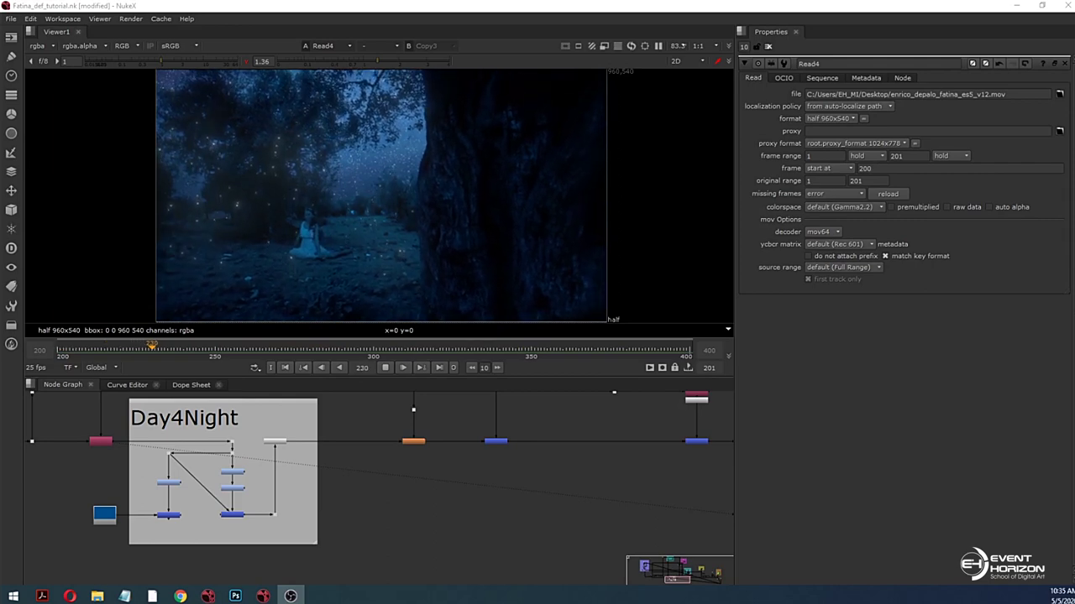
Step: Stop playback and compare the outputs of the Copy3, Premult1, LightWrap1 and Merge4 nodes around the Day4Night group
{"action": "left_click", "coordinate": [384, 366]}
{"action": "left_click", "coordinate": [99, 442]}
{"action": "key", "text": "1"}
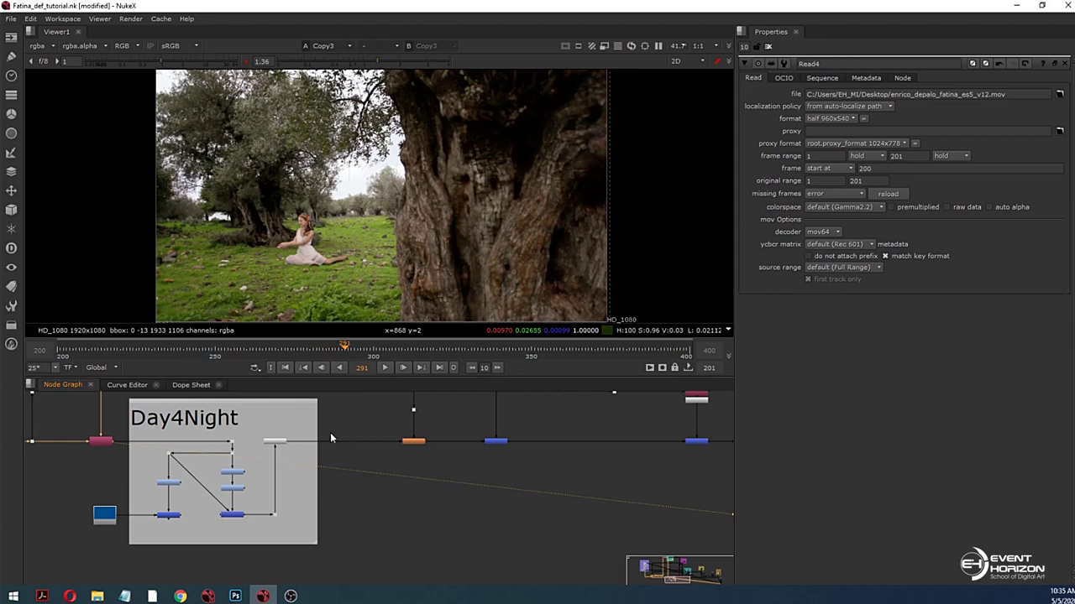
{"action": "left_click", "coordinate": [274, 443]}
{"action": "key", "text": "1"}
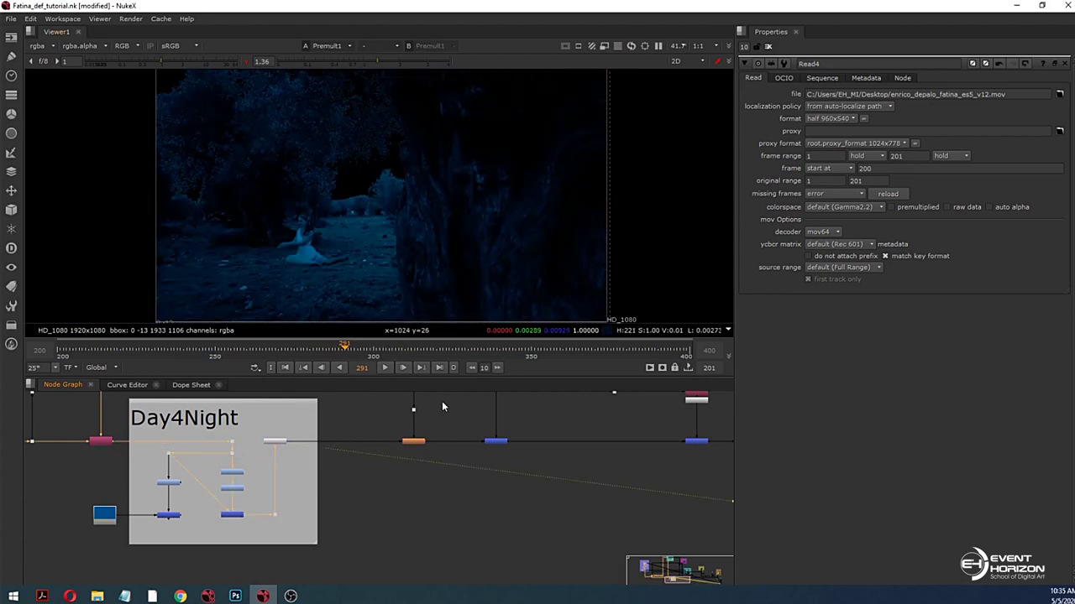
{"action": "left_click", "coordinate": [413, 443]}
{"action": "key", "text": "1"}
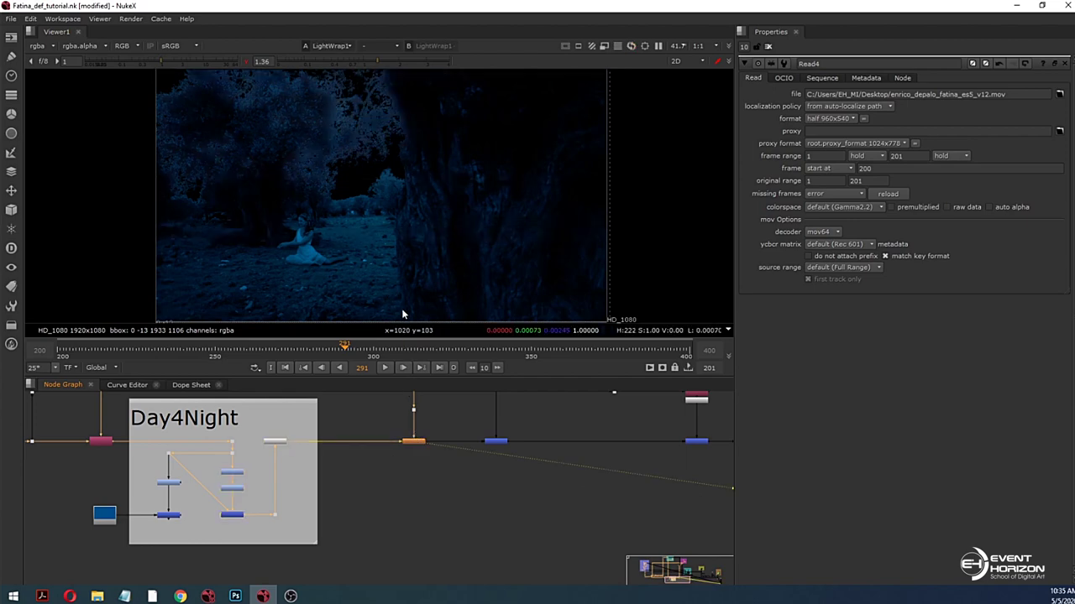
{"action": "left_click", "coordinate": [494, 440]}
{"action": "key", "text": "1"}
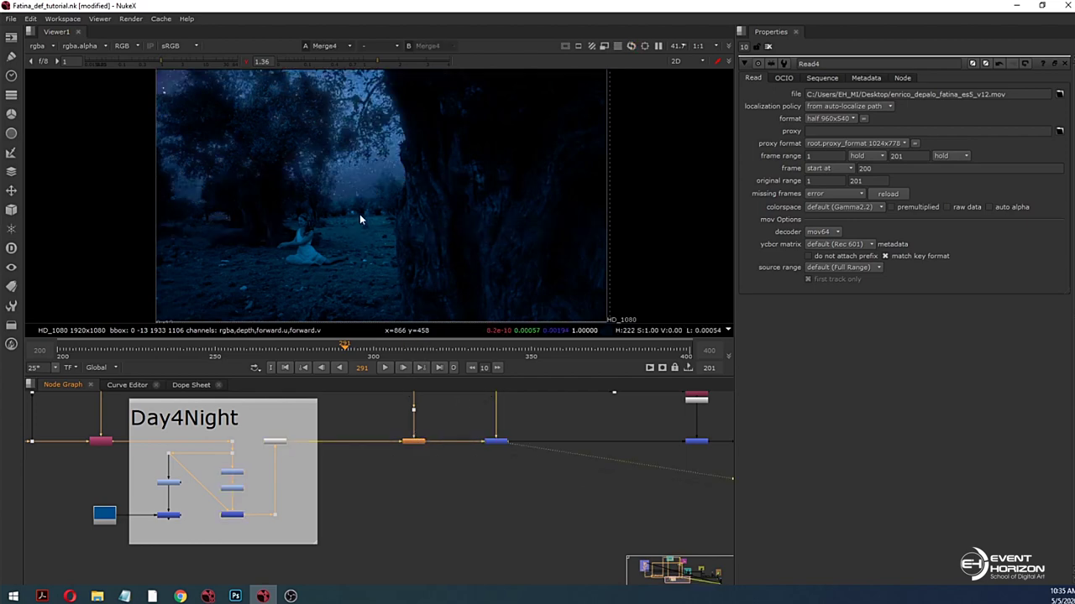
{"action": "left_click", "coordinate": [100, 441]}
{"action": "key", "text": "1"}
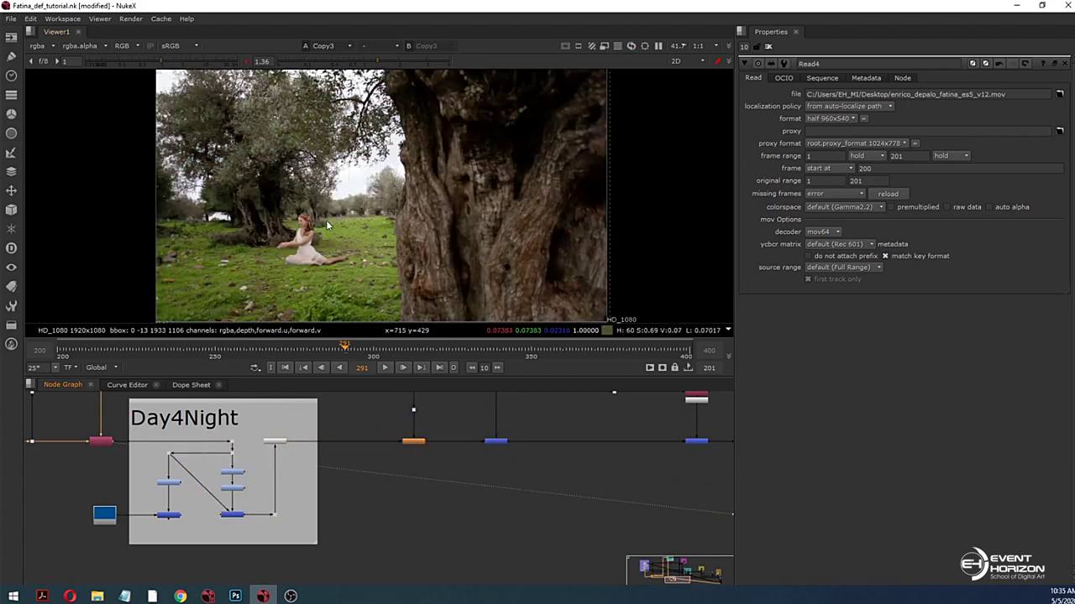
Step: Inspect the alpha channel of the LightWrap1 node, and view the colour result of the Merge4 node
{"action": "left_click", "coordinate": [414, 442]}
{"action": "key", "text": "1"}
{"action": "key", "text": "a"}
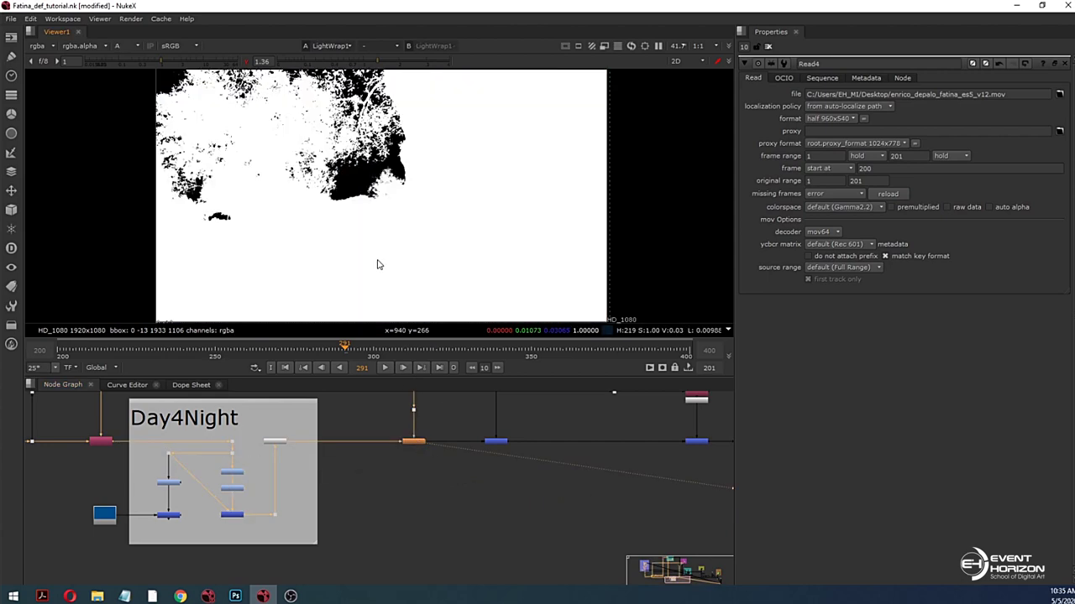
{"action": "scroll", "coordinate": [370, 251], "scroll_direction": "down", "scroll_amount": 1}
{"action": "key", "text": "a"}
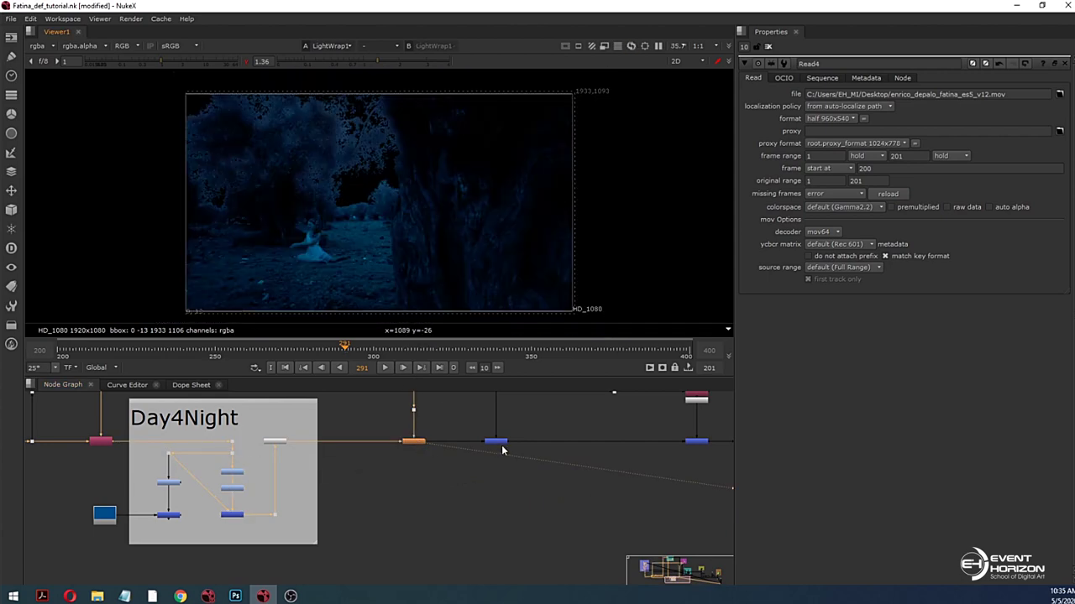
{"action": "left_click", "coordinate": [500, 442]}
{"action": "key", "text": "1"}
{"action": "scroll", "coordinate": [361, 241], "scroll_direction": "up", "scroll_amount": 1}
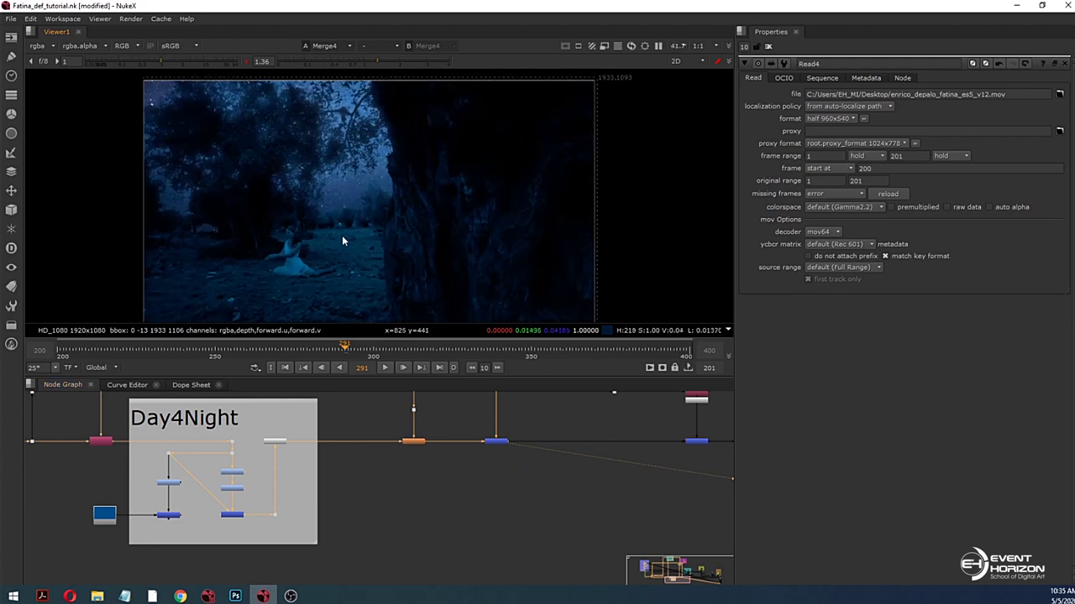
Step: Go to frame 350 and view the Merge8 output up close around the seated girl
{"action": "left_click", "coordinate": [532, 352]}
{"action": "middle_click_drag", "start_coordinate": [557, 447], "coordinate": [376, 469]}
{"action": "left_click", "coordinate": [515, 463]}
{"action": "key", "text": "1"}
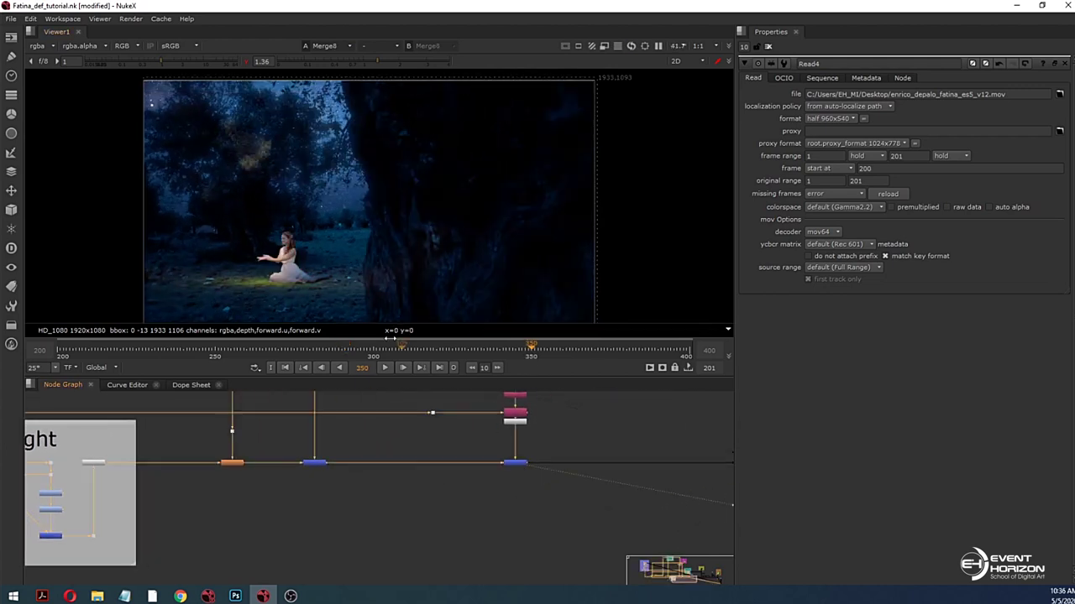
{"action": "scroll", "coordinate": [366, 269], "scroll_direction": "up", "scroll_amount": 3}
Step: Toggle the Merge8 node off and on to compare its contribution, including in the Merge9 output
{"action": "left_click", "coordinate": [517, 464]}
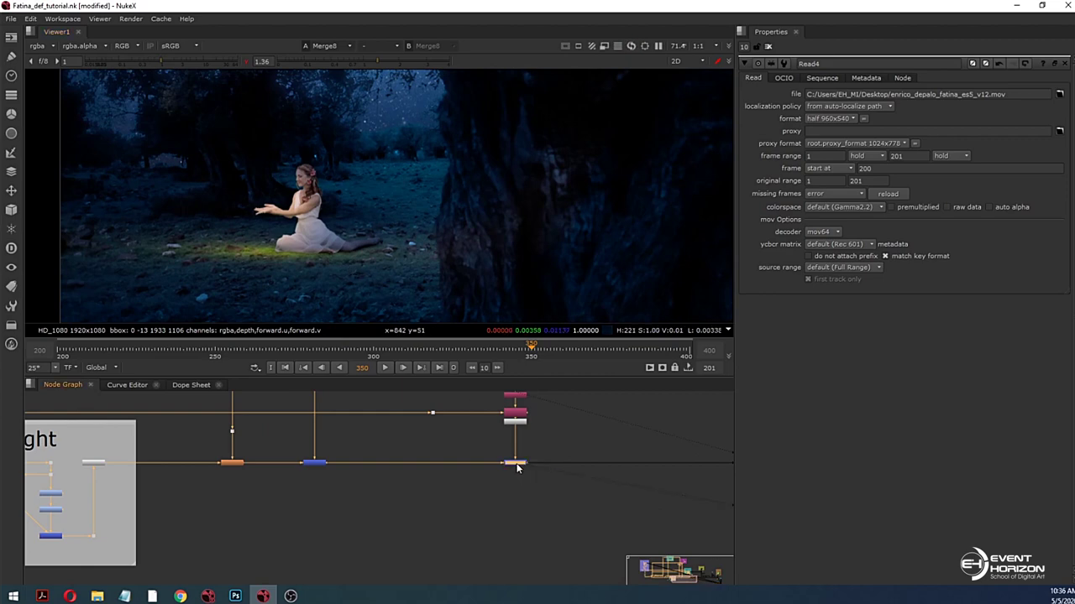
{"action": "key", "text": "d"}
{"action": "key", "text": "d"}
{"action": "left_click", "coordinate": [511, 486]}
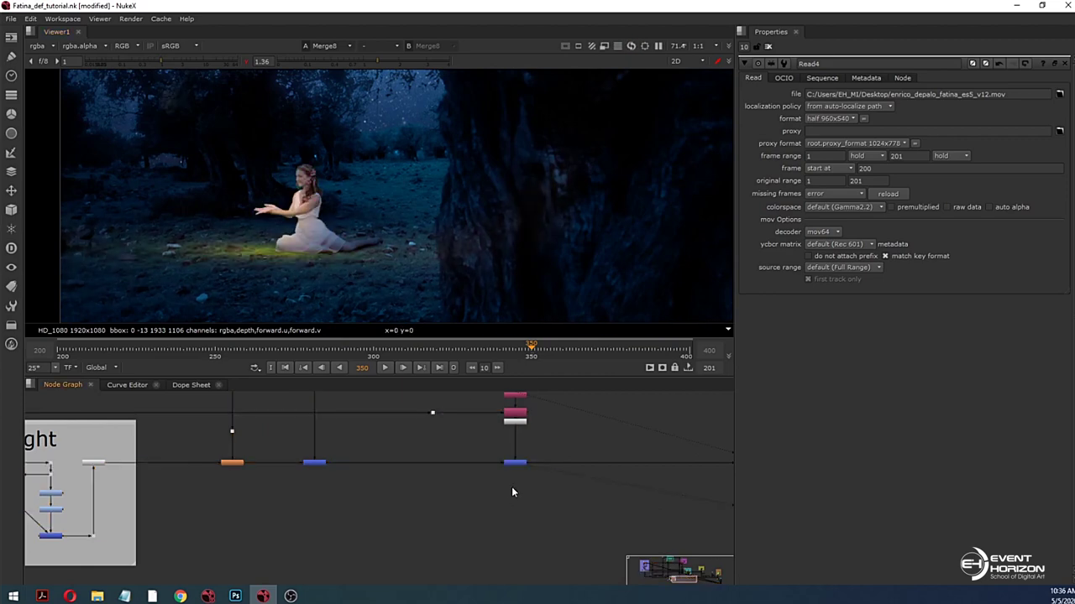
{"action": "key", "text": "2"}
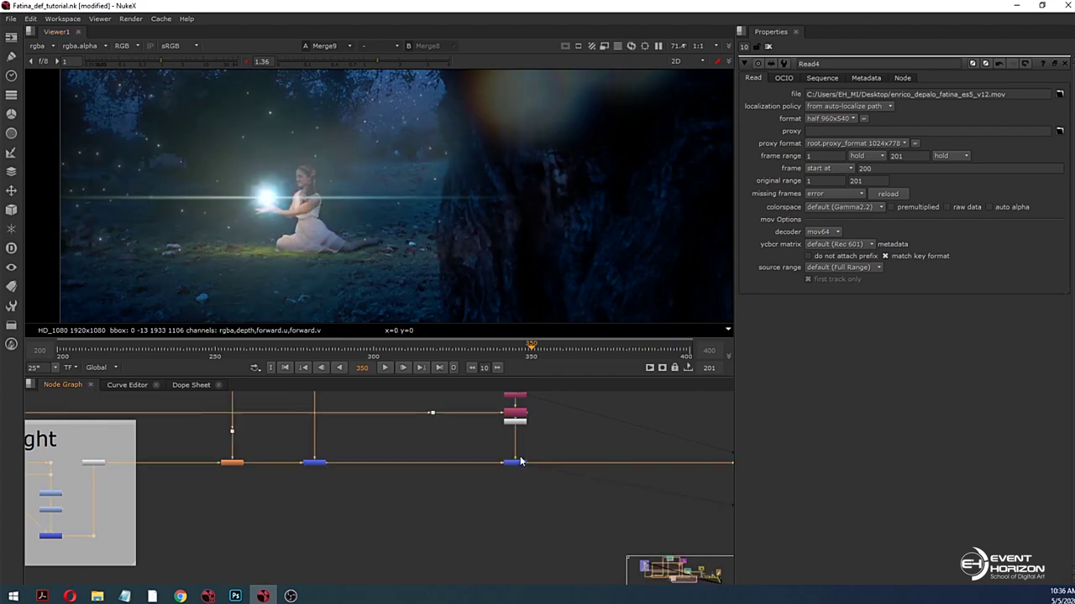
{"action": "key", "text": "d"}
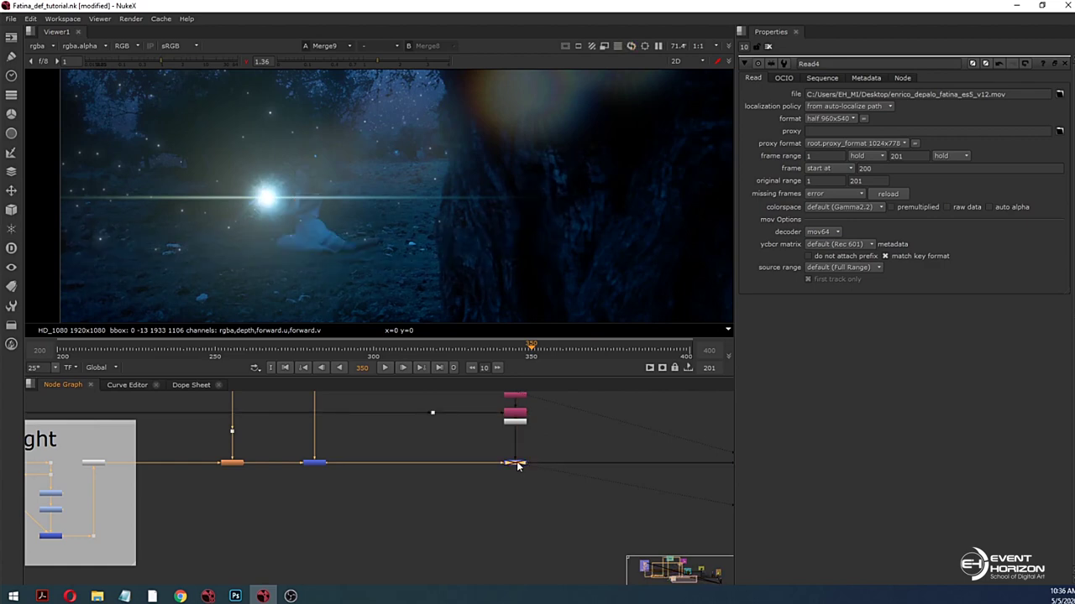
{"action": "scroll", "coordinate": [324, 272], "scroll_direction": "down", "scroll_amount": 1}
{"action": "key", "text": "d"}
Step: View the Scene2 node in 3D and examine the lights and geometry around the girl from several angles
{"action": "middle_click_drag", "start_coordinate": [467, 416], "coordinate": [448, 494]}
{"action": "left_click", "coordinate": [452, 439]}
{"action": "key", "text": "1"}
{"action": "left_click", "coordinate": [465, 204]}
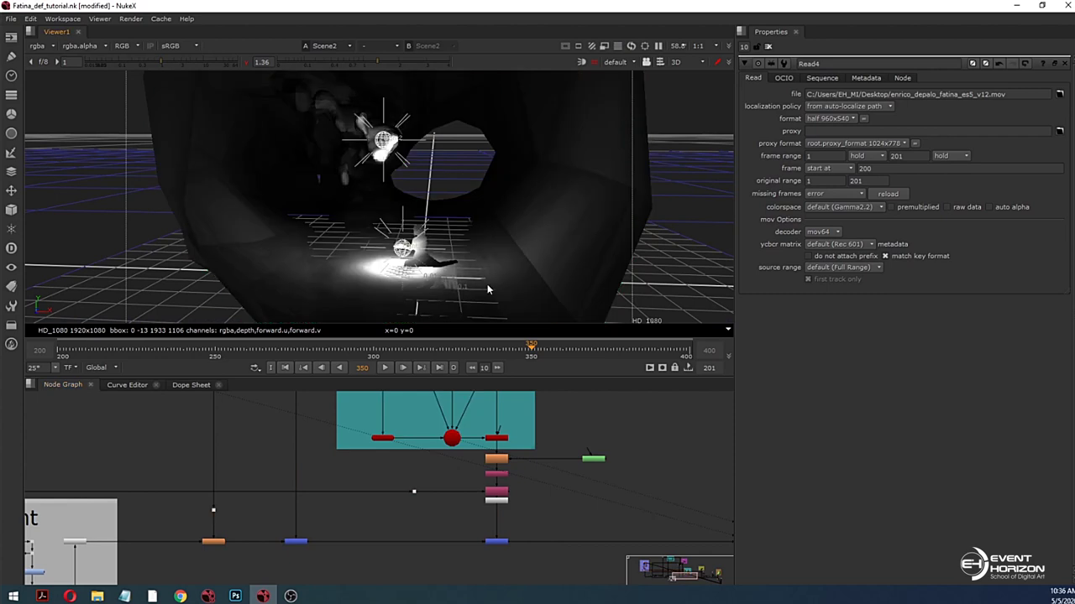
{"action": "left_click_drag", "start_coordinate": [487, 290], "coordinate": [458, 298], "text": "ctrl"}
{"action": "middle_click_drag", "start_coordinate": [427, 300], "coordinate": [423, 282]}
{"action": "left_click_drag", "start_coordinate": [435, 301], "coordinate": [420, 244], "text": "ctrl"}
{"action": "left_click_drag", "start_coordinate": [447, 160], "coordinate": [395, 220], "text": "ctrl"}
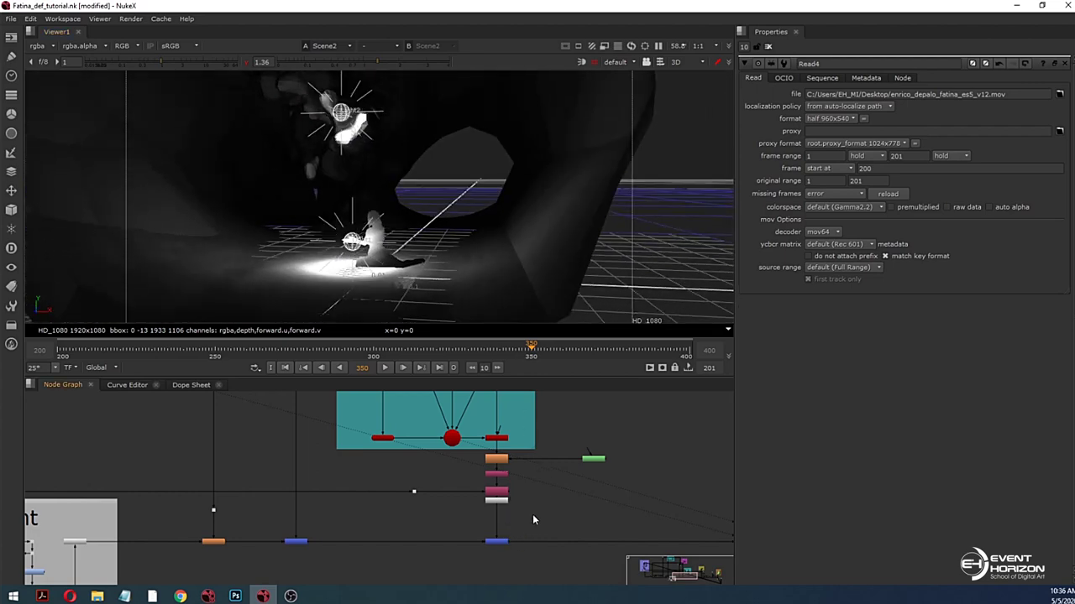
{"action": "key", "text": "1"}
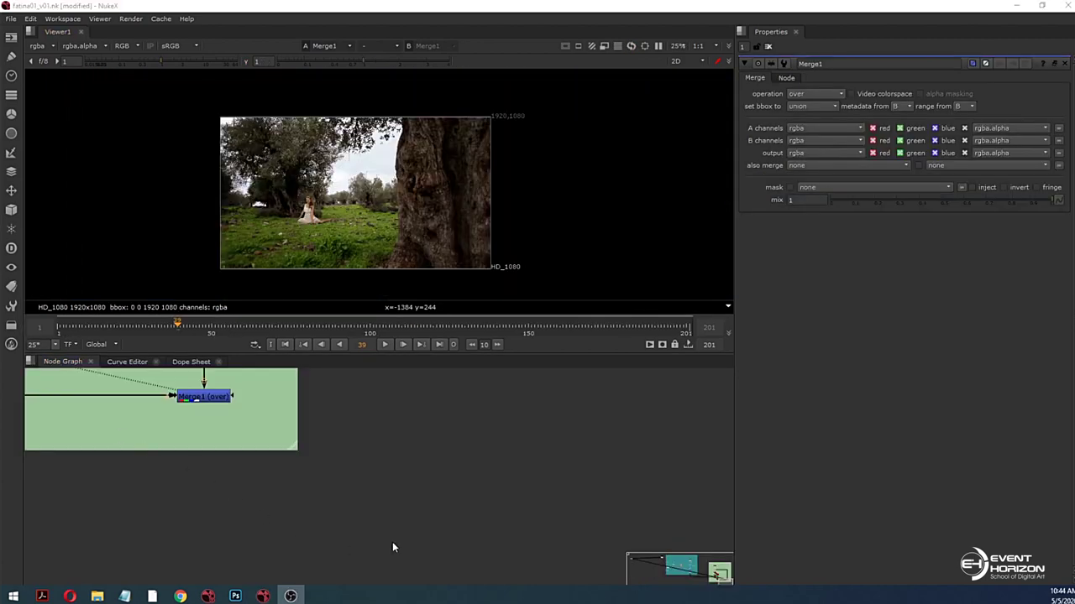
Step: In the fatina01_v01 script, examine the Merge1 node and its image in the viewer
{"action": "left_click", "coordinate": [408, 500]}
{"action": "scroll", "coordinate": [356, 452], "scroll_direction": "down", "scroll_amount": 1}
{"action": "middle_click_drag", "start_coordinate": [356, 452], "coordinate": [438, 490]}
{"action": "scroll", "coordinate": [374, 471], "scroll_direction": "up", "scroll_amount": 2}
{"action": "left_click", "coordinate": [301, 439]}
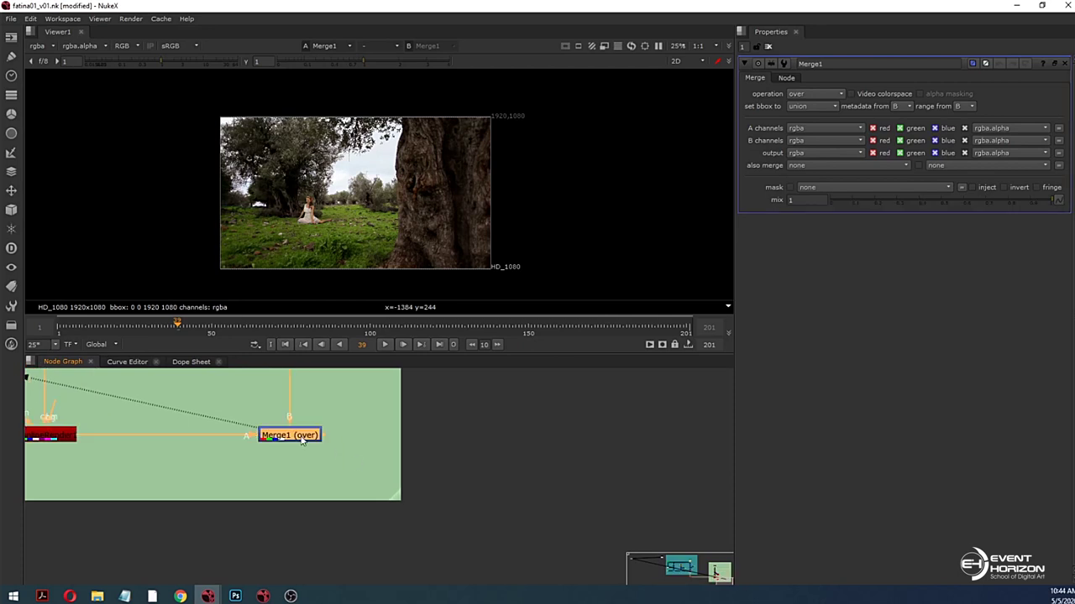
{"action": "left_click", "coordinate": [303, 447]}
{"action": "left_click", "coordinate": [302, 439]}
{"action": "left_click", "coordinate": [303, 445]}
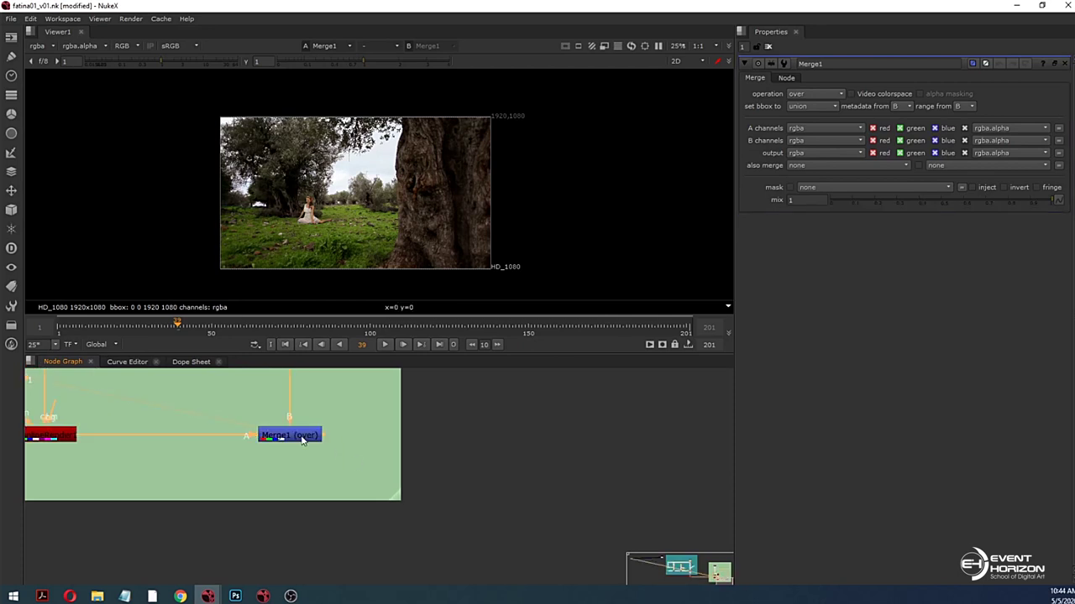
{"action": "left_click", "coordinate": [303, 440]}
{"action": "left_click", "coordinate": [404, 443]}
{"action": "middle_click_drag", "start_coordinate": [443, 455], "coordinate": [403, 465]}
{"action": "scroll", "coordinate": [388, 463], "scroll_direction": "down", "scroll_amount": 1}
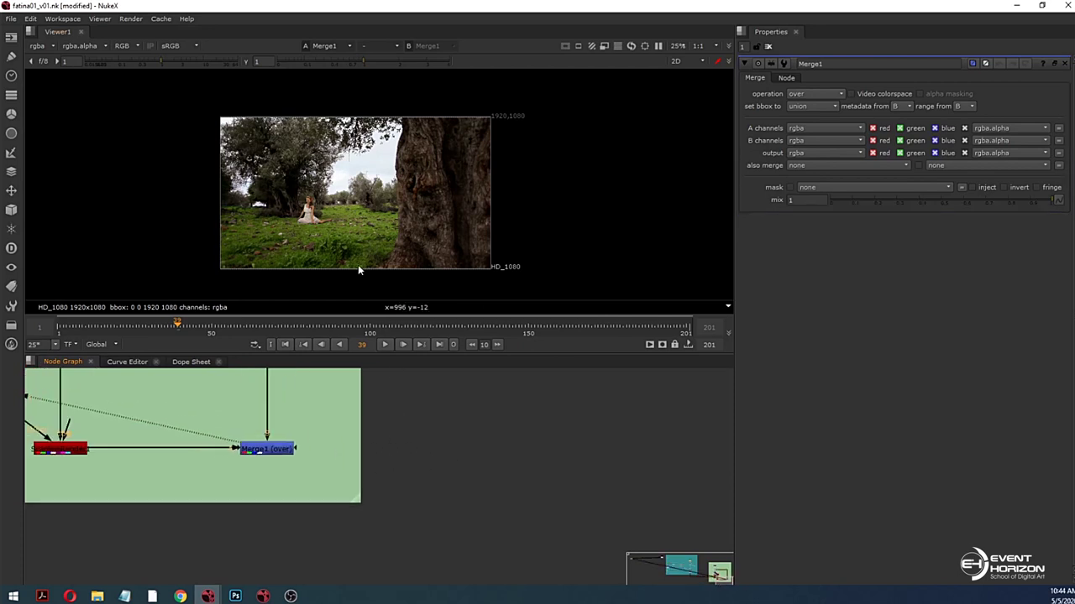
{"action": "scroll", "coordinate": [355, 265], "scroll_direction": "up", "scroll_amount": 2}
{"action": "scroll", "coordinate": [403, 477], "scroll_direction": "down", "scroll_amount": 2}
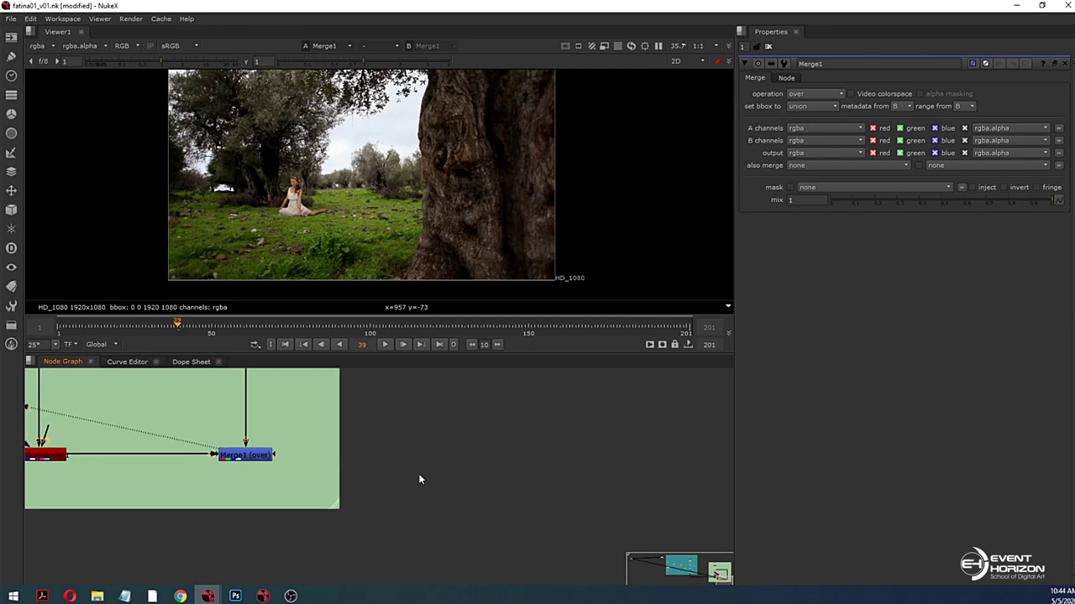
Step: Add a Saturation node, connect it to the output of Merge1, align it with Merge1 and view its result
{"action": "key", "text": "Tab"}
{"action": "type", "text": "sat"}
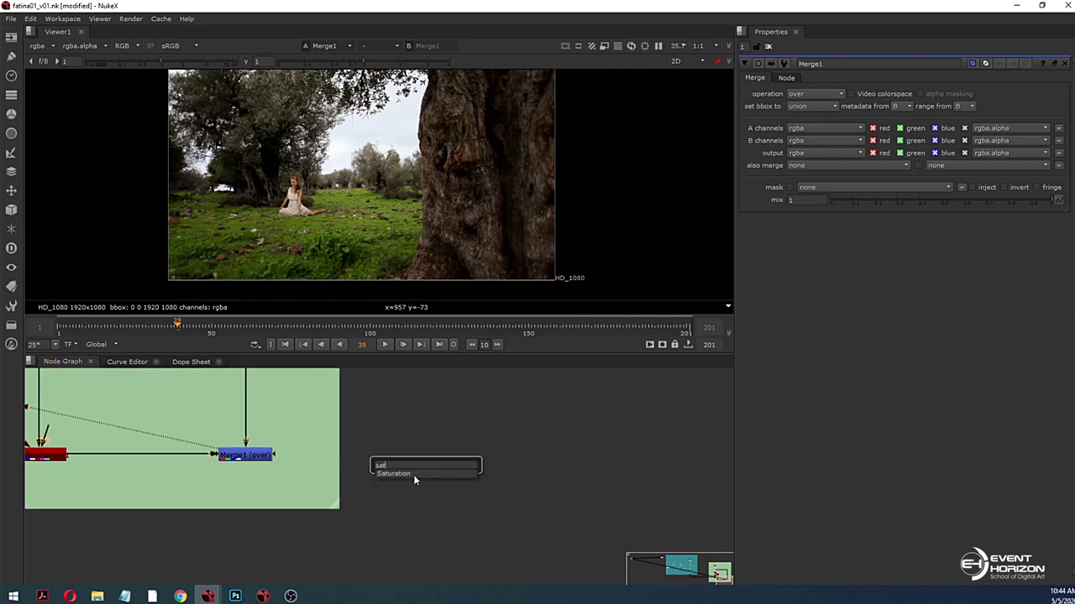
{"action": "left_click", "coordinate": [409, 473]}
{"action": "left_click_drag", "start_coordinate": [412, 447], "coordinate": [265, 459]}
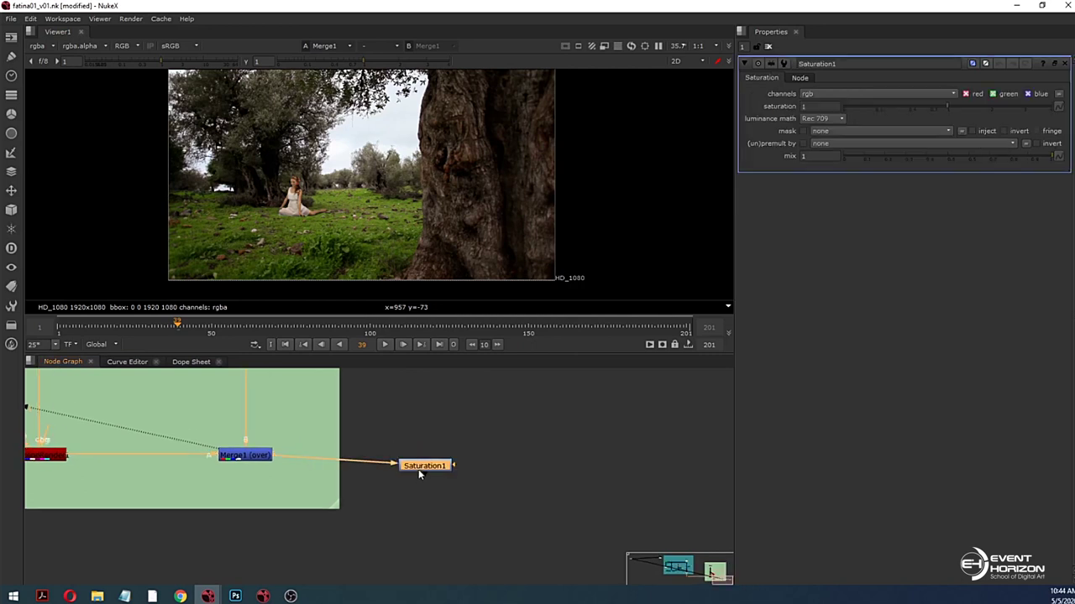
{"action": "left_click_drag", "start_coordinate": [418, 469], "coordinate": [433, 460]}
{"action": "left_click", "coordinate": [453, 467]}
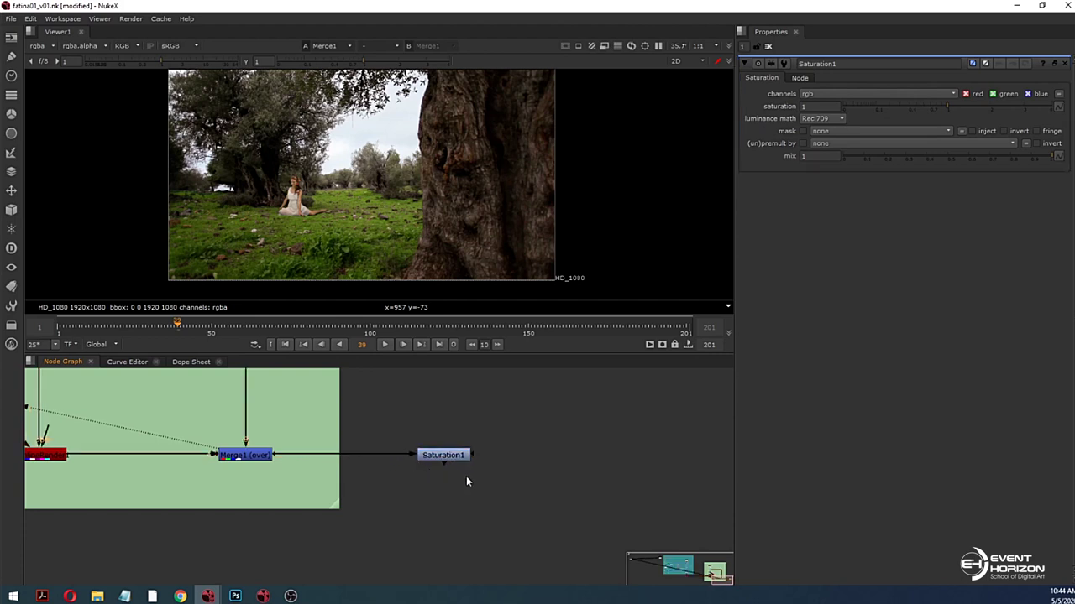
{"action": "left_click_drag", "start_coordinate": [443, 455], "coordinate": [454, 455]}
{"action": "key", "text": "1"}
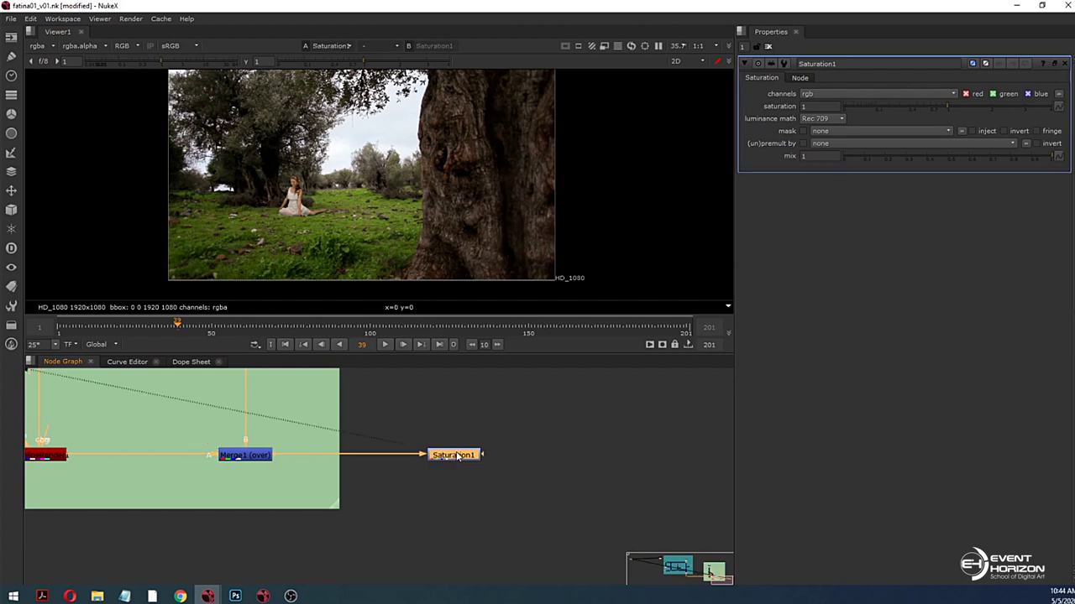
Step: Set the Saturation node's saturation to 0 and place the node farther from Merge1
{"action": "left_click_drag", "start_coordinate": [852, 107], "coordinate": [841, 107]}
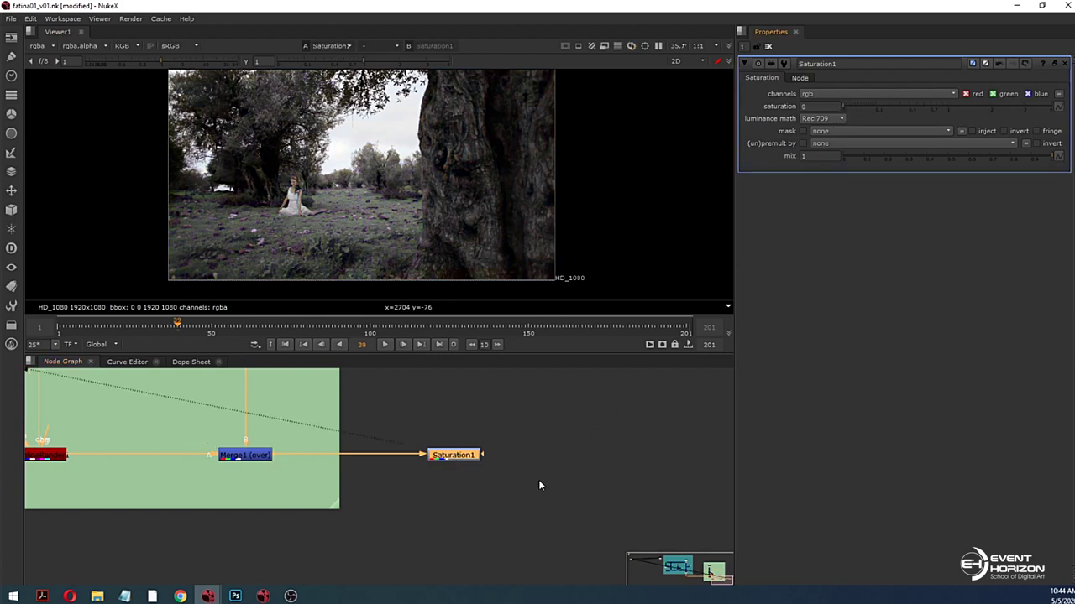
{"action": "middle_click_drag", "start_coordinate": [538, 480], "coordinate": [560, 464]}
{"action": "left_click_drag", "start_coordinate": [490, 440], "coordinate": [515, 442]}
{"action": "left_click", "coordinate": [515, 447]}
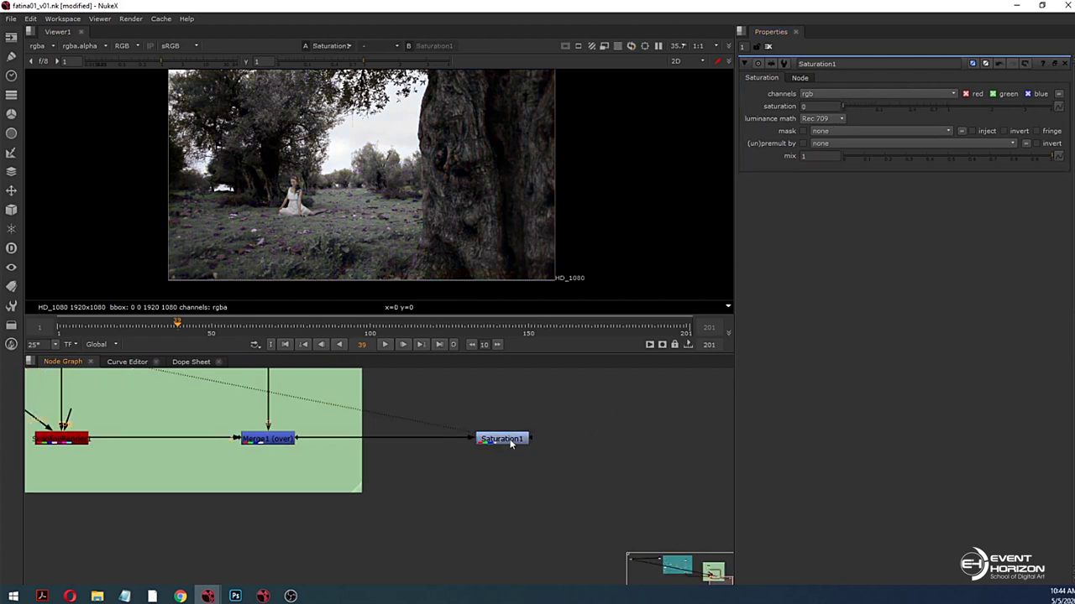
{"action": "left_click", "coordinate": [510, 443]}
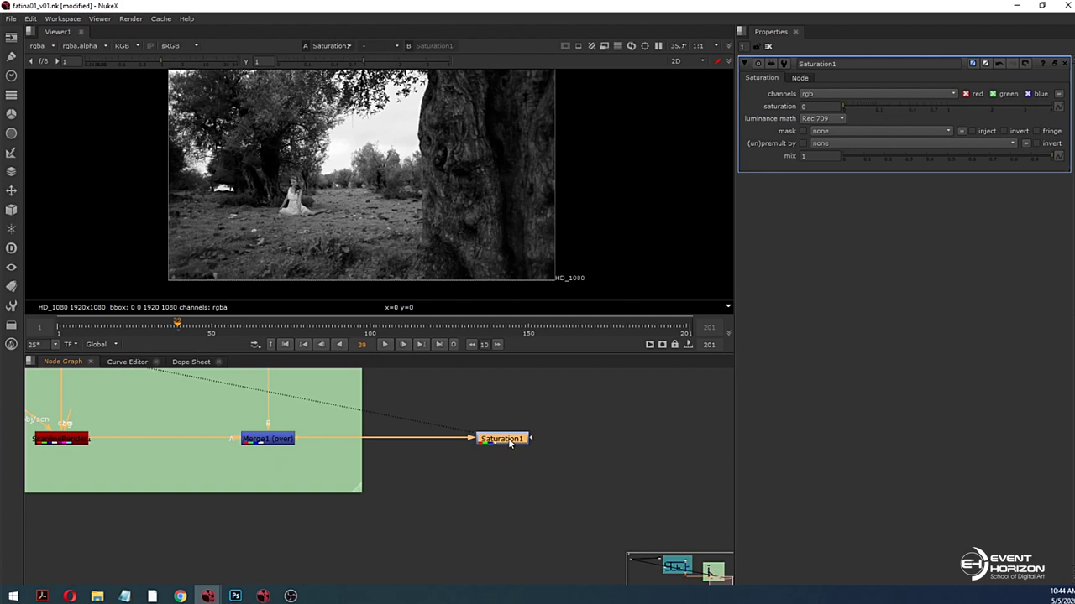
Step: Add a Grade node after Saturation1 and tint its gain blue, with red 0, green about 0.173 and blue 1
{"action": "key", "text": "g"}
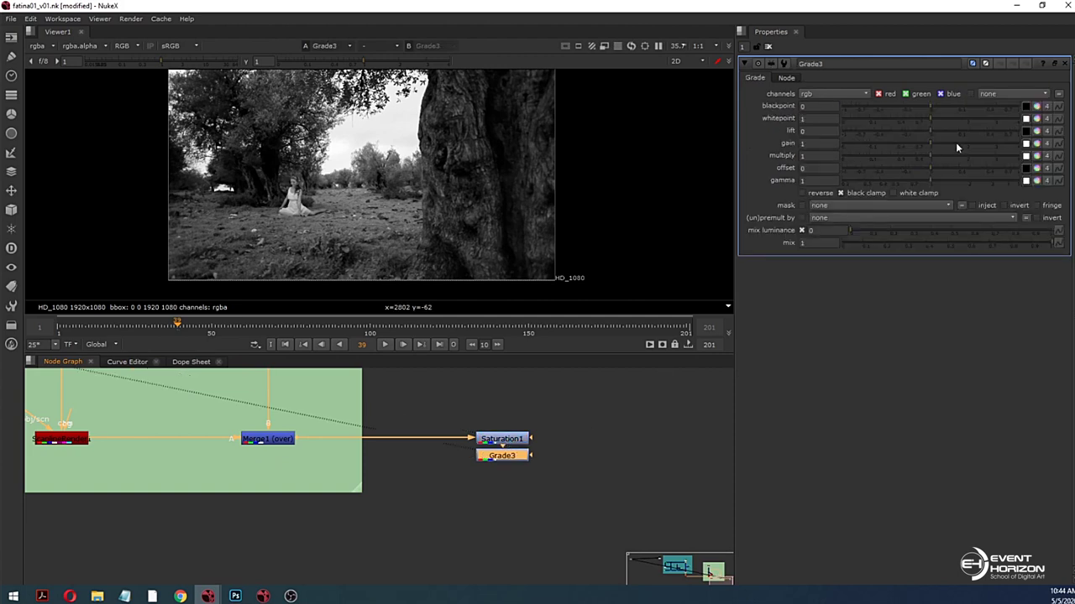
{"action": "left_click", "coordinate": [1033, 146]}
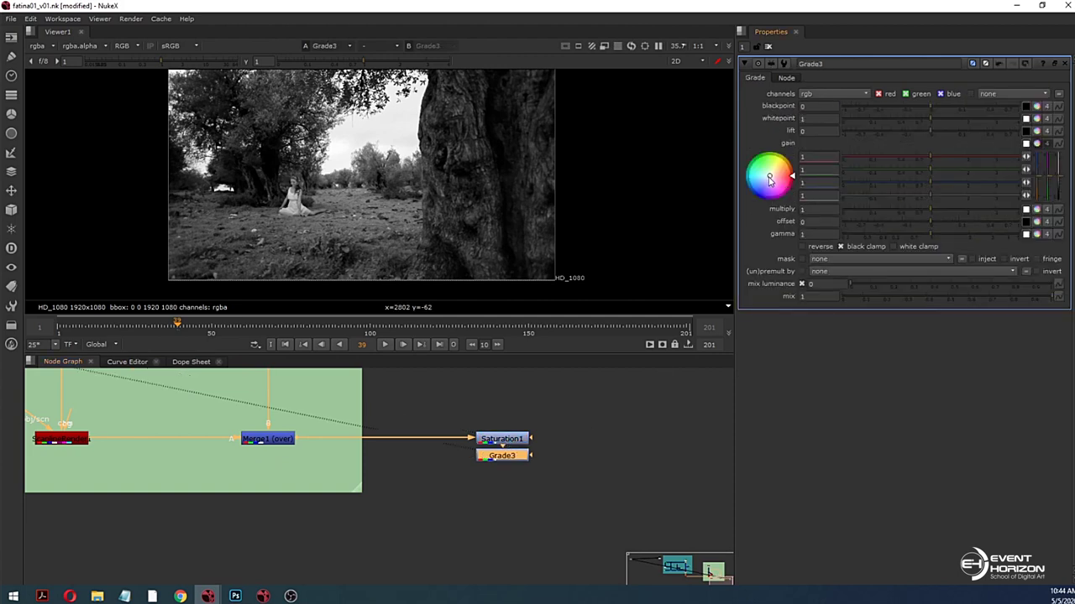
{"action": "left_click_drag", "start_coordinate": [769, 180], "coordinate": [722, 244]}
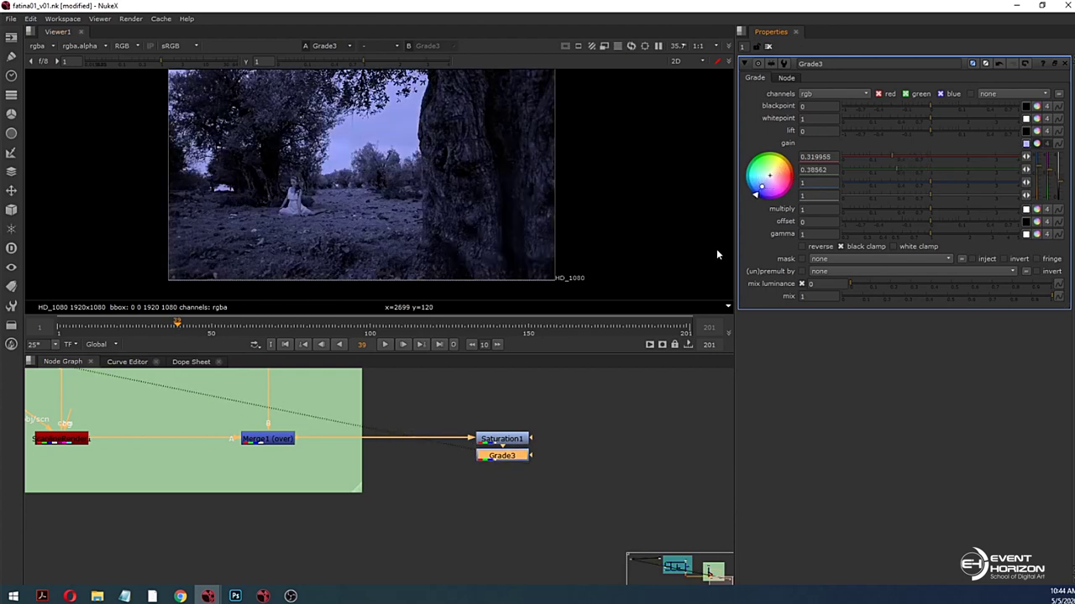
{"action": "mouse_move", "coordinate": [761, 190]}
{"action": "left_mouse_down"}
{"action": "mouse_move", "coordinate": [720, 238]}
{"action": "mouse_move", "coordinate": [755, 197]}
{"action": "left_mouse_up"}
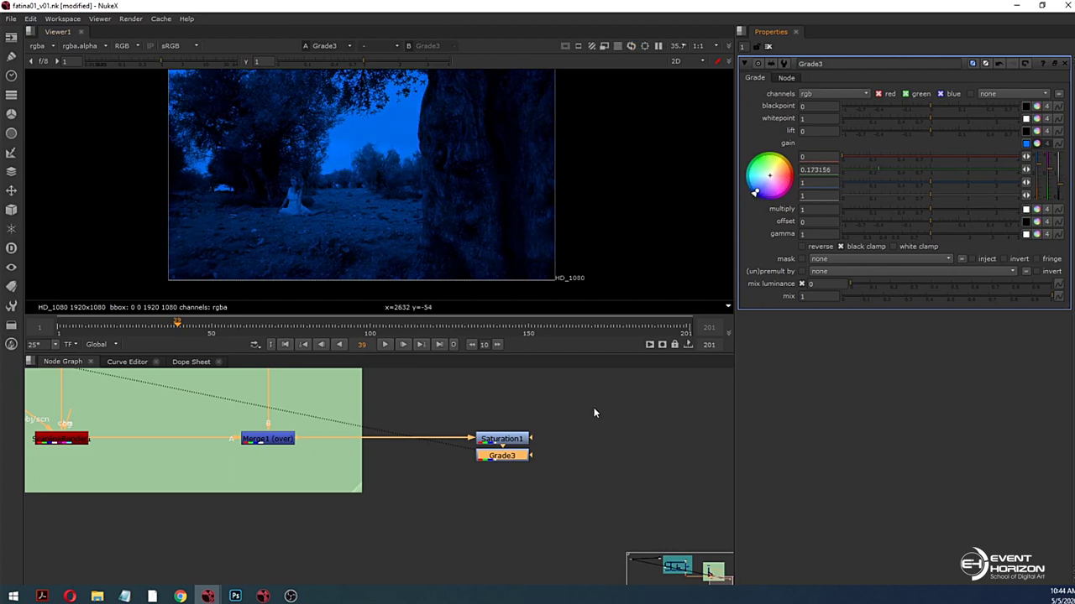
{"action": "left_click", "coordinate": [621, 370]}
{"action": "scroll", "coordinate": [387, 224], "scroll_direction": "down", "scroll_amount": 2}
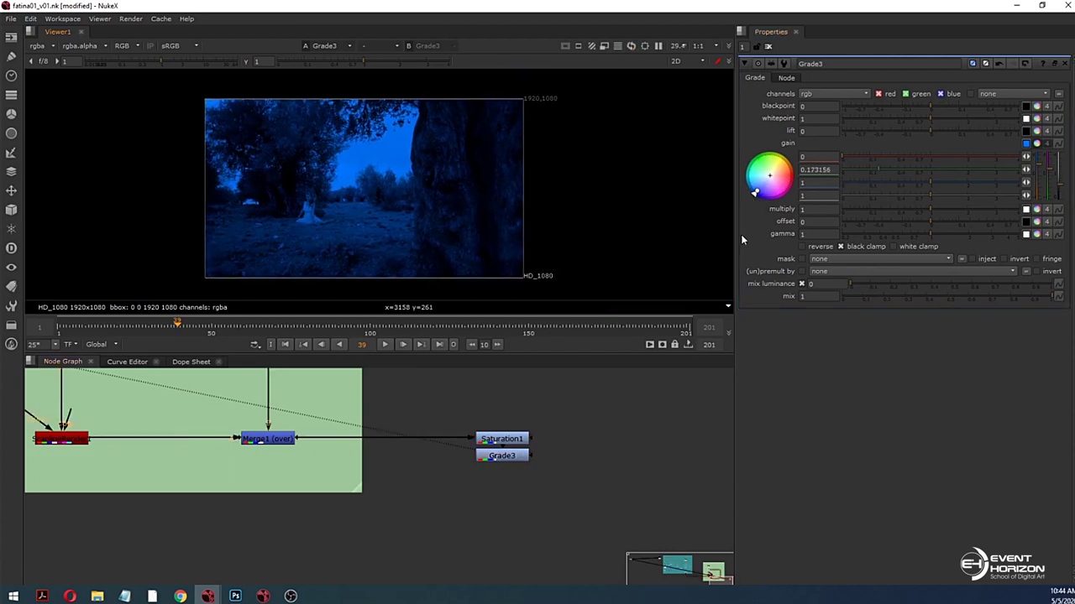
Step: Set the Grade node's gamma to 0.8 and check the darkened image up close
{"action": "left_click", "coordinate": [816, 234]}
{"action": "key", "text": "BackSpace"}
{"action": "type", "text": ".8"}
{"action": "key", "text": "Return"}
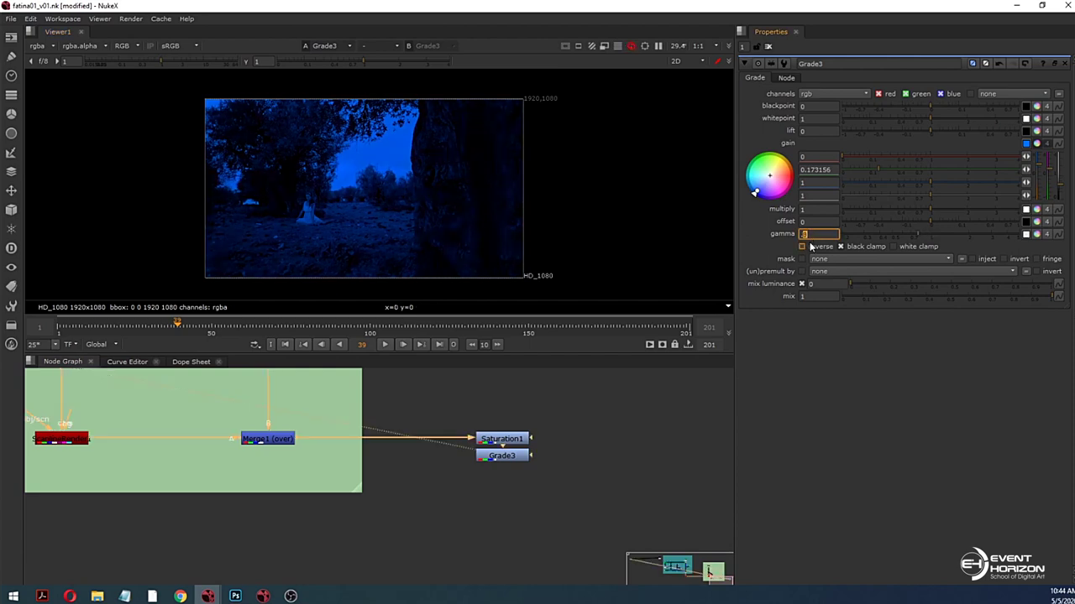
{"action": "scroll", "coordinate": [484, 199], "scroll_direction": "up", "scroll_amount": 3}
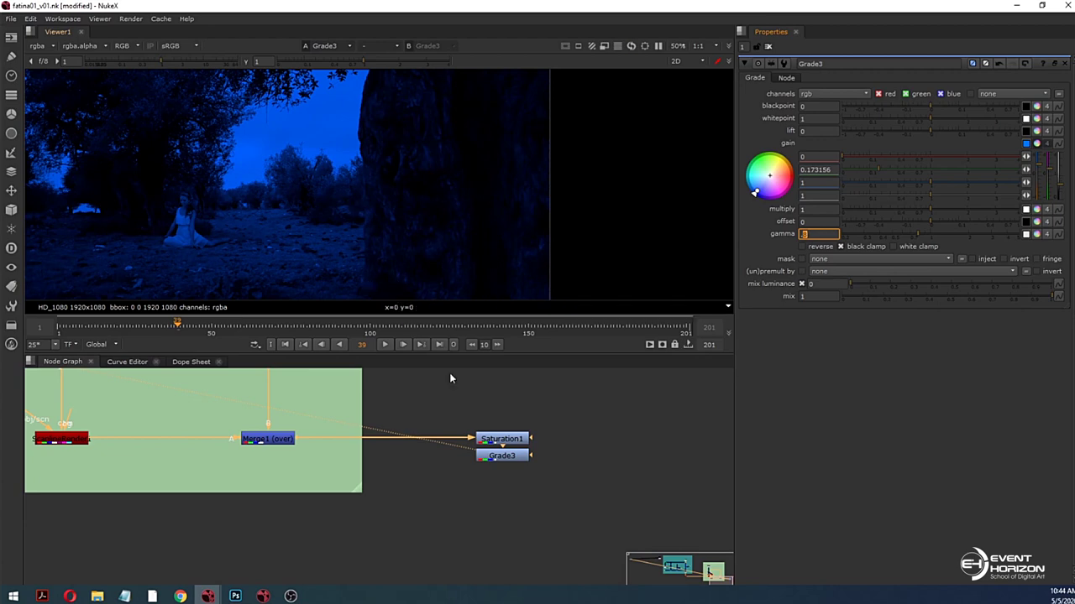
Step: Move the Grade3 node down to leave a gap below Saturation1
{"action": "middle_click_drag", "start_coordinate": [492, 493], "coordinate": [491, 476]}
{"action": "left_click_drag", "start_coordinate": [508, 438], "coordinate": [508, 455]}
{"action": "left_click", "coordinate": [506, 496]}
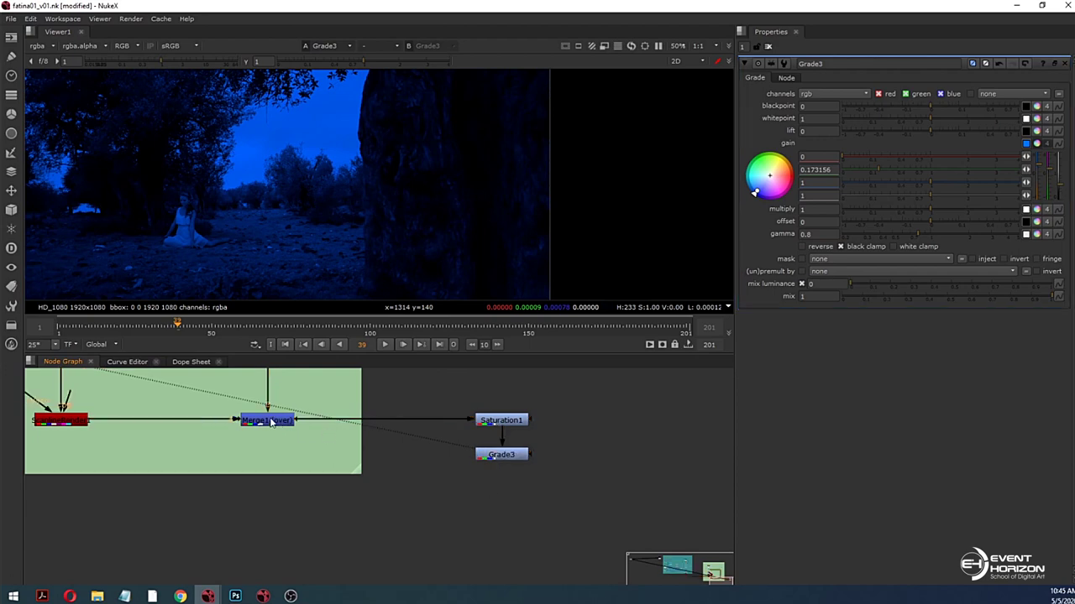
Step: View Merge1, then add a Merge node below Grade3 that combines the Grade3 output with the original Merge1 image
{"action": "double_click", "coordinate": [271, 422]}
{"action": "key", "text": "1"}
{"action": "left_click", "coordinate": [469, 497]}
{"action": "key", "text": "m"}
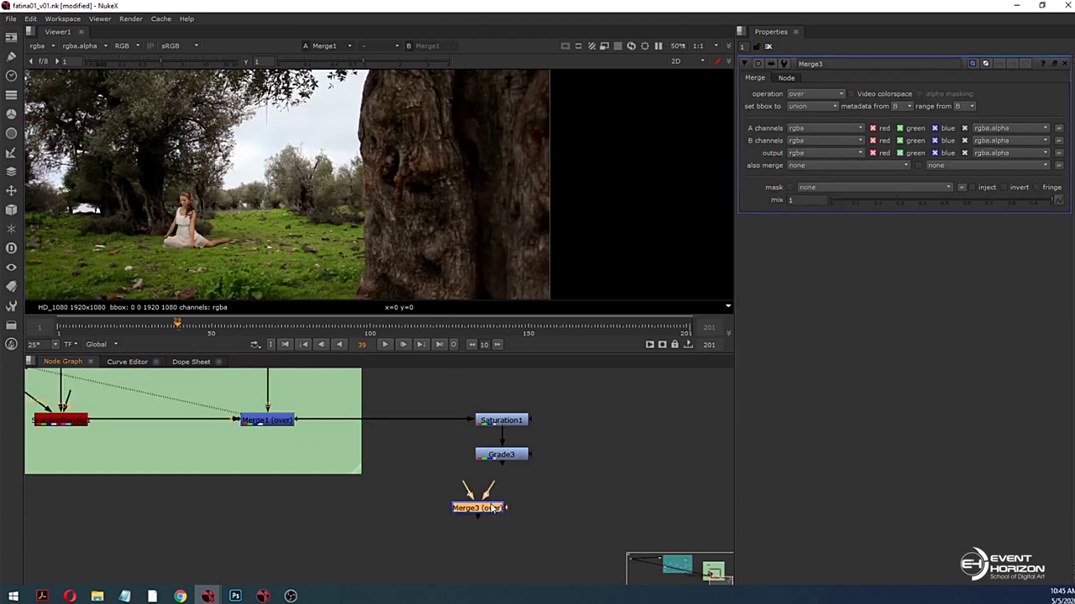
{"action": "left_click_drag", "start_coordinate": [485, 494], "coordinate": [510, 460]}
{"action": "left_click_drag", "start_coordinate": [493, 508], "coordinate": [277, 420]}
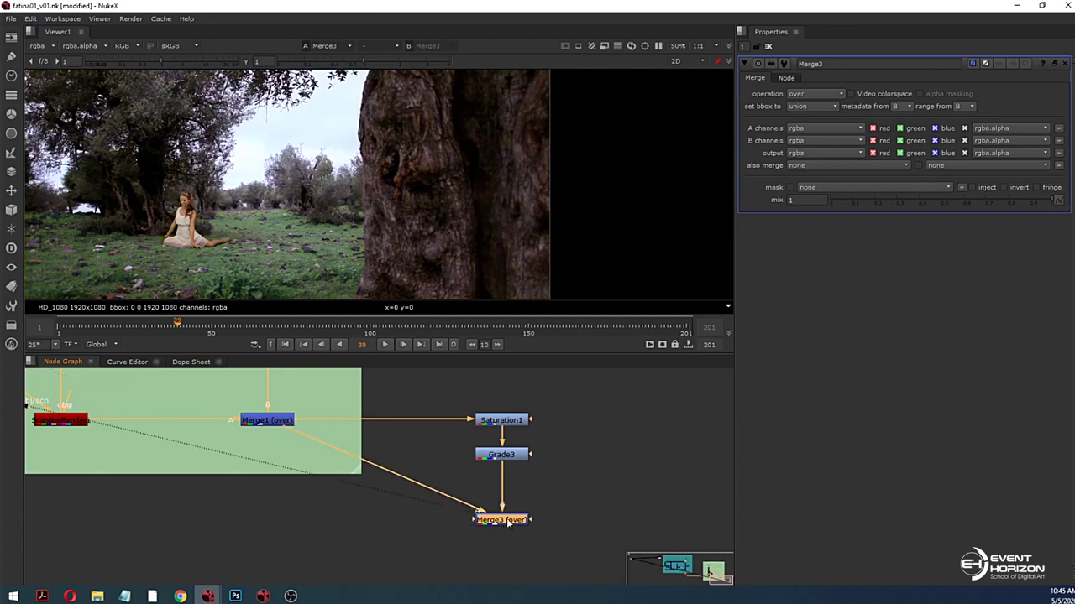
Step: Set the Merge3 operation to color-dodge and toggle the node off and on to compare its effect
{"action": "left_click", "coordinate": [814, 94]}
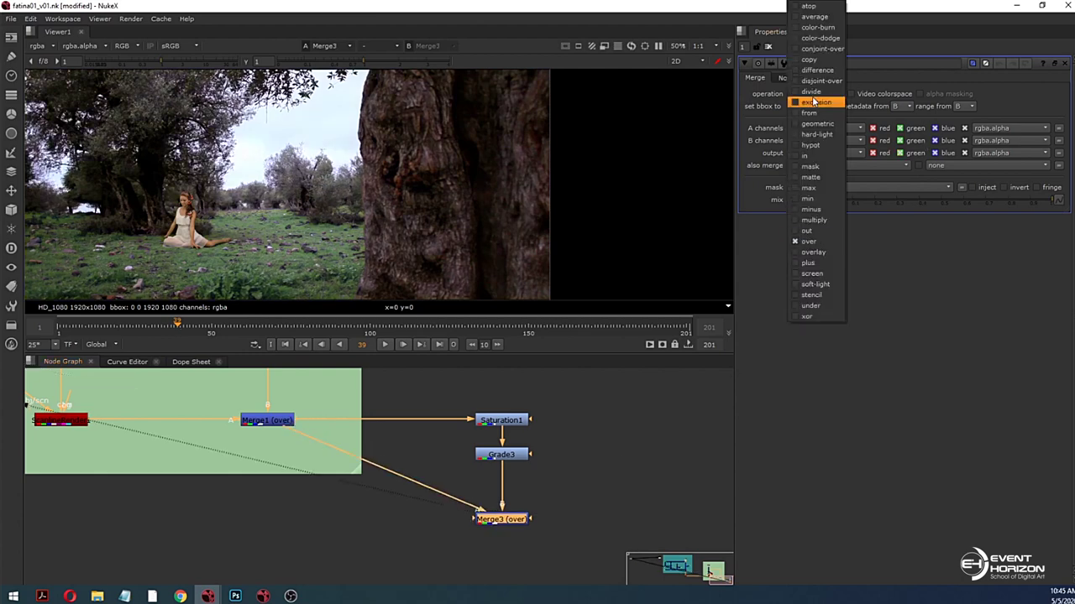
{"action": "left_click", "coordinate": [819, 37]}
{"action": "scroll", "coordinate": [361, 227], "scroll_direction": "down", "scroll_amount": 1}
{"action": "middle_click_drag", "start_coordinate": [361, 227], "coordinate": [458, 220]}
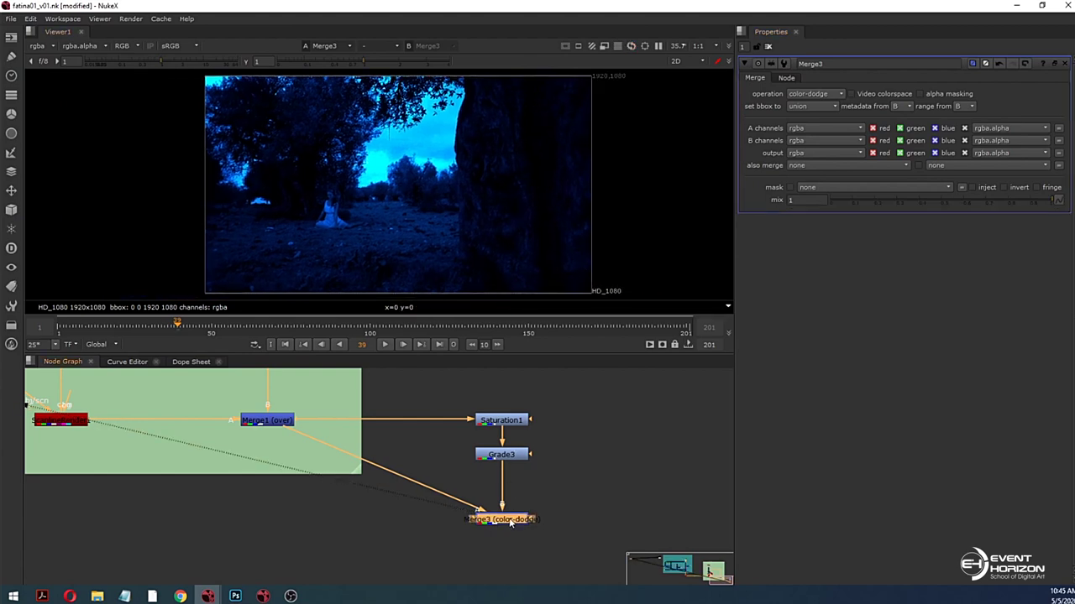
{"action": "key", "text": "d"}
{"action": "key", "text": "d"}
{"action": "scroll", "coordinate": [364, 226], "scroll_direction": "up", "scroll_amount": 2}
{"action": "key", "text": "d"}
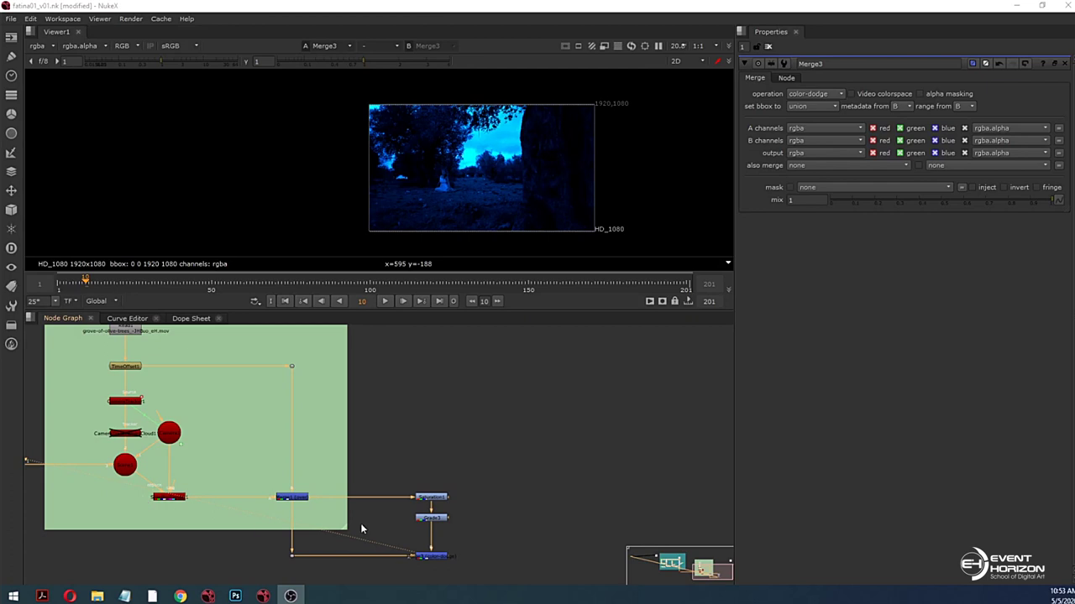
Step: Examine the original olive grove footage in Read1 and the starry sky image in Read7
{"action": "scroll", "coordinate": [432, 472], "scroll_direction": "up", "scroll_amount": 3}
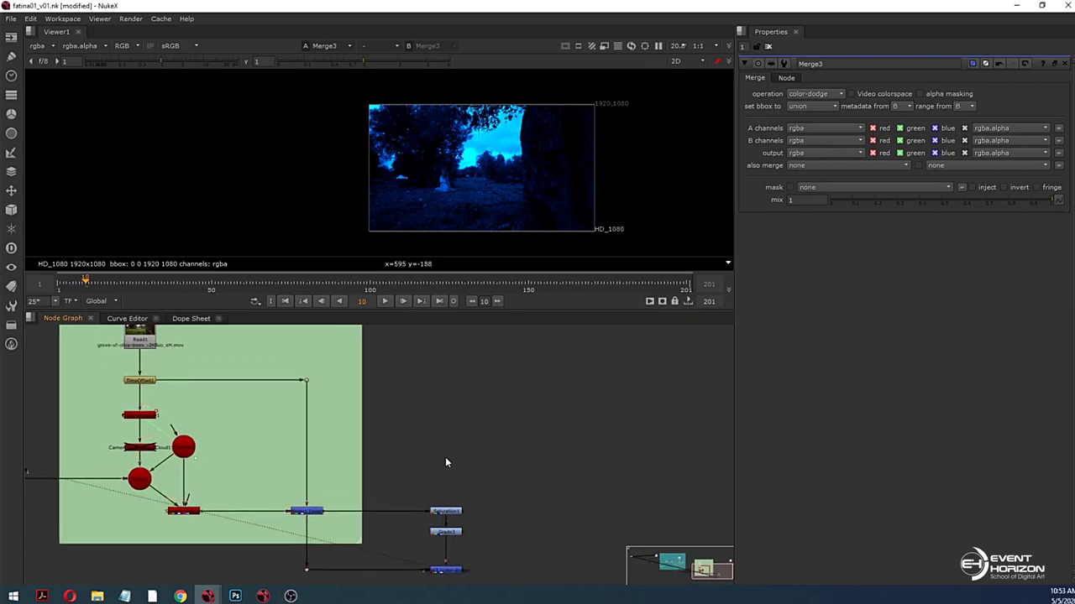
{"action": "key", "text": "1"}
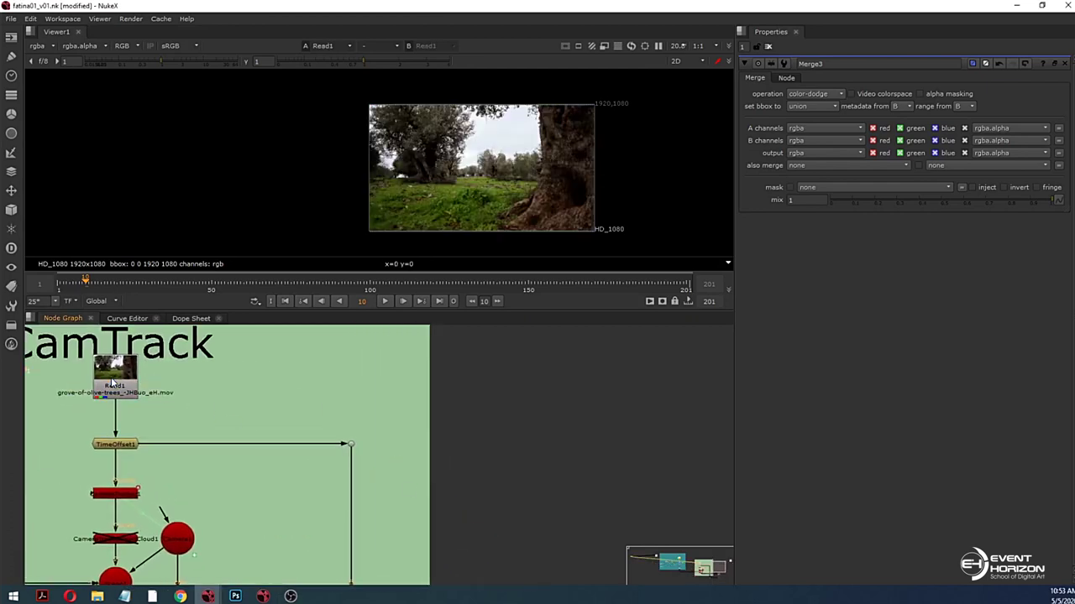
{"action": "scroll", "coordinate": [457, 201], "scroll_direction": "up", "scroll_amount": 2}
{"action": "scroll", "coordinate": [467, 208], "scroll_direction": "down", "scroll_amount": 1}
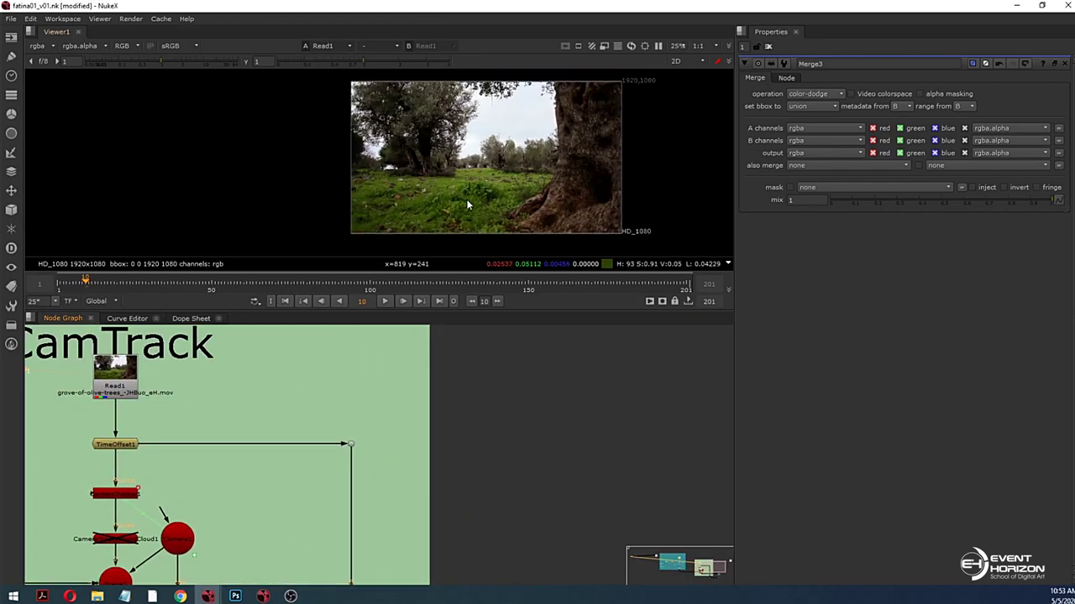
{"action": "scroll", "coordinate": [466, 199], "scroll_direction": "down", "scroll_amount": 1}
{"action": "middle_click_drag", "start_coordinate": [476, 192], "coordinate": [467, 200]}
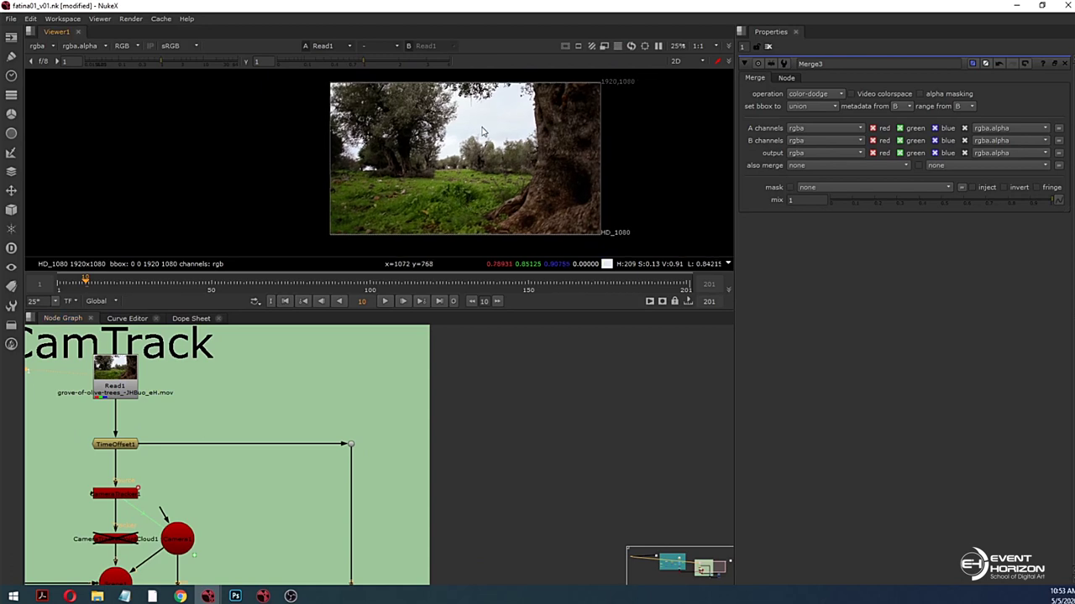
{"action": "scroll", "coordinate": [532, 410], "scroll_direction": "down", "scroll_amount": 3}
{"action": "middle_click_drag", "start_coordinate": [507, 421], "coordinate": [432, 443]}
{"action": "left_click", "coordinate": [620, 388]}
{"action": "key", "text": "1"}
{"action": "scroll", "coordinate": [474, 199], "scroll_direction": "up", "scroll_amount": 2}
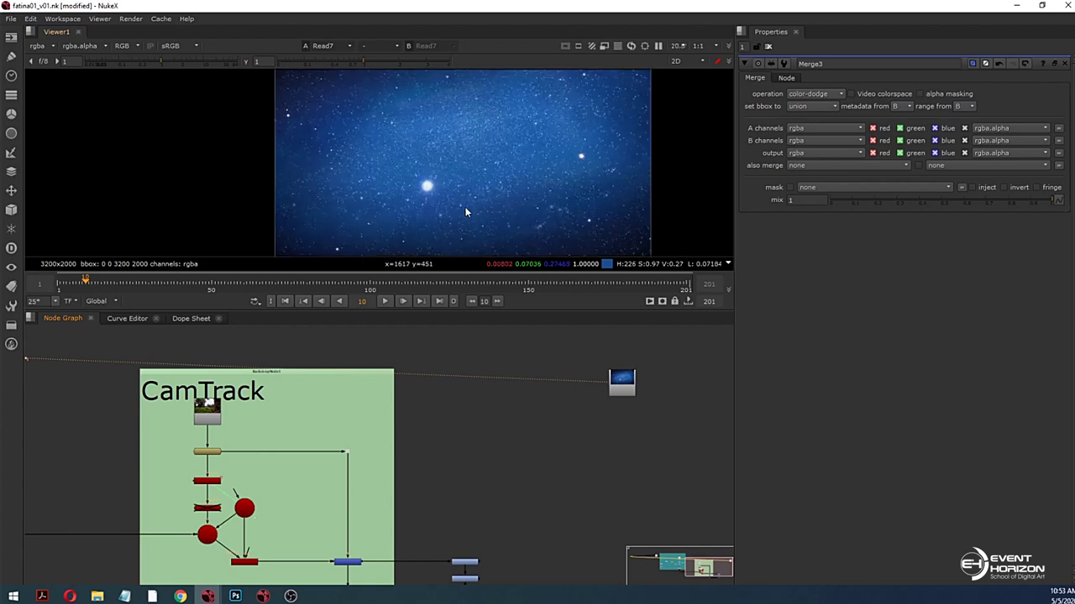
{"action": "scroll", "coordinate": [474, 199], "scroll_direction": "down", "scroll_amount": 2}
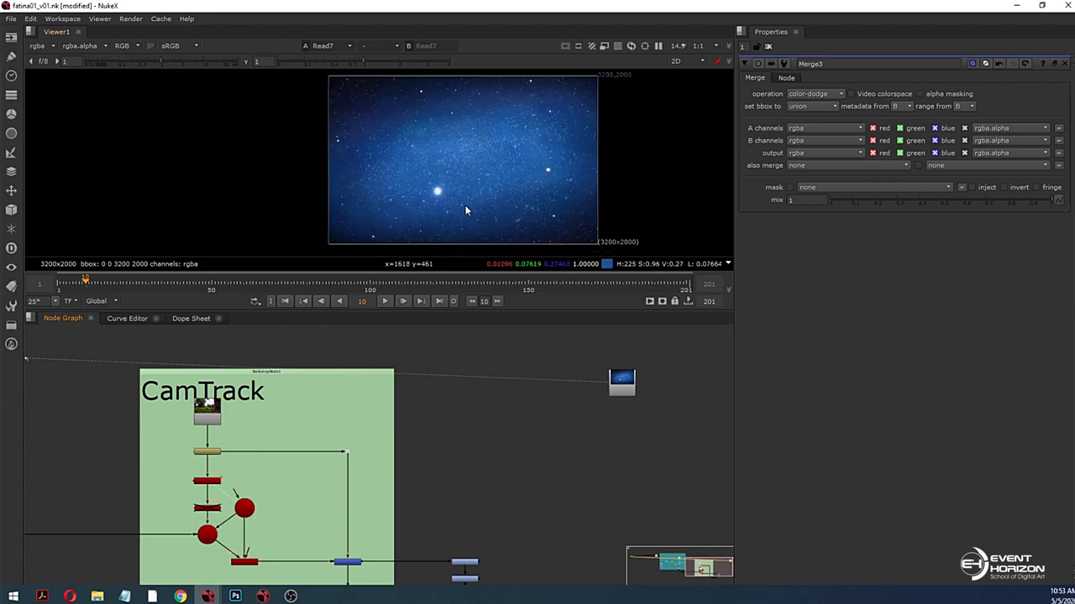
Step: Inspect the red, green and blue channels of the Read1 footage individually, checking contrast between the sky and trees
{"action": "double_click", "coordinate": [212, 415]}
{"action": "key", "text": "1"}
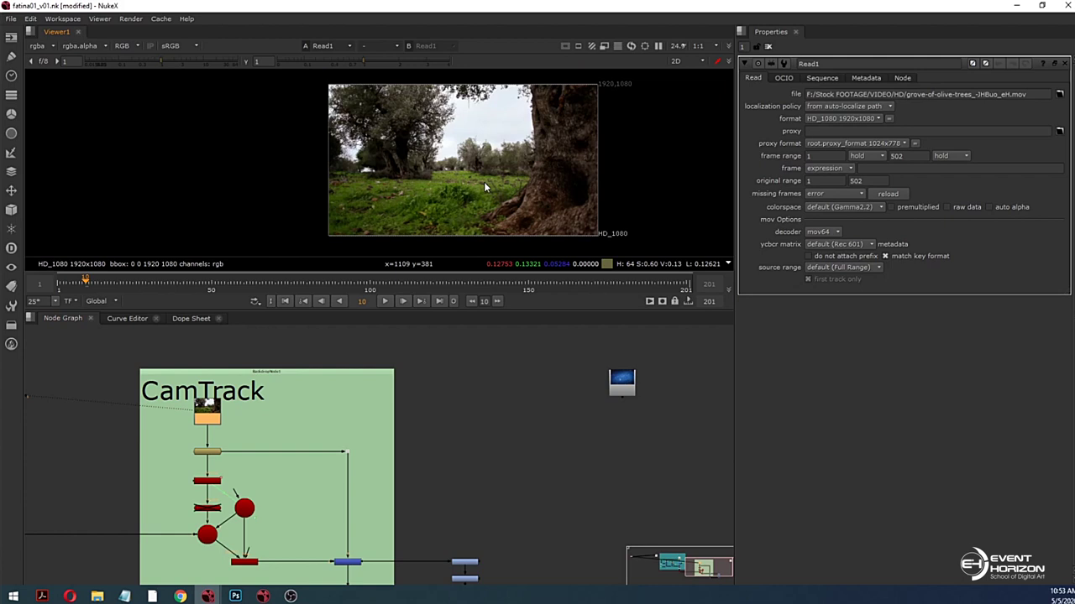
{"action": "key", "text": "r"}
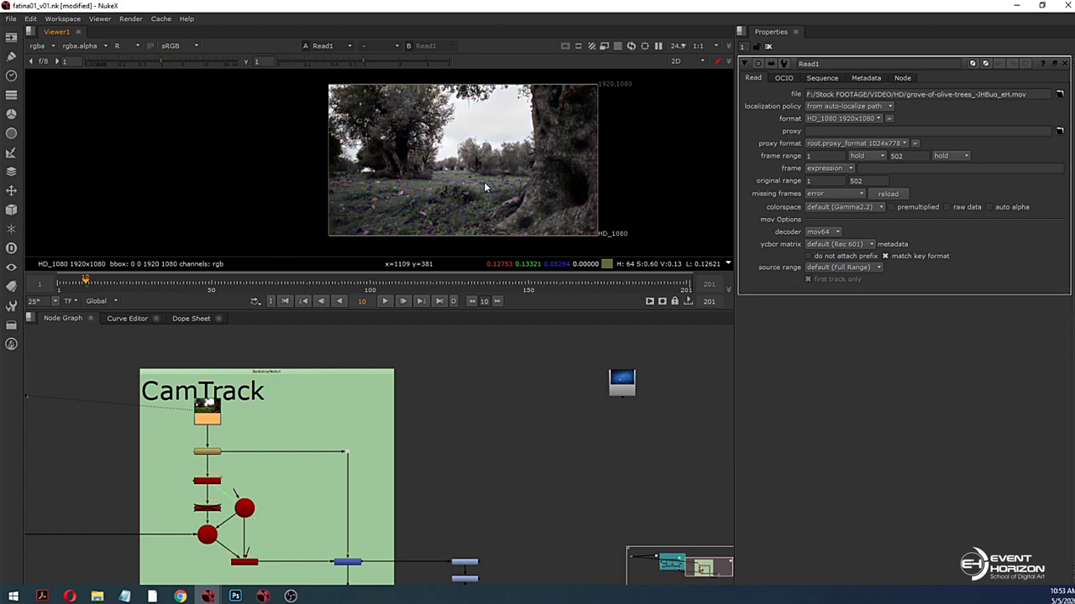
{"action": "key", "text": "g"}
{"action": "key", "text": "b"}
{"action": "scroll", "coordinate": [460, 207], "scroll_direction": "up", "scroll_amount": 2}
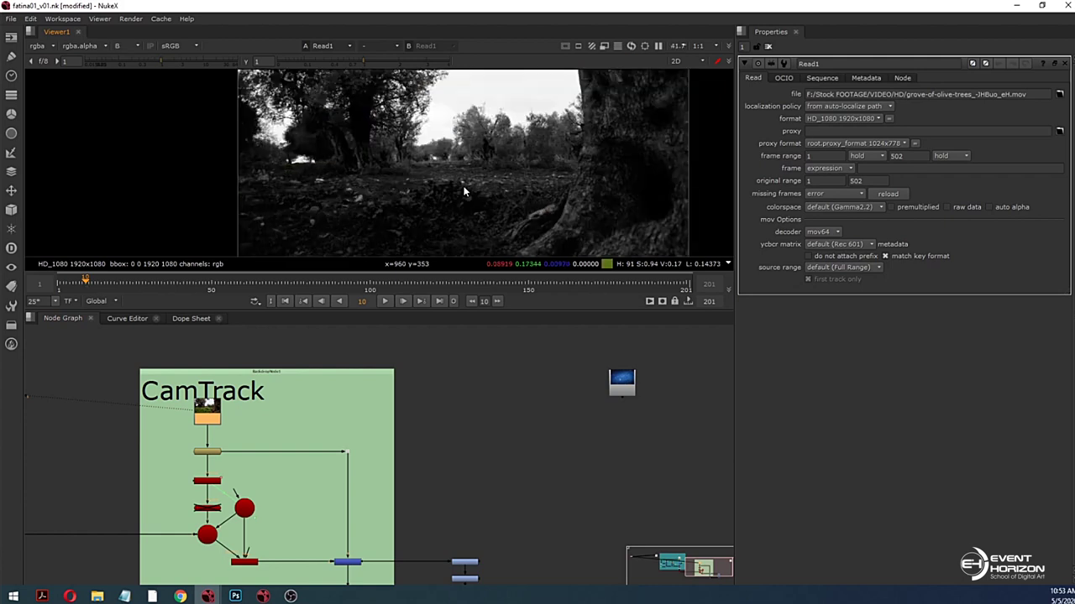
{"action": "key", "text": "b"}
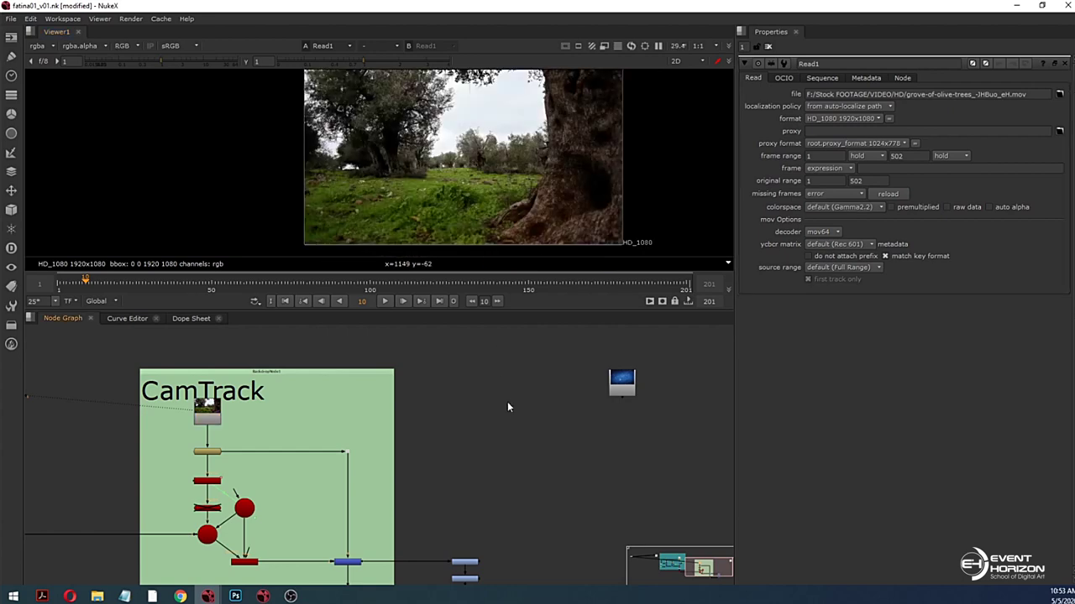
Step: Add a Shuffle node outside the CamTrack backdrop and connect its input to the Read1 footage
{"action": "key", "text": "Tab"}
{"action": "type", "text": "sh"}
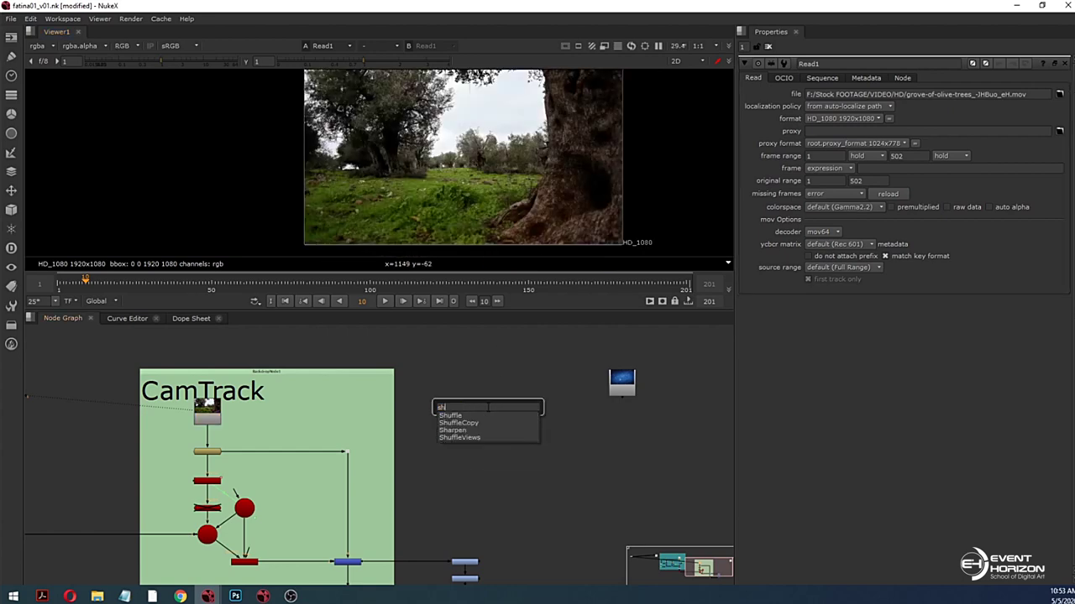
{"action": "key", "text": "Return"}
{"action": "left_click_drag", "start_coordinate": [478, 400], "coordinate": [210, 411]}
{"action": "scroll", "coordinate": [489, 414], "scroll_direction": "up", "scroll_amount": 4}
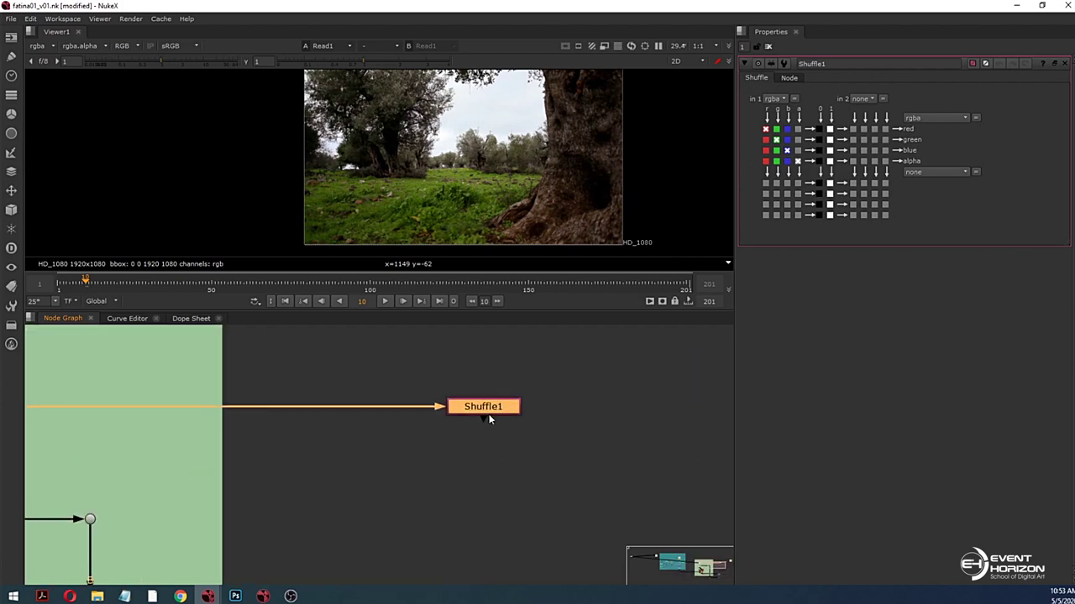
Step: View Shuffle1 and route its blue input channel to the red, green, blue and alpha outputs
{"action": "key", "text": "1"}
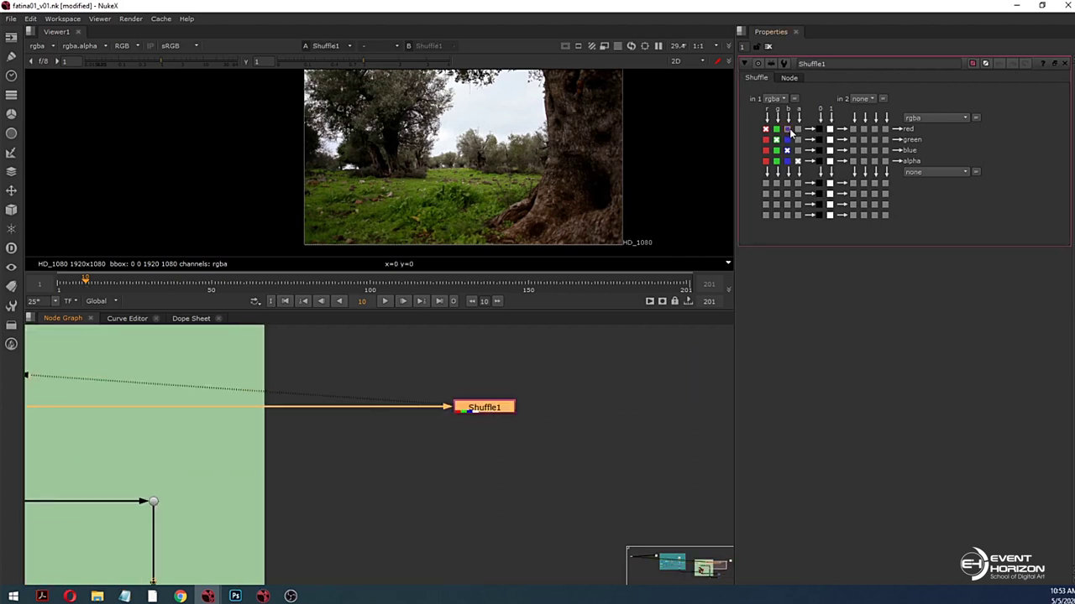
{"action": "left_click", "coordinate": [786, 129]}
{"action": "left_click", "coordinate": [787, 139]}
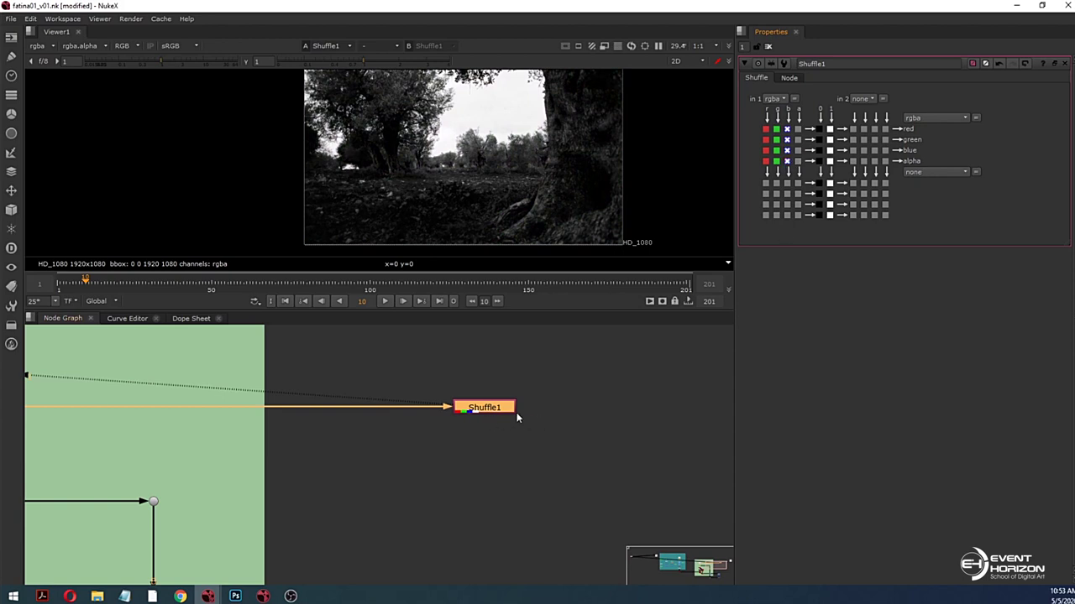
Step: Add a Grade node after Shuffle1, set its channels to rgba and space it slightly below the Shuffle
{"action": "key", "text": "g"}
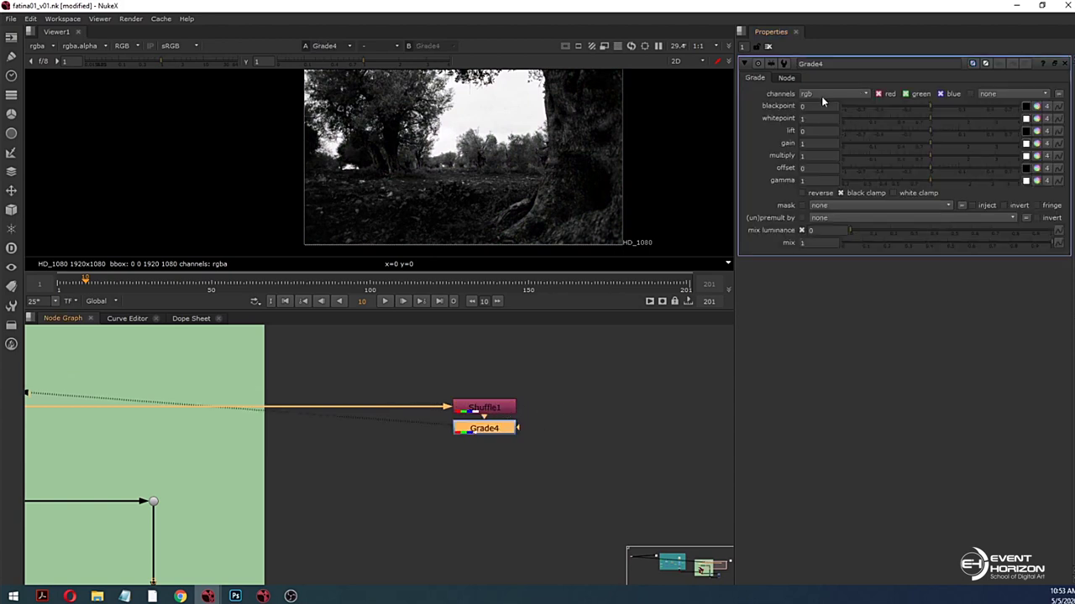
{"action": "left_click", "coordinate": [824, 96]}
{"action": "left_click", "coordinate": [822, 137]}
{"action": "left_click_drag", "start_coordinate": [492, 426], "coordinate": [492, 434]}
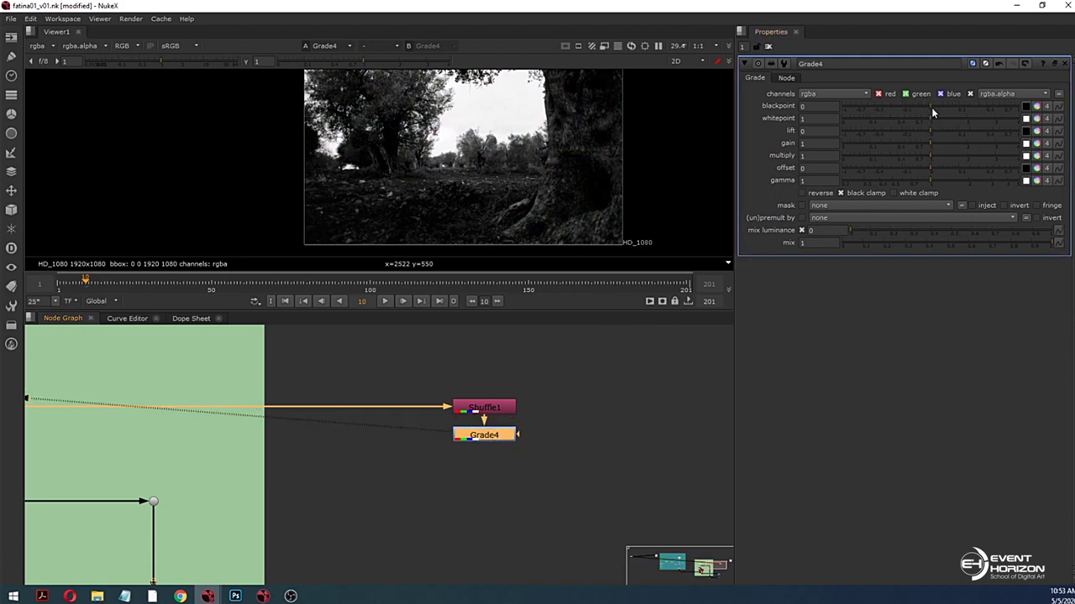
Step: Set Grade4's blackpoint to 0.075 and whitepoint to 0.53 to turn the sky into a high-contrast matte
{"action": "left_click_drag", "start_coordinate": [931, 107], "coordinate": [954, 109]}
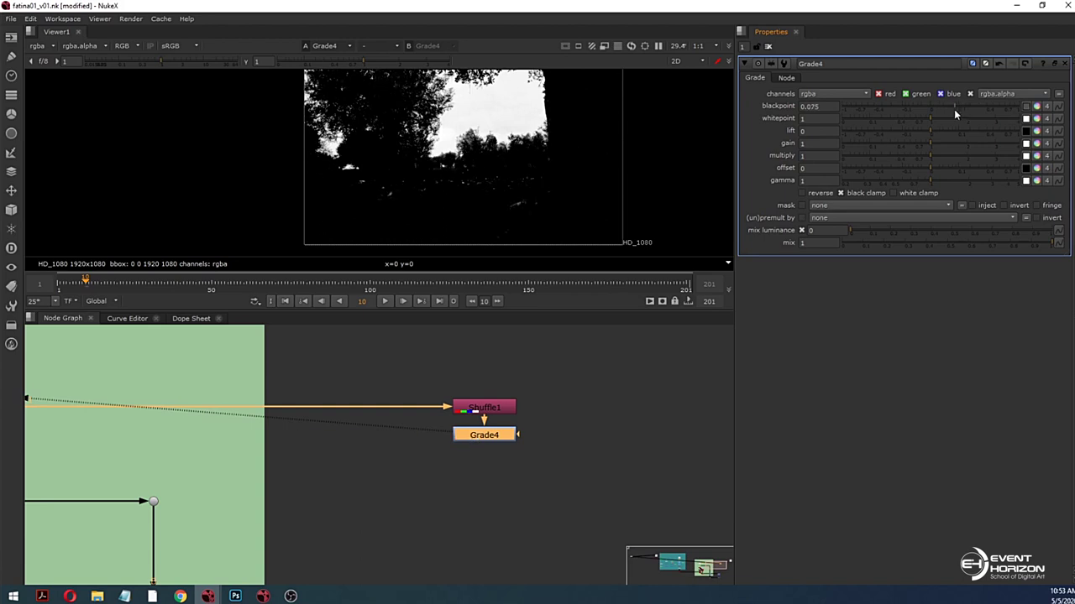
{"action": "scroll", "coordinate": [711, 164], "scroll_direction": "up", "scroll_amount": 5}
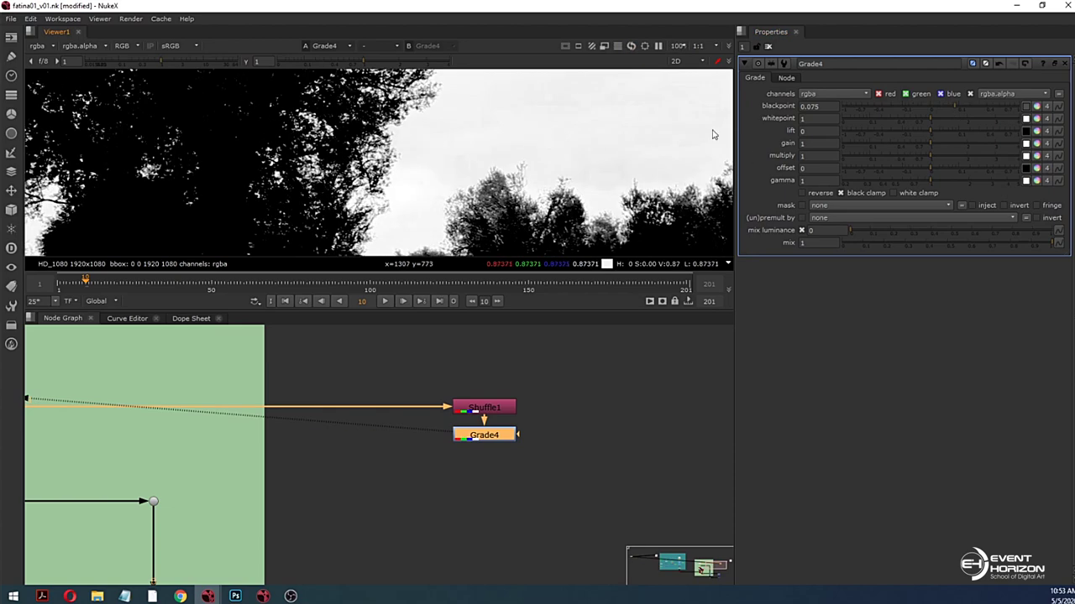
{"action": "left_click_drag", "start_coordinate": [930, 120], "coordinate": [906, 116]}
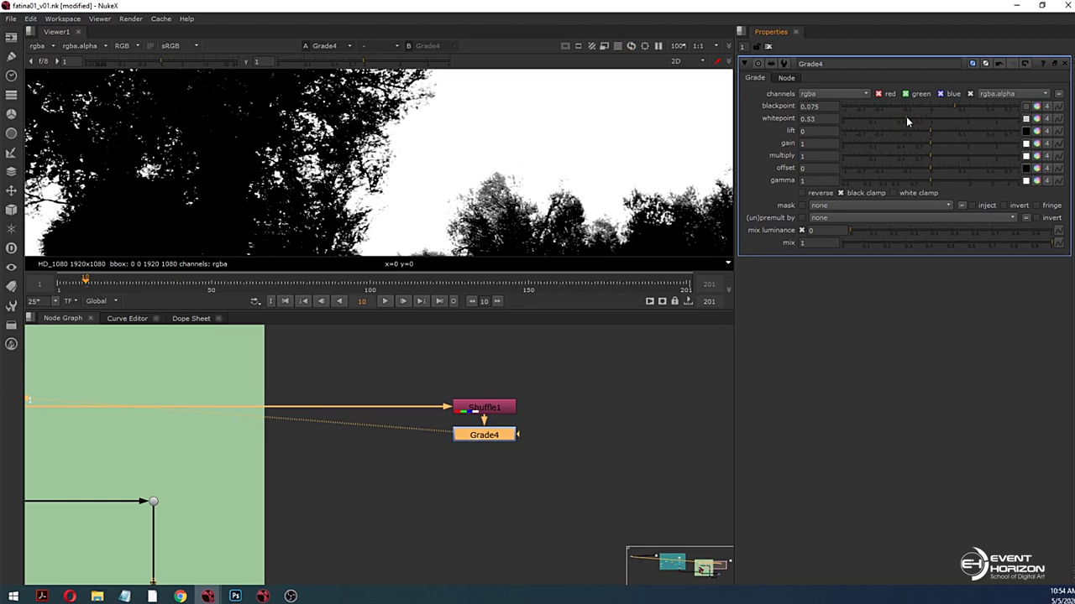
{"action": "scroll", "coordinate": [472, 181], "scroll_direction": "down", "scroll_amount": 5}
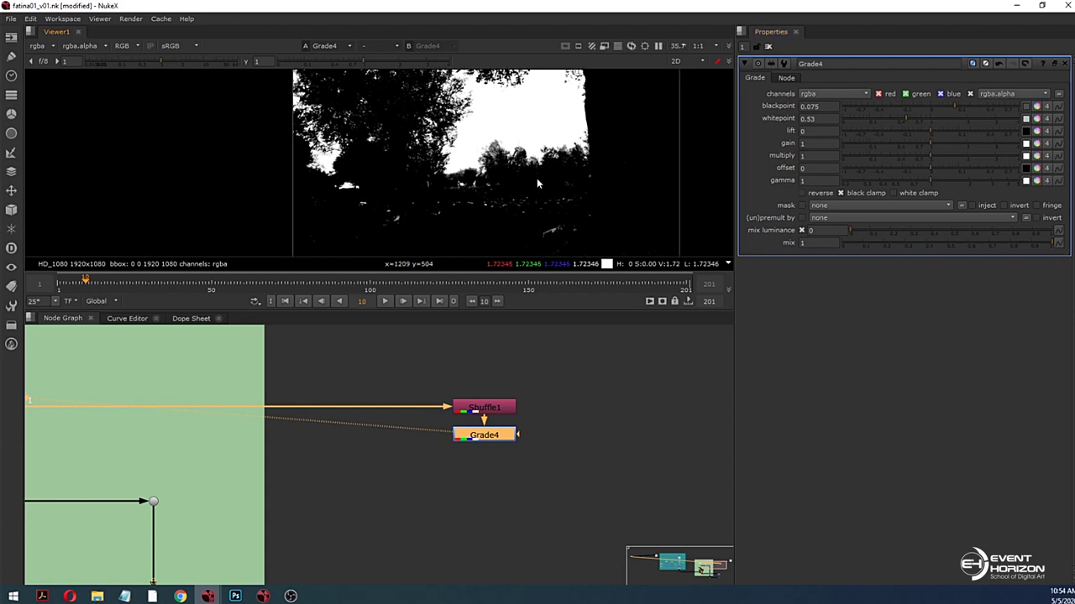
{"action": "middle_click_drag", "start_coordinate": [515, 200], "coordinate": [518, 179]}
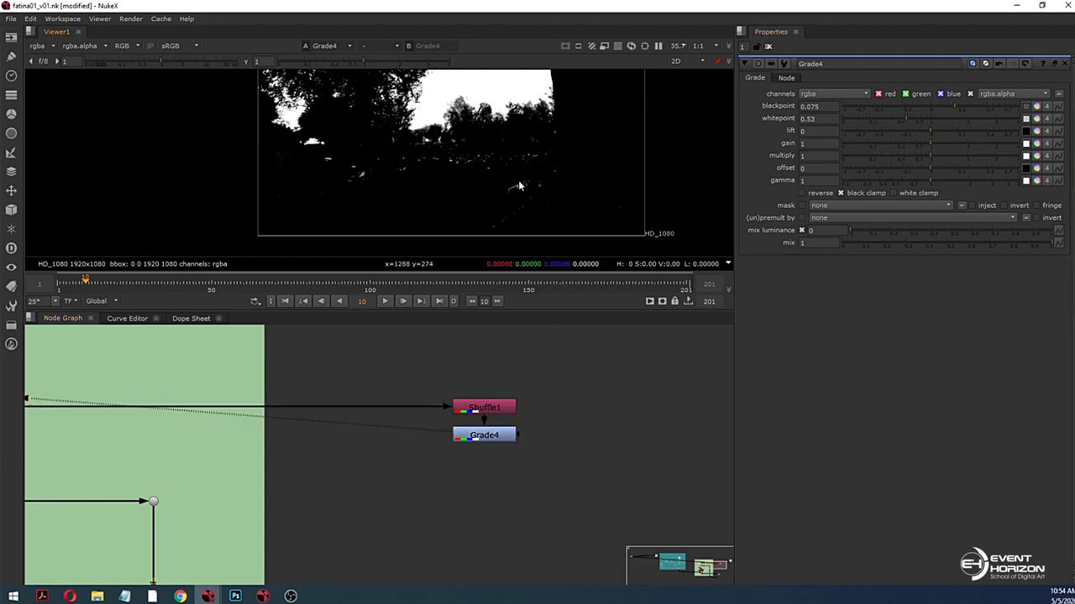
Step: Add an unconnected RotoPaint node, activate its Bezier tool and expand the viewer to fill the window
{"action": "key", "text": "p"}
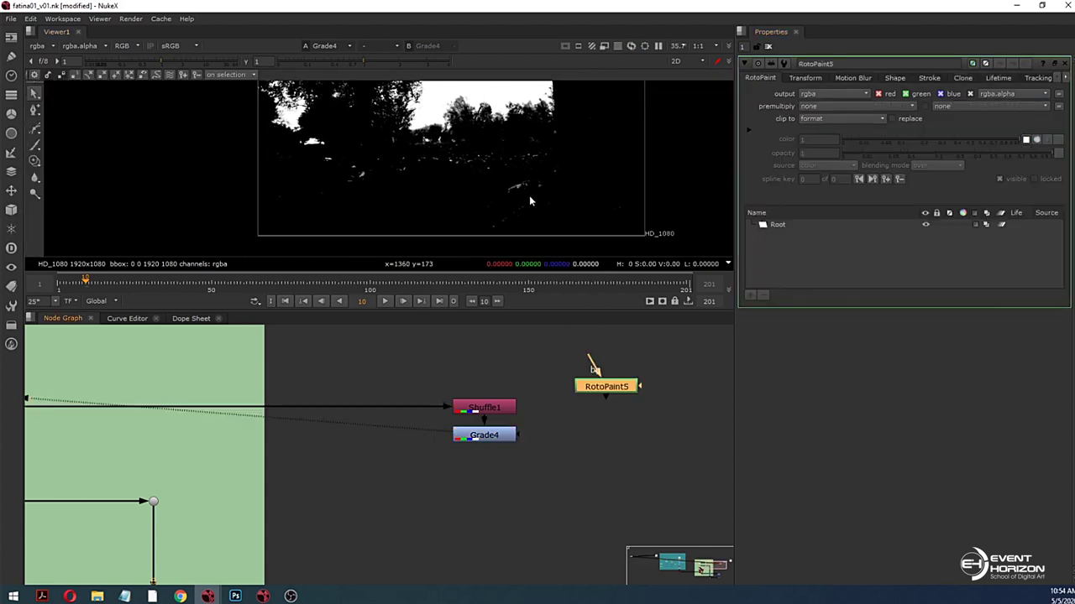
{"action": "scroll", "coordinate": [506, 201], "scroll_direction": "up", "scroll_amount": 6}
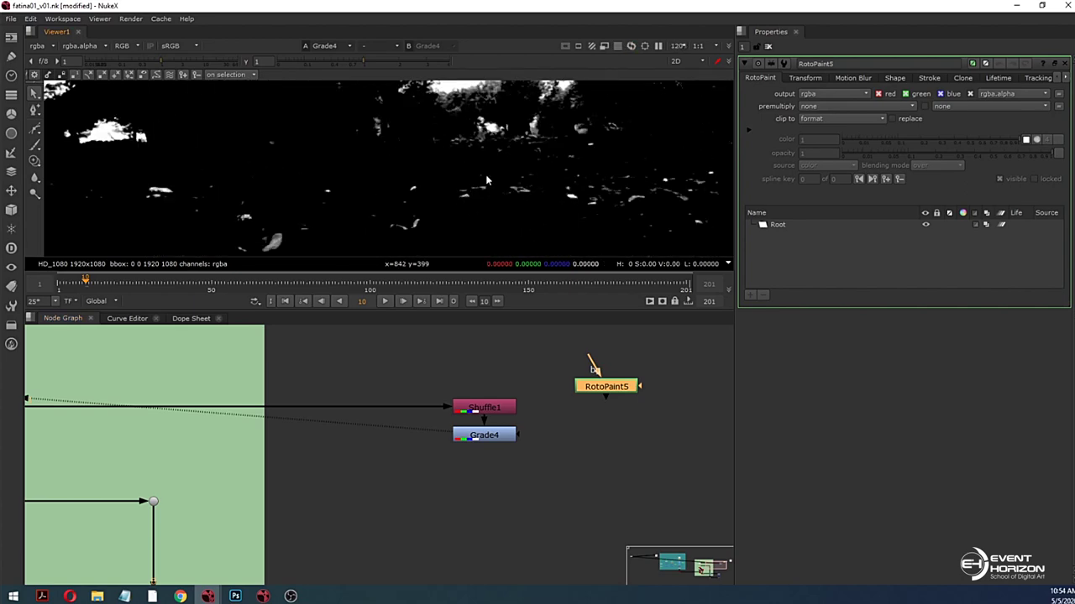
{"action": "scroll", "coordinate": [491, 217], "scroll_direction": "down", "scroll_amount": 5}
{"action": "key", "text": "n"}
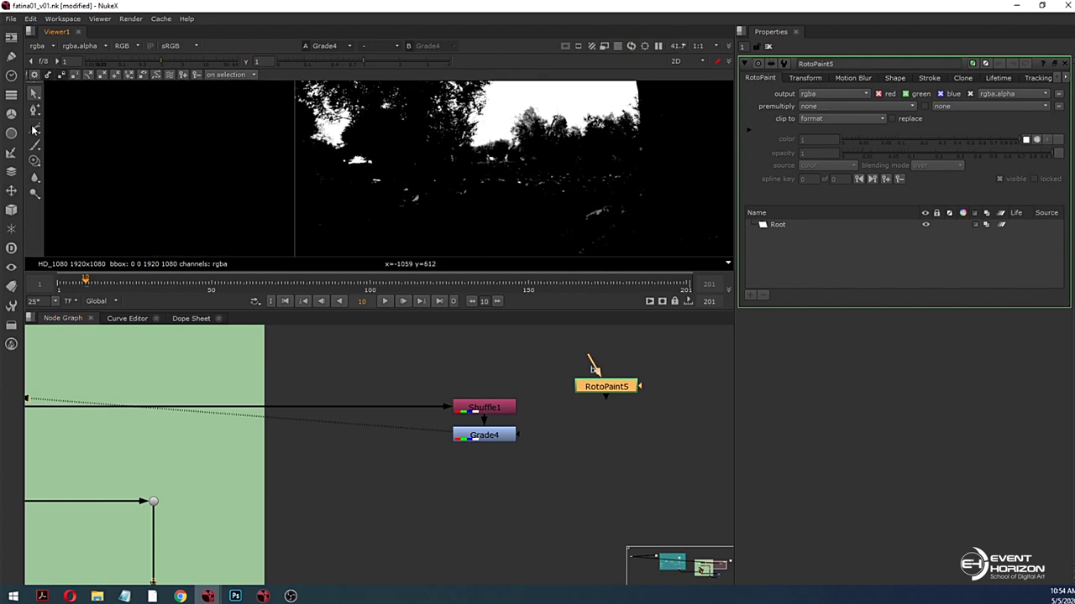
{"action": "key", "text": "space"}
{"action": "scroll", "coordinate": [307, 347], "scroll_direction": "up", "scroll_amount": 3}
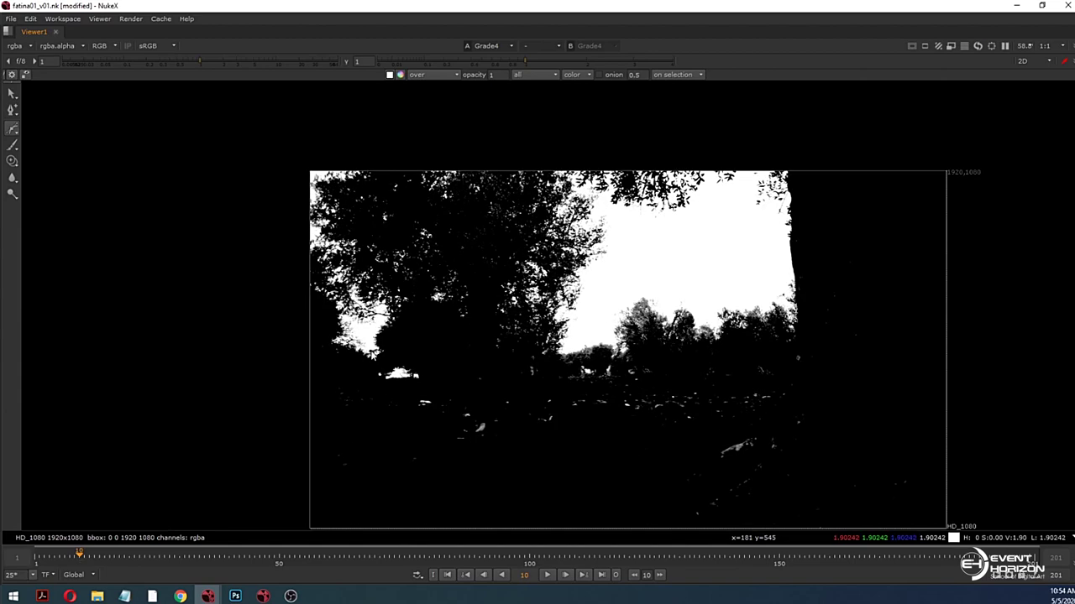
Step: Draw a closed Bezier shape enclosing the ground below the tree line, extending past the frame's side and bottom edges
{"action": "left_click", "coordinate": [271, 355]}
{"action": "left_click", "coordinate": [446, 345]}
{"action": "middle_click_drag", "start_coordinate": [559, 348], "coordinate": [403, 343]}
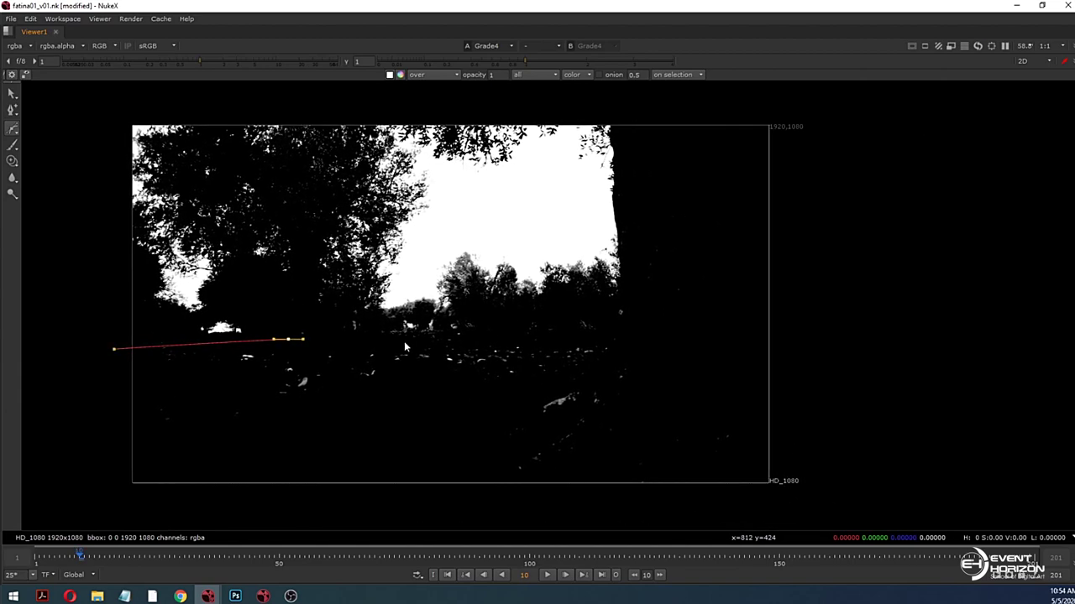
{"action": "scroll", "coordinate": [437, 344], "scroll_direction": "up", "scroll_amount": 3}
{"action": "mouse_move", "coordinate": [320, 304]}
{"action": "left_mouse_down"}
{"action": "mouse_move", "coordinate": [351, 318]}
{"action": "mouse_move", "coordinate": [309, 301]}
{"action": "left_mouse_up"}
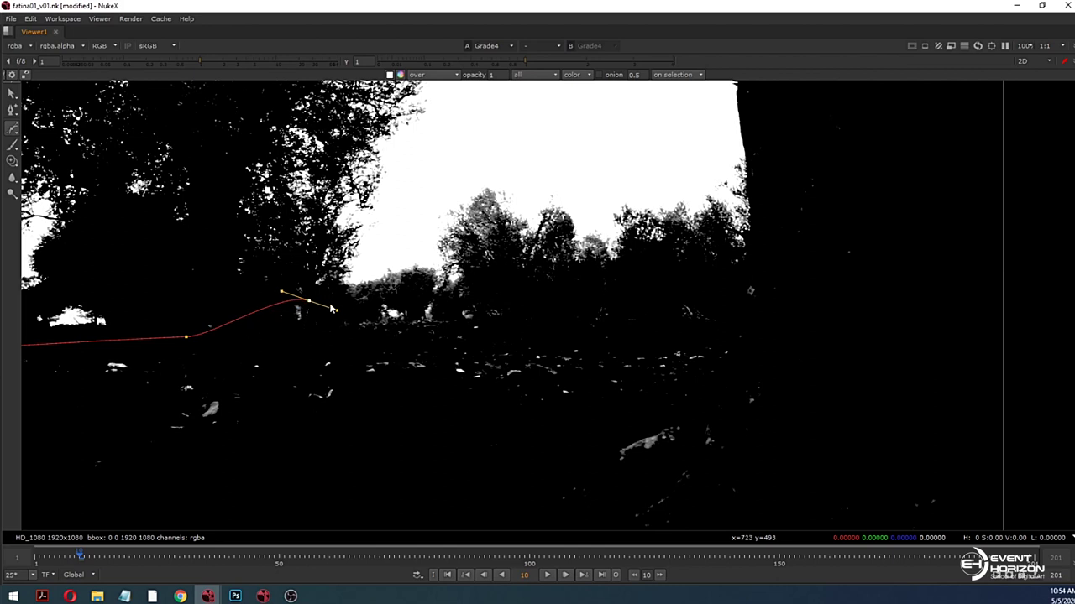
{"action": "left_click", "coordinate": [394, 322]}
{"action": "left_click", "coordinate": [483, 300]}
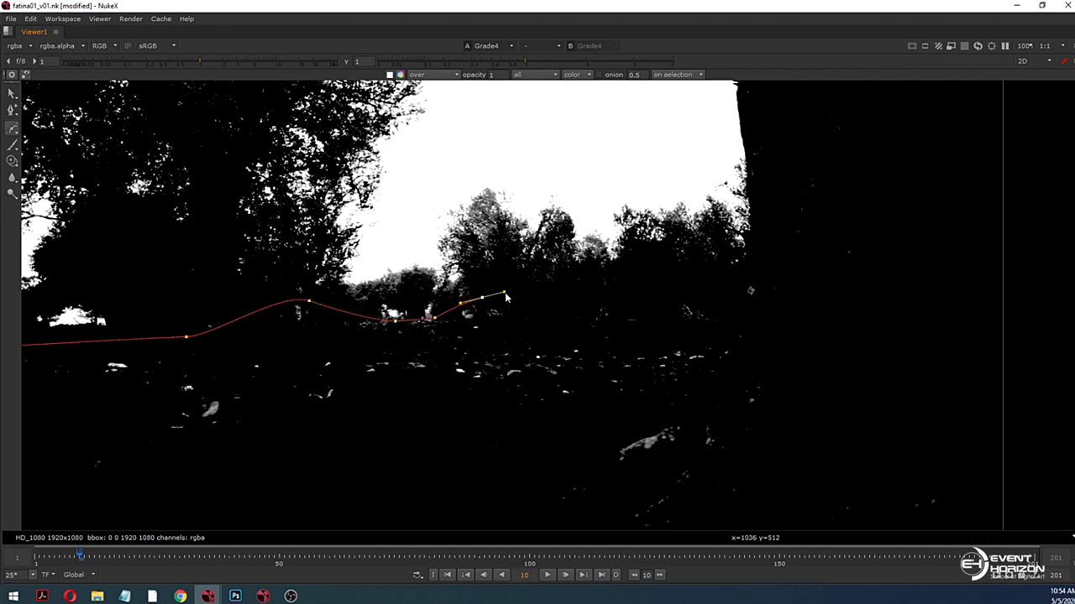
{"action": "left_click_drag", "start_coordinate": [758, 270], "coordinate": [812, 278]}
{"action": "scroll", "coordinate": [813, 279], "scroll_direction": "down", "scroll_amount": 2}
{"action": "middle_click_drag", "start_coordinate": [763, 305], "coordinate": [715, 234]}
{"action": "left_click_drag", "start_coordinate": [933, 215], "coordinate": [981, 336]}
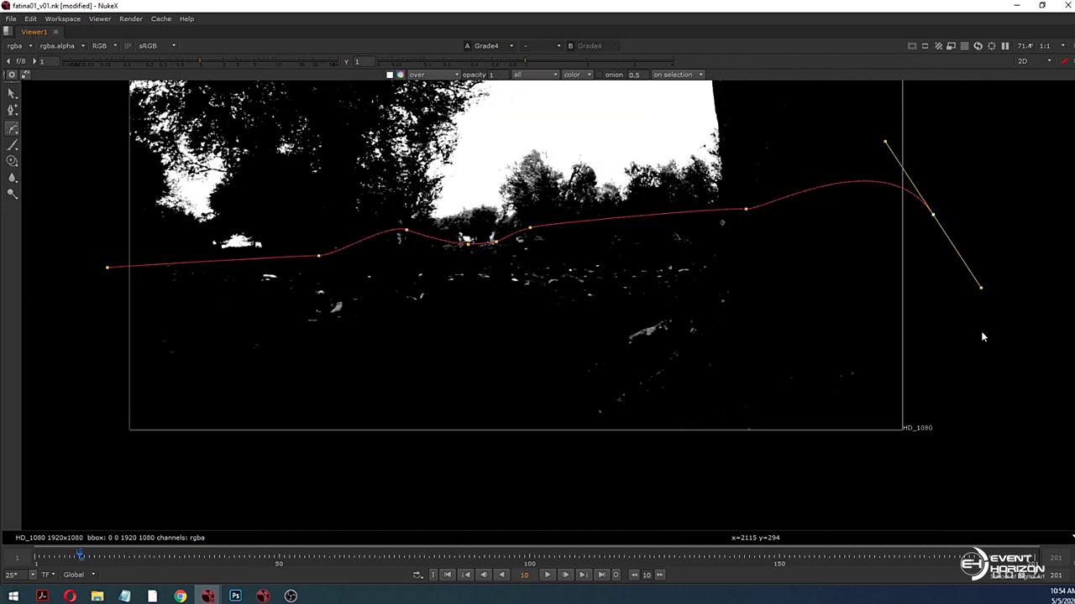
{"action": "left_click", "coordinate": [967, 453]}
{"action": "left_click", "coordinate": [141, 449]}
{"action": "left_click", "coordinate": [107, 267]}
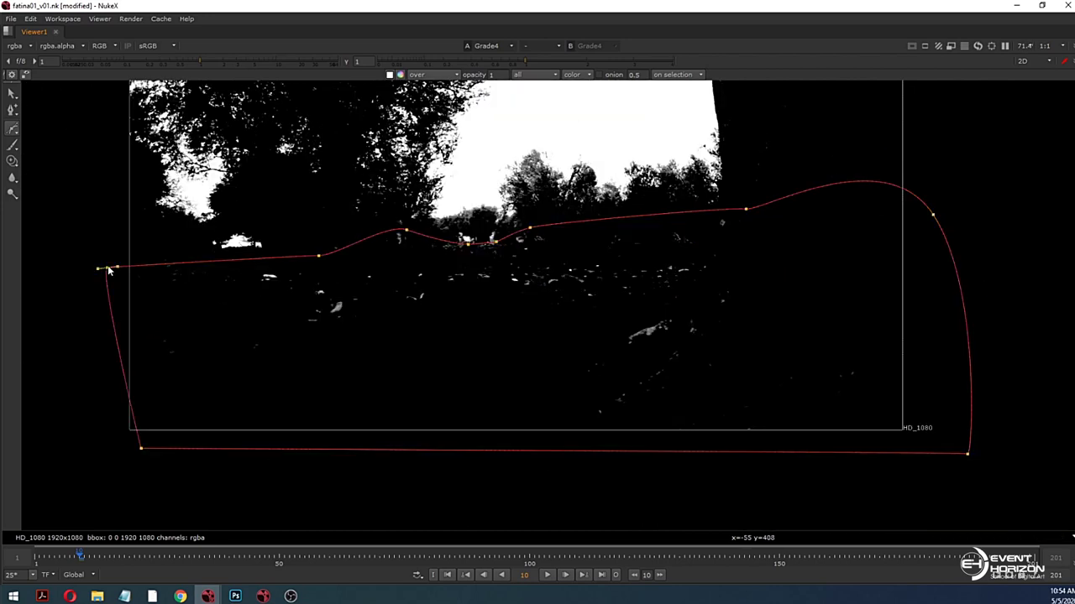
Step: Pull the shape's lower-left corner outward past the frame, and at frame 201 shift the whole shape slightly left to follow the ground
{"action": "left_click_drag", "start_coordinate": [141, 449], "coordinate": [123, 449]}
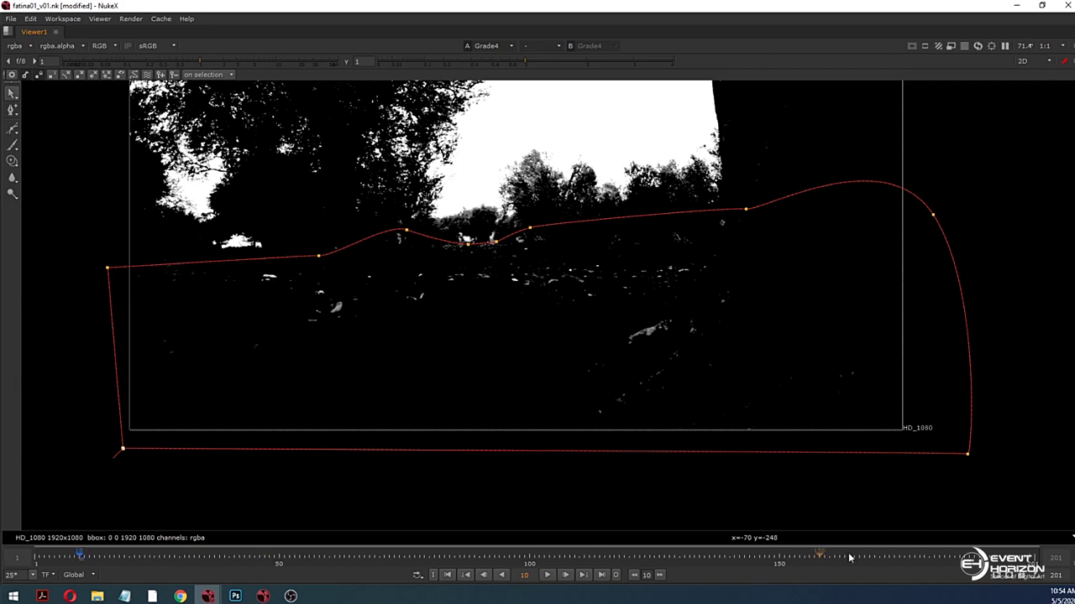
{"action": "right_click_drag", "start_coordinate": [80, 555], "coordinate": [82, 556]}
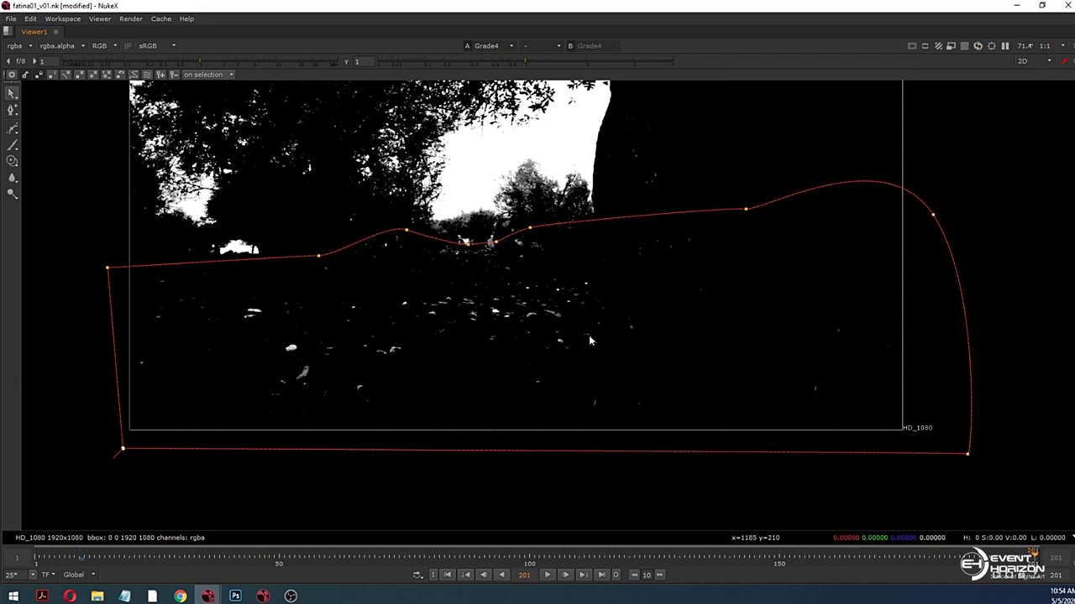
{"action": "right_click", "coordinate": [406, 230]}
{"action": "left_click", "coordinate": [416, 237]}
{"action": "left_click_drag", "start_coordinate": [425, 268], "coordinate": [405, 271]}
{"action": "left_click", "coordinate": [36, 301]}
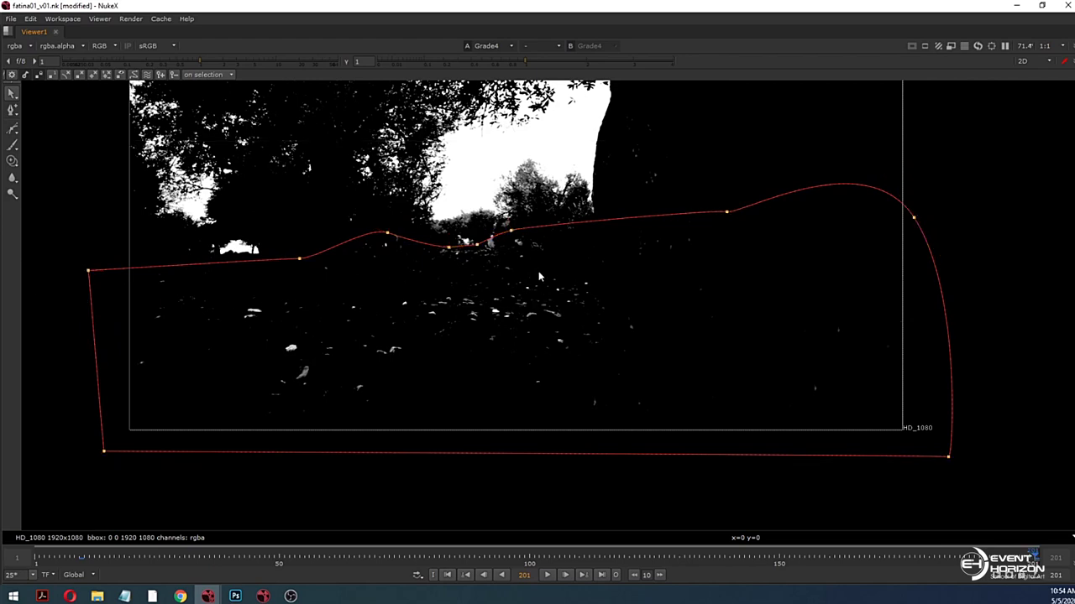
{"action": "left_click_drag", "start_coordinate": [511, 231], "coordinate": [508, 230]}
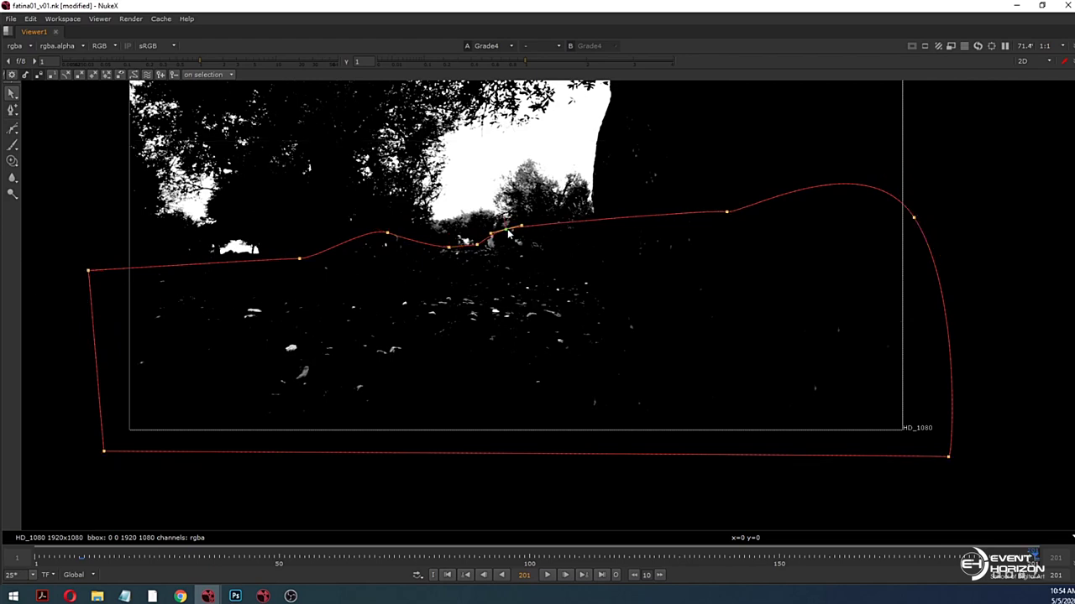
Step: At frame 10, refine the two points on the right side of the dip in the tree line, and check the shape at frame 77
{"action": "scroll", "coordinate": [502, 256], "scroll_direction": "up", "scroll_amount": 3}
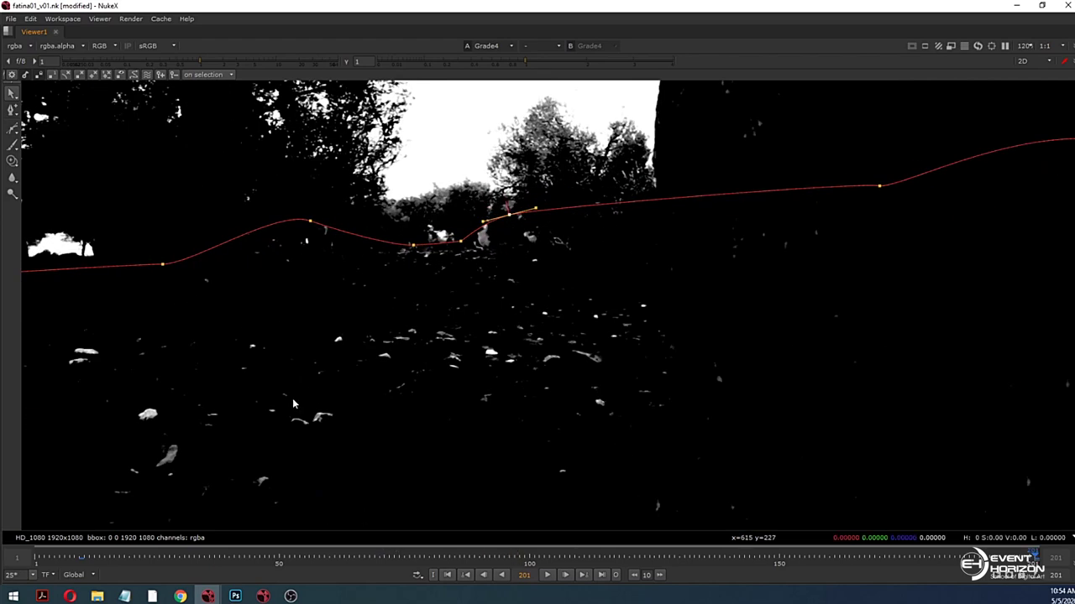
{"action": "left_click", "coordinate": [82, 558]}
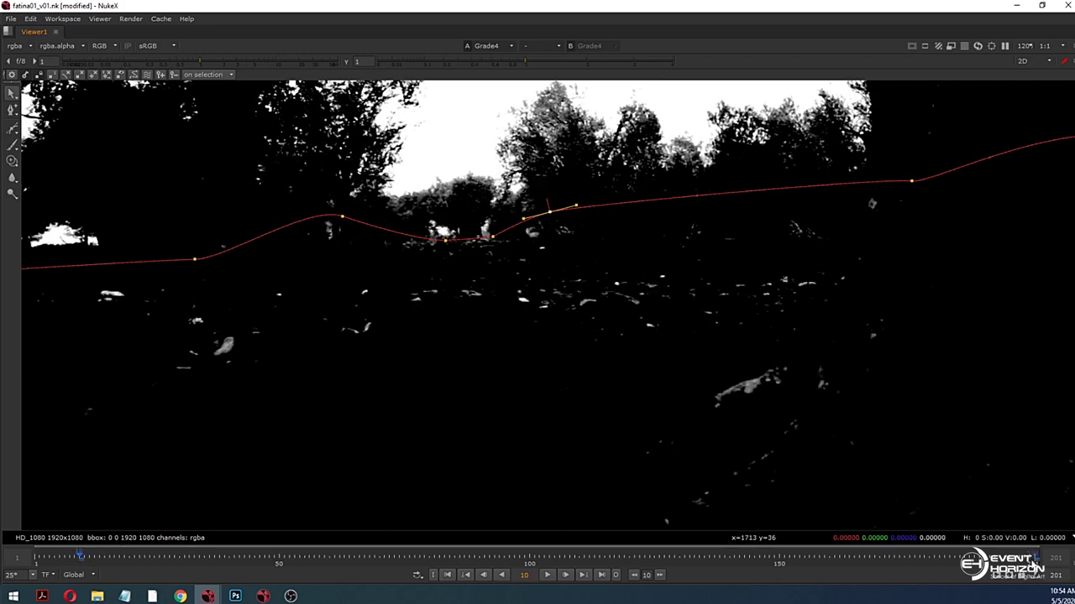
{"action": "left_click_drag", "start_coordinate": [492, 237], "coordinate": [464, 240]}
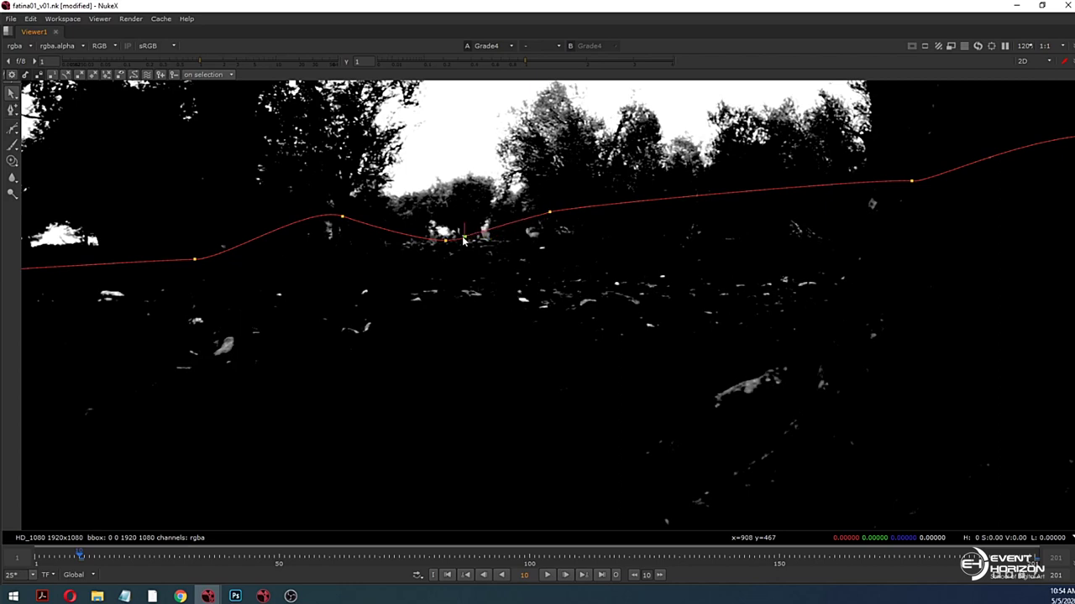
{"action": "left_click", "coordinate": [548, 215]}
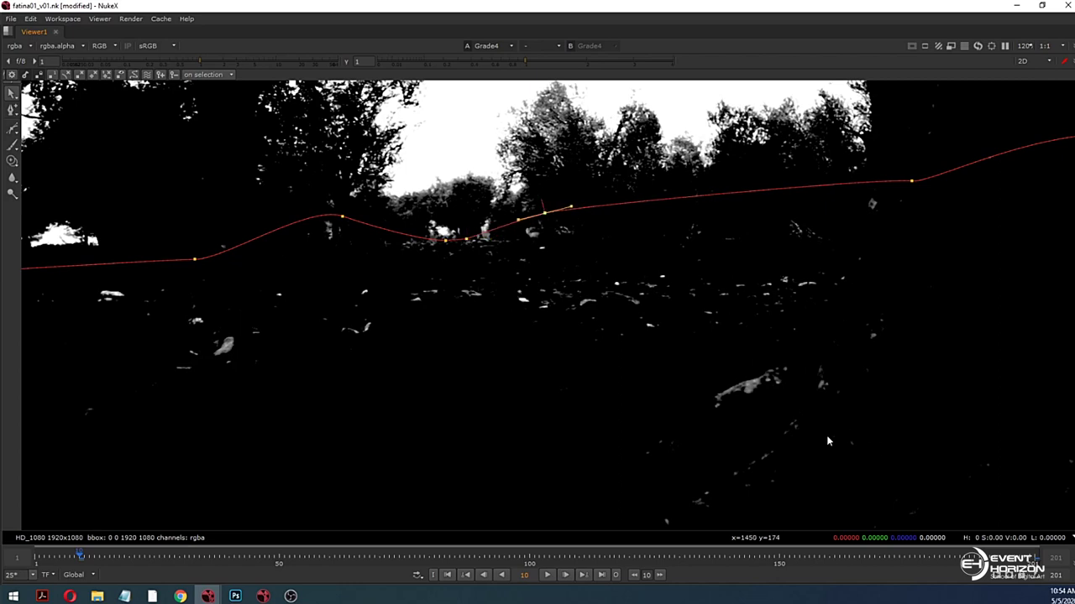
{"action": "left_click_drag", "start_coordinate": [527, 555], "coordinate": [413, 557]}
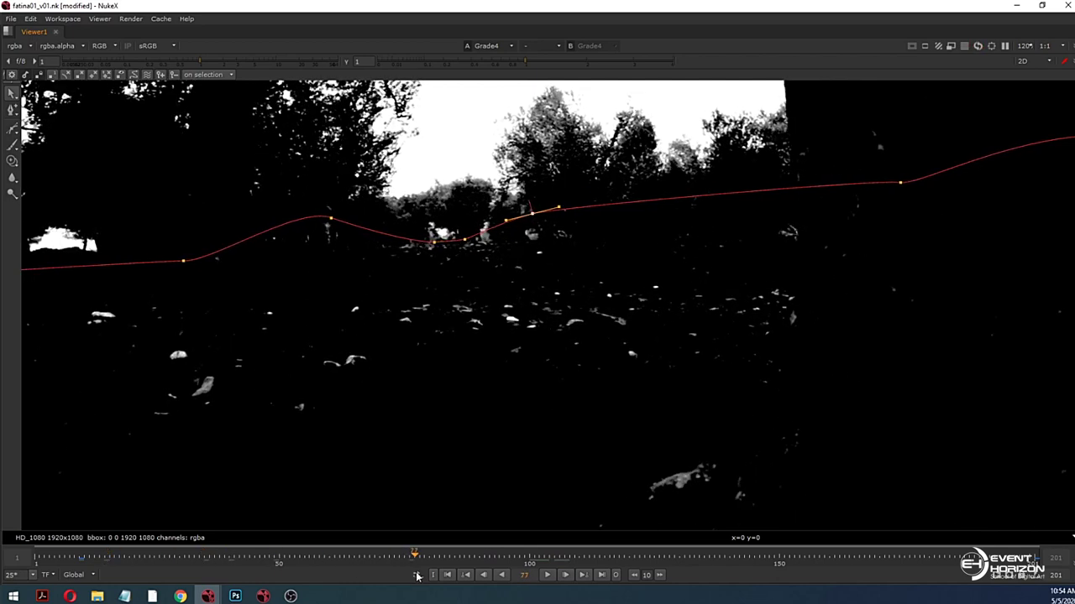
{"action": "scroll", "coordinate": [470, 372], "scroll_direction": "down", "scroll_amount": 3}
{"action": "middle_click_drag", "start_coordinate": [526, 399], "coordinate": [526, 340]}
{"action": "middle_click_drag", "start_coordinate": [430, 469], "coordinate": [436, 433]}
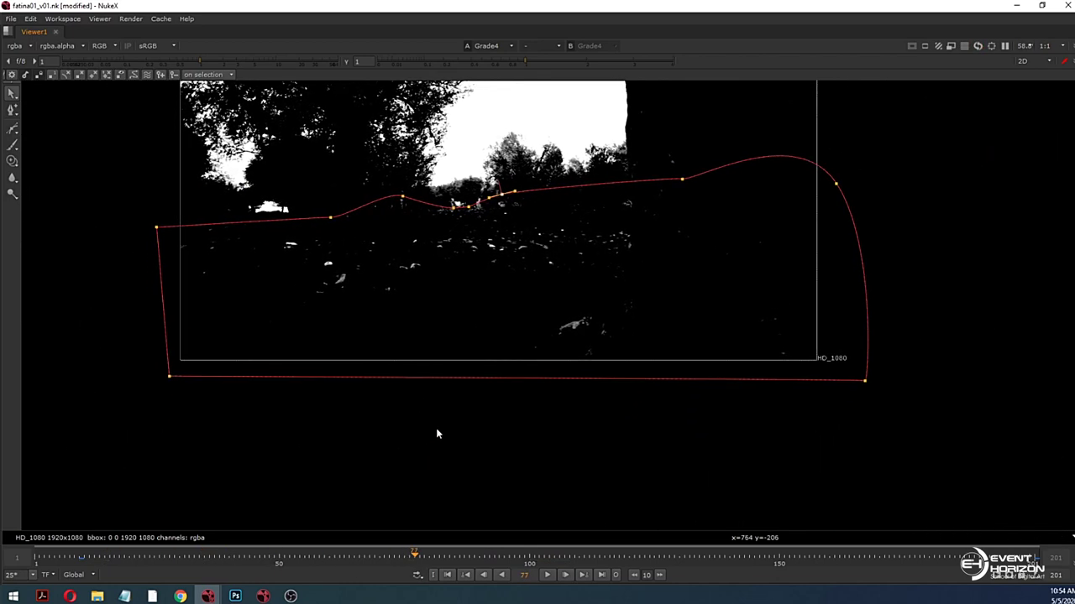
Step: Return to the full layout, add an Out merge node below Grade4 and connect RotoPaint5 to its B input
{"action": "key", "text": "space"}
{"action": "left_click", "coordinate": [424, 449]}
{"action": "left_click", "coordinate": [484, 435]}
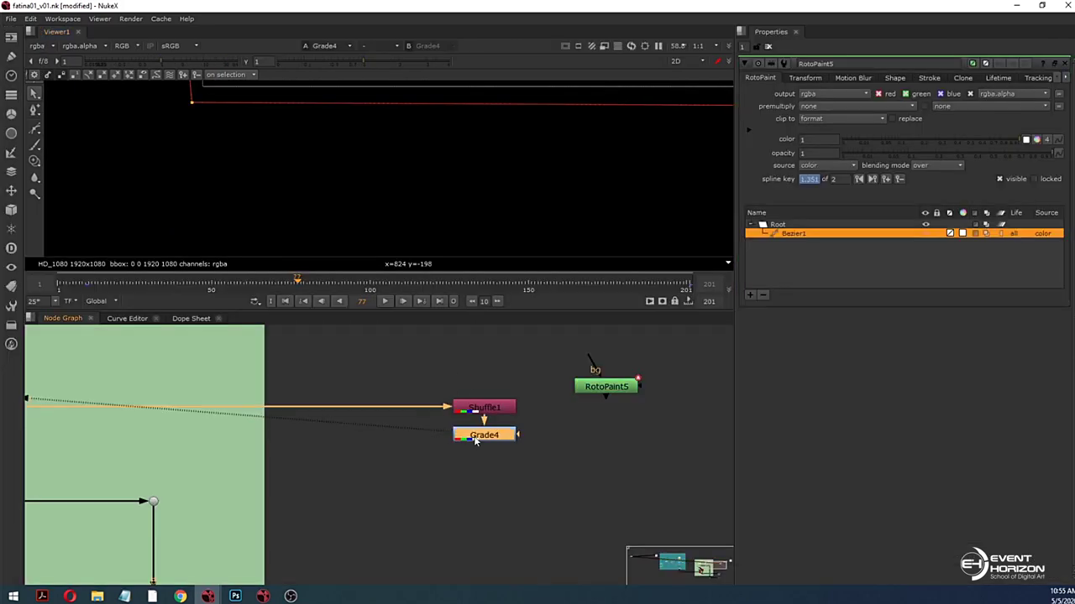
{"action": "scroll", "coordinate": [463, 175], "scroll_direction": "down", "scroll_amount": 5}
{"action": "middle_click_drag", "start_coordinate": [506, 173], "coordinate": [455, 218]}
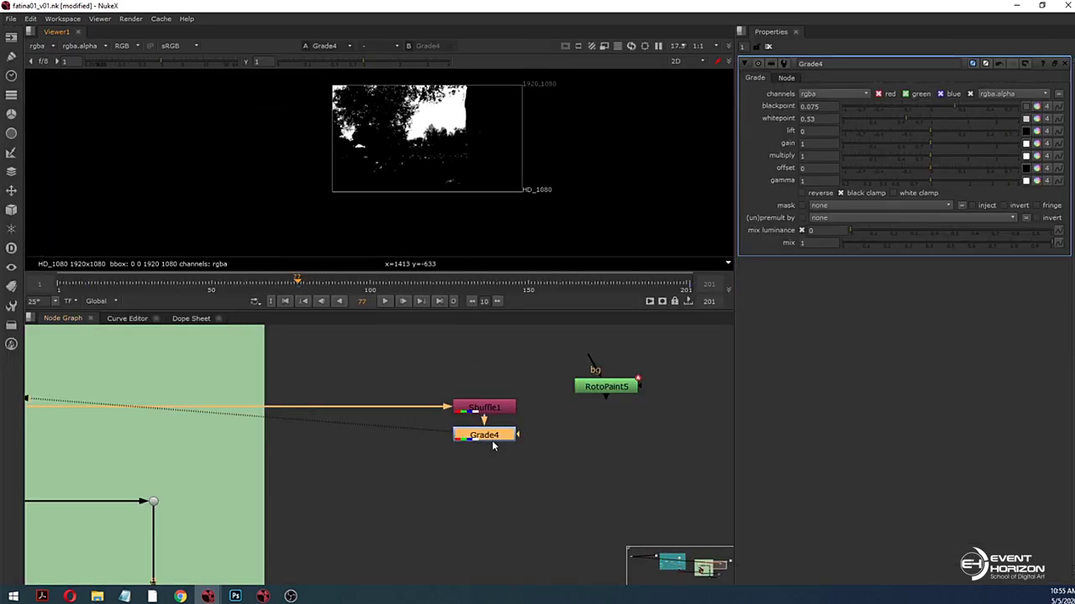
{"action": "left_click_drag", "start_coordinate": [493, 438], "coordinate": [494, 451]}
{"action": "key", "text": "Tab"}
{"action": "type", "text": "out"}
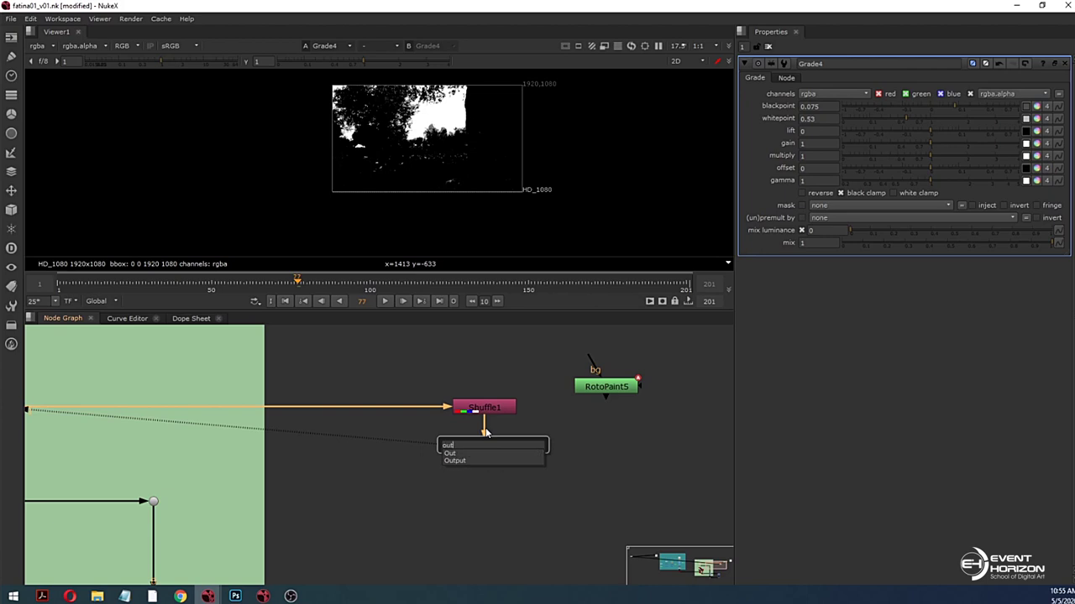
{"action": "key", "text": "Return"}
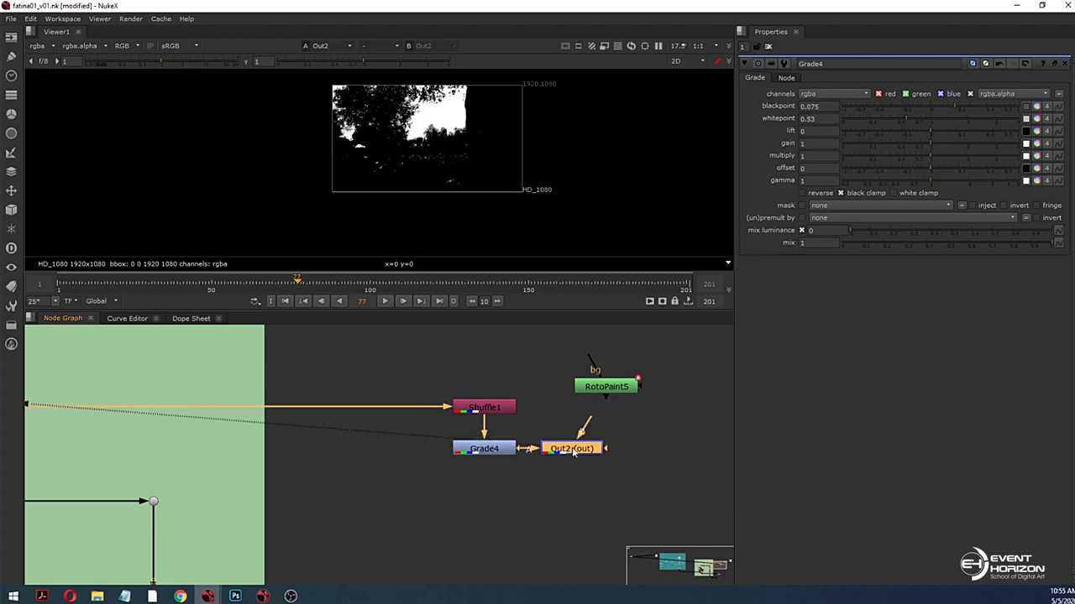
{"action": "left_click_drag", "start_coordinate": [573, 451], "coordinate": [485, 508]}
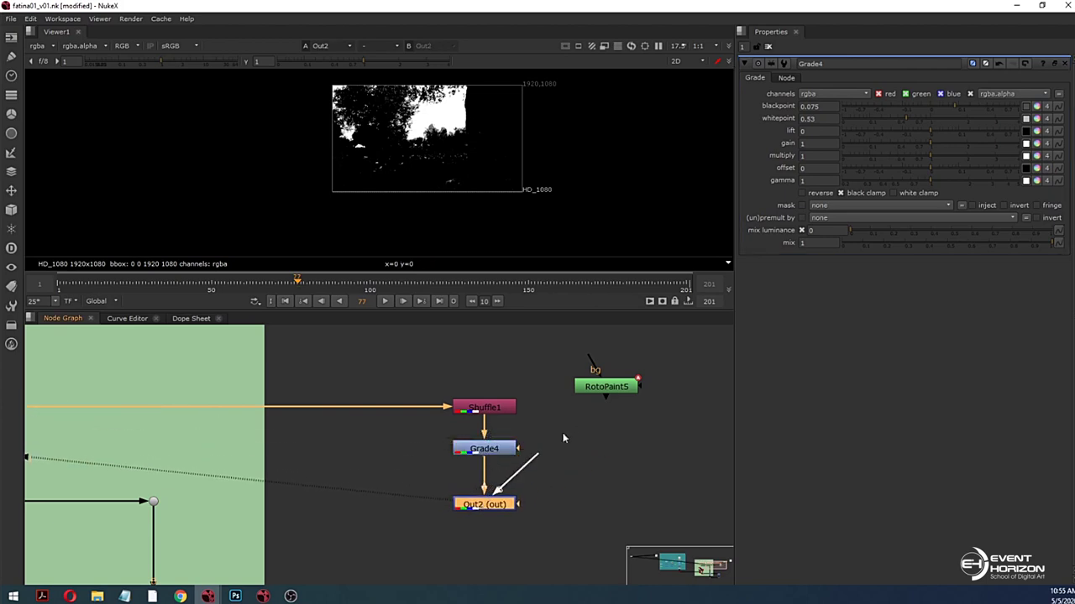
{"action": "left_click_drag", "start_coordinate": [603, 389], "coordinate": [627, 513]}
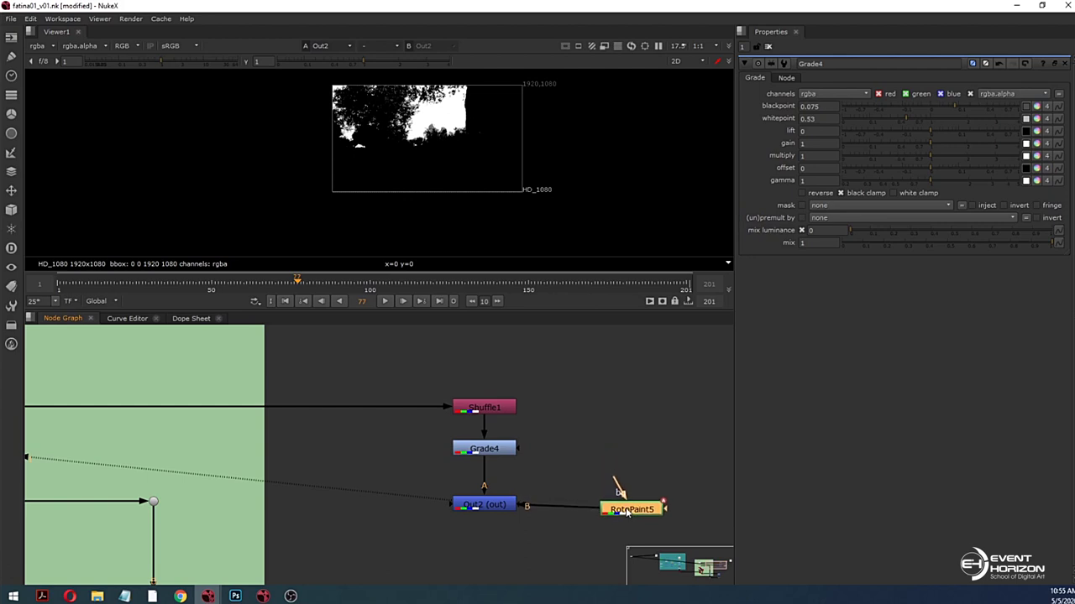
Step: Compare the matte at Grade4 with the one at Out2 to check the ground cleanup
{"action": "scroll", "coordinate": [494, 445], "scroll_direction": "up", "scroll_amount": 3}
{"action": "left_click", "coordinate": [495, 456]}
{"action": "key", "text": "1"}
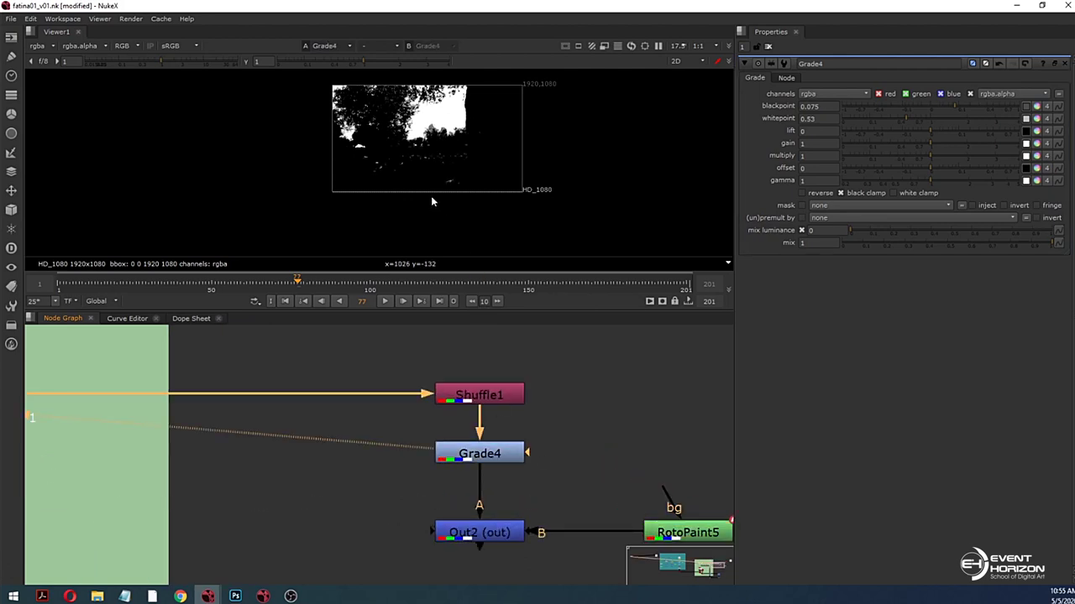
{"action": "scroll", "coordinate": [432, 201], "scroll_direction": "up", "scroll_amount": 3}
{"action": "left_click", "coordinate": [484, 534]}
{"action": "key", "text": "1"}
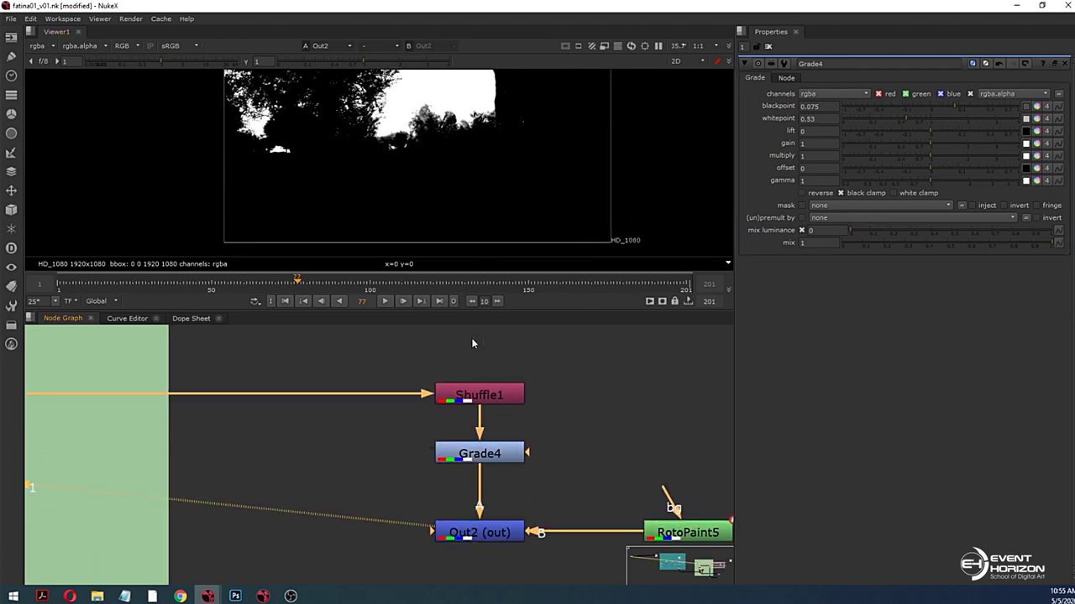
Step: Add a Blur node with size 10 between RotoPaint5 and Out2, aligned level with Out2, and check the matte's edge
{"action": "middle_click_drag", "start_coordinate": [615, 480], "coordinate": [512, 420]}
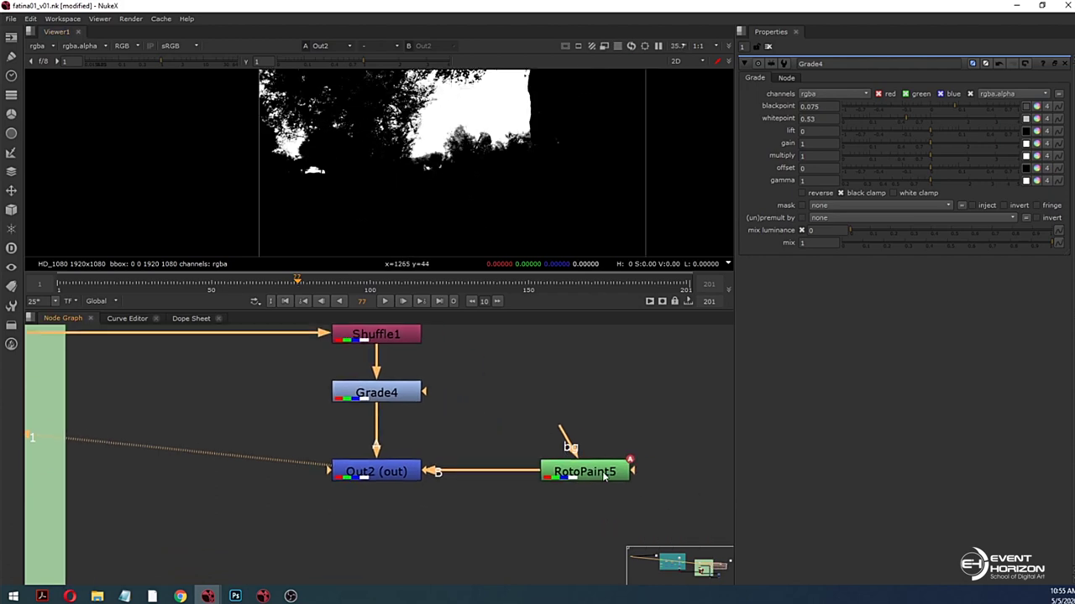
{"action": "left_click_drag", "start_coordinate": [601, 470], "coordinate": [605, 418]}
{"action": "type", "text": "b"}
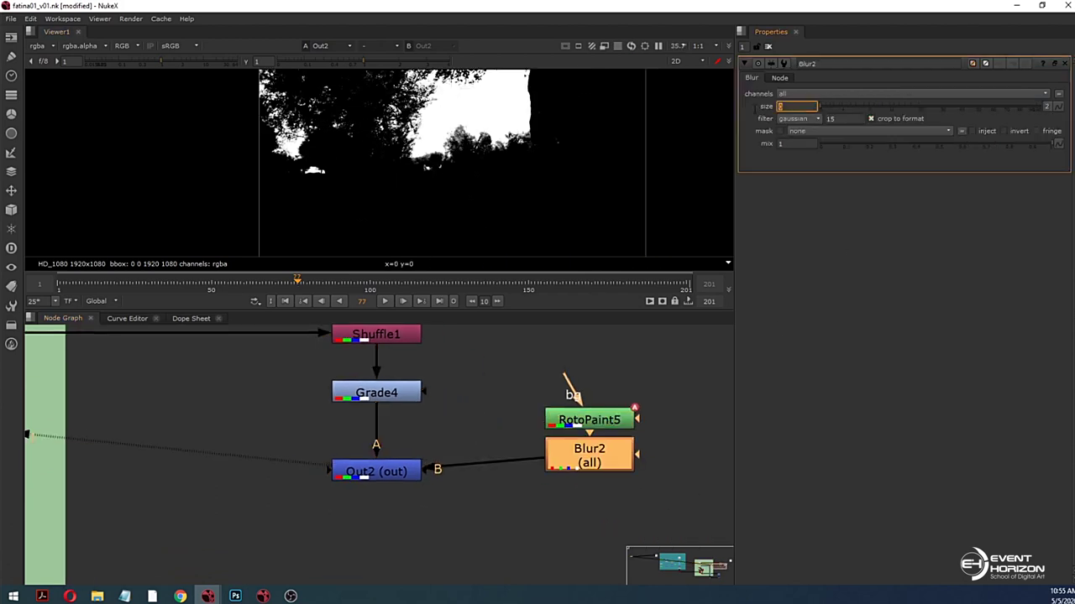
{"action": "type", "text": "10"}
{"action": "key", "text": "Return"}
{"action": "left_click_drag", "start_coordinate": [571, 463], "coordinate": [571, 478]}
{"action": "scroll", "coordinate": [455, 207], "scroll_direction": "down", "scroll_amount": 3}
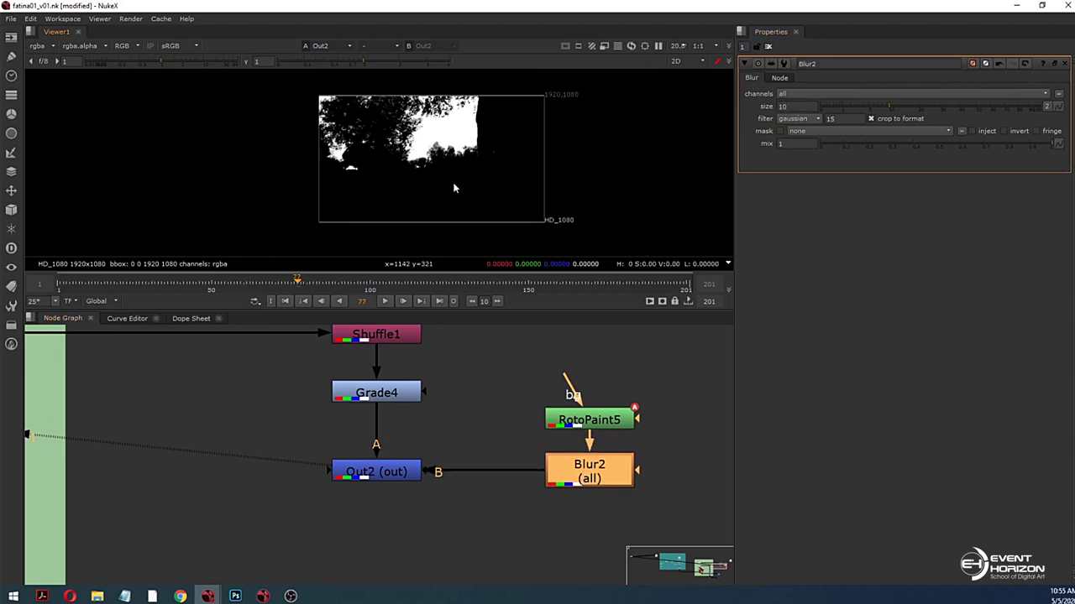
{"action": "scroll", "coordinate": [387, 169], "scroll_direction": "up", "scroll_amount": 2}
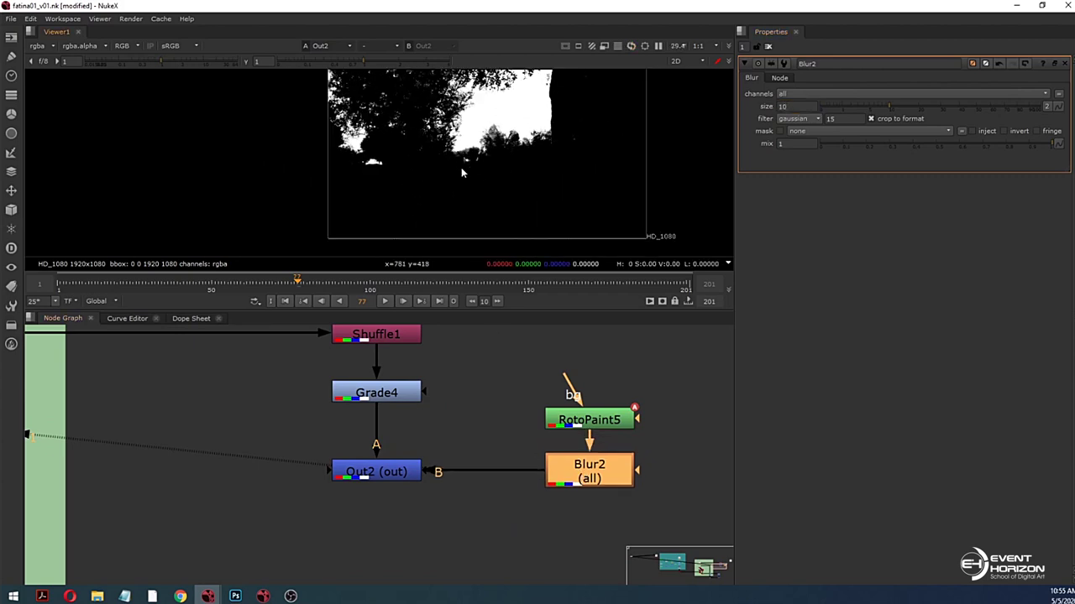
{"action": "middle_click_drag", "start_coordinate": [494, 143], "coordinate": [471, 167]}
{"action": "scroll", "coordinate": [511, 221], "scroll_direction": "down", "scroll_amount": 1}
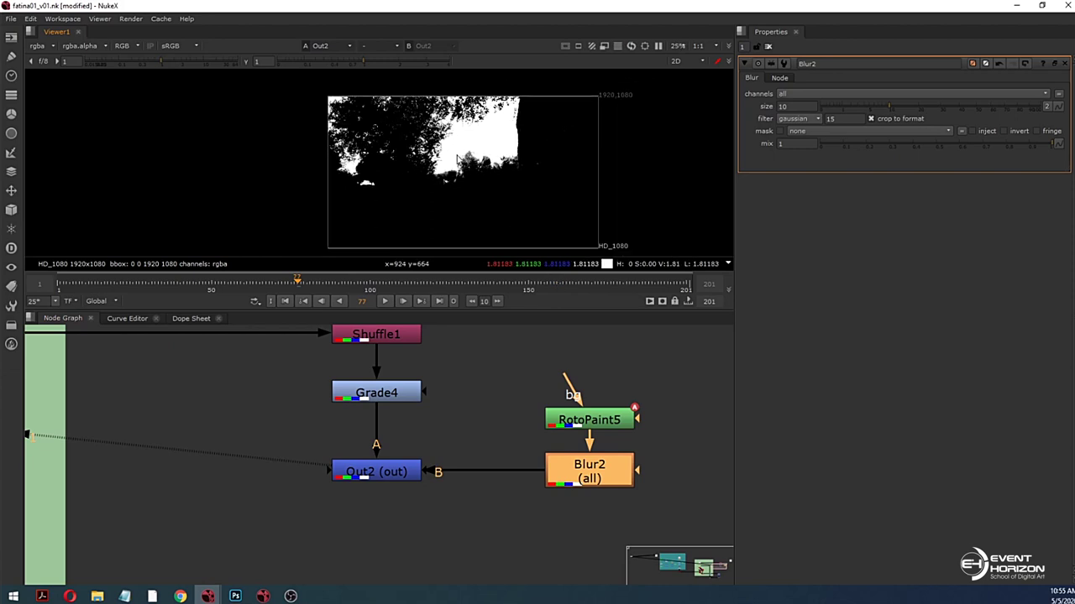
{"action": "left_click", "coordinate": [497, 396]}
{"action": "scroll", "coordinate": [493, 386], "scroll_direction": "down", "scroll_amount": 2}
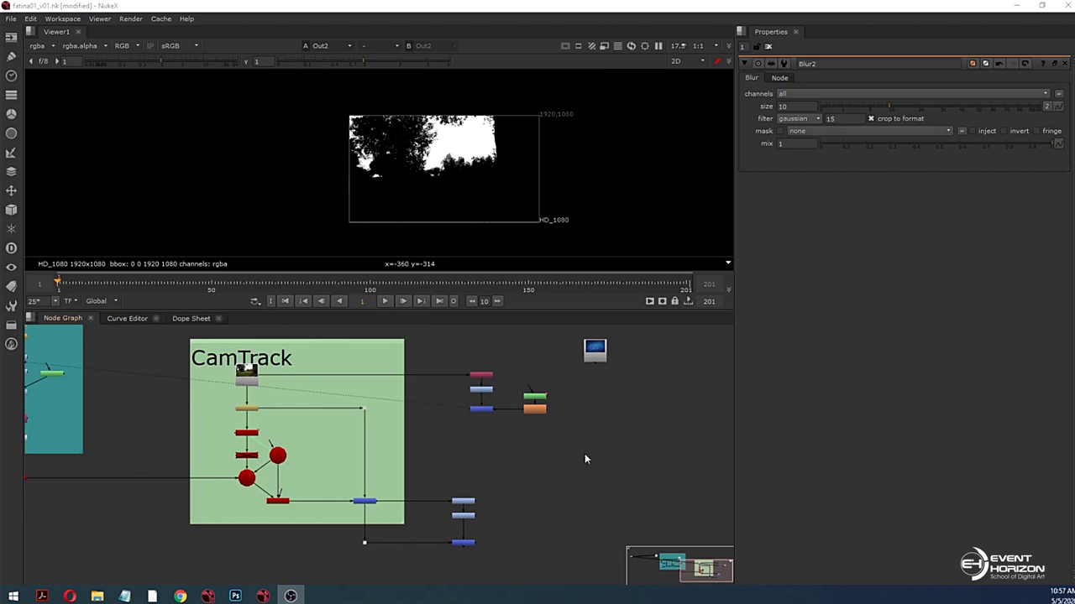
Step: View the night sky image of Read7 and add a Card node below it
{"action": "double_click", "coordinate": [594, 352]}
{"action": "key", "text": "1"}
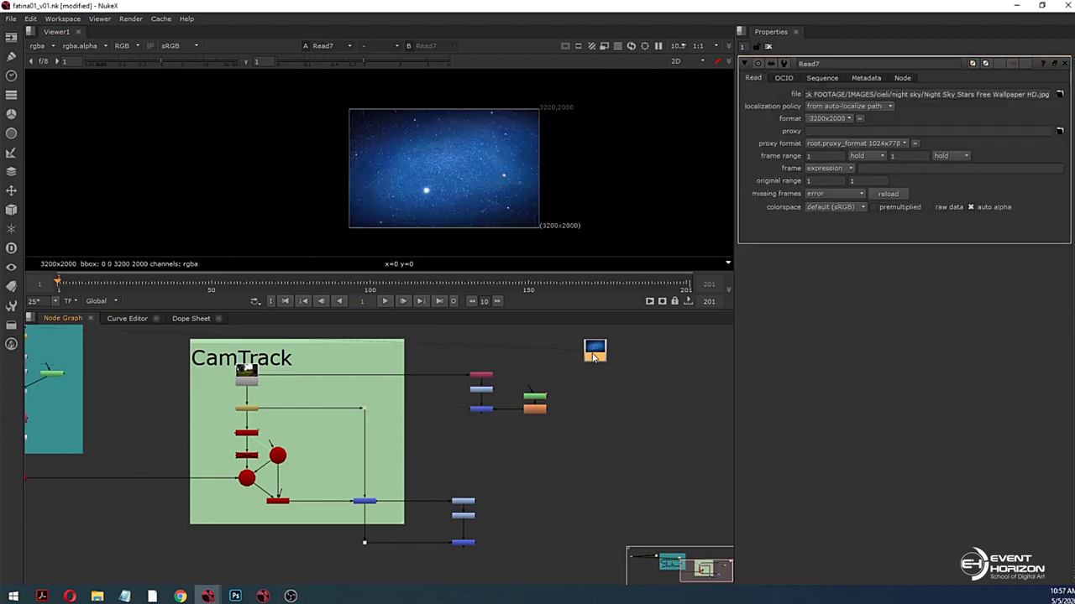
{"action": "left_click_drag", "start_coordinate": [594, 357], "coordinate": [618, 370]}
{"action": "key", "text": "Tab"}
{"action": "type", "text": "c"}
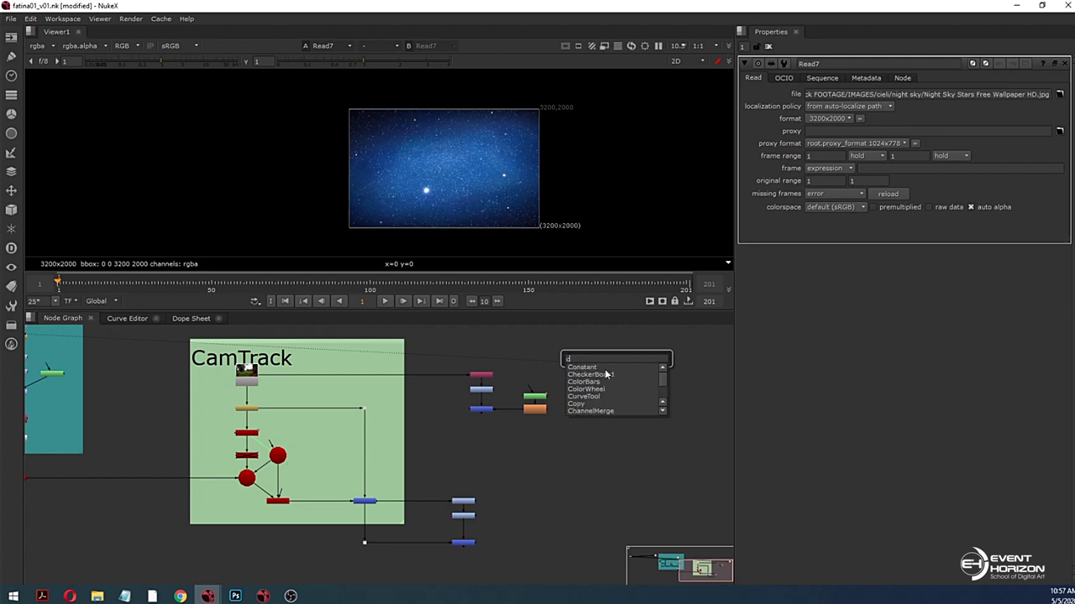
{"action": "type", "text": "ard"}
{"action": "key", "text": "Return"}
{"action": "scroll", "coordinate": [625, 382], "scroll_direction": "up", "scroll_amount": 3}
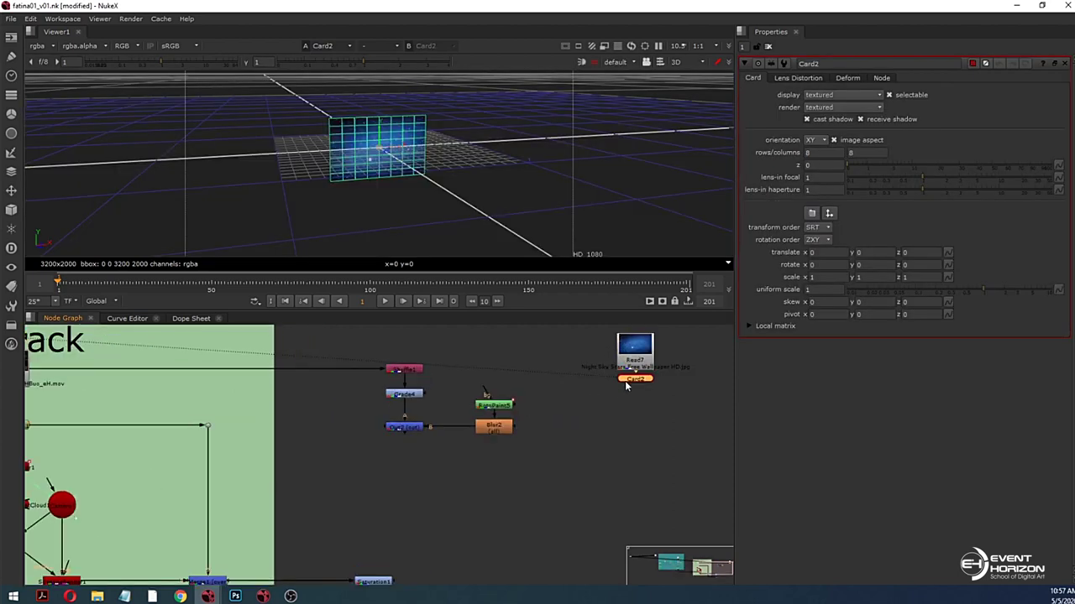
Step: Move Read7 and its Card together into the CamTrack backdrop, beside the camera tracker nodes
{"action": "left_click_drag", "start_coordinate": [633, 383], "coordinate": [634, 438], "text": "ctrl"}
{"action": "middle_click_drag", "start_coordinate": [636, 462], "coordinate": [551, 428]}
{"action": "scroll", "coordinate": [661, 406], "scroll_direction": "down", "scroll_amount": 2}
{"action": "scroll", "coordinate": [285, 451], "scroll_direction": "up", "scroll_amount": 2}
{"action": "scroll", "coordinate": [551, 428], "scroll_direction": "down", "scroll_amount": 2}
{"action": "left_click_drag", "start_coordinate": [666, 400], "coordinate": [186, 430]}
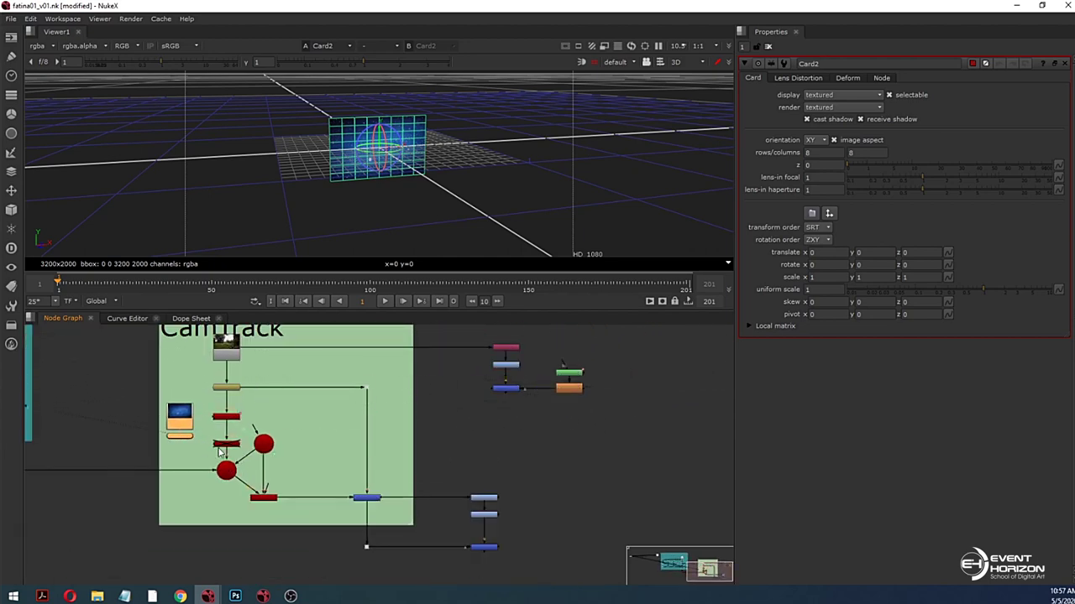
Step: Connect Card2 to a free input of Scene1 and view the scene in 3D with the tracked camera
{"action": "scroll", "coordinate": [263, 424], "scroll_direction": "up", "scroll_amount": 3}
{"action": "left_click_drag", "start_coordinate": [332, 447], "coordinate": [332, 463]}
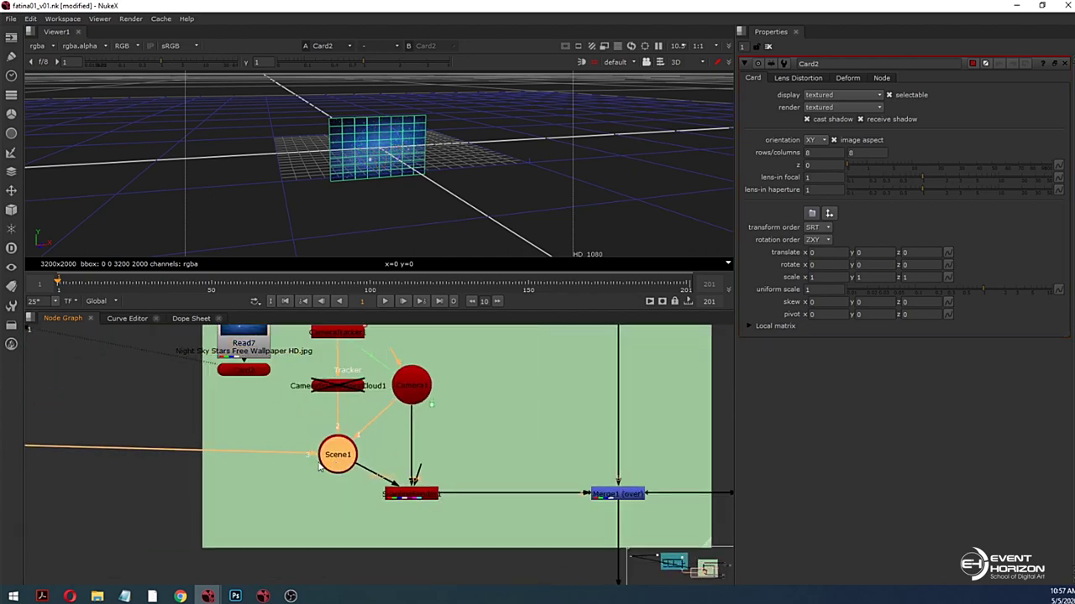
{"action": "left_click_drag", "start_coordinate": [258, 386], "coordinate": [251, 370]}
{"action": "left_click", "coordinate": [347, 453]}
{"action": "key", "text": "1"}
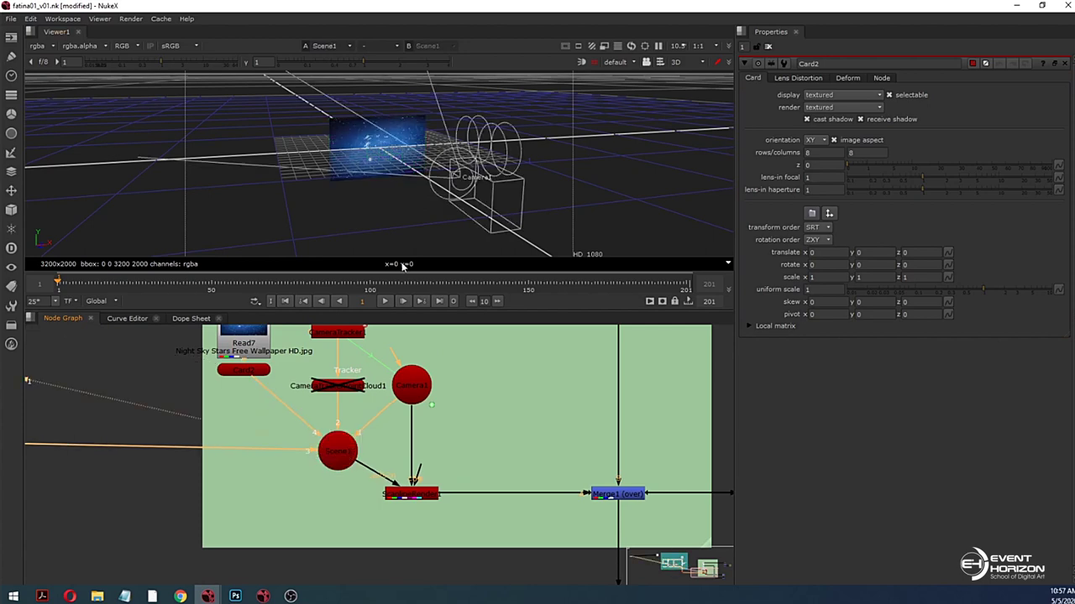
{"action": "scroll", "coordinate": [420, 195], "scroll_direction": "down", "scroll_amount": 3}
{"action": "left_click_drag", "start_coordinate": [420, 194], "coordinate": [431, 200], "text": "ctrl"}
{"action": "scroll", "coordinate": [432, 203], "scroll_direction": "up", "scroll_amount": 2}
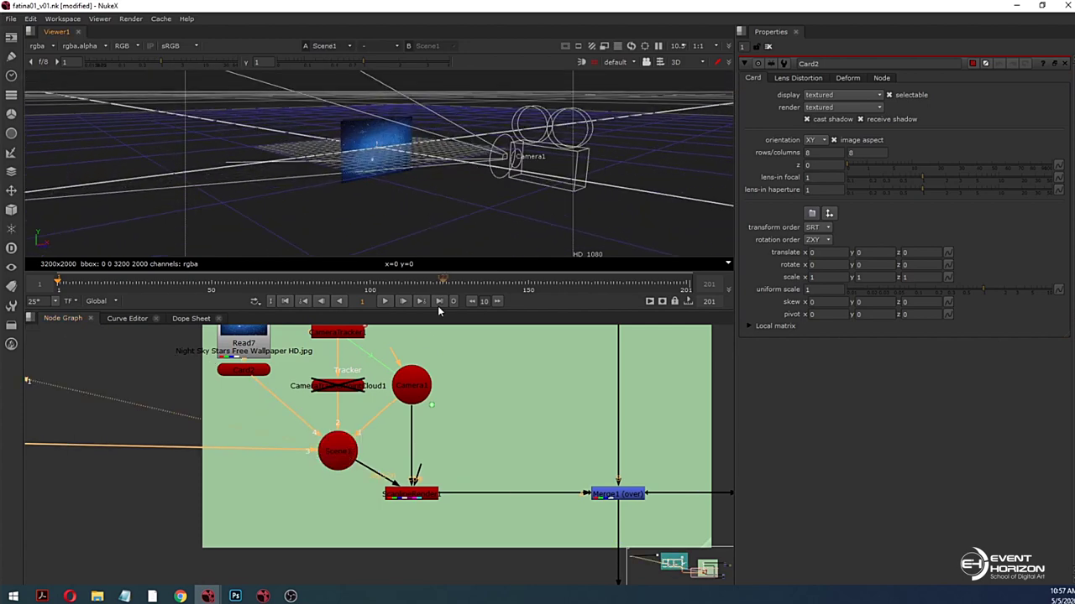
Step: Move Card2 back along Z to about -18.06, beyond the point cloud, enabling CameraTrackerPointCloud1 as a depth reference
{"action": "left_click", "coordinate": [246, 365]}
{"action": "left_click_drag", "start_coordinate": [404, 173], "coordinate": [481, 215], "text": "ctrl"}
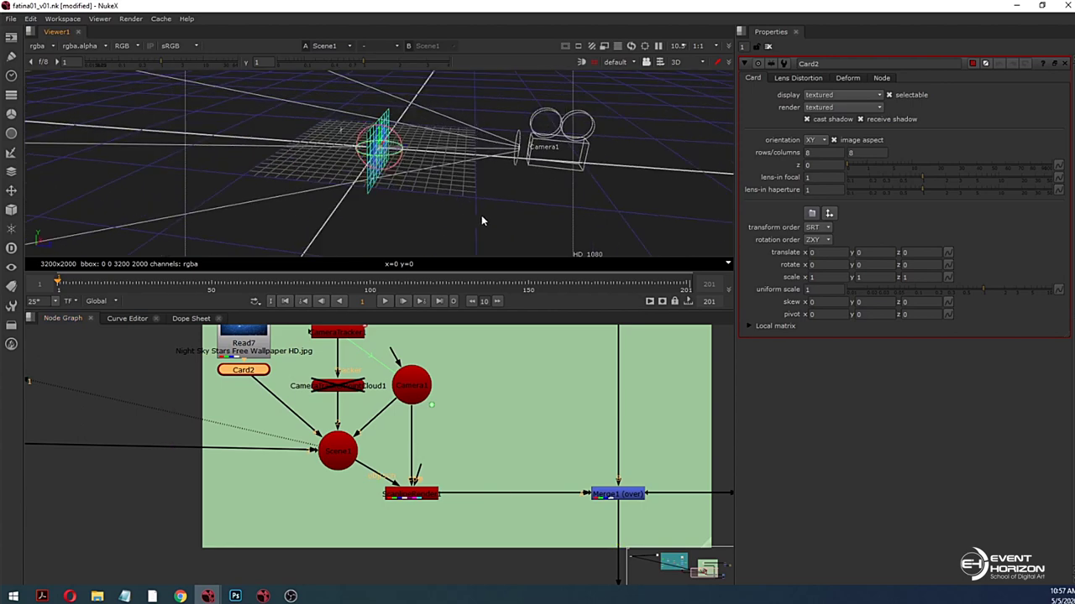
{"action": "scroll", "coordinate": [481, 217], "scroll_direction": "down", "scroll_amount": 1}
{"action": "left_click_drag", "start_coordinate": [396, 156], "coordinate": [195, 158]}
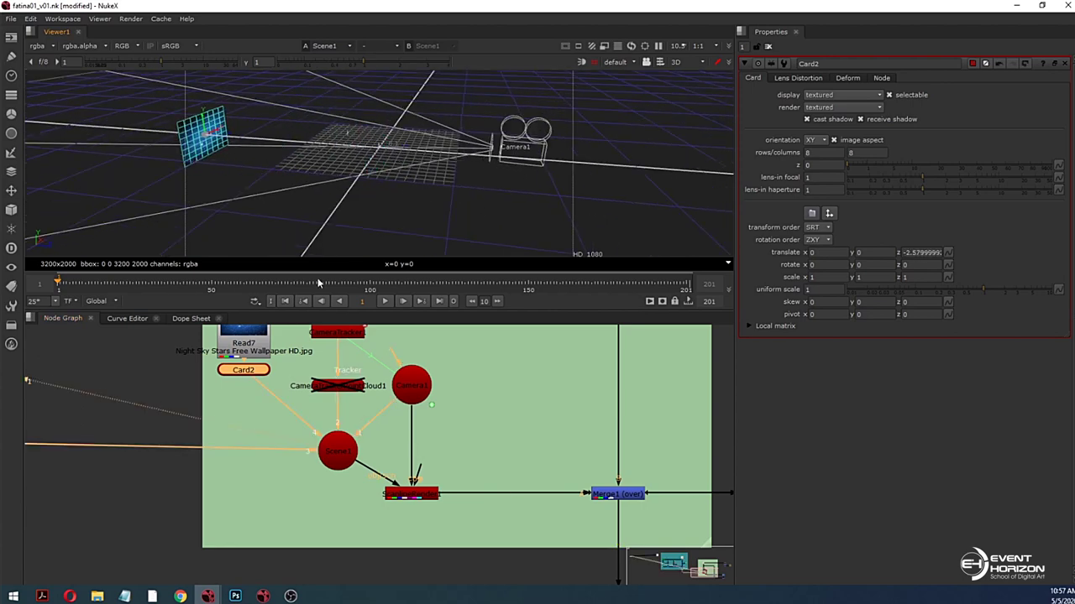
{"action": "left_click", "coordinate": [335, 388]}
{"action": "key", "text": "d"}
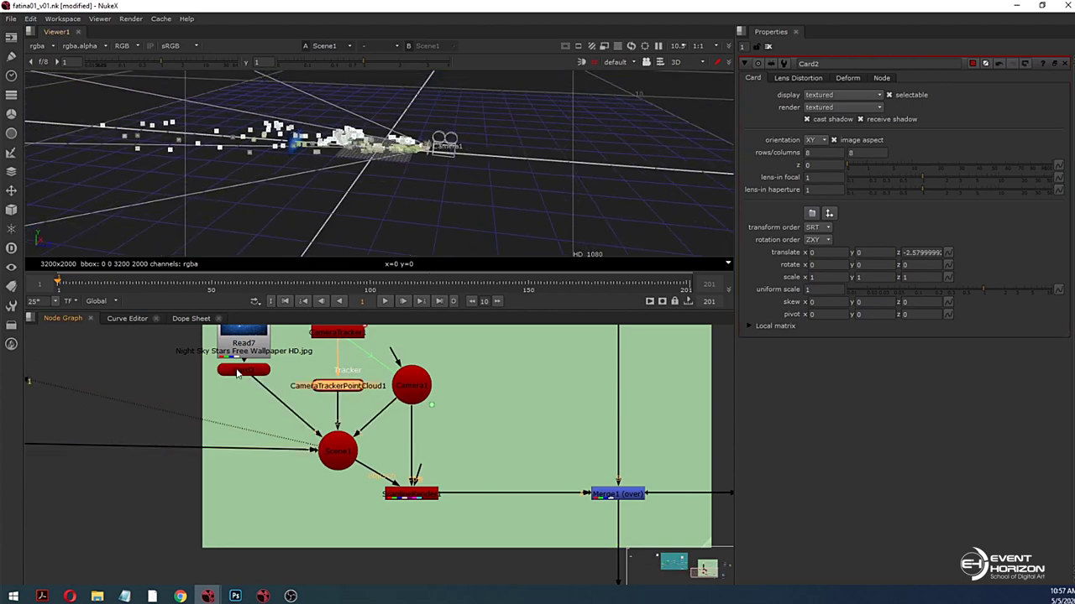
{"action": "left_click", "coordinate": [238, 371]}
{"action": "left_click_drag", "start_coordinate": [304, 145], "coordinate": [92, 156], "text": "ctrl"}
{"action": "scroll", "coordinate": [335, 164], "scroll_direction": "down", "scroll_amount": 2}
{"action": "left_click_drag", "start_coordinate": [336, 208], "coordinate": [296, 200], "text": "ctrl"}
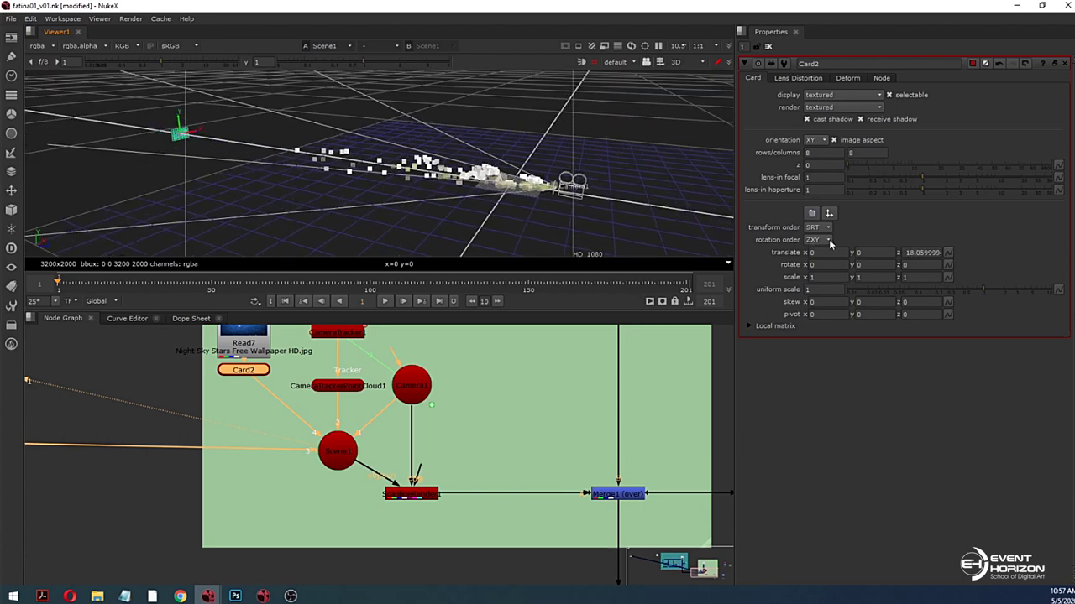
Step: Set Card2's uniform scale to 10 and check the enlarged sky card behind the point cloud
{"action": "left_click", "coordinate": [821, 292]}
{"action": "type", "text": "5"}
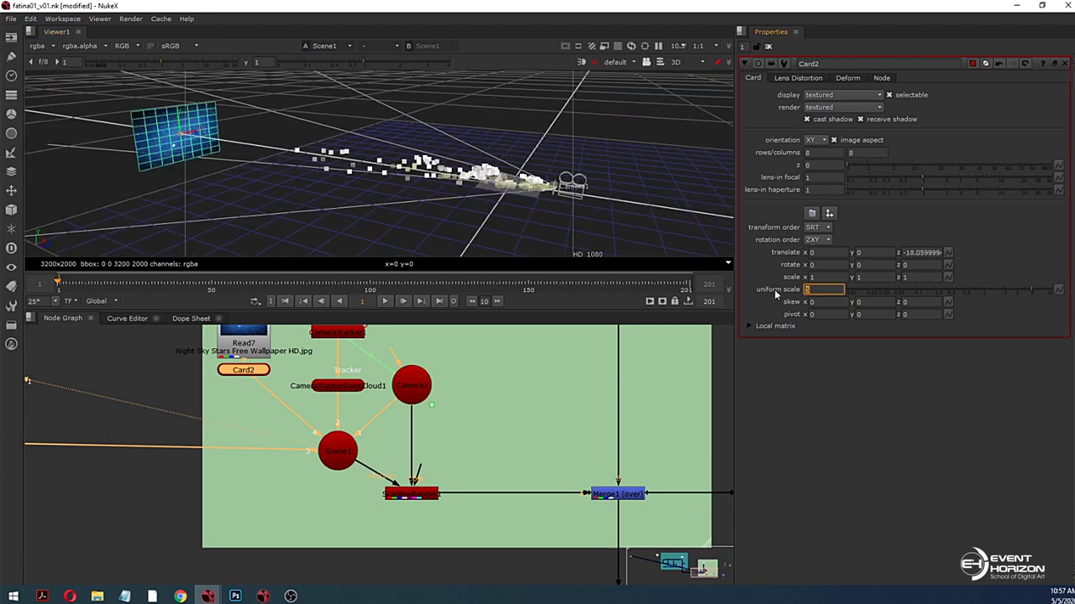
{"action": "type", "text": "0"}
{"action": "key", "text": "Return"}
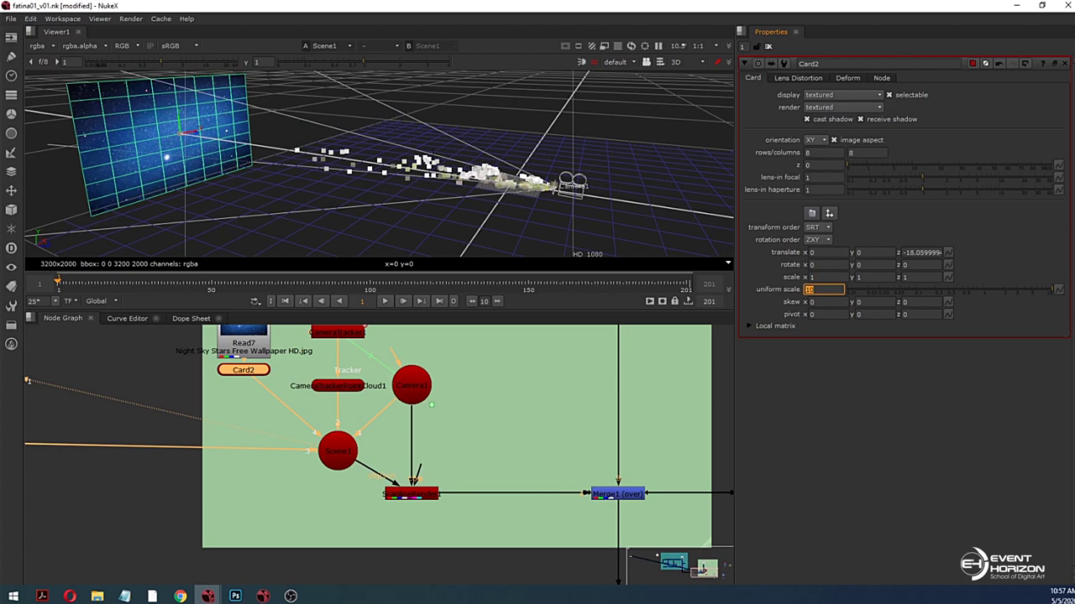
{"action": "left_click_drag", "start_coordinate": [495, 189], "coordinate": [369, 164], "text": "ctrl"}
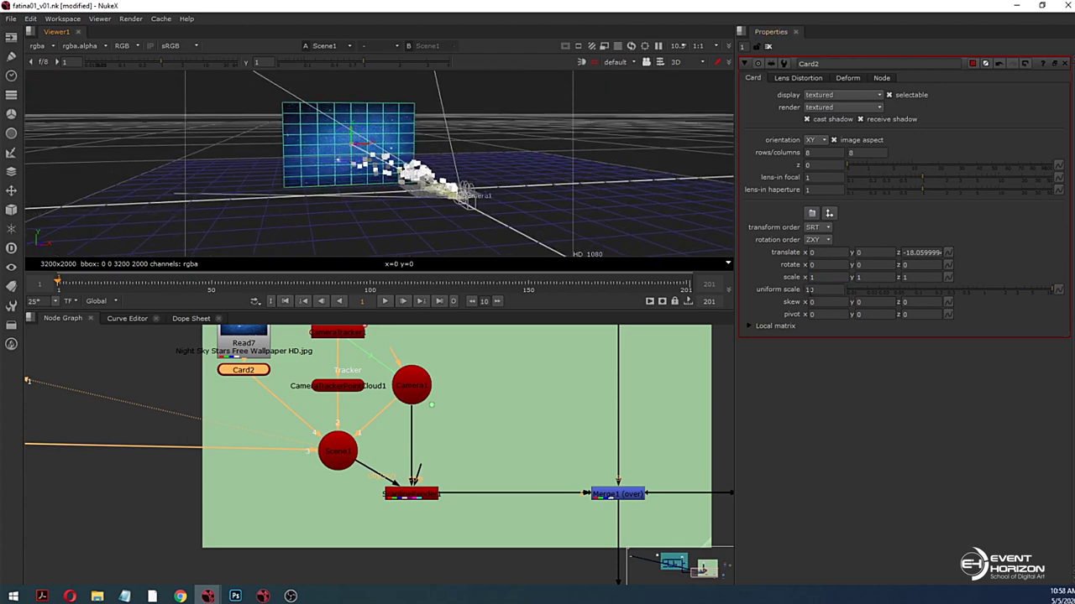
{"action": "left_click_drag", "start_coordinate": [813, 290], "coordinate": [808, 289]}
Step: View the ScanlineRender1 output and reposition Card2 to about X -1.16 and Y 2.26, raising the starry sky in frame
{"action": "left_click", "coordinate": [411, 494]}
{"action": "key", "text": "1"}
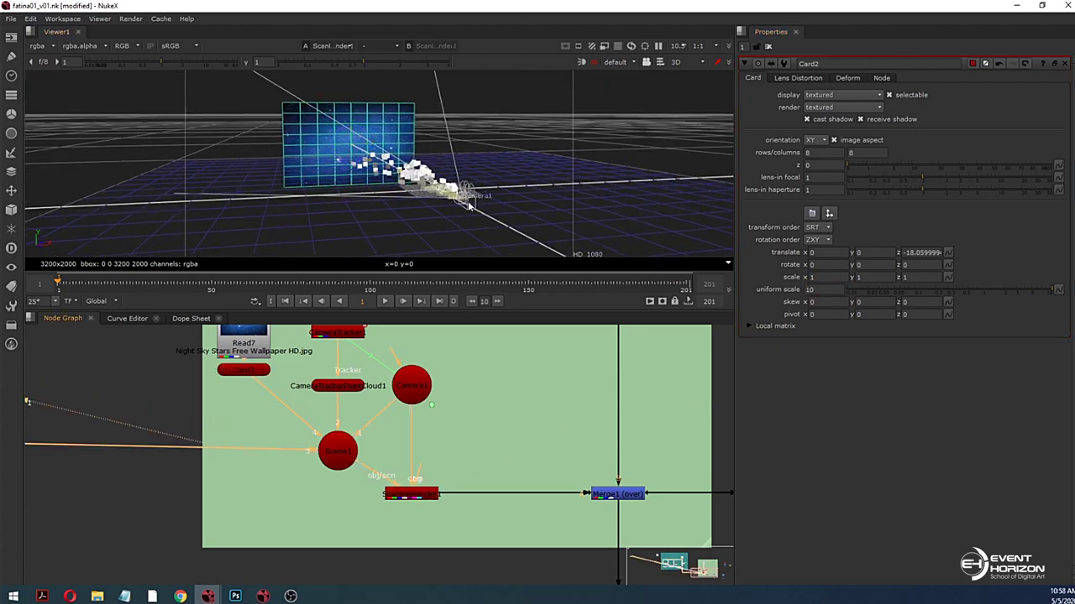
{"action": "scroll", "coordinate": [446, 220], "scroll_direction": "up", "scroll_amount": 2}
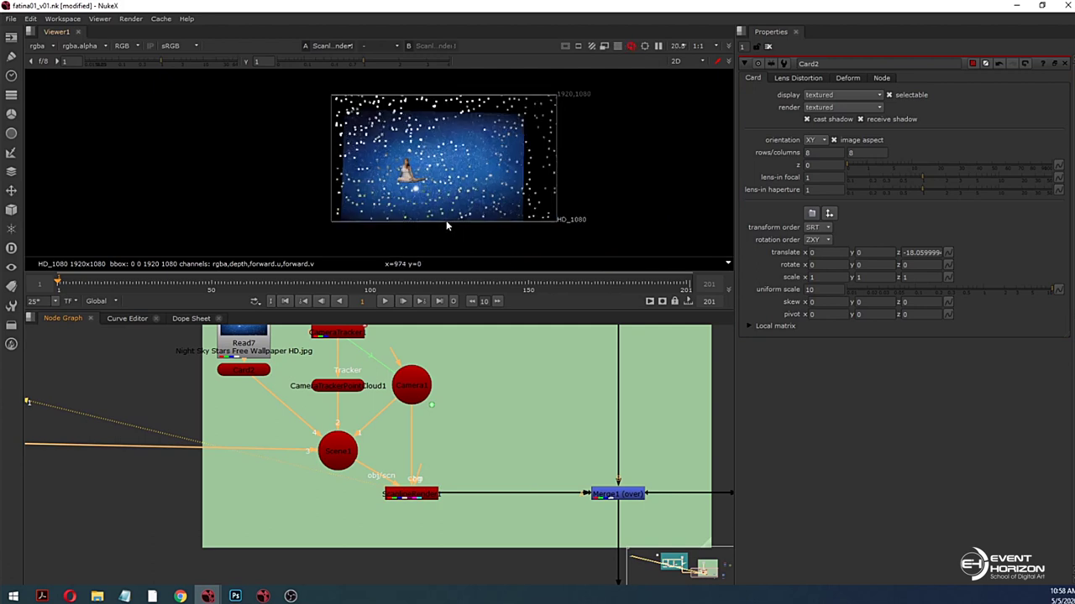
{"action": "left_click", "coordinate": [244, 375]}
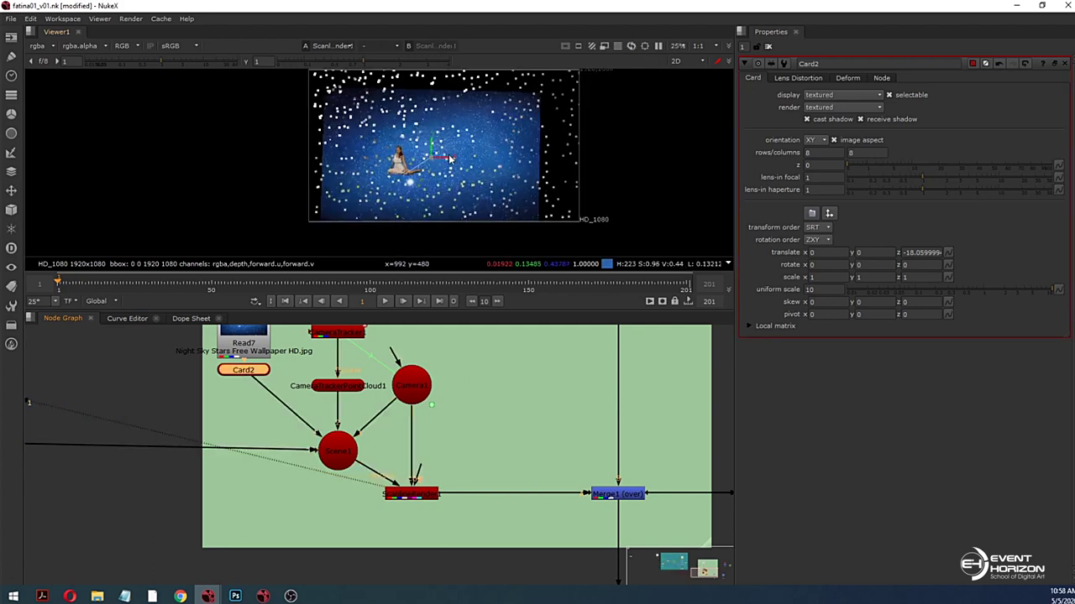
{"action": "left_click_drag", "start_coordinate": [447, 157], "coordinate": [403, 113]}
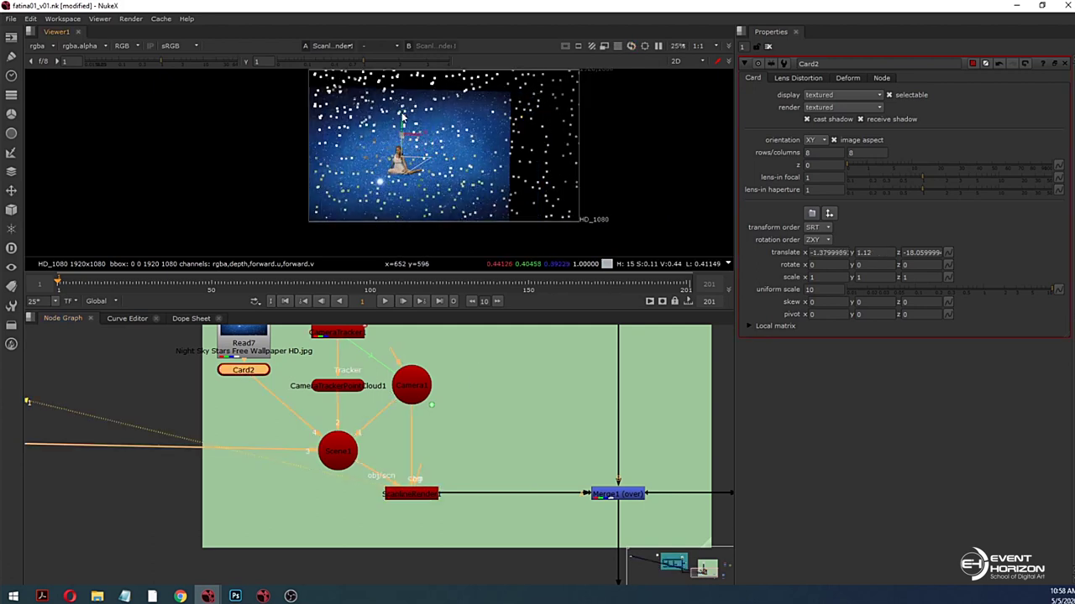
{"action": "scroll", "coordinate": [444, 152], "scroll_direction": "down", "scroll_amount": 1}
{"action": "middle_click_drag", "start_coordinate": [461, 137], "coordinate": [461, 148]}
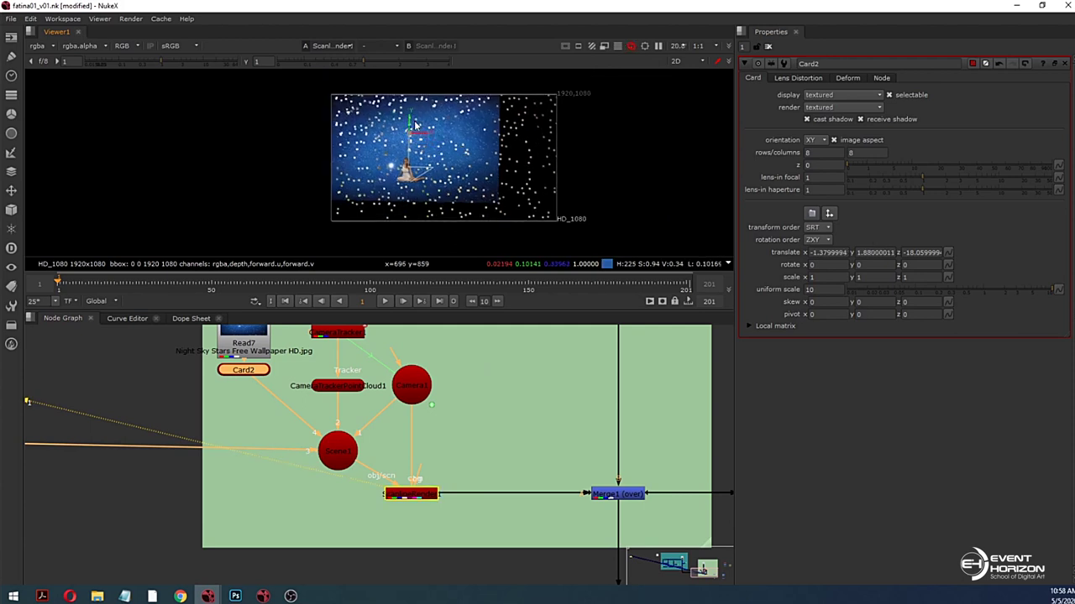
{"action": "left_click_drag", "start_coordinate": [412, 144], "coordinate": [413, 116]}
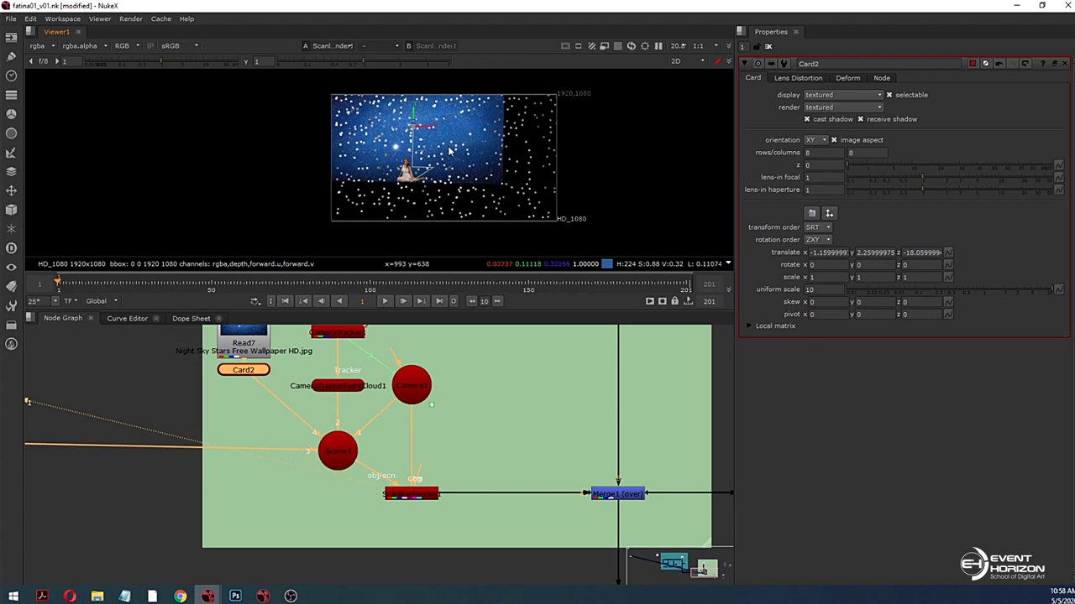
{"action": "scroll", "coordinate": [426, 143], "scroll_direction": "up", "scroll_amount": 2}
{"action": "left_click", "coordinate": [351, 424]}
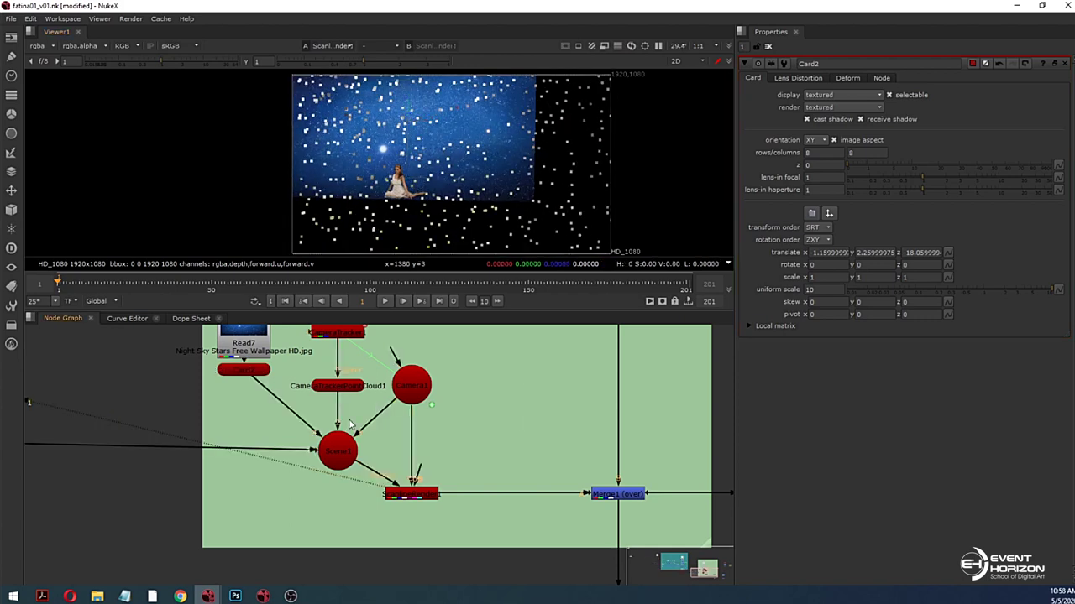
Step: Detach Read7 and Card2 from Scene1 and move them out of the CamTrack backdrop, beside Blur2
{"action": "left_click_drag", "start_coordinate": [261, 388], "coordinate": [496, 386]}
{"action": "scroll", "coordinate": [496, 387], "scroll_direction": "down", "scroll_amount": 2}
{"action": "middle_click_drag", "start_coordinate": [536, 399], "coordinate": [346, 427]}
{"action": "scroll", "coordinate": [331, 420], "scroll_direction": "down", "scroll_amount": 2}
{"action": "left_click_drag", "start_coordinate": [315, 422], "coordinate": [598, 416]}
{"action": "scroll", "coordinate": [542, 443], "scroll_direction": "up", "scroll_amount": 3}
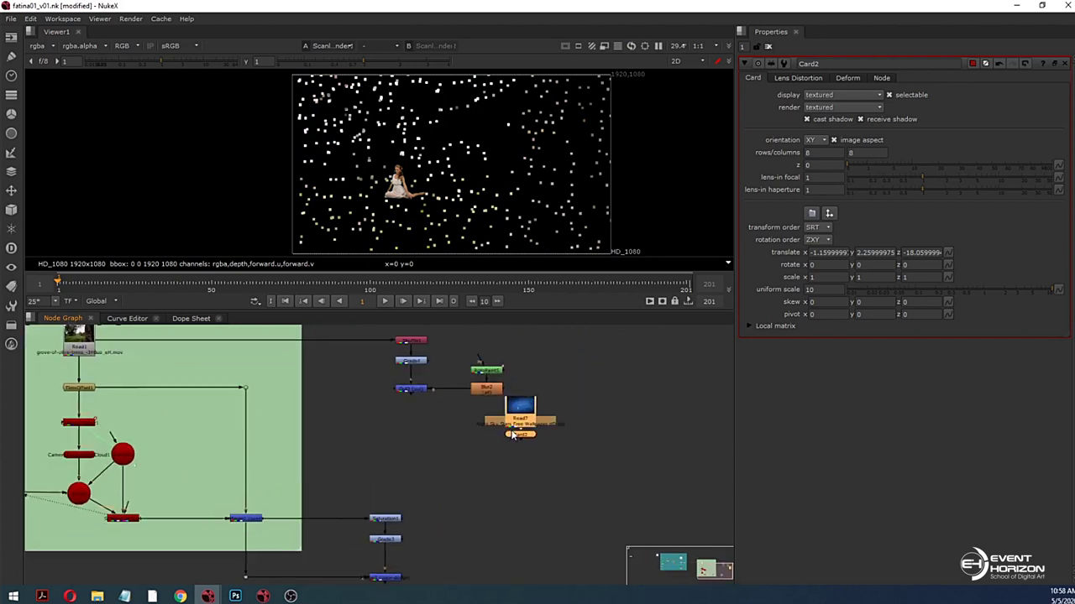
{"action": "left_click_drag", "start_coordinate": [542, 442], "coordinate": [608, 417]}
Step: Add a ScanlineRender node fed by Card2 and place it below the card
{"action": "key", "text": "Tab"}
{"action": "type", "text": "scan"}
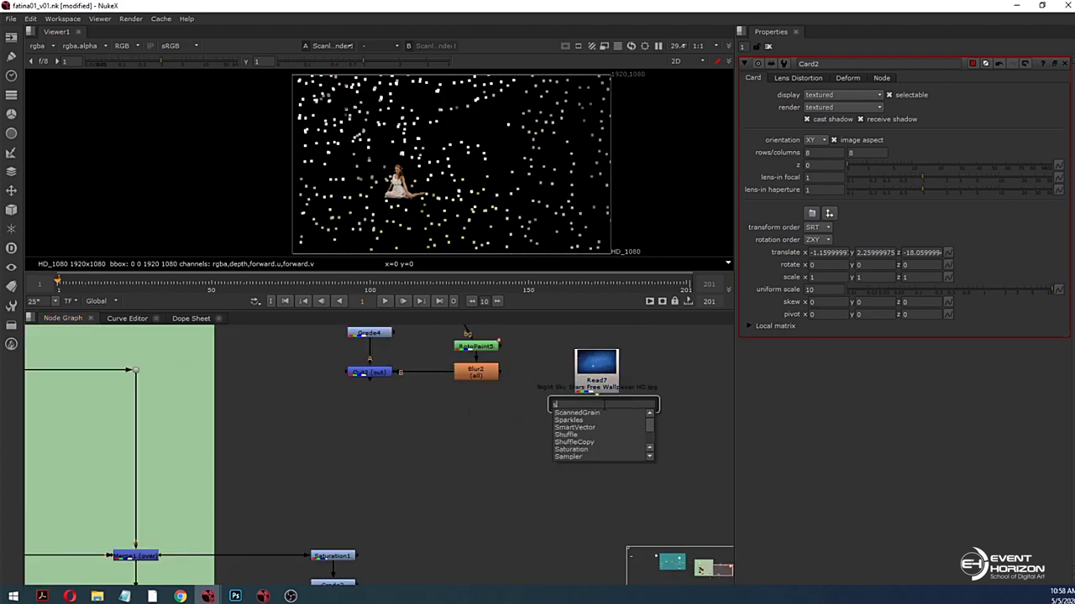
{"action": "key", "text": "Return"}
{"action": "left_click_drag", "start_coordinate": [645, 412], "coordinate": [591, 454]}
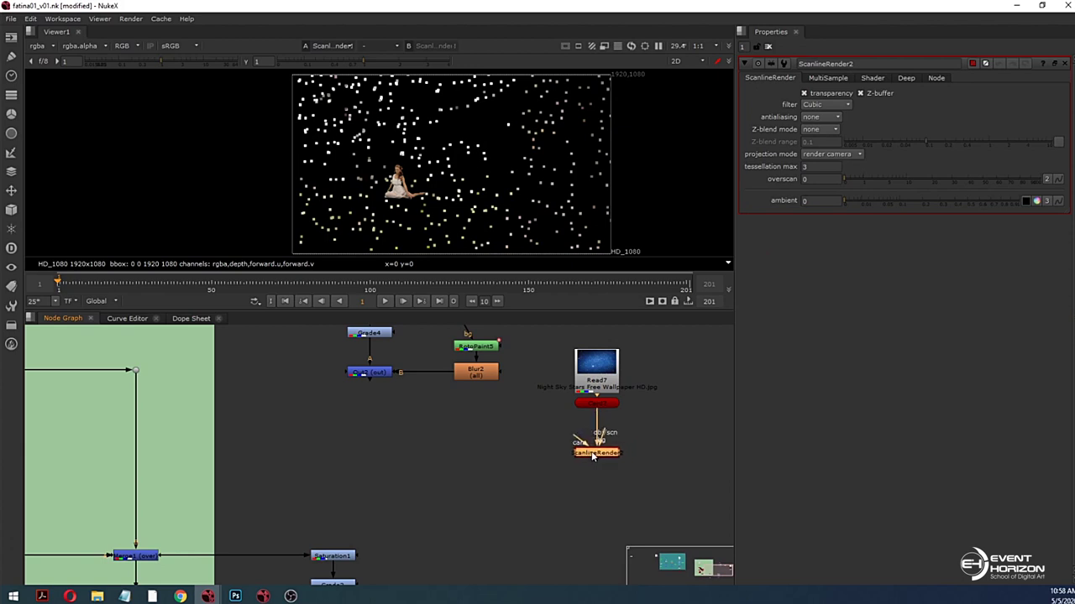
Step: Connect the cam input of ScanlineRender2 to the tracked camera in the CamTrack backdrop
{"action": "middle_click_drag", "start_coordinate": [556, 455], "coordinate": [751, 374]}
{"action": "key", "text": "space"}
{"action": "scroll", "coordinate": [589, 457], "scroll_direction": "down", "scroll_amount": 2}
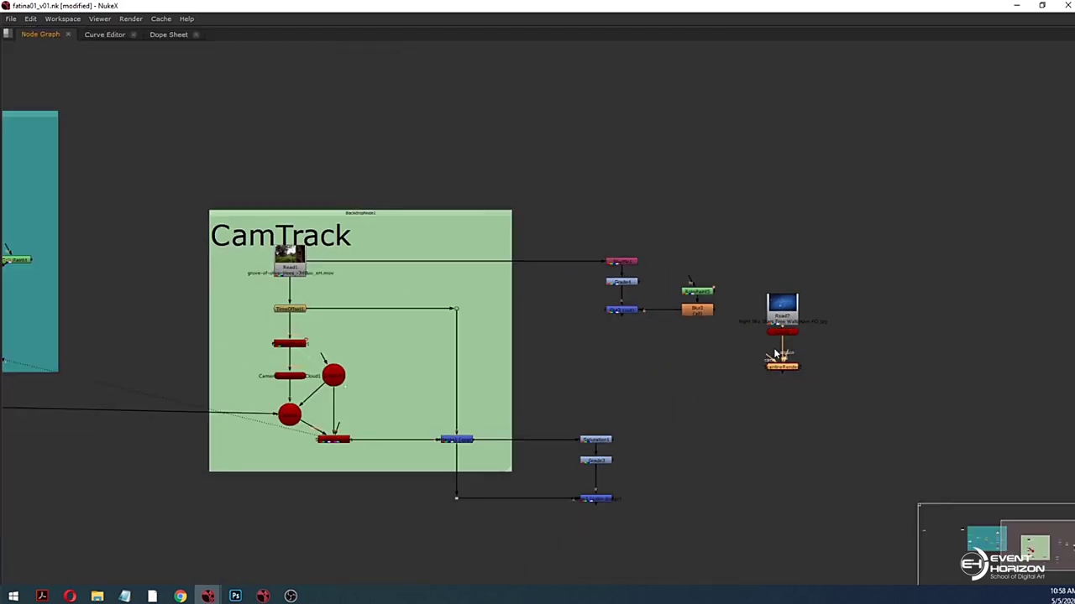
{"action": "left_click_drag", "start_coordinate": [769, 361], "coordinate": [334, 375]}
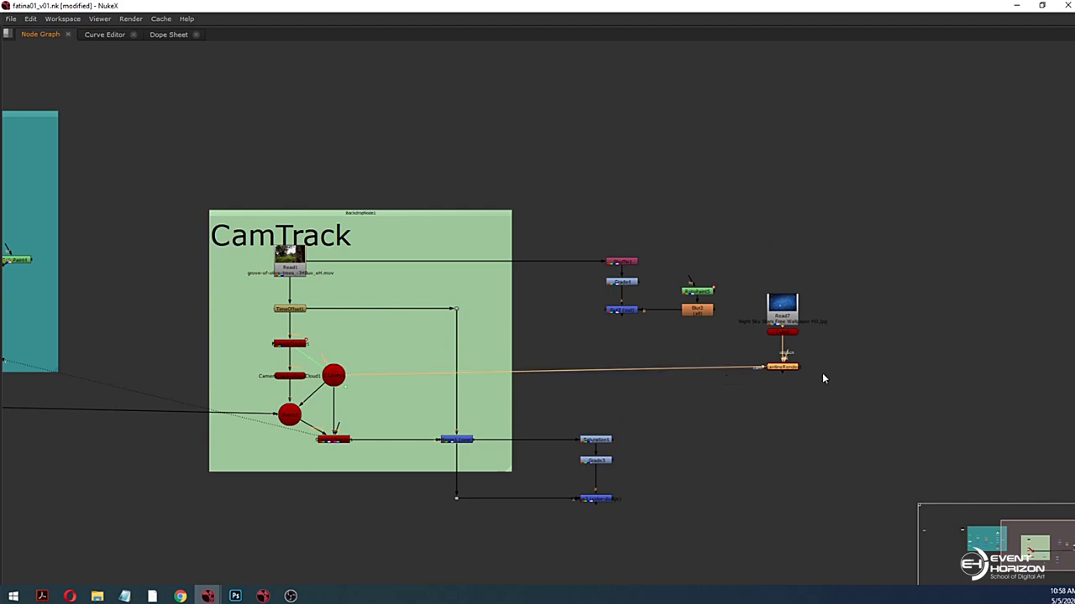
{"action": "middle_click_drag", "start_coordinate": [788, 372], "coordinate": [541, 475]}
{"action": "key", "text": "space"}
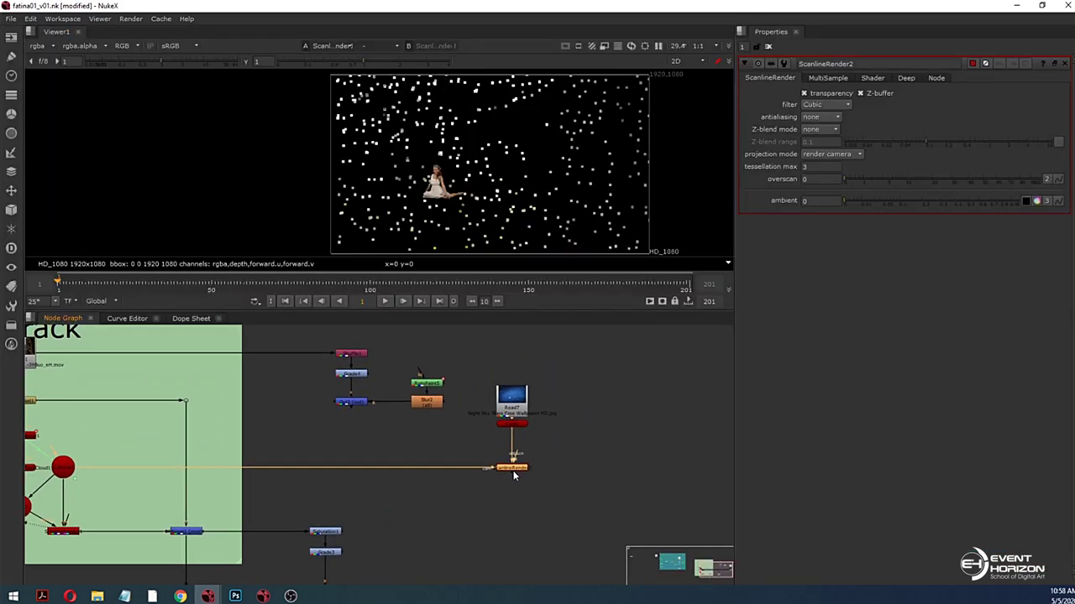
Step: View the sky card render from ScanlineRender2 through the tracked camera
{"action": "key", "text": "1"}
{"action": "scroll", "coordinate": [530, 178], "scroll_direction": "up", "scroll_amount": 2}
{"action": "middle_click_drag", "start_coordinate": [527, 168], "coordinate": [483, 174]}
{"action": "key", "text": "f"}
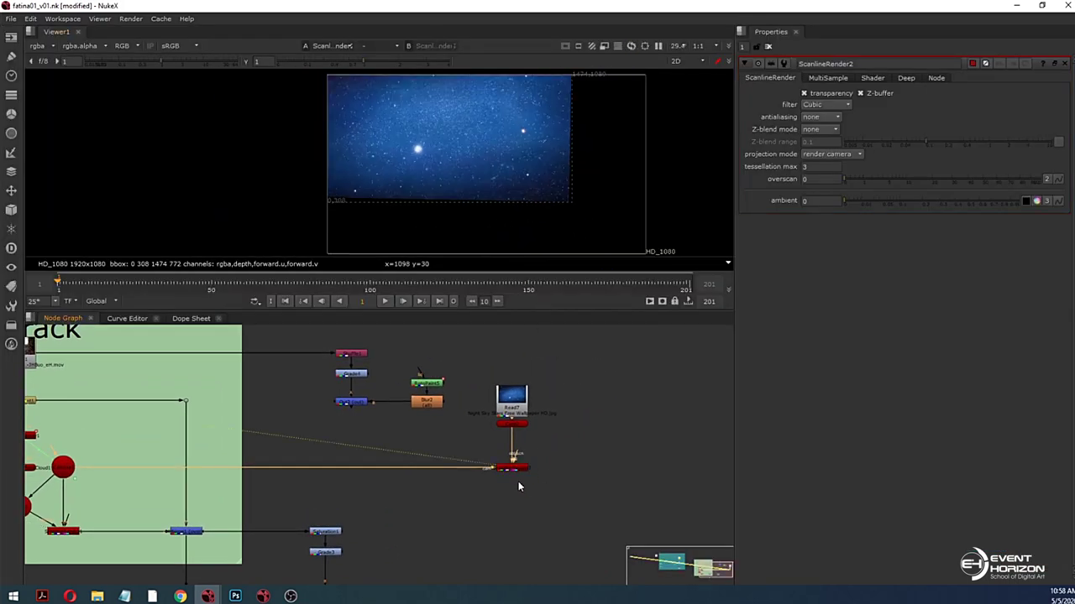
{"action": "middle_click_drag", "start_coordinate": [548, 457], "coordinate": [553, 414]}
{"action": "scroll", "coordinate": [556, 418], "scroll_direction": "down", "scroll_amount": 1}
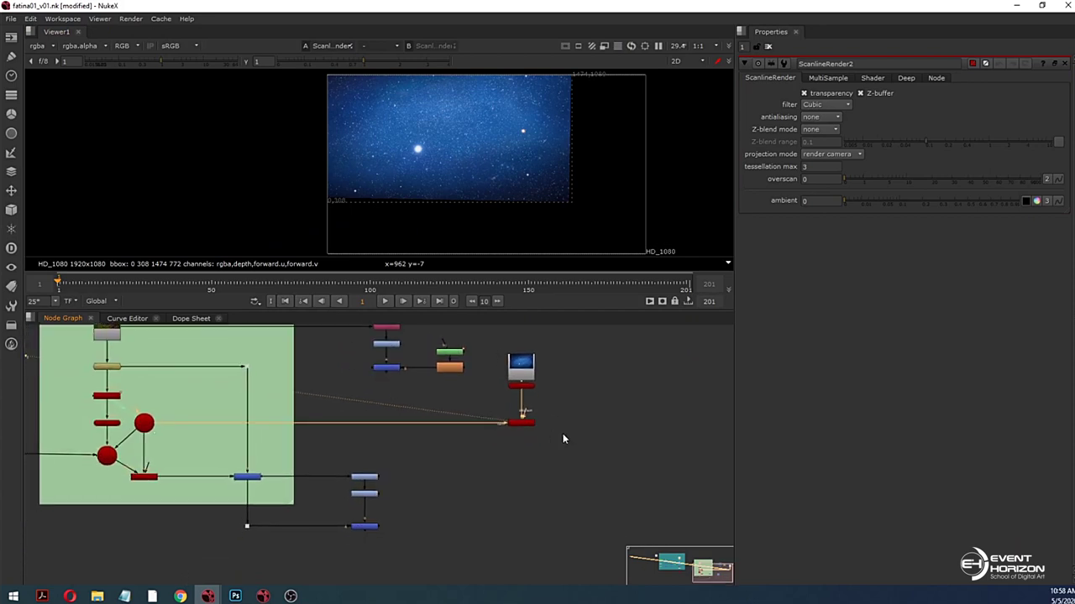
Step: View the Out2 sky matte and move Read7 slightly up from its card
{"action": "scroll", "coordinate": [391, 372], "scroll_direction": "up", "scroll_amount": 2}
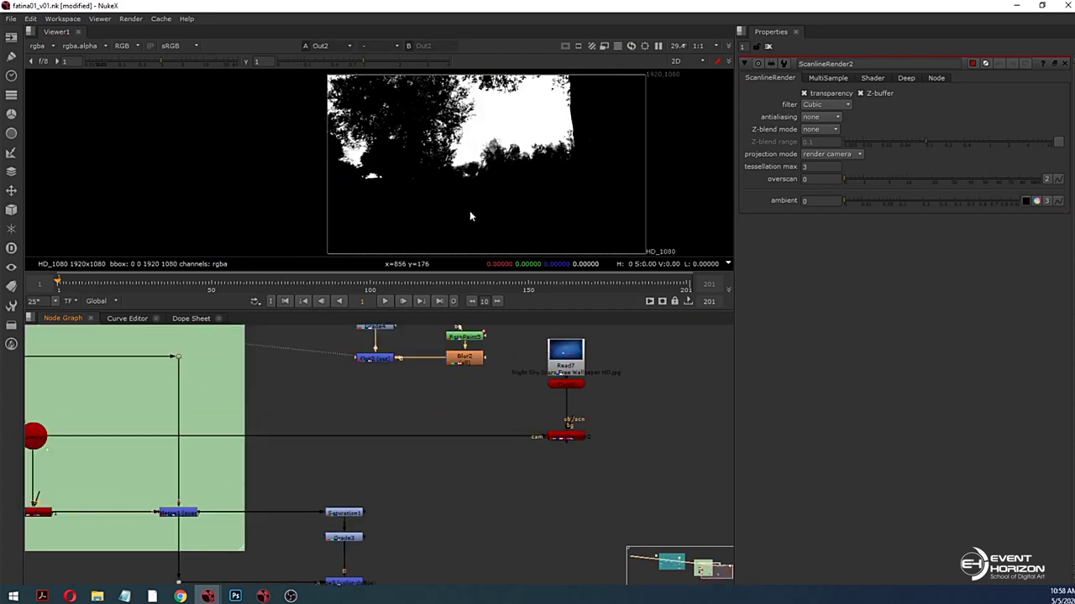
{"action": "key", "text": "1"}
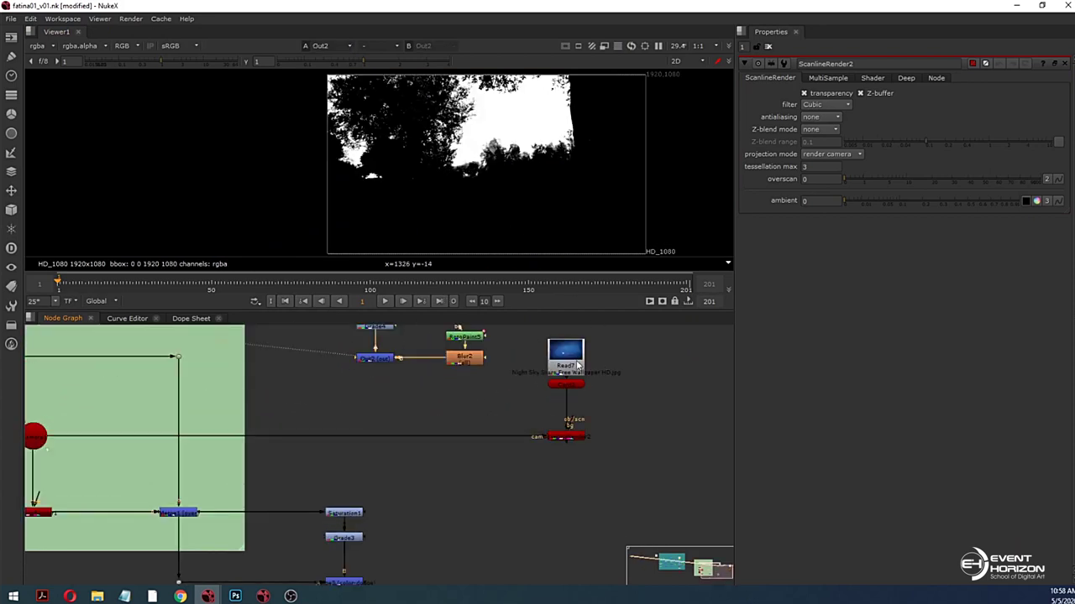
{"action": "left_click_drag", "start_coordinate": [572, 367], "coordinate": [569, 355]}
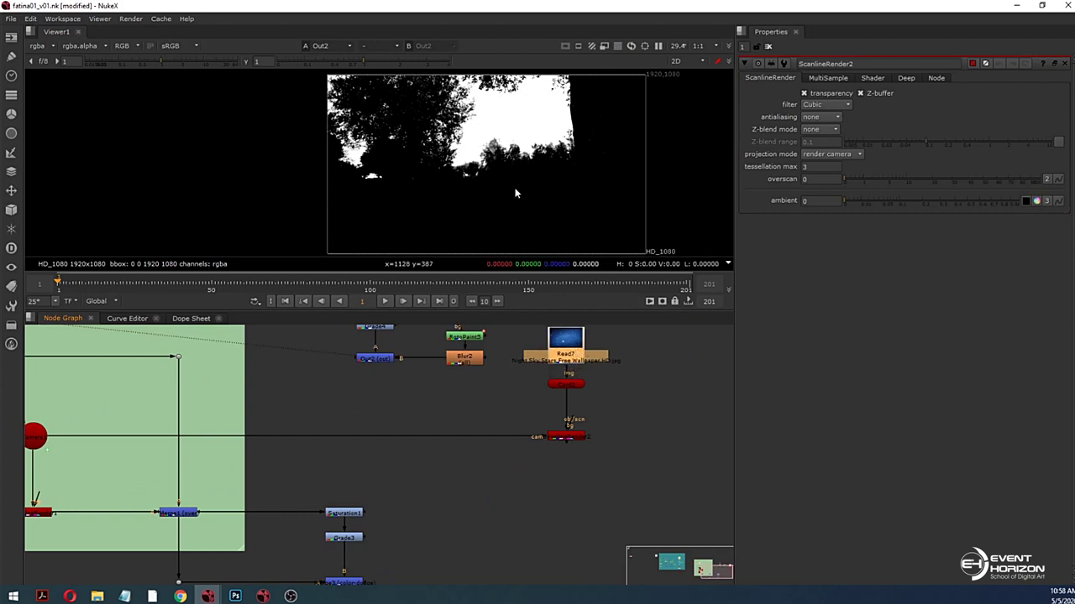
Step: View the Merge3 night grade and disable CameraTrackerPointCloud1 to remove the tracking points from the render
{"action": "middle_click_drag", "start_coordinate": [517, 503], "coordinate": [588, 434]}
{"action": "left_click", "coordinate": [417, 515]}
{"action": "key", "text": "1"}
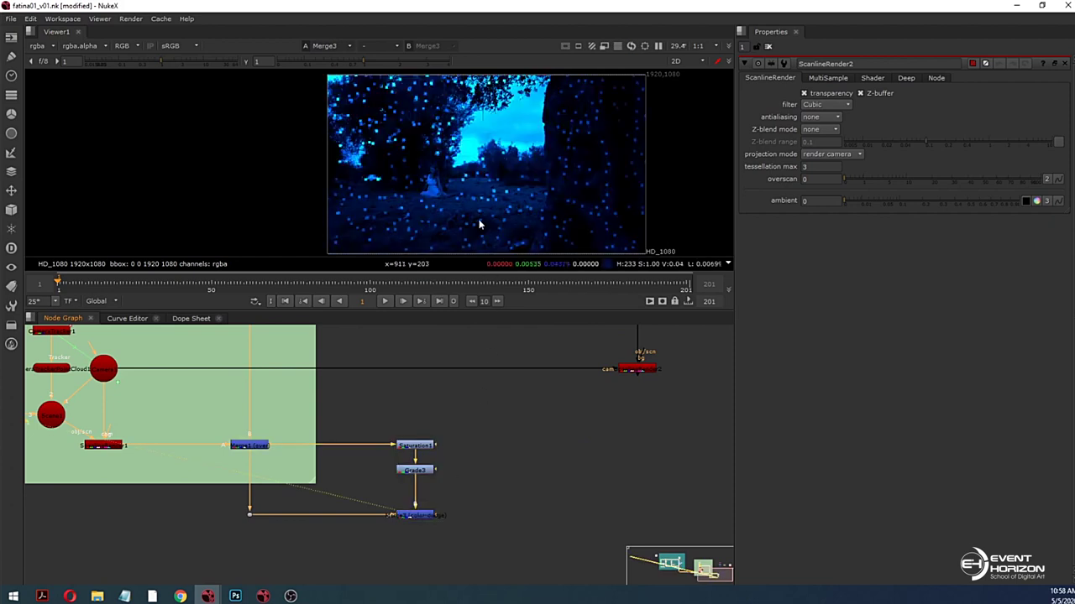
{"action": "middle_click_drag", "start_coordinate": [248, 451], "coordinate": [387, 486]}
{"action": "left_click", "coordinate": [195, 408]}
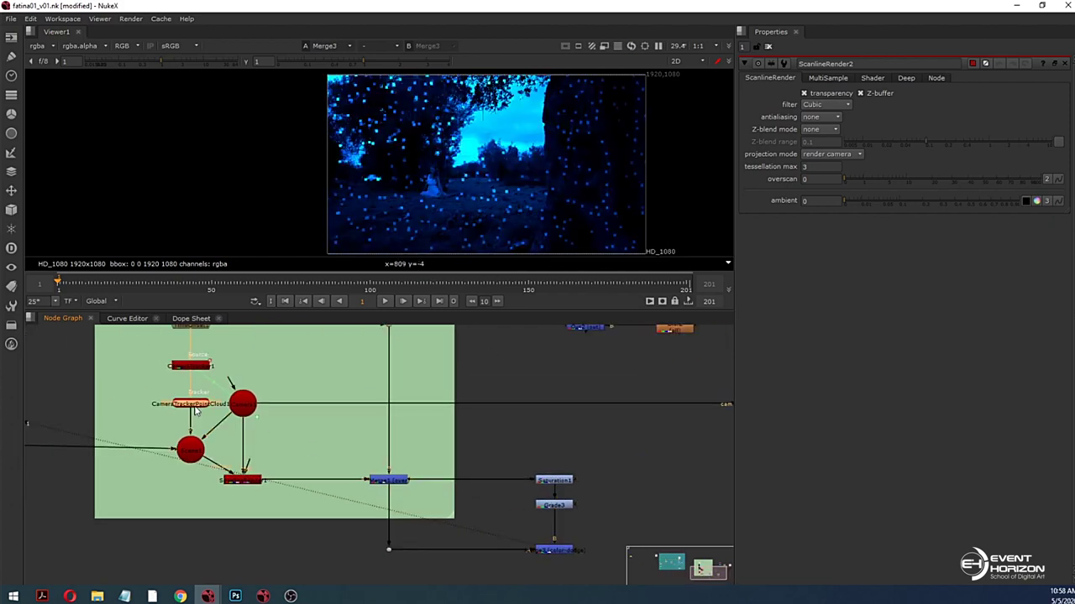
{"action": "key", "text": "d"}
{"action": "scroll", "coordinate": [511, 422], "scroll_direction": "down", "scroll_amount": 2}
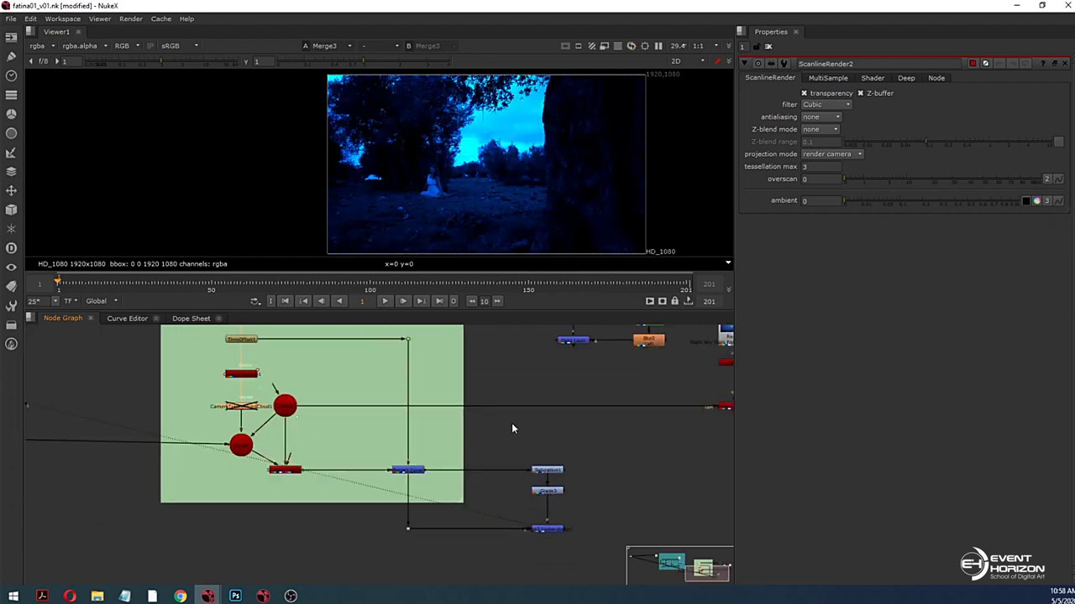
Step: View the Out2 sky matte and add an Invert node below it
{"action": "middle_click_drag", "start_coordinate": [511, 422], "coordinate": [409, 466]}
{"action": "left_click_drag", "start_coordinate": [439, 456], "coordinate": [352, 532]}
{"action": "left_click", "coordinate": [387, 512]}
{"action": "left_click", "coordinate": [406, 375]}
{"action": "key", "text": "1"}
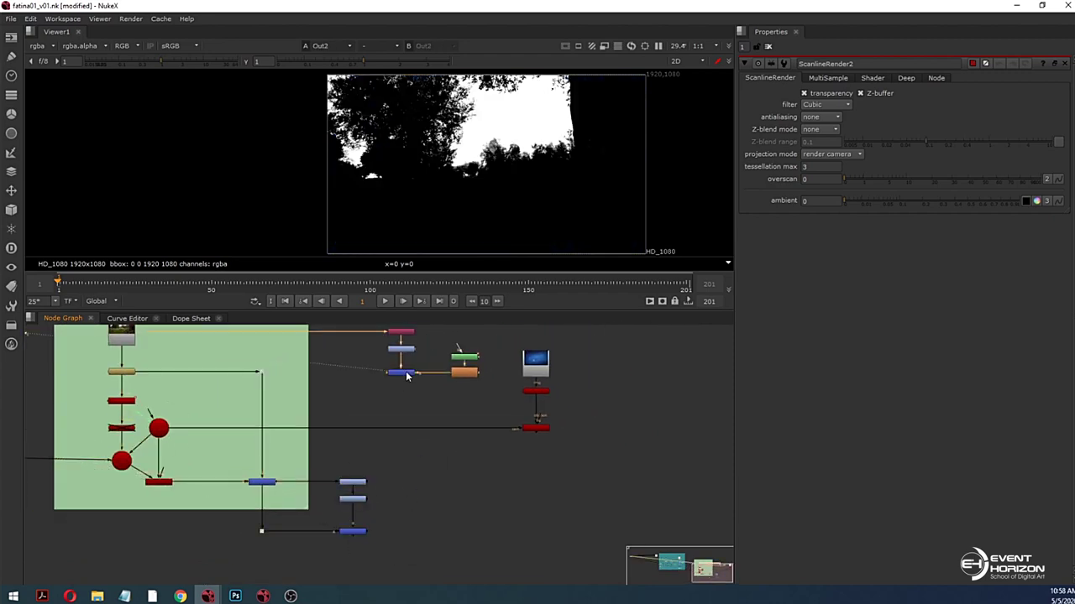
{"action": "double_click", "coordinate": [407, 375]}
{"action": "key", "text": "Tab"}
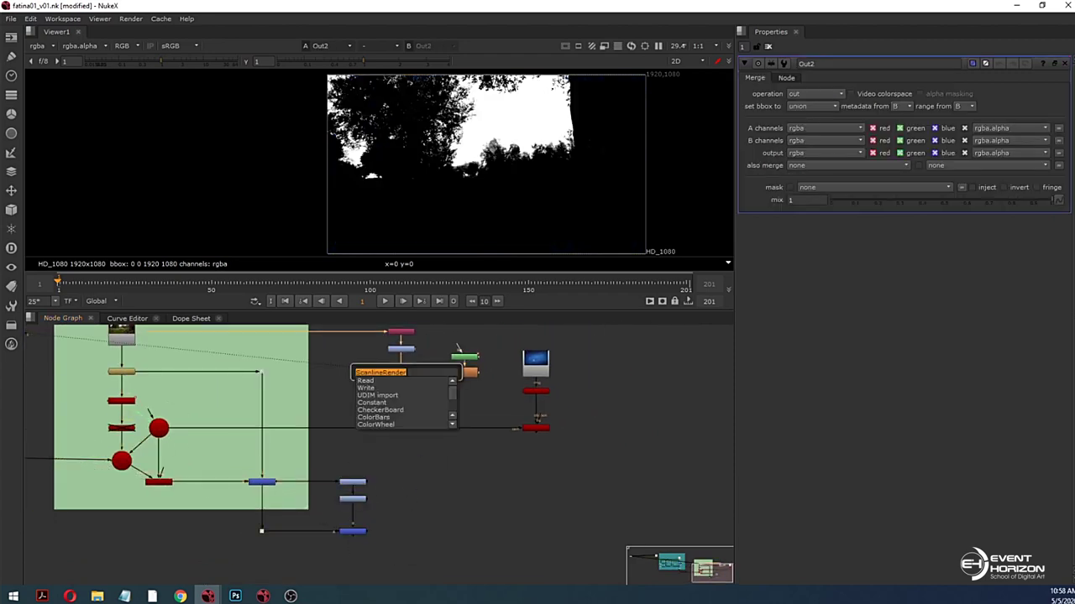
{"action": "type", "text": "inve"}
{"action": "key", "text": "Return"}
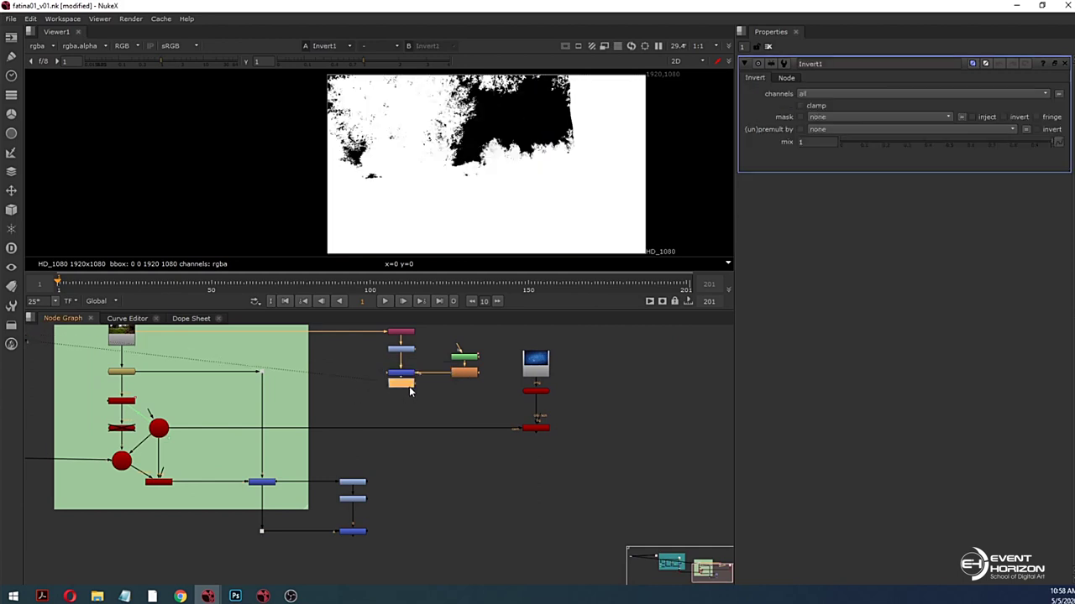
Step: Add a Copy node beside Merge3, copying the alpha from Invert1 into the Merge3 image
{"action": "key", "text": "Tab"}
{"action": "type", "text": "copy"}
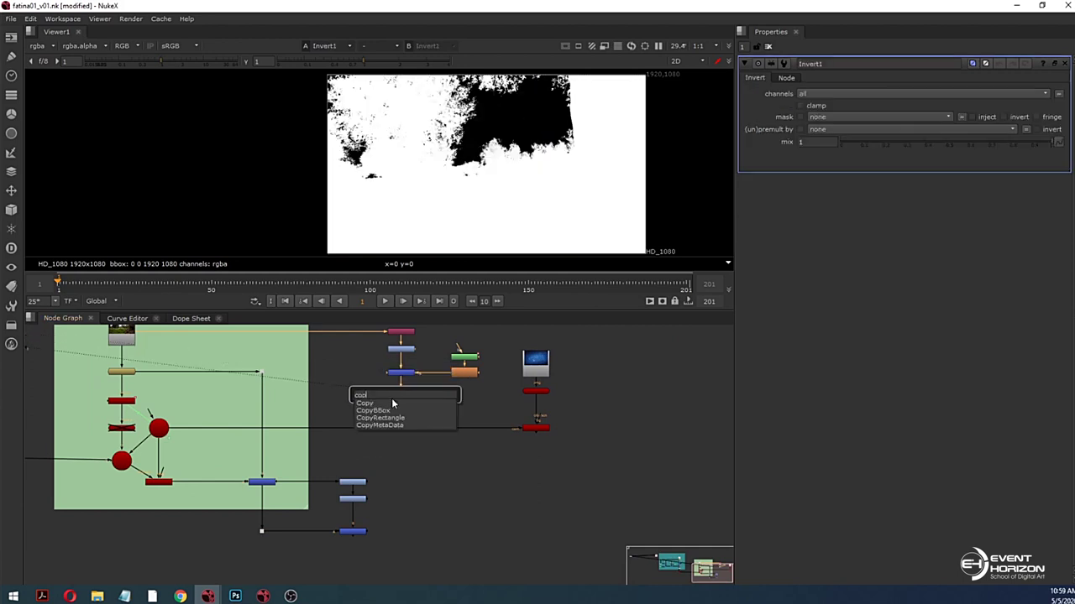
{"action": "key", "text": "Return"}
{"action": "left_click_drag", "start_coordinate": [441, 398], "coordinate": [405, 536]}
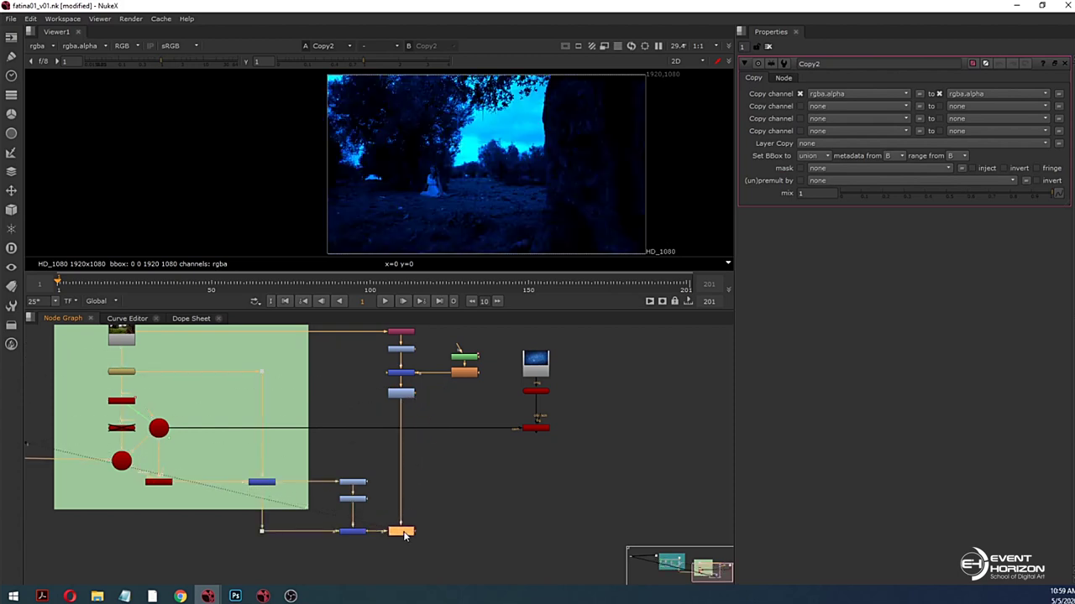
Step: Compare the Merge3 and Copy2 outputs, examining Copy2's alpha channel and returning to the color view
{"action": "left_click", "coordinate": [362, 535]}
{"action": "key", "text": "1"}
{"action": "left_click", "coordinate": [398, 533]}
{"action": "key", "text": "1"}
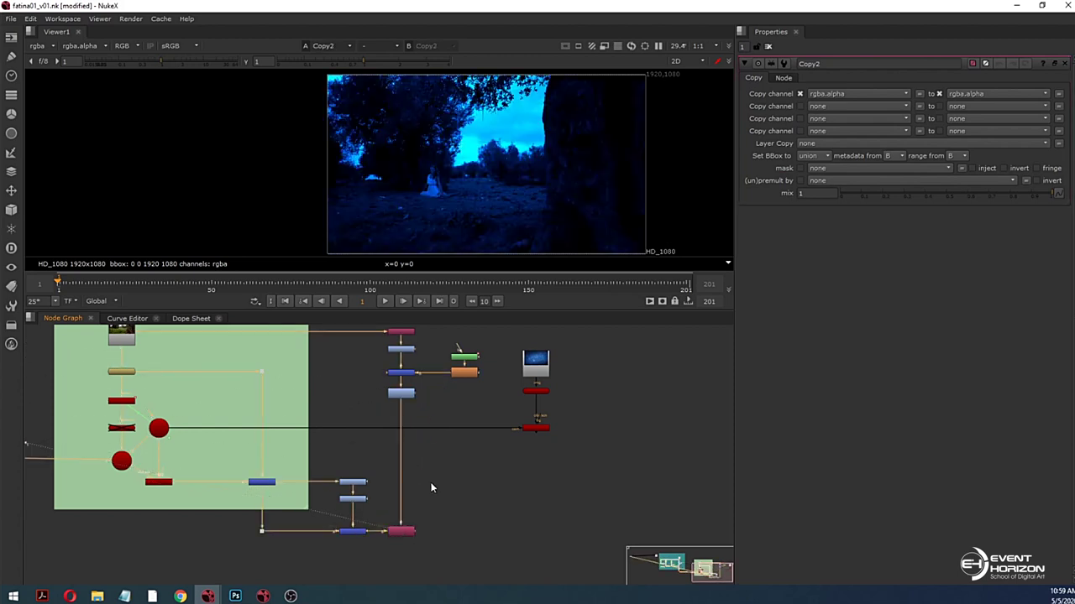
{"action": "scroll", "coordinate": [485, 210], "scroll_direction": "up", "scroll_amount": 2}
{"action": "key", "text": "a"}
{"action": "scroll", "coordinate": [474, 183], "scroll_direction": "down", "scroll_amount": 2}
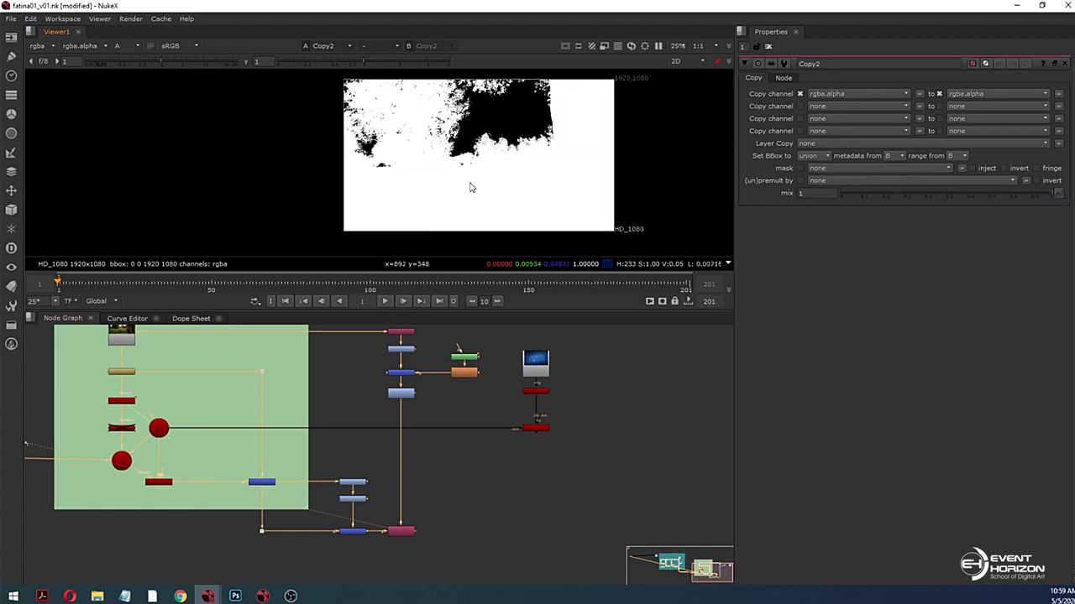
{"action": "key", "text": "a"}
{"action": "key", "text": "a"}
{"action": "key", "text": "a"}
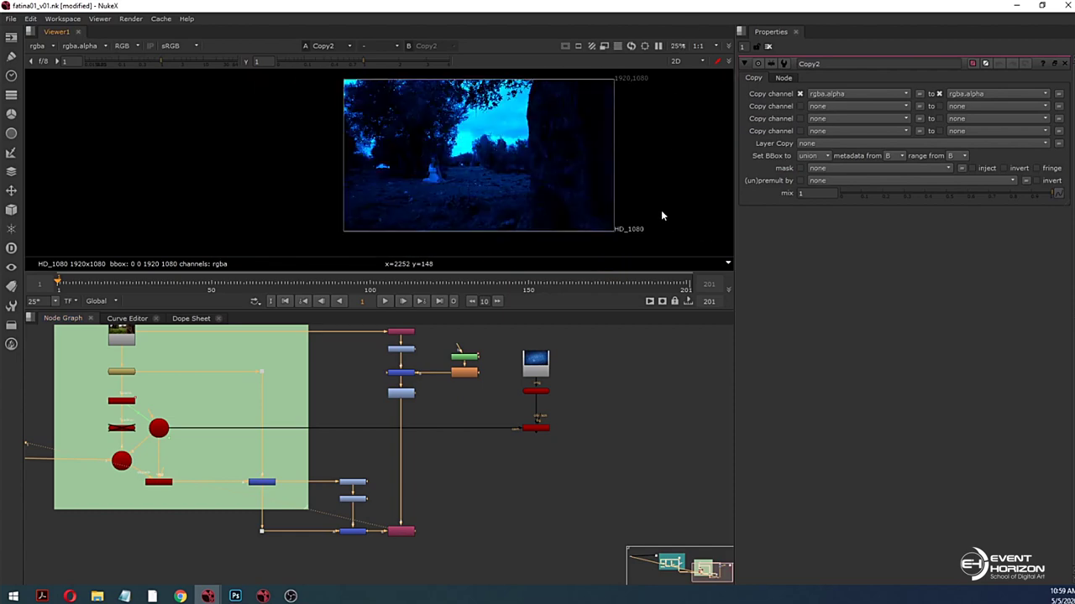
Step: Add a Premult node below Copy2 to cut the sky out of the night-graded footage
{"action": "left_click", "coordinate": [400, 530]}
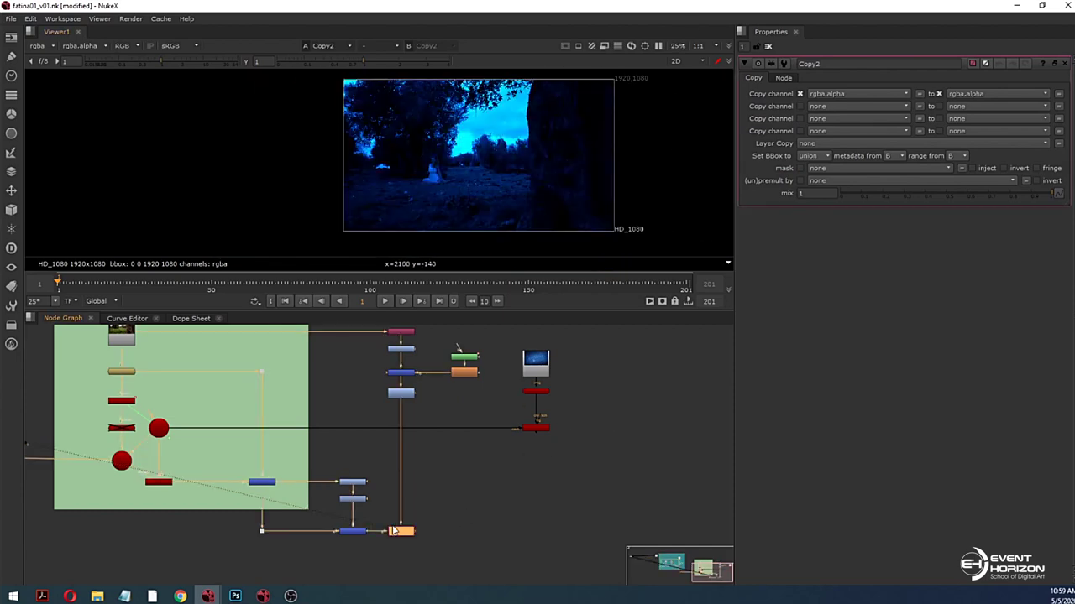
{"action": "key", "text": "Tab"}
{"action": "type", "text": "premult"}
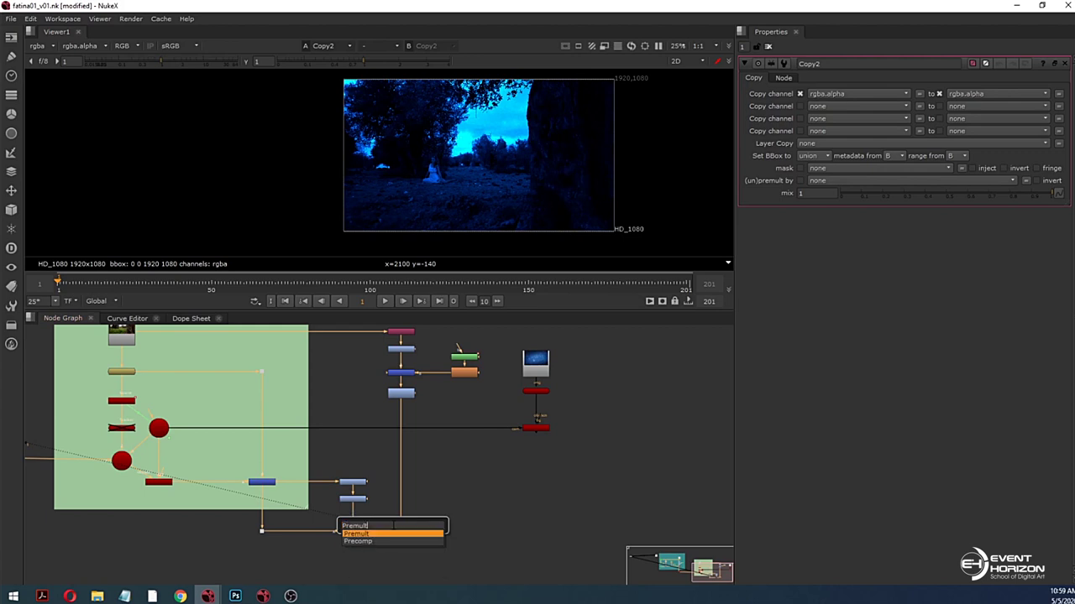
{"action": "key", "text": "Return"}
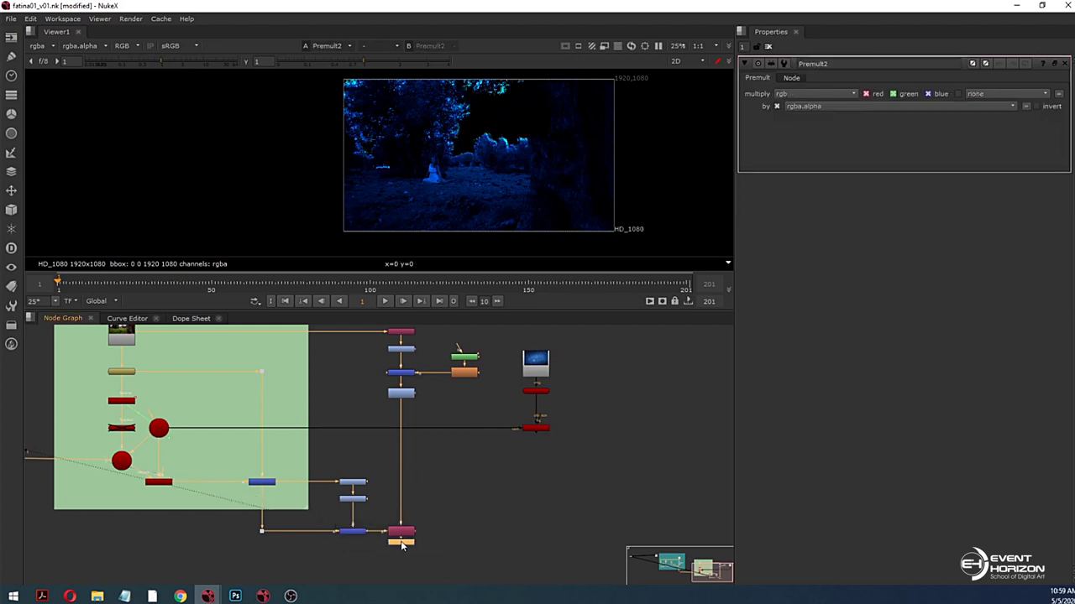
Step: Move Premult2 beside Copy2 and examine the tree edges in the premultiplied image up close
{"action": "left_click_drag", "start_coordinate": [402, 545], "coordinate": [443, 537]}
{"action": "scroll", "coordinate": [496, 157], "scroll_direction": "up", "scroll_amount": 6}
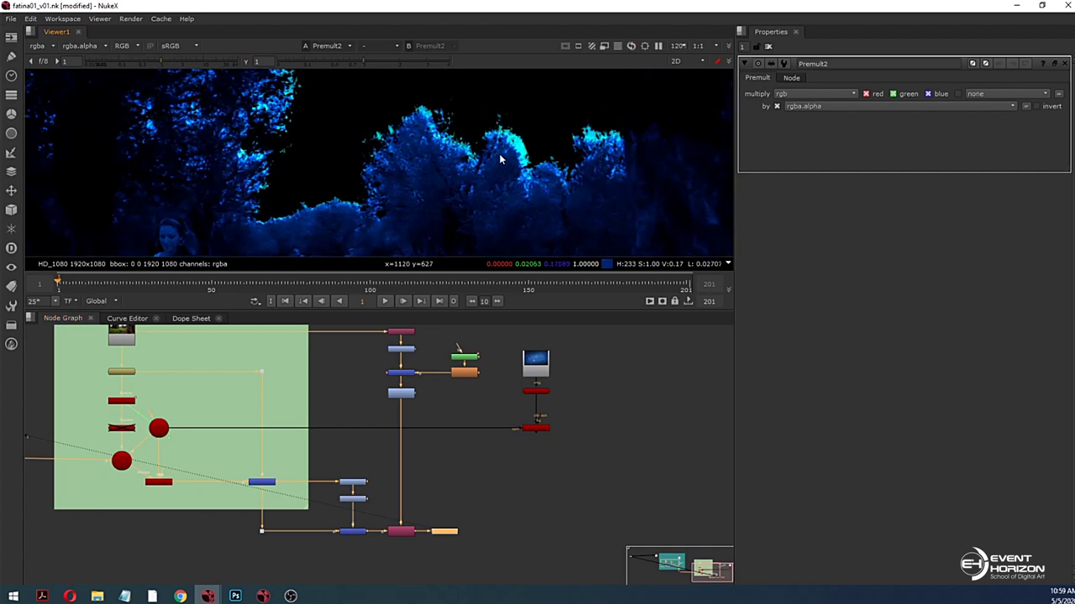
{"action": "scroll", "coordinate": [510, 155], "scroll_direction": "up", "scroll_amount": 2}
Step: Compare the tree positions in the original Read1 footage with those in the Merge1 output
{"action": "middle_click_drag", "start_coordinate": [439, 390], "coordinate": [472, 432]}
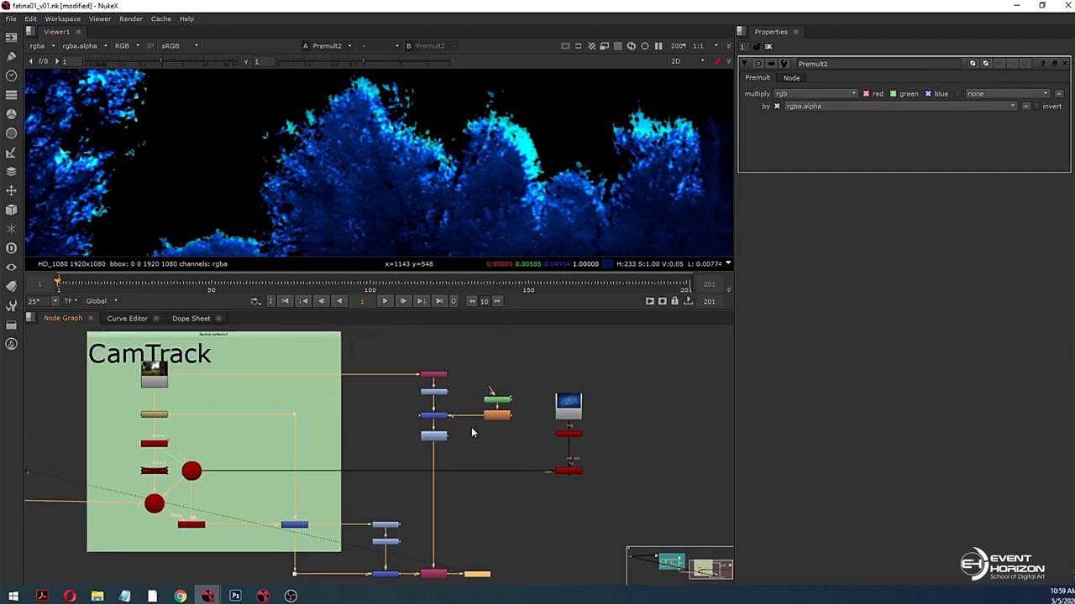
{"action": "left_click", "coordinate": [156, 376]}
{"action": "key", "text": "1"}
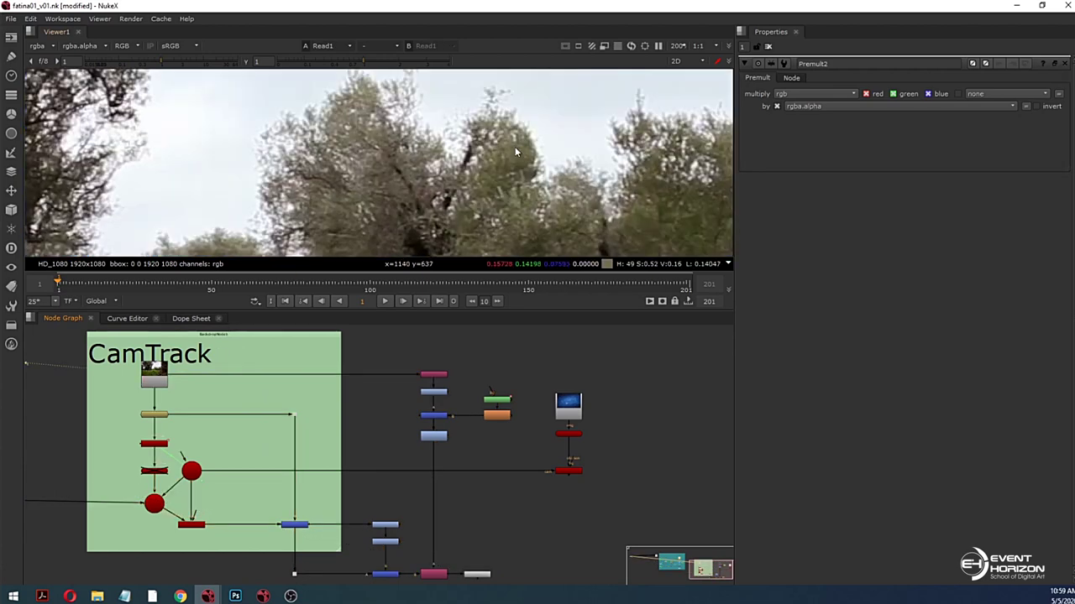
{"action": "left_click", "coordinate": [295, 526]}
{"action": "key", "text": "1"}
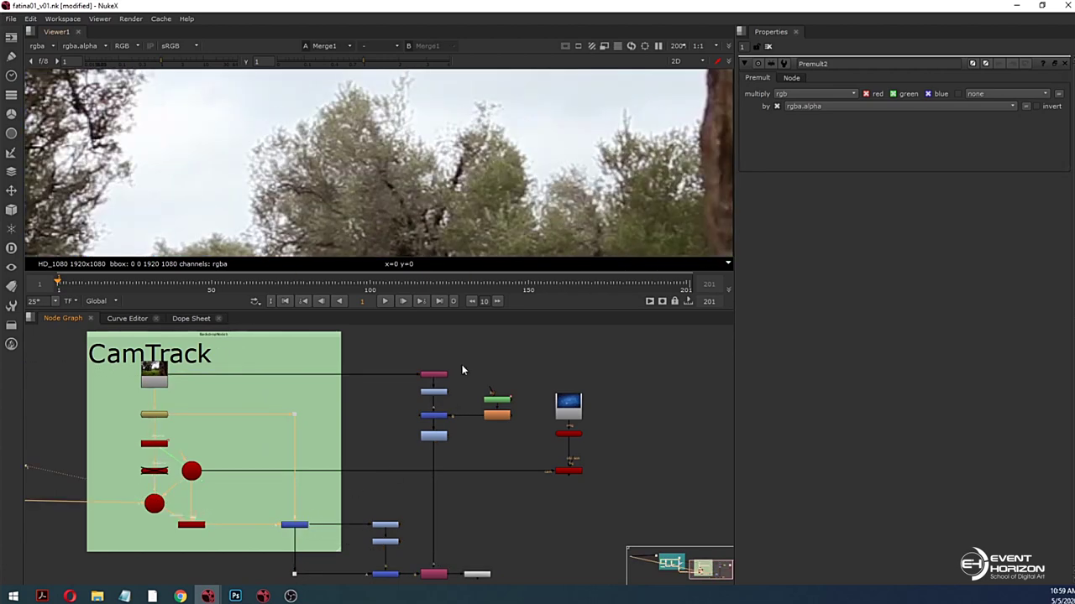
{"action": "scroll", "coordinate": [491, 190], "scroll_direction": "down", "scroll_amount": 2}
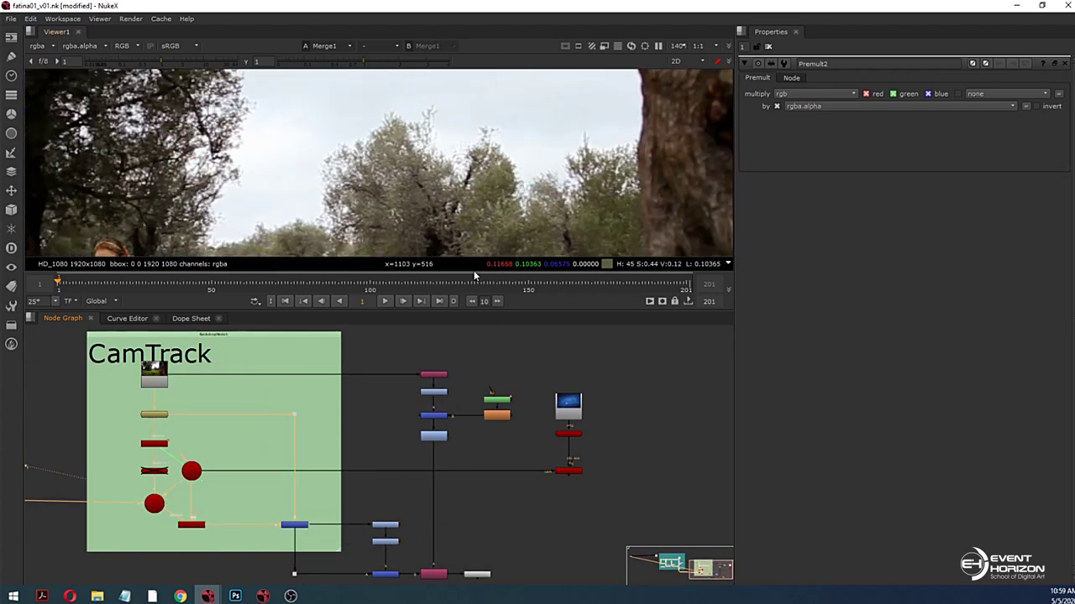
{"action": "scroll", "coordinate": [441, 395], "scroll_direction": "up", "scroll_amount": 4}
Step: Inspect Merge1's settings and check the TimeOffset1 output feeding it, examining the trees against the sky
{"action": "double_click", "coordinate": [361, 492]}
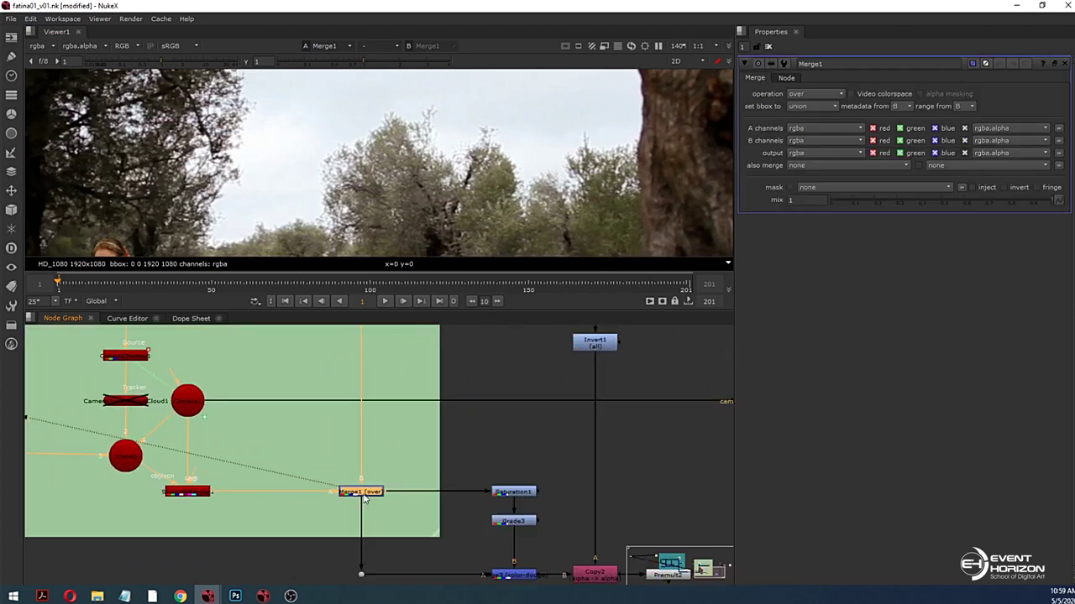
{"action": "scroll", "coordinate": [331, 437], "scroll_direction": "down", "scroll_amount": 3}
{"action": "scroll", "coordinate": [326, 448], "scroll_direction": "up", "scroll_amount": 1}
{"action": "scroll", "coordinate": [326, 448], "scroll_direction": "up", "scroll_amount": 2}
{"action": "left_click", "coordinate": [256, 406]}
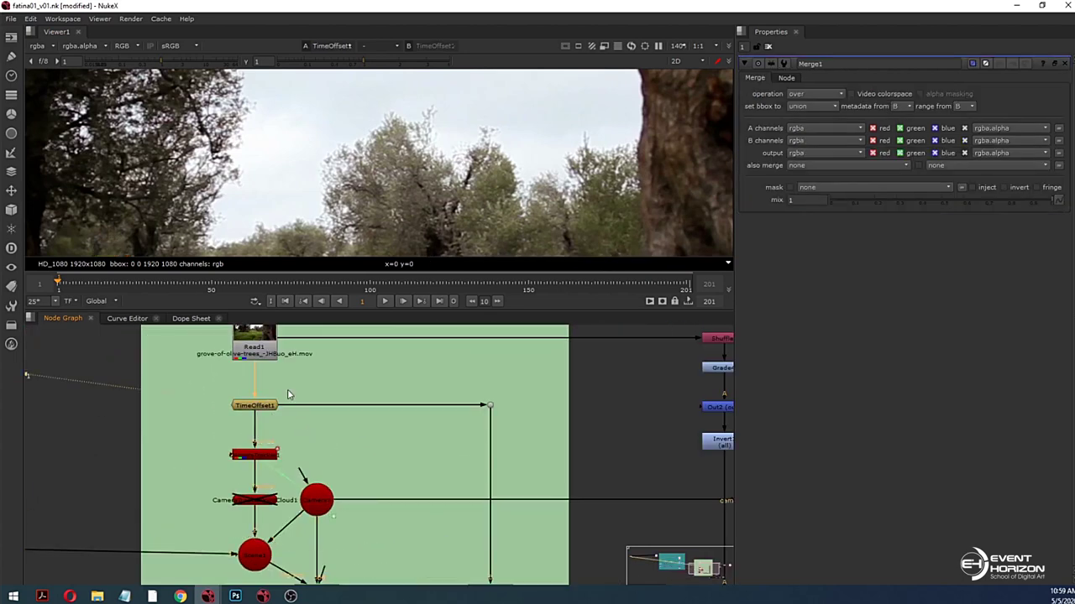
{"action": "key", "text": "1"}
{"action": "scroll", "coordinate": [584, 455], "scroll_direction": "down", "scroll_amount": 2}
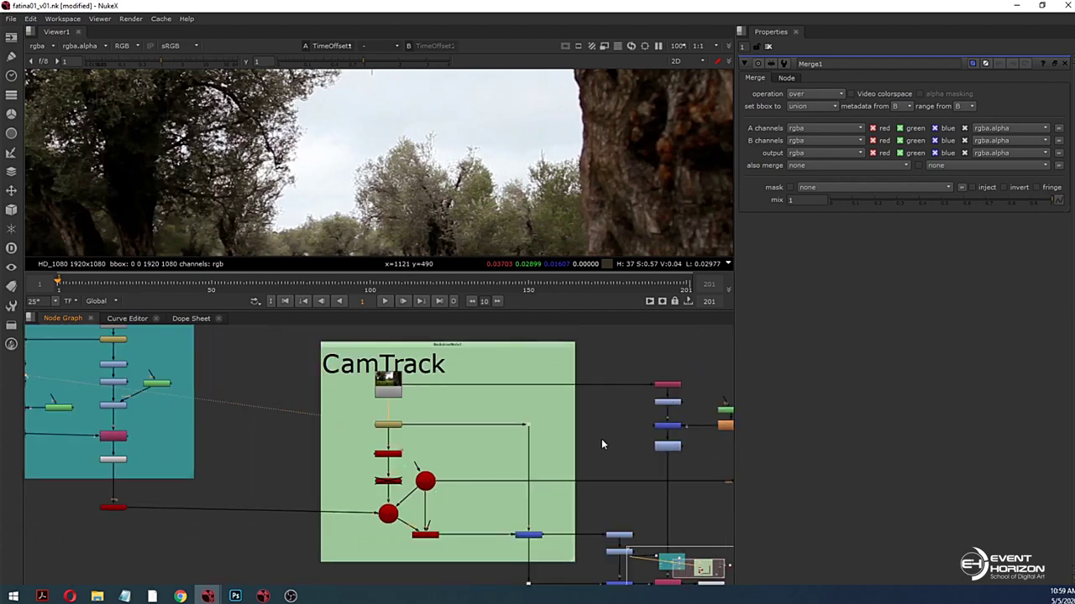
{"action": "scroll", "coordinate": [601, 438], "scroll_direction": "up", "scroll_amount": 2}
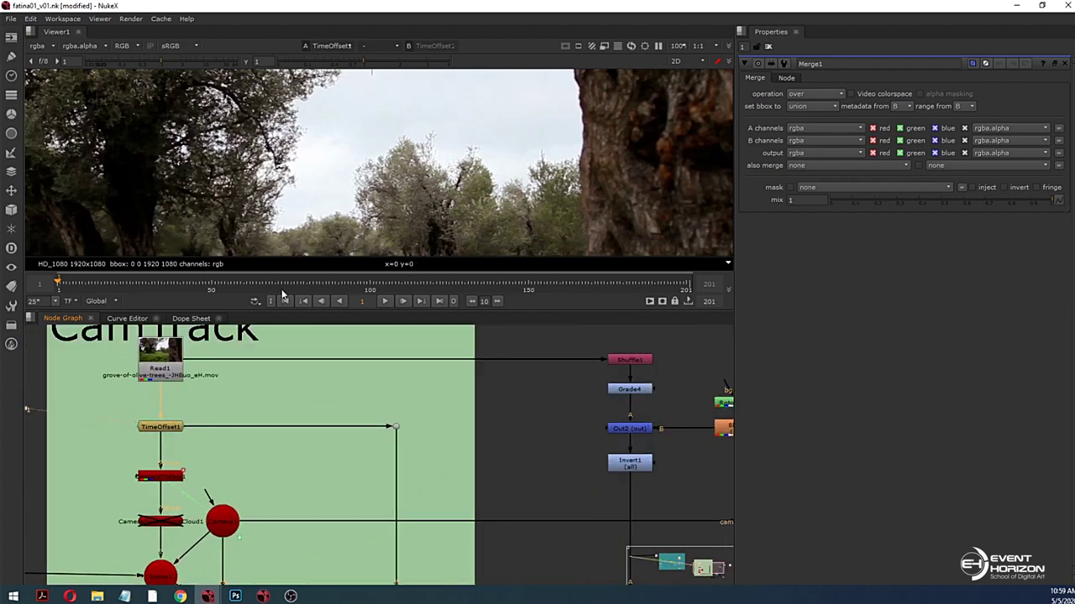
{"action": "scroll", "coordinate": [374, 168], "scroll_direction": "down", "scroll_amount": 5}
Step: Inspect Read1's properties and compare its full frame with the matte from Invert1
{"action": "double_click", "coordinate": [165, 360]}
{"action": "key", "text": "1"}
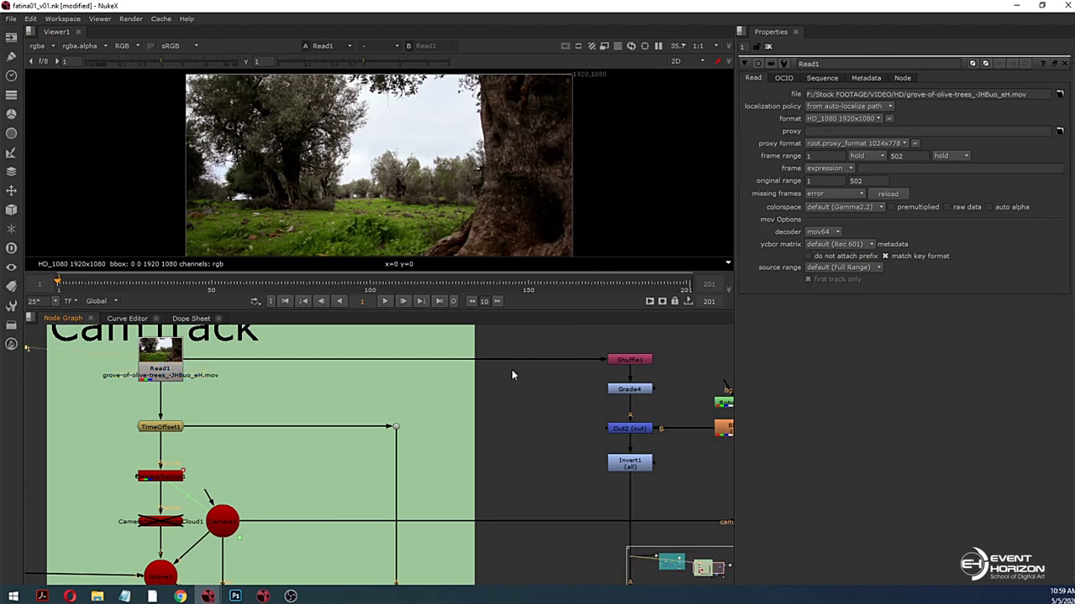
{"action": "left_click", "coordinate": [630, 463]}
{"action": "key", "text": "1"}
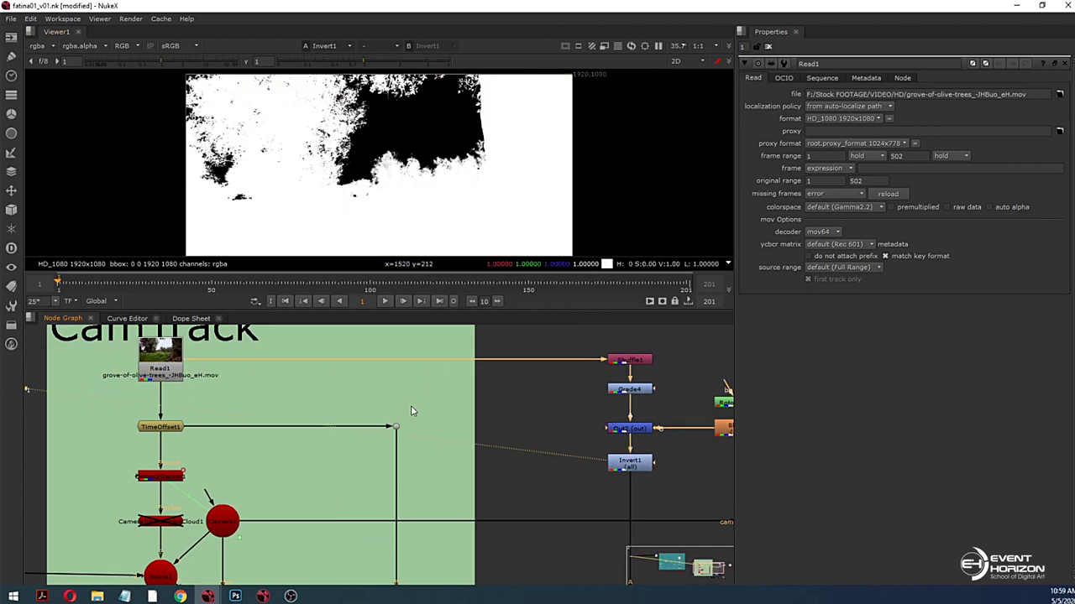
Step: Reconnect Shuffle1's input from Read1 to the dot after TimeOffset1 and check Invert1's alpha
{"action": "middle_click_drag", "start_coordinate": [410, 407], "coordinate": [315, 356]}
{"action": "left_click_drag", "start_coordinate": [195, 337], "coordinate": [412, 405]}
{"action": "middle_click_drag", "start_coordinate": [618, 452], "coordinate": [571, 424]}
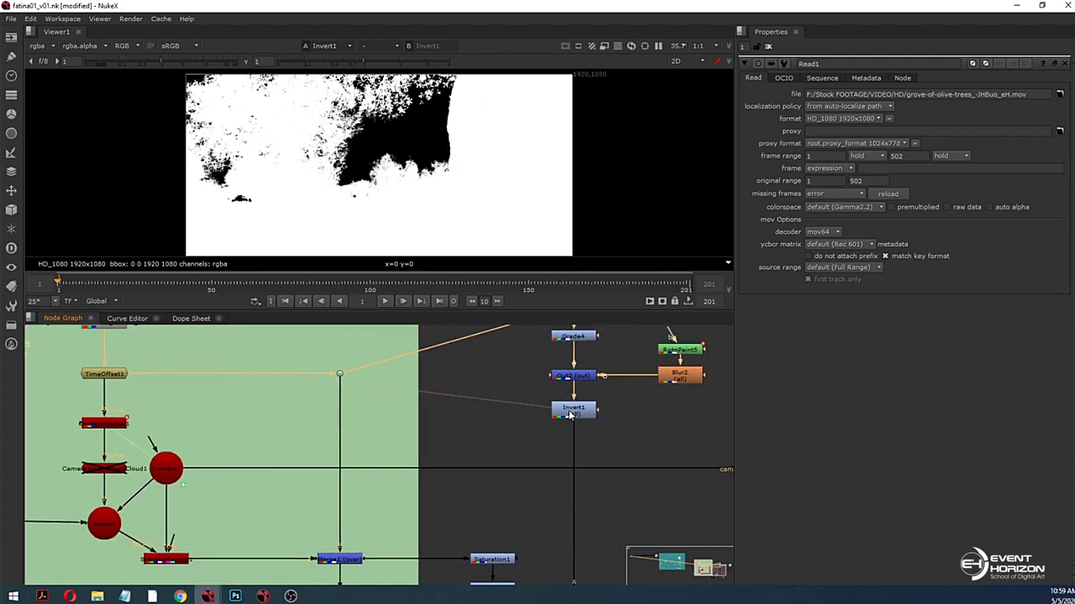
{"action": "key", "text": "a"}
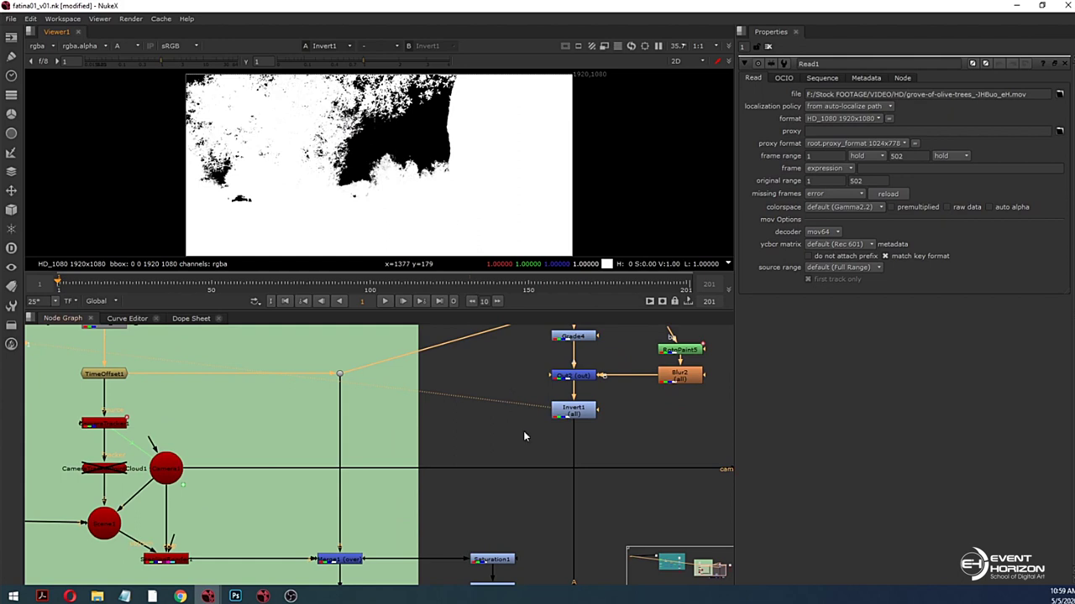
Step: Examine Copy2's alpha channel and the colour output of Premult2 along the tree edges
{"action": "middle_click_drag", "start_coordinate": [560, 522], "coordinate": [528, 402]}
{"action": "left_click", "coordinate": [543, 521]}
{"action": "key", "text": "1"}
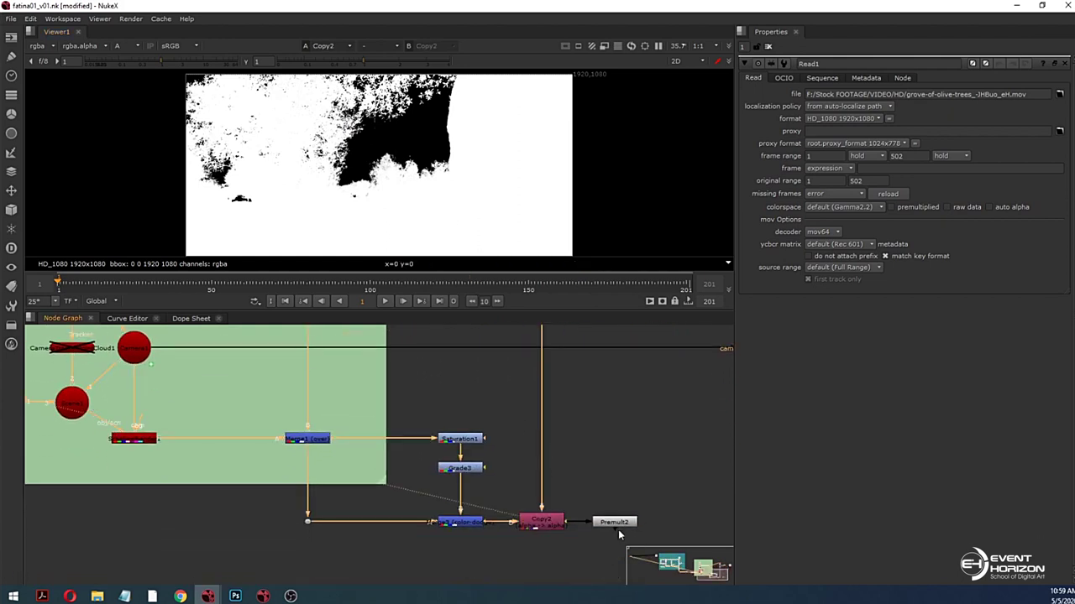
{"action": "left_click", "coordinate": [618, 523]}
{"action": "key", "text": "1"}
{"action": "key", "text": "a"}
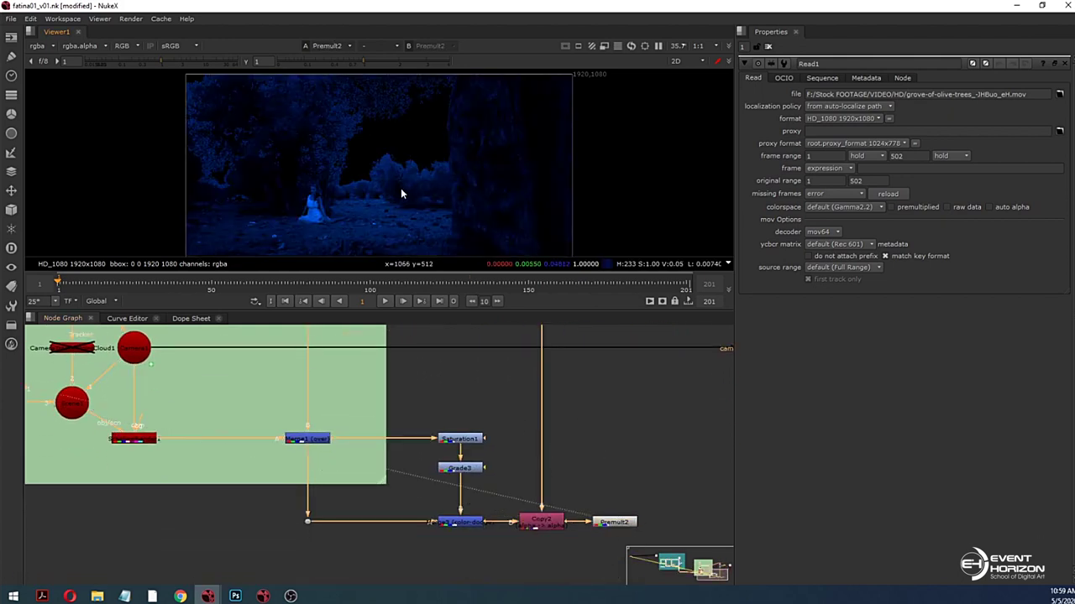
{"action": "scroll", "coordinate": [399, 187], "scroll_direction": "up", "scroll_amount": 3}
{"action": "scroll", "coordinate": [398, 188], "scroll_direction": "down", "scroll_amount": 3}
{"action": "scroll", "coordinate": [499, 356], "scroll_direction": "down", "scroll_amount": 4}
Step: Review the node tree from Read1 through TimeOffset1 to the matte branch and the sky card branch
{"action": "middle_click_drag", "start_coordinate": [502, 356], "coordinate": [515, 476]}
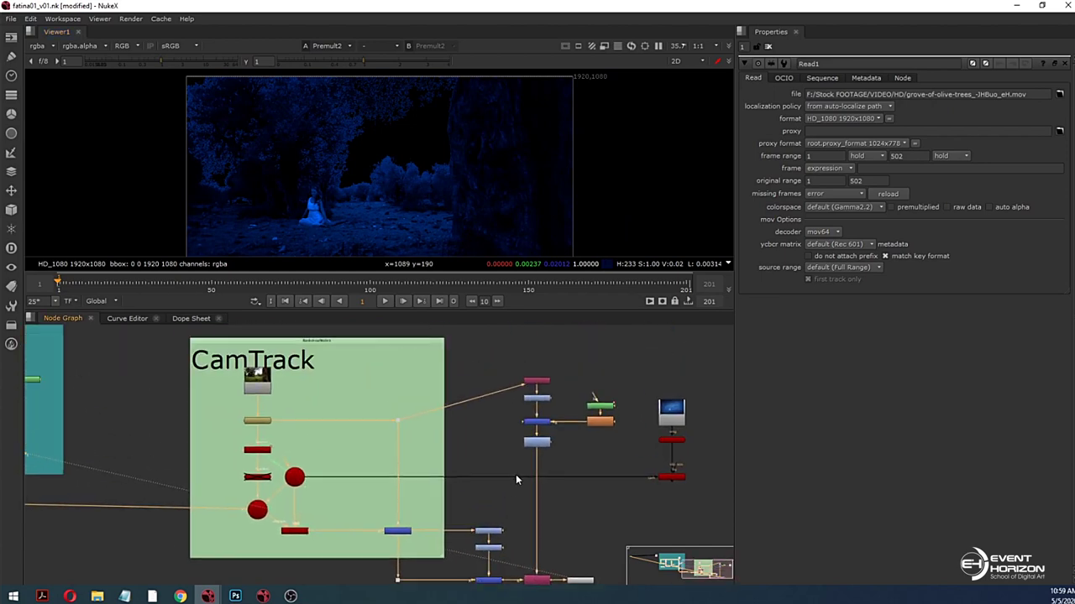
{"action": "scroll", "coordinate": [336, 455], "scroll_direction": "up", "scroll_amount": 4}
{"action": "key", "text": "space"}
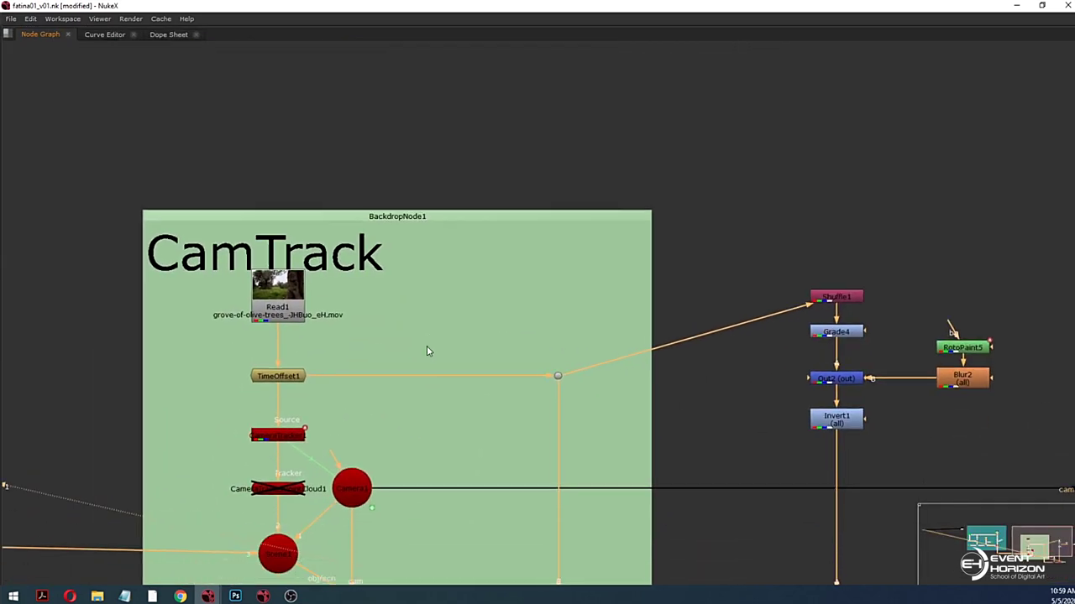
{"action": "left_click", "coordinate": [288, 372]}
{"action": "left_click", "coordinate": [282, 294]}
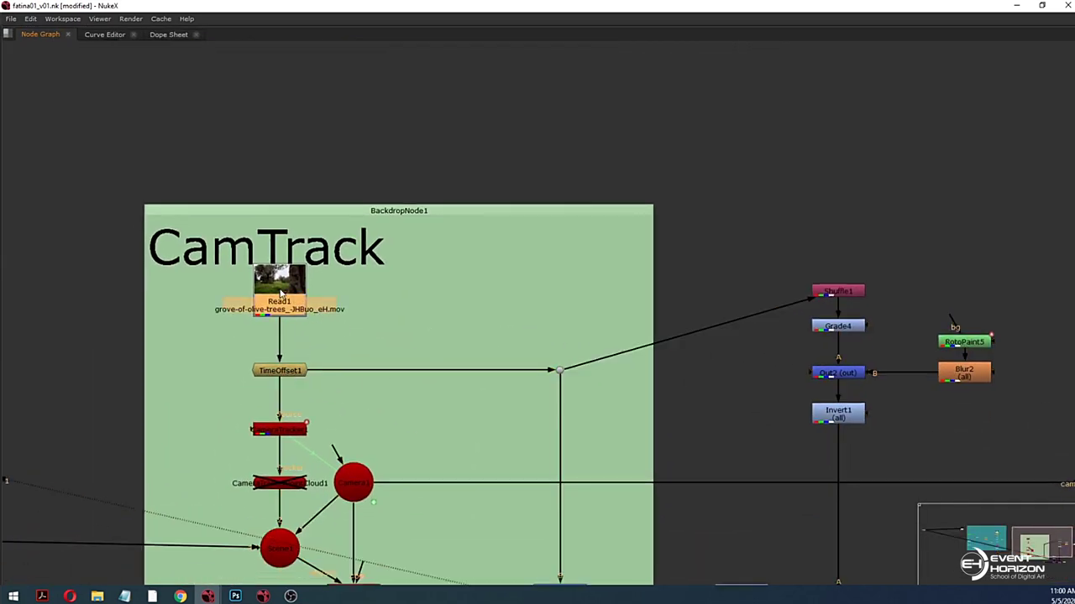
{"action": "key", "text": "space"}
{"action": "scroll", "coordinate": [355, 408], "scroll_direction": "down", "scroll_amount": 2}
{"action": "middle_click_drag", "start_coordinate": [355, 407], "coordinate": [327, 429]}
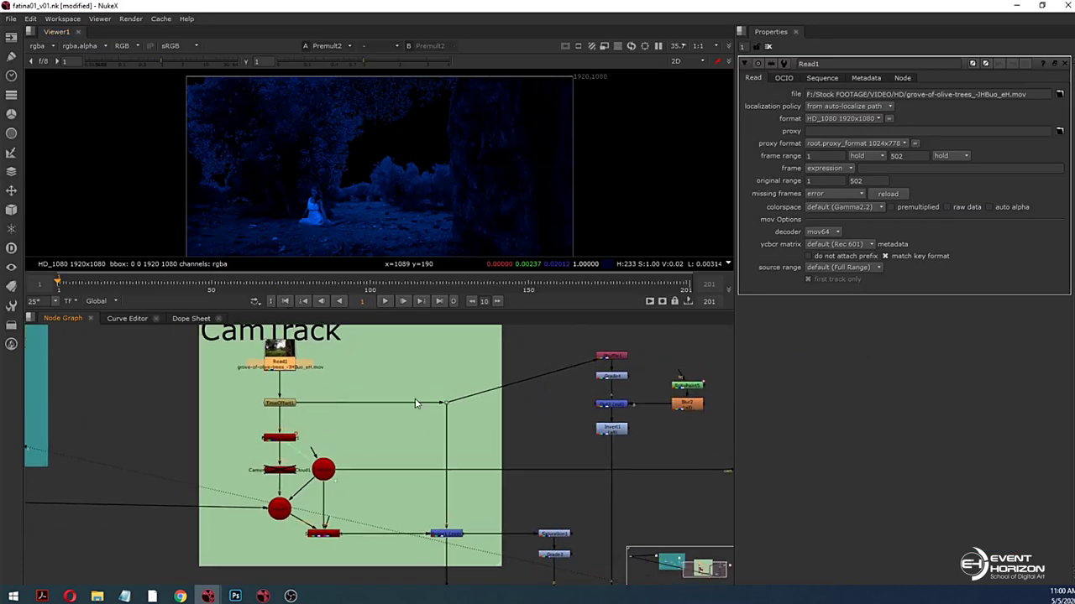
{"action": "middle_click_drag", "start_coordinate": [388, 387], "coordinate": [308, 389]}
{"action": "mouse_move", "coordinate": [419, 450]}
{"action": "middle_mouse_down"}
{"action": "mouse_move", "coordinate": [382, 415]}
{"action": "mouse_move", "coordinate": [380, 431]}
{"action": "middle_mouse_up"}
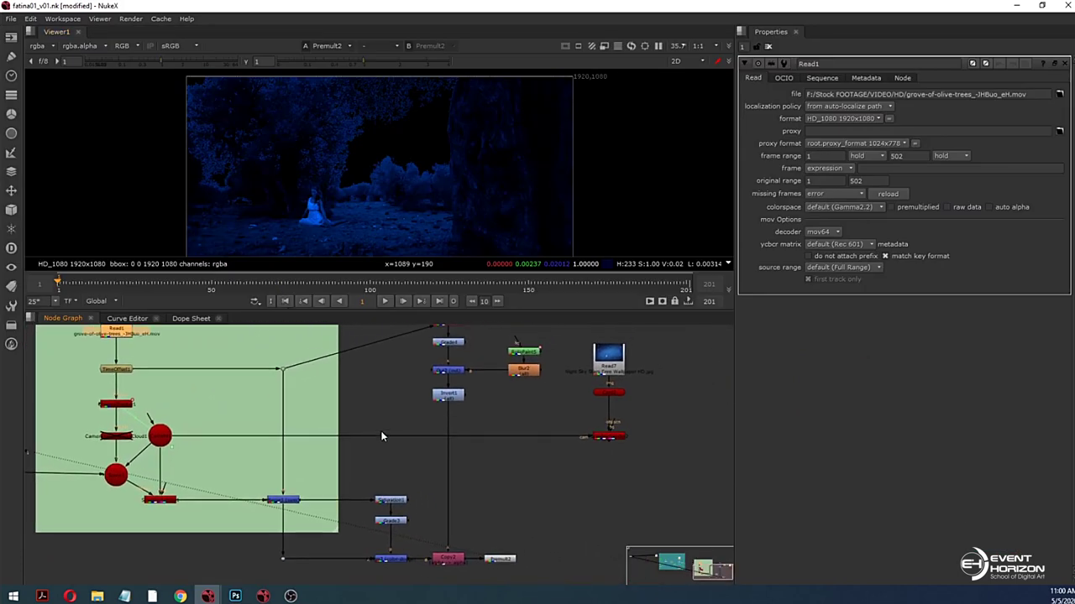
Step: Compare the Out2 matte with its inverted version in Invert1 and view the Copy2 result
{"action": "left_click", "coordinate": [446, 396]}
{"action": "key", "text": "1"}
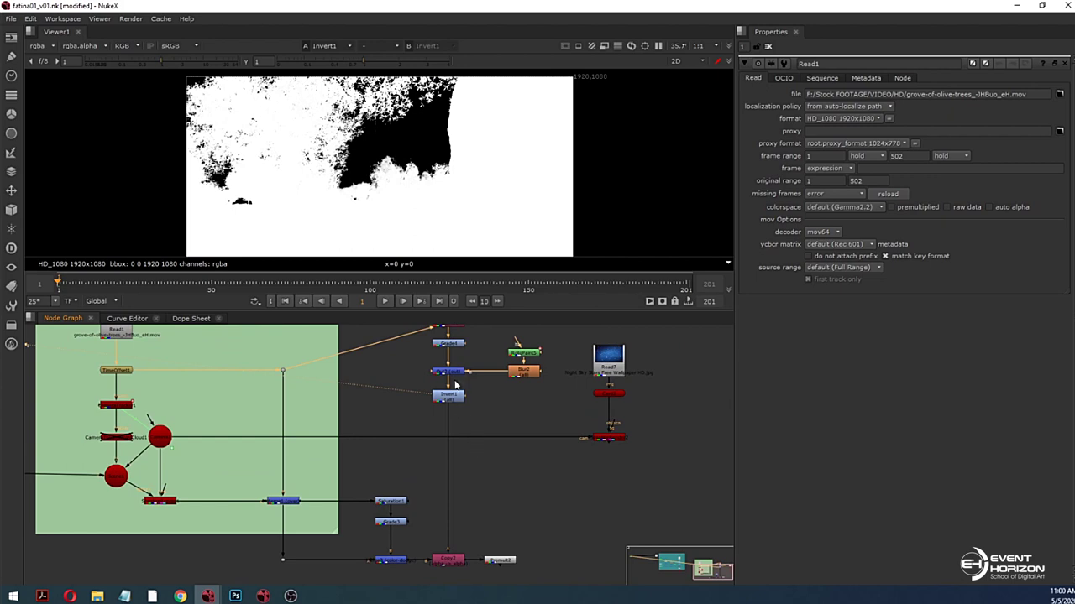
{"action": "left_click", "coordinate": [456, 374]}
{"action": "key", "text": "1"}
{"action": "left_click", "coordinate": [454, 395]}
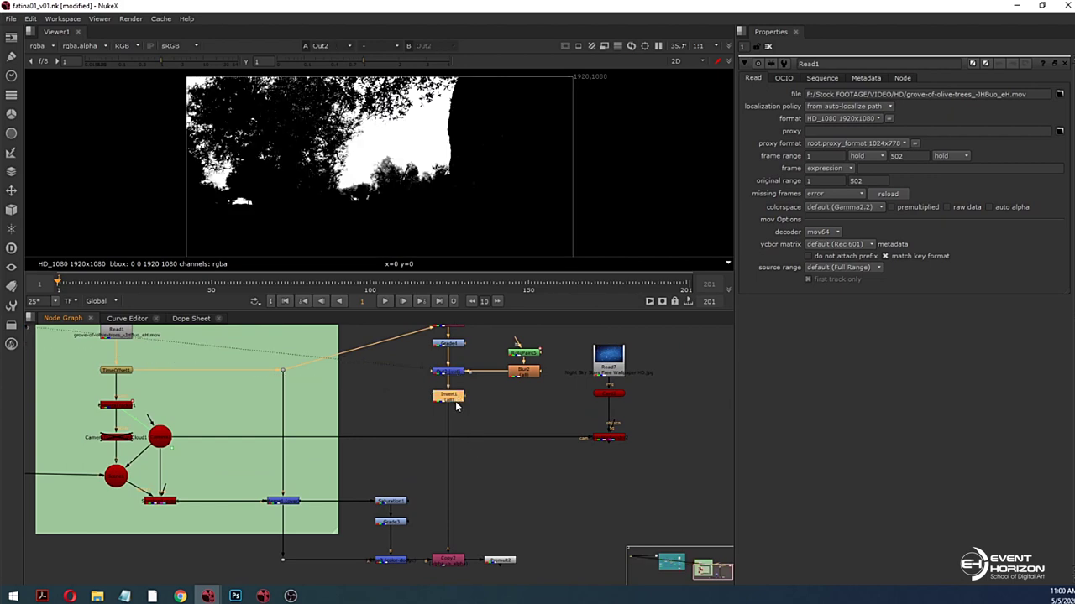
{"action": "key", "text": "1"}
{"action": "left_click", "coordinate": [450, 561]}
{"action": "key", "text": "1"}
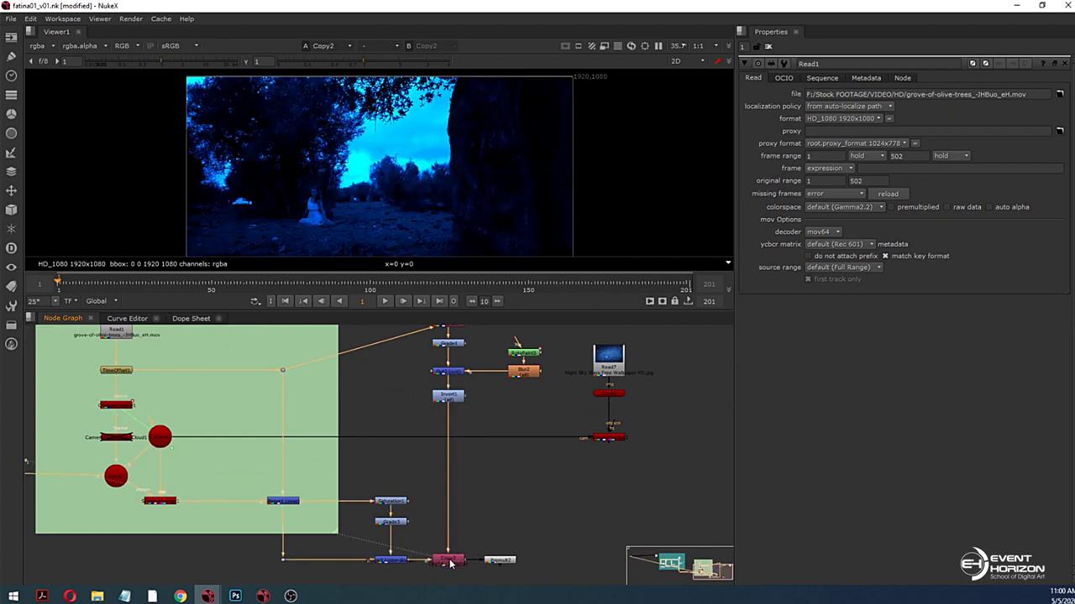
Step: Inspect Copy2's channel settings and alpha, and check Premult2's colour and alpha
{"action": "double_click", "coordinate": [449, 560]}
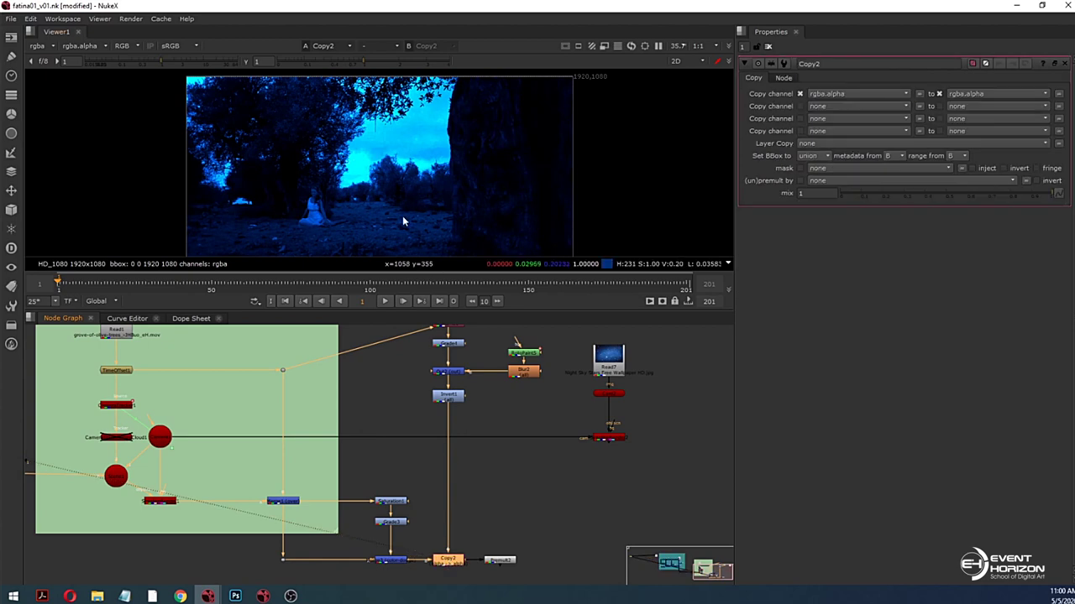
{"action": "middle_click_drag", "start_coordinate": [415, 218], "coordinate": [411, 211]}
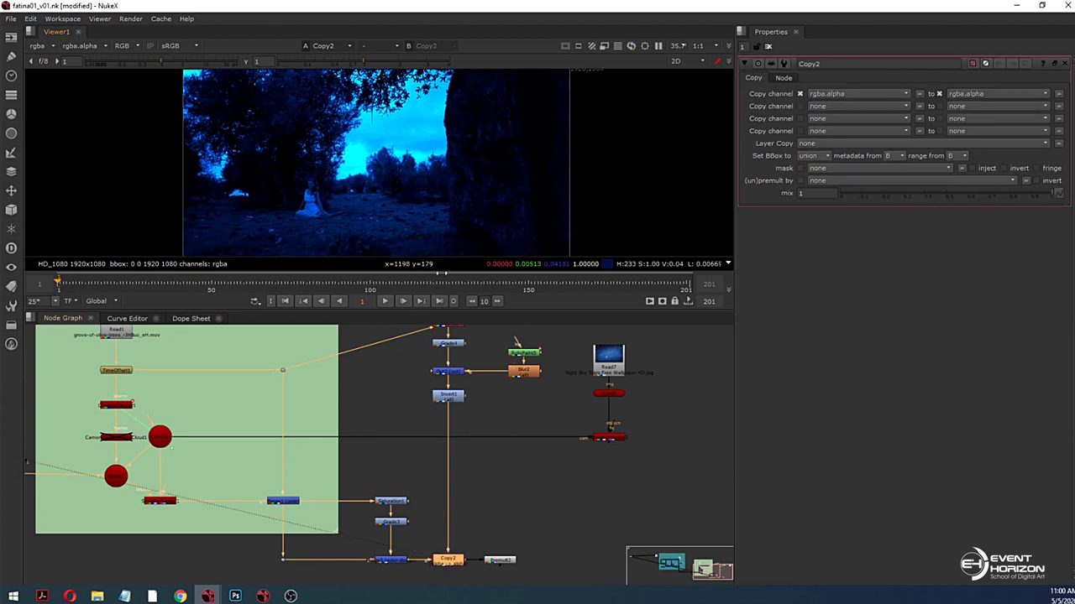
{"action": "key", "text": "a"}
{"action": "key", "text": "a"}
{"action": "left_click", "coordinate": [500, 561]}
{"action": "key", "text": "1"}
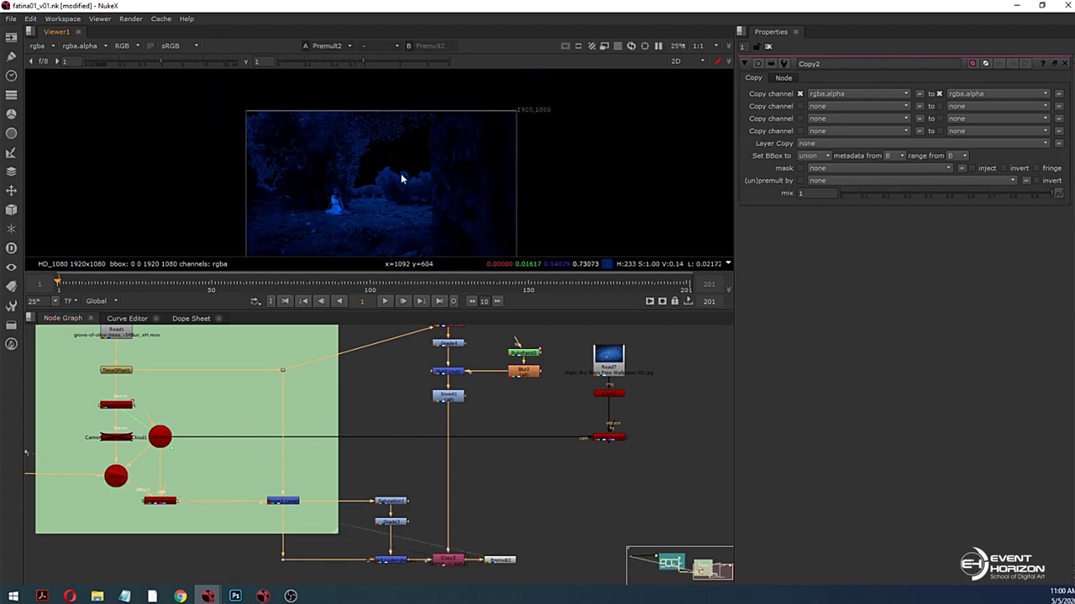
{"action": "key", "text": "a"}
{"action": "key", "text": "a"}
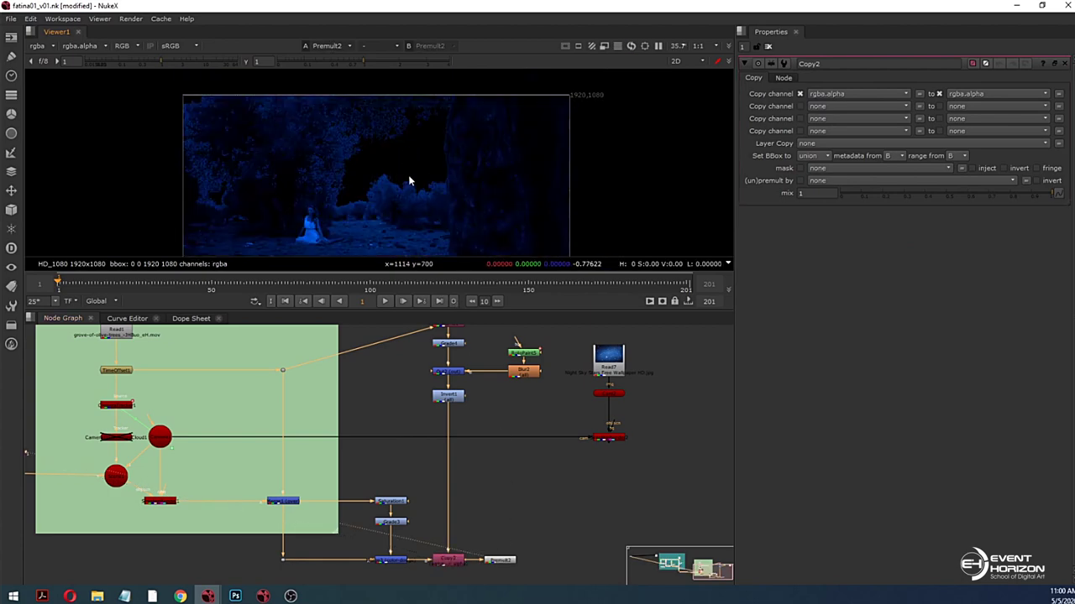
Step: Merge Premult2 over the starry sky ScanlineRender with a new Merge node set to over, and view the composite
{"action": "middle_click_drag", "start_coordinate": [555, 438], "coordinate": [515, 430]}
{"action": "left_click", "coordinate": [535, 418]}
{"action": "key", "text": "1"}
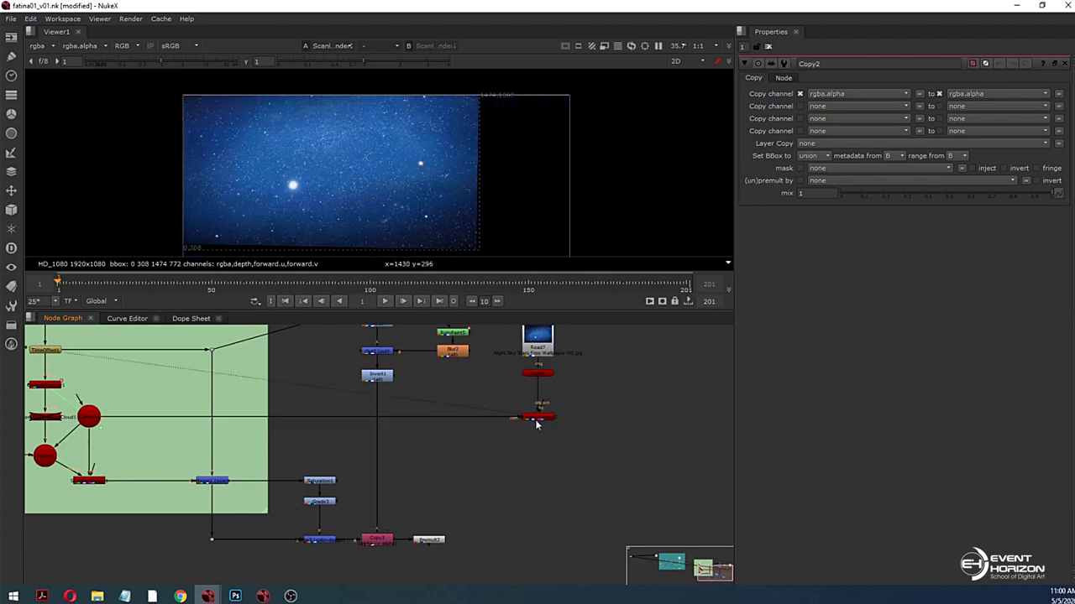
{"action": "middle_click_drag", "start_coordinate": [535, 455], "coordinate": [513, 437]}
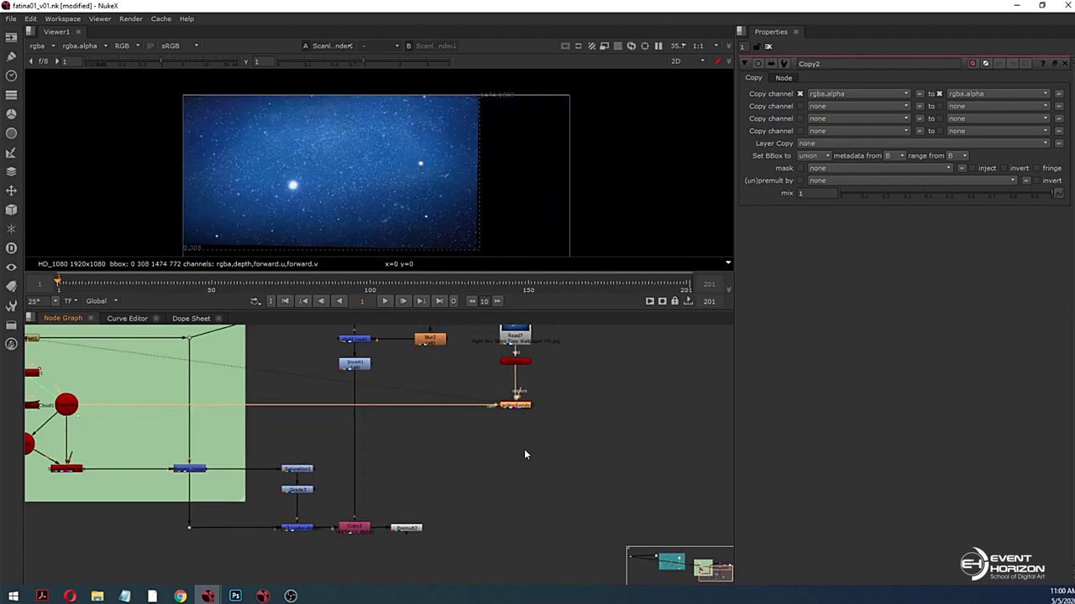
{"action": "key", "text": "m"}
{"action": "left_click_drag", "start_coordinate": [522, 450], "coordinate": [497, 521]}
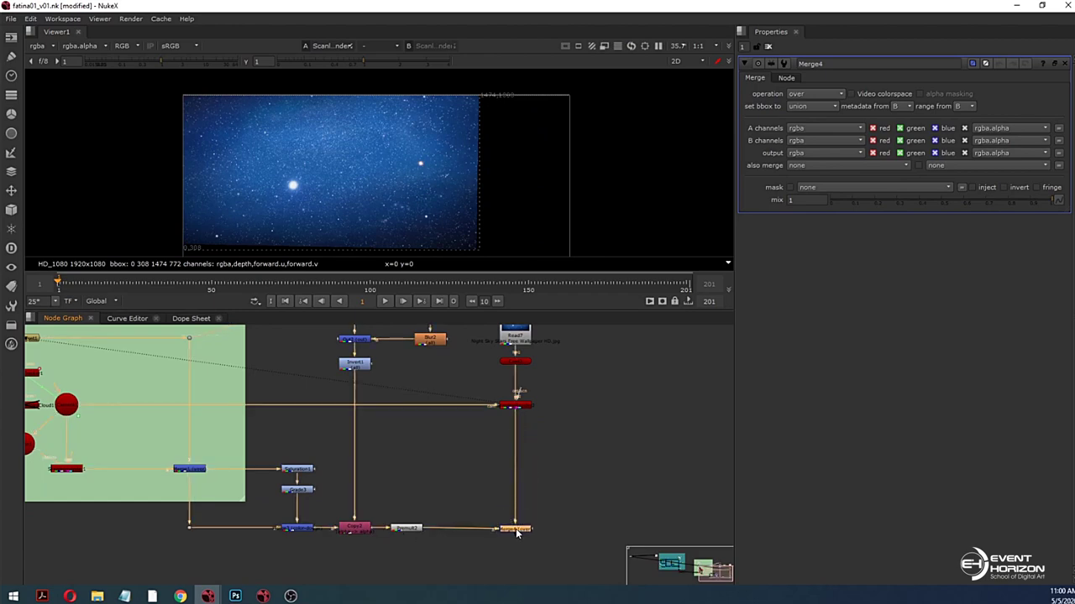
{"action": "key", "text": "1"}
Step: Examine the Merge4 composite in an enlarged viewer, checking the starry sky behind the trees
{"action": "scroll", "coordinate": [401, 197], "scroll_direction": "up", "scroll_amount": 3}
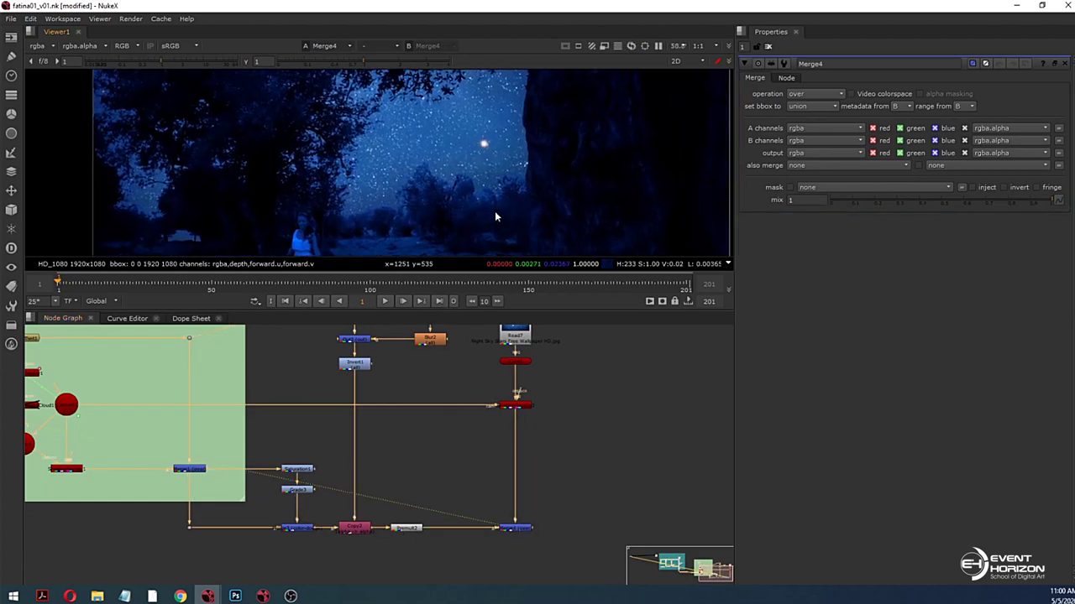
{"action": "key", "text": "space"}
{"action": "scroll", "coordinate": [512, 317], "scroll_direction": "up", "scroll_amount": 3}
{"action": "middle_click_drag", "start_coordinate": [483, 339], "coordinate": [498, 285]}
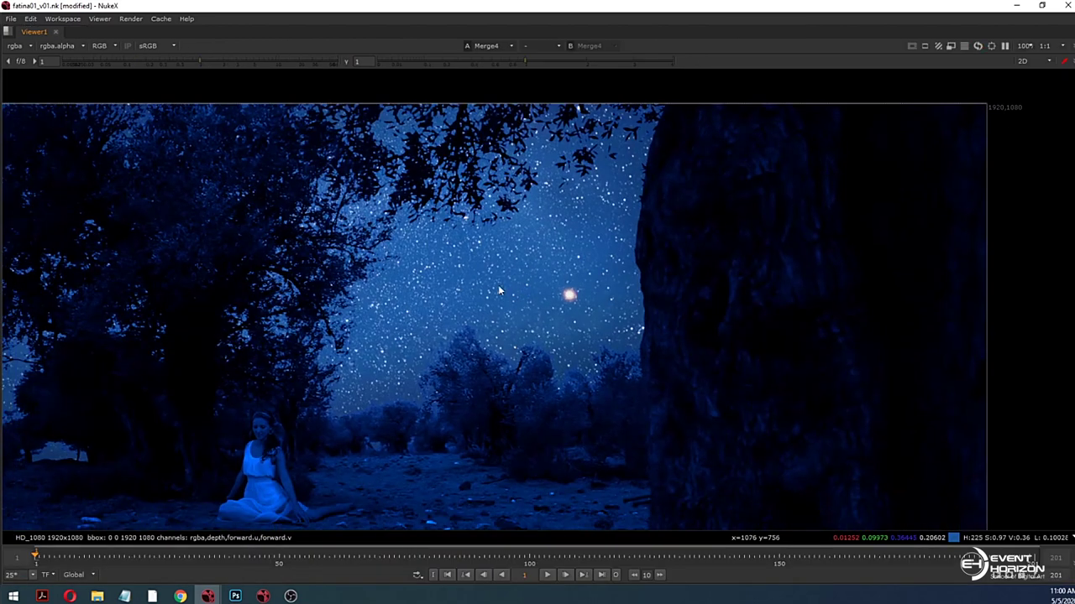
{"action": "key", "text": "space"}
{"action": "scroll", "coordinate": [453, 181], "scroll_direction": "down", "scroll_amount": 5}
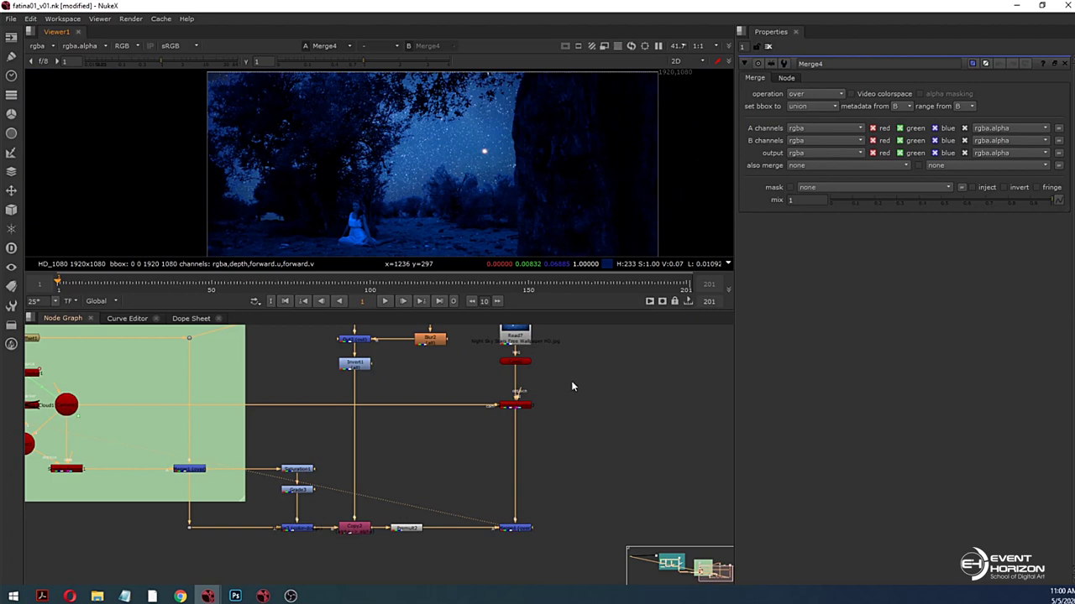
Step: Open Card2's properties and raise the starry sky card to a Y translation of about 2.72
{"action": "middle_click_drag", "start_coordinate": [531, 377], "coordinate": [527, 414]}
{"action": "left_click", "coordinate": [514, 405]}
{"action": "scroll", "coordinate": [434, 126], "scroll_direction": "down", "scroll_amount": 1}
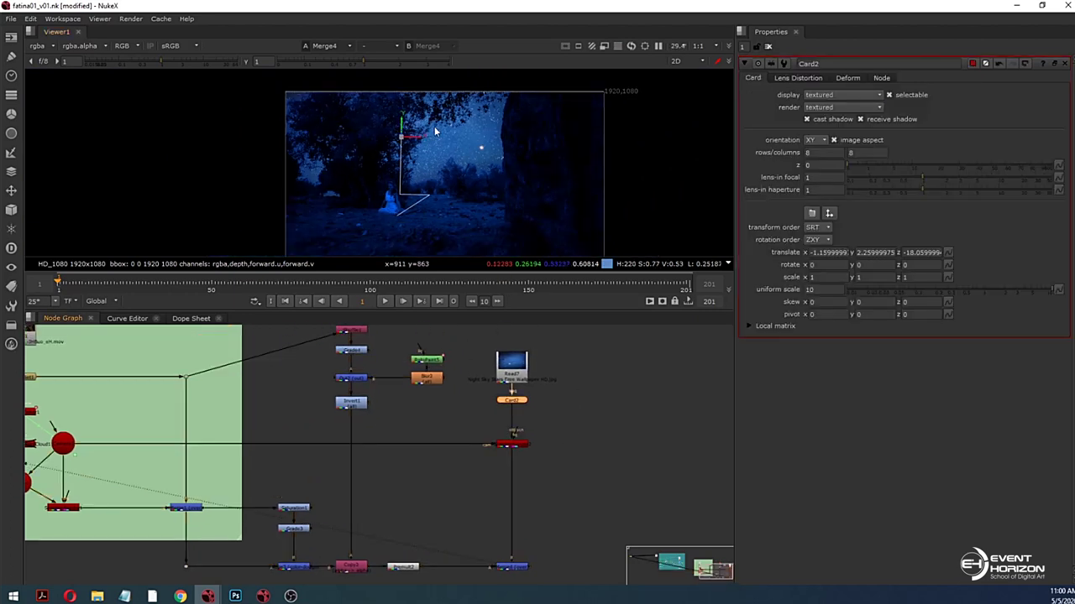
{"action": "scroll", "coordinate": [403, 110], "scroll_direction": "down", "scroll_amount": 1}
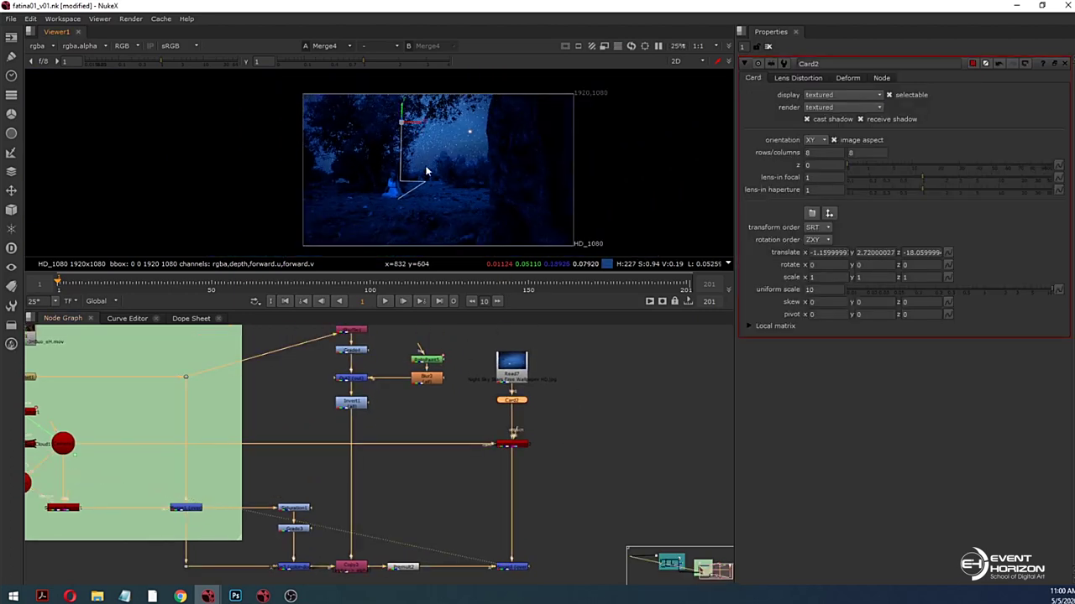
Step: Raise the starry sky card to a Y translation of about 3.22
{"action": "scroll", "coordinate": [428, 167], "scroll_direction": "up", "scroll_amount": 2}
{"action": "scroll", "coordinate": [425, 173], "scroll_direction": "down", "scroll_amount": 2}
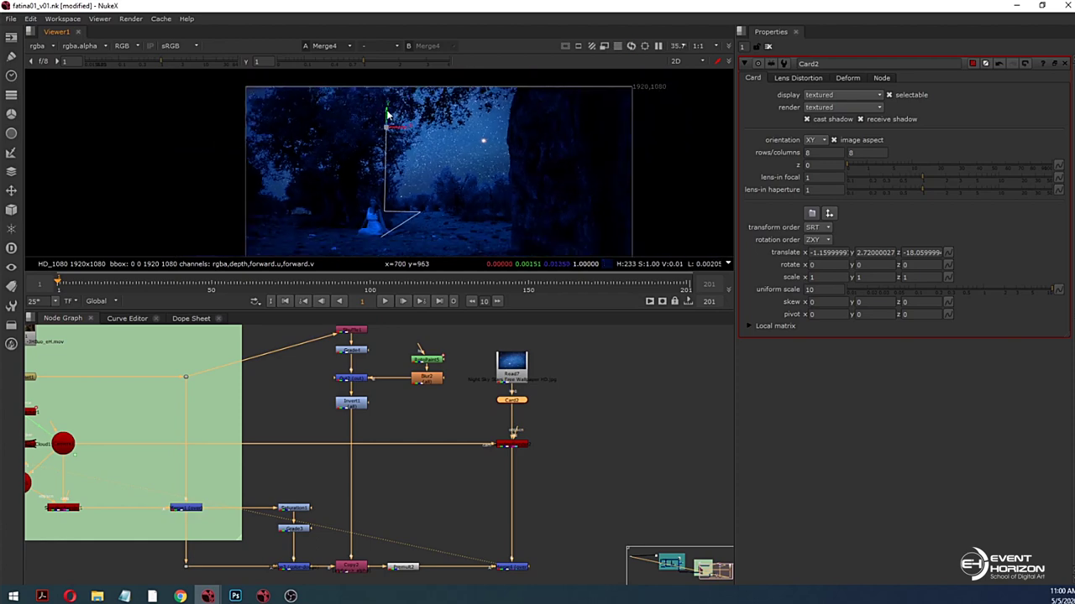
{"action": "left_click_drag", "start_coordinate": [388, 108], "coordinate": [387, 83]}
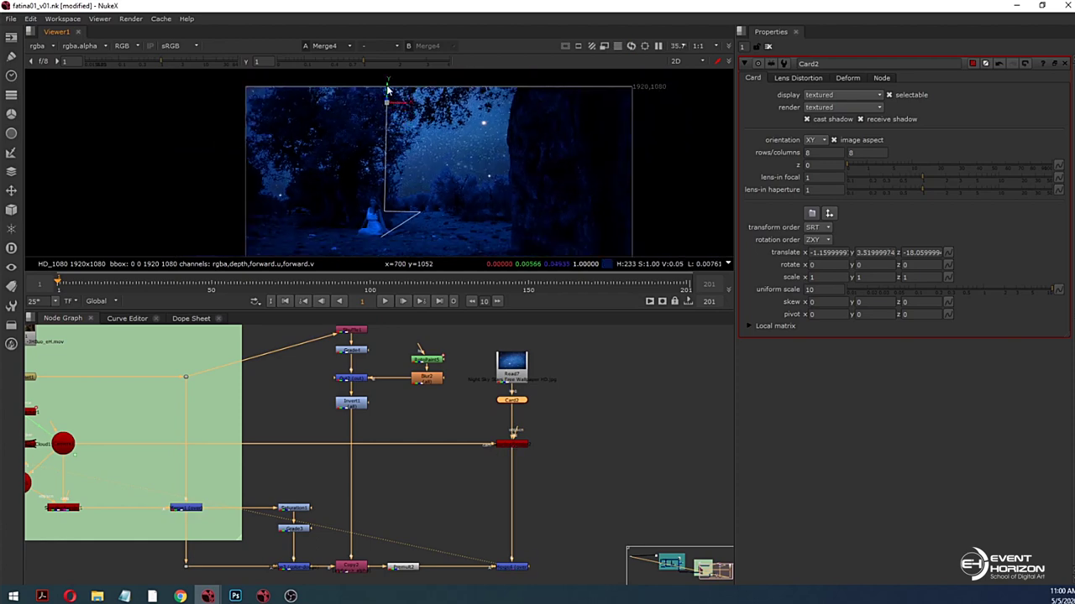
{"action": "scroll", "coordinate": [428, 188], "scroll_direction": "up", "scroll_amount": 2}
{"action": "middle_click_drag", "start_coordinate": [410, 109], "coordinate": [414, 186]}
{"action": "scroll", "coordinate": [400, 164], "scroll_direction": "down", "scroll_amount": 2}
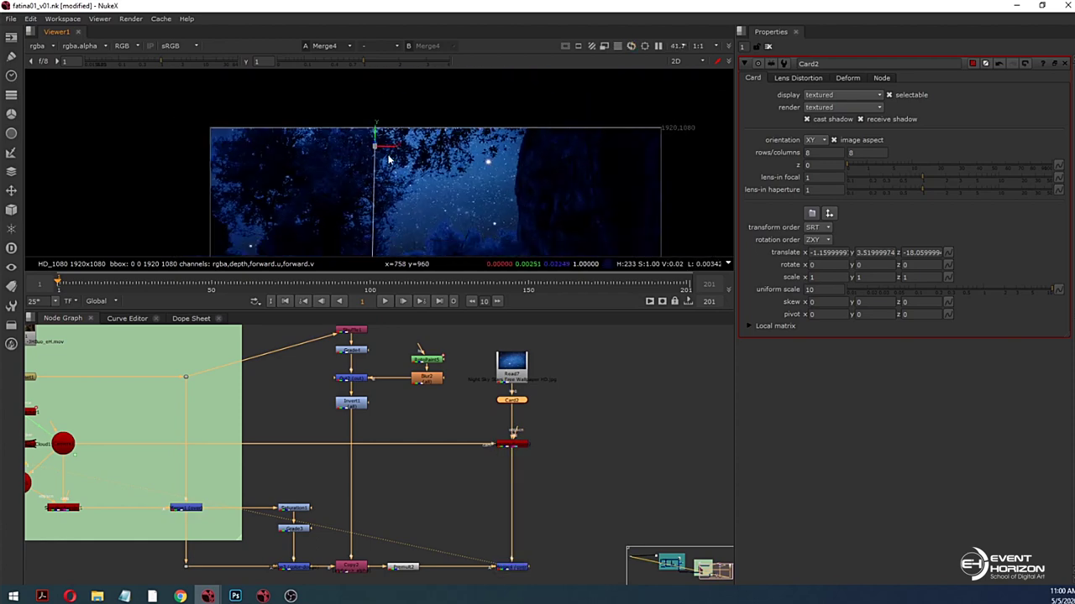
{"action": "left_click_drag", "start_coordinate": [378, 130], "coordinate": [378, 140]}
{"action": "middle_click_drag", "start_coordinate": [427, 213], "coordinate": [441, 195]}
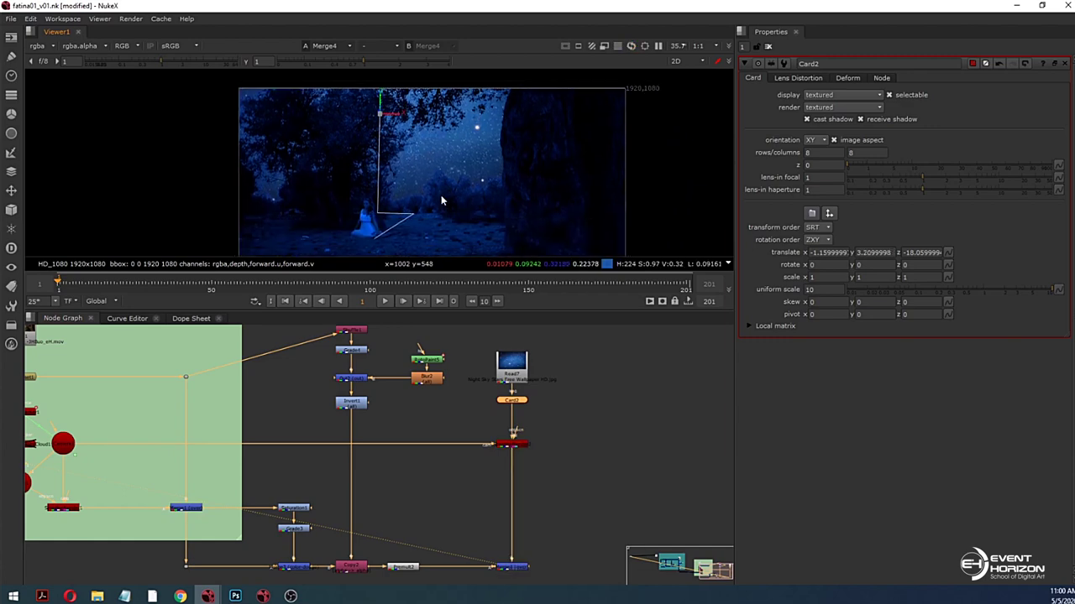
Step: Check the horizon in an enlarged viewer and lower the starry sky card to a Y translation of about 2.57
{"action": "key", "text": "space"}
{"action": "middle_click_drag", "start_coordinate": [505, 311], "coordinate": [521, 287]}
{"action": "scroll", "coordinate": [517, 290], "scroll_direction": "up", "scroll_amount": 3}
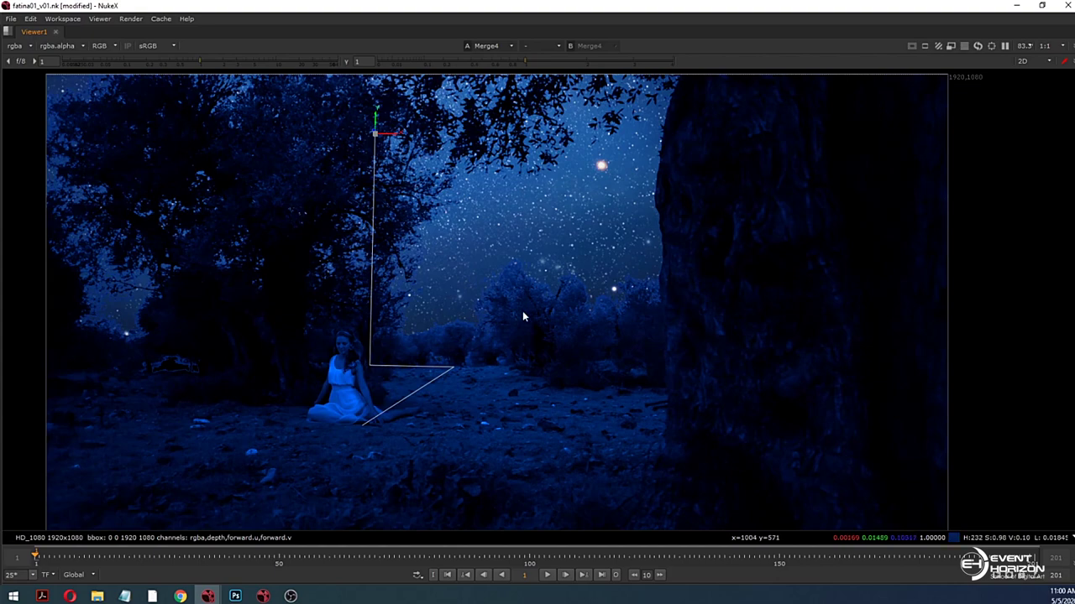
{"action": "scroll", "coordinate": [453, 324], "scroll_direction": "up", "scroll_amount": 3}
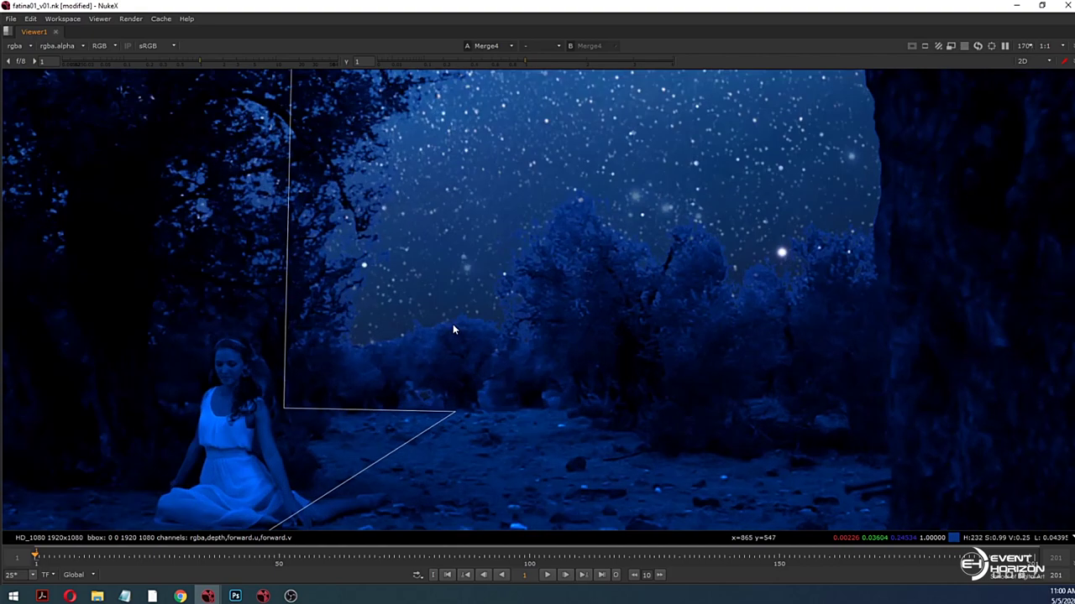
{"action": "key", "text": "space"}
{"action": "scroll", "coordinate": [463, 247], "scroll_direction": "down", "scroll_amount": 2}
{"action": "middle_click_drag", "start_coordinate": [465, 153], "coordinate": [471, 225]}
{"action": "scroll", "coordinate": [460, 186], "scroll_direction": "down", "scroll_amount": 4}
{"action": "middle_click_drag", "start_coordinate": [460, 187], "coordinate": [457, 236]}
{"action": "left_click_drag", "start_coordinate": [426, 116], "coordinate": [422, 130]}
{"action": "scroll", "coordinate": [513, 192], "scroll_direction": "down", "scroll_amount": 2}
{"action": "middle_click_drag", "start_coordinate": [525, 183], "coordinate": [515, 148]}
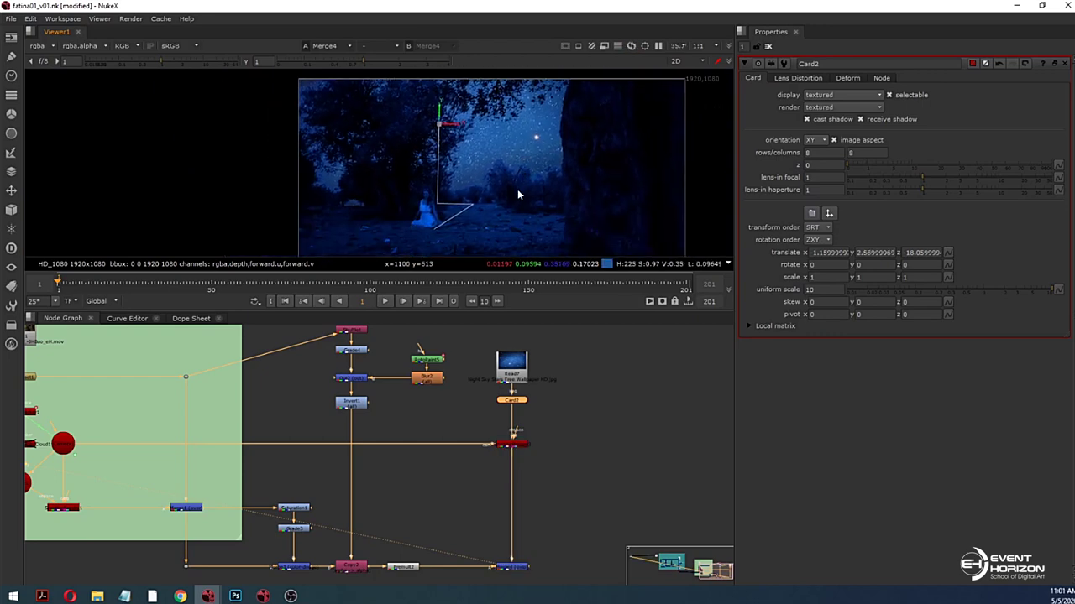
Step: Insert a Grade node between the starry sky image Read7 and its card, and set the gain to 0.6
{"action": "left_click", "coordinate": [566, 407]}
{"action": "middle_click_drag", "start_coordinate": [566, 406], "coordinate": [568, 450]}
{"action": "left_click_drag", "start_coordinate": [518, 412], "coordinate": [517, 377]}
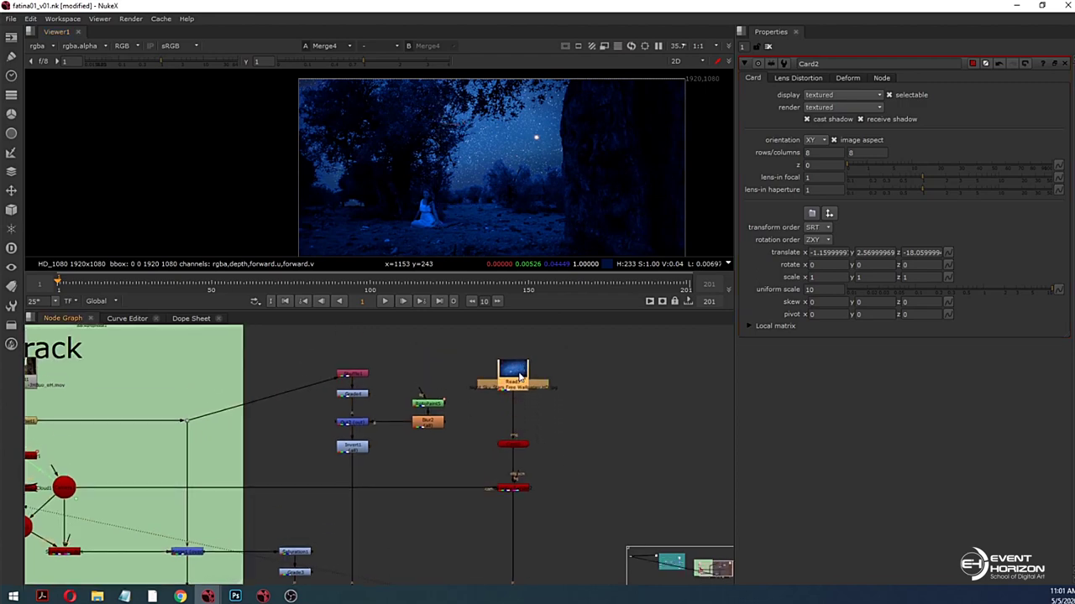
{"action": "key", "text": "g"}
{"action": "left_click", "coordinate": [571, 385]}
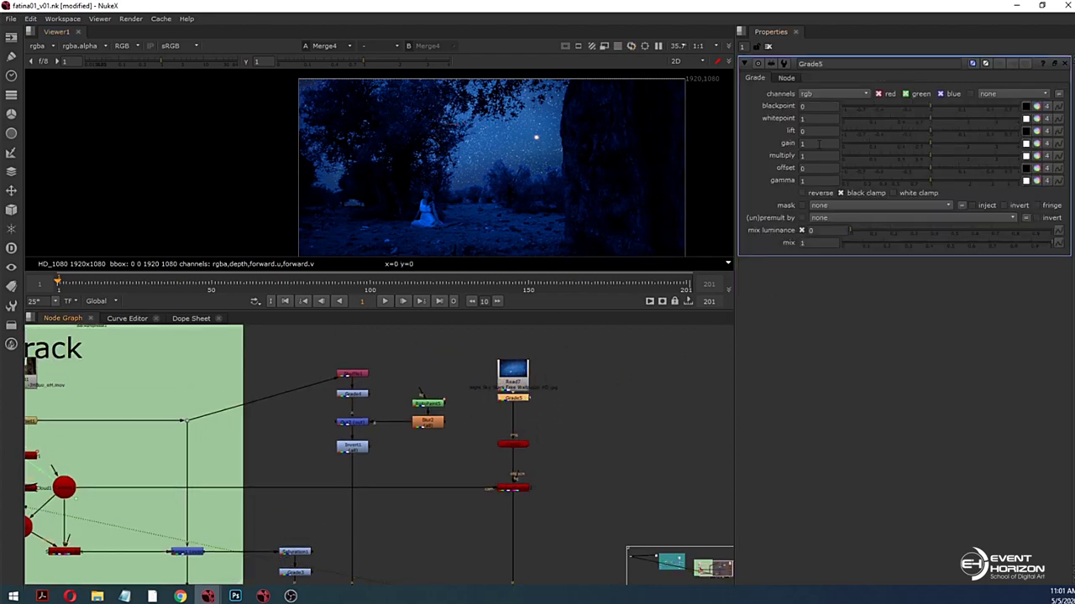
{"action": "left_click", "coordinate": [811, 143]}
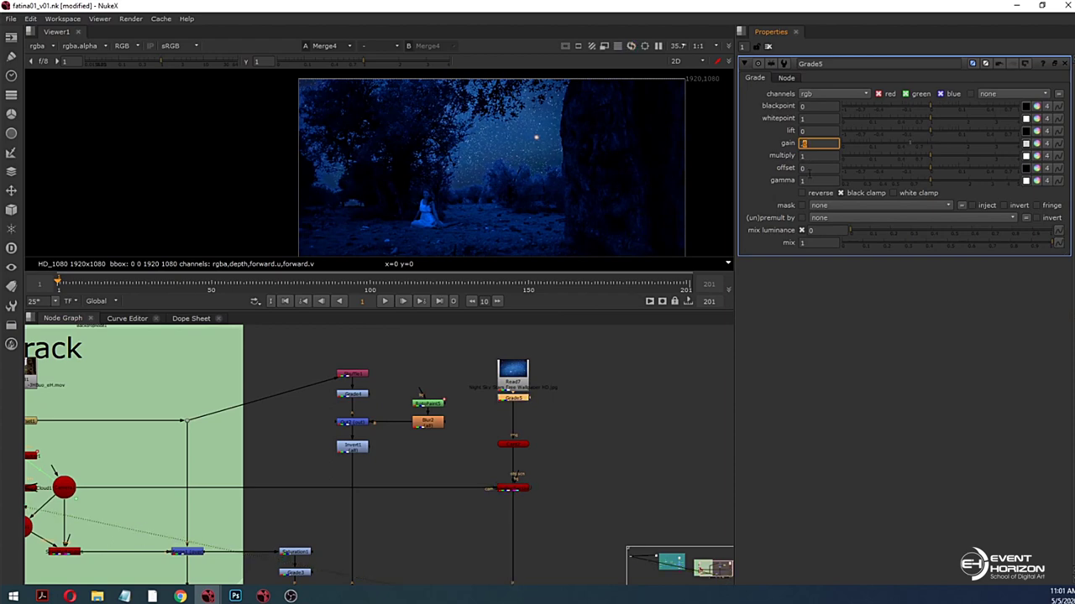
Step: Match the sky to the trees channel by channel, setting Grade5's gain to red 0.47, green 1.08 and blue 1.78
{"action": "scroll", "coordinate": [463, 192], "scroll_direction": "up", "scroll_amount": 5}
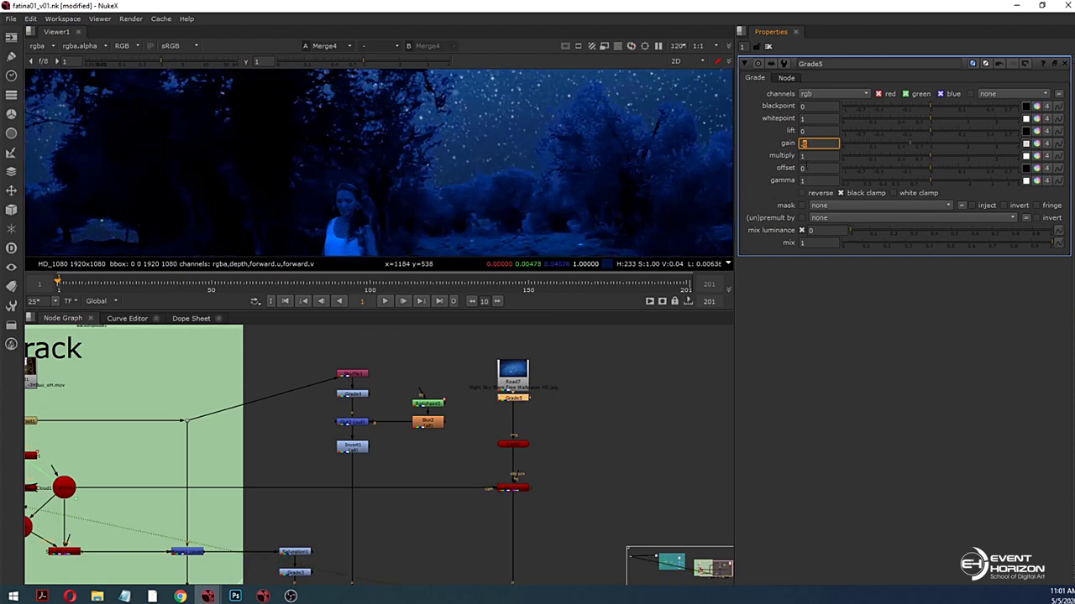
{"action": "scroll", "coordinate": [485, 181], "scroll_direction": "up", "scroll_amount": 4}
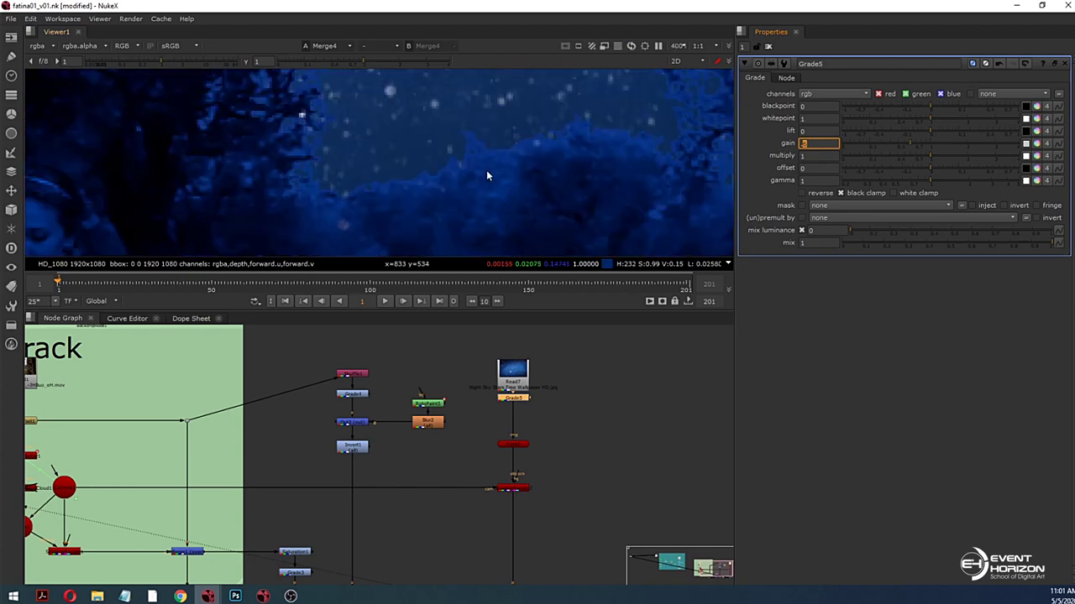
{"action": "key", "text": "r"}
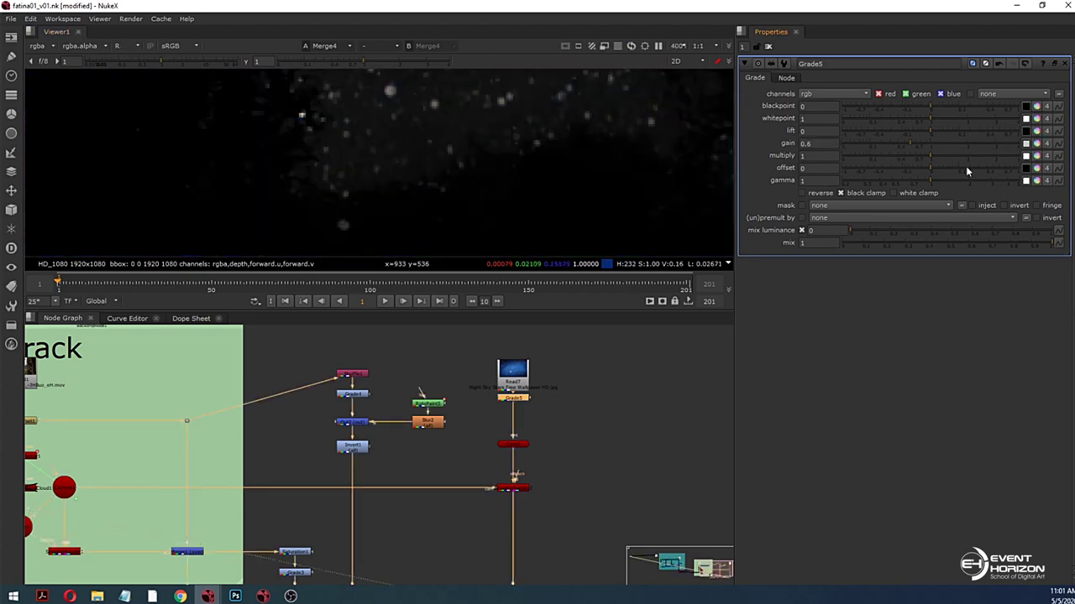
{"action": "left_click", "coordinate": [1037, 144]}
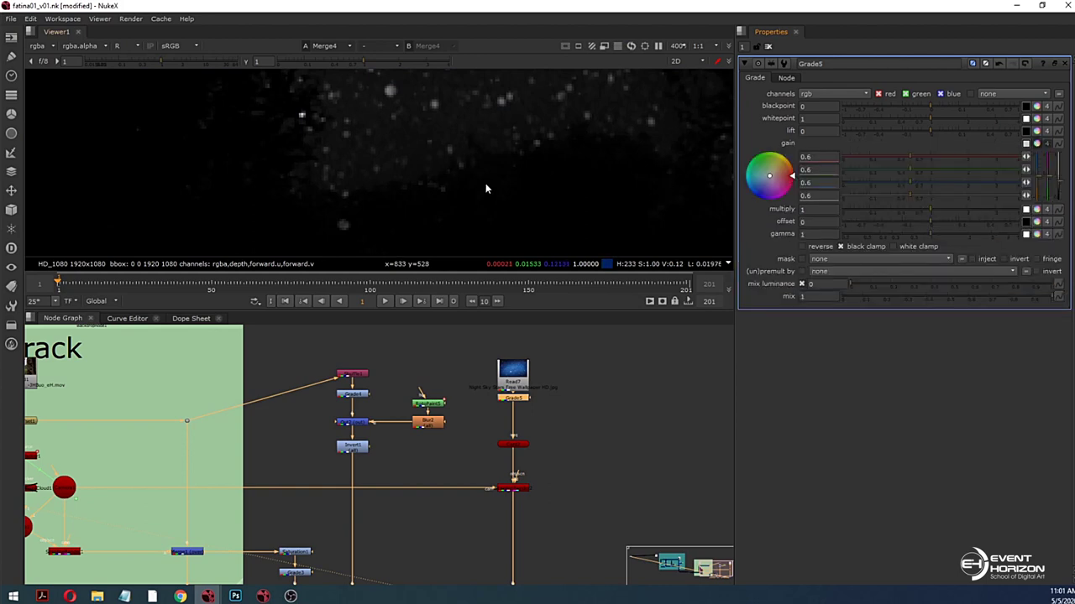
{"action": "left_click_drag", "start_coordinate": [910, 158], "coordinate": [901, 157]}
{"action": "key", "text": "g"}
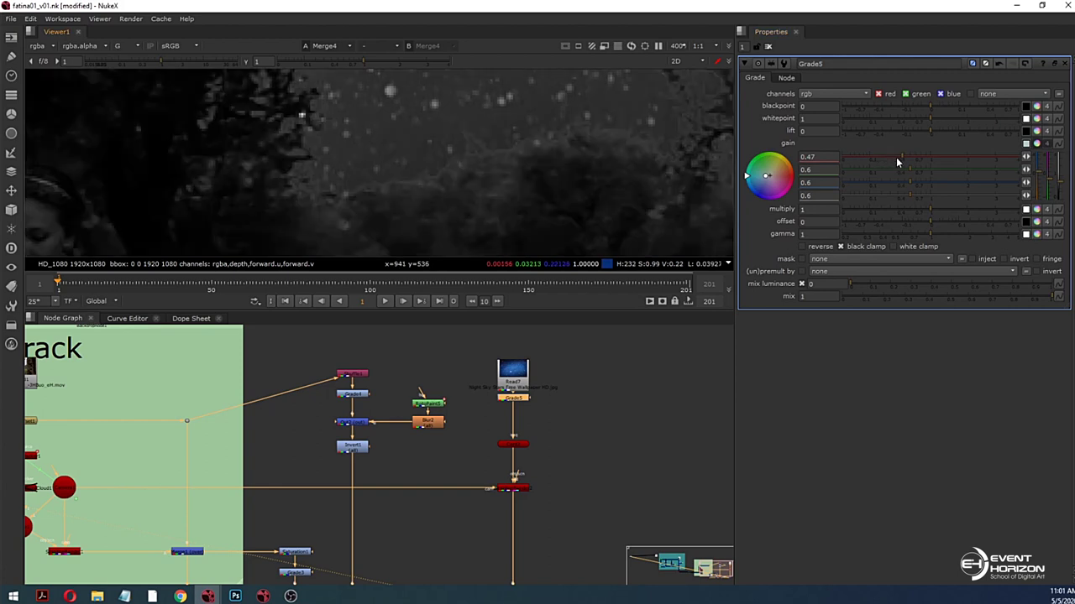
{"action": "left_click_drag", "start_coordinate": [910, 176], "coordinate": [935, 171]}
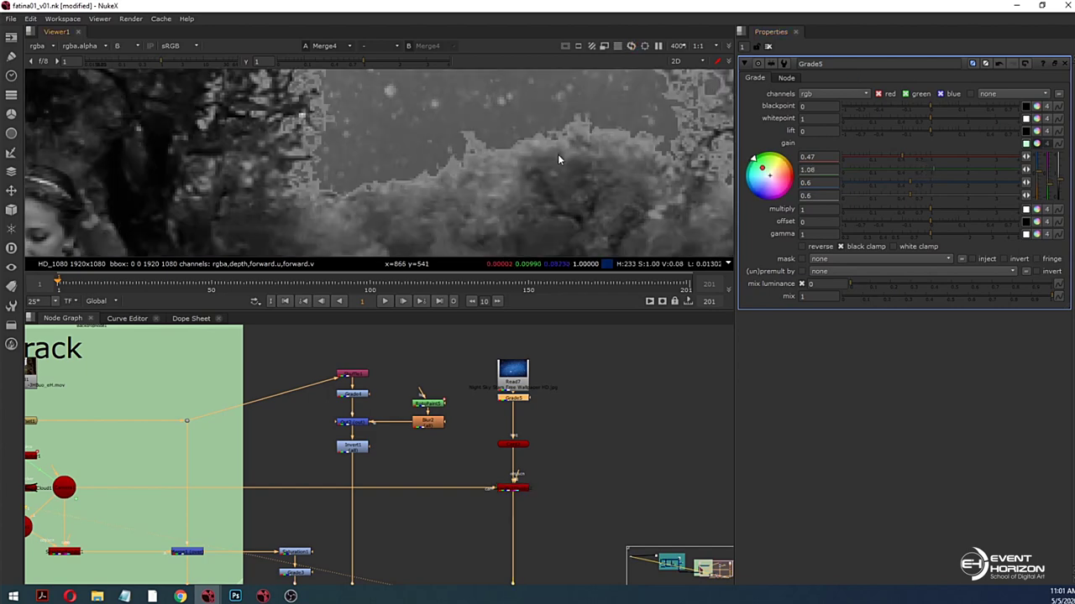
{"action": "left_click_drag", "start_coordinate": [926, 182], "coordinate": [959, 181]}
{"action": "key", "text": "b"}
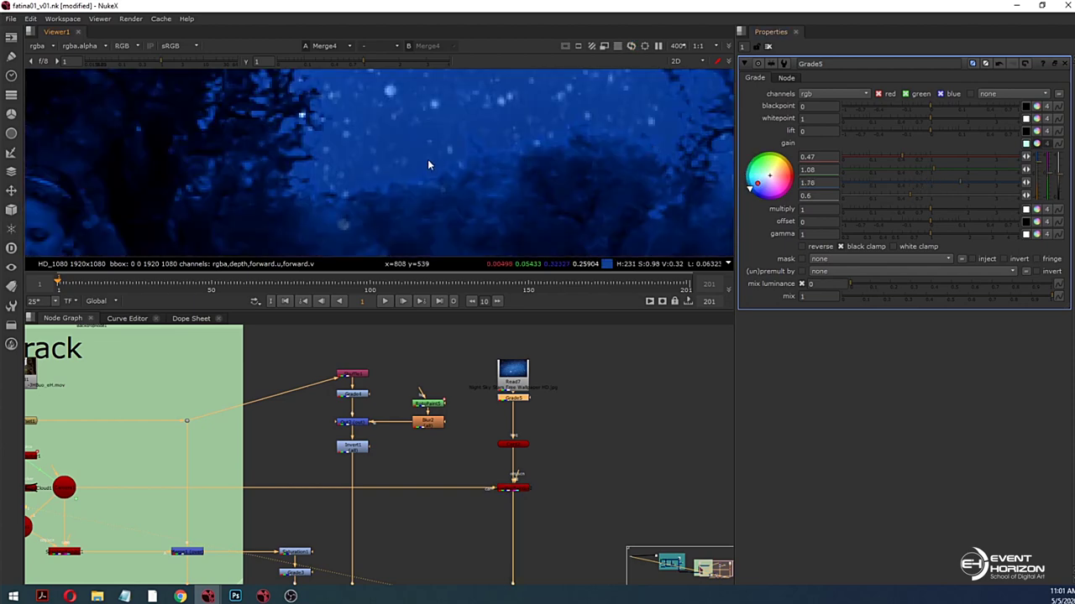
Step: Examine the composite with the regraded sky, comparing close-up and full-frame views of the woman, trees and horizon
{"action": "scroll", "coordinate": [432, 162], "scroll_direction": "down", "scroll_amount": 5}
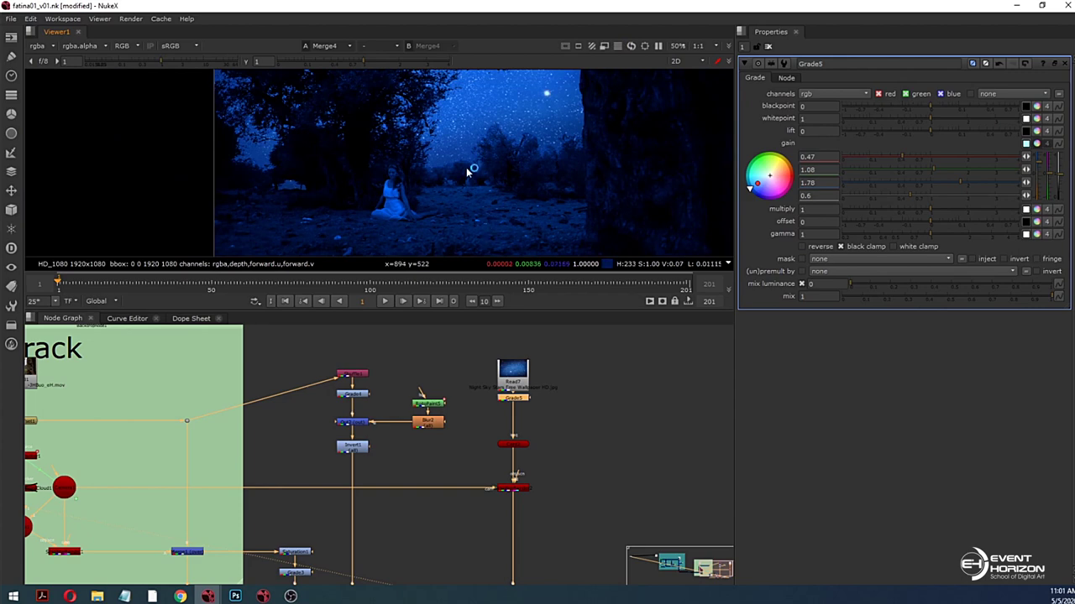
{"action": "scroll", "coordinate": [467, 171], "scroll_direction": "up", "scroll_amount": 2}
{"action": "left_click", "coordinate": [474, 458]}
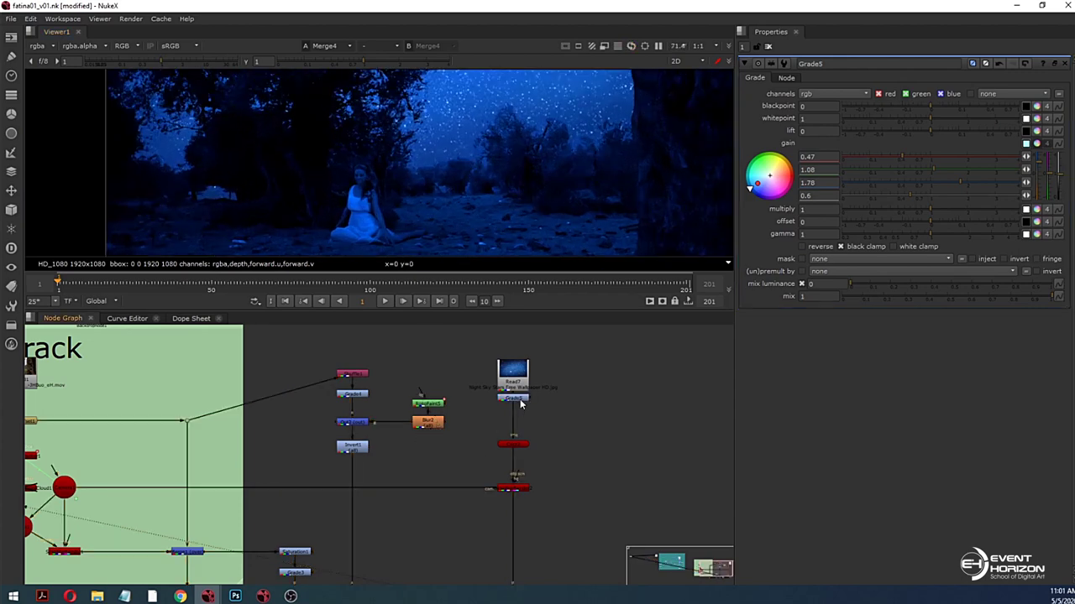
{"action": "left_click", "coordinate": [519, 398]}
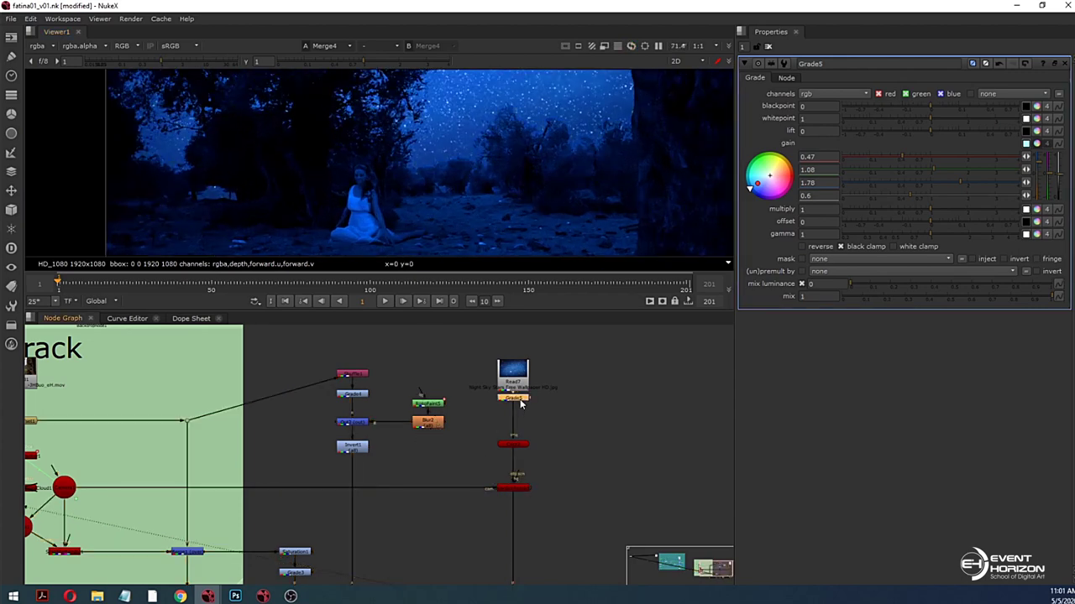
{"action": "scroll", "coordinate": [461, 193], "scroll_direction": "down", "scroll_amount": 3}
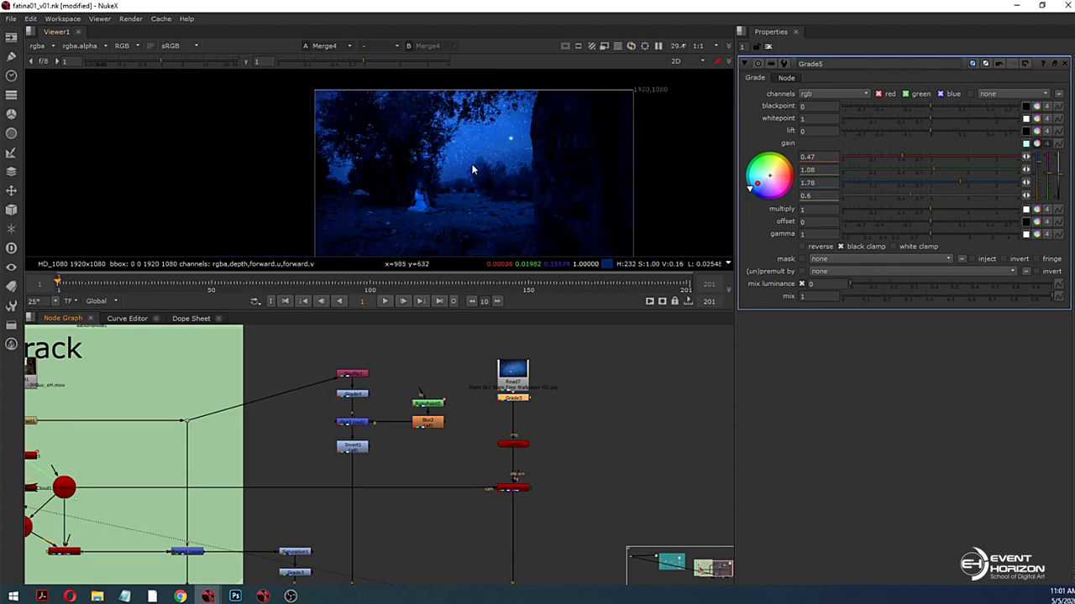
{"action": "scroll", "coordinate": [484, 181], "scroll_direction": "up", "scroll_amount": 3}
{"action": "scroll", "coordinate": [470, 202], "scroll_direction": "down", "scroll_amount": 3}
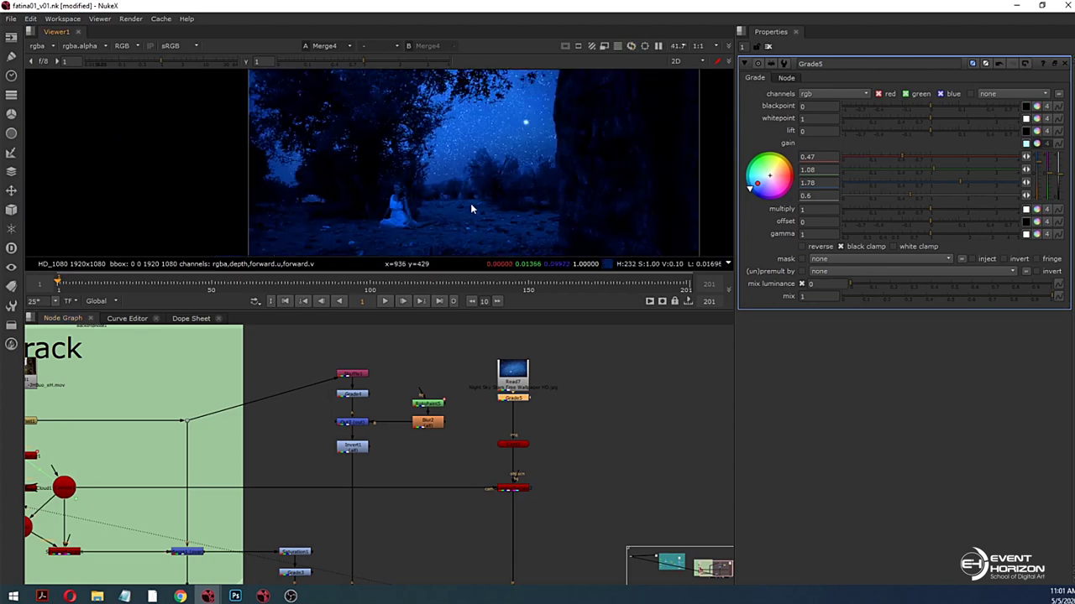
{"action": "middle_click_drag", "start_coordinate": [483, 199], "coordinate": [471, 187]}
{"action": "scroll", "coordinate": [452, 192], "scroll_direction": "up", "scroll_amount": 4}
{"action": "scroll", "coordinate": [450, 197], "scroll_direction": "up", "scroll_amount": 1}
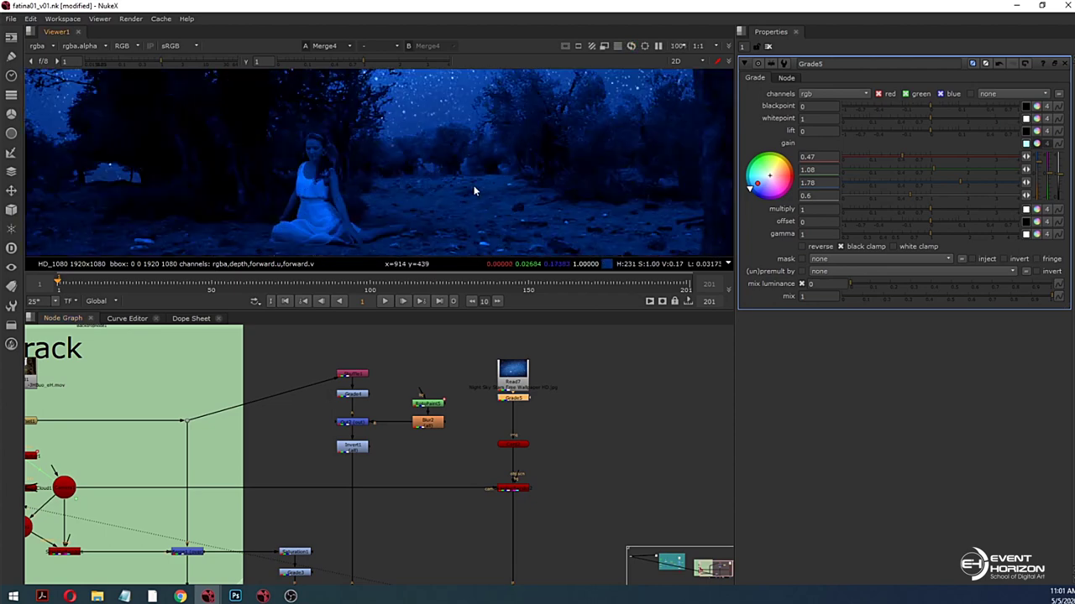
{"action": "scroll", "coordinate": [495, 193], "scroll_direction": "down", "scroll_amount": 3}
{"action": "scroll", "coordinate": [477, 190], "scroll_direction": "up", "scroll_amount": 4}
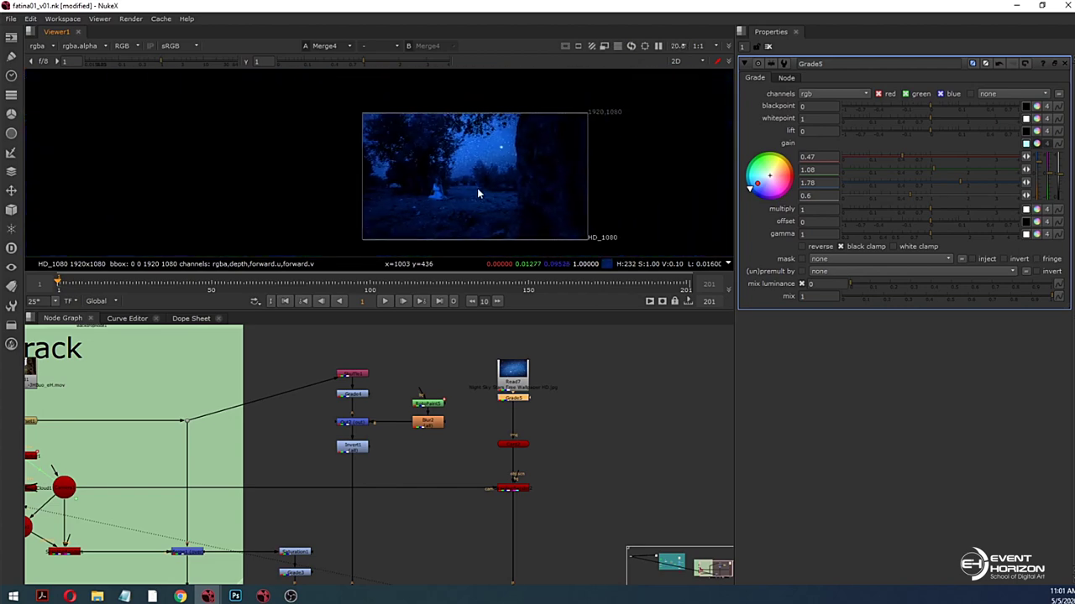
{"action": "scroll", "coordinate": [470, 187], "scroll_direction": "down", "scroll_amount": 2}
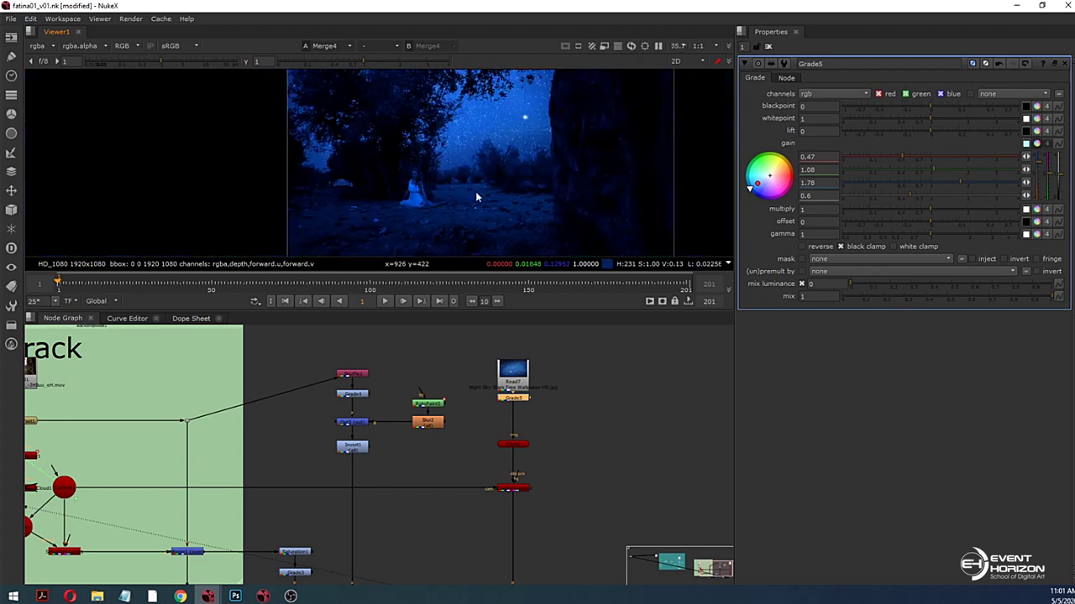
{"action": "scroll", "coordinate": [496, 178], "scroll_direction": "up", "scroll_amount": 2}
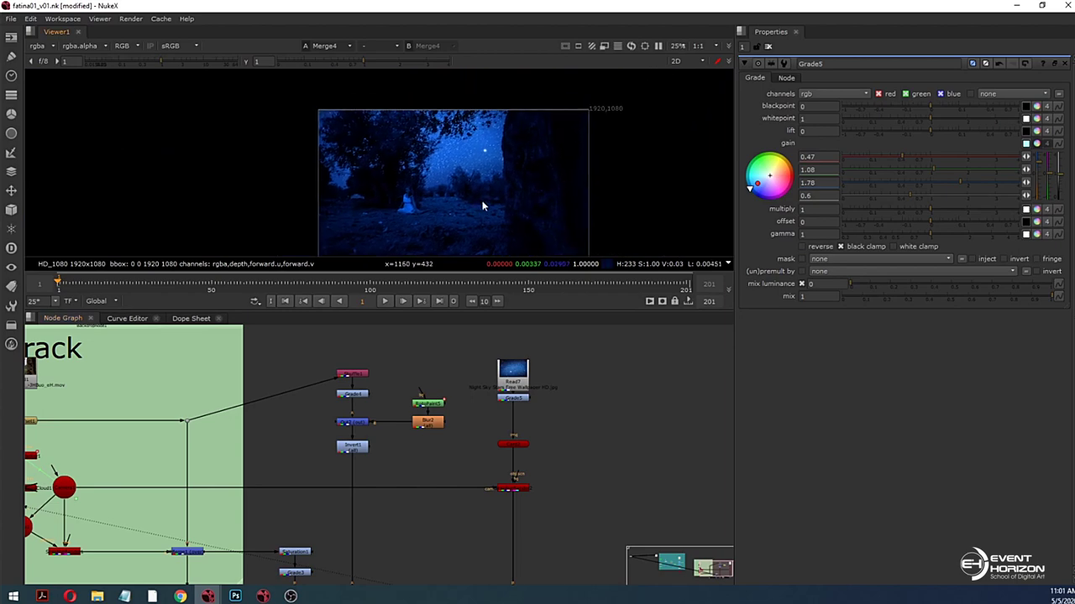
{"action": "scroll", "coordinate": [456, 172], "scroll_direction": "down", "scroll_amount": 2}
{"action": "scroll", "coordinate": [455, 172], "scroll_direction": "down", "scroll_amount": 1}
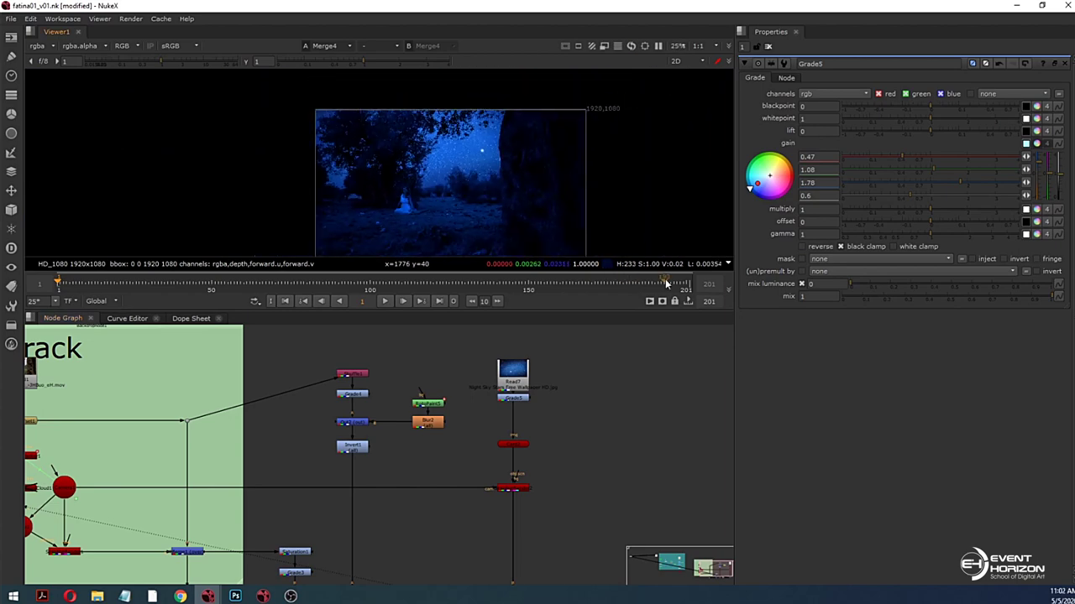
Step: Check the composite at frame 200, and return to frame 3 near the start of the shot
{"action": "scroll", "coordinate": [501, 197], "scroll_direction": "up", "scroll_amount": 2}
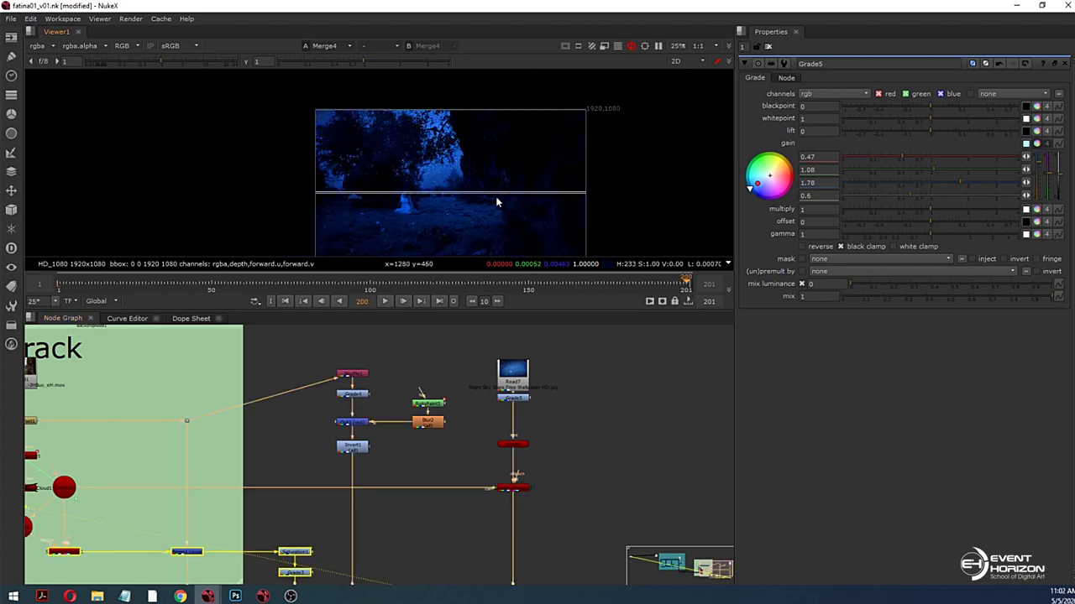
{"action": "scroll", "coordinate": [421, 188], "scroll_direction": "up", "scroll_amount": 1}
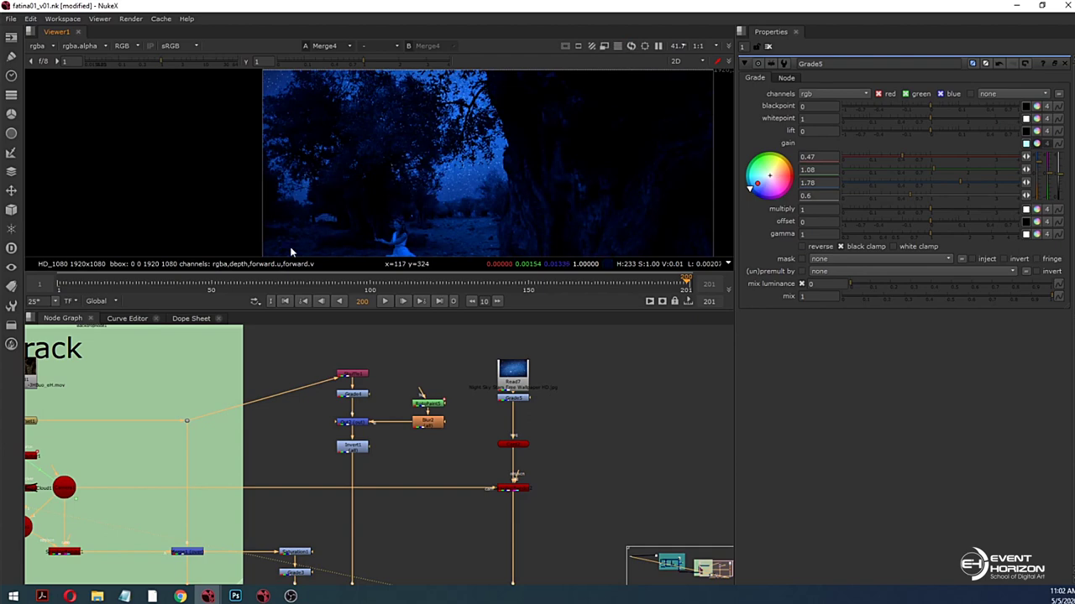
{"action": "left_click", "coordinate": [58, 283]}
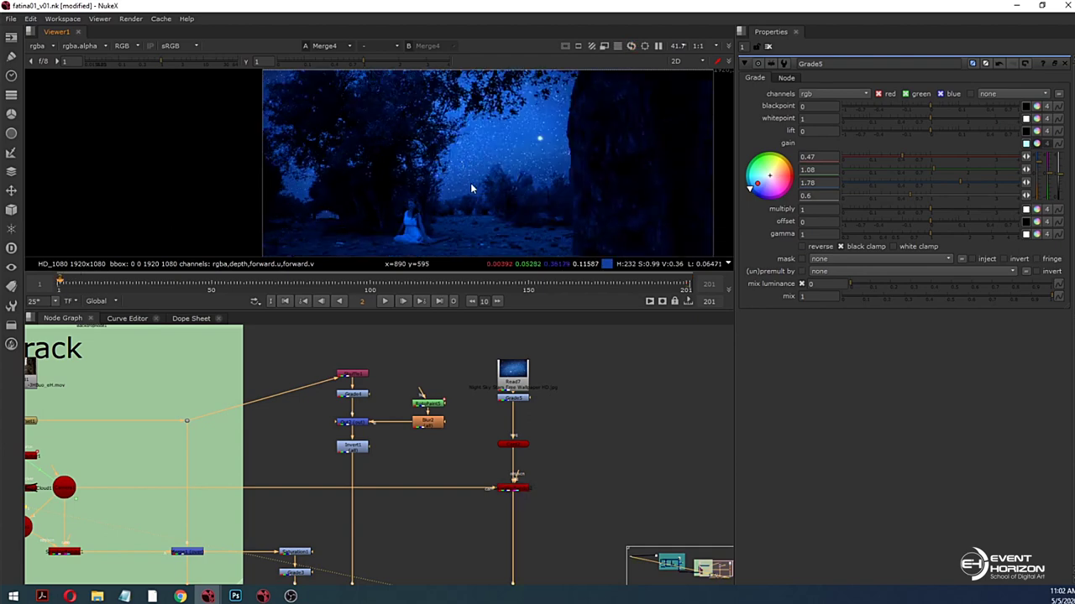
{"action": "scroll", "coordinate": [494, 186], "scroll_direction": "down", "scroll_amount": 2}
{"action": "middle_click_drag", "start_coordinate": [494, 186], "coordinate": [456, 156]}
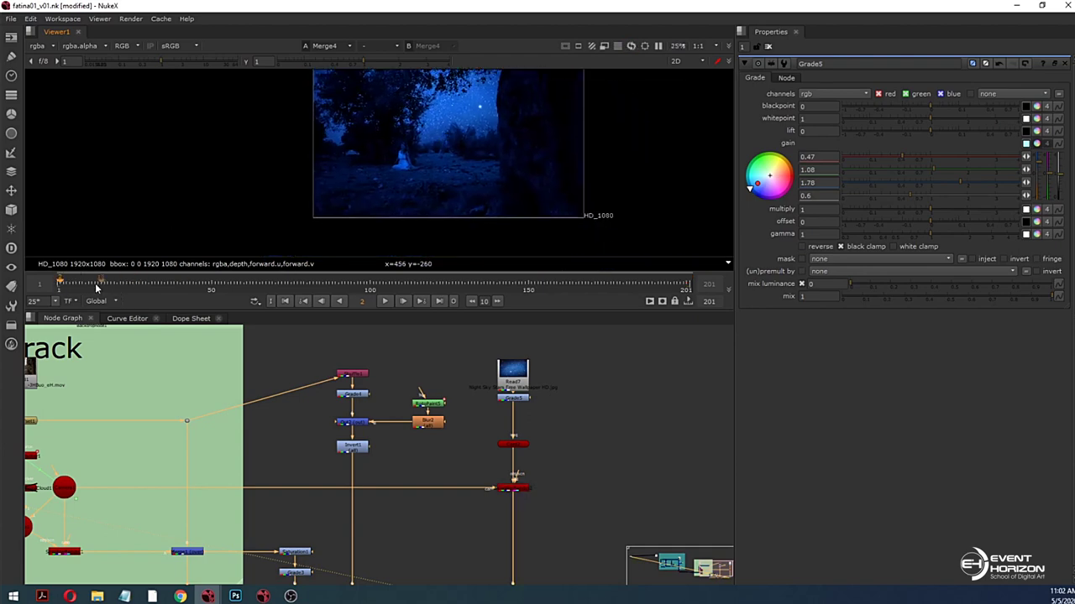
{"action": "left_click", "coordinate": [63, 286]}
Step: Open Merge4's properties and check the merged composite
{"action": "middle_click_drag", "start_coordinate": [502, 493], "coordinate": [495, 399]}
{"action": "double_click", "coordinate": [515, 518]}
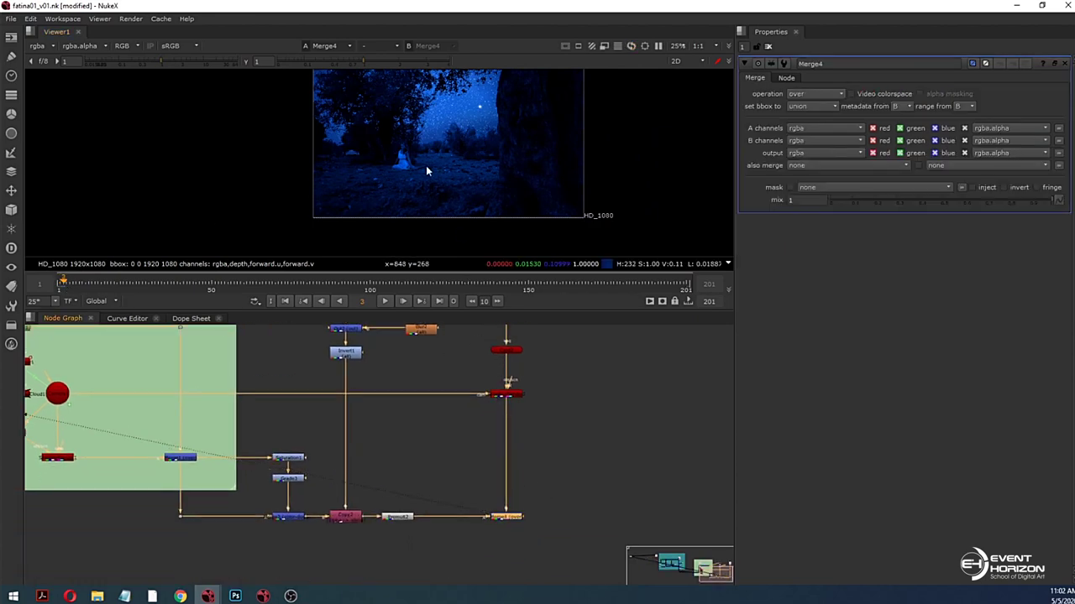
{"action": "scroll", "coordinate": [426, 168], "scroll_direction": "up", "scroll_amount": 2}
{"action": "scroll", "coordinate": [426, 171], "scroll_direction": "down", "scroll_amount": 2}
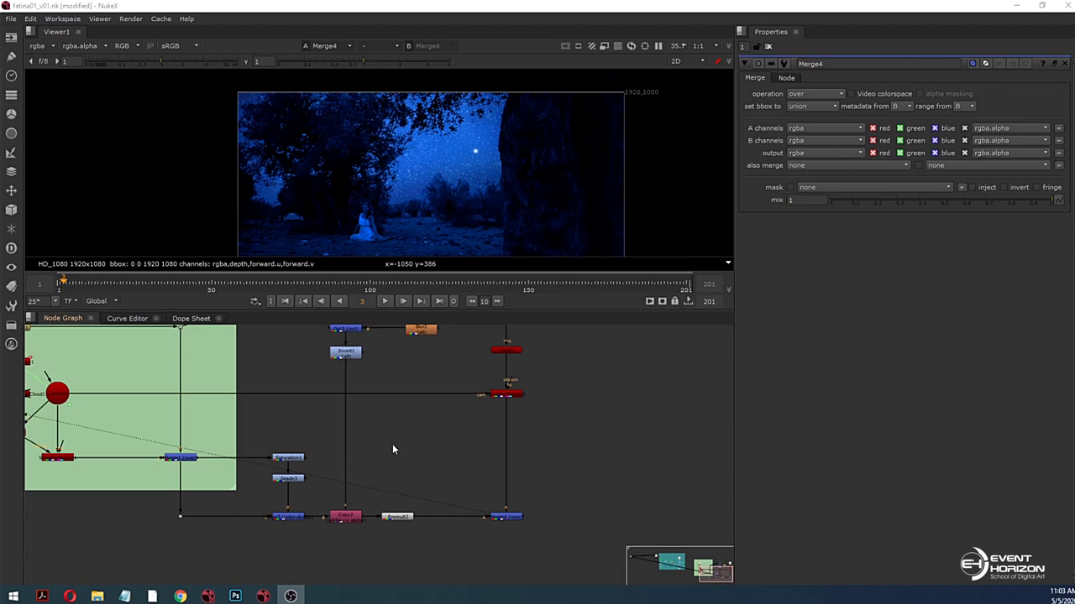
Step: Inspect the leaf edges against the sky in the composite, and view Premult2's output for comparison
{"action": "key", "text": "alt+Tab"}
{"action": "scroll", "coordinate": [388, 172], "scroll_direction": "up", "scroll_amount": 2}
{"action": "left_click", "coordinate": [425, 435]}
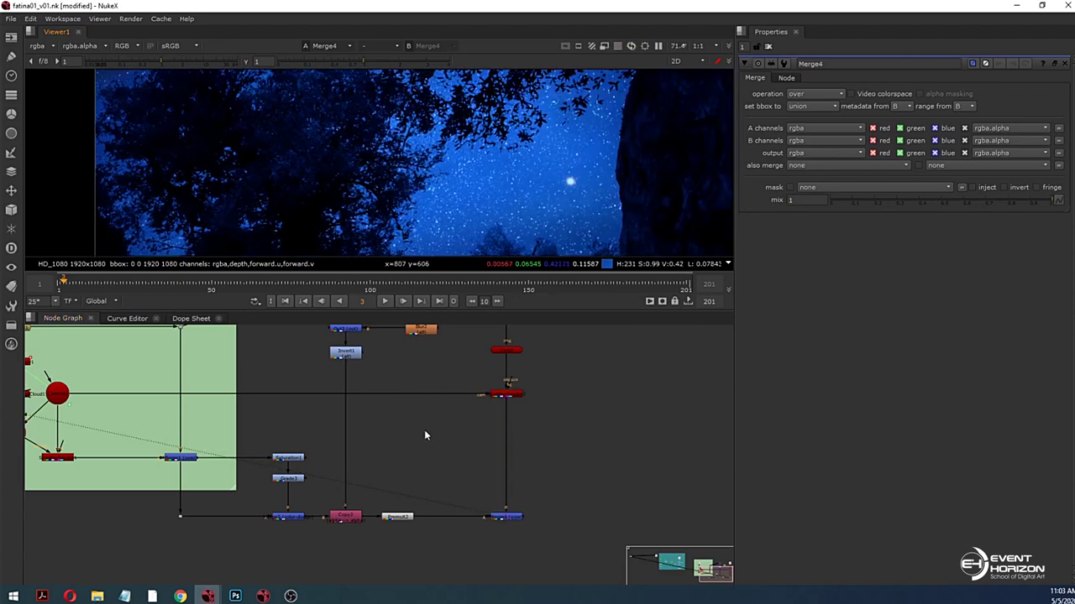
{"action": "middle_click_drag", "start_coordinate": [428, 437], "coordinate": [436, 445]}
{"action": "left_click", "coordinate": [405, 524]}
{"action": "key", "text": "1"}
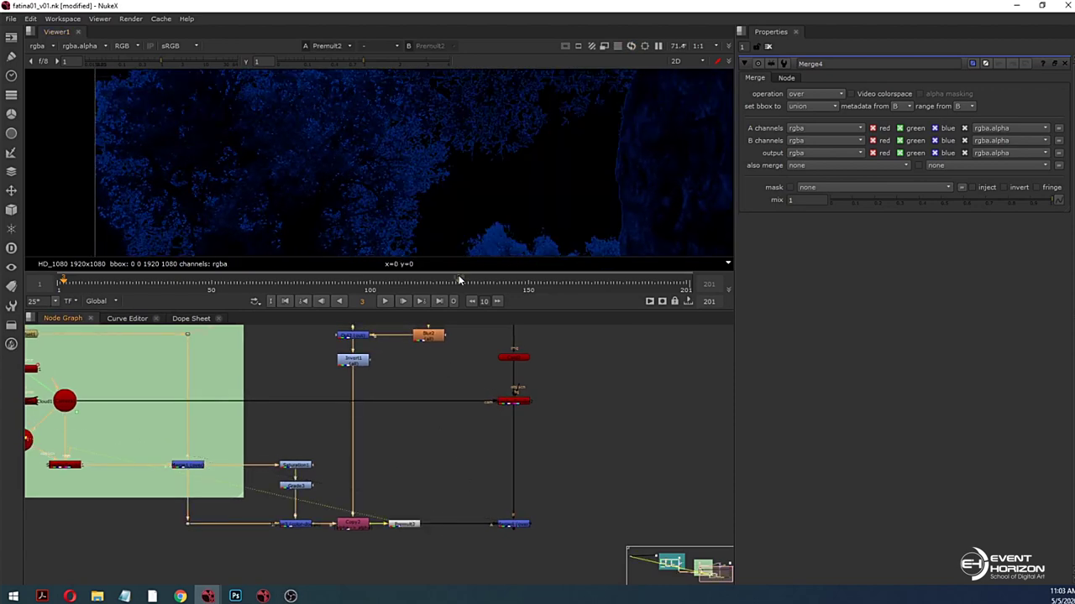
Step: Add a LightWrap node on the connection between Premult2 and Merge4
{"action": "scroll", "coordinate": [448, 212], "scroll_direction": "down", "scroll_amount": 2}
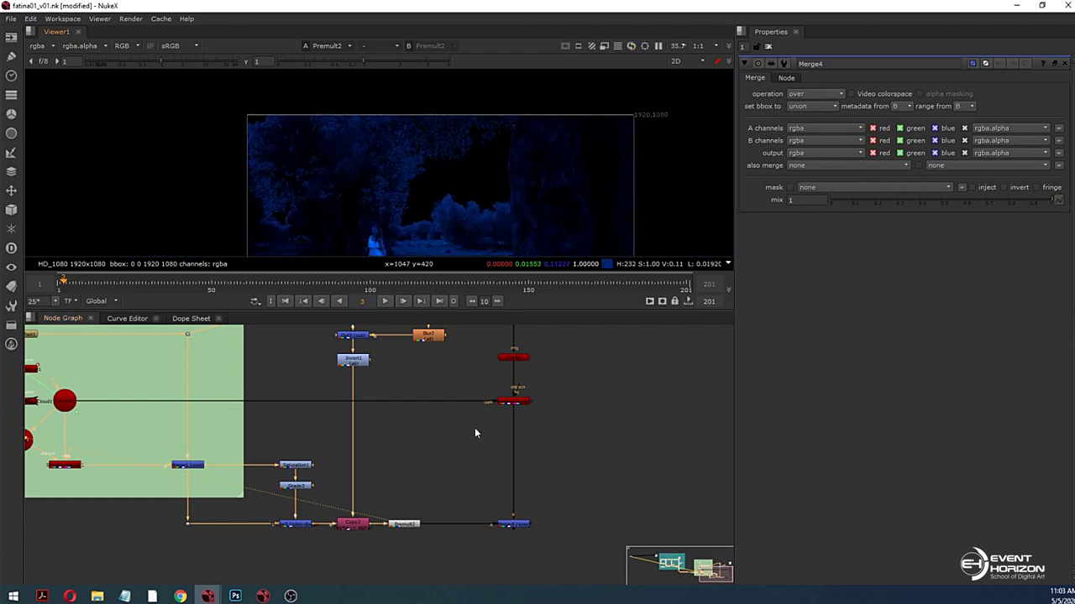
{"action": "scroll", "coordinate": [475, 433], "scroll_direction": "down", "scroll_amount": 3}
{"action": "left_click_drag", "start_coordinate": [537, 350], "coordinate": [508, 517]}
{"action": "left_click", "coordinate": [491, 504]}
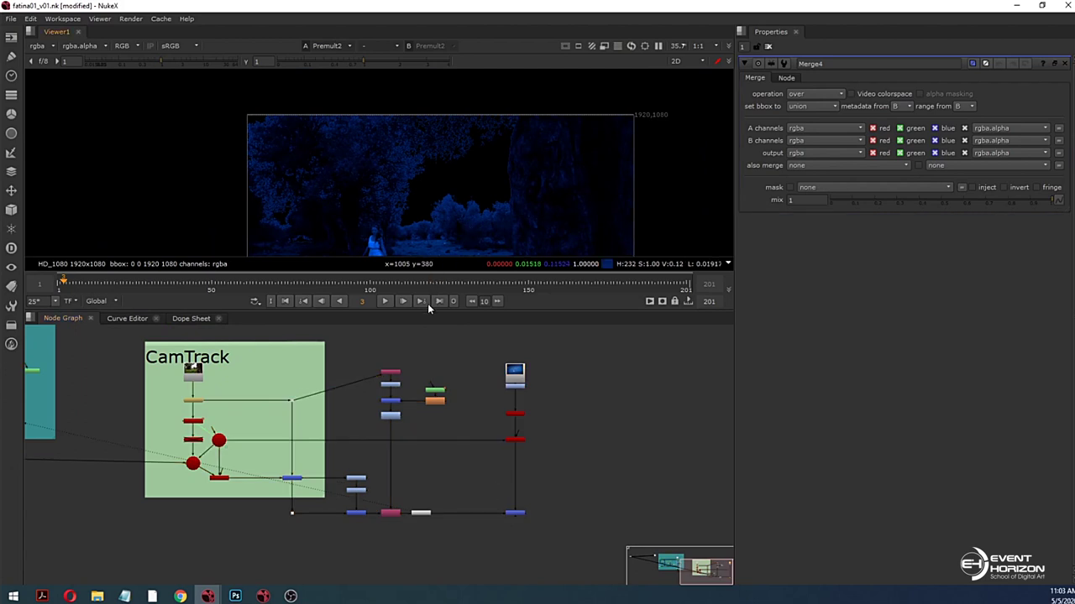
{"action": "left_click_drag", "start_coordinate": [427, 311], "coordinate": [426, 356]}
{"action": "scroll", "coordinate": [424, 220], "scroll_direction": "up", "scroll_amount": 3}
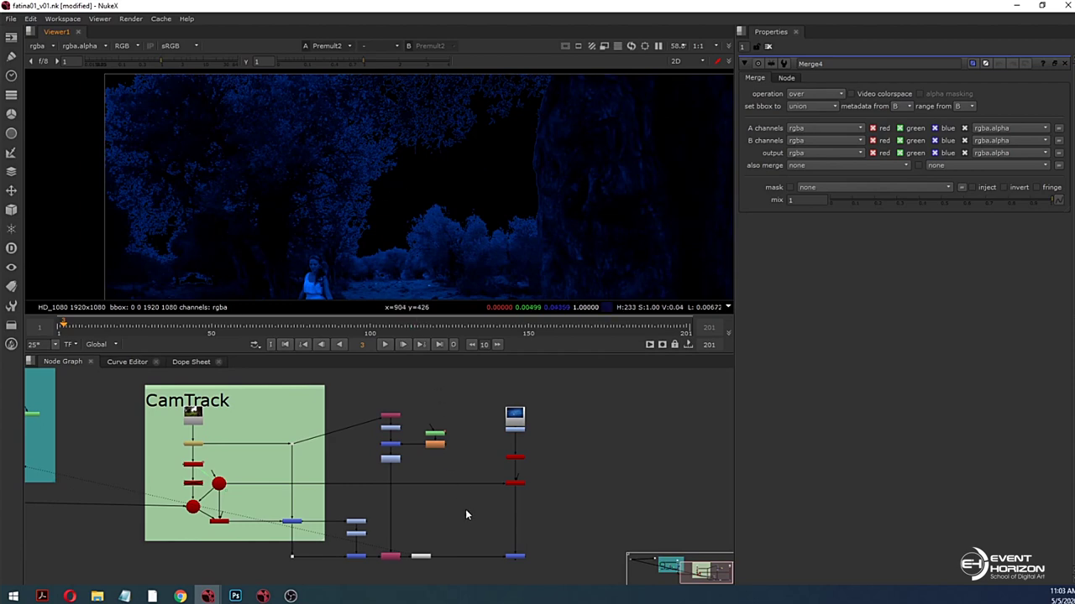
{"action": "middle_click_drag", "start_coordinate": [475, 539], "coordinate": [463, 488]}
{"action": "scroll", "coordinate": [453, 468], "scroll_direction": "up", "scroll_amount": 2}
{"action": "key", "text": "Tab"}
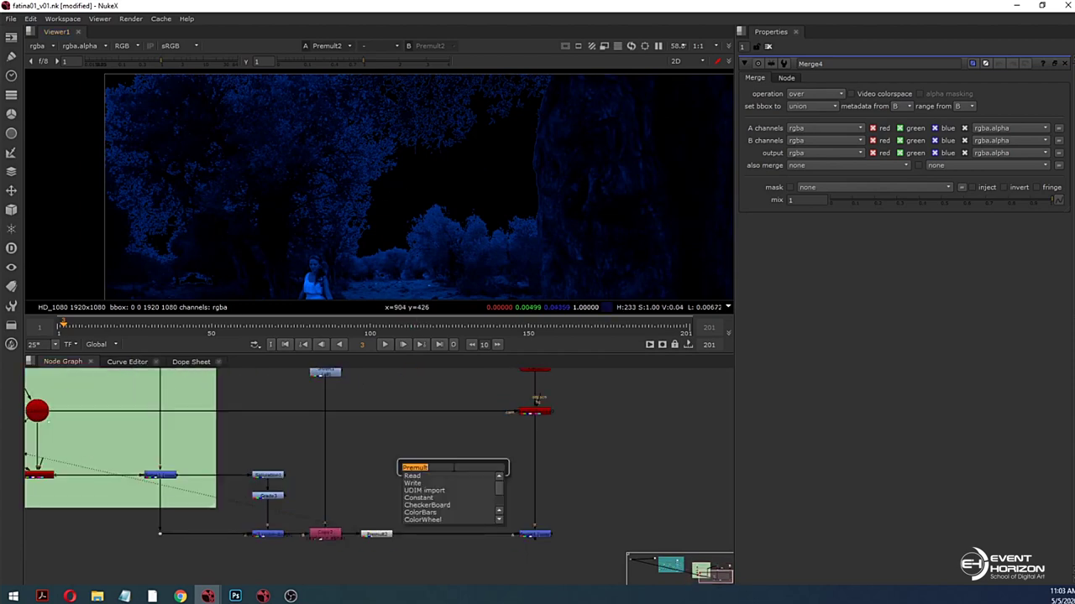
{"action": "type", "text": "light"}
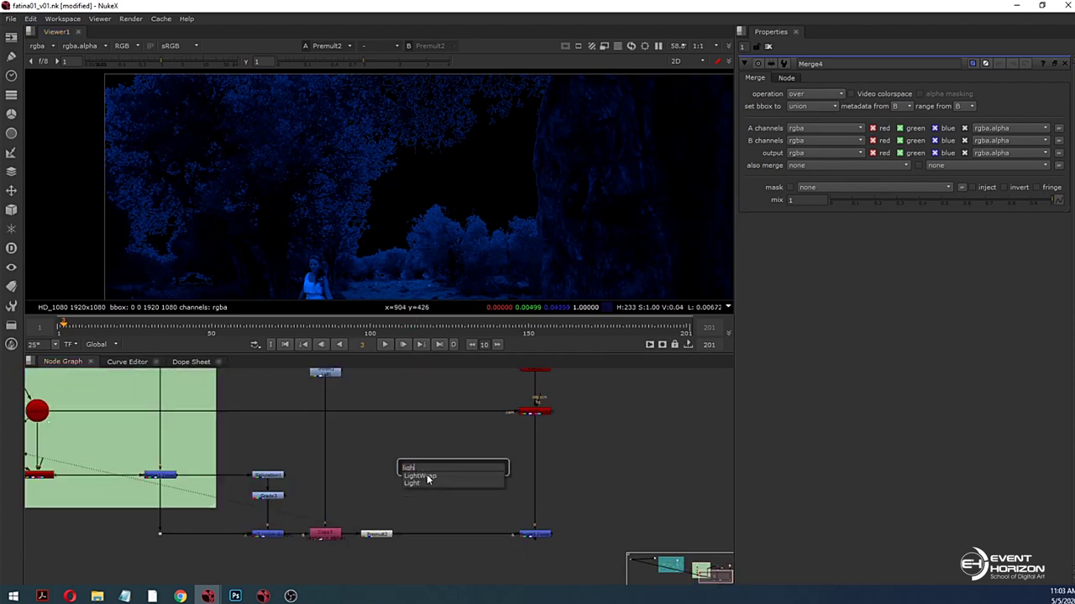
{"action": "left_click", "coordinate": [424, 476]}
{"action": "left_click_drag", "start_coordinate": [456, 472], "coordinate": [456, 539]}
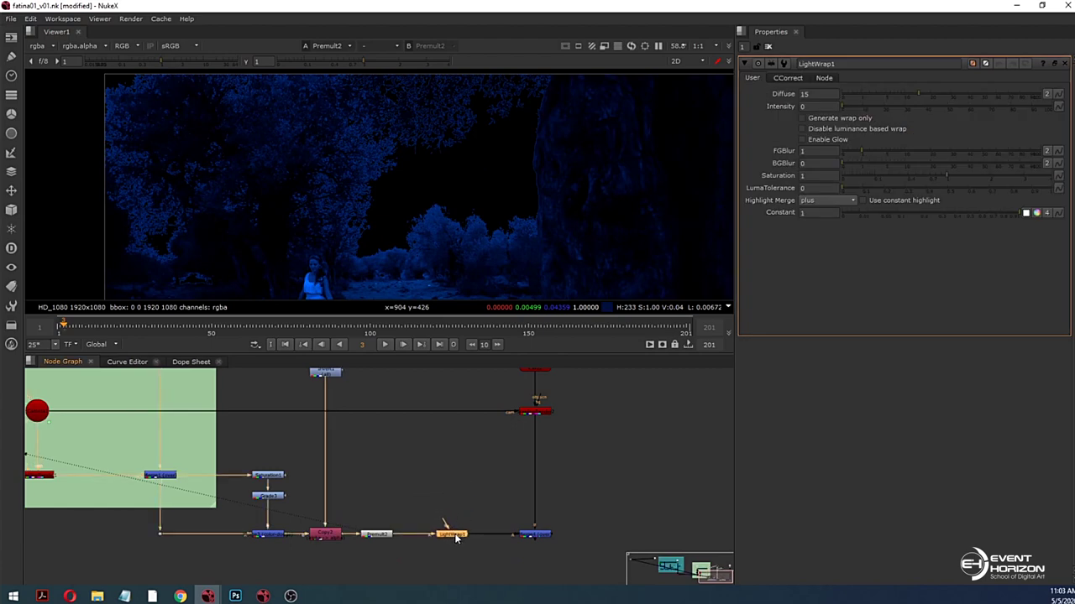
Step: Connect LightWrap1's free input to the ScanlineRender sky output, routing the connection squarely with two dots
{"action": "left_click", "coordinate": [539, 414]}
{"action": "key", "text": "1"}
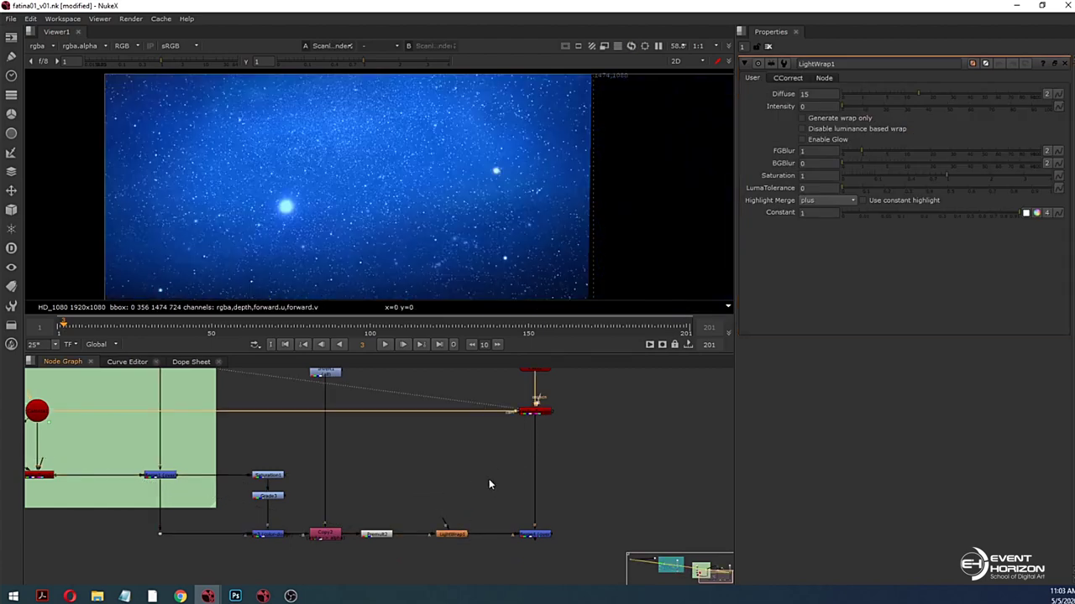
{"action": "left_click_drag", "start_coordinate": [444, 520], "coordinate": [535, 469]}
{"action": "left_click_drag", "start_coordinate": [493, 504], "coordinate": [459, 466], "text": "ctrl"}
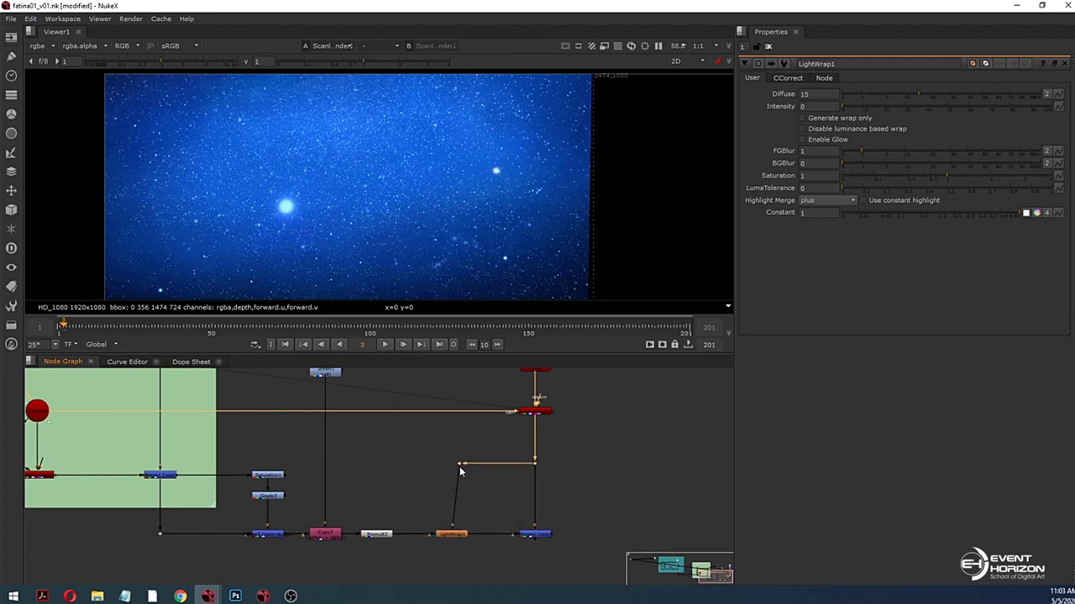
{"action": "left_click", "coordinate": [476, 513]}
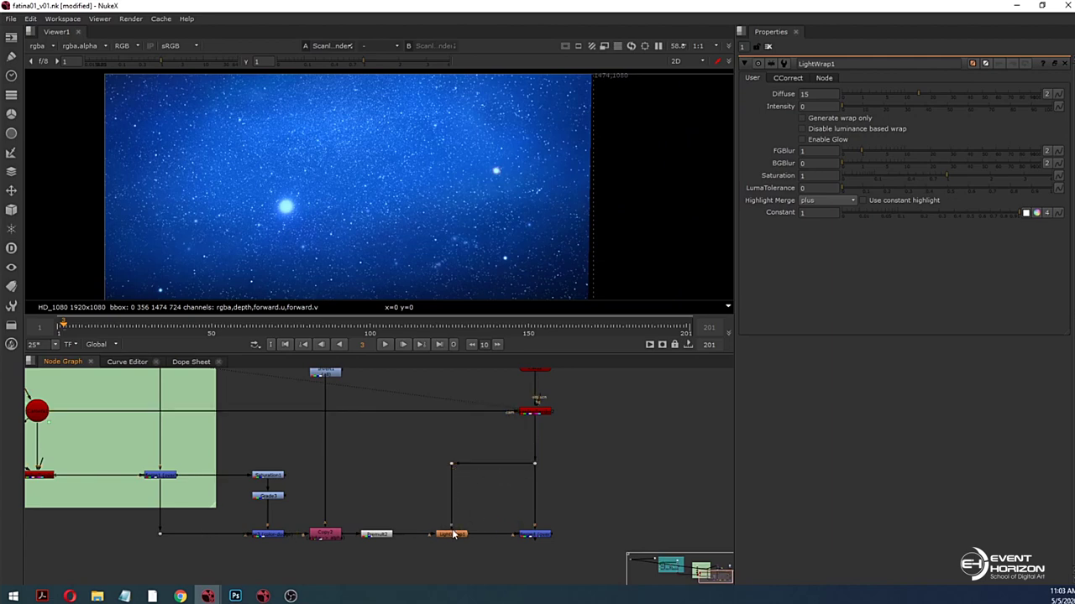
Step: View LightWrap1's output and inspect the leaf edges around the sky opening
{"action": "left_click", "coordinate": [452, 535]}
{"action": "key", "text": "1"}
{"action": "scroll", "coordinate": [432, 247], "scroll_direction": "down", "scroll_amount": 3}
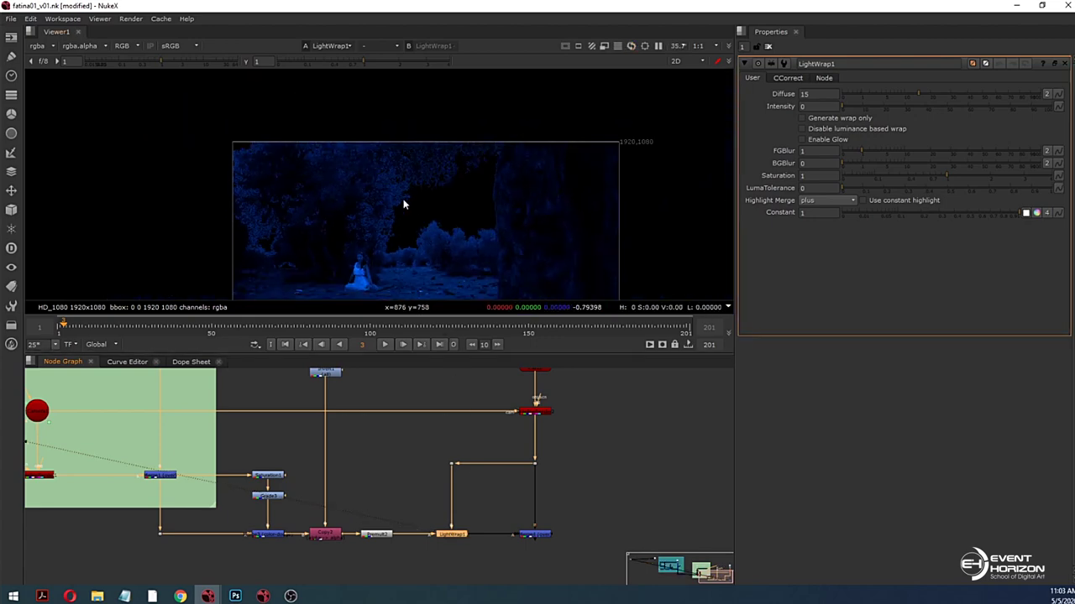
{"action": "scroll", "coordinate": [415, 208], "scroll_direction": "up", "scroll_amount": 2}
{"action": "scroll", "coordinate": [415, 208], "scroll_direction": "up", "scroll_amount": 3}
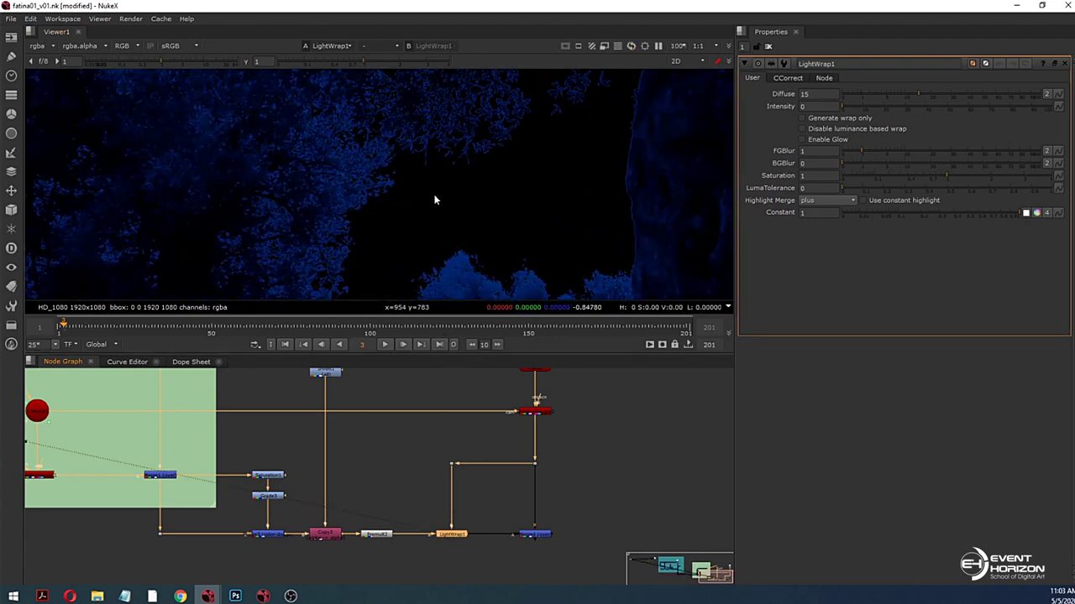
{"action": "left_click_drag", "start_coordinate": [415, 185], "coordinate": [464, 222], "text": "ctrl+shift"}
Step: View the rendered starry sky at the dot feeding the light wrap
{"action": "left_click", "coordinate": [535, 462]}
{"action": "key", "text": "1"}
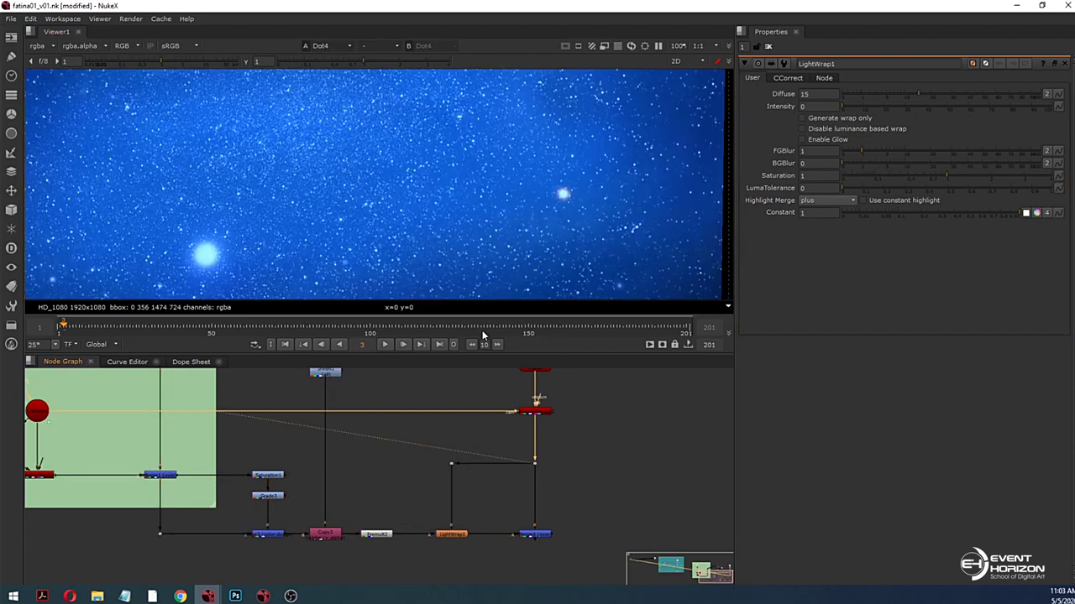
{"action": "scroll", "coordinate": [452, 244], "scroll_direction": "down", "scroll_amount": 4}
{"action": "middle_click_drag", "start_coordinate": [477, 252], "coordinate": [478, 221]}
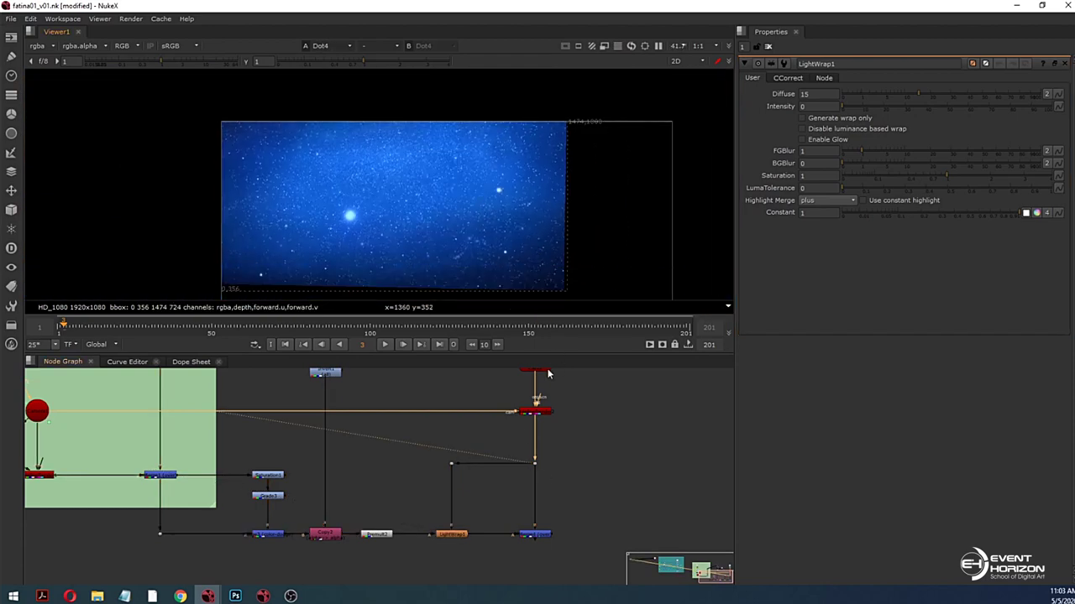
Step: View LightWrap1's output, turn on Generate wrap only, and set its Intensity to 20
{"action": "left_click", "coordinate": [590, 453]}
{"action": "middle_click_drag", "start_coordinate": [586, 468], "coordinate": [594, 454]}
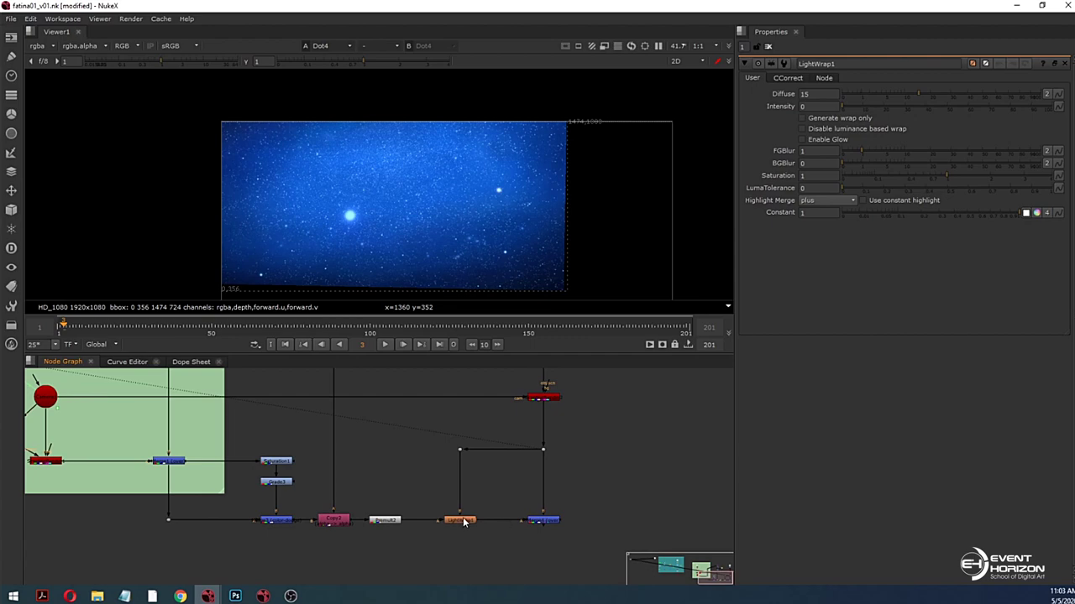
{"action": "left_click", "coordinate": [463, 521]}
{"action": "key", "text": "1"}
{"action": "scroll", "coordinate": [415, 206], "scroll_direction": "up", "scroll_amount": 3}
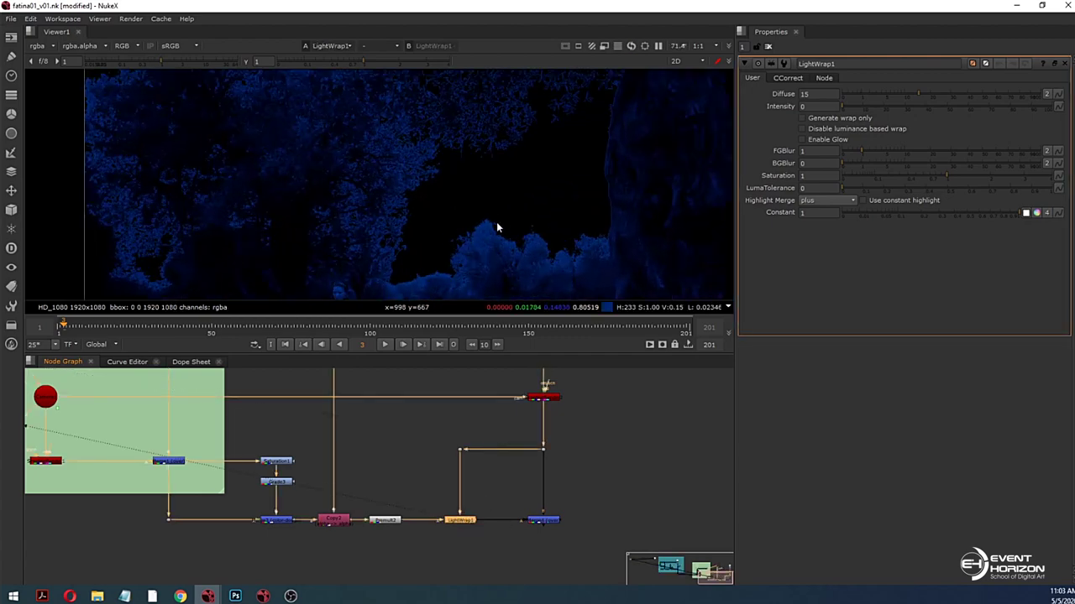
{"action": "left_click_drag", "start_coordinate": [469, 356], "coordinate": [471, 404]}
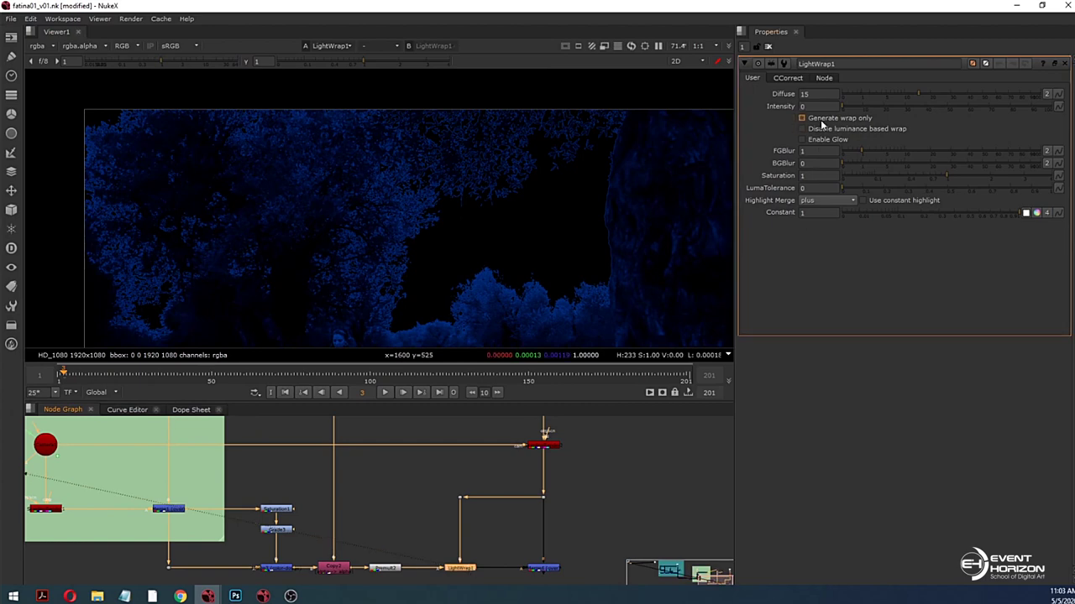
{"action": "left_click", "coordinate": [801, 118]}
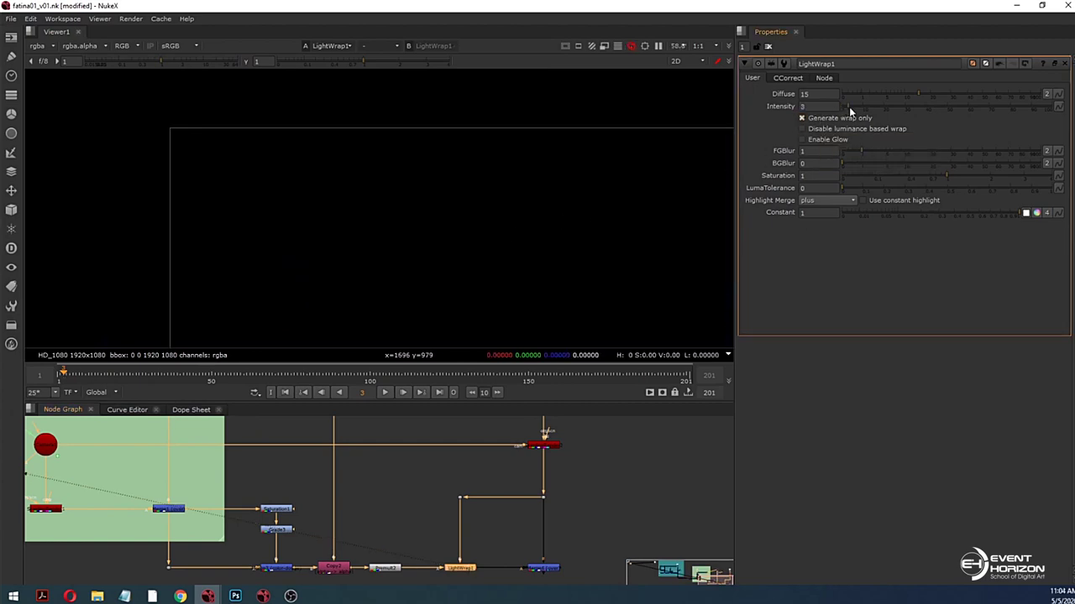
{"action": "left_click_drag", "start_coordinate": [849, 106], "coordinate": [883, 107]}
{"action": "scroll", "coordinate": [465, 225], "scroll_direction": "down", "scroll_amount": 1}
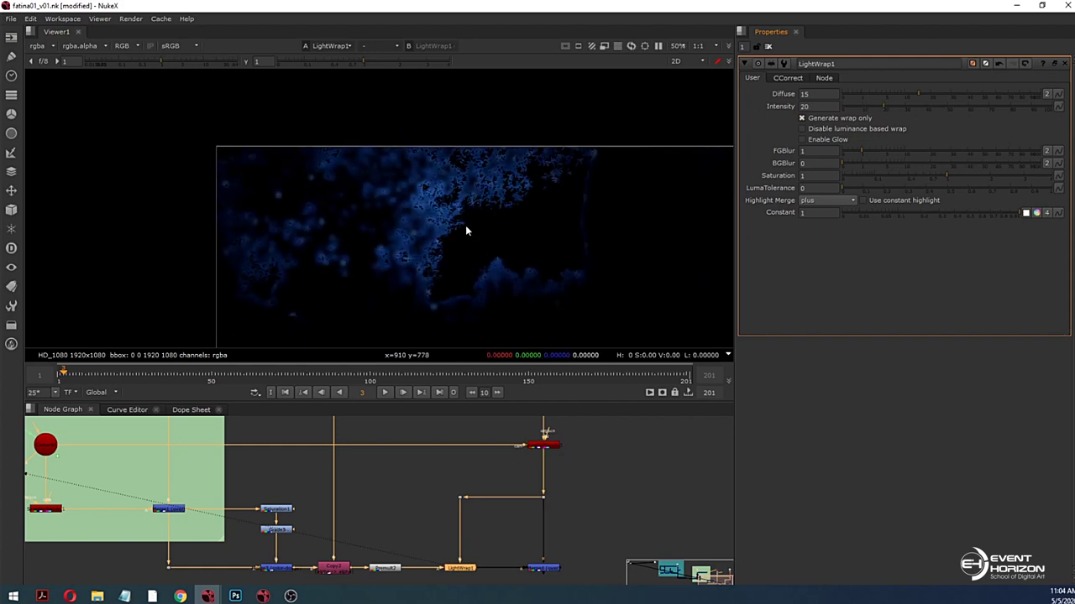
Step: Inspect the isolated wrap along the leaves, and turn off Generate wrap only
{"action": "scroll", "coordinate": [463, 227], "scroll_direction": "up", "scroll_amount": 5}
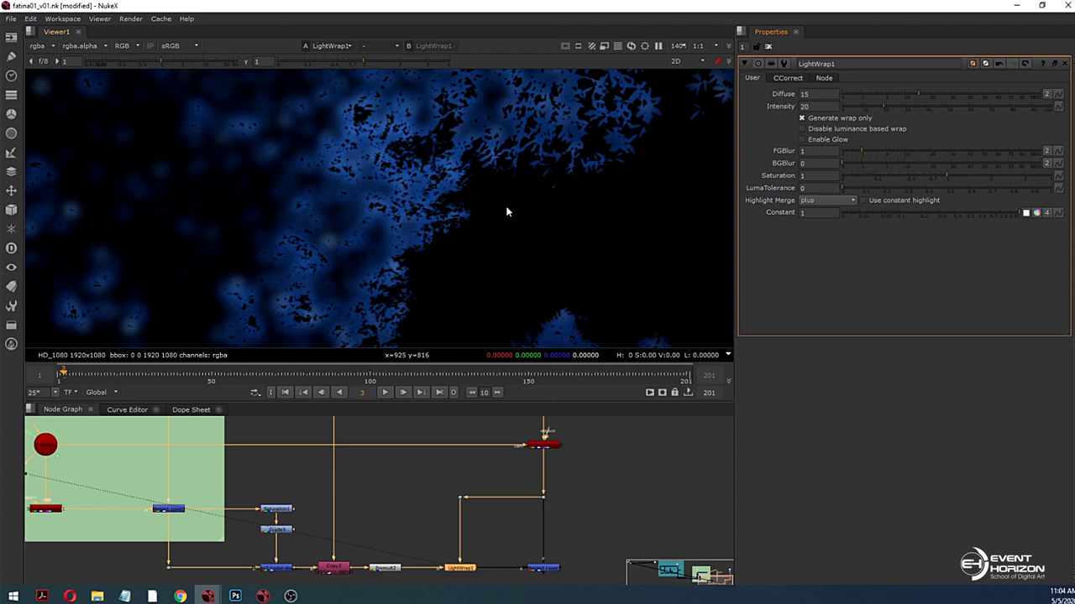
{"action": "left_click_drag", "start_coordinate": [507, 208], "coordinate": [552, 263]}
{"action": "scroll", "coordinate": [403, 198], "scroll_direction": "down", "scroll_amount": 4}
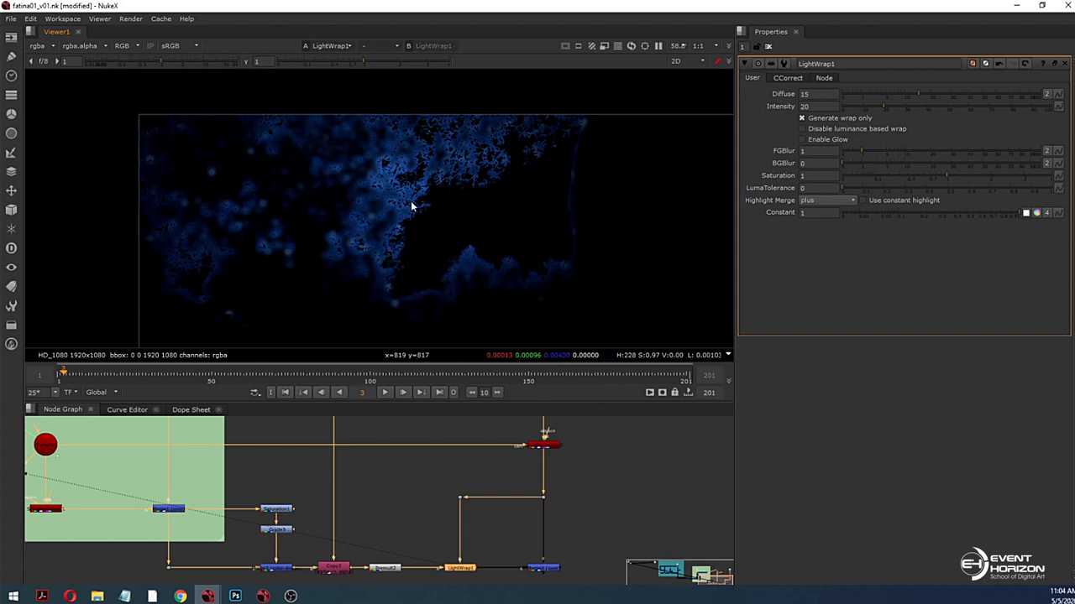
{"action": "left_click", "coordinate": [802, 118]}
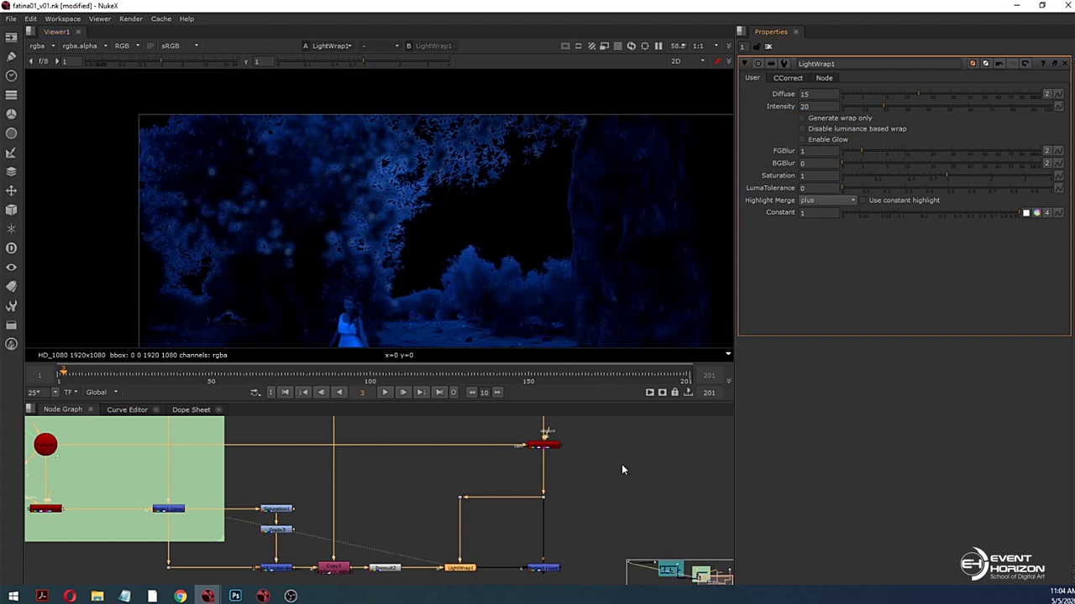
Step: View the Merge4 composite and examine the wrapped leaf edges against the sky
{"action": "middle_click_drag", "start_coordinate": [605, 496], "coordinate": [601, 442]}
{"action": "left_click", "coordinate": [531, 515]}
{"action": "key", "text": "1"}
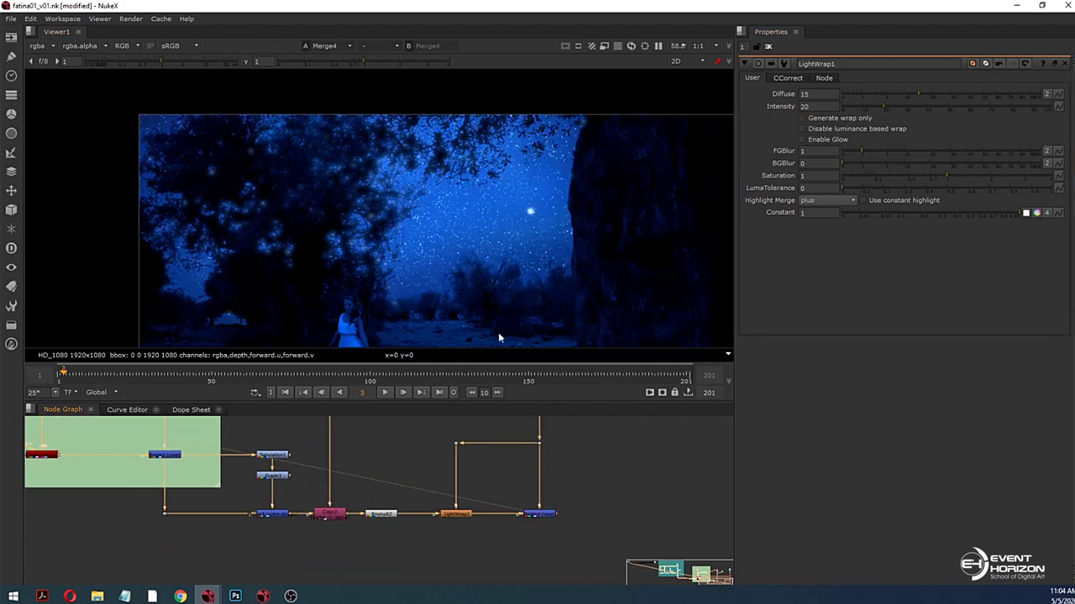
{"action": "scroll", "coordinate": [399, 215], "scroll_direction": "up", "scroll_amount": 3}
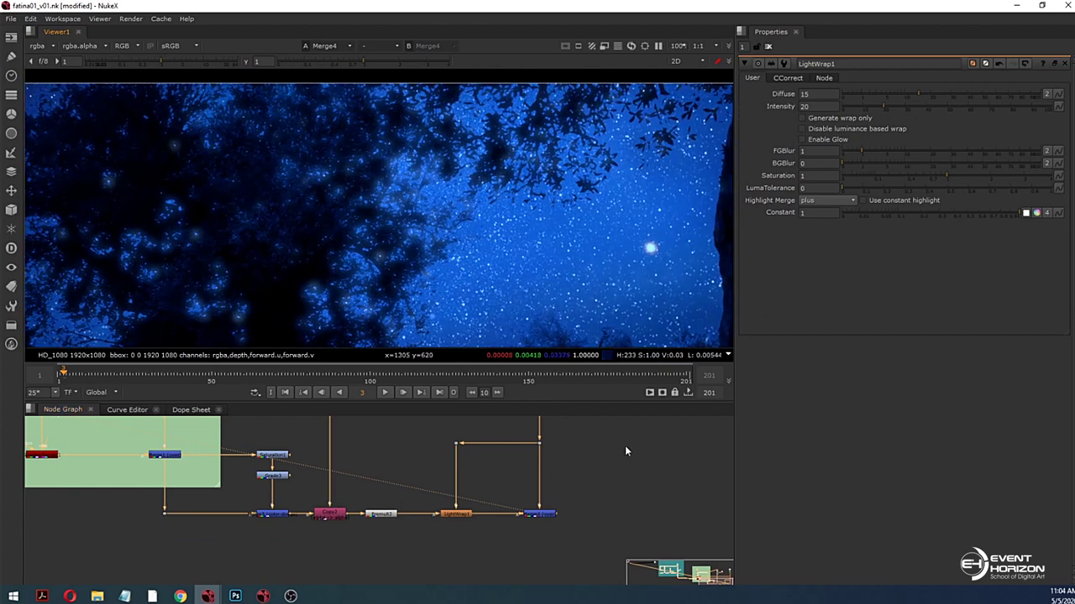
Step: Compare the composite with LightWrap1 disabled and enabled, in close-up and wider views, leaving it enabled
{"action": "left_click", "coordinate": [463, 516]}
{"action": "key", "text": "d"}
{"action": "scroll", "coordinate": [442, 204], "scroll_direction": "down", "scroll_amount": 3}
{"action": "key", "text": "d"}
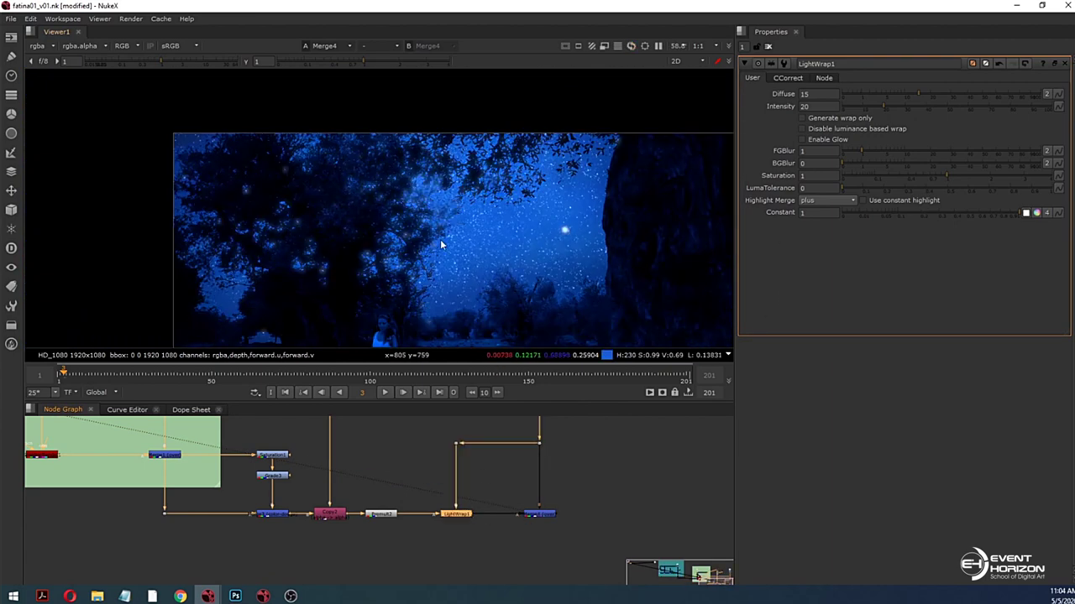
{"action": "scroll", "coordinate": [437, 242], "scroll_direction": "up", "scroll_amount": 3}
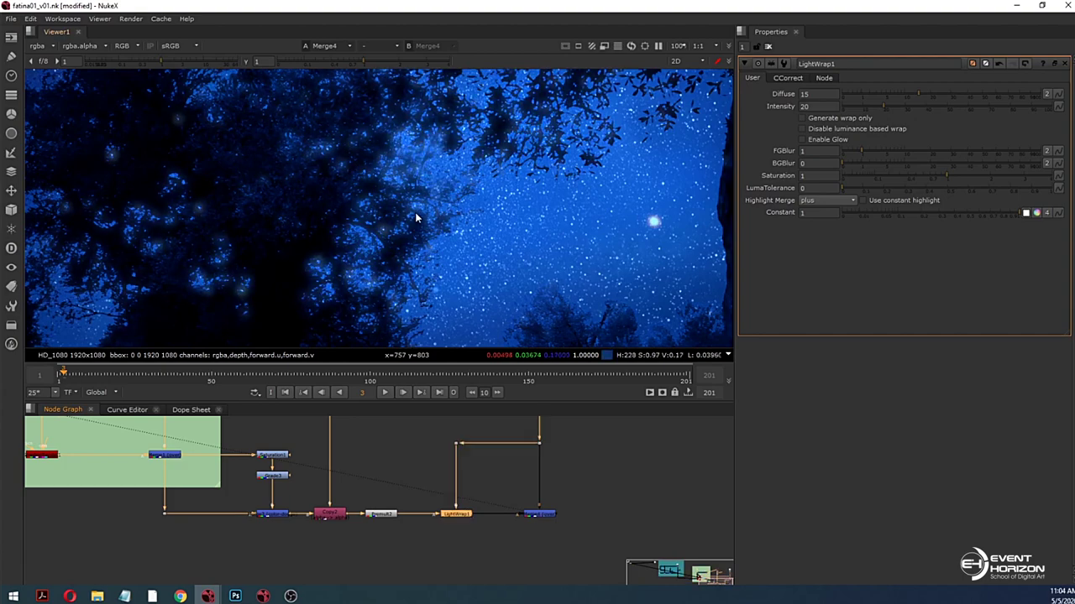
{"action": "scroll", "coordinate": [412, 225], "scroll_direction": "down", "scroll_amount": 1}
{"action": "key", "text": "d"}
{"action": "key", "text": "d"}
{"action": "scroll", "coordinate": [462, 175], "scroll_direction": "up", "scroll_amount": 2}
{"action": "key", "text": "d"}
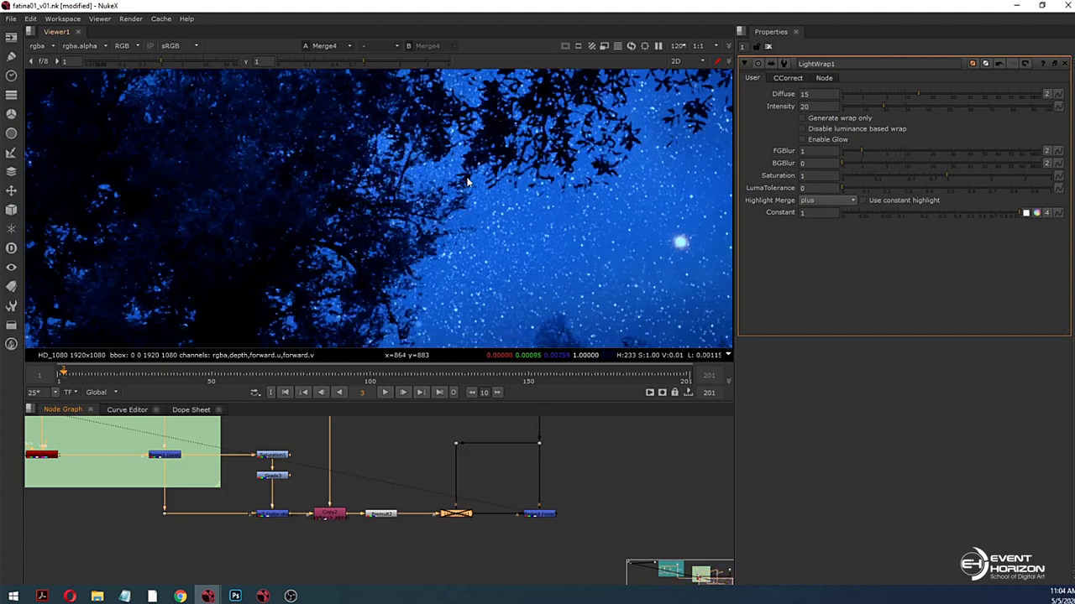
{"action": "key", "text": "d"}
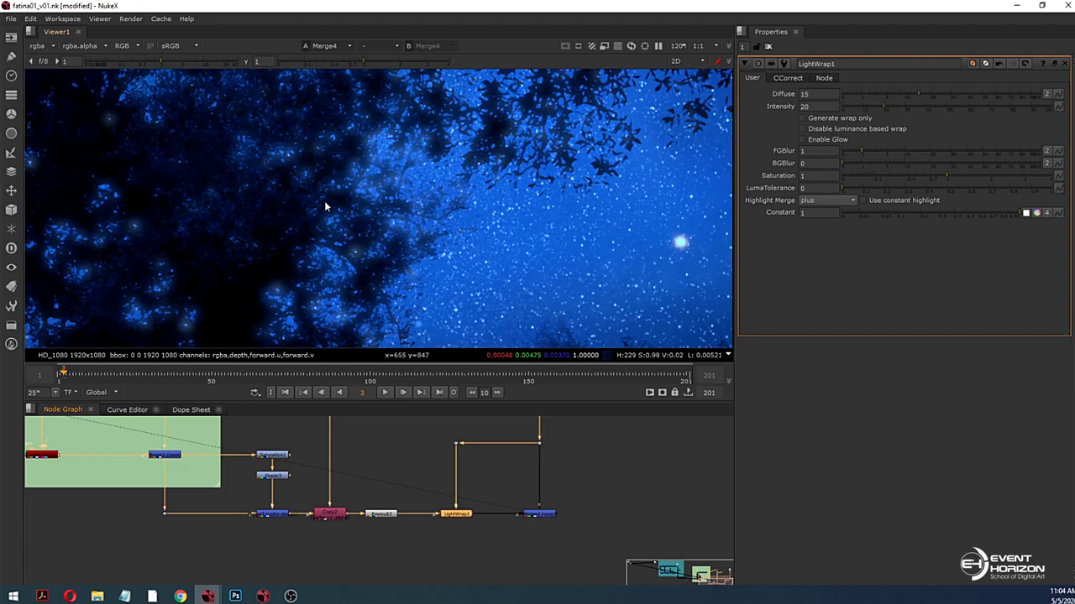
{"action": "scroll", "coordinate": [298, 213], "scroll_direction": "down", "scroll_amount": 3}
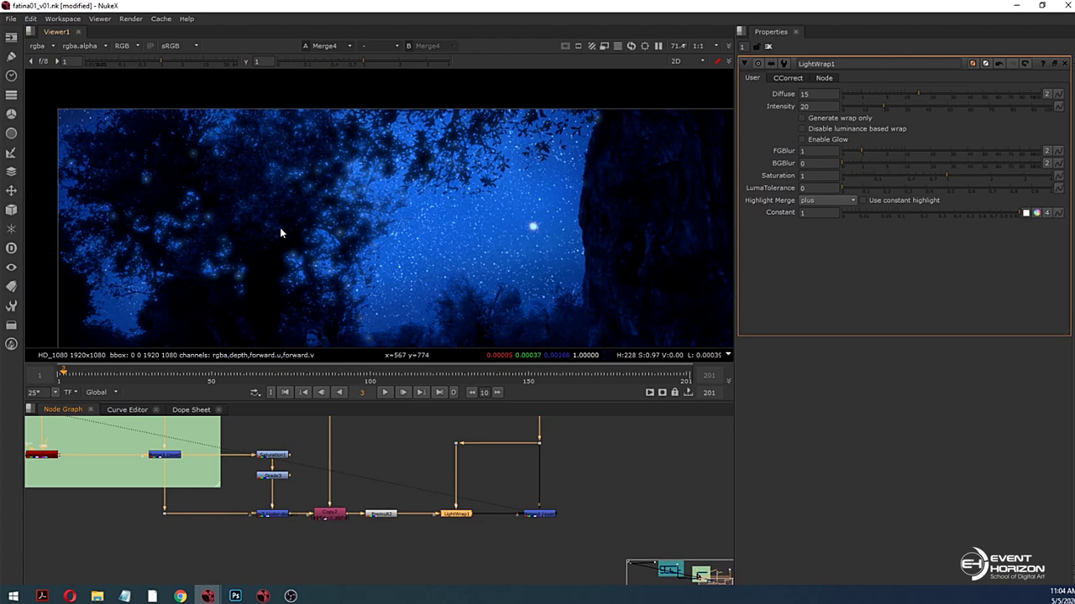
Step: Check LightWrap1's Diffuse and Intensity settings against the glow on the tree canopy
{"action": "left_click_drag", "start_coordinate": [812, 94], "coordinate": [776, 115]}
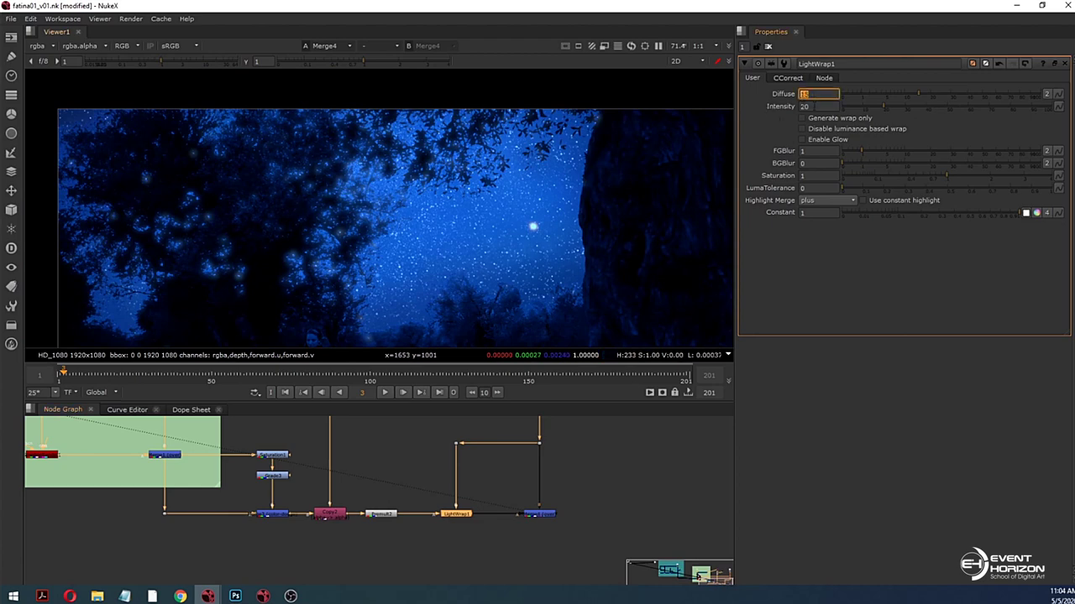
{"action": "key", "text": "Tab"}
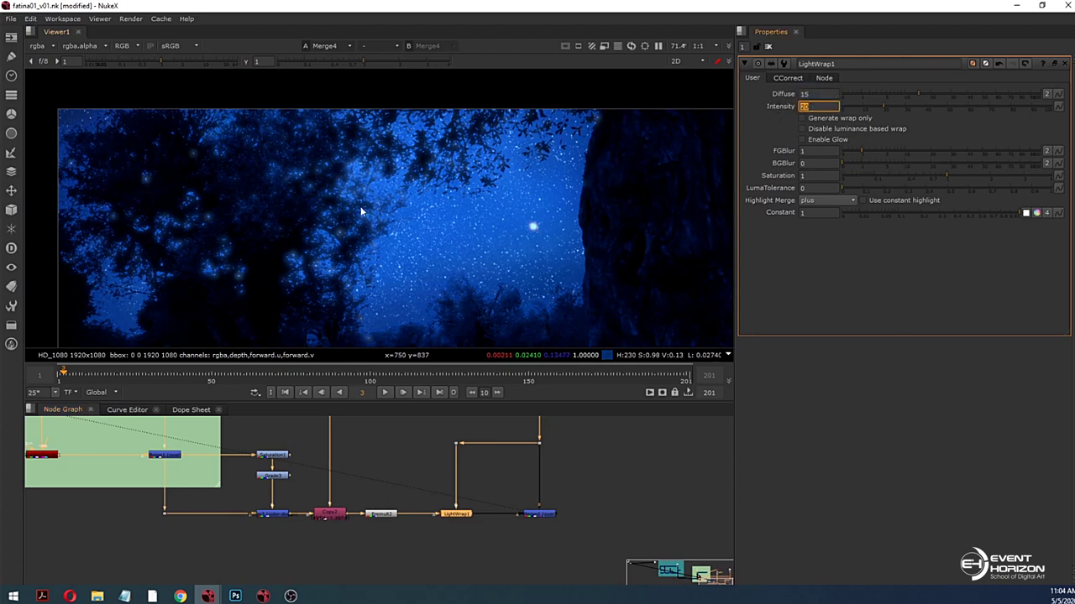
{"action": "left_click", "coordinate": [360, 205]}
{"action": "left_click_drag", "start_coordinate": [312, 159], "coordinate": [381, 246]}
{"action": "scroll", "coordinate": [390, 238], "scroll_direction": "up", "scroll_amount": 2}
{"action": "scroll", "coordinate": [390, 238], "scroll_direction": "up", "scroll_amount": 1}
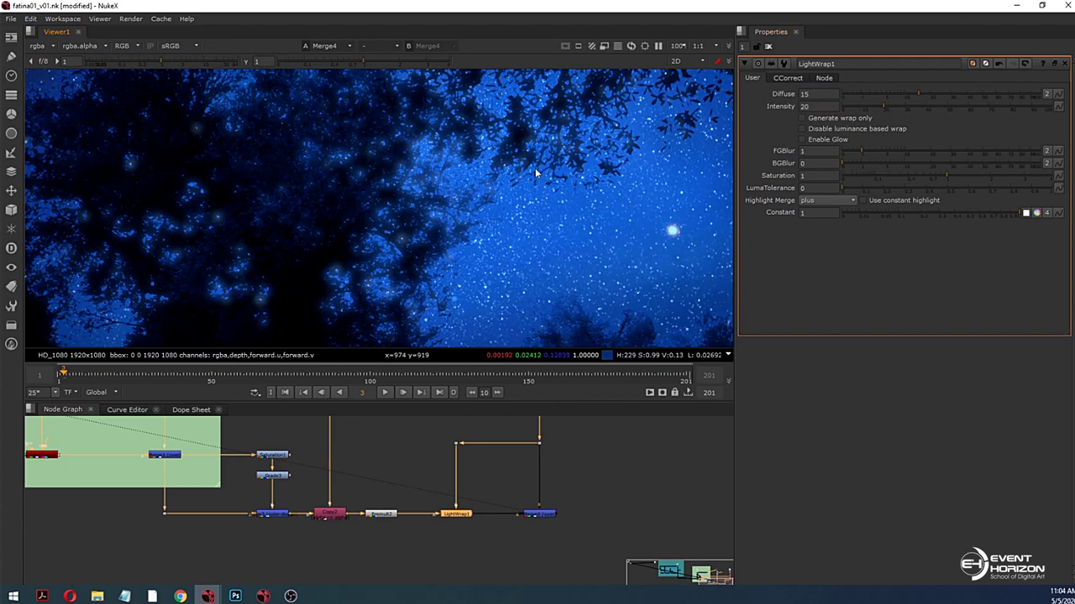
{"action": "scroll", "coordinate": [420, 173], "scroll_direction": "down", "scroll_amount": 1}
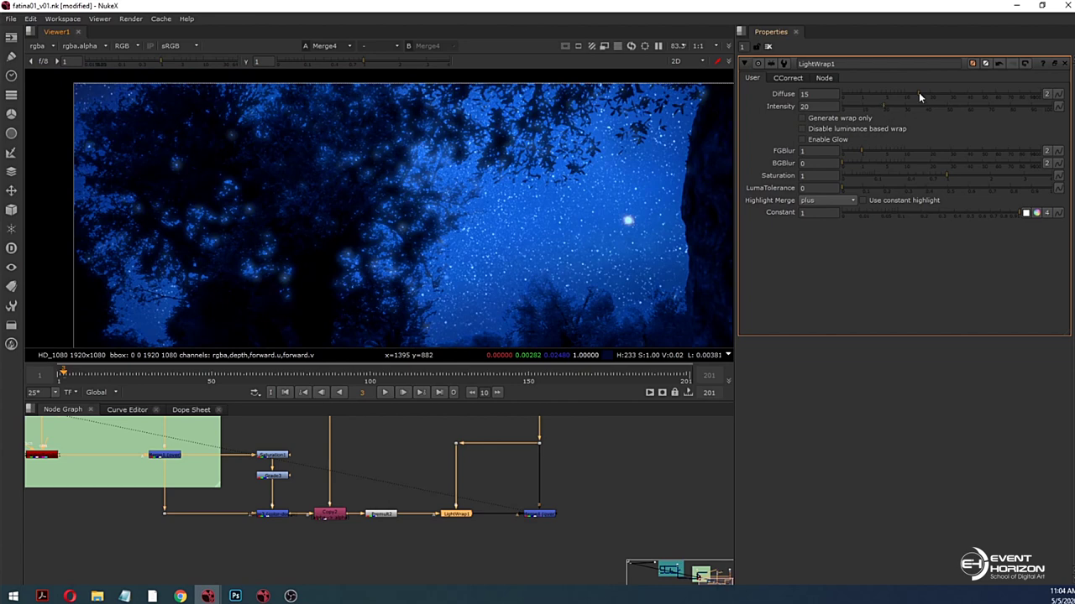
Step: Set LightWrap1's Diffuse to 39, and briefly toggle Generate wrap only to check the result
{"action": "left_click_drag", "start_coordinate": [919, 95], "coordinate": [966, 98]}
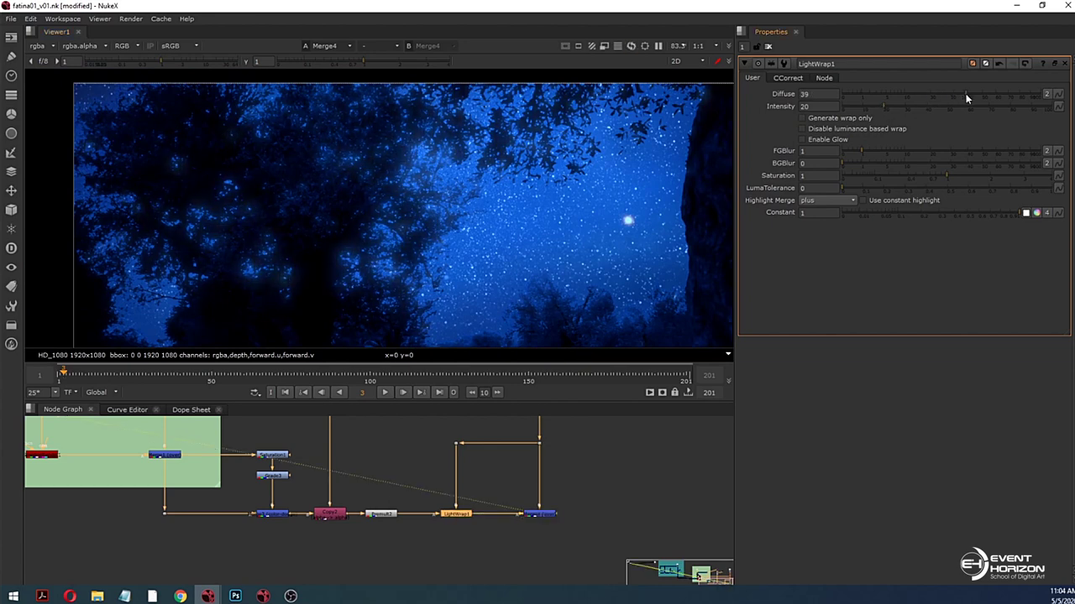
{"action": "left_click", "coordinate": [802, 119]}
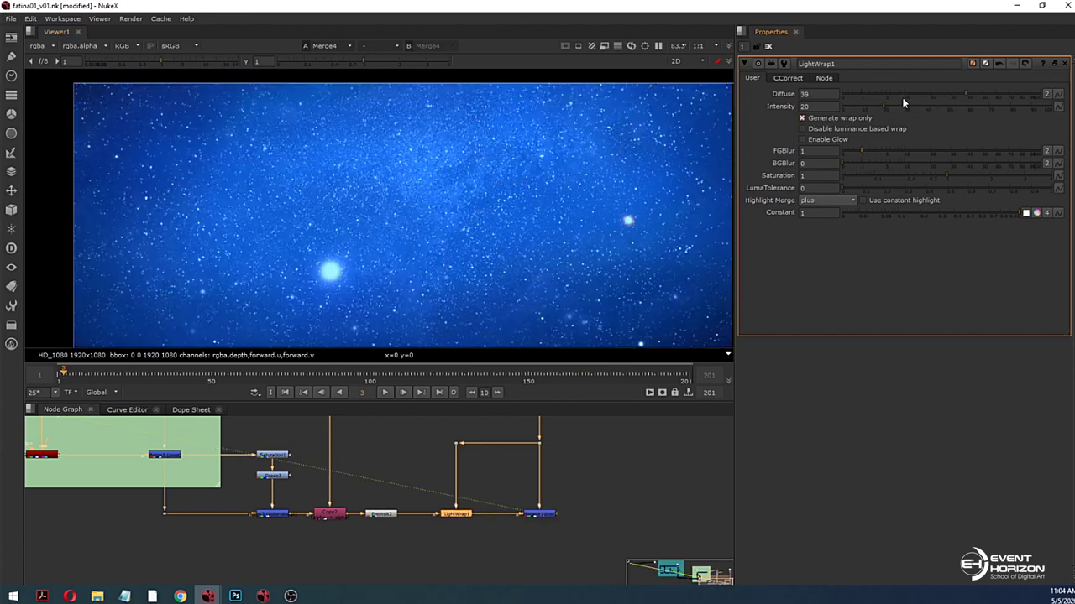
{"action": "left_click", "coordinate": [802, 118]}
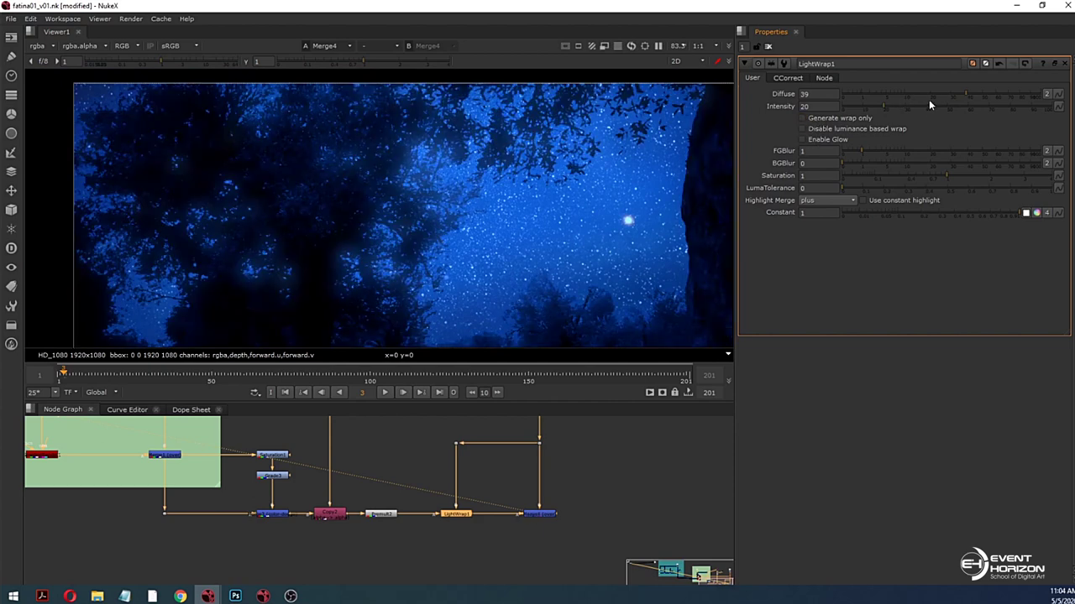
Step: Try a low LightWrap1 Diffuse value, settle on Diffuse 43.5, and set Intensity to 16
{"action": "left_click_drag", "start_coordinate": [973, 94], "coordinate": [891, 93]}
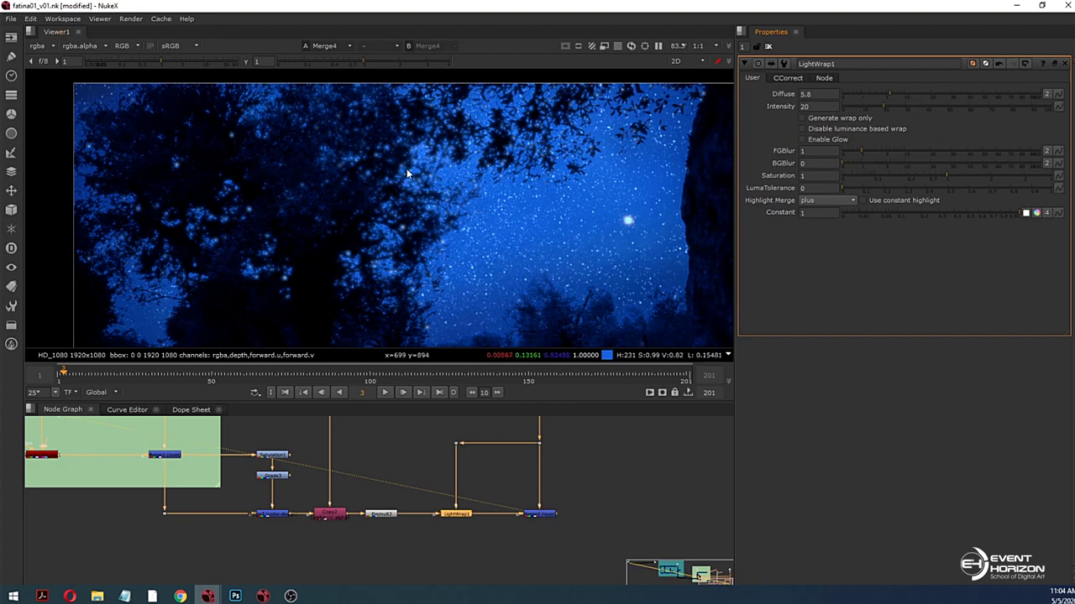
{"action": "scroll", "coordinate": [387, 160], "scroll_direction": "up", "scroll_amount": 5}
{"action": "left_click_drag", "start_coordinate": [895, 97], "coordinate": [972, 95]}
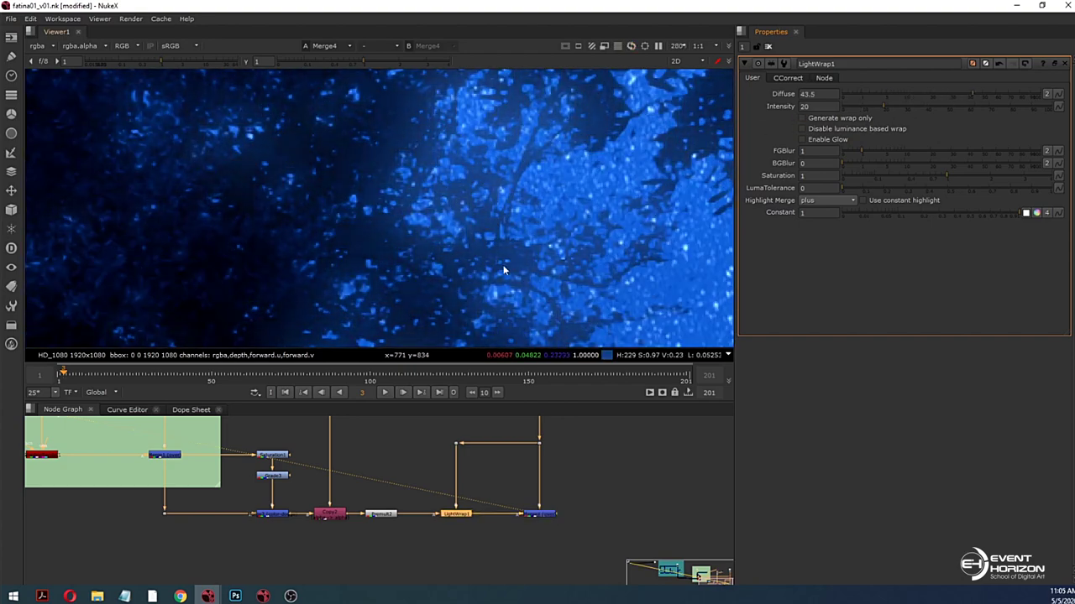
{"action": "scroll", "coordinate": [418, 223], "scroll_direction": "down", "scroll_amount": 7}
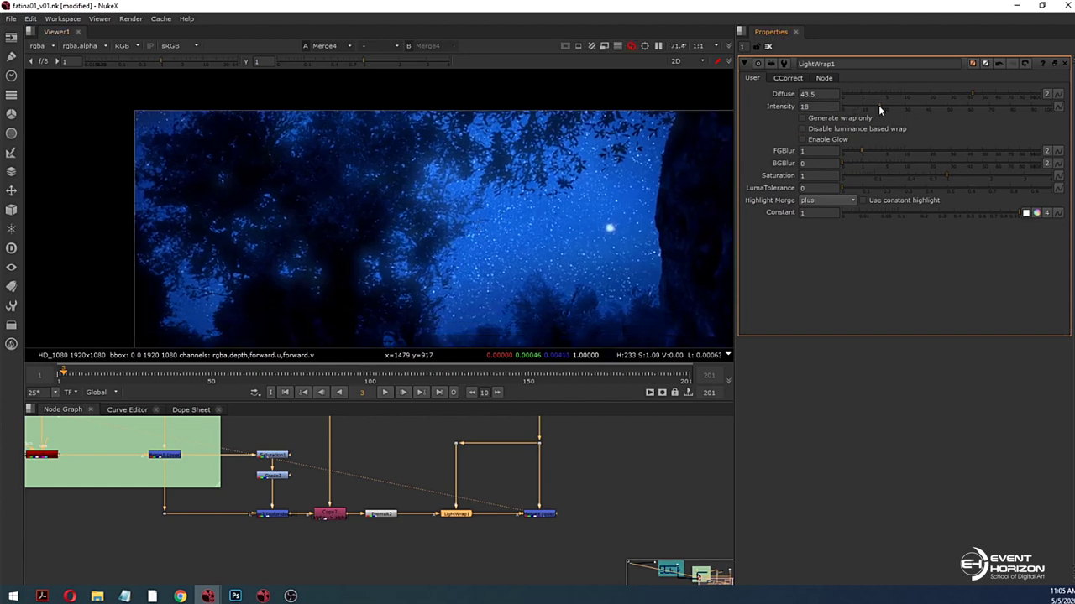
{"action": "left_click_drag", "start_coordinate": [878, 105], "coordinate": [871, 105]}
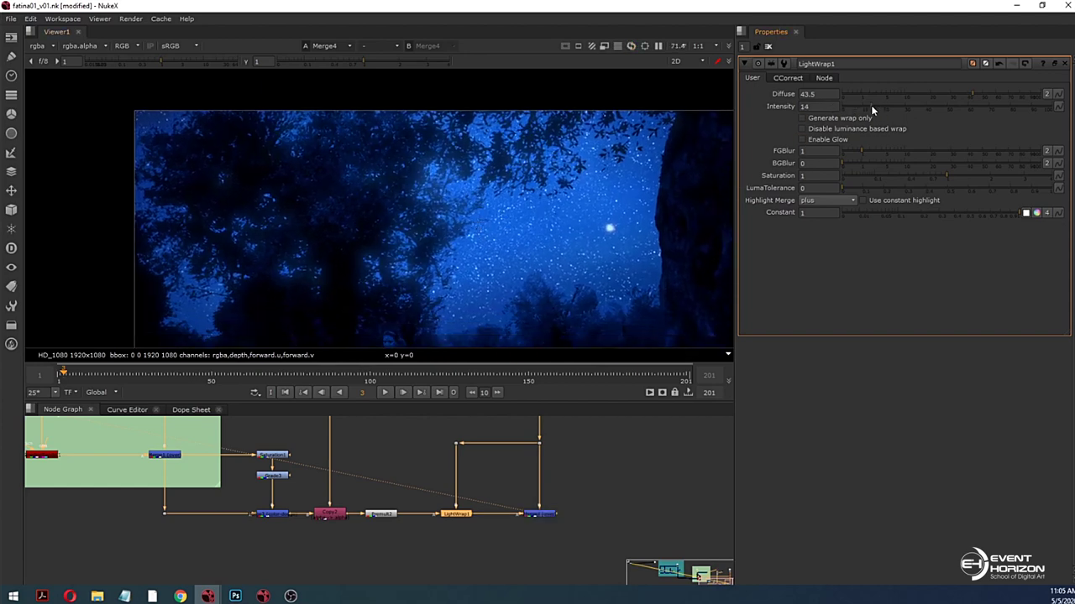
Step: Compare the composite with LightWrap1 disabled and enabled, in close-up and full-frame views, leaving it enabled
{"action": "left_click", "coordinate": [465, 515]}
{"action": "key", "text": "d"}
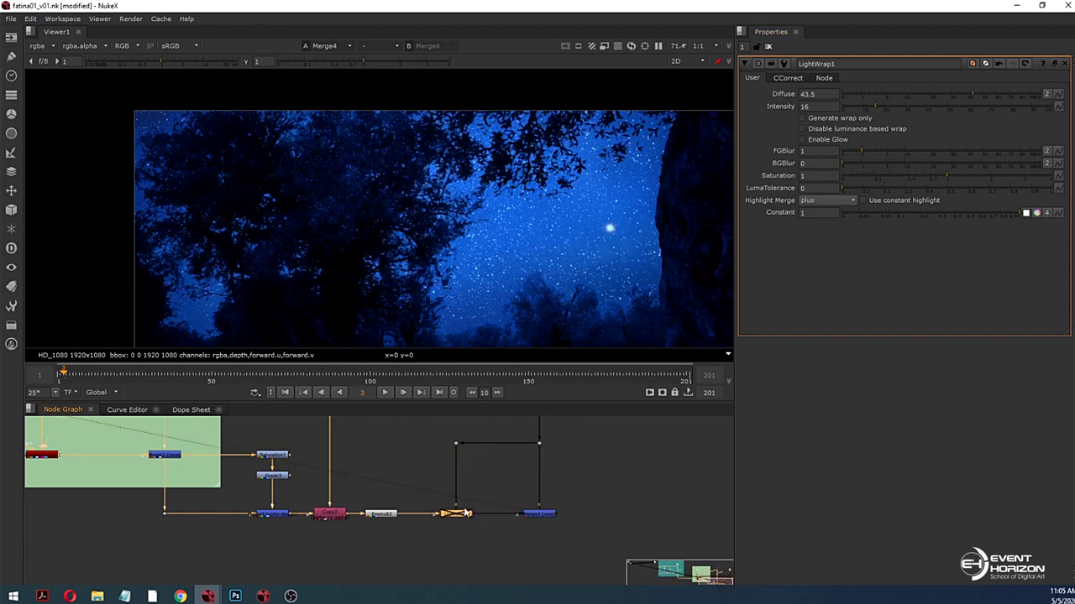
{"action": "key", "text": "d"}
{"action": "middle_click_drag", "start_coordinate": [506, 275], "coordinate": [496, 244]}
{"action": "scroll", "coordinate": [497, 245], "scroll_direction": "down", "scroll_amount": 2}
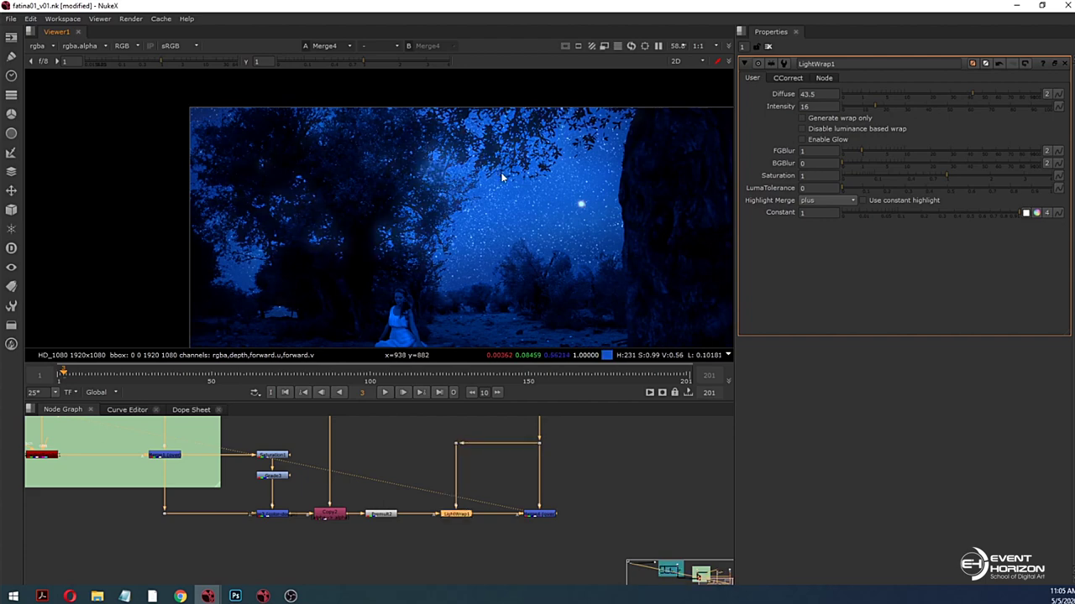
{"action": "scroll", "coordinate": [501, 175], "scroll_direction": "up", "scroll_amount": 5}
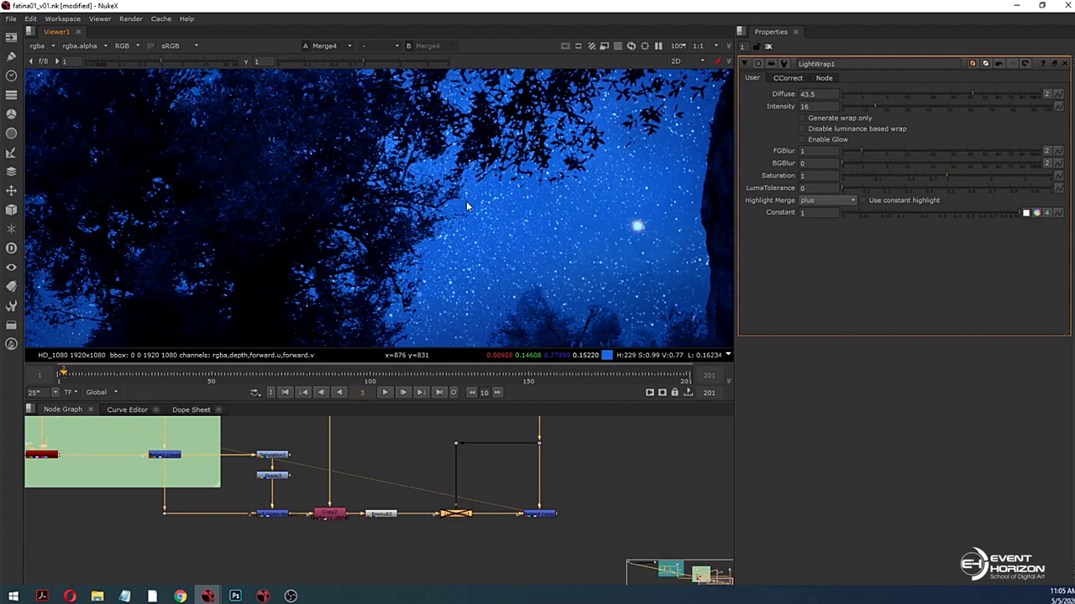
{"action": "scroll", "coordinate": [466, 202], "scroll_direction": "down", "scroll_amount": 2}
{"action": "scroll", "coordinate": [466, 202], "scroll_direction": "down", "scroll_amount": 3}
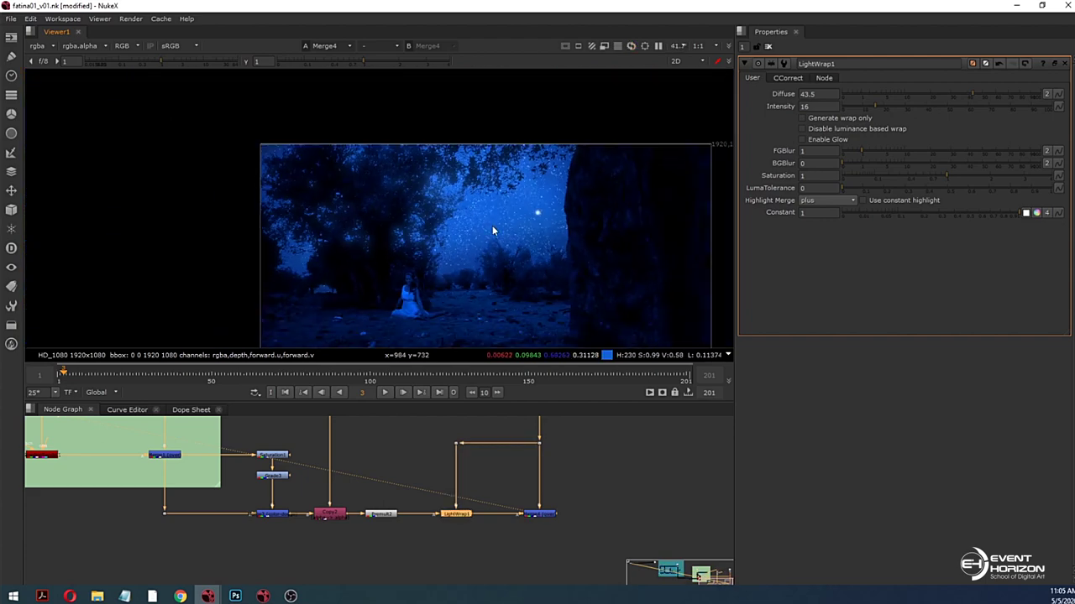
{"action": "middle_click_drag", "start_coordinate": [492, 225], "coordinate": [480, 213]}
{"action": "scroll", "coordinate": [480, 208], "scroll_direction": "down", "scroll_amount": 1}
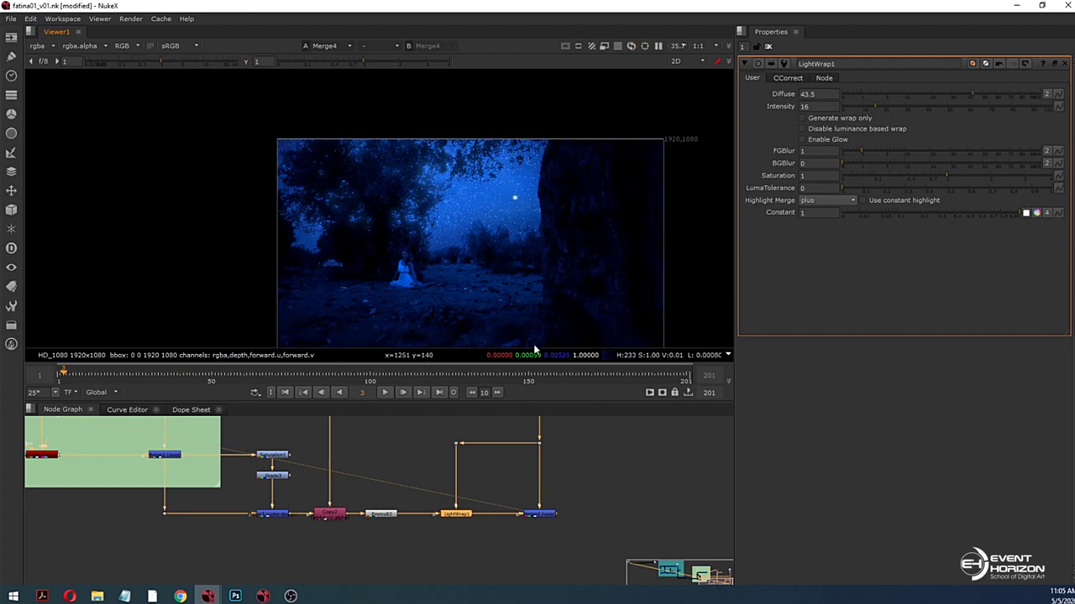
Step: Open Merge4's properties and examine the full composite, checking the blend between trees, ground and sky
{"action": "left_click", "coordinate": [538, 514]}
{"action": "scroll", "coordinate": [516, 274], "scroll_direction": "down", "scroll_amount": 2}
{"action": "scroll", "coordinate": [524, 272], "scroll_direction": "up", "scroll_amount": 3}
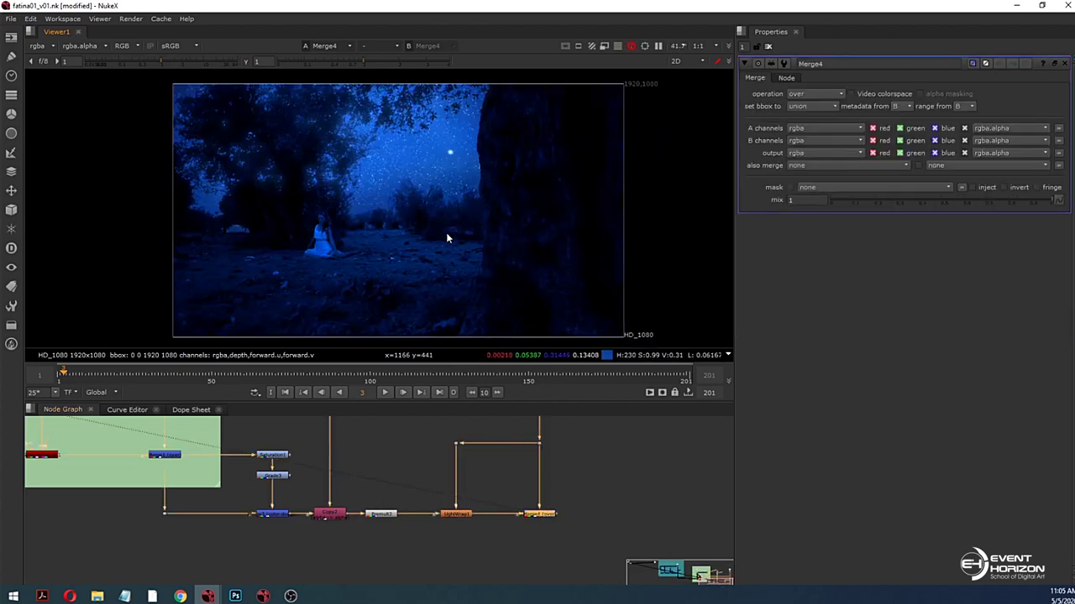
{"action": "left_click", "coordinate": [459, 514]}
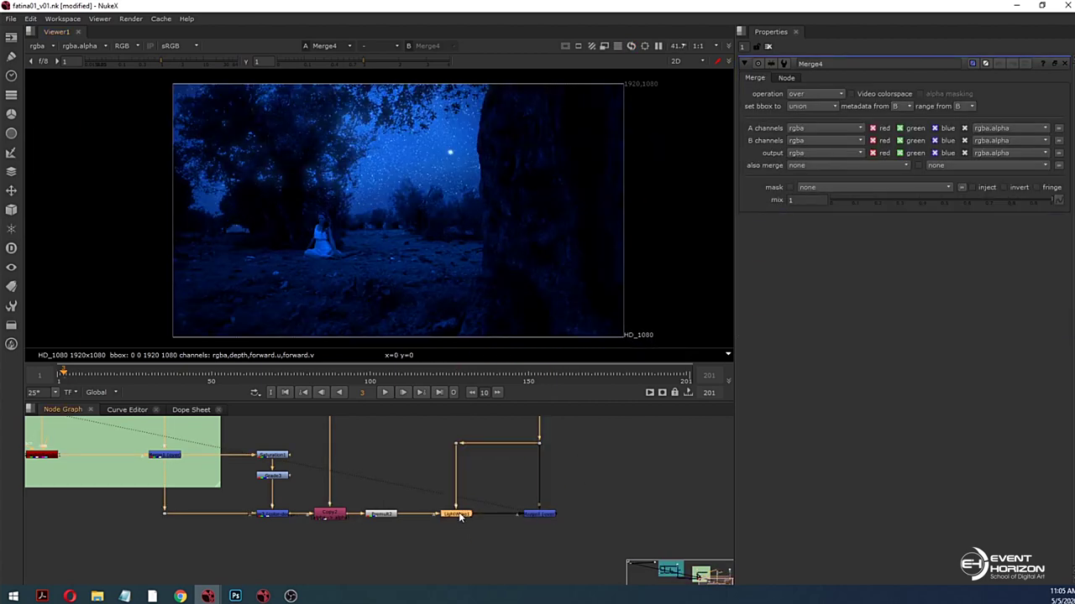
{"action": "left_click", "coordinate": [576, 424]}
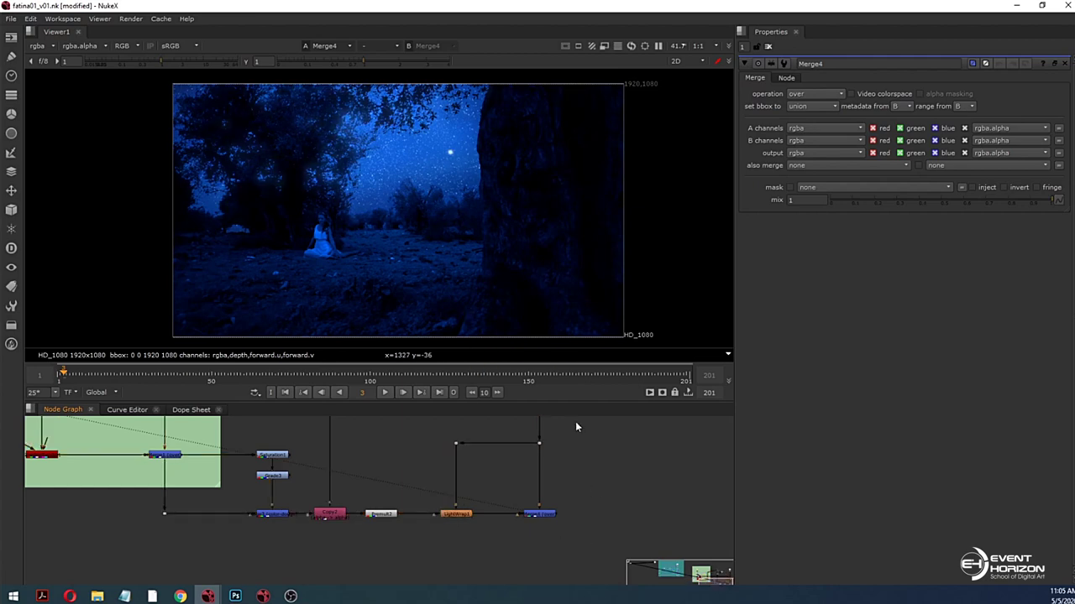
{"action": "scroll", "coordinate": [453, 257], "scroll_direction": "down", "scroll_amount": 2}
{"action": "scroll", "coordinate": [504, 235], "scroll_direction": "up", "scroll_amount": 2}
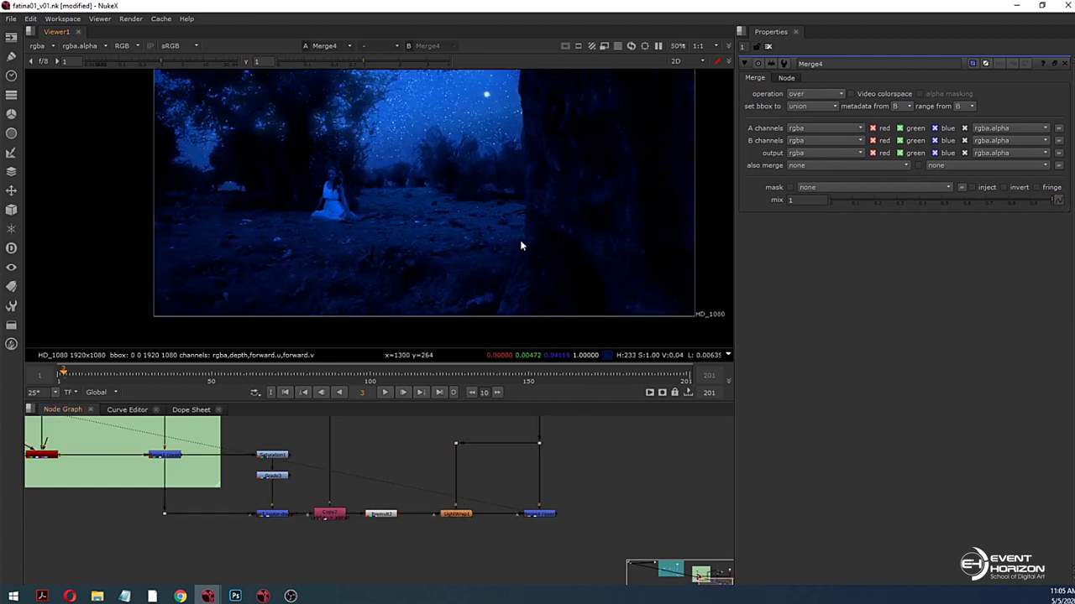
{"action": "scroll", "coordinate": [515, 223], "scroll_direction": "up", "scroll_amount": 1}
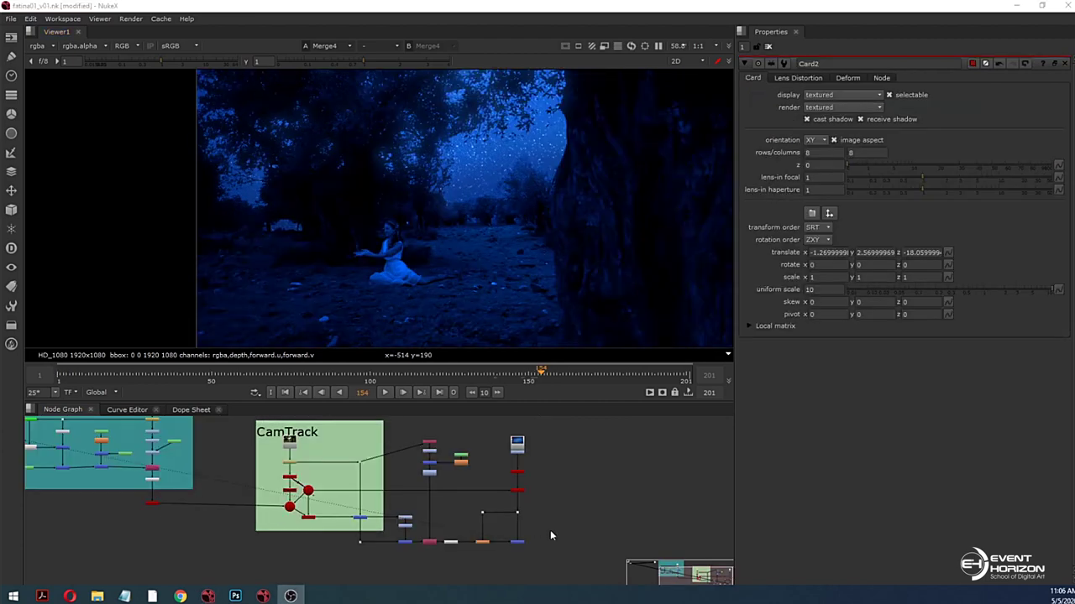
Step: View TimeOffset2 in the Keylight group and play back the green-screen footage to examine the woman's hand gesture
{"action": "left_click", "coordinate": [577, 481]}
{"action": "scroll", "coordinate": [482, 476], "scroll_direction": "down", "scroll_amount": 2}
{"action": "scroll", "coordinate": [201, 428], "scroll_direction": "up", "scroll_amount": 4}
{"action": "middle_click_drag", "start_coordinate": [395, 490], "coordinate": [472, 508]}
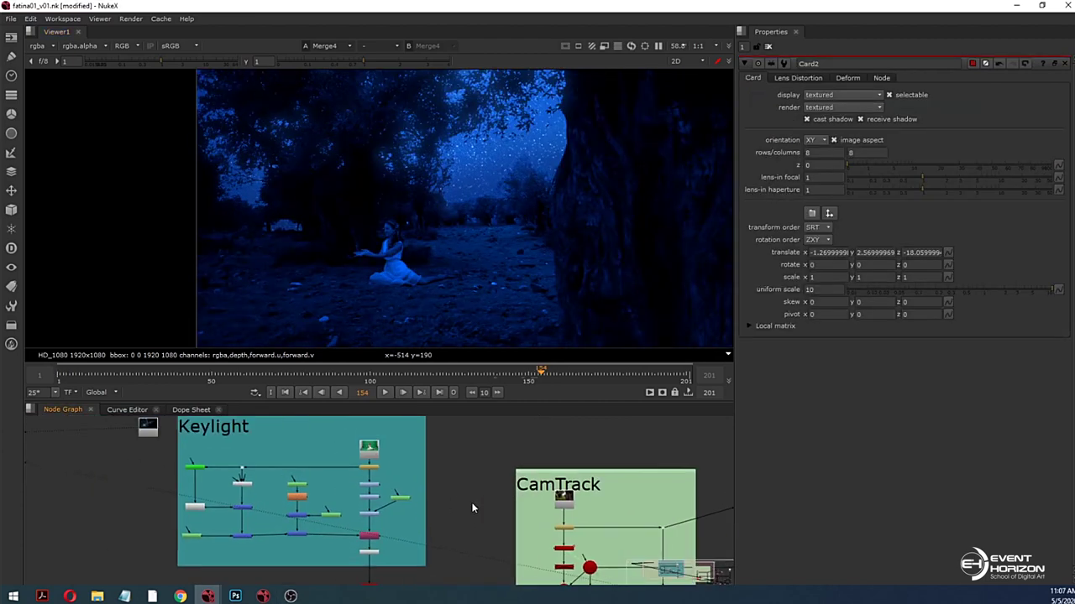
{"action": "scroll", "coordinate": [322, 480], "scroll_direction": "up", "scroll_amount": 3}
{"action": "double_click", "coordinate": [370, 471]}
{"action": "key", "text": "1"}
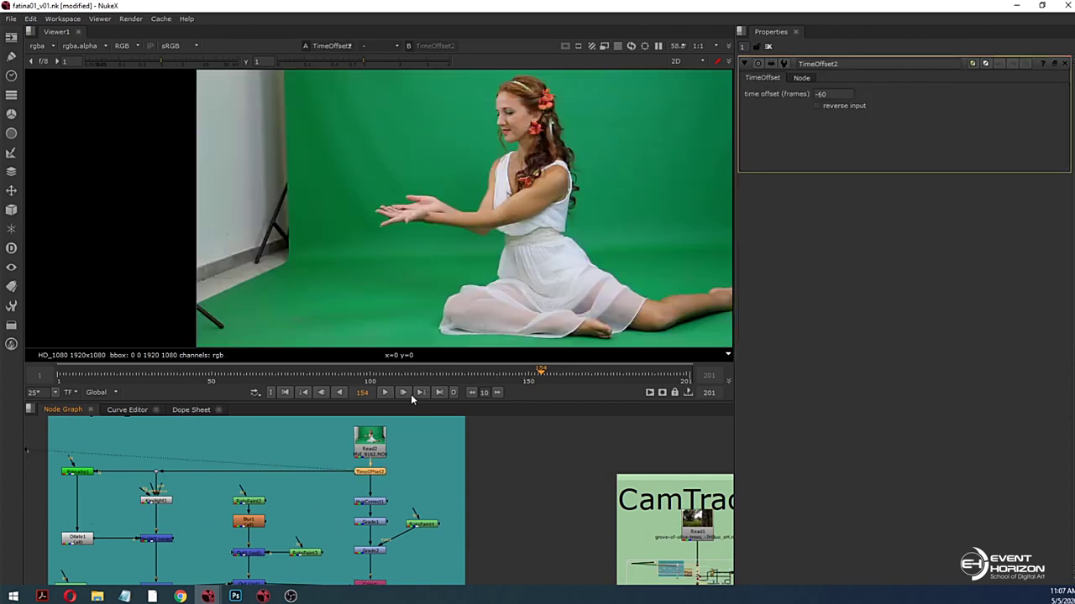
{"action": "left_click", "coordinate": [402, 392]}
{"action": "scroll", "coordinate": [432, 277], "scroll_direction": "down", "scroll_amount": 3}
{"action": "left_click", "coordinate": [311, 380]}
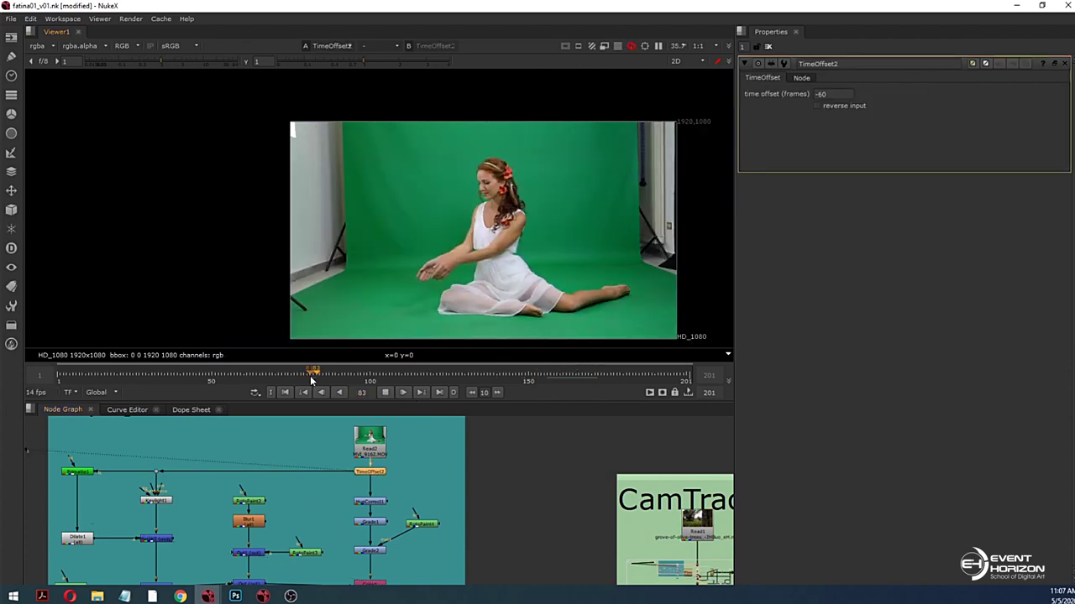
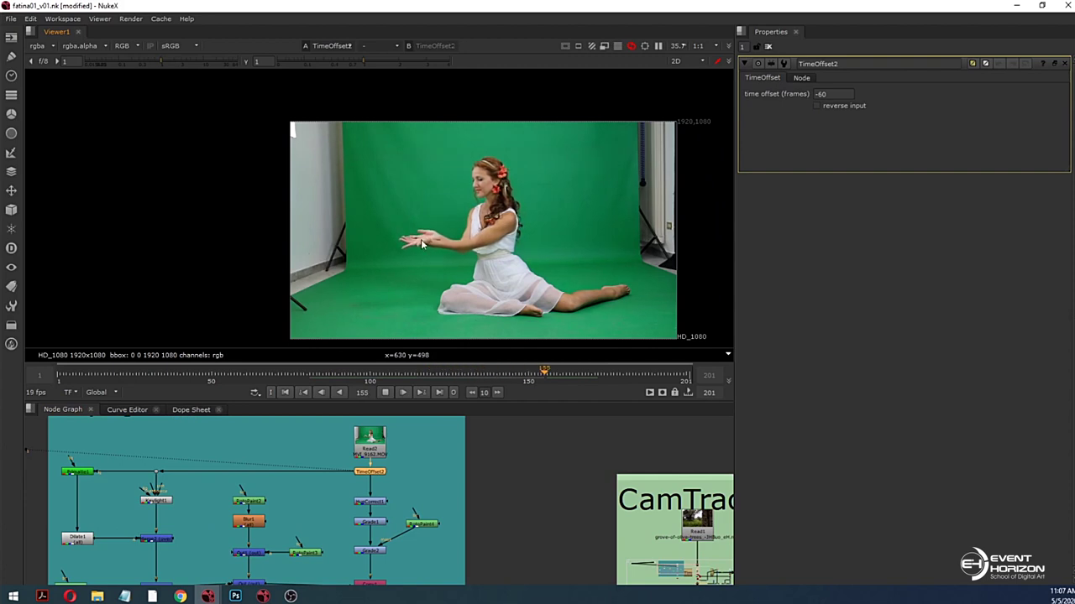
{"action": "left_click", "coordinate": [368, 376]}
{"action": "left_click", "coordinate": [385, 394]}
Step: Paste the interno_pietra_A_v01.mov light clip beside the sky branch, show it in the viewer and open its properties
{"action": "scroll", "coordinate": [509, 465], "scroll_direction": "down", "scroll_amount": 4}
{"action": "middle_click_drag", "start_coordinate": [494, 480], "coordinate": [306, 485]}
{"action": "left_click", "coordinate": [536, 491]}
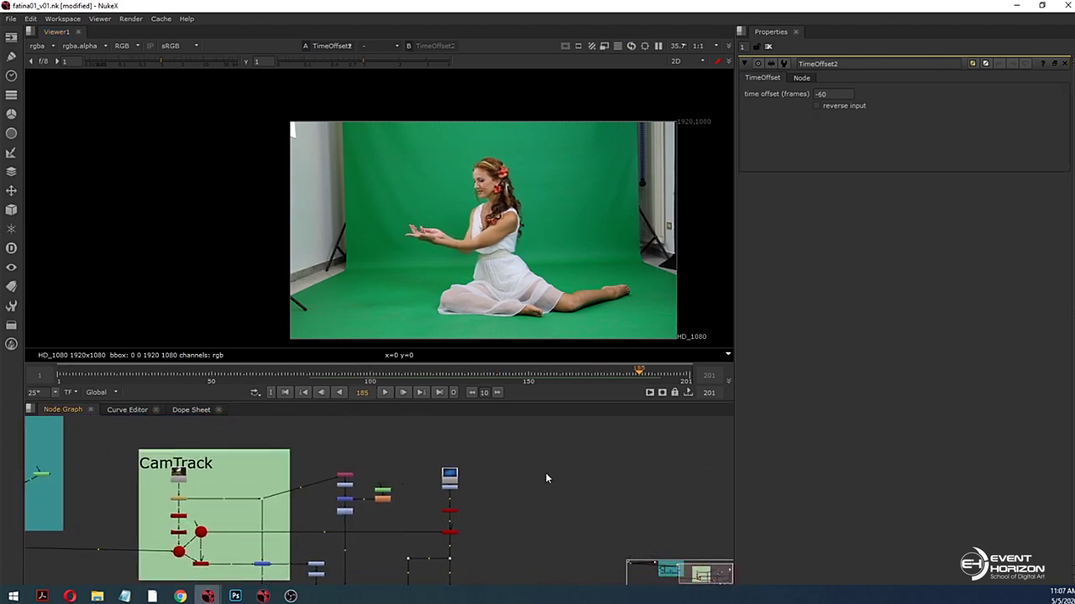
{"action": "key", "text": "ctrl+v"}
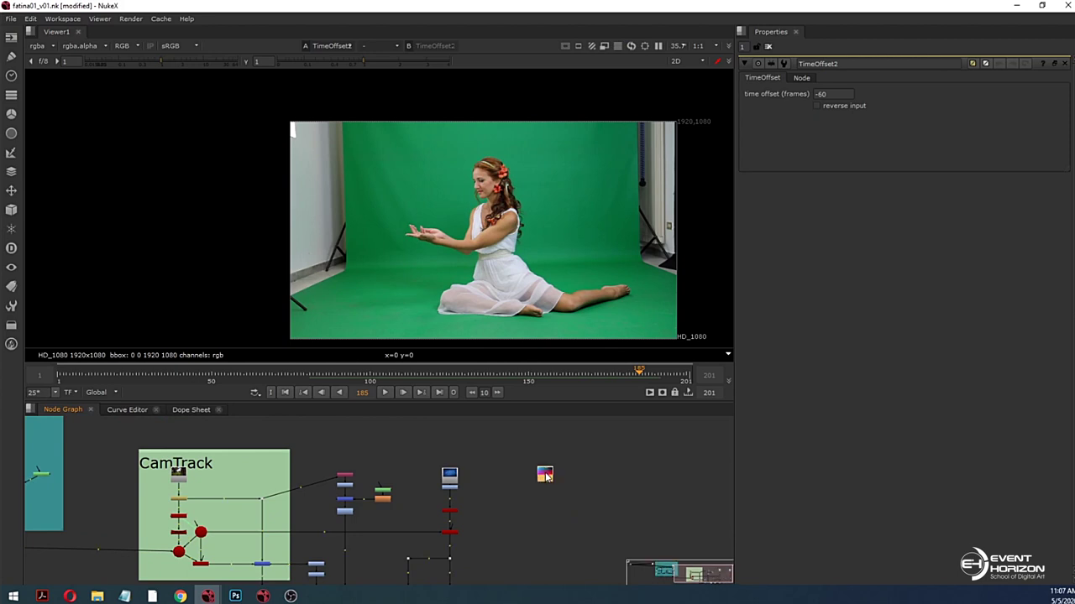
{"action": "scroll", "coordinate": [545, 476], "scroll_direction": "up", "scroll_amount": 5}
{"action": "key", "text": "1"}
{"action": "double_click", "coordinate": [545, 476]}
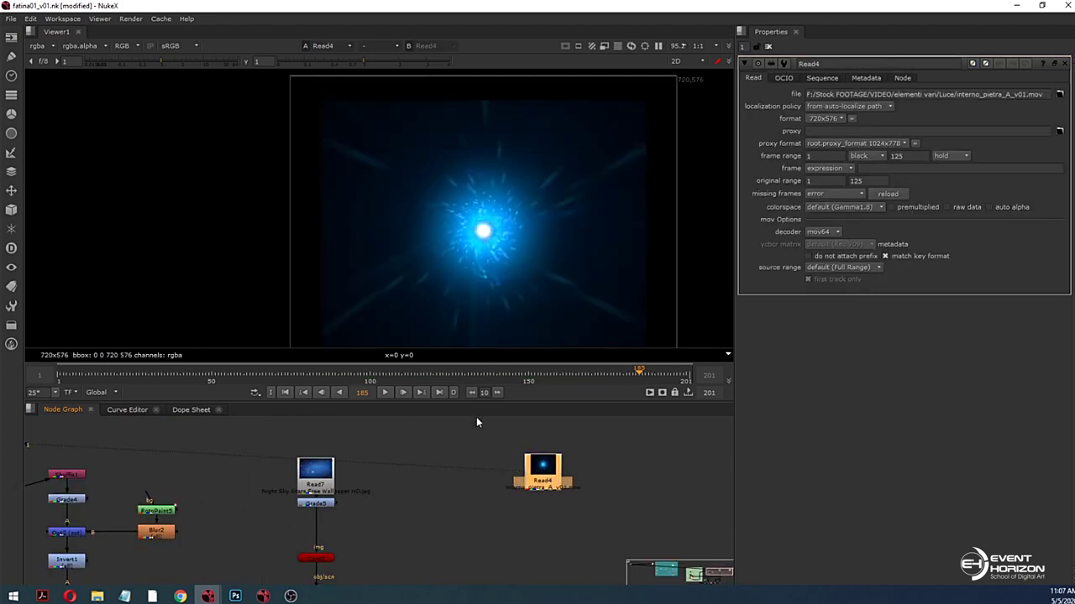
Step: Play back the light clip to examine how its glow animates, and stop the playback
{"action": "left_click", "coordinate": [386, 392]}
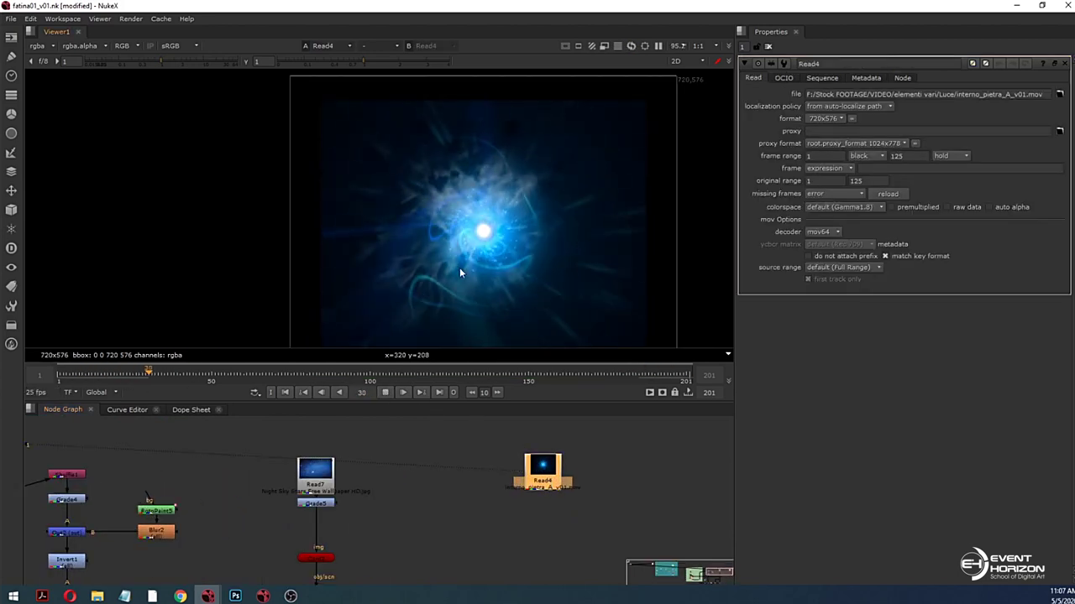
{"action": "scroll", "coordinate": [465, 256], "scroll_direction": "down", "scroll_amount": 2}
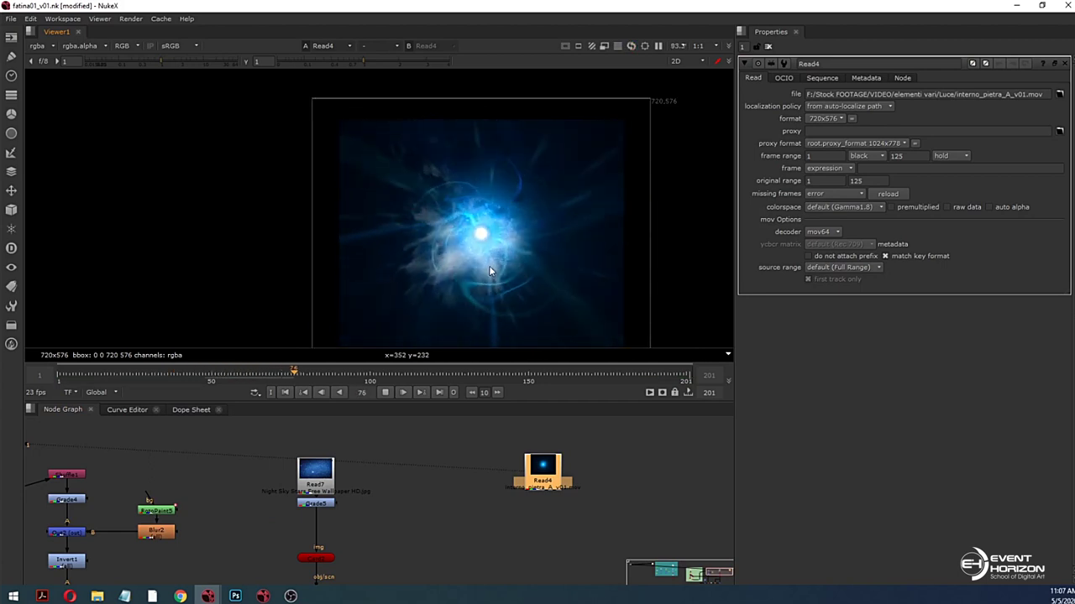
{"action": "left_click", "coordinate": [101, 376]}
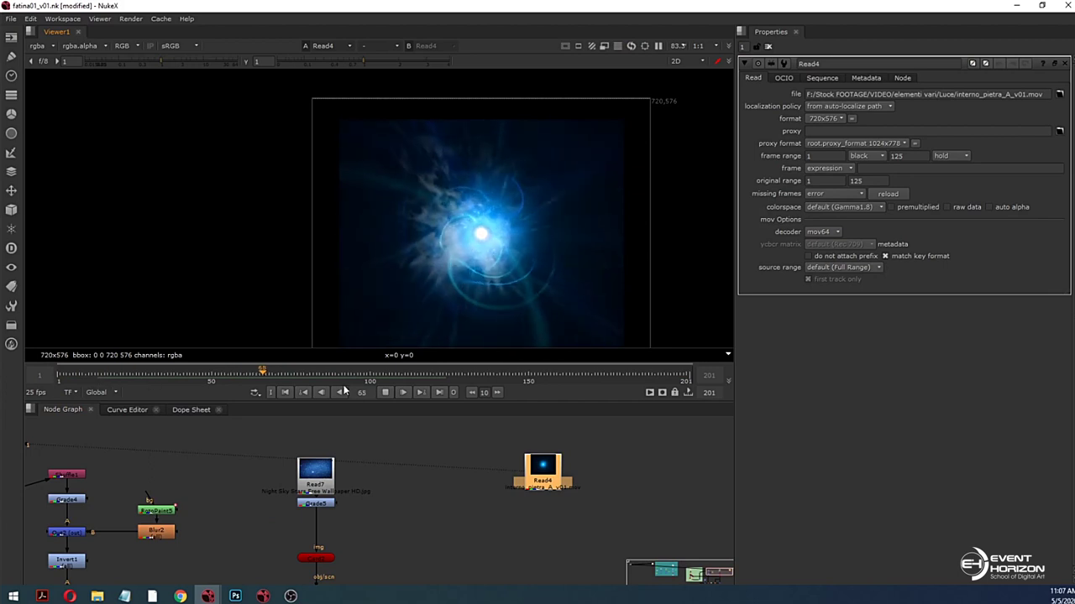
{"action": "left_click", "coordinate": [385, 392]}
Step: Raise the viewer gamma to 2.04, reduce it to 1.66 to examine the light clip's hard borders, and check its alpha channel
{"action": "left_click_drag", "start_coordinate": [366, 61], "coordinate": [400, 61]}
{"action": "scroll", "coordinate": [504, 206], "scroll_direction": "down", "scroll_amount": 2}
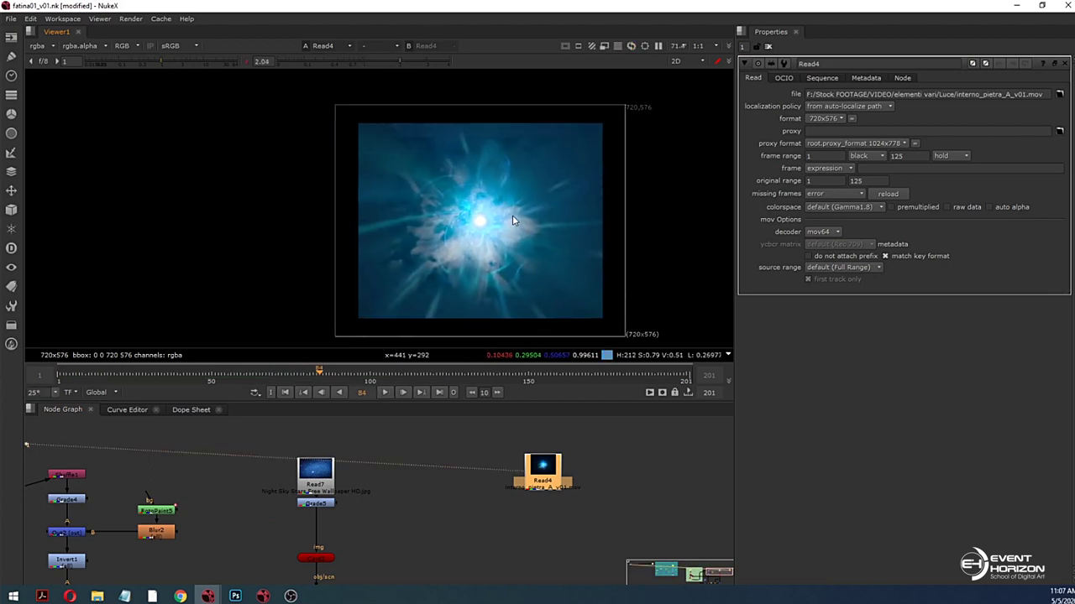
{"action": "left_click_drag", "start_coordinate": [351, 105], "coordinate": [379, 314]}
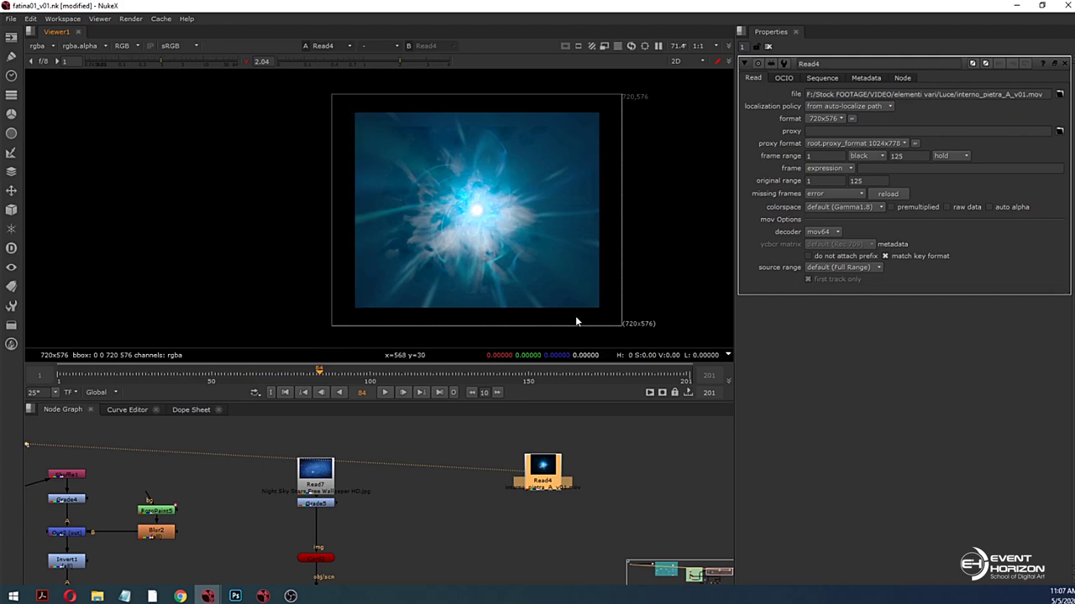
{"action": "left_click_drag", "start_coordinate": [604, 289], "coordinate": [580, 118]}
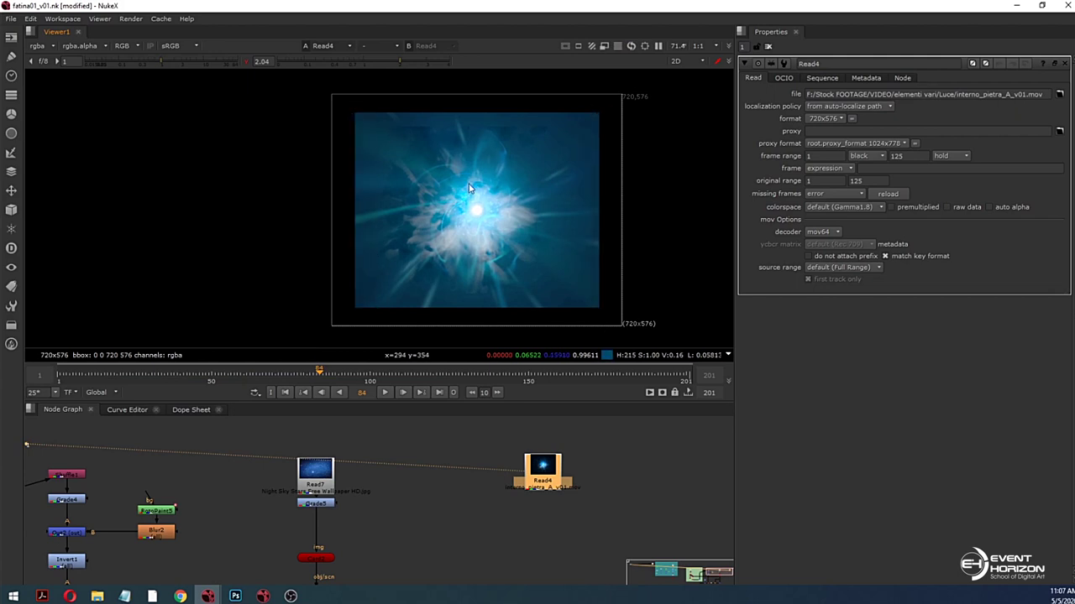
{"action": "mouse_move", "coordinate": [401, 64]}
{"action": "left_mouse_down"}
{"action": "mouse_move", "coordinate": [370, 64]}
{"action": "mouse_move", "coordinate": [408, 64]}
{"action": "mouse_move", "coordinate": [393, 64]}
{"action": "left_mouse_up"}
{"action": "key", "text": "a"}
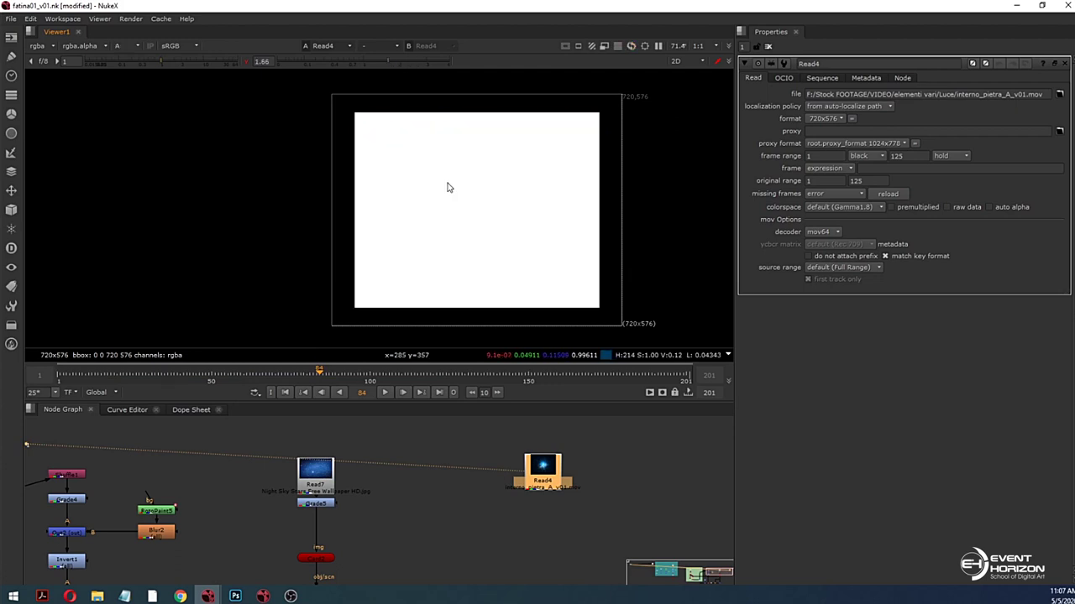
{"action": "key", "text": "a"}
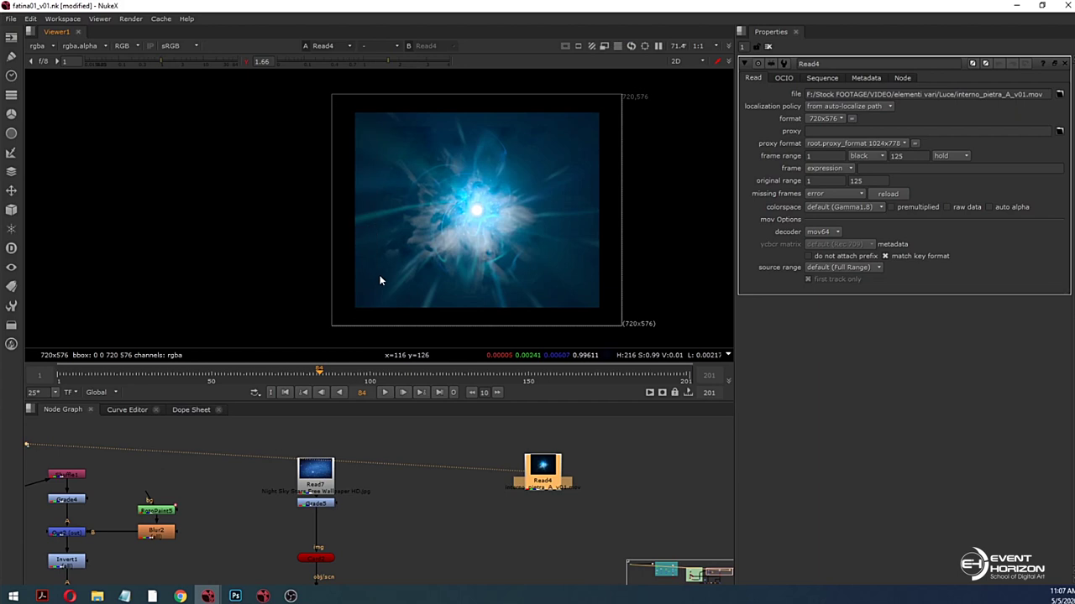
Step: Add an unconnected RotoPaint node beside the Read4 light clip
{"action": "left_click", "coordinate": [639, 465]}
{"action": "key", "text": "p"}
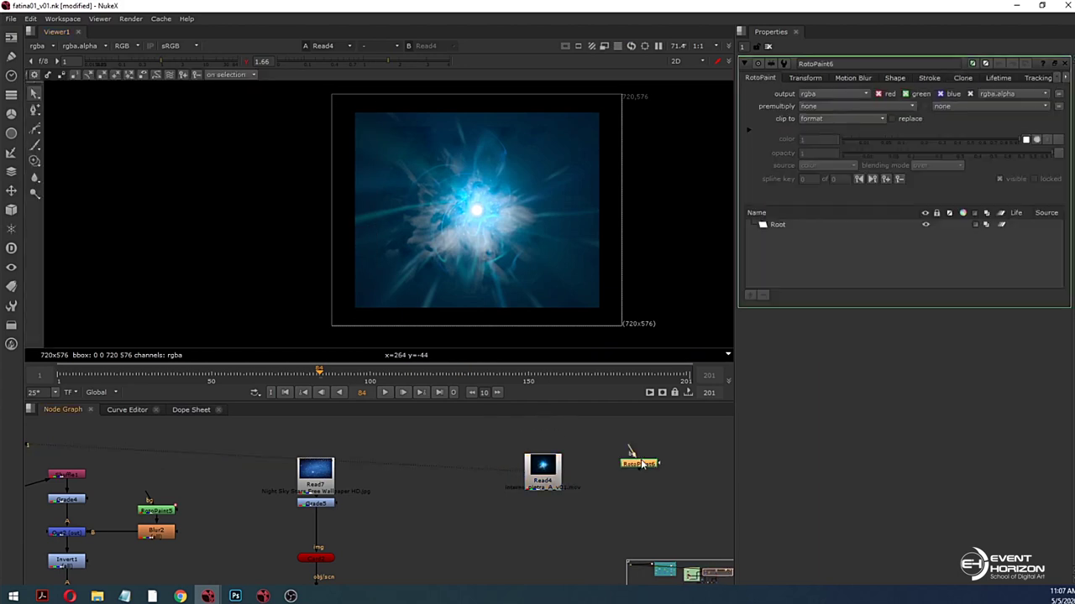
{"action": "left_click_drag", "start_coordinate": [639, 465], "coordinate": [653, 474]}
Step: Check the Read4 light clip's format and set RotoPaint6's format to match it at 720x576
{"action": "left_click", "coordinate": [548, 472]}
{"action": "key", "text": "1"}
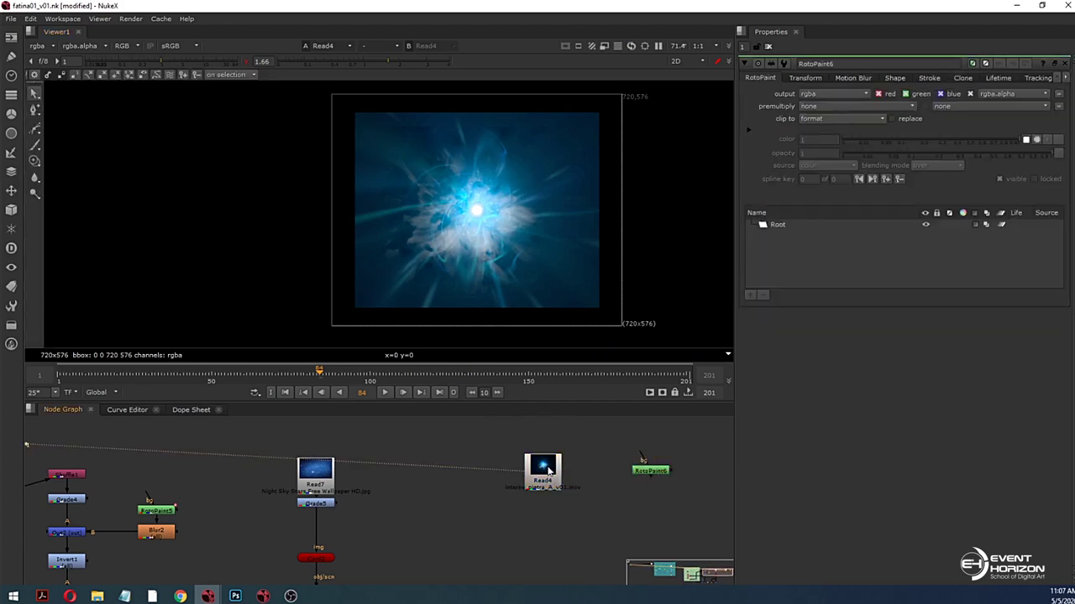
{"action": "double_click", "coordinate": [547, 471]}
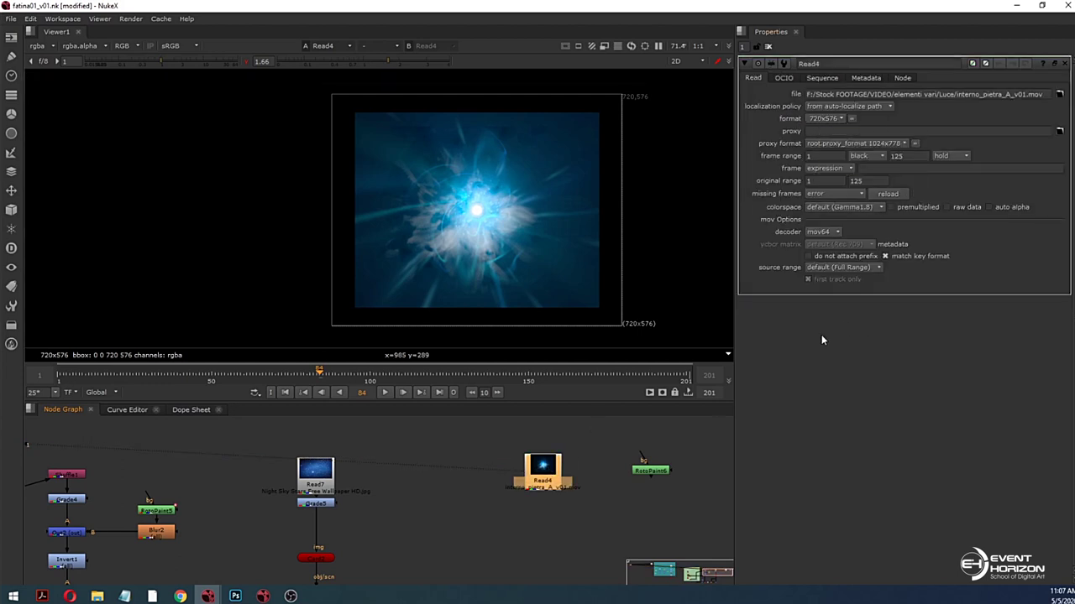
{"action": "double_click", "coordinate": [653, 469]}
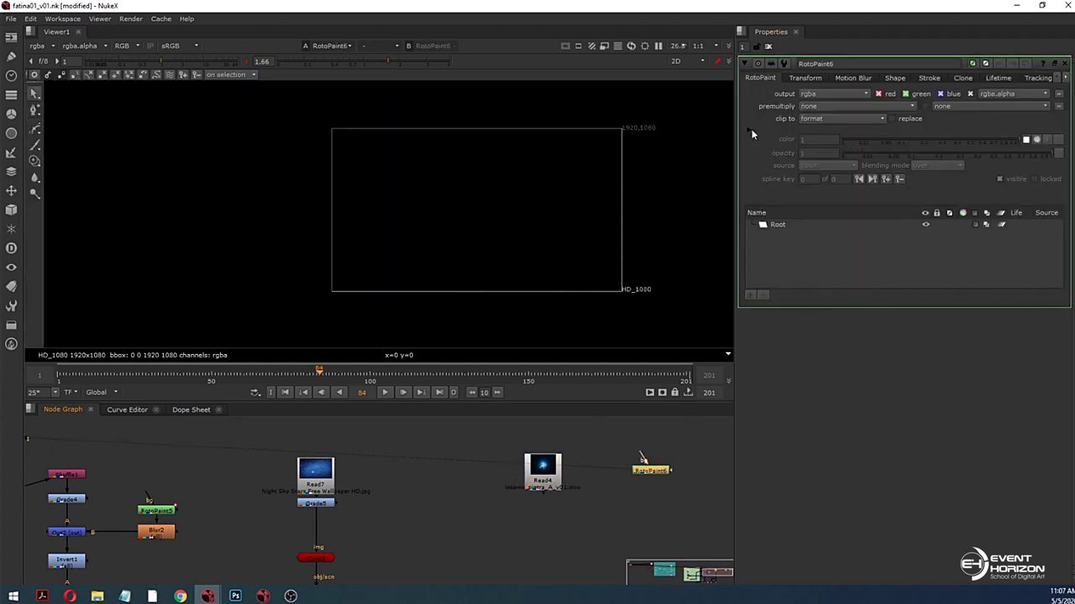
{"action": "left_click", "coordinate": [750, 131]}
{"action": "left_click", "coordinate": [819, 140]}
{"action": "left_click", "coordinate": [895, 397]}
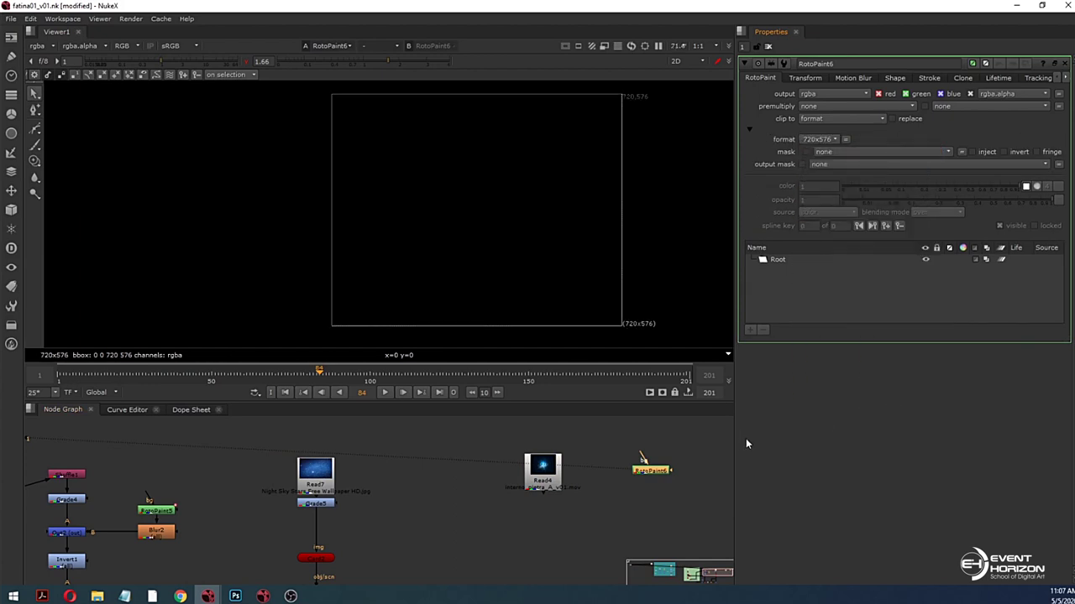
Step: Show the Read4 light clip in the viewer and select RotoPaint6 with its properties open
{"action": "left_click", "coordinate": [556, 475]}
{"action": "key", "text": "1"}
{"action": "left_click", "coordinate": [654, 473]}
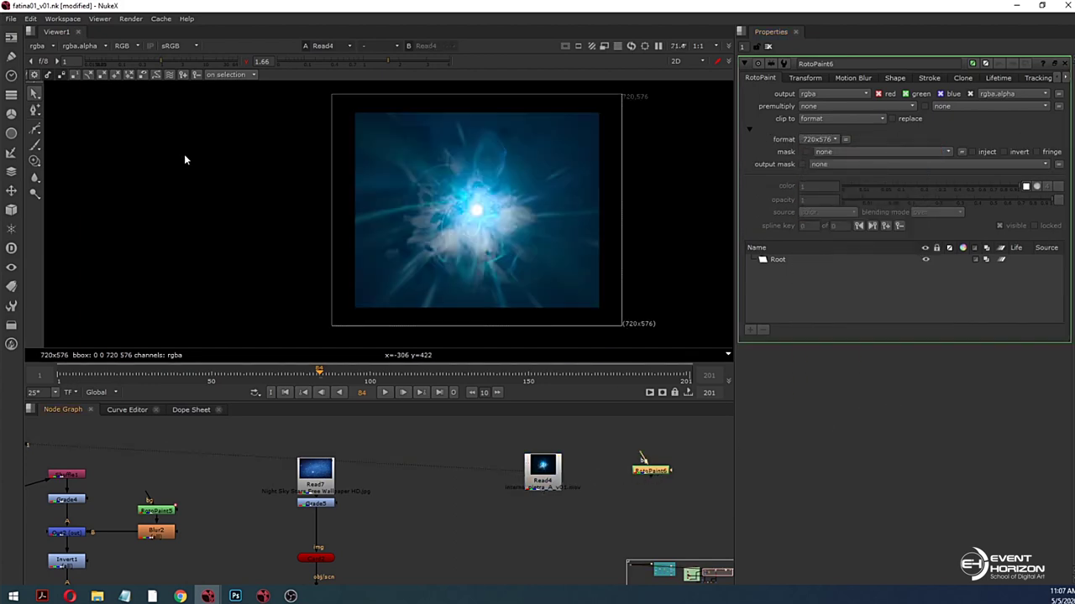
Step: Draw an ellipse shape around the light's core in RotoPaint6 and feather all its points outward
{"action": "left_click_drag", "start_coordinate": [35, 130], "coordinate": [65, 164]}
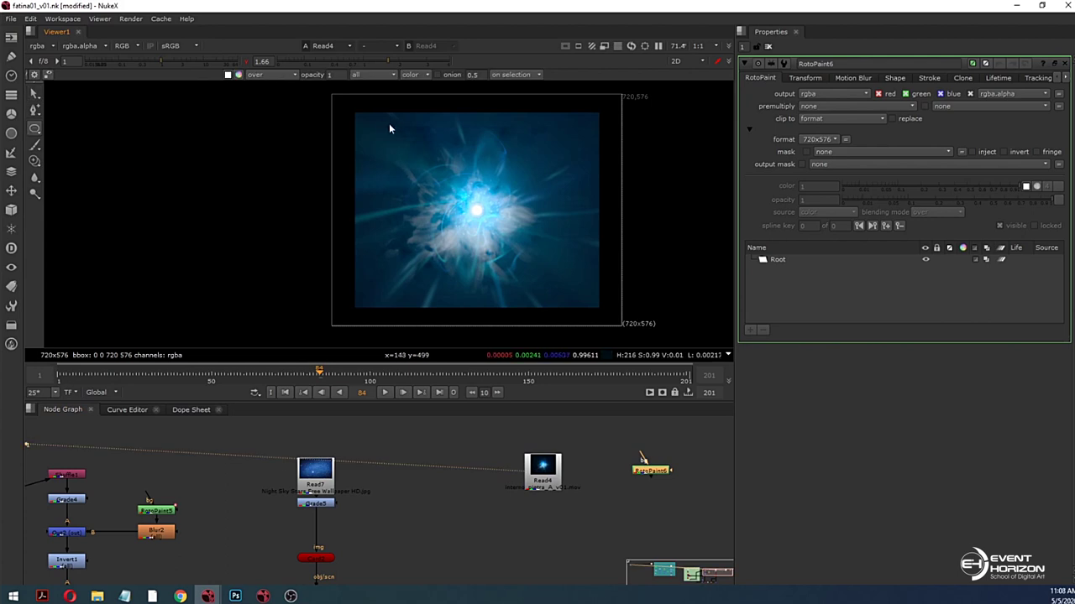
{"action": "left_click_drag", "start_coordinate": [409, 153], "coordinate": [574, 286]}
{"action": "key", "text": "ctrl+a"}
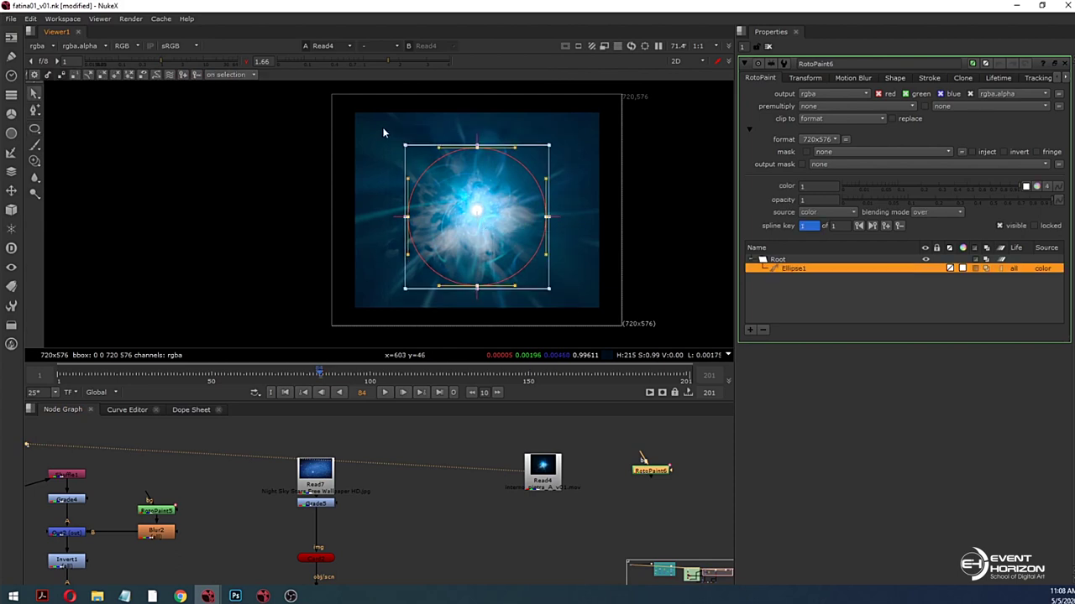
{"action": "key", "text": "e"}
{"action": "key", "text": "e"}
{"action": "key", "text": "e"}
{"action": "key", "text": "e"}
{"action": "key", "text": "e"}
{"action": "key", "text": "e"}
{"action": "key", "text": "e"}
{"action": "key", "text": "e"}
{"action": "key", "text": "e"}
{"action": "key", "text": "e"}
{"action": "key", "text": "e"}
{"action": "key", "text": "e"}
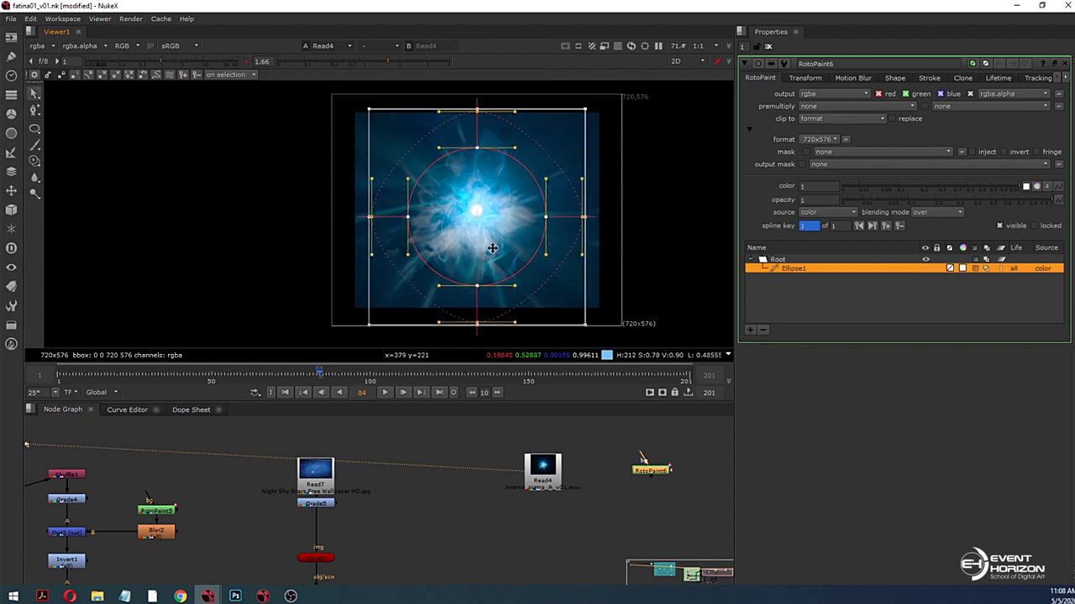
Step: Adjust the ellipse's feather points to fit within the light clip's picture borders and widen the upper and lower tangents to round the feather outline
{"action": "left_click", "coordinate": [347, 302]}
{"action": "left_click", "coordinate": [478, 319]}
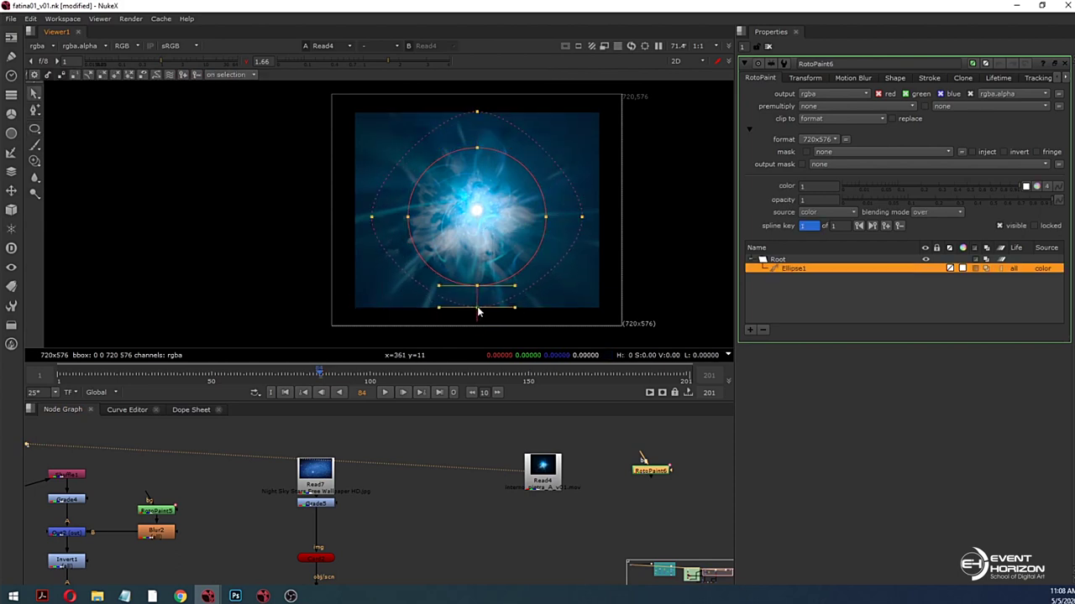
{"action": "left_click", "coordinate": [360, 217]}
{"action": "left_click_drag", "start_coordinate": [477, 111], "coordinate": [477, 113]}
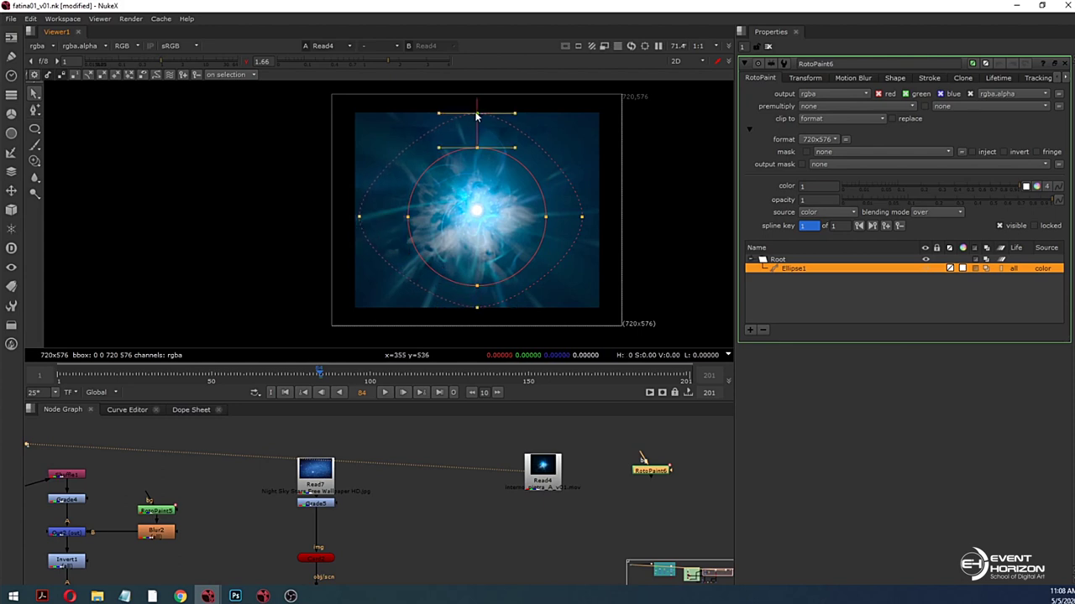
{"action": "left_click_drag", "start_coordinate": [581, 217], "coordinate": [593, 213]}
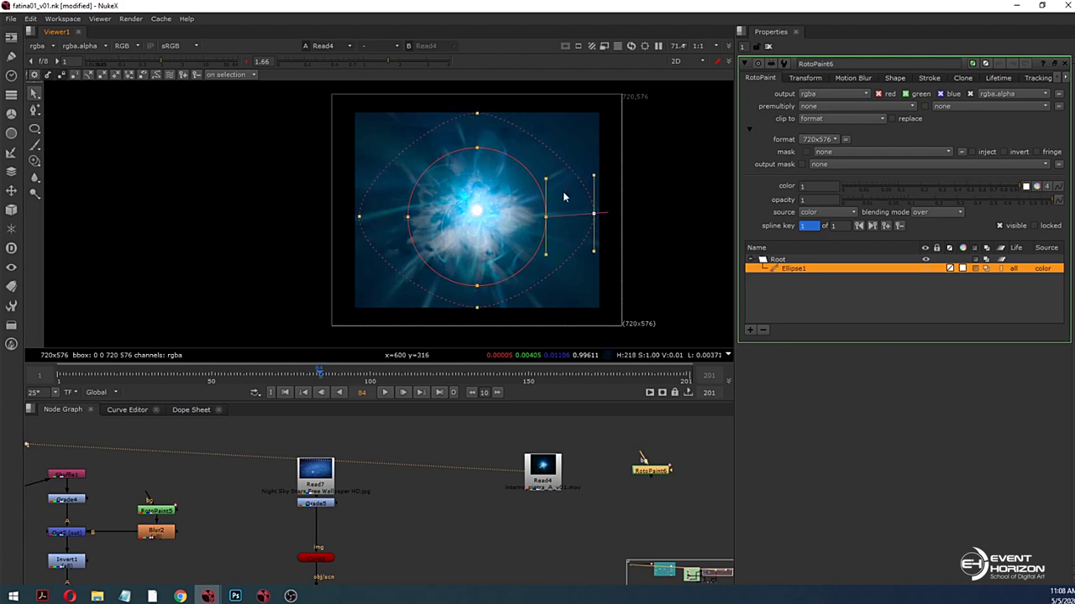
{"action": "left_click", "coordinate": [477, 113]}
{"action": "left_click_drag", "start_coordinate": [446, 112], "coordinate": [416, 116]}
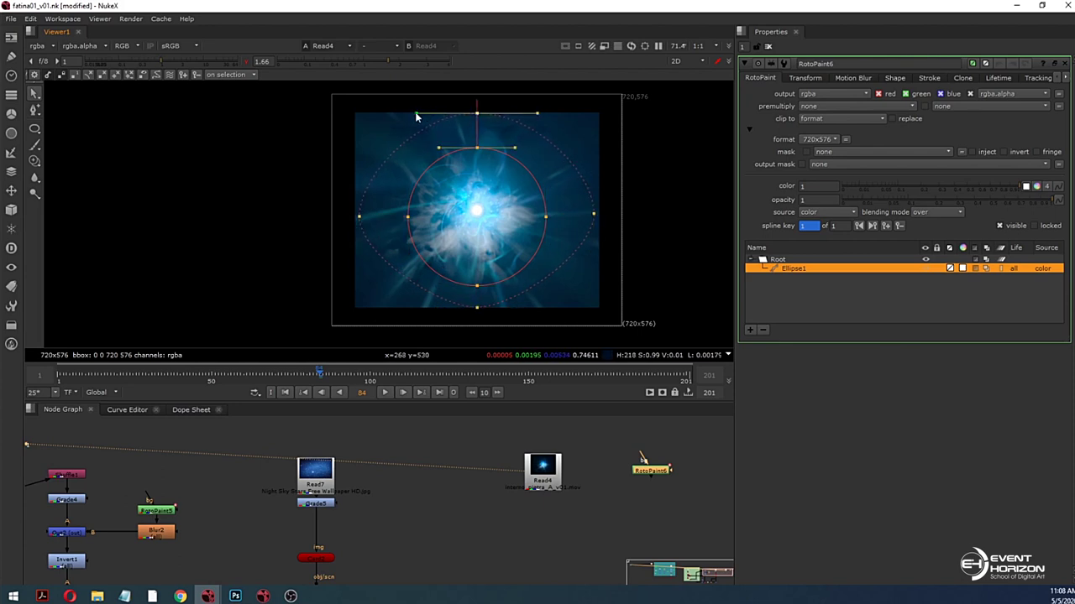
{"action": "left_click", "coordinate": [476, 309]}
{"action": "left_click_drag", "start_coordinate": [436, 305], "coordinate": [405, 305]}
Step: Add a Merge set to the in operation below Read4, with Read4 as A and RotoPaint6 as B
{"action": "left_click_drag", "start_coordinate": [550, 477], "coordinate": [541, 461]}
{"action": "key", "text": "Tab"}
{"action": "type", "text": "i"}
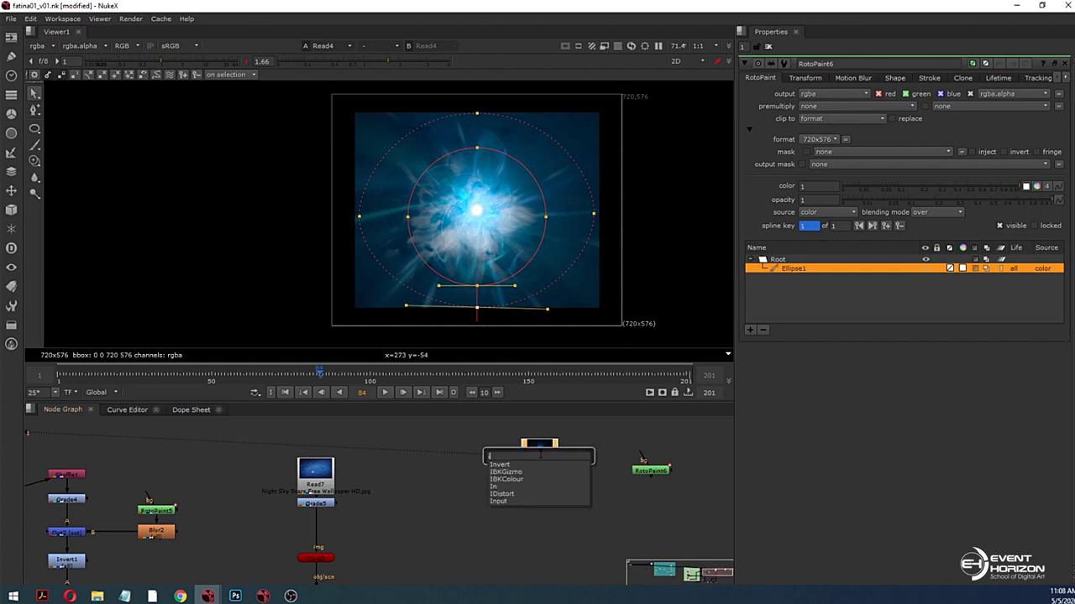
{"action": "type", "text": "n"}
{"action": "left_click", "coordinate": [501, 479]}
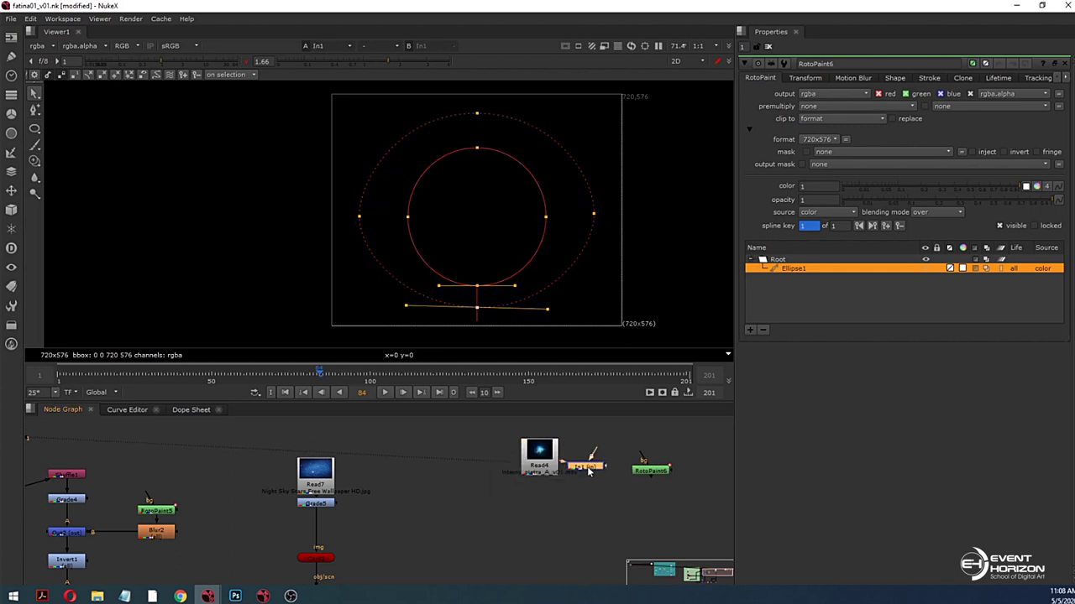
{"action": "left_click_drag", "start_coordinate": [588, 472], "coordinate": [648, 472]}
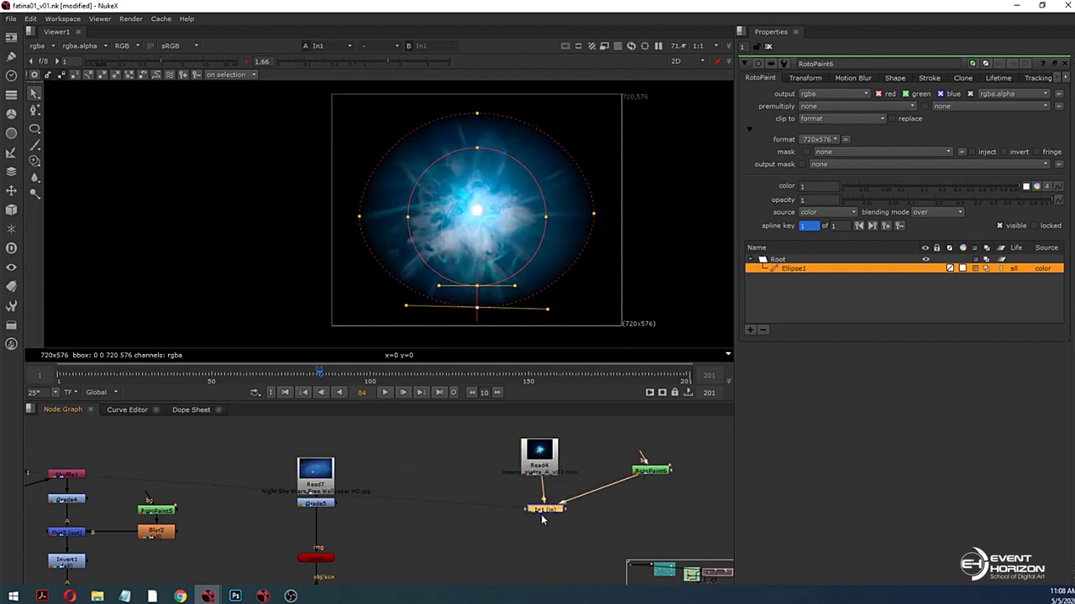
{"action": "left_click_drag", "start_coordinate": [550, 511], "coordinate": [545, 512]}
Step: Open the In1 merge's properties and reset the viewer gamma to 1
{"action": "double_click", "coordinate": [546, 512]}
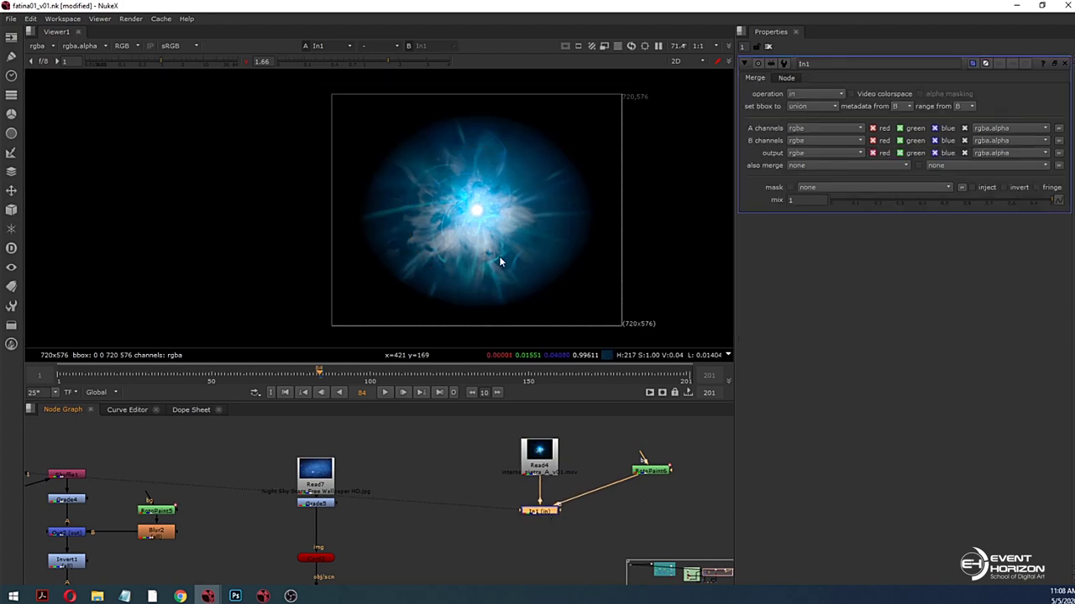
{"action": "left_click", "coordinate": [247, 62]}
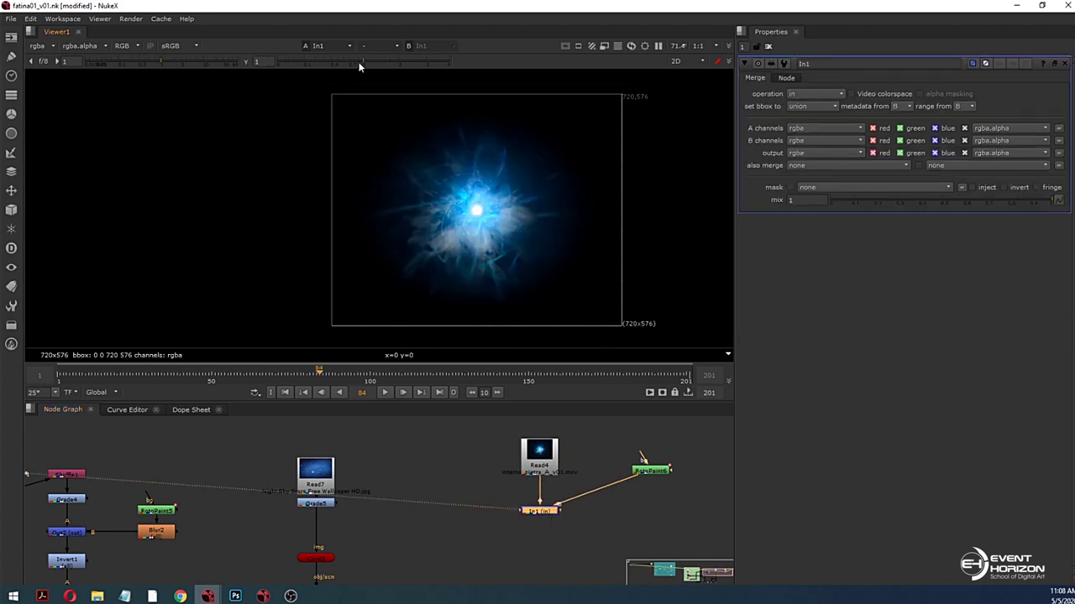
{"action": "mouse_move", "coordinate": [359, 64]}
{"action": "left_mouse_down"}
{"action": "mouse_move", "coordinate": [395, 65]}
{"action": "mouse_move", "coordinate": [365, 67]}
{"action": "left_mouse_up"}
Step: Add a Blur of size 20 after RotoPaint6 and place it level with the In1 merge
{"action": "left_click", "coordinate": [649, 471]}
{"action": "key", "text": "b"}
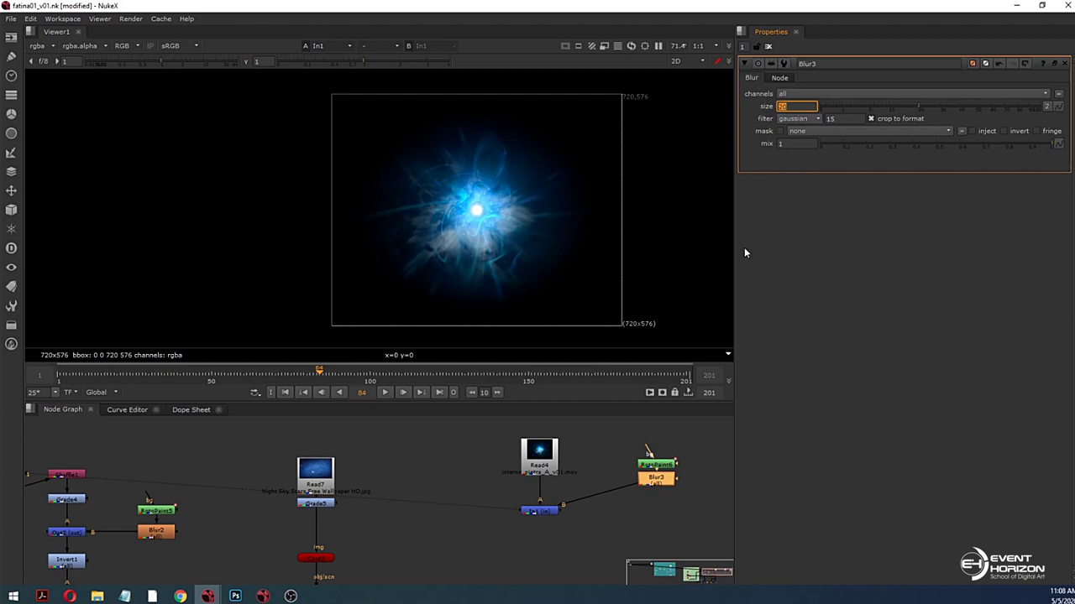
{"action": "left_click_drag", "start_coordinate": [662, 470], "coordinate": [656, 513]}
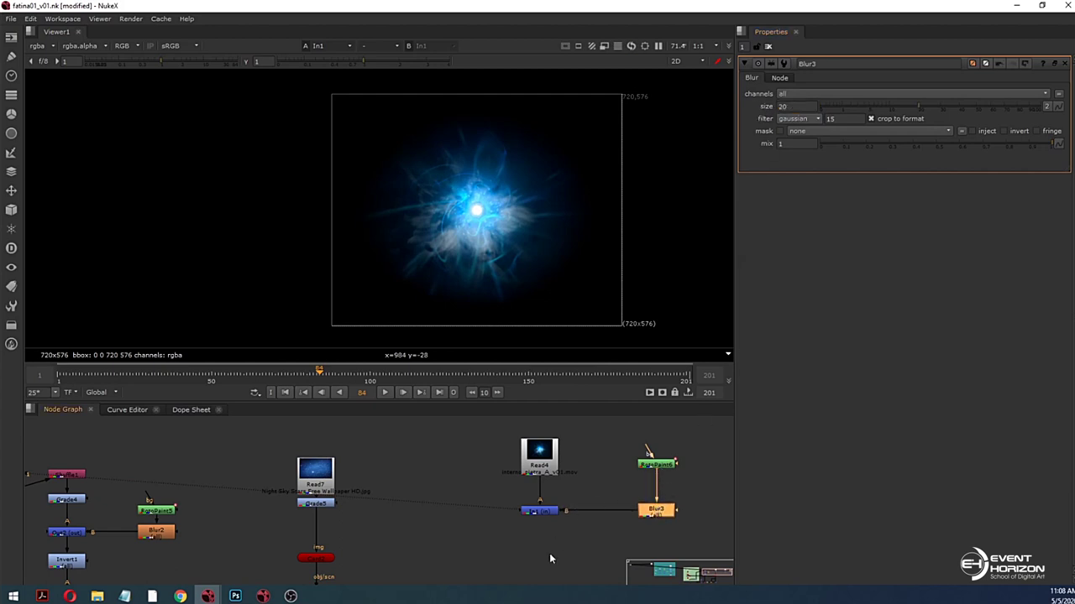
Step: Show the Merge4 night composite in the viewer and check the girl's pose at frame 144
{"action": "middle_click_drag", "start_coordinate": [549, 552], "coordinate": [403, 496]}
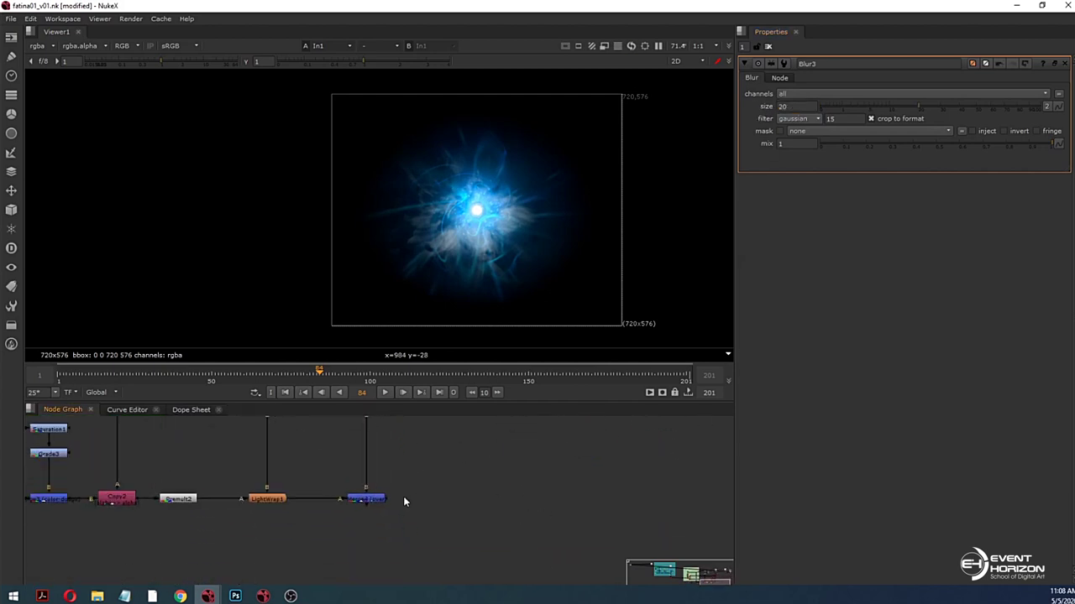
{"action": "left_click", "coordinate": [369, 498]}
{"action": "key", "text": "1"}
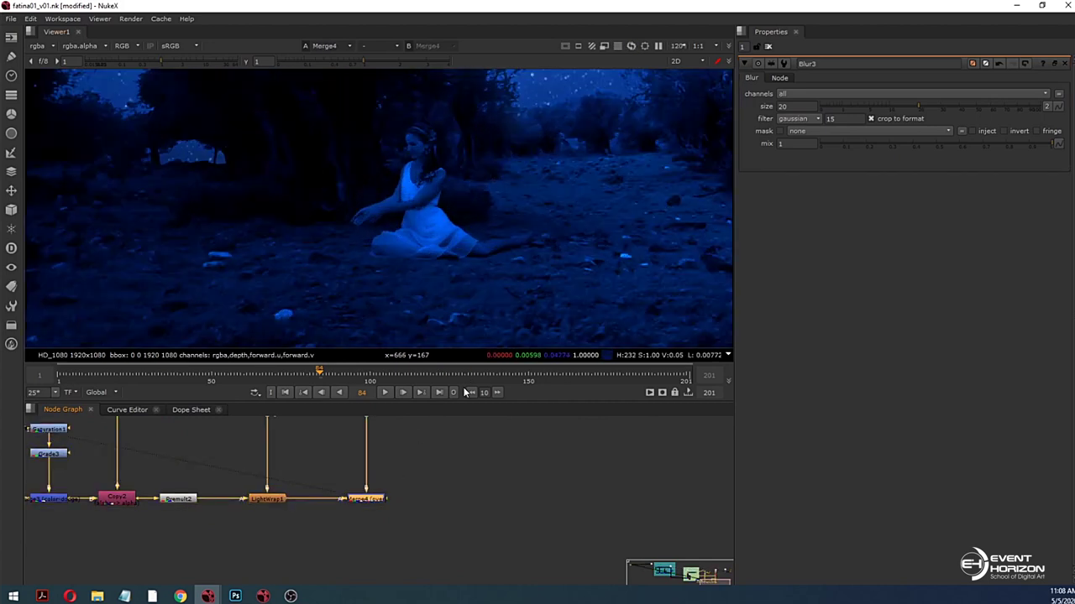
{"action": "left_click", "coordinate": [487, 375]}
{"action": "left_click", "coordinate": [509, 375]}
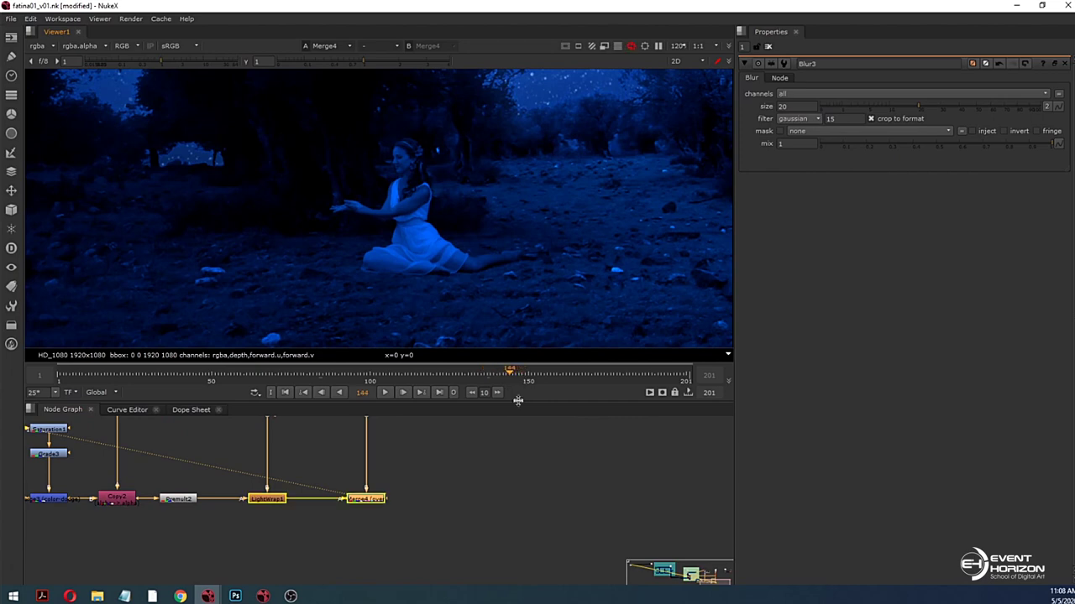
Step: View the girl's green-screen footage from TimeOffset2 in the Keylight group and fit the whole frame
{"action": "scroll", "coordinate": [494, 491], "scroll_direction": "down", "scroll_amount": 6}
{"action": "middle_click_drag", "start_coordinate": [442, 447], "coordinate": [476, 502]}
{"action": "scroll", "coordinate": [340, 492], "scroll_direction": "up", "scroll_amount": 3}
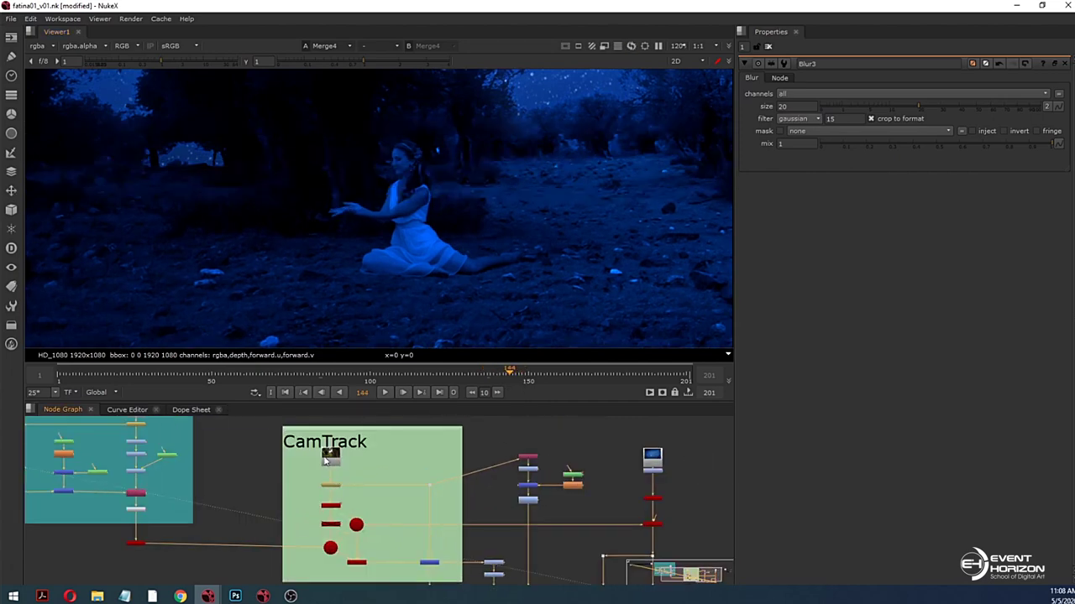
{"action": "middle_click_drag", "start_coordinate": [259, 463], "coordinate": [343, 513]}
{"action": "left_click", "coordinate": [223, 475]}
{"action": "key", "text": "1"}
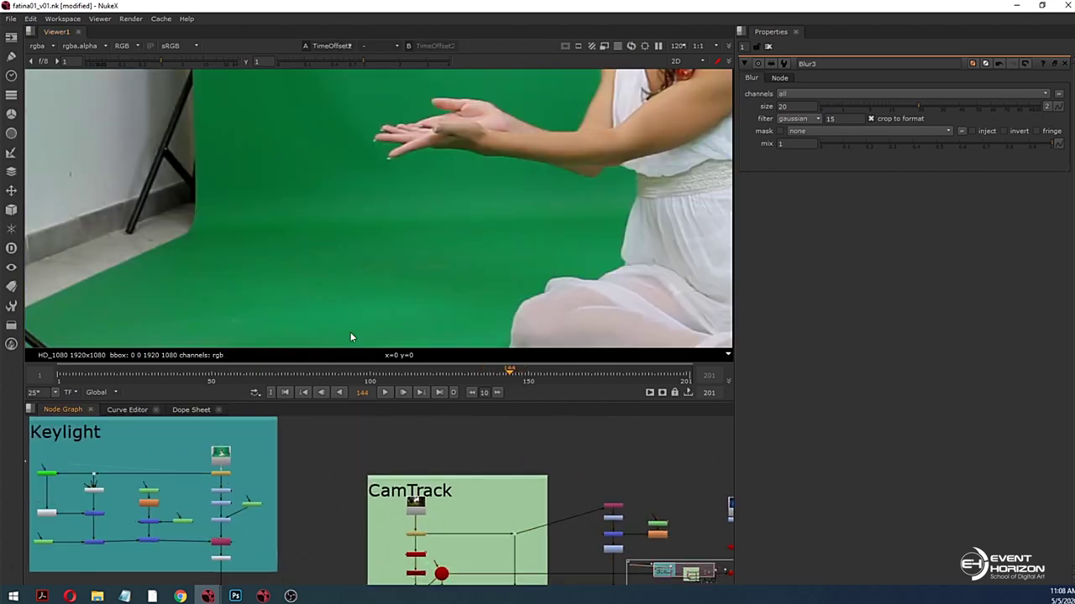
{"action": "scroll", "coordinate": [421, 219], "scroll_direction": "down", "scroll_amount": 5}
{"action": "scroll", "coordinate": [396, 510], "scroll_direction": "up", "scroll_amount": 2}
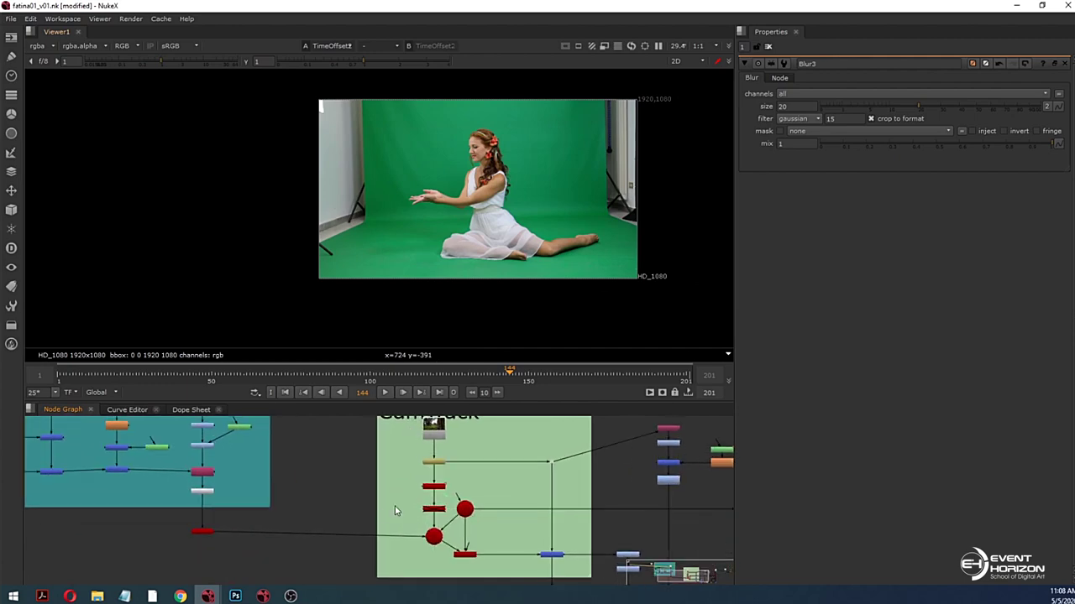
Step: View the Merge1 daylight composite and play the girl's hand gesture to find when the light should appear, stopping around frame 120
{"action": "middle_click_drag", "start_coordinate": [440, 548], "coordinate": [367, 525]}
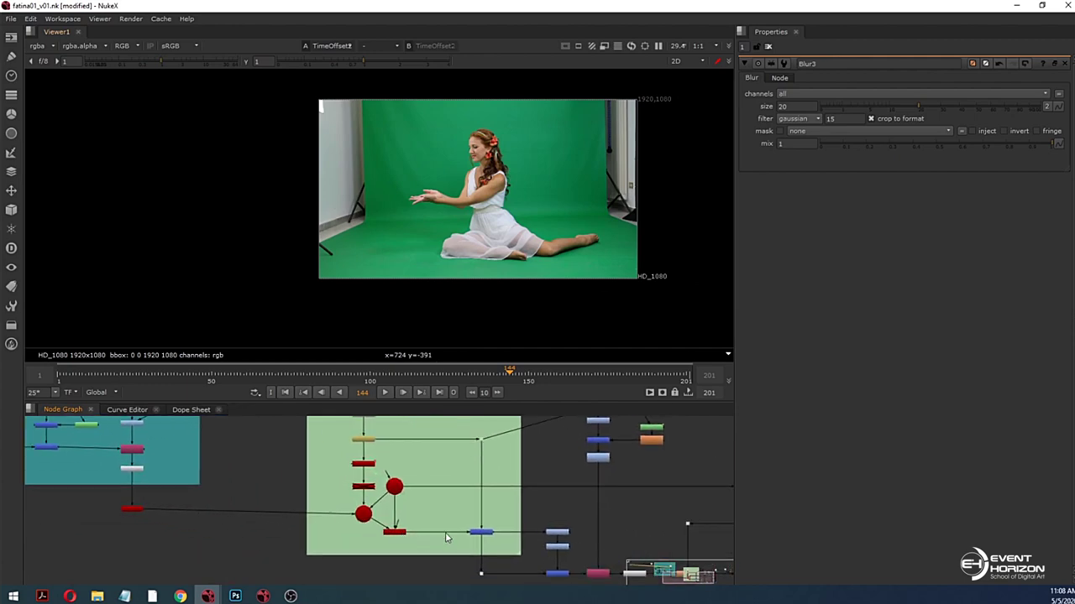
{"action": "left_click", "coordinate": [478, 532]}
{"action": "key", "text": "1"}
{"action": "scroll", "coordinate": [487, 287], "scroll_direction": "up", "scroll_amount": 3}
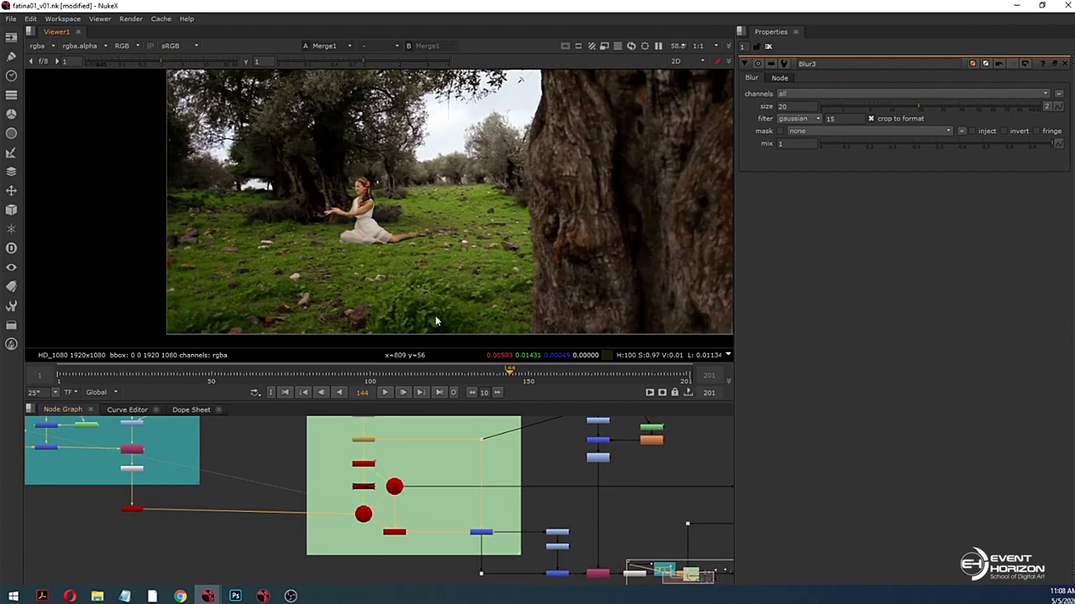
{"action": "left_click", "coordinate": [386, 392]}
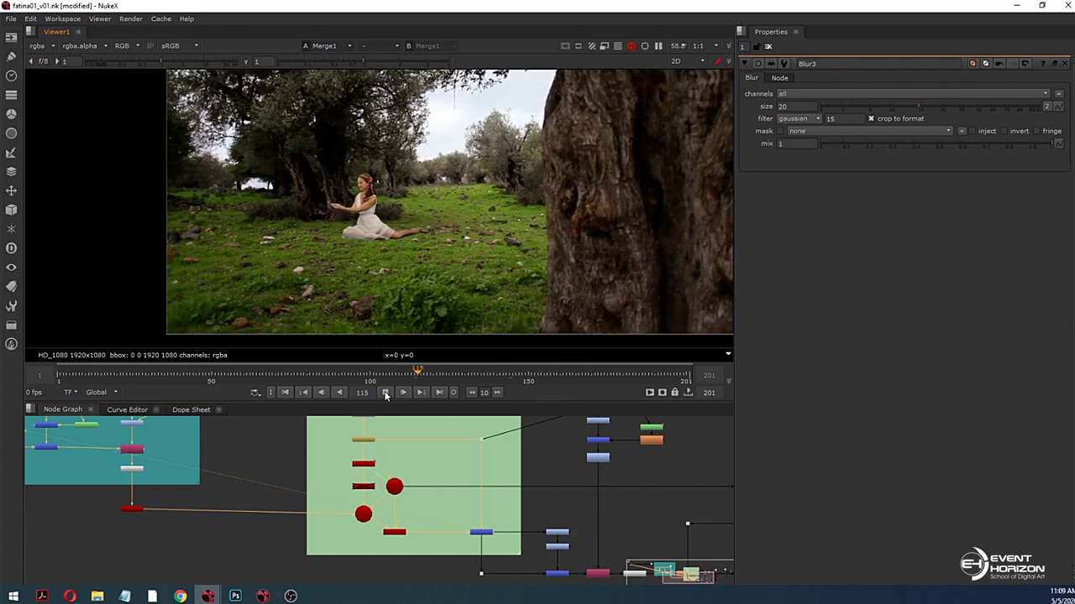
{"action": "left_click", "coordinate": [367, 372]}
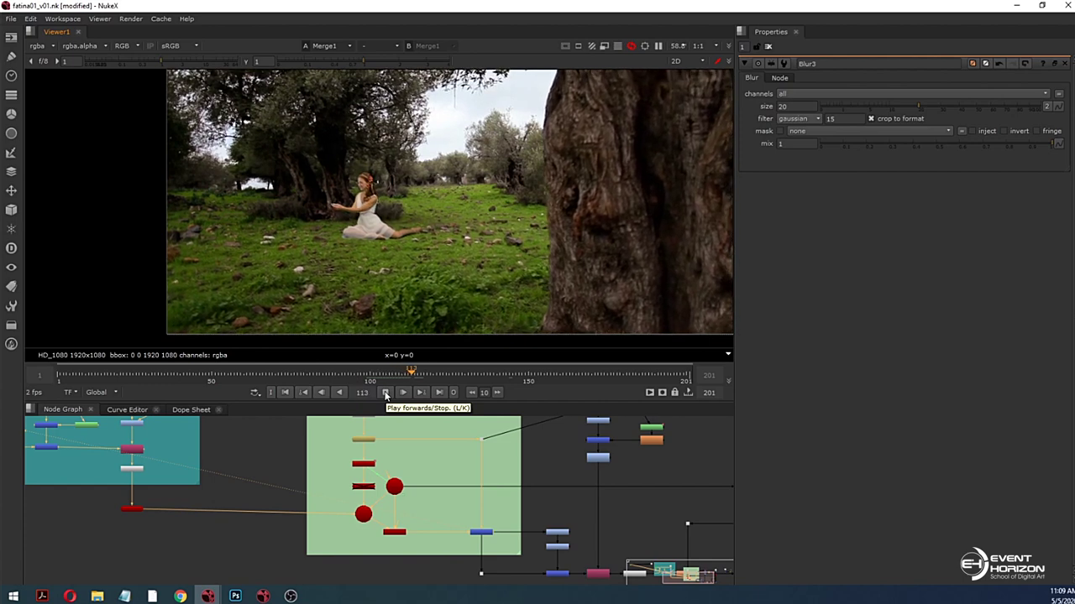
{"action": "left_click", "coordinate": [385, 393]}
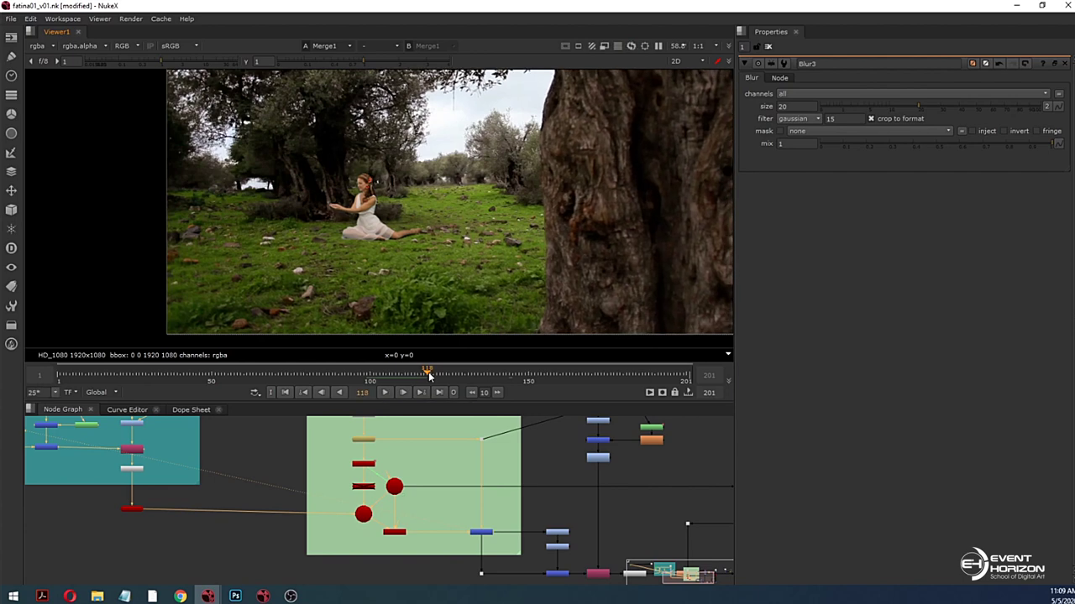
{"action": "left_click", "coordinate": [433, 375]}
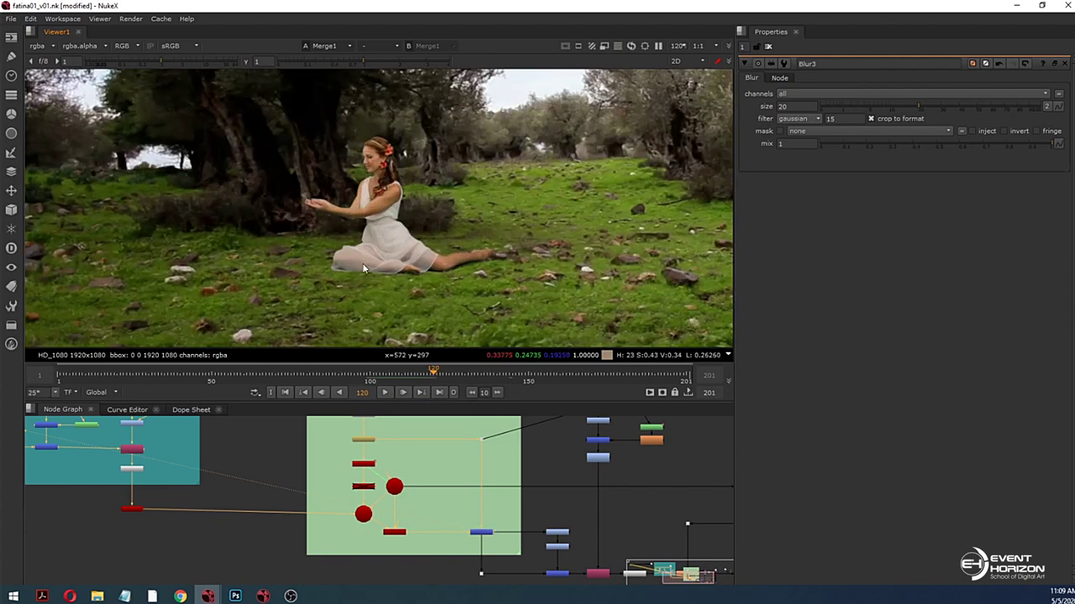
Step: Show the Read4 light clip with its properties and play it from near the beginning to examine its timing
{"action": "scroll", "coordinate": [519, 470], "scroll_direction": "down", "scroll_amount": 4}
{"action": "middle_click_drag", "start_coordinate": [514, 482], "coordinate": [336, 502]}
{"action": "scroll", "coordinate": [512, 480], "scroll_direction": "up", "scroll_amount": 6}
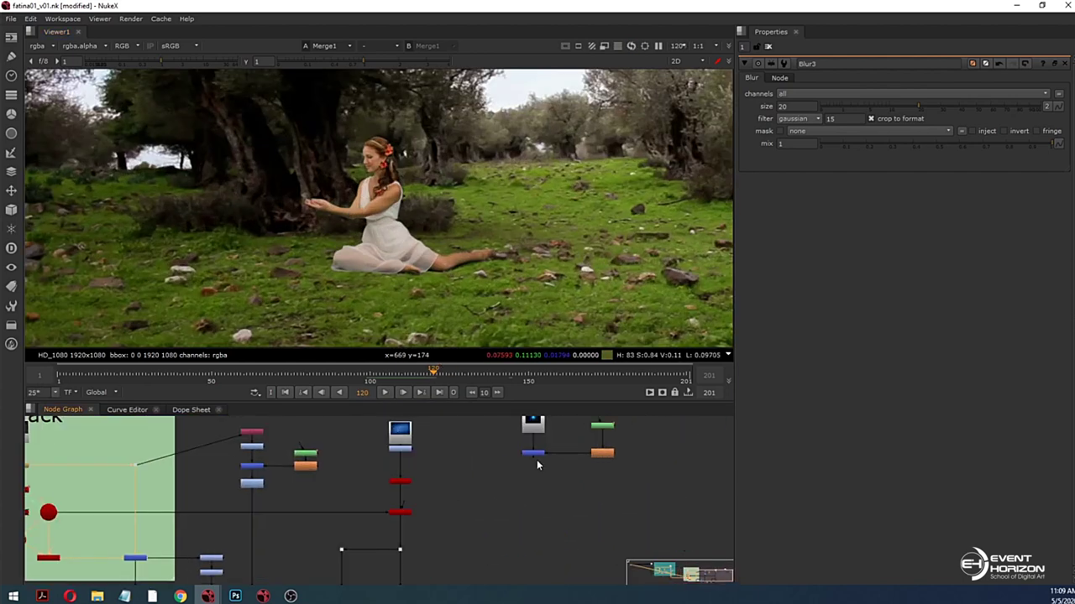
{"action": "middle_click_drag", "start_coordinate": [514, 450], "coordinate": [442, 508]}
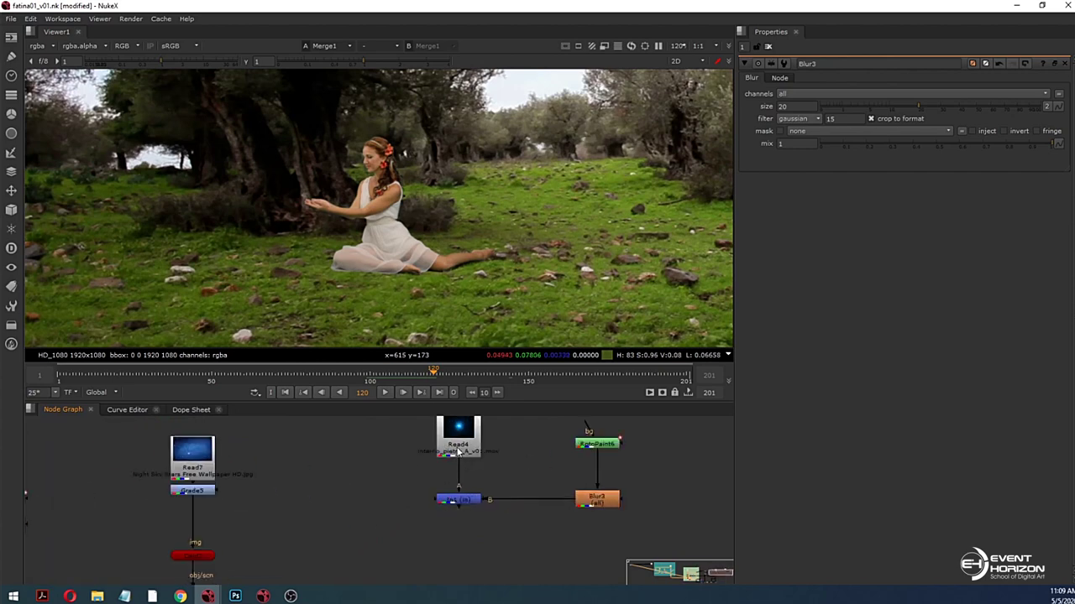
{"action": "left_click", "coordinate": [458, 452]}
{"action": "key", "text": "1"}
{"action": "double_click", "coordinate": [458, 452]}
{"action": "scroll", "coordinate": [443, 247], "scroll_direction": "down", "scroll_amount": 6}
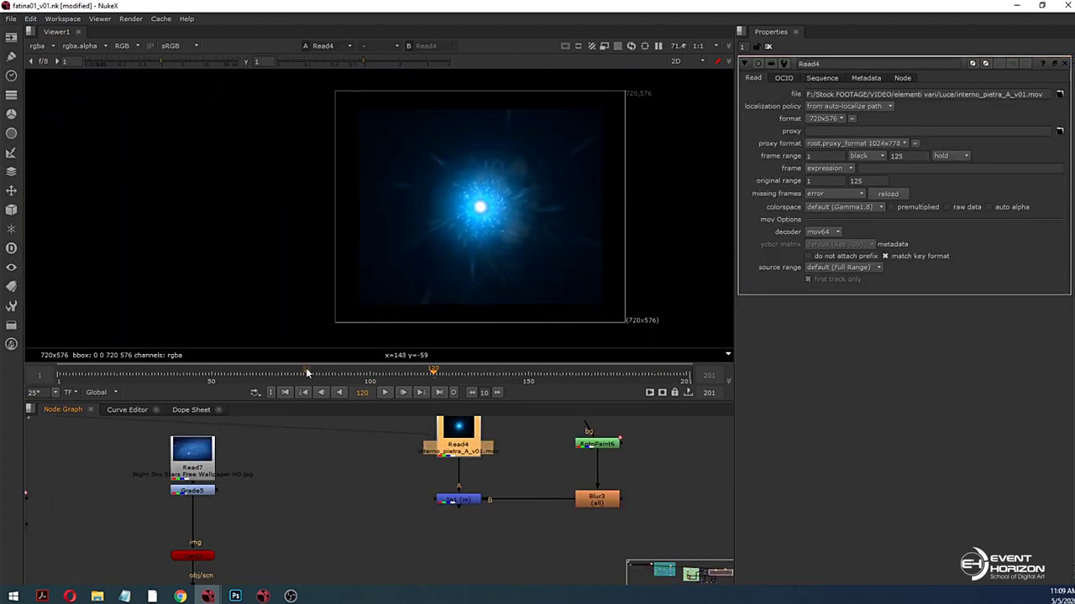
{"action": "left_click", "coordinate": [66, 375]}
{"action": "left_click", "coordinate": [385, 392]}
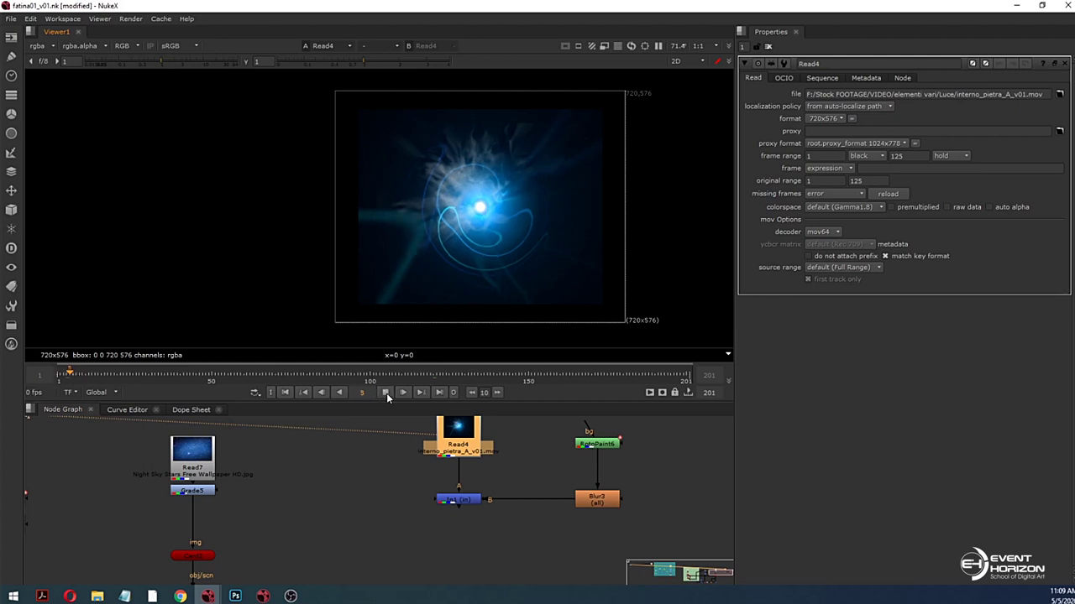
{"action": "left_click", "coordinate": [387, 393]}
Step: Insert a TimeOffset between Read4 and the In1 merge and set its time offset to 110 frames
{"action": "middle_click_drag", "start_coordinate": [502, 461], "coordinate": [491, 522]}
{"action": "left_click_drag", "start_coordinate": [447, 493], "coordinate": [448, 463]}
{"action": "key", "text": "Tab"}
{"action": "type", "text": "tim"}
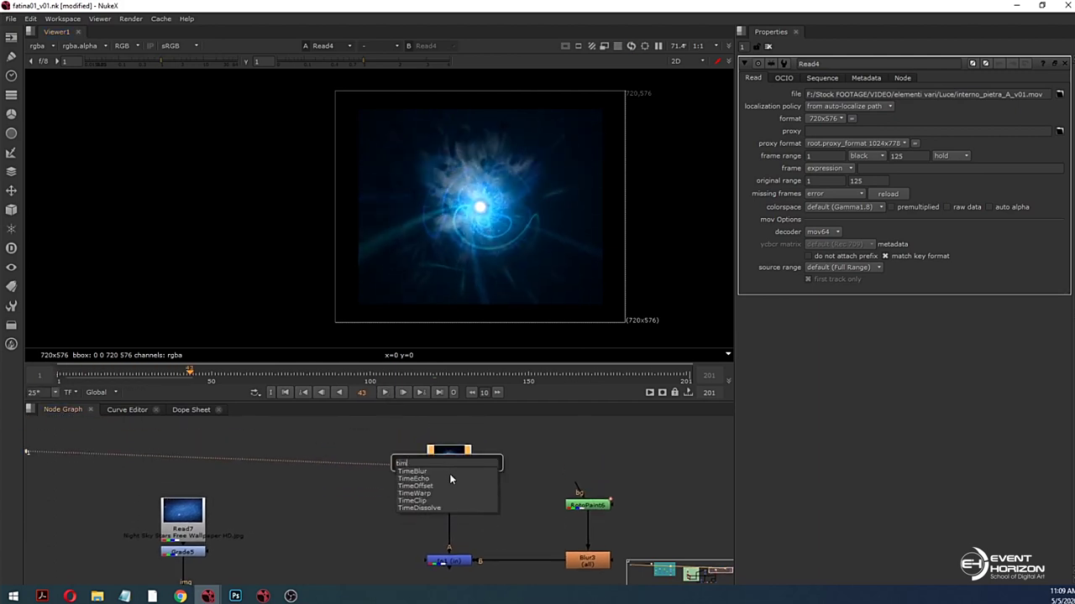
{"action": "left_click", "coordinate": [433, 485]}
{"action": "left_click_drag", "start_coordinate": [343, 375], "coordinate": [399, 382]}
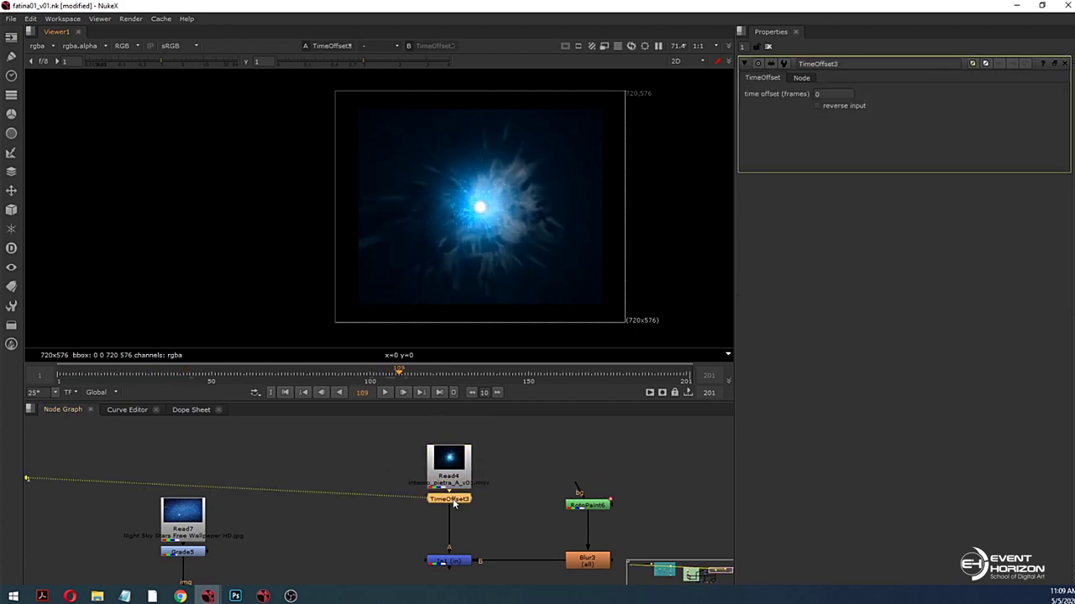
{"action": "type", "text": "110"}
{"action": "key", "text": "Return"}
{"action": "left_click", "coordinate": [506, 479]}
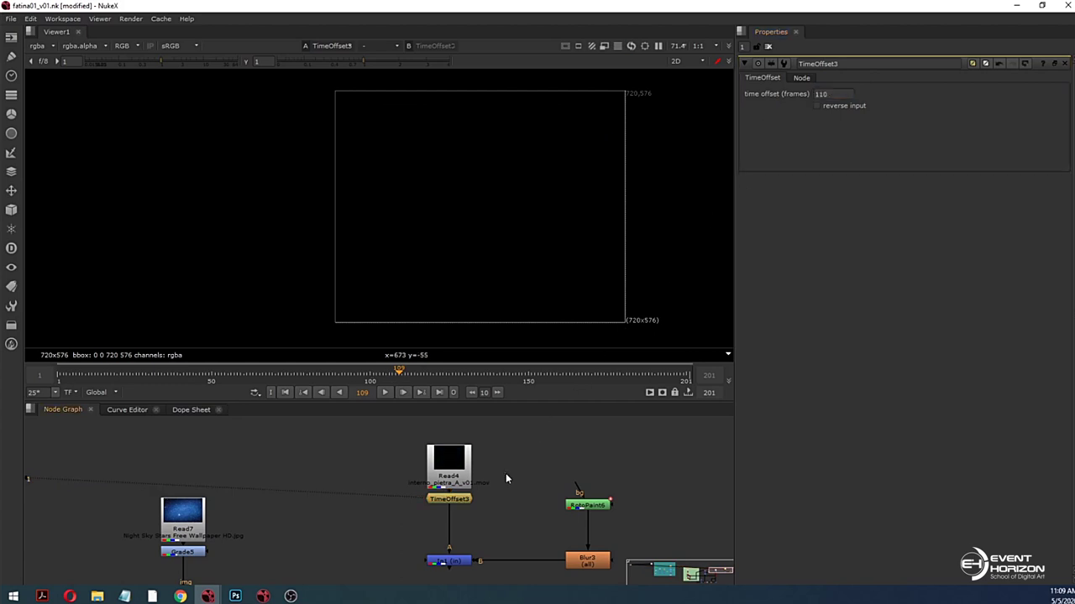
Step: View the In1 merge and play the masked light around frame 112 to check its delayed start
{"action": "double_click", "coordinate": [470, 561]}
{"action": "key", "text": "1"}
{"action": "left_click", "coordinate": [384, 392]}
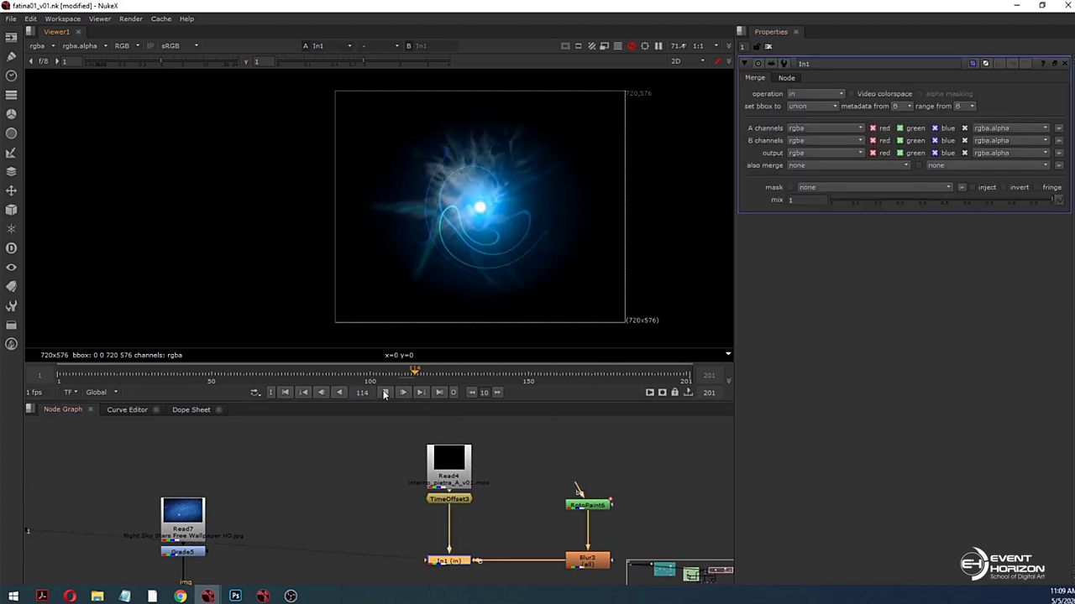
{"action": "mouse_move", "coordinate": [401, 377]}
{"action": "left_mouse_down"}
{"action": "mouse_move", "coordinate": [430, 377]}
{"action": "mouse_move", "coordinate": [396, 377]}
{"action": "mouse_move", "coordinate": [408, 377]}
{"action": "left_mouse_up"}
{"action": "scroll", "coordinate": [517, 521], "scroll_direction": "down", "scroll_amount": 3}
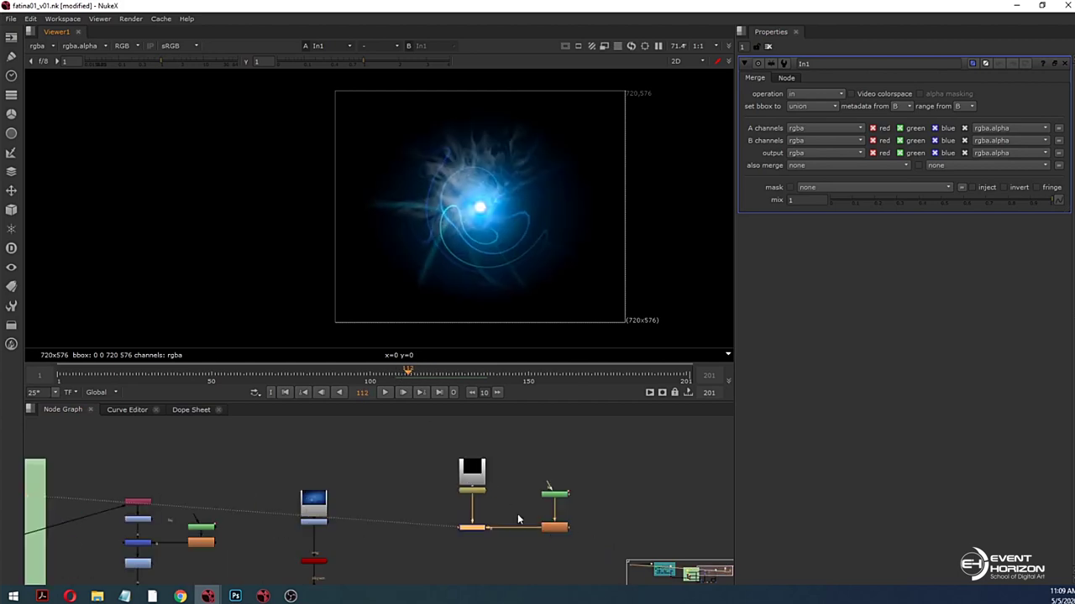
Step: View the Merge4 night composite and play it from frame 112 to examine the girl's hand gesture
{"action": "middle_click_drag", "start_coordinate": [518, 524], "coordinate": [518, 429]}
{"action": "middle_click_drag", "start_coordinate": [475, 520], "coordinate": [511, 437]}
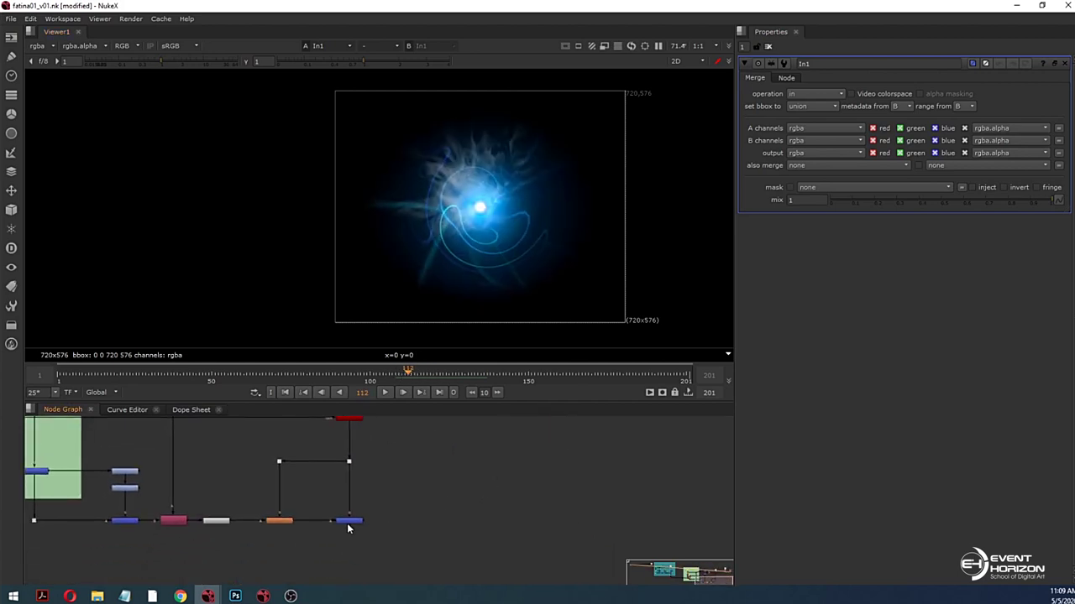
{"action": "left_click", "coordinate": [349, 522]}
{"action": "key", "text": "1"}
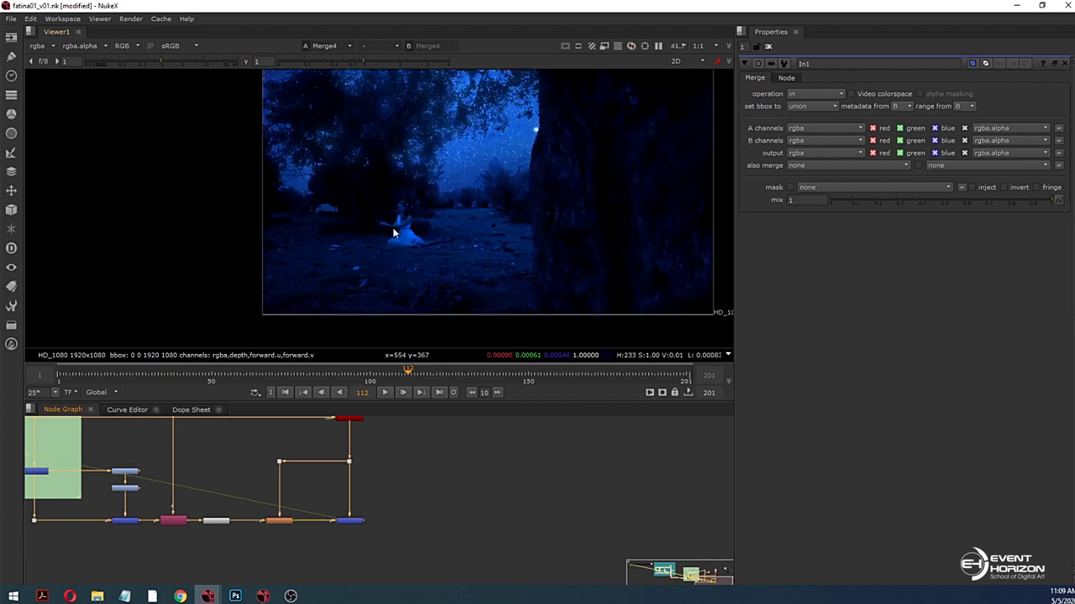
{"action": "scroll", "coordinate": [393, 233], "scroll_direction": "up", "scroll_amount": 3}
{"action": "left_click", "coordinate": [385, 393]}
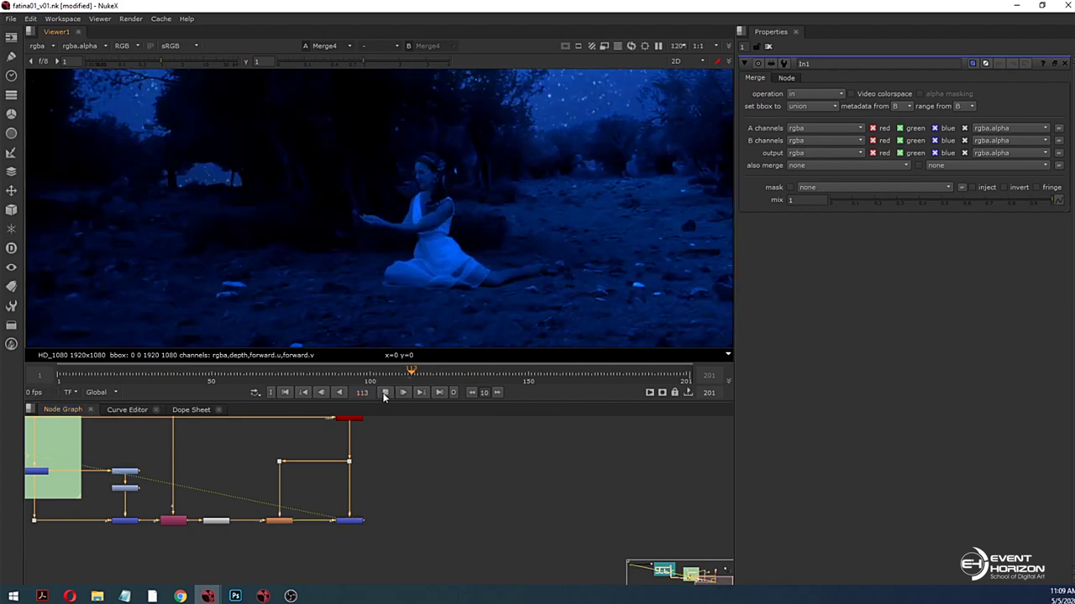
Step: View the Merge1 daylight composite, play the hand gesture past frame 120, and return to frame 110
{"action": "scroll", "coordinate": [363, 485], "scroll_direction": "down", "scroll_amount": 3}
{"action": "middle_click_drag", "start_coordinate": [363, 475], "coordinate": [459, 481]}
{"action": "scroll", "coordinate": [330, 493], "scroll_direction": "up", "scroll_amount": 3}
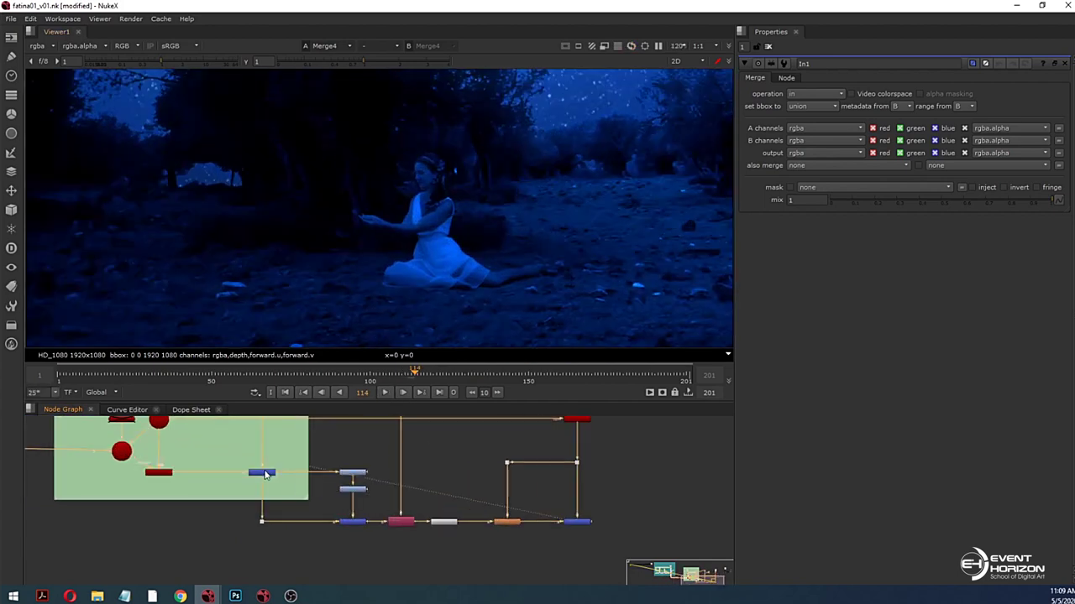
{"action": "left_click", "coordinate": [262, 473]}
{"action": "key", "text": "1"}
{"action": "left_click", "coordinate": [385, 394]}
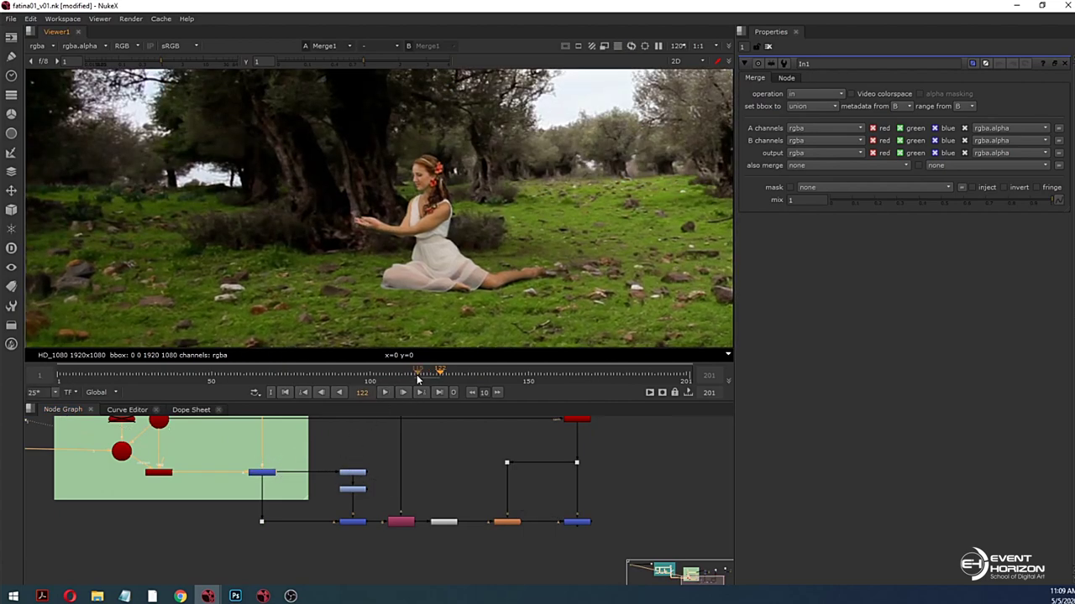
{"action": "left_click_drag", "start_coordinate": [418, 379], "coordinate": [404, 377]}
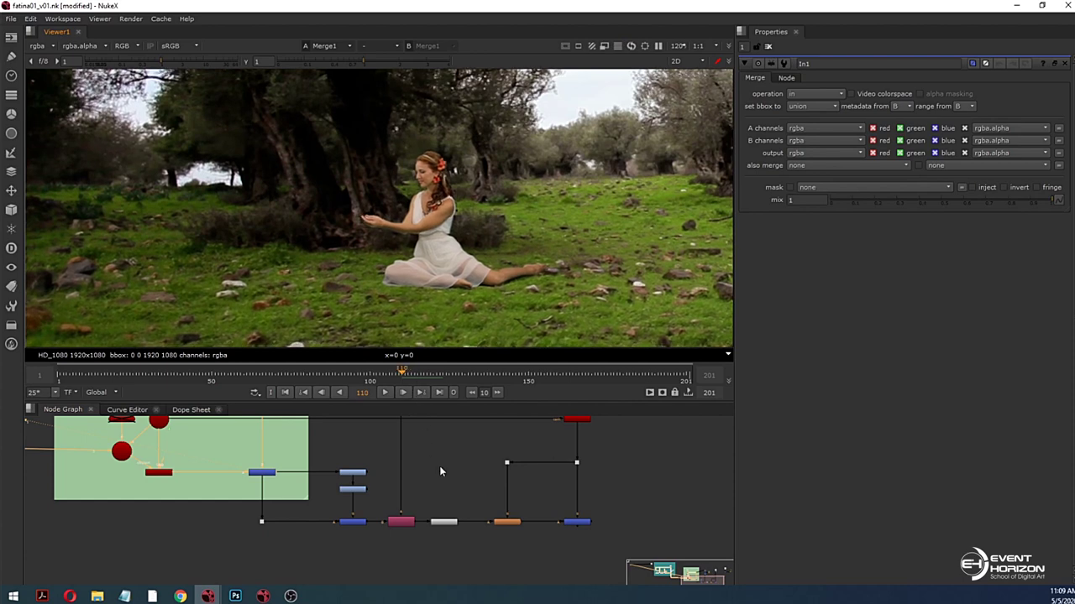
Step: Merge the In1 light over the Merge1 daylight composite with a new Merge node and view the result at frame 111
{"action": "key", "text": "space"}
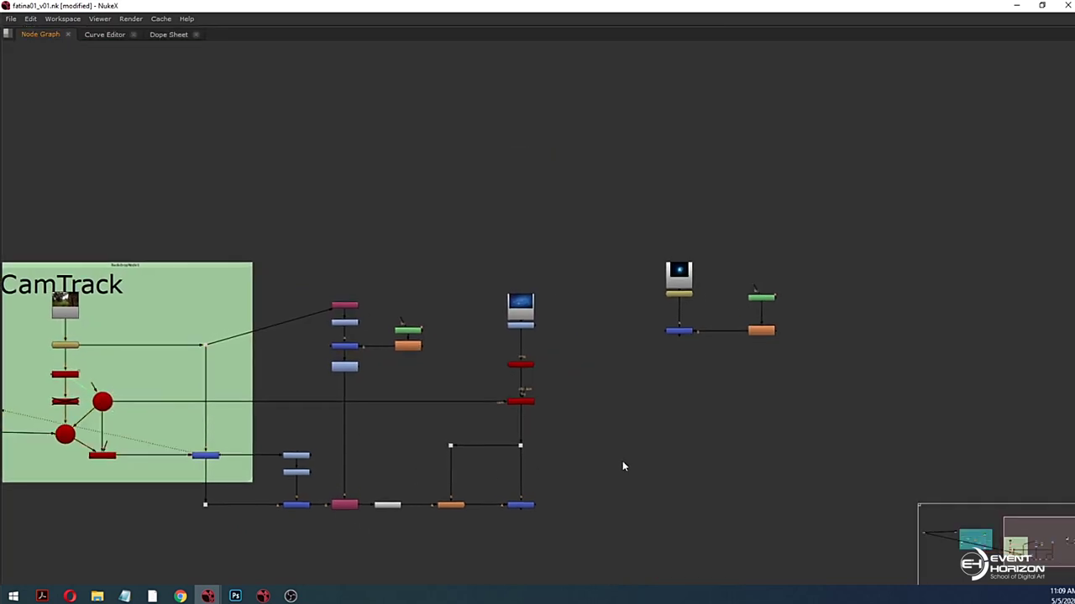
{"action": "key", "text": "b"}
{"action": "left_click_drag", "start_coordinate": [617, 453], "coordinate": [216, 459]}
{"action": "left_click_drag", "start_coordinate": [626, 464], "coordinate": [682, 382]}
{"action": "left_click_drag", "start_coordinate": [673, 370], "coordinate": [680, 332]}
{"action": "middle_click_drag", "start_coordinate": [706, 372], "coordinate": [592, 481]}
{"action": "key", "text": "space"}
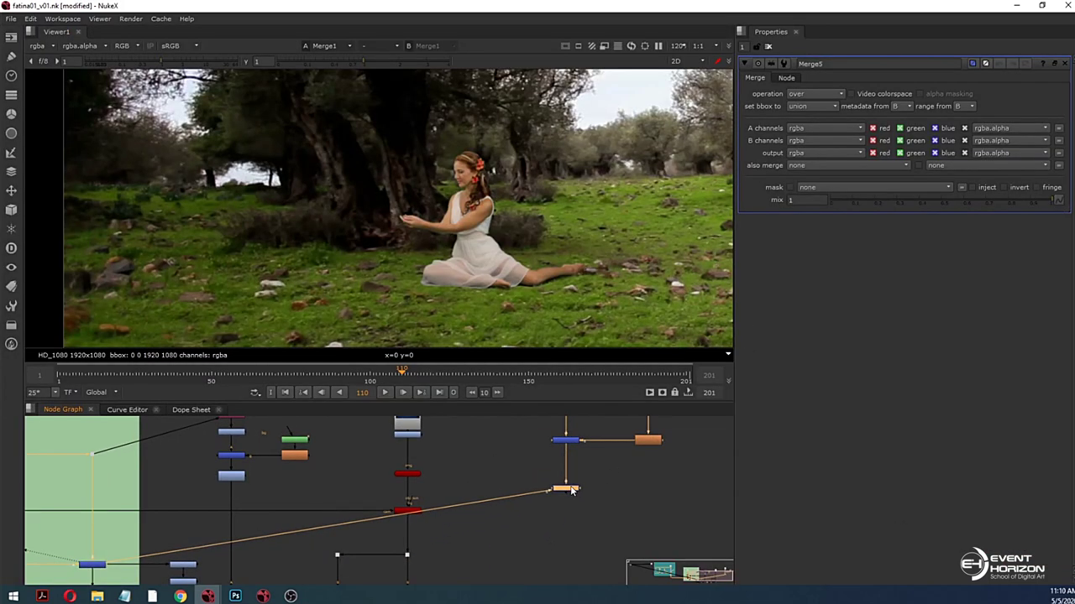
{"action": "key", "text": "1"}
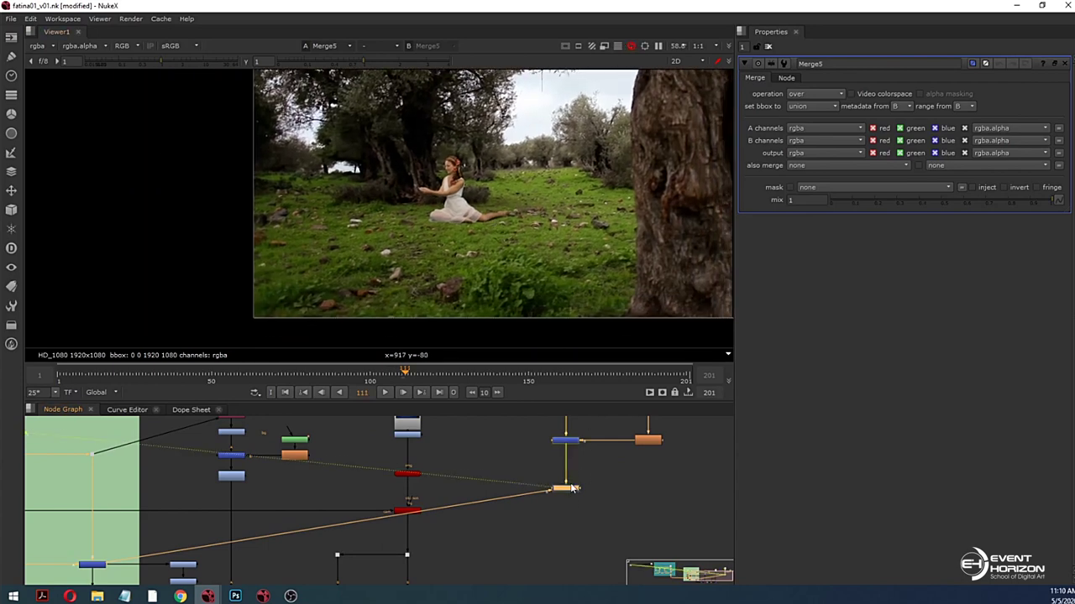
{"action": "key", "text": "Right"}
Step: Add a Transform after the In1 merge and move the light to the girl's hands, translating it about 152, 116
{"action": "left_click", "coordinate": [565, 440]}
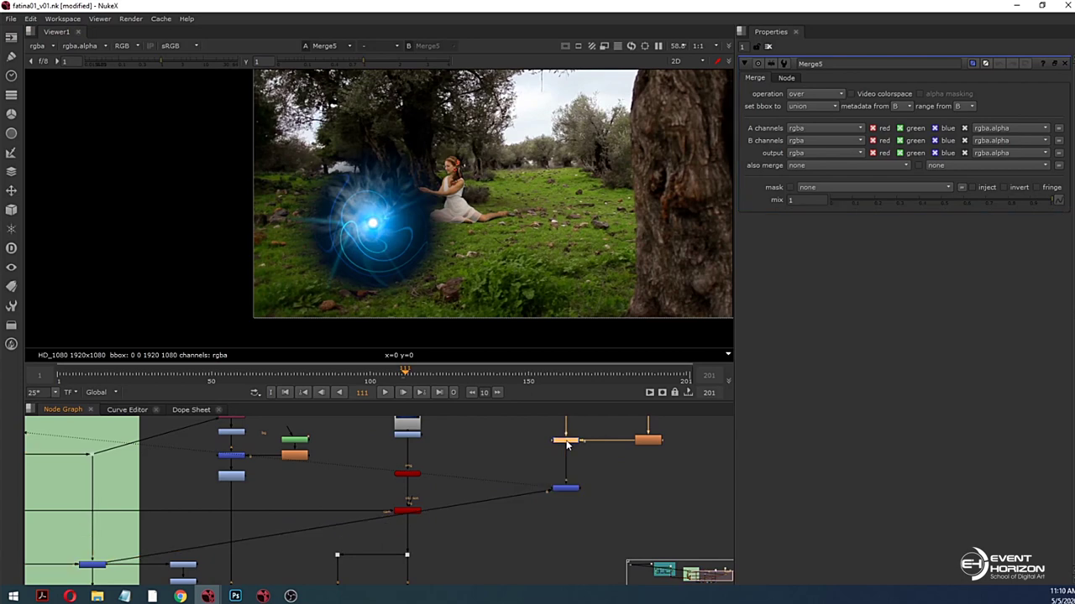
{"action": "key", "text": "t"}
{"action": "scroll", "coordinate": [371, 224], "scroll_direction": "up", "scroll_amount": 3}
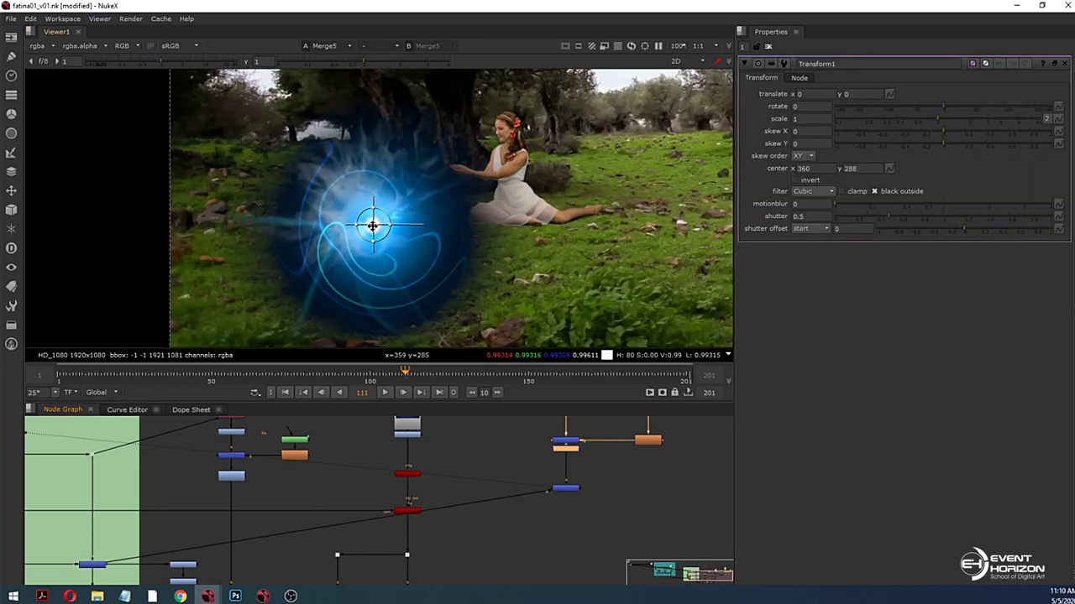
{"action": "left_click_drag", "start_coordinate": [372, 225], "coordinate": [457, 160]}
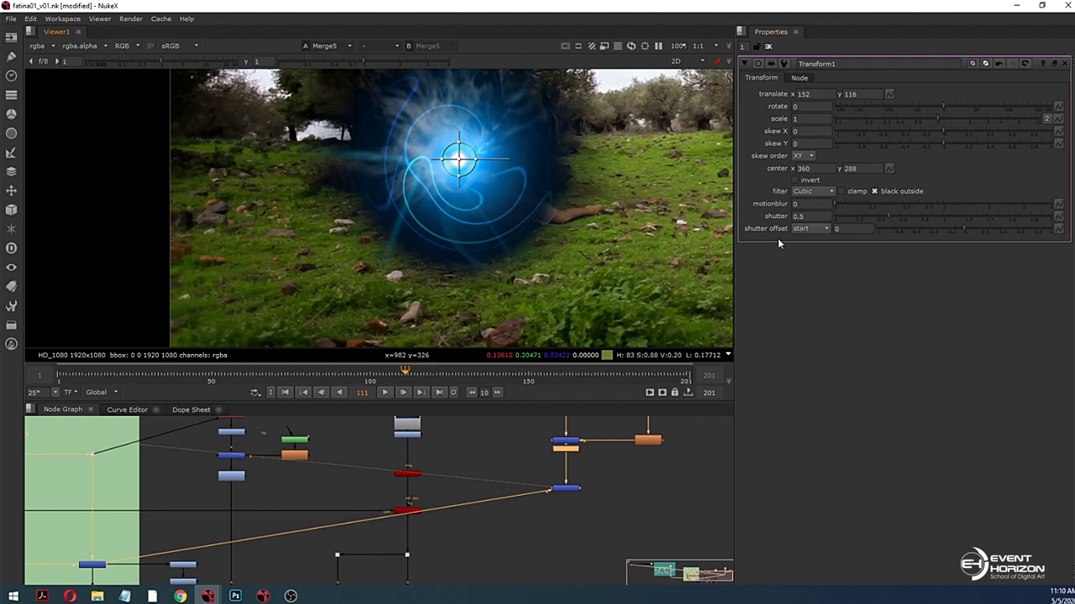
Step: Scale the light to 0.1 and place it just above her palm at a translate of about 153.4, 113
{"action": "key", "text": "Down"}
{"action": "key", "text": "Down"}
{"action": "key", "text": "Down"}
{"action": "key", "text": "Down"}
{"action": "key", "text": "Down"}
{"action": "key", "text": "Down"}
{"action": "key", "text": "Down"}
{"action": "key", "text": "Down"}
{"action": "key", "text": "Down"}
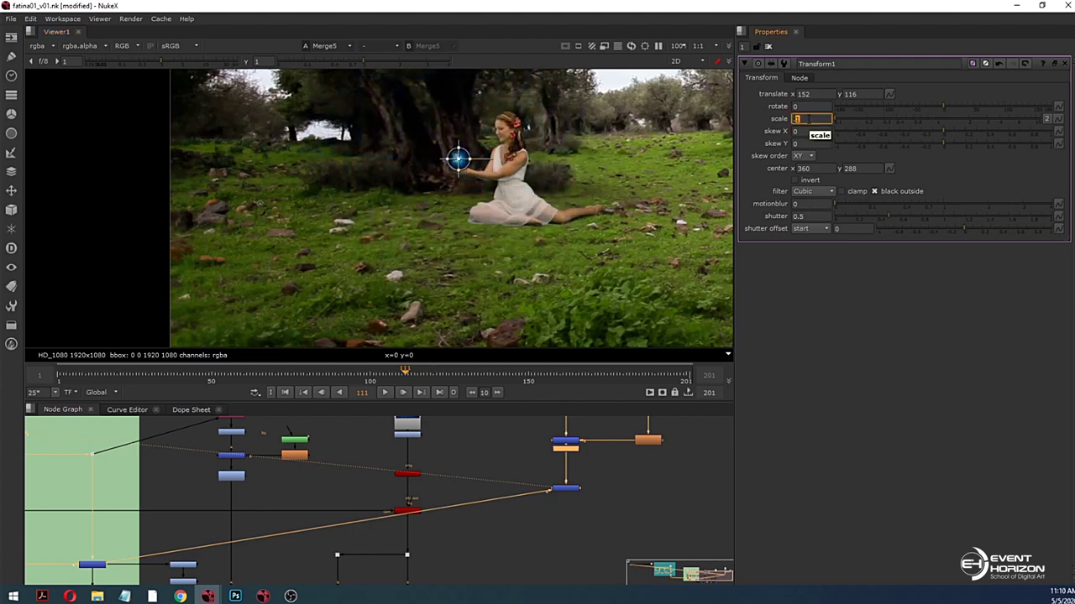
{"action": "scroll", "coordinate": [458, 189], "scroll_direction": "up", "scroll_amount": 6}
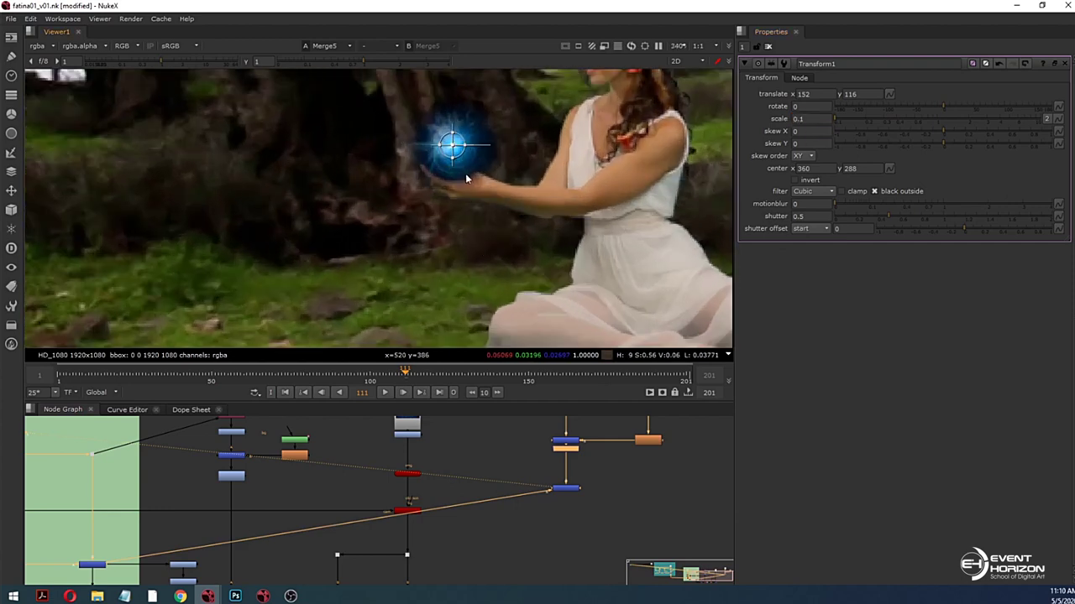
{"action": "left_click_drag", "start_coordinate": [452, 145], "coordinate": [454, 151]}
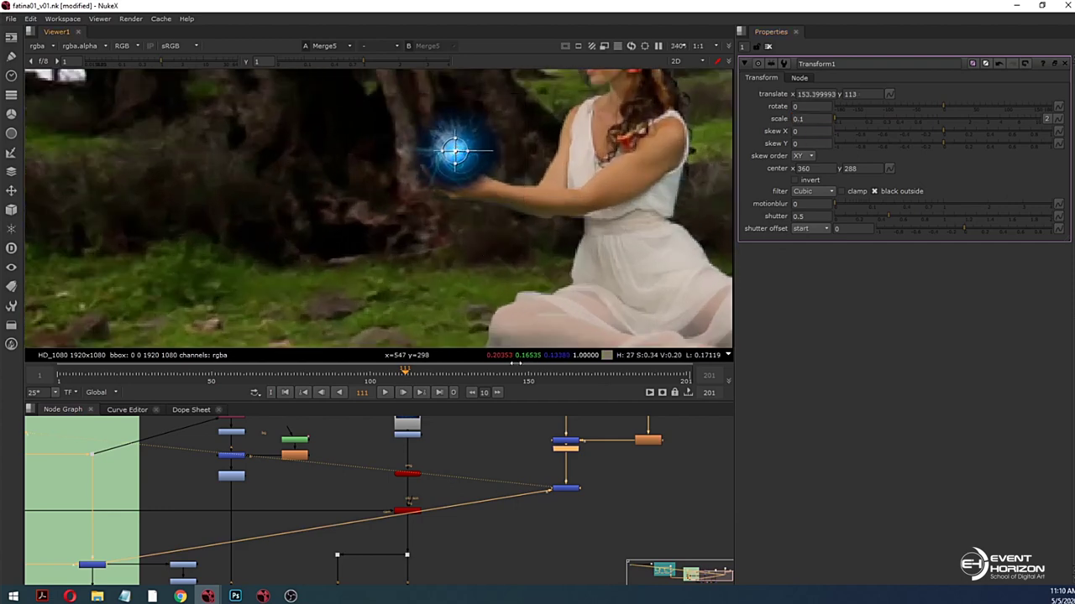
Step: Change the Merge5 operation to plus so the light is added over the daylight composite
{"action": "double_click", "coordinate": [566, 489]}
{"action": "left_click", "coordinate": [811, 94]}
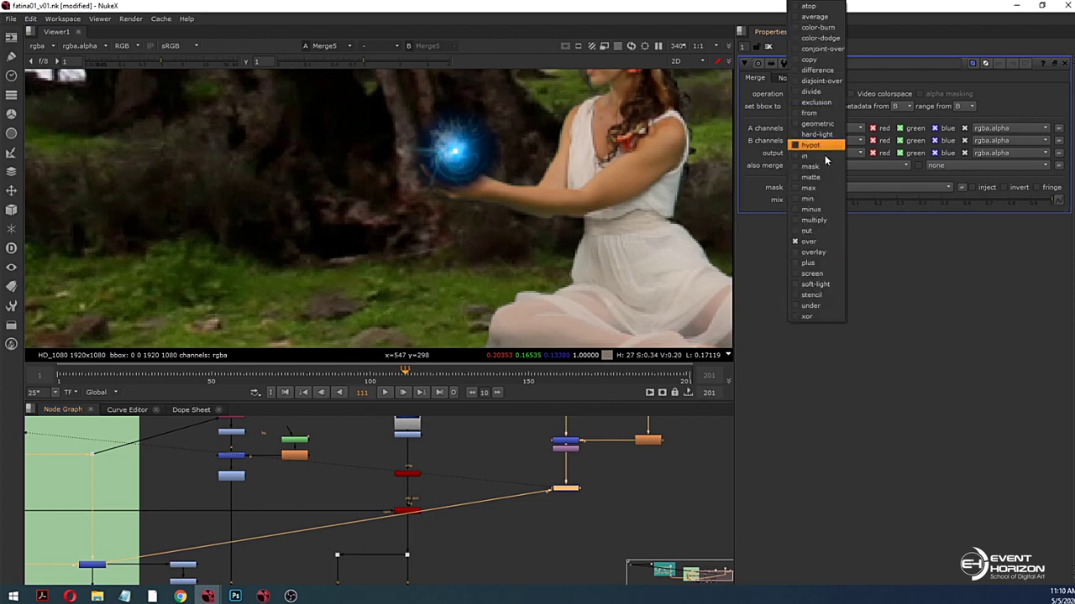
{"action": "left_click", "coordinate": [827, 260]}
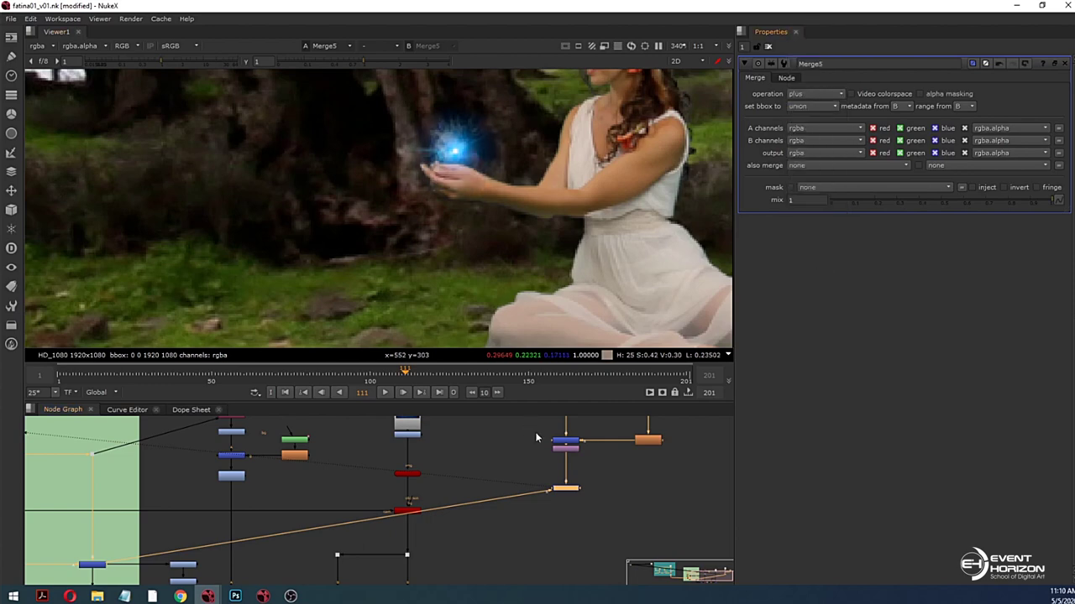
{"action": "scroll", "coordinate": [487, 252], "scroll_direction": "up", "scroll_amount": 3}
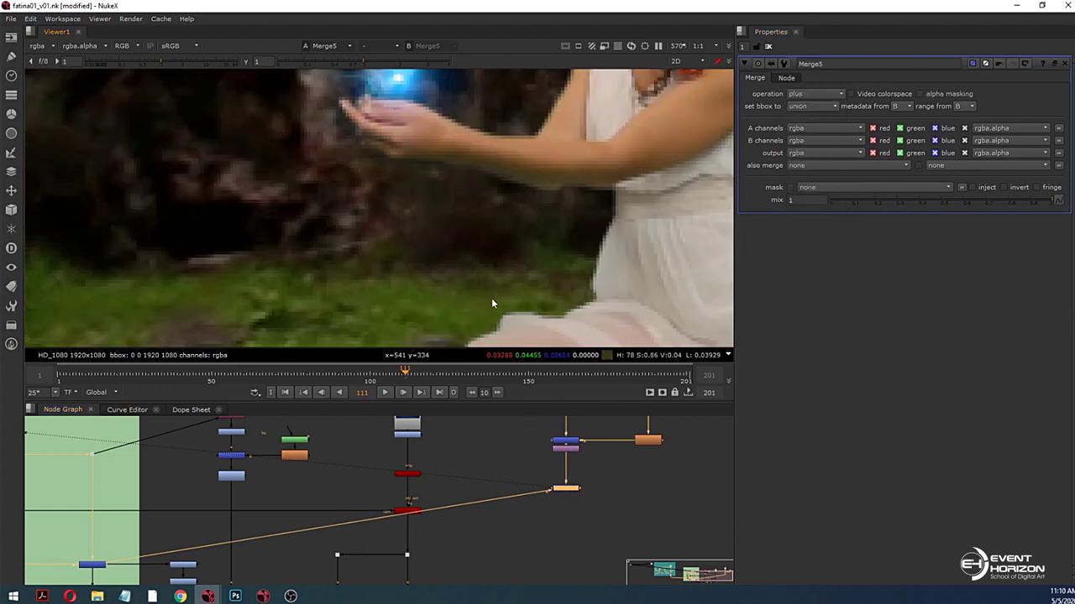
Step: Set a starting keyframe on the Transform1 translate at frame 111, with the light above the girl's palm
{"action": "double_click", "coordinate": [566, 447]}
{"action": "key", "text": "space"}
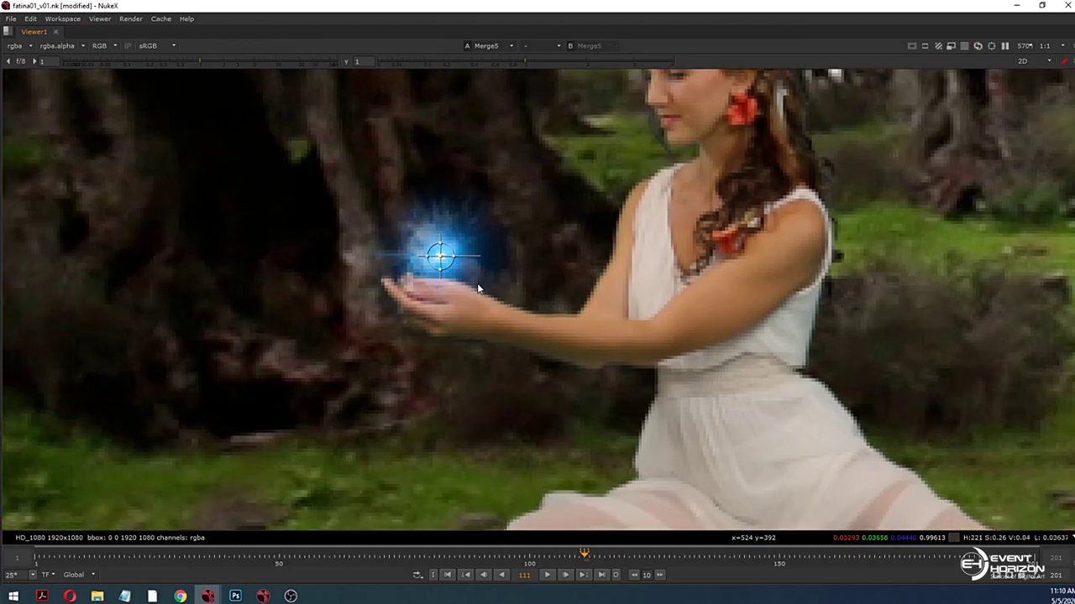
{"action": "scroll", "coordinate": [478, 285], "scroll_direction": "down", "scroll_amount": 1}
{"action": "middle_click_drag", "start_coordinate": [500, 289], "coordinate": [461, 305]}
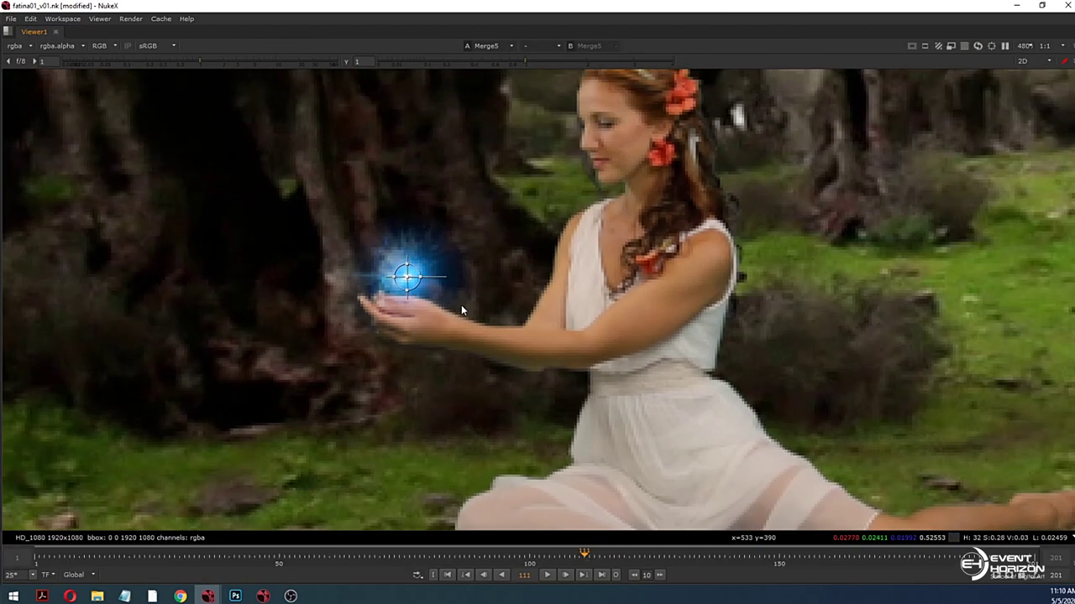
{"action": "key", "text": "space"}
{"action": "scroll", "coordinate": [454, 252], "scroll_direction": "down", "scroll_amount": 3}
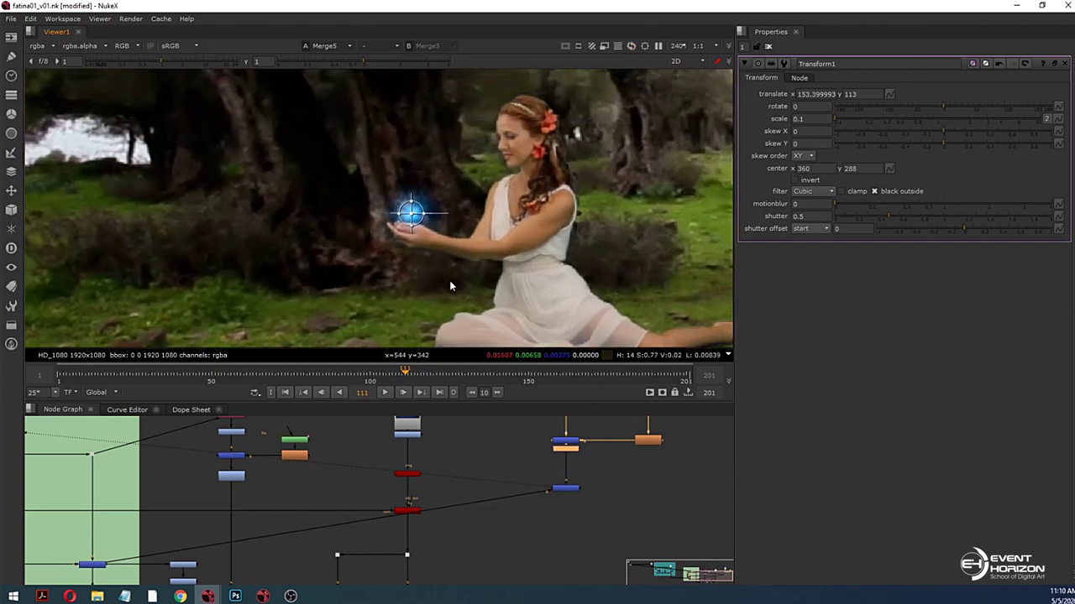
{"action": "left_click", "coordinate": [889, 95]}
{"action": "left_click", "coordinate": [898, 104]}
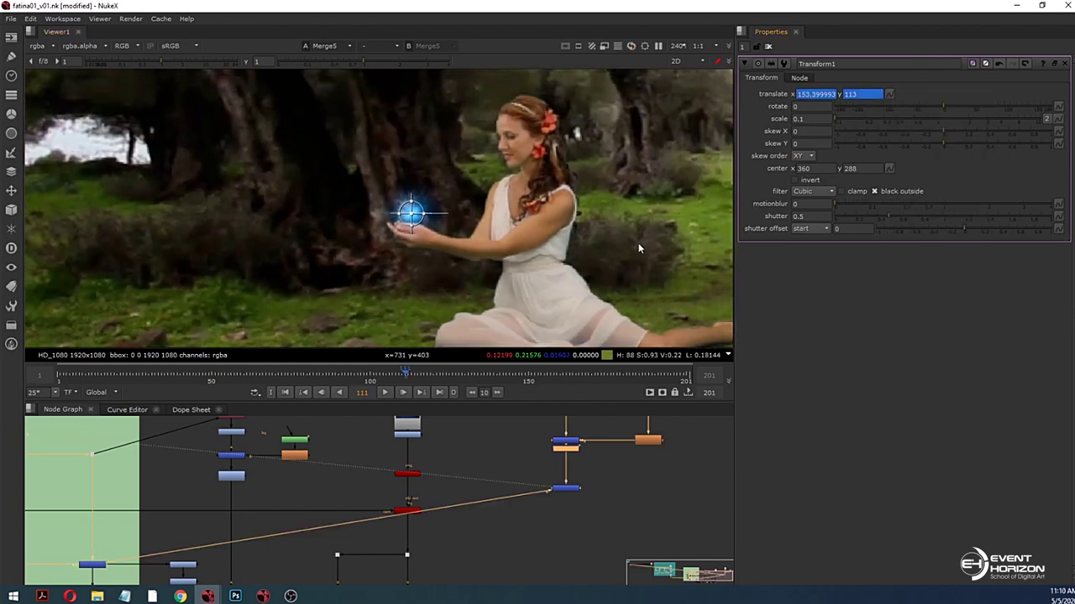
Step: Advance to about frame 119 and keyframe the light over the hand at a translate of about 151.4, 112.6
{"action": "key", "text": "Right"}
{"action": "key", "text": "Right"}
{"action": "key", "text": "Right"}
{"action": "key", "text": "Right"}
{"action": "key", "text": "Right"}
{"action": "key", "text": "Right"}
{"action": "key", "text": "Right"}
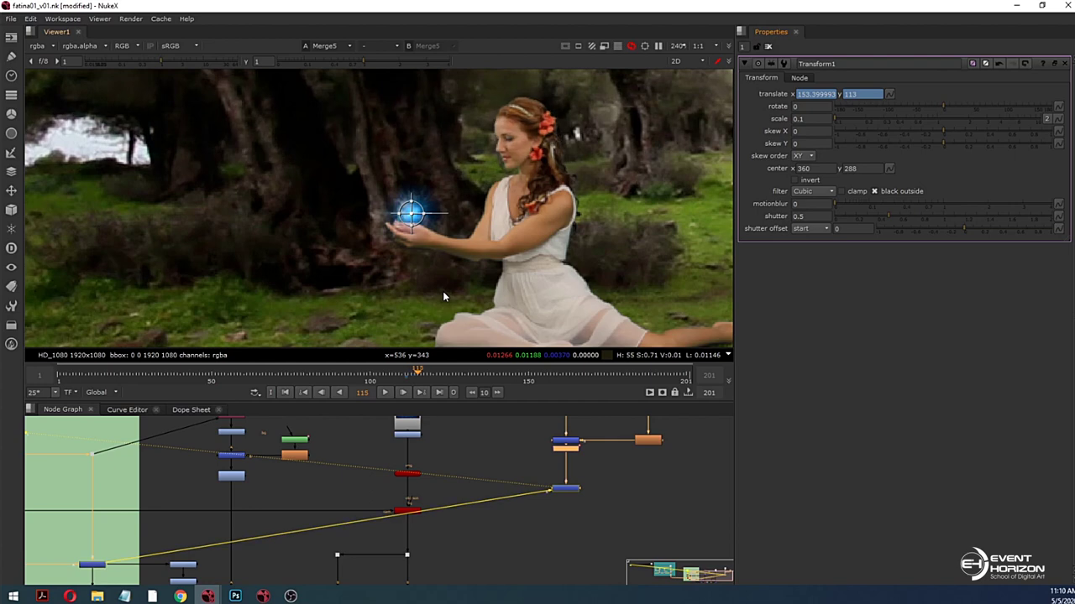
{"action": "key", "text": "Right"}
{"action": "left_click_drag", "start_coordinate": [412, 214], "coordinate": [410, 215]}
Step: Go to frame 127 and keyframe the light over the hand at a translate of about 147.4, 111
{"action": "key", "text": "Right"}
{"action": "key", "text": "Right"}
{"action": "key", "text": "Right"}
{"action": "key", "text": "Right"}
{"action": "key", "text": "Right"}
{"action": "key", "text": "Right"}
{"action": "key", "text": "Right"}
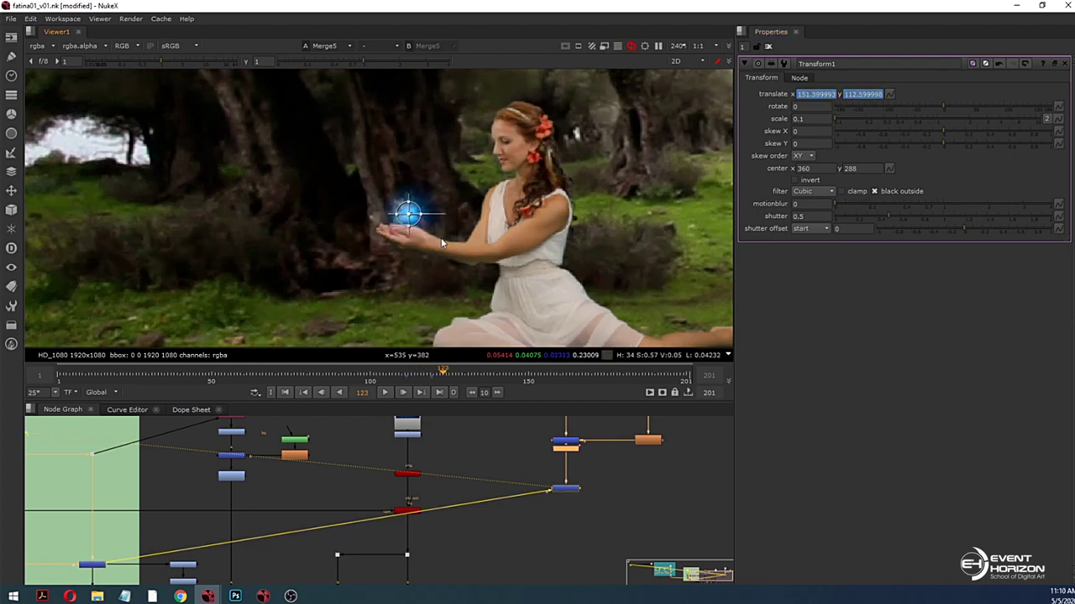
{"action": "scroll", "coordinate": [412, 215], "scroll_direction": "up", "scroll_amount": 2}
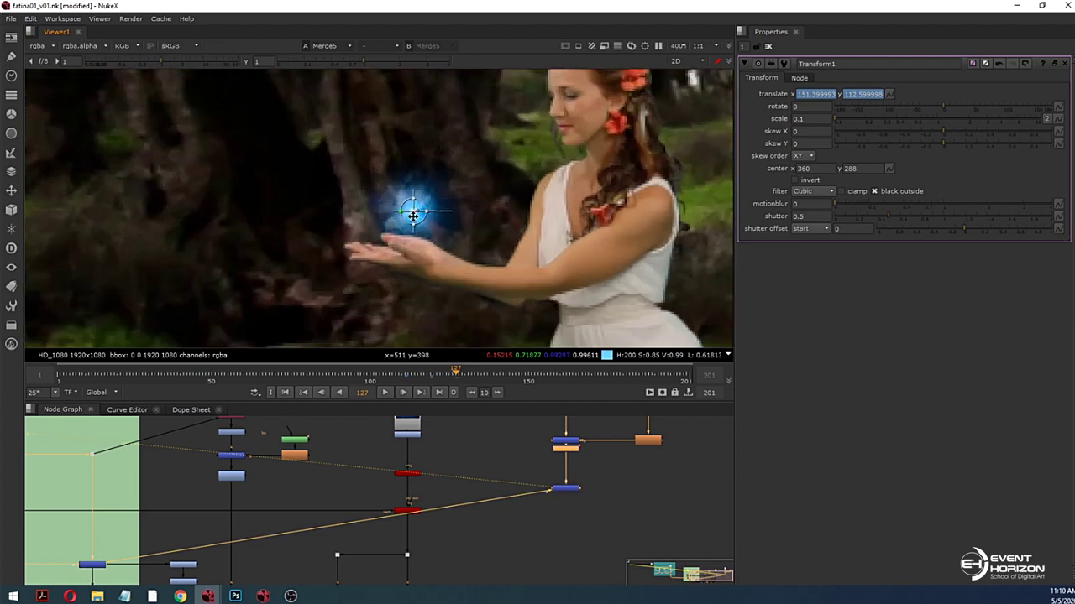
{"action": "left_click_drag", "start_coordinate": [412, 212], "coordinate": [404, 214]}
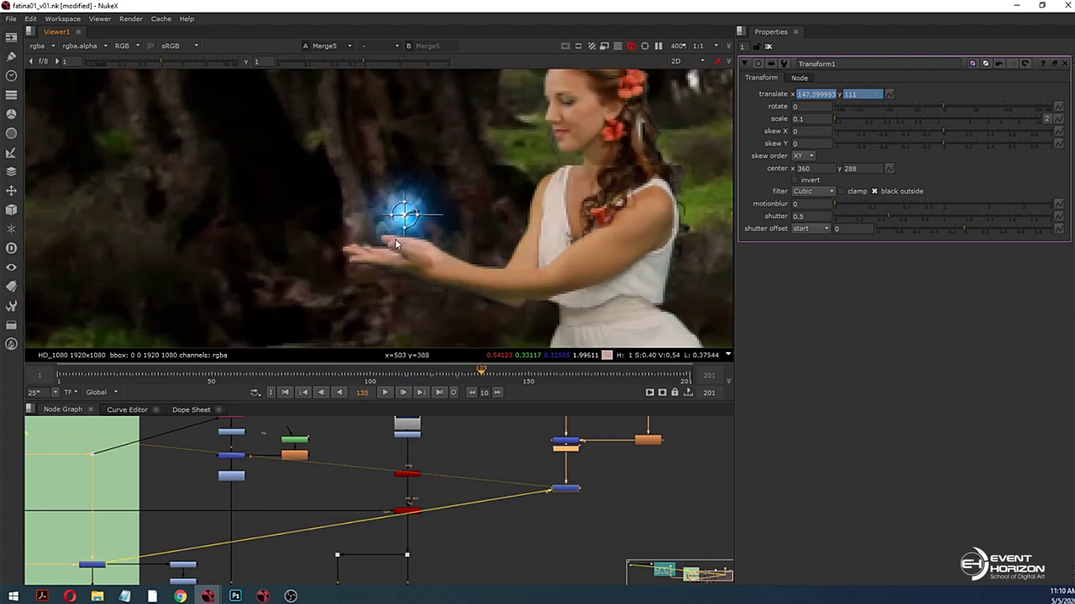
Step: Keyframe the light following the lowering hand at frames 135, 143 and 151, ending at about 138.8, 97.4
{"action": "left_click_drag", "start_coordinate": [405, 214], "coordinate": [395, 222]}
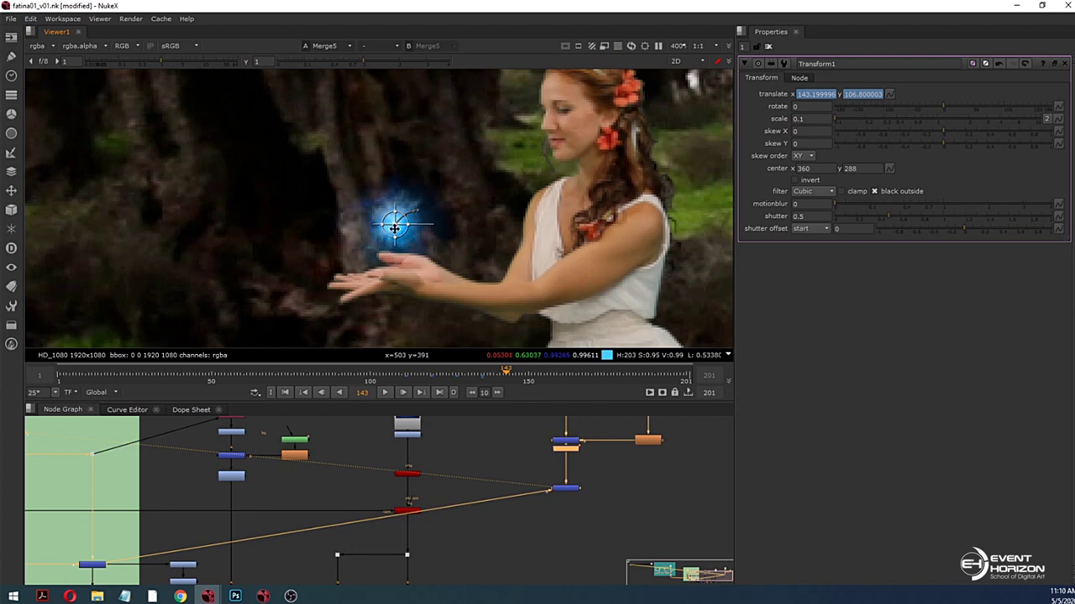
{"action": "left_click_drag", "start_coordinate": [394, 227], "coordinate": [389, 238]}
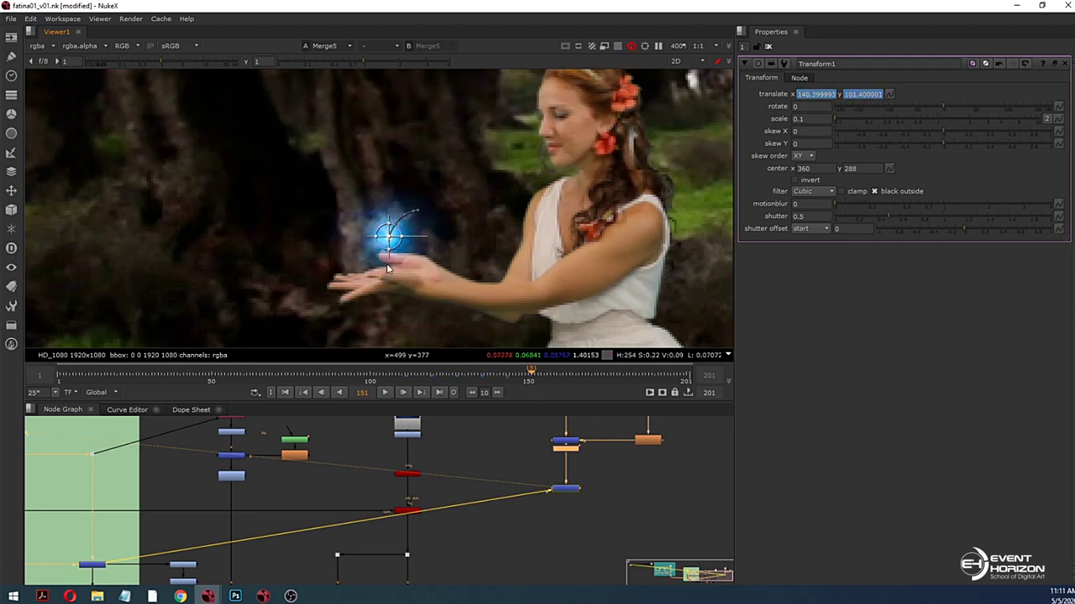
{"action": "left_click_drag", "start_coordinate": [389, 237], "coordinate": [385, 246]}
Step: Continue keyframing the light above the palm through frame 168, ending at a translate of about 137, 95.8
{"action": "key", "text": "Right"}
{"action": "key", "text": "Right"}
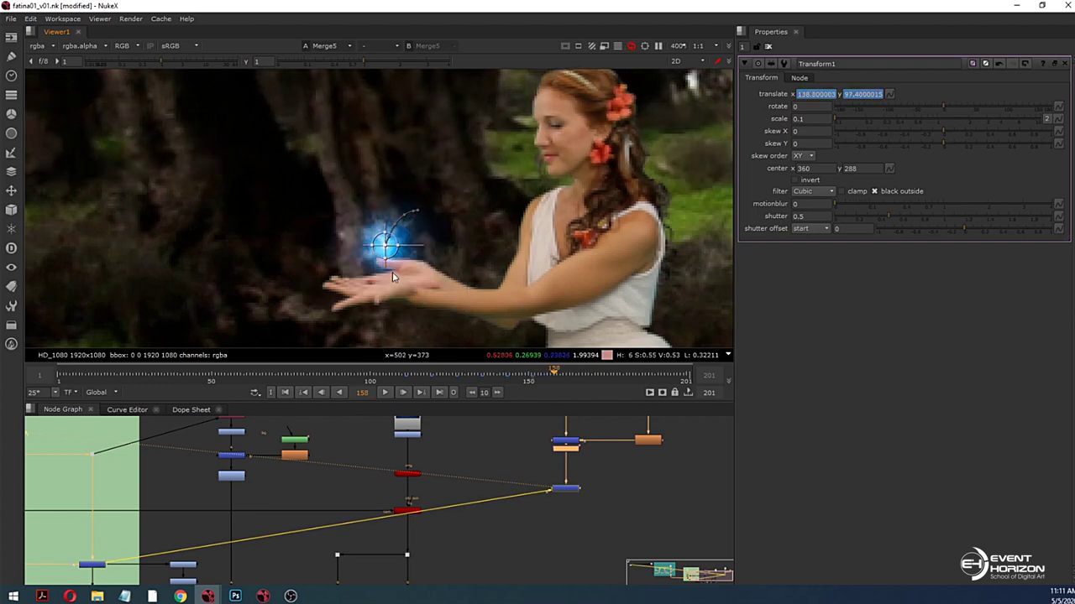
{"action": "left_click_drag", "start_coordinate": [387, 248], "coordinate": [382, 250]}
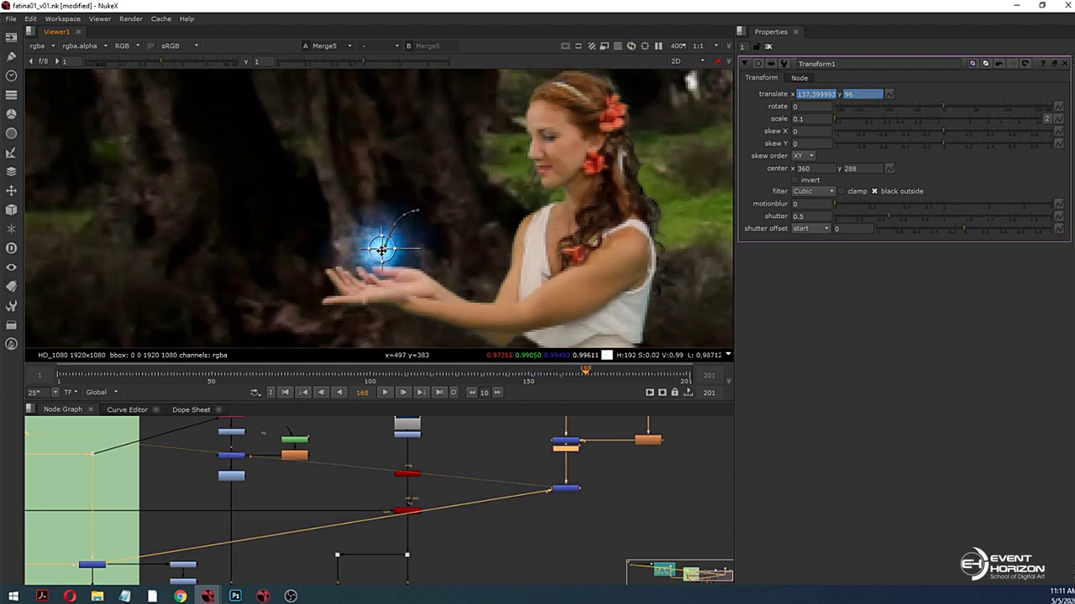
{"action": "left_click_drag", "start_coordinate": [382, 251], "coordinate": [381, 249]}
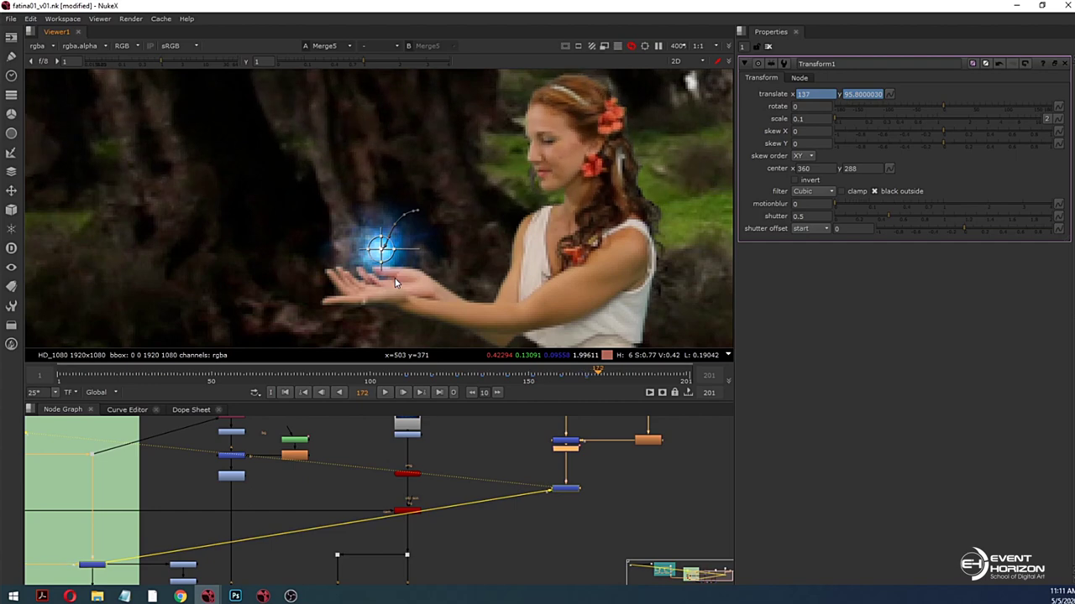
Step: Keyframe the light down with the palm to about 134.8, 84.8 at frame 191 and 134.8, 80.8 at frame 200
{"action": "left_click_drag", "start_coordinate": [382, 252], "coordinate": [380, 258]}
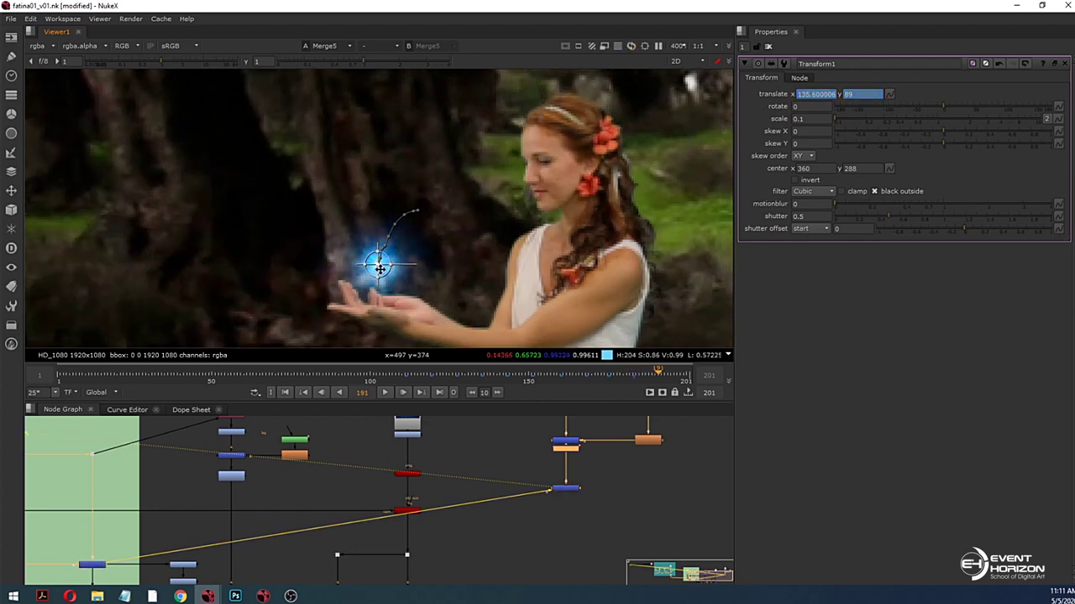
{"action": "left_click_drag", "start_coordinate": [380, 267], "coordinate": [375, 275]}
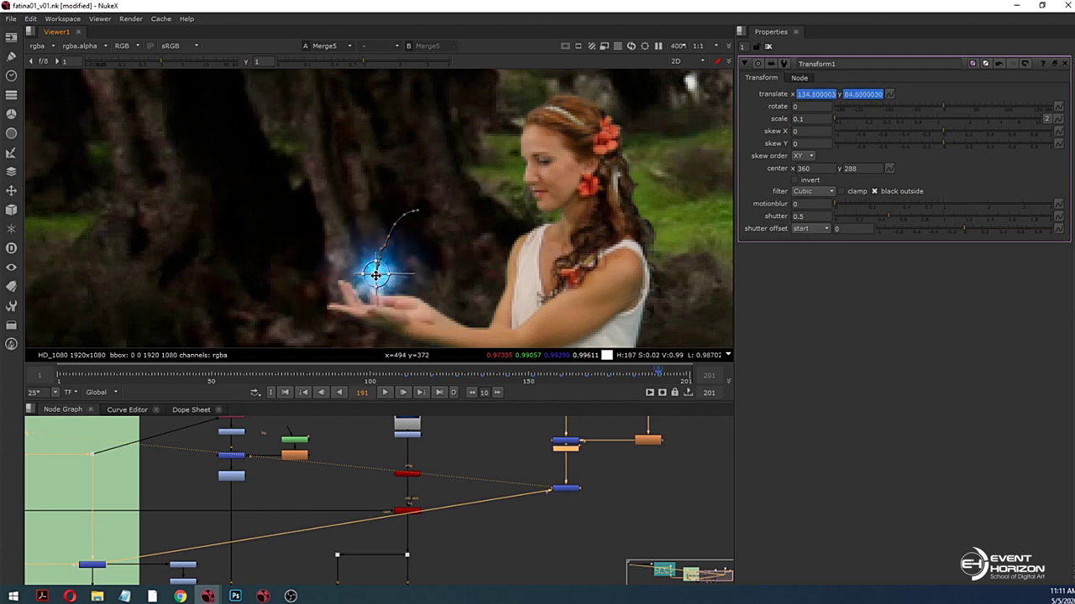
{"action": "left_click", "coordinate": [685, 379]}
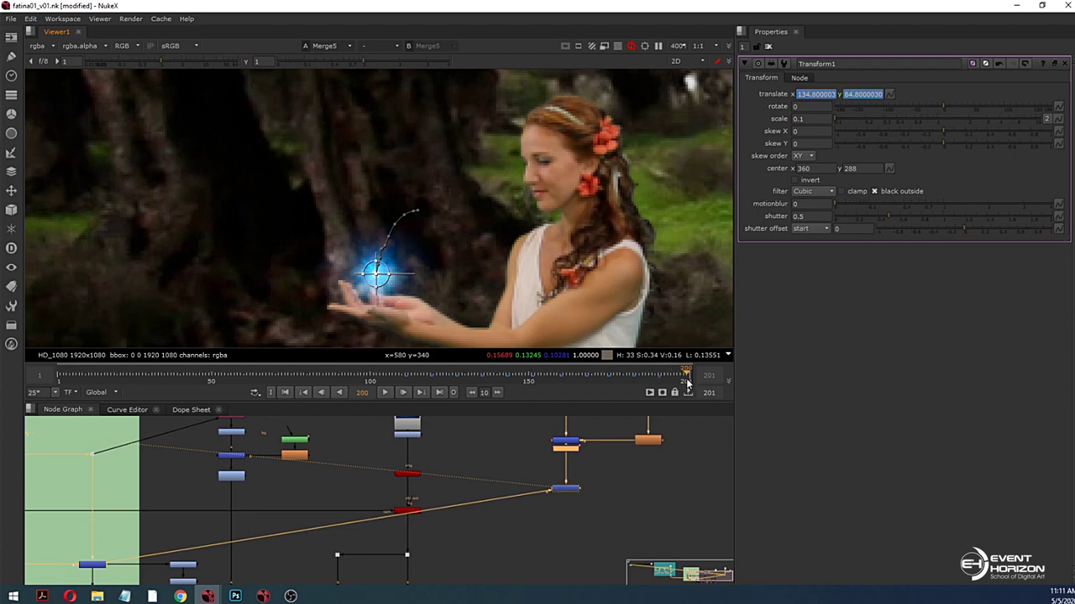
{"action": "left_click_drag", "start_coordinate": [376, 276], "coordinate": [376, 285]}
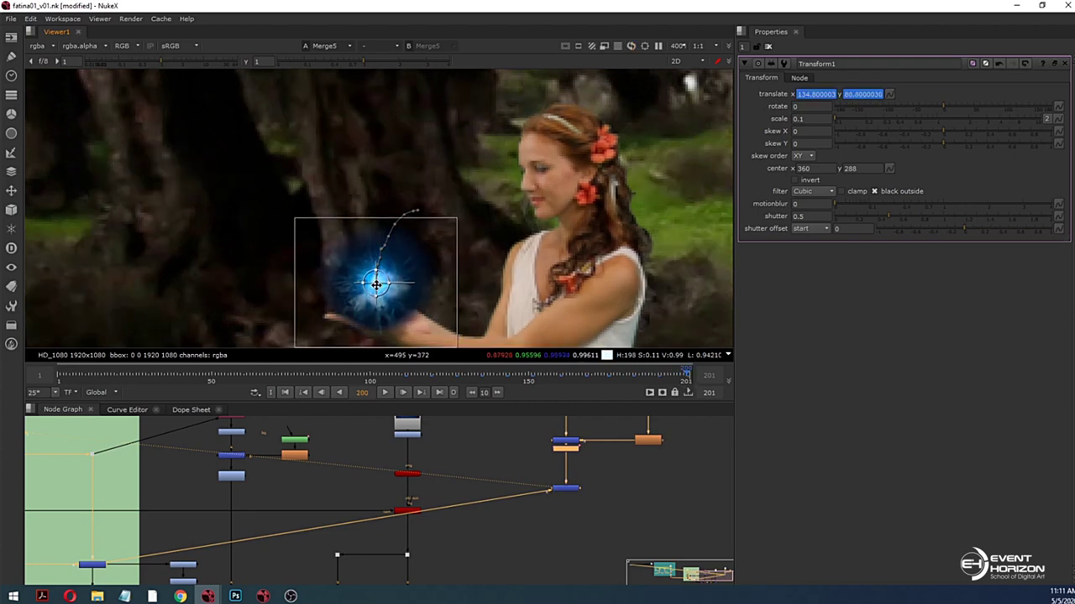
Step: Play the shot from frame 109 to check how the light follows the girl's hand
{"action": "left_click", "coordinate": [407, 372]}
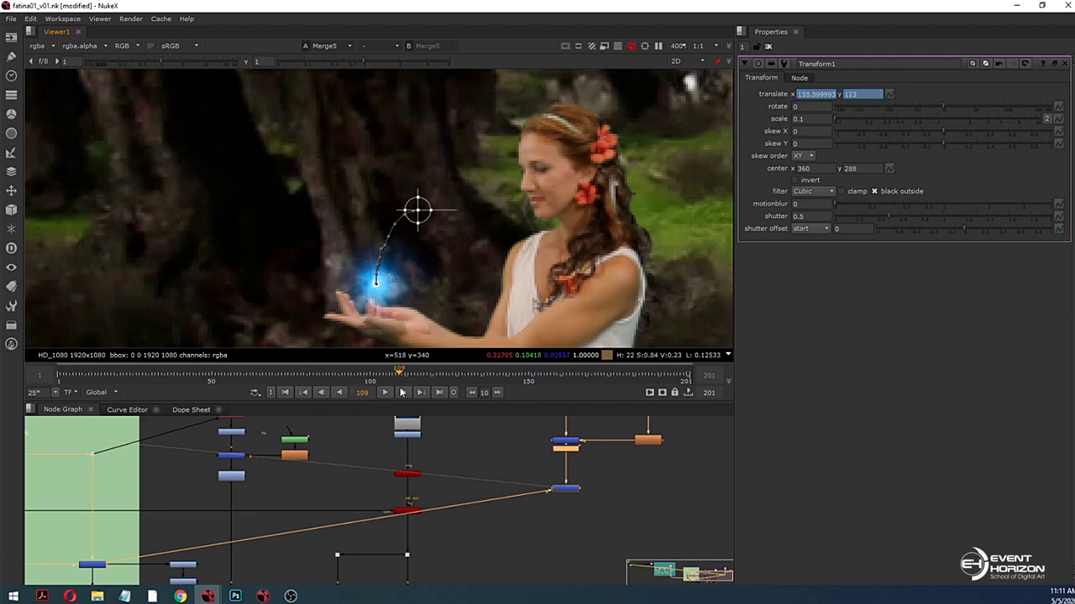
{"action": "left_click", "coordinate": [384, 392]}
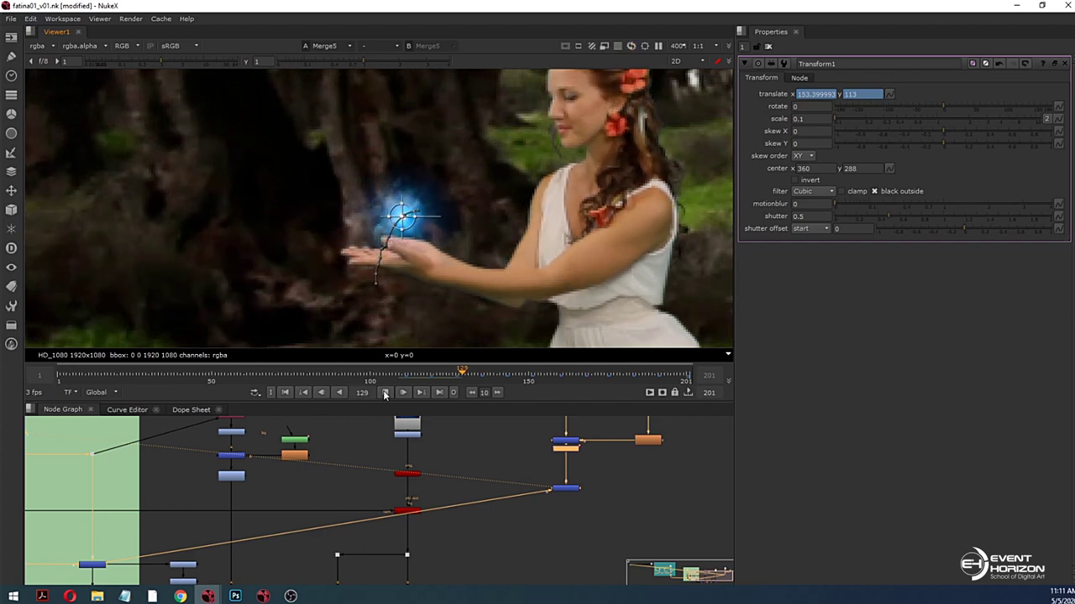
{"action": "left_click", "coordinate": [385, 392]}
Step: Move the light's plus merge down beside the night composite's final merge and view the Merge4 output
{"action": "scroll", "coordinate": [527, 490], "scroll_direction": "down", "scroll_amount": 2}
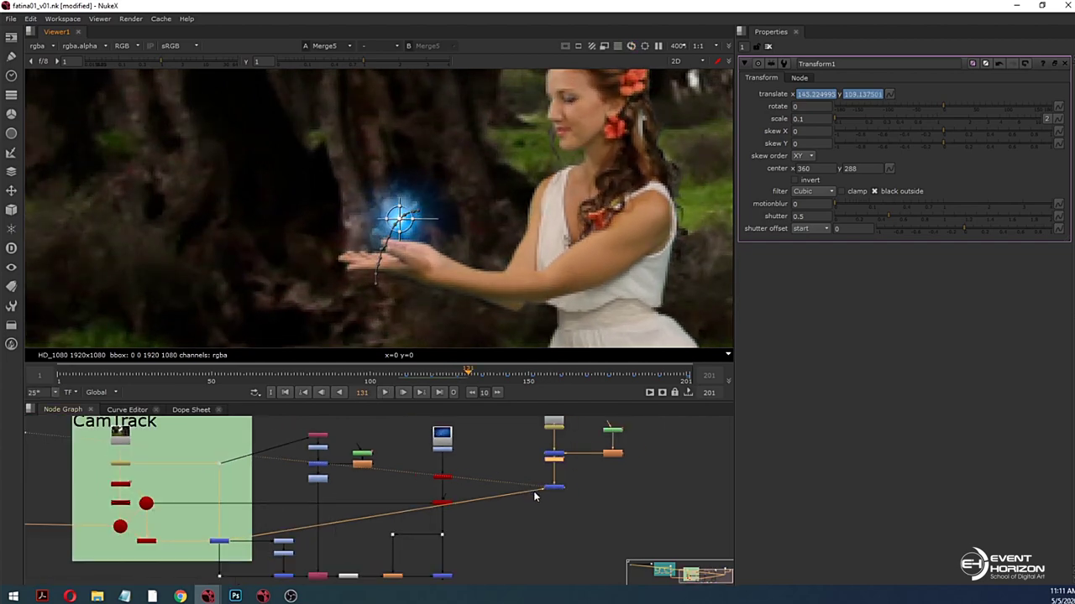
{"action": "left_click_drag", "start_coordinate": [534, 492], "coordinate": [534, 527]}
{"action": "middle_click_drag", "start_coordinate": [554, 531], "coordinate": [516, 493]}
{"action": "scroll", "coordinate": [517, 478], "scroll_direction": "down", "scroll_amount": 1}
{"action": "left_click_drag", "start_coordinate": [521, 452], "coordinate": [521, 532]}
{"action": "left_click", "coordinate": [426, 528]}
{"action": "key", "text": "1"}
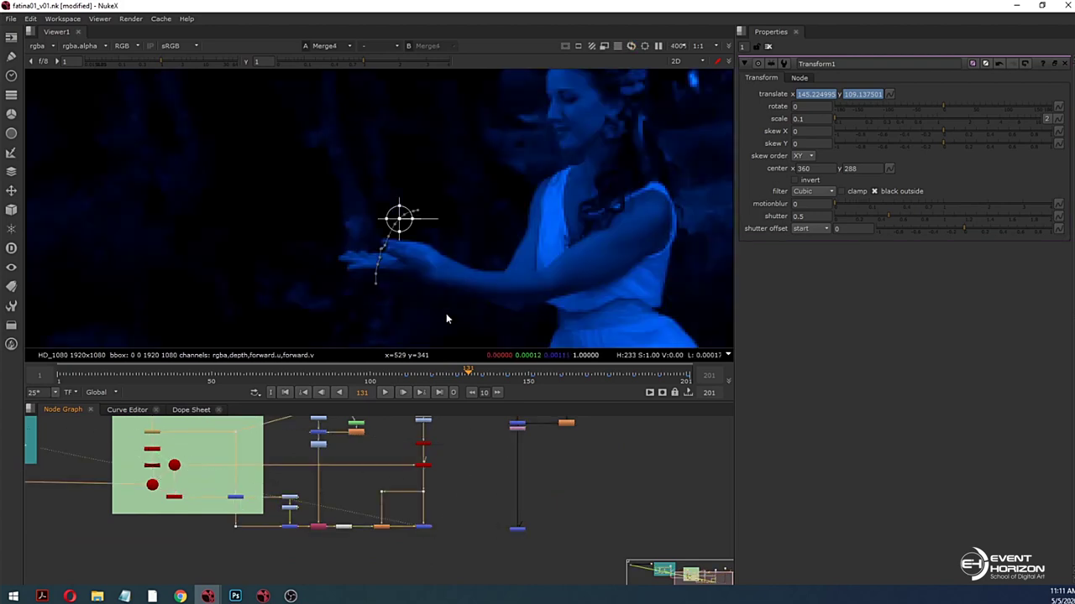
{"action": "scroll", "coordinate": [449, 311], "scroll_direction": "down", "scroll_amount": 4}
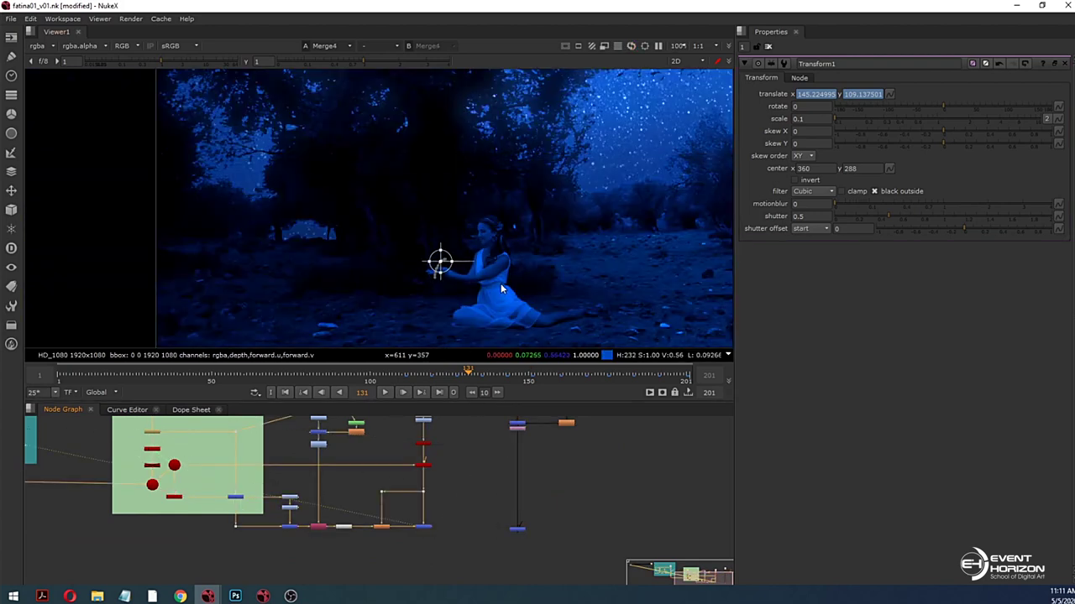
{"action": "middle_click_drag", "start_coordinate": [501, 288], "coordinate": [440, 263]}
{"action": "scroll", "coordinate": [468, 267], "scroll_direction": "down", "scroll_amount": 1}
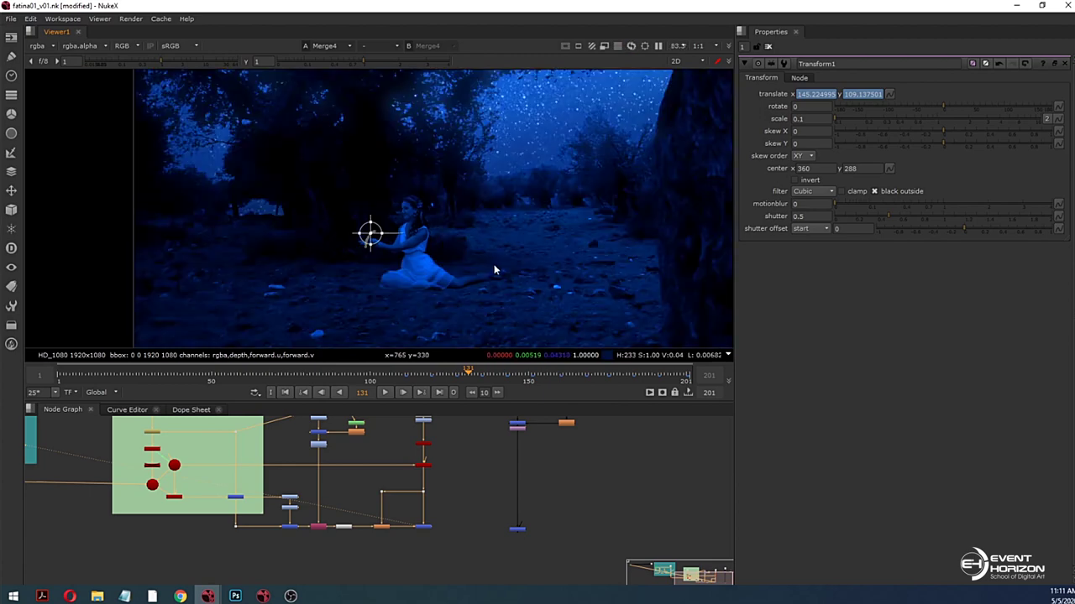
{"action": "scroll", "coordinate": [518, 500], "scroll_direction": "up", "scroll_amount": 3}
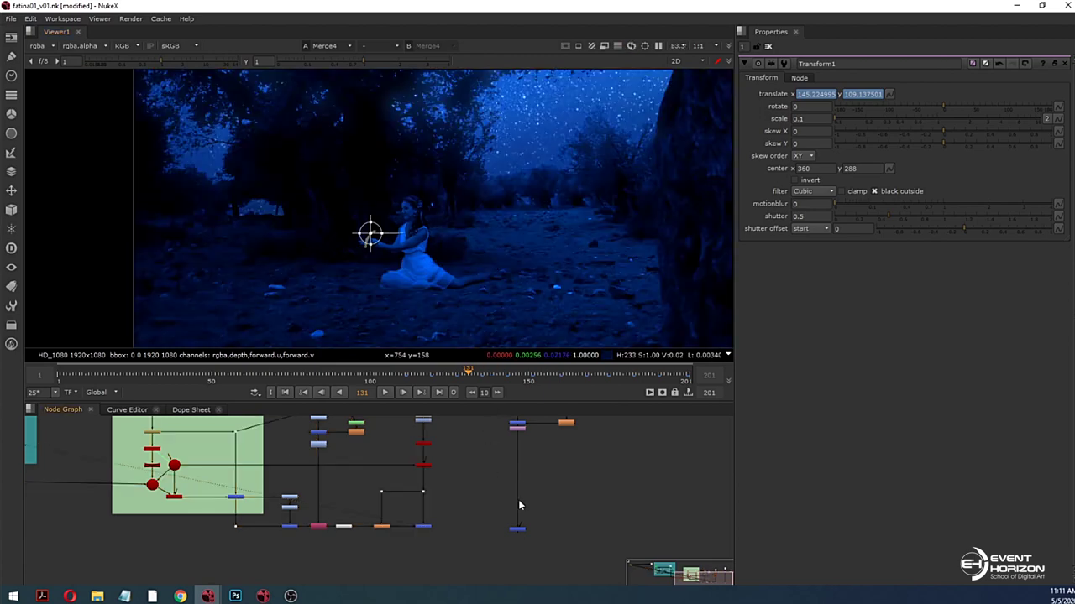
Step: Connect Merge5's background input to Merge4, line the two nodes up, and view the light over the night composite
{"action": "left_click_drag", "start_coordinate": [506, 549], "coordinate": [369, 546]}
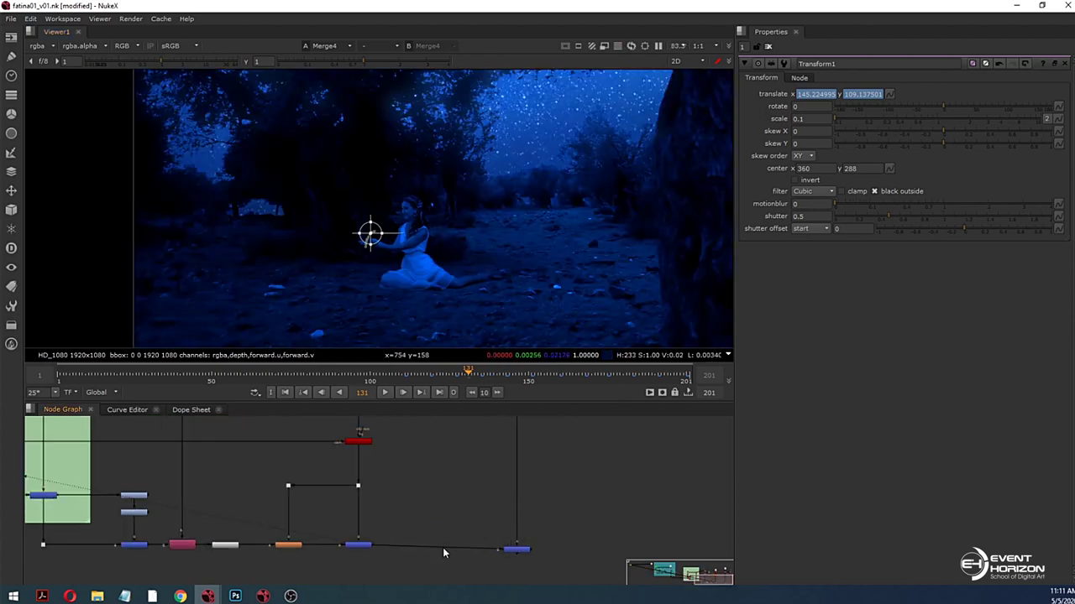
{"action": "left_click_drag", "start_coordinate": [513, 551], "coordinate": [517, 547]}
{"action": "double_click", "coordinate": [516, 546]}
{"action": "key", "text": "1"}
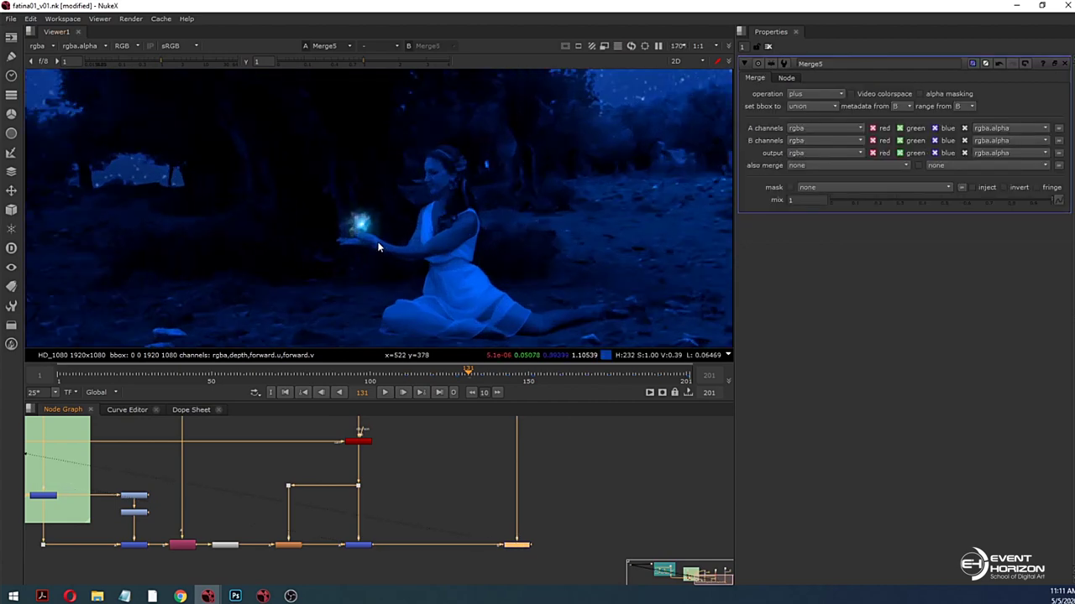
{"action": "scroll", "coordinate": [364, 237], "scroll_direction": "up", "scroll_amount": 5}
{"action": "scroll", "coordinate": [366, 244], "scroll_direction": "down", "scroll_amount": 4}
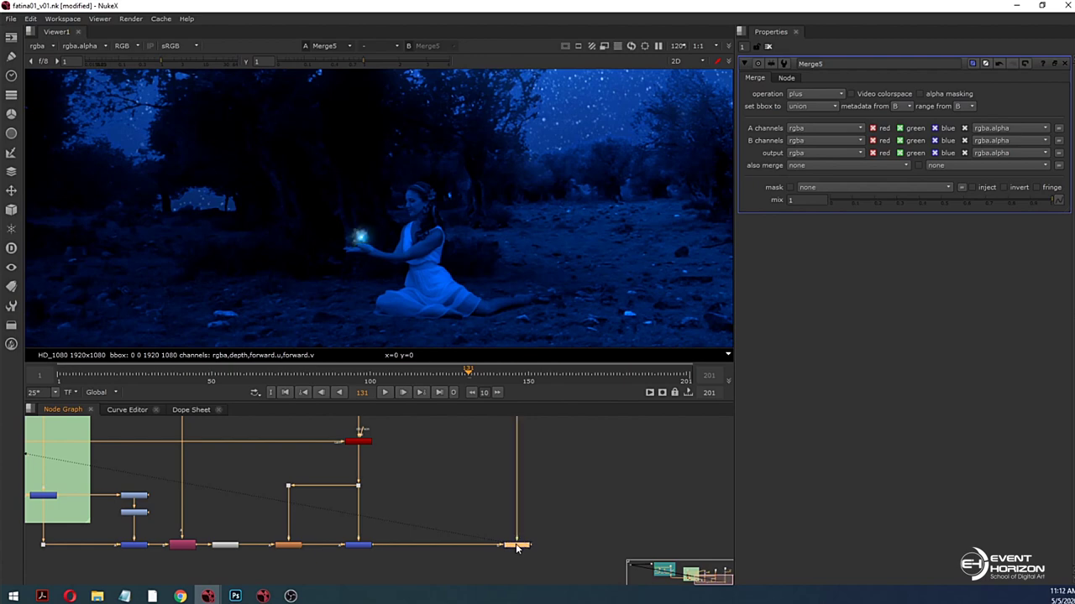
Step: Set the scale of the light's Transform1 to 0.3
{"action": "middle_click_drag", "start_coordinate": [558, 421], "coordinate": [550, 531]}
{"action": "scroll", "coordinate": [531, 501], "scroll_direction": "up", "scroll_amount": 3}
{"action": "left_click_drag", "start_coordinate": [501, 495], "coordinate": [502, 512]}
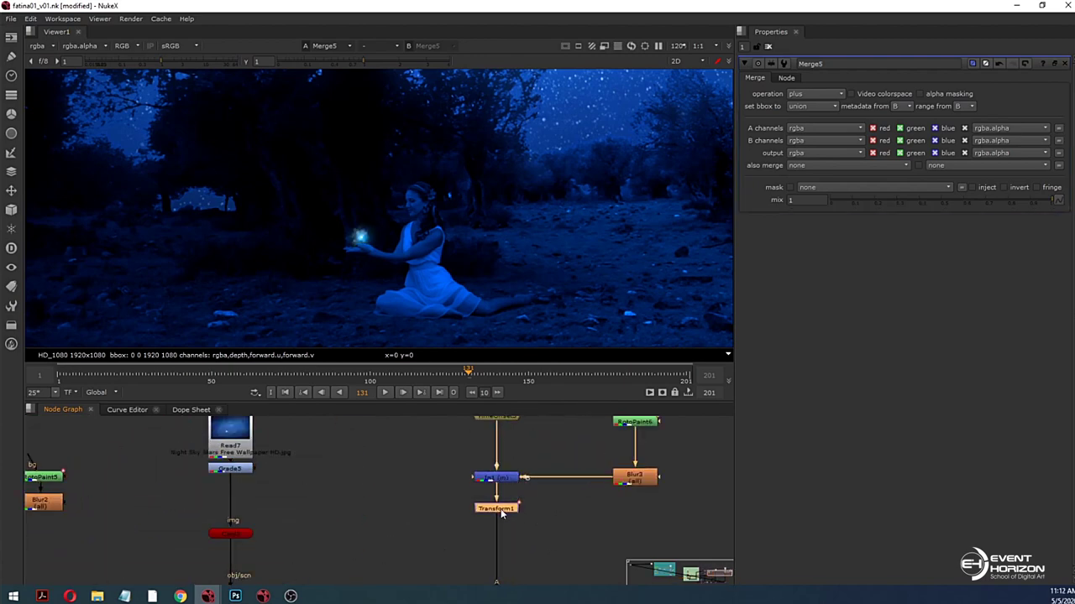
{"action": "double_click", "coordinate": [499, 510]}
{"action": "left_click", "coordinate": [800, 119]}
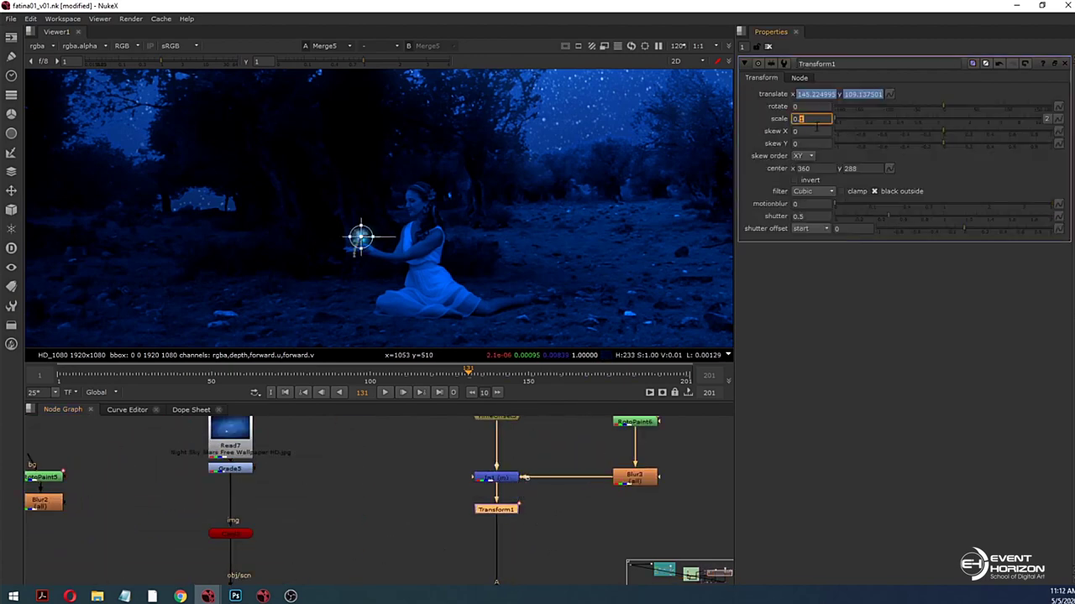
{"action": "key", "text": "Up"}
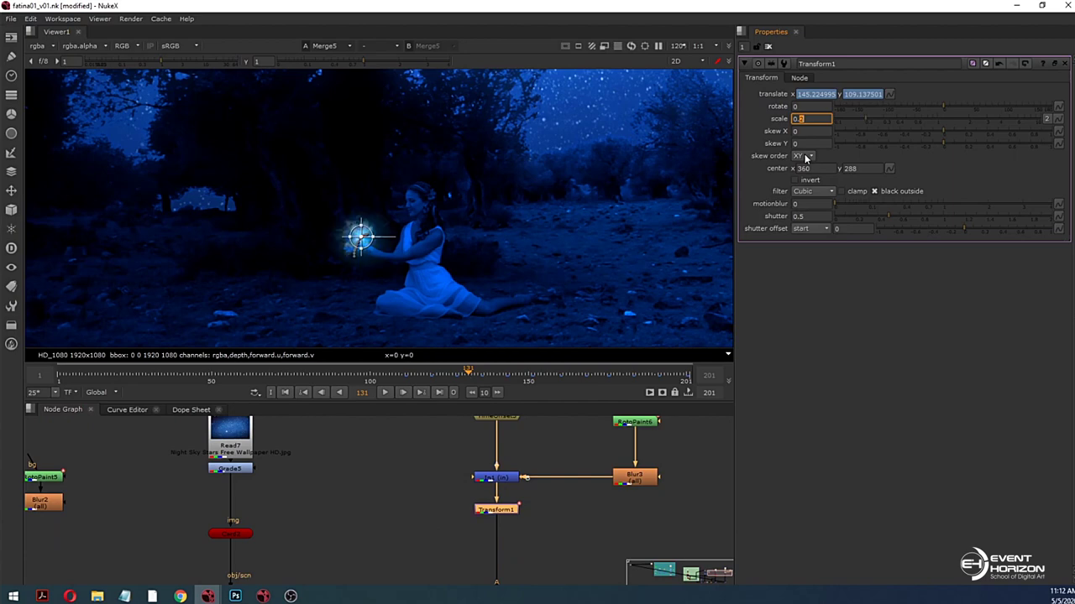
{"action": "key", "text": "Return"}
{"action": "left_click", "coordinate": [425, 464]}
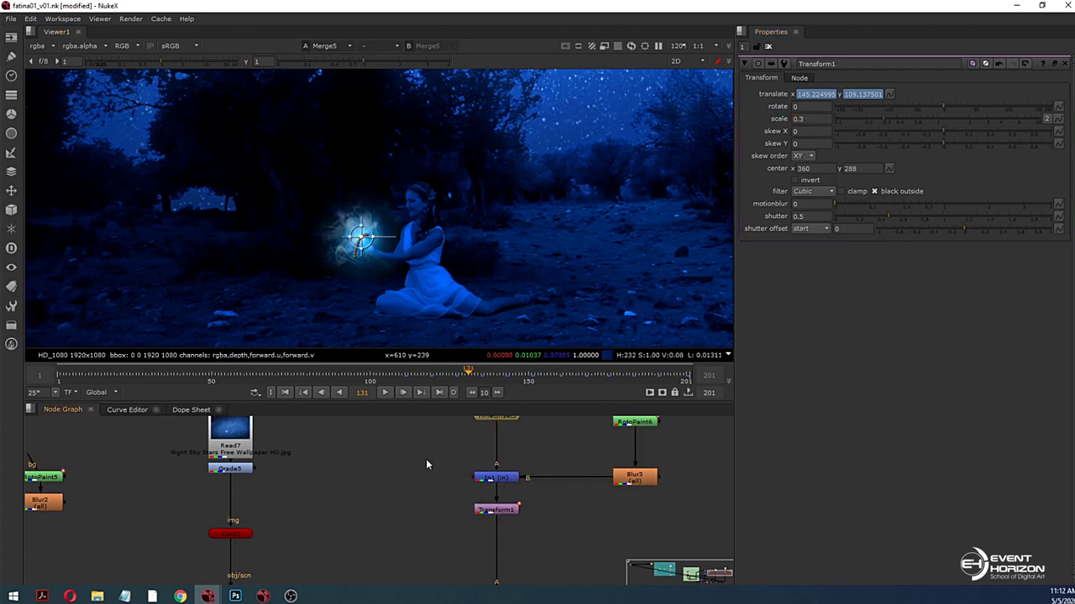
Step: Check the enlarged light in the night composite at frames 100 and 115
{"action": "left_click", "coordinate": [504, 481]}
{"action": "scroll", "coordinate": [413, 258], "scroll_direction": "down", "scroll_amount": 3}
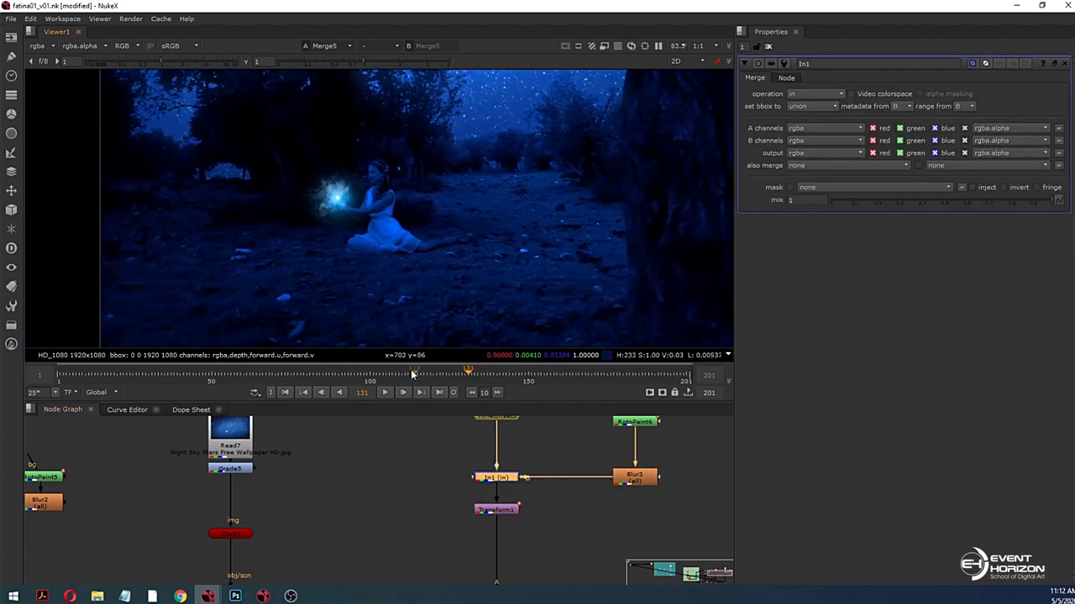
{"action": "left_click", "coordinate": [370, 375]}
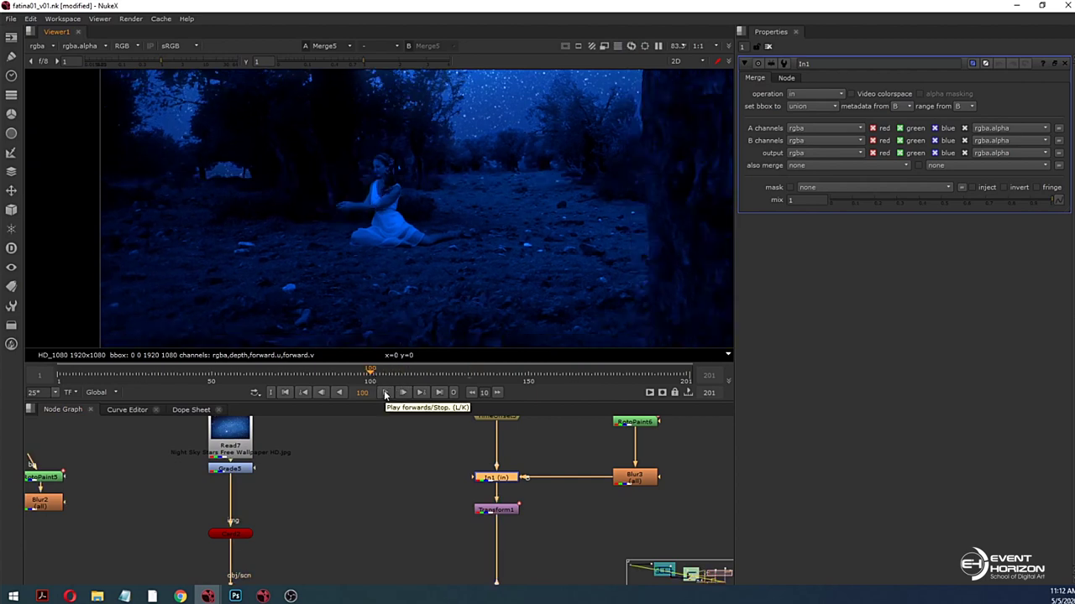
{"action": "left_click", "coordinate": [418, 375]}
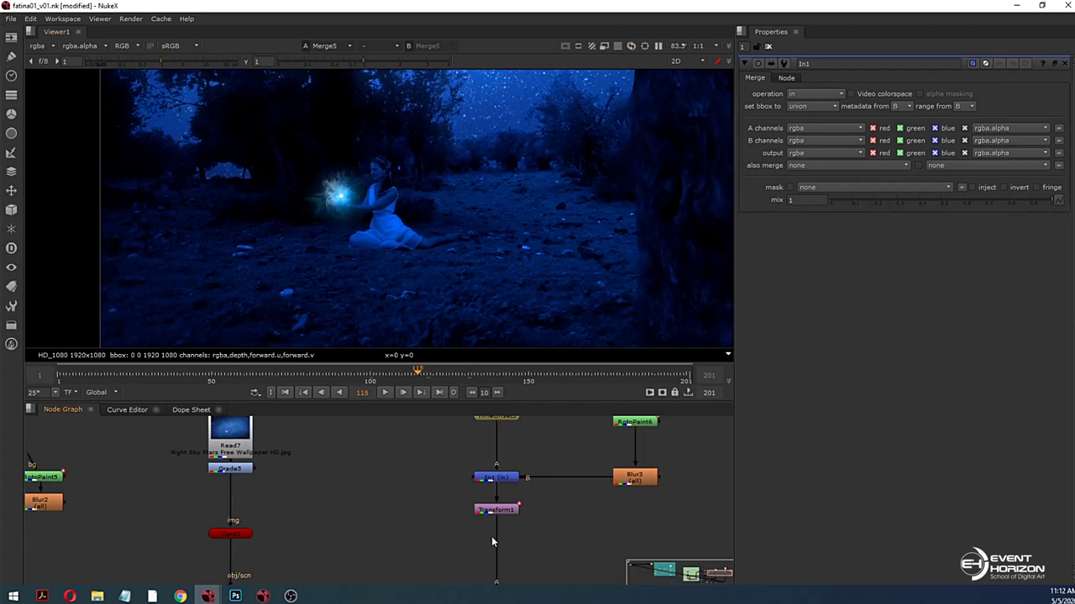
Step: Keyframe the Transform1 scale at 0 on frame 115
{"action": "middle_click_drag", "start_coordinate": [492, 536], "coordinate": [482, 465]}
{"action": "left_click", "coordinate": [479, 453]}
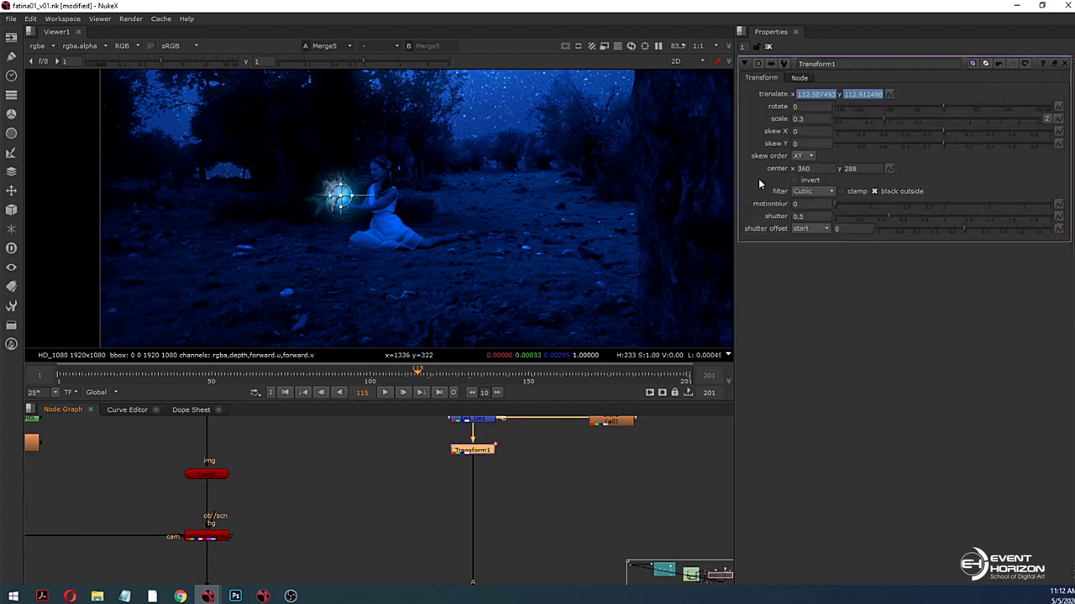
{"action": "scroll", "coordinate": [353, 210], "scroll_direction": "up", "scroll_amount": 5}
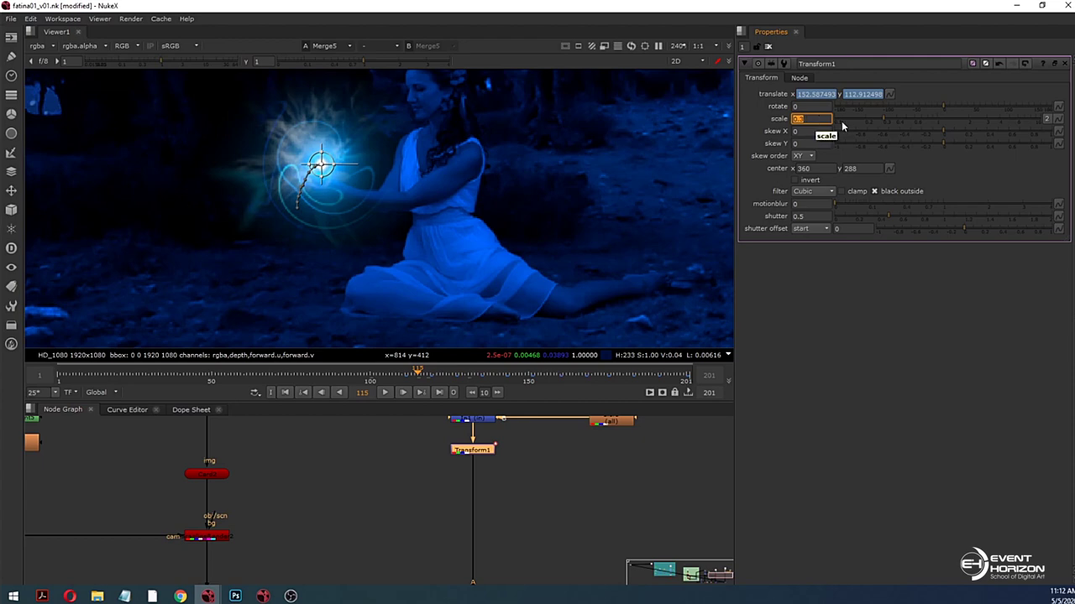
{"action": "left_click", "coordinate": [1057, 119]}
{"action": "left_click", "coordinate": [1053, 124]}
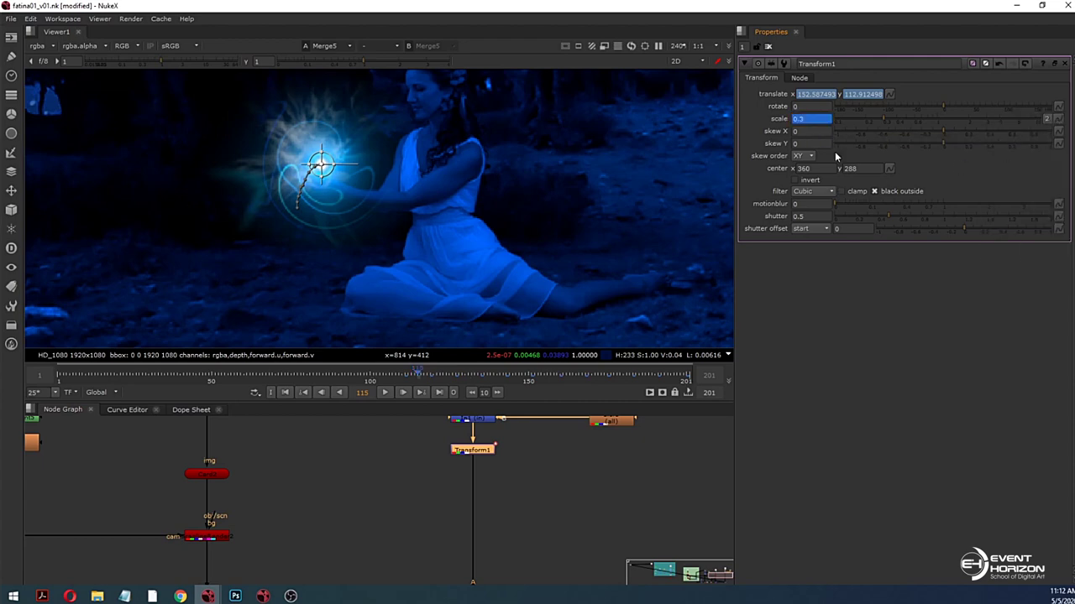
{"action": "type", "text": "0"}
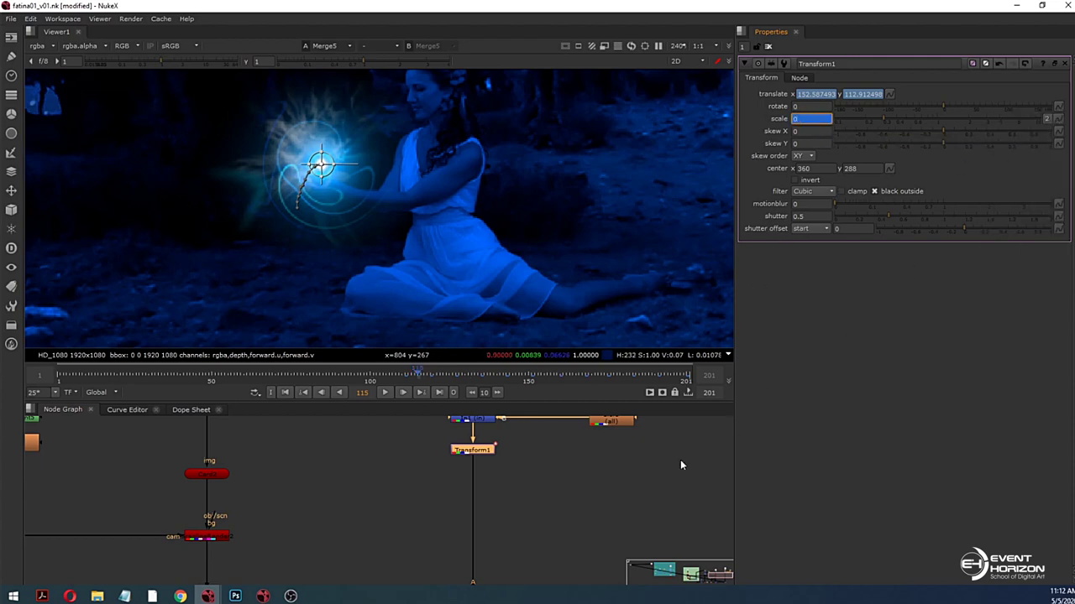
{"action": "left_click", "coordinate": [658, 473]}
Step: Advance to frame 122 and keyframe the Transform1 scale at 0.3 so the light grows in
{"action": "key", "text": "Right"}
{"action": "key", "text": "Right"}
{"action": "key", "text": "Right"}
{"action": "key", "text": "Right"}
{"action": "key", "text": "Right"}
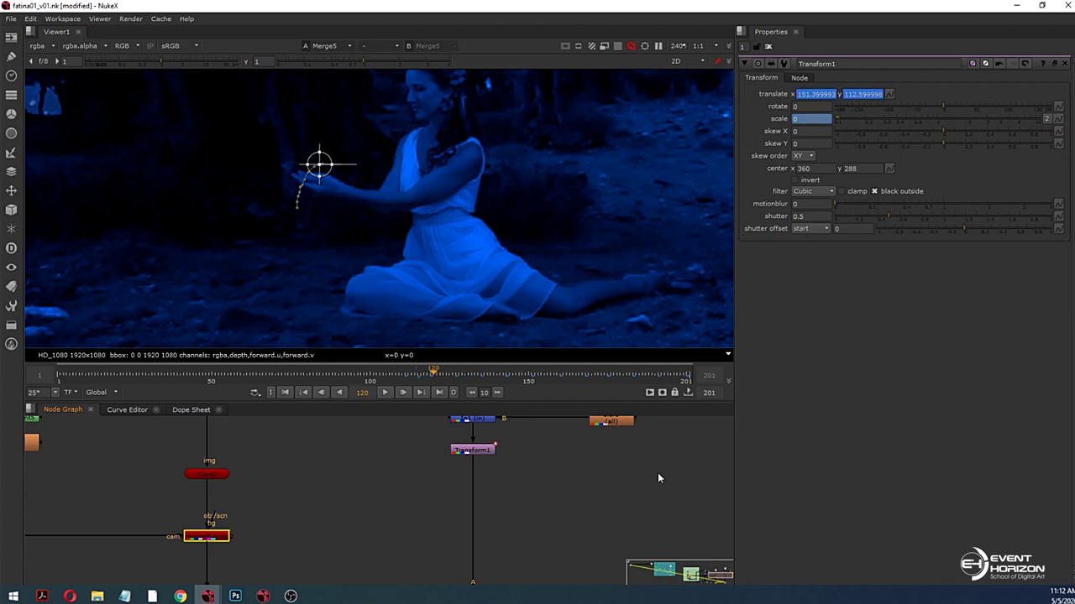
{"action": "key", "text": "Right"}
{"action": "key", "text": "Right"}
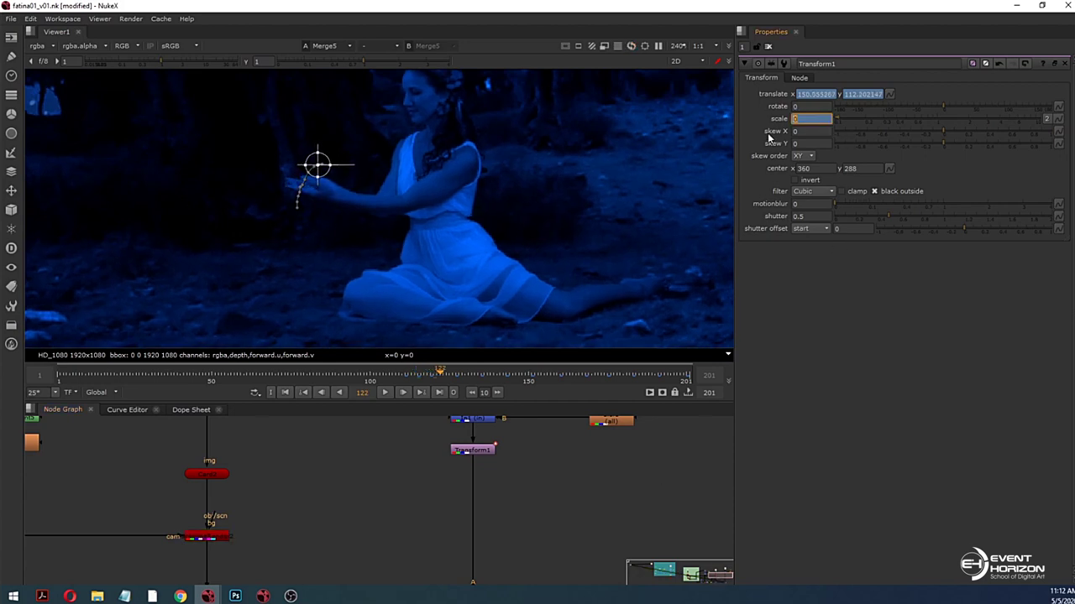
{"action": "type", "text": "0.3"}
{"action": "key", "text": "Return"}
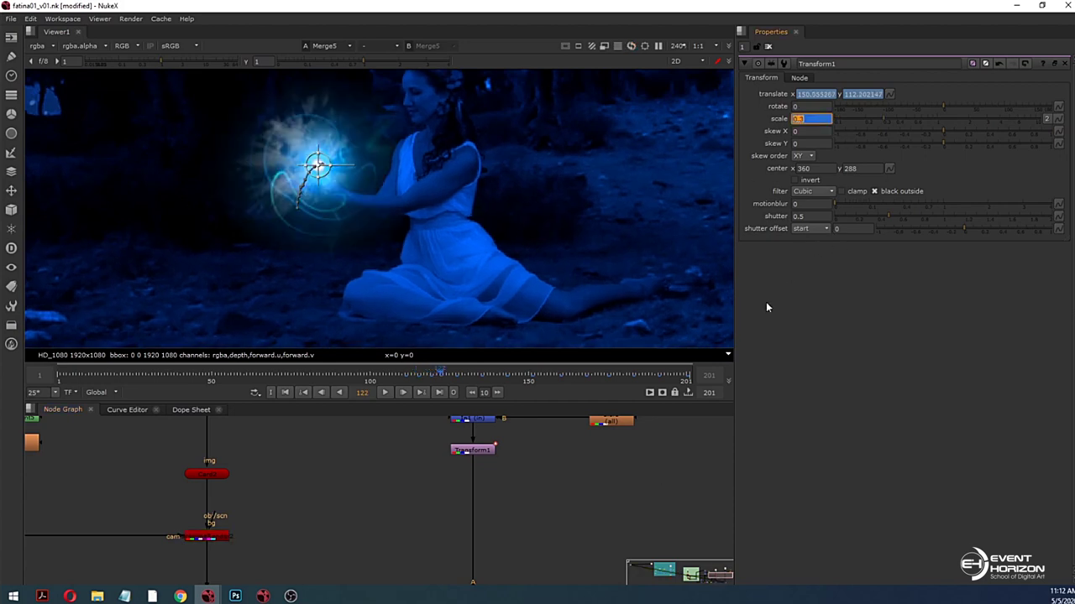
Step: Check the Transform1 keyframes in the Dope Sheet, and play the Merge5 composite from frame 114 to review the light growing
{"action": "left_click", "coordinate": [192, 410]}
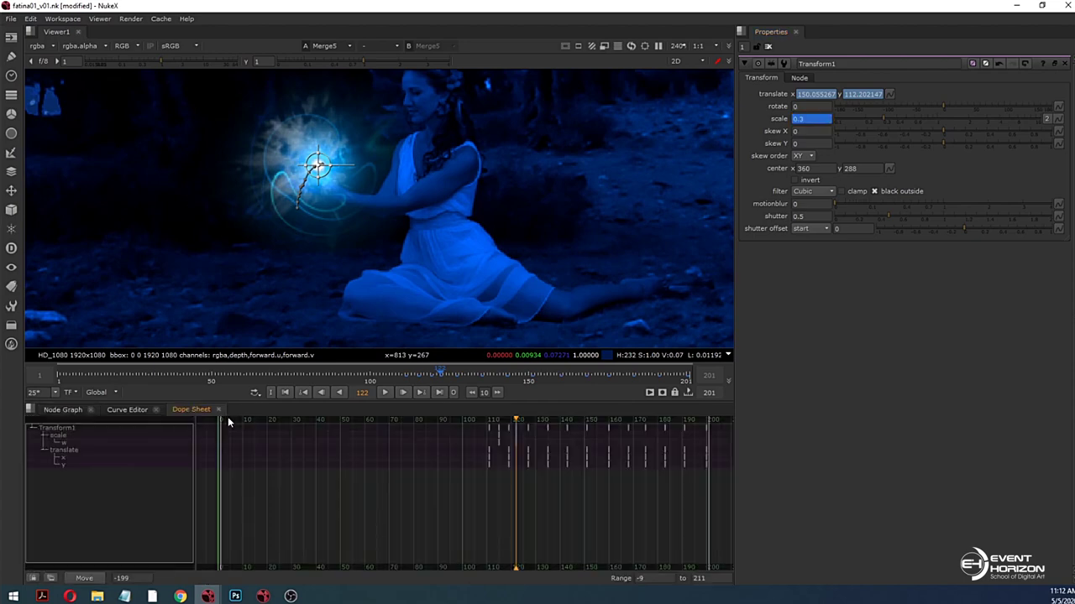
{"action": "left_click", "coordinate": [64, 410]}
{"action": "scroll", "coordinate": [349, 258], "scroll_direction": "down", "scroll_amount": 2}
{"action": "scroll", "coordinate": [513, 480], "scroll_direction": "up", "scroll_amount": 4}
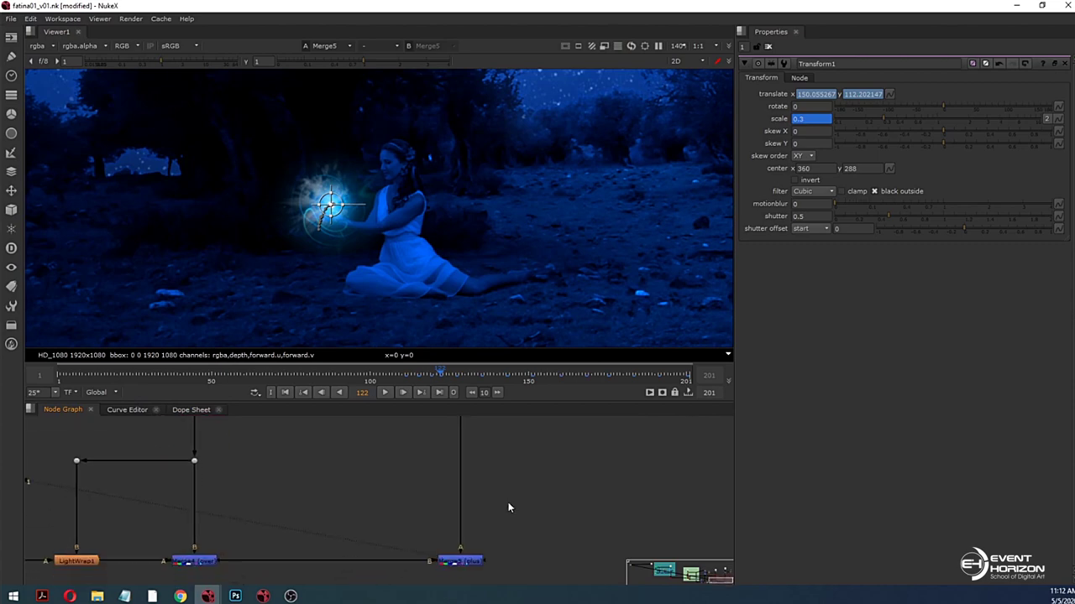
{"action": "middle_click_drag", "start_coordinate": [508, 505], "coordinate": [511, 466]}
{"action": "double_click", "coordinate": [470, 524]}
{"action": "left_click", "coordinate": [415, 377]}
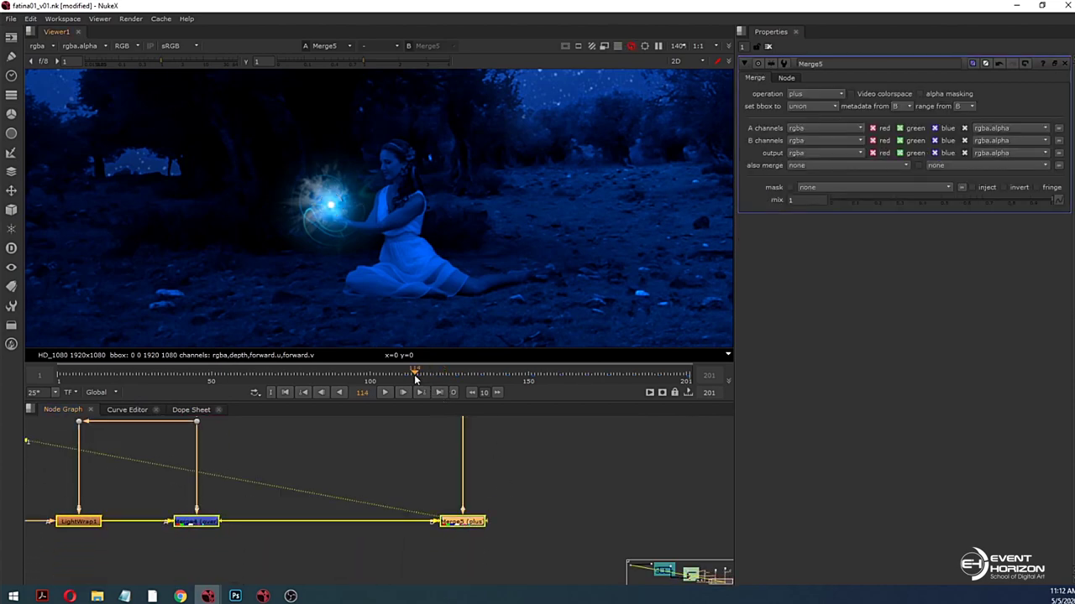
{"action": "left_click", "coordinate": [385, 392]}
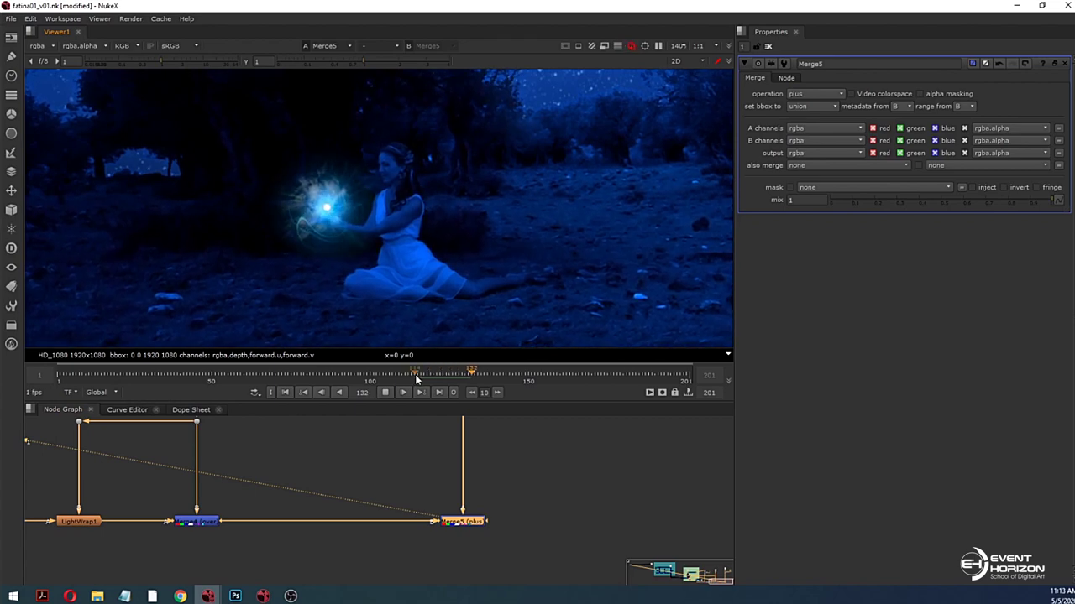
{"action": "left_click", "coordinate": [401, 393]}
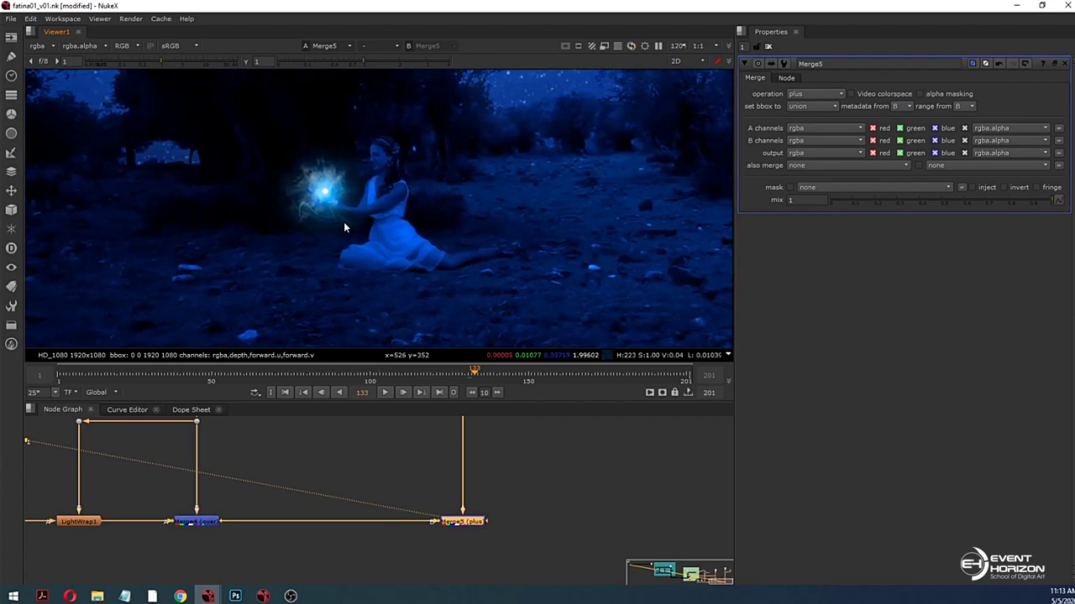
Step: Play a short stretch up to frame 126 and examine the light around the girl and the ground beneath her
{"action": "middle_click_drag", "start_coordinate": [344, 226], "coordinate": [372, 240]}
{"action": "scroll", "coordinate": [372, 240], "scroll_direction": "down", "scroll_amount": 1}
{"action": "mouse_move", "coordinate": [362, 309]}
{"action": "left_mouse_down"}
{"action": "mouse_move", "coordinate": [424, 290]}
{"action": "mouse_move", "coordinate": [312, 279]}
{"action": "left_mouse_up"}
{"action": "left_click_drag", "start_coordinate": [281, 156], "coordinate": [451, 289]}
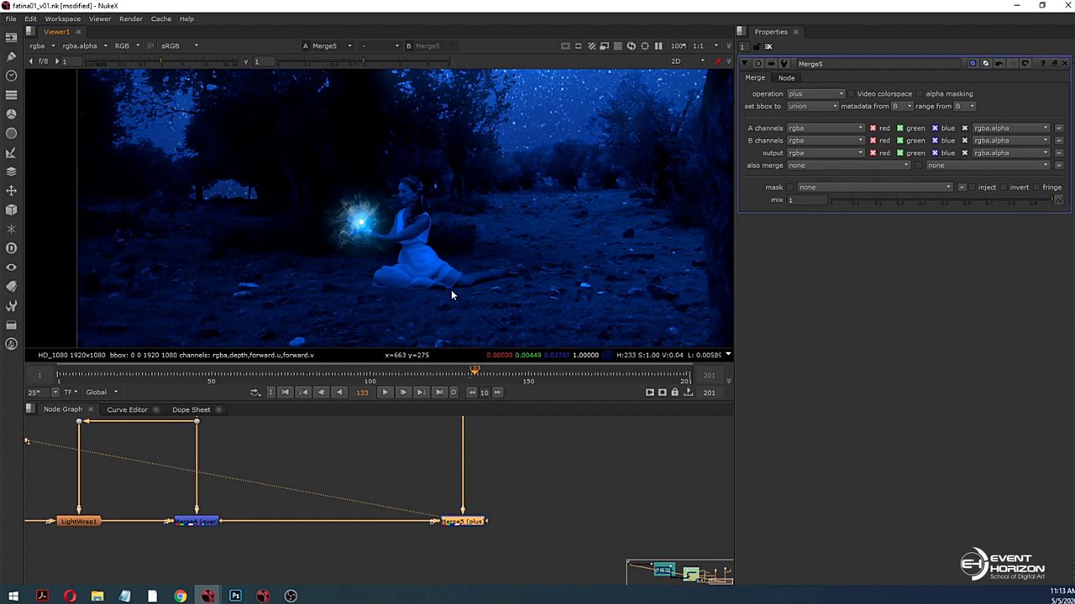
{"action": "scroll", "coordinate": [359, 223], "scroll_direction": "up", "scroll_amount": 2}
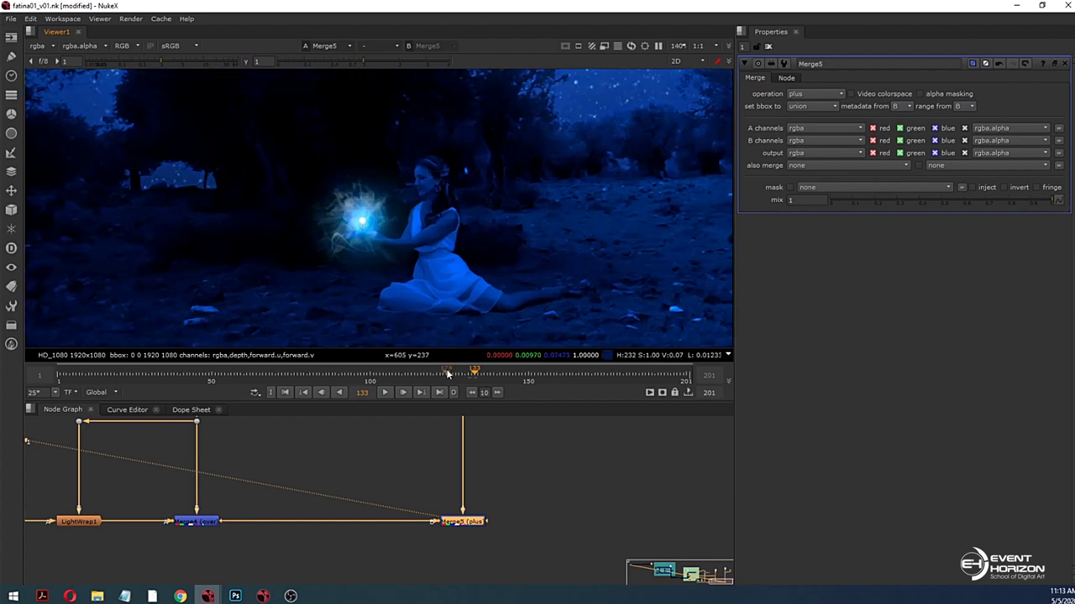
{"action": "left_click", "coordinate": [385, 393]}
{"action": "left_click", "coordinate": [385, 393]}
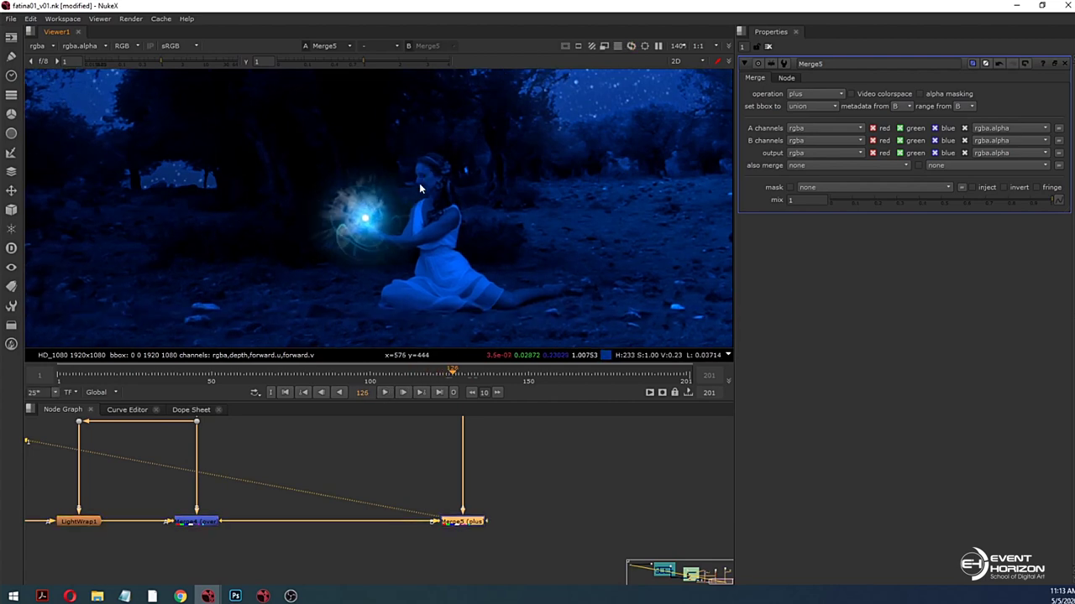
{"action": "middle_click_drag", "start_coordinate": [403, 271], "coordinate": [417, 240]}
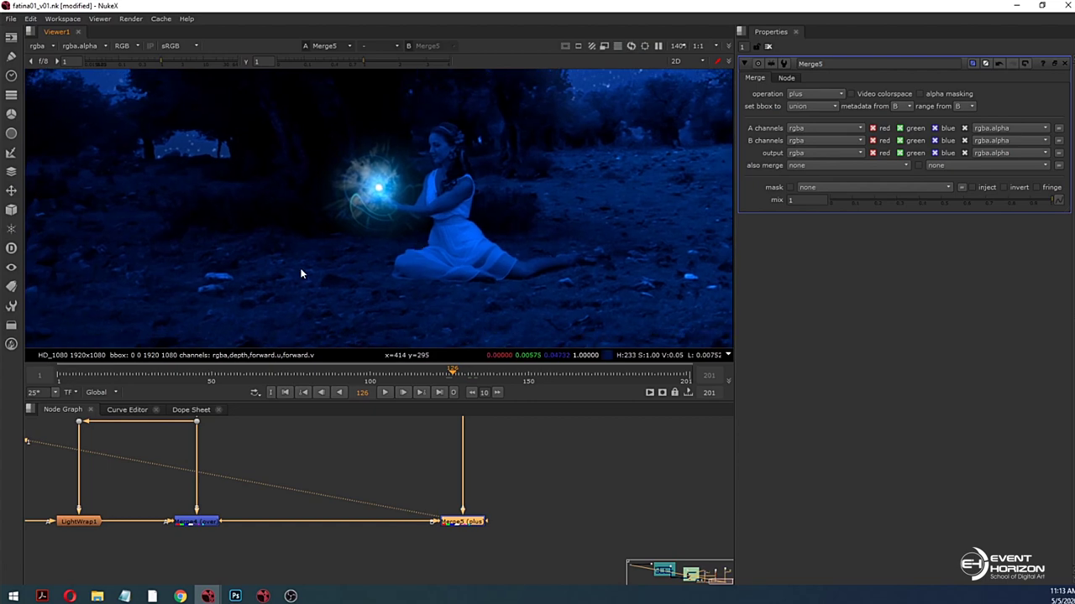
{"action": "left_click_drag", "start_coordinate": [285, 264], "coordinate": [590, 296], "text": "ctrl+shift"}
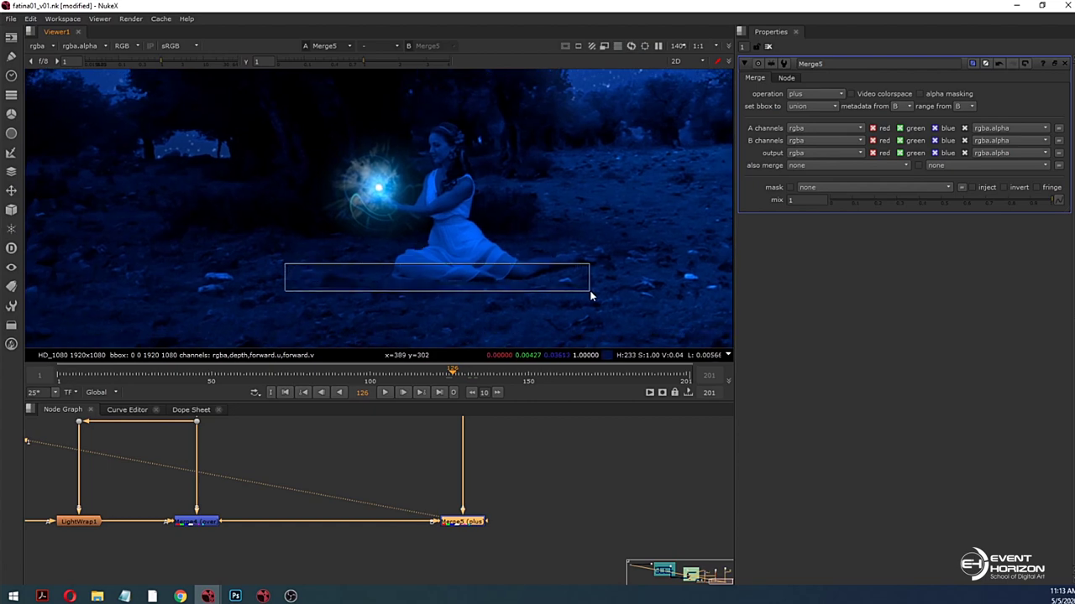
Step: Inspect the composite around the seated girl and the glowing orb at frames 126 and 123
{"action": "scroll", "coordinate": [447, 271], "scroll_direction": "down", "scroll_amount": 3}
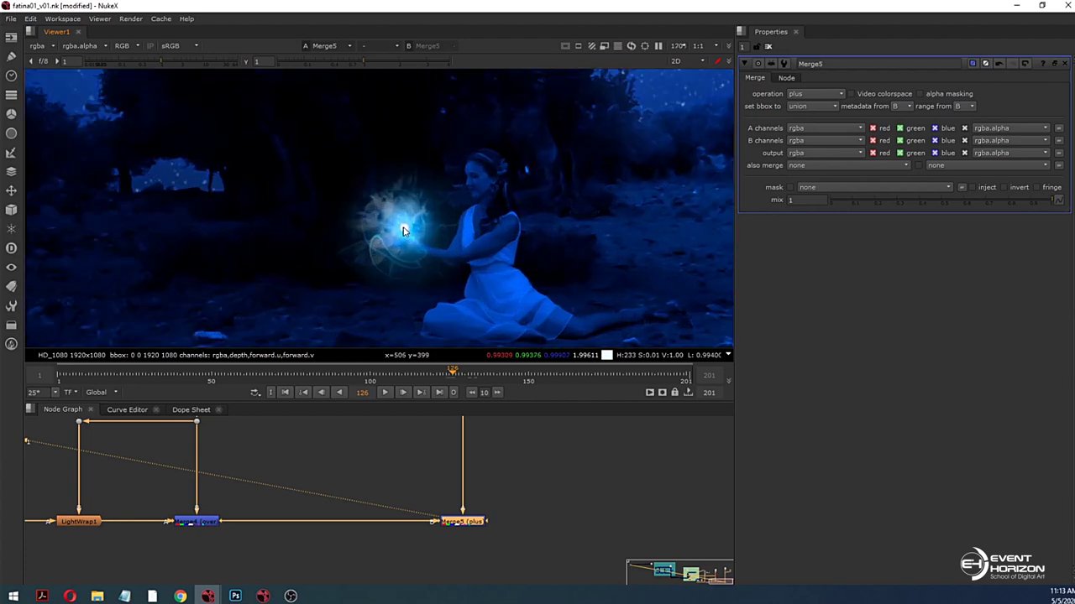
{"action": "scroll", "coordinate": [411, 244], "scroll_direction": "down", "scroll_amount": 2}
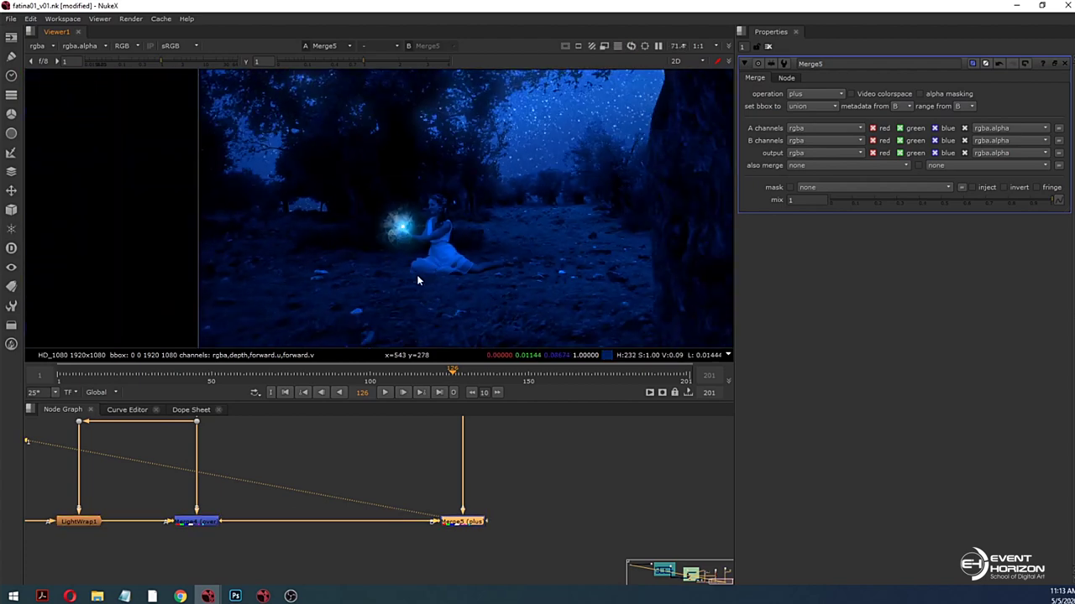
{"action": "left_click_drag", "start_coordinate": [372, 214], "coordinate": [449, 271], "text": "ctrl+shift"}
{"action": "left_click_drag", "start_coordinate": [367, 199], "coordinate": [442, 270]}
{"action": "scroll", "coordinate": [442, 271], "scroll_direction": "up", "scroll_amount": 3}
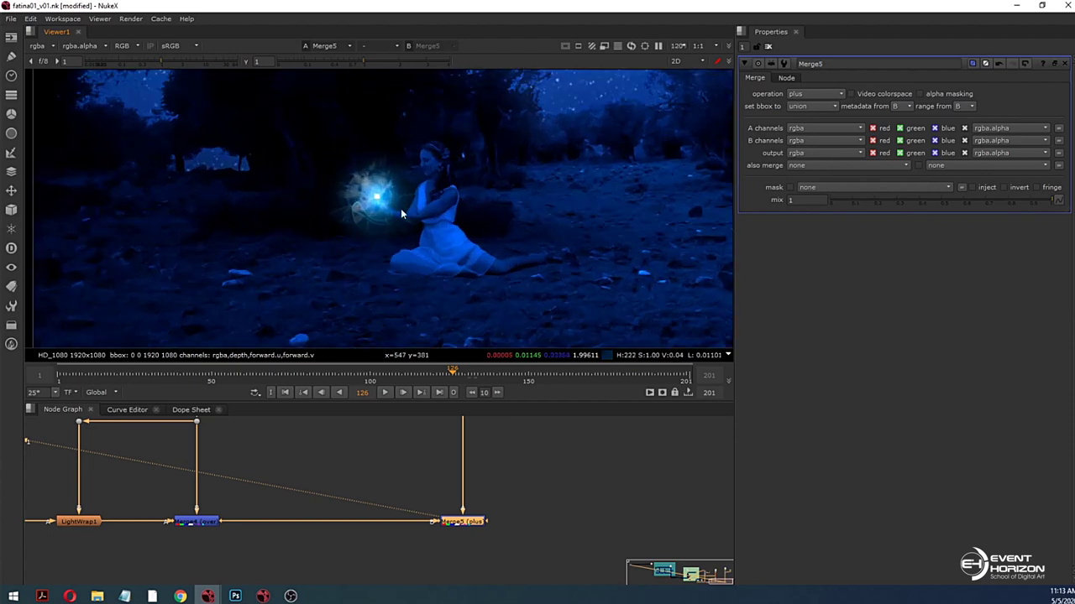
{"action": "left_click_drag", "start_coordinate": [329, 281], "coordinate": [482, 269]}
{"action": "left_click_drag", "start_coordinate": [283, 257], "coordinate": [454, 277]}
{"action": "left_click_drag", "start_coordinate": [261, 266], "coordinate": [535, 286], "text": "ctrl+shift"}
{"action": "scroll", "coordinate": [427, 161], "scroll_direction": "down", "scroll_amount": 2}
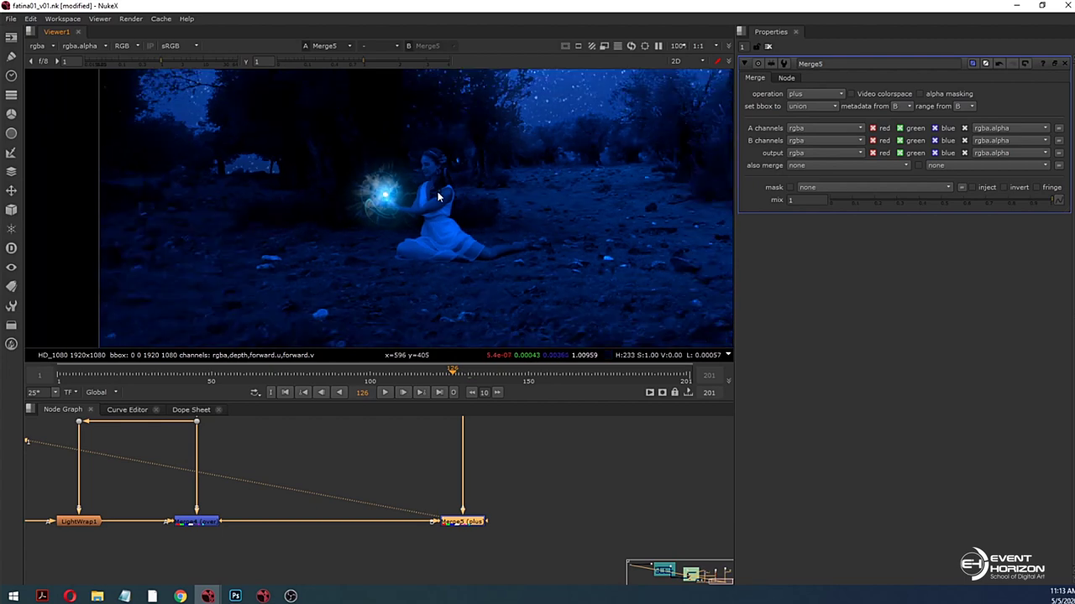
{"action": "scroll", "coordinate": [420, 198], "scroll_direction": "down", "scroll_amount": 2}
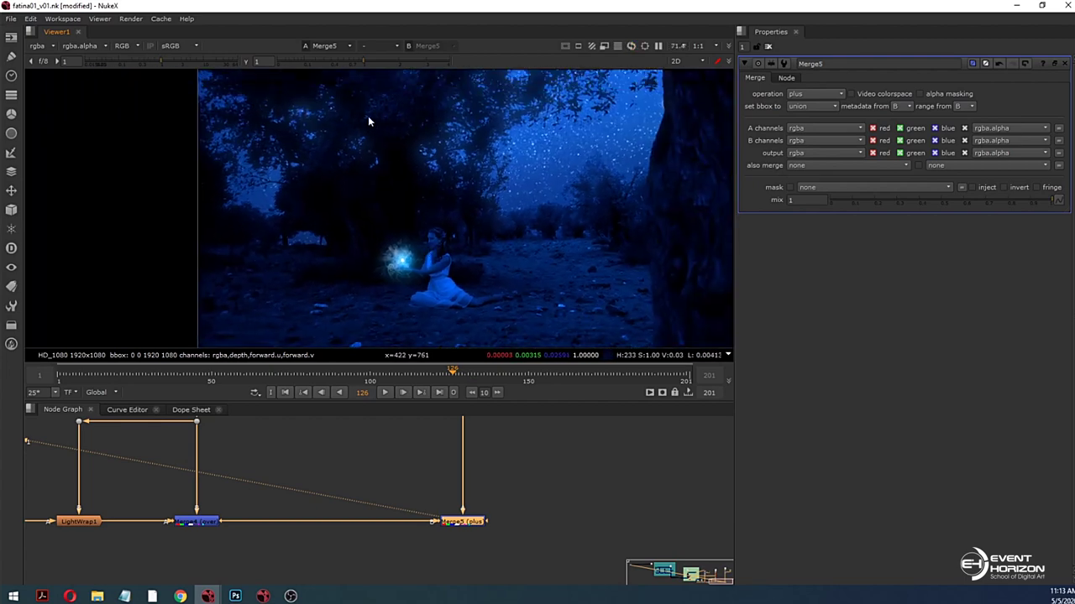
{"action": "scroll", "coordinate": [400, 244], "scroll_direction": "down", "scroll_amount": 1}
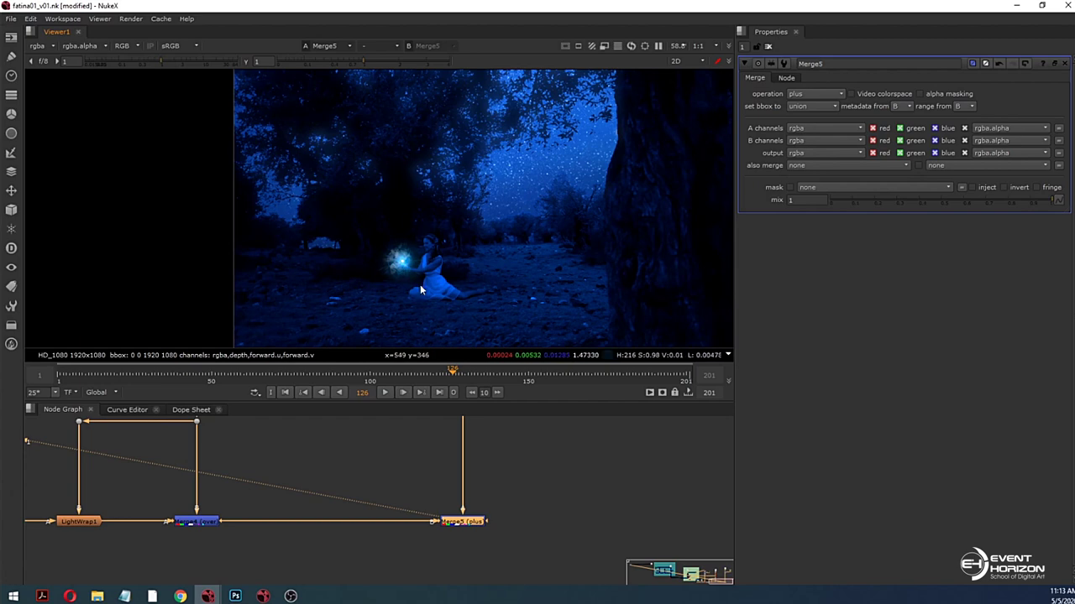
{"action": "left_click_drag", "start_coordinate": [454, 375], "coordinate": [446, 378]}
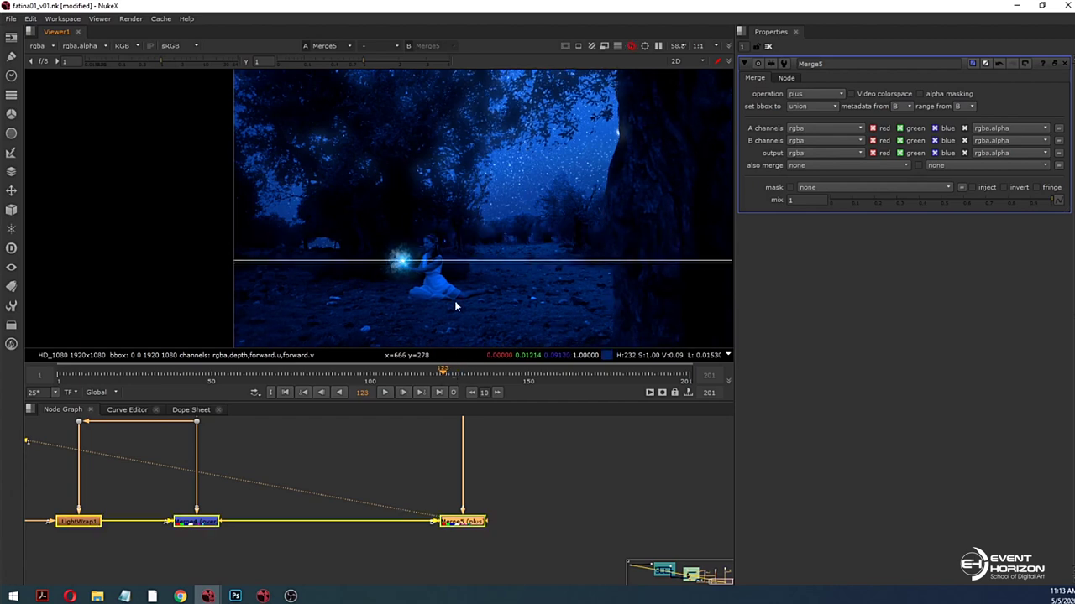
{"action": "scroll", "coordinate": [454, 300], "scroll_direction": "down", "scroll_amount": 1}
Step: View the Scene1 node of the camera tracking setup in the 3D viewer
{"action": "scroll", "coordinate": [483, 460], "scroll_direction": "down", "scroll_amount": 2}
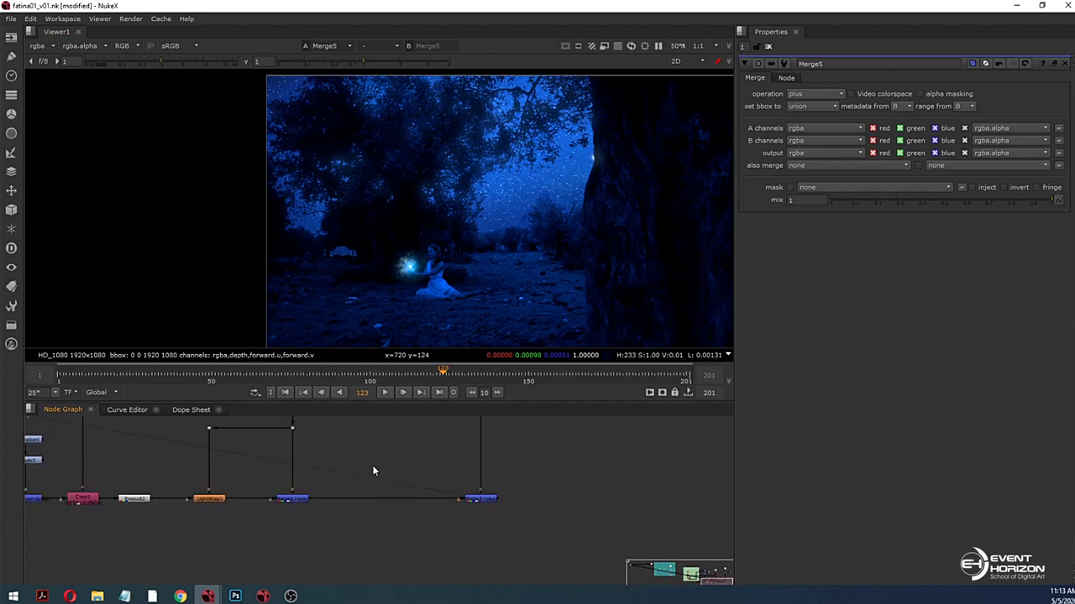
{"action": "middle_click_drag", "start_coordinate": [409, 460], "coordinate": [419, 491]}
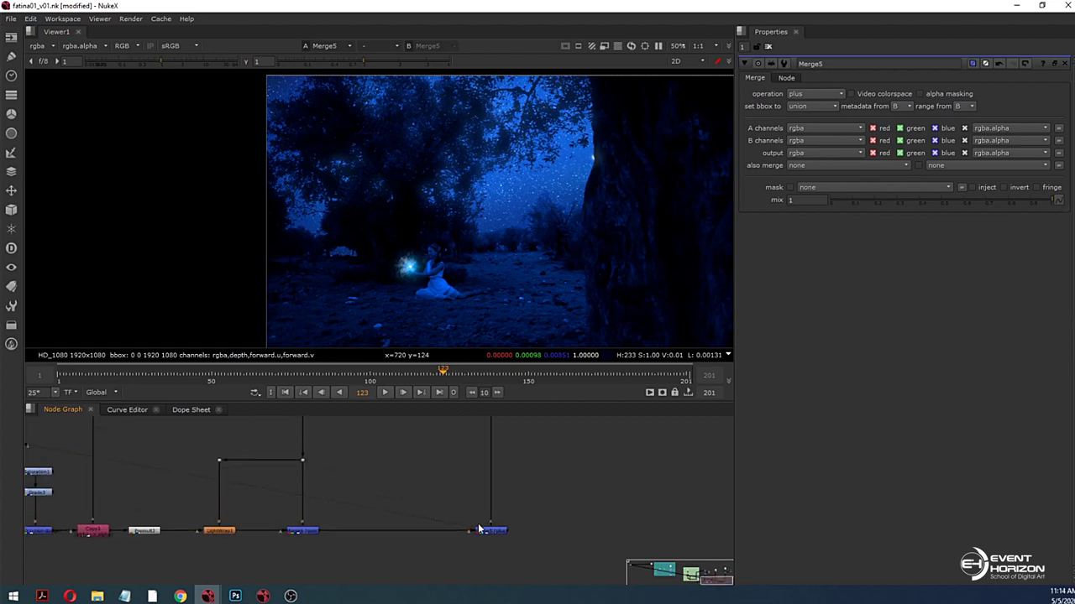
{"action": "left_click", "coordinate": [487, 531], "text": "ctrl"}
{"action": "left_click", "coordinate": [465, 481]}
{"action": "scroll", "coordinate": [375, 459], "scroll_direction": "down", "scroll_amount": 2}
{"action": "middle_click_drag", "start_coordinate": [332, 472], "coordinate": [494, 509]}
{"action": "scroll", "coordinate": [261, 504], "scroll_direction": "up", "scroll_amount": 2}
{"action": "middle_click_drag", "start_coordinate": [75, 464], "coordinate": [282, 473]}
{"action": "left_click", "coordinate": [244, 488]}
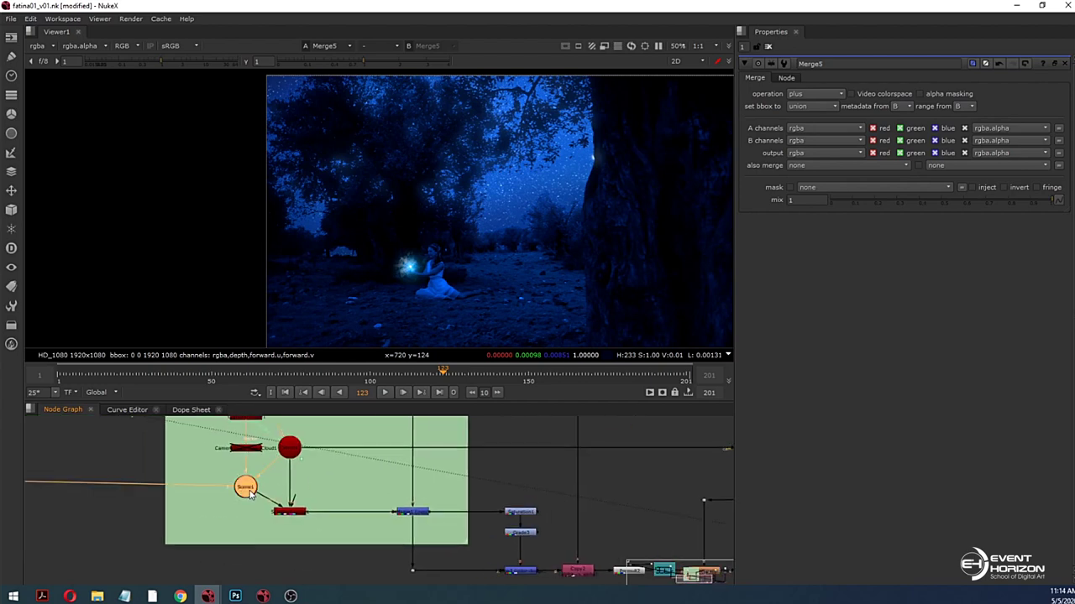
{"action": "key", "text": "1"}
{"action": "scroll", "coordinate": [466, 290], "scroll_direction": "up", "scroll_amount": 3}
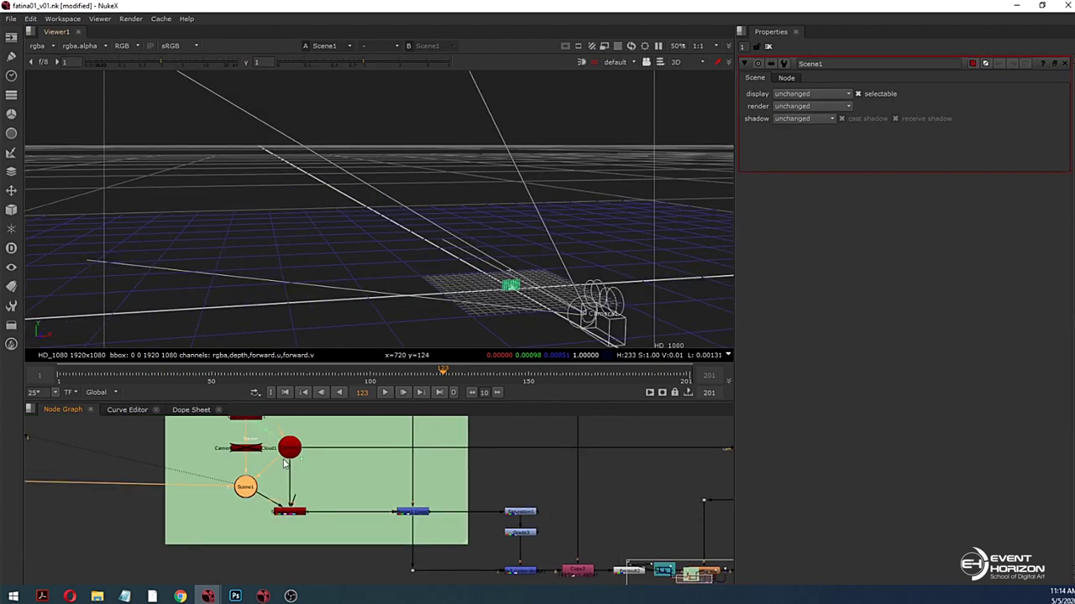
Step: Enable the CameraTrackerPointCloud1 node and inspect its tracked points in the 3D scene
{"action": "left_click", "coordinate": [246, 451]}
{"action": "key", "text": "d"}
{"action": "scroll", "coordinate": [424, 283], "scroll_direction": "down", "scroll_amount": 2}
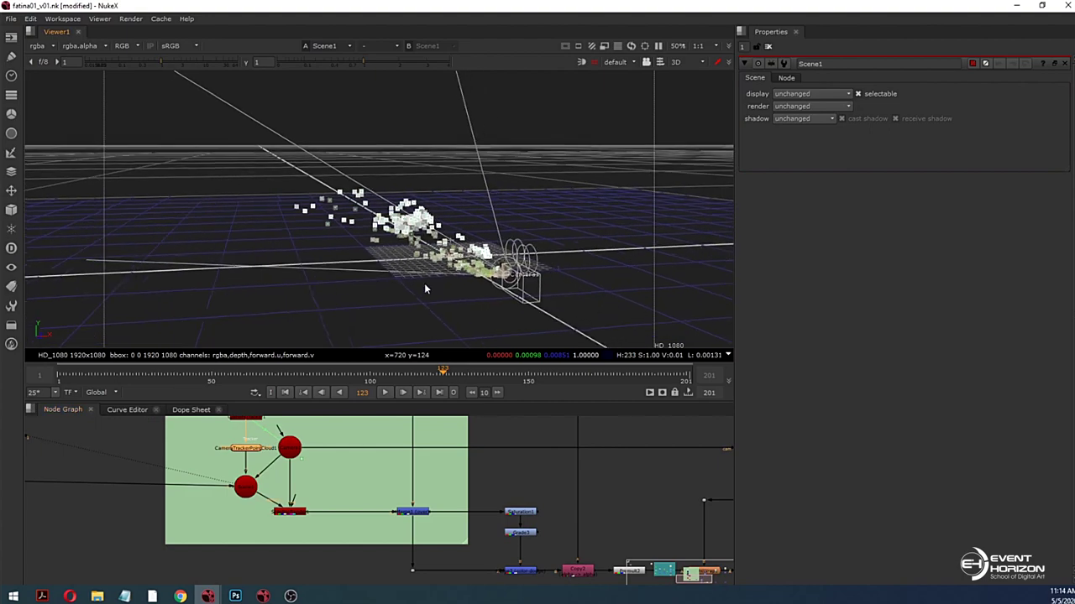
{"action": "left_click", "coordinate": [309, 493]}
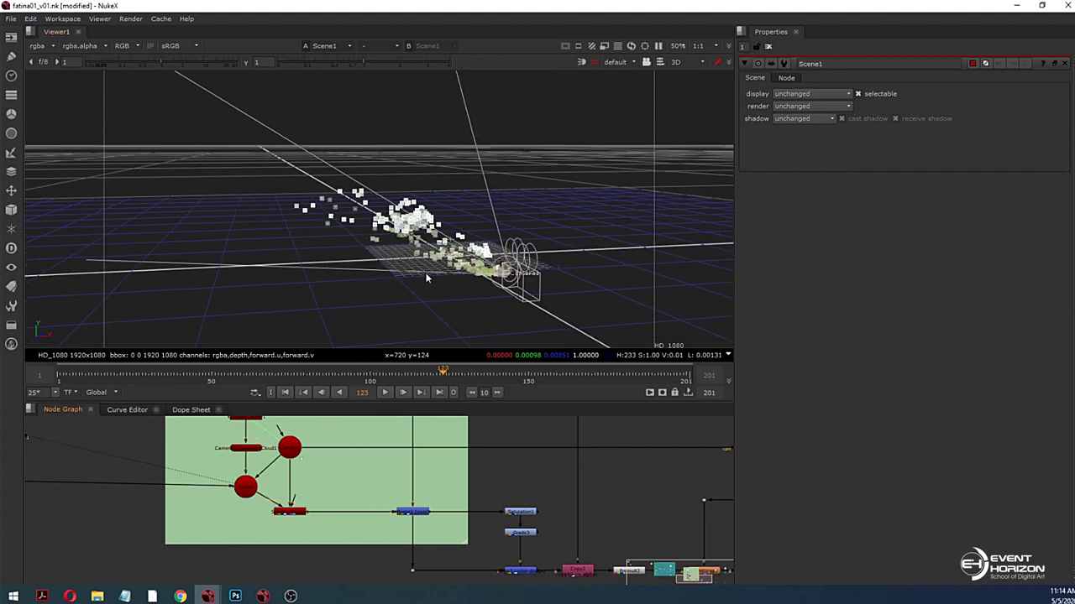
{"action": "left_click_drag", "start_coordinate": [426, 278], "coordinate": [380, 371], "text": "ctrl"}
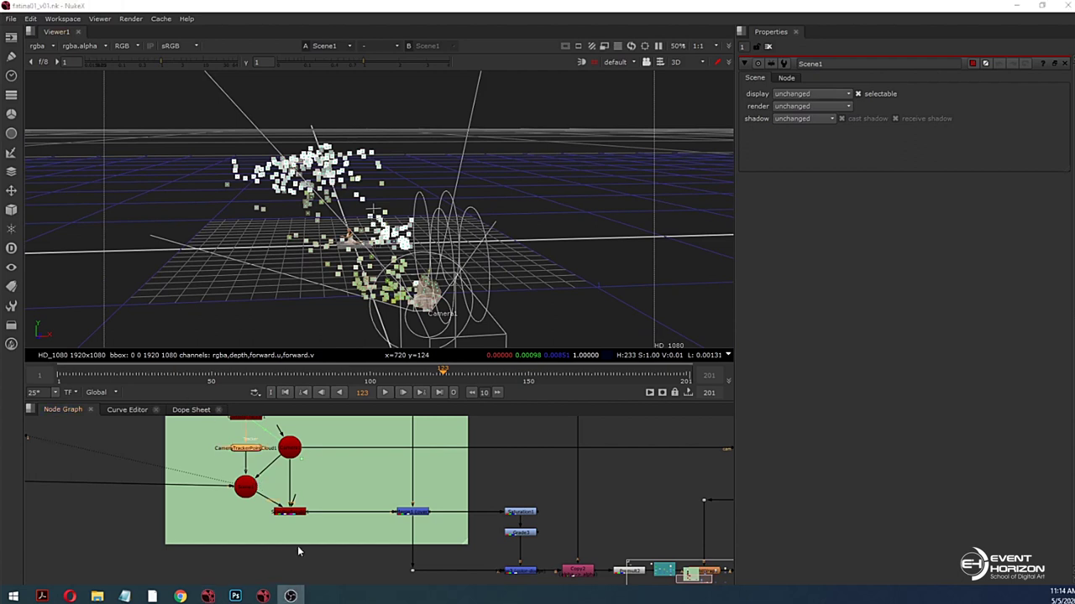
{"action": "left_click", "coordinate": [505, 484]}
{"action": "scroll", "coordinate": [463, 469], "scroll_direction": "up", "scroll_amount": 3}
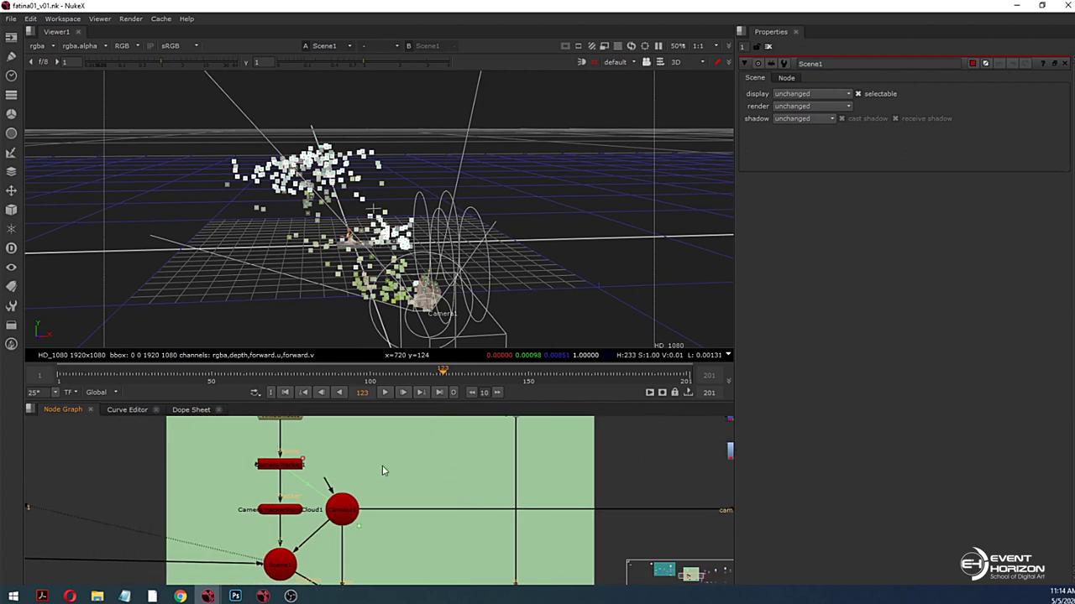
Step: Disable the CameraTrackerPointCloud1 node
{"action": "left_click", "coordinate": [288, 513]}
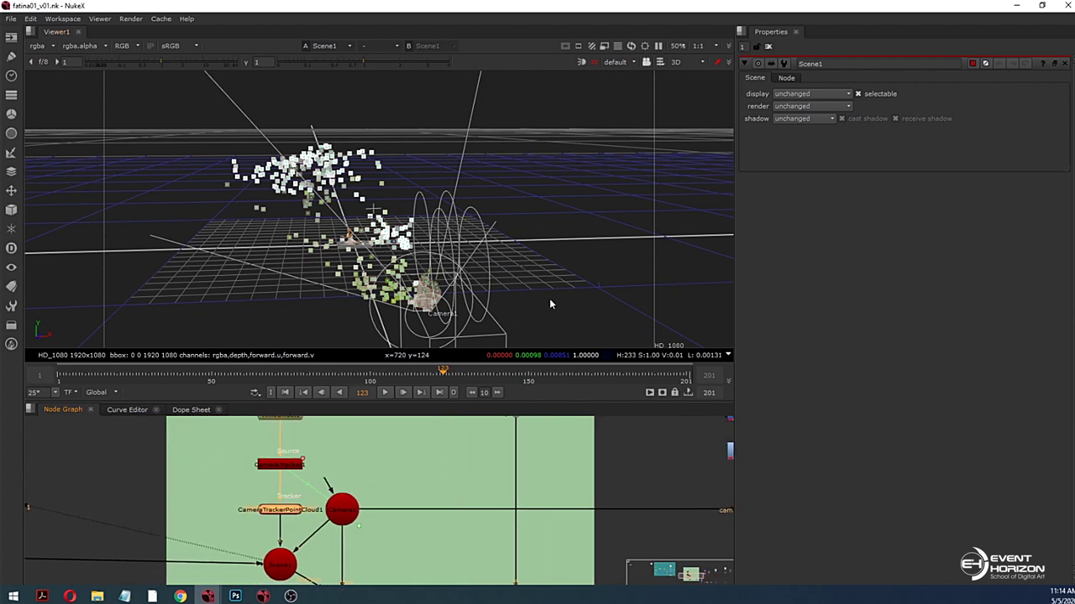
{"action": "key", "text": "d"}
Step: Add a PointCloudGenerator node in the CamTrack backdrop and place it in the free area beside CameraTracker1 and Camera1
{"action": "left_click", "coordinate": [425, 480]}
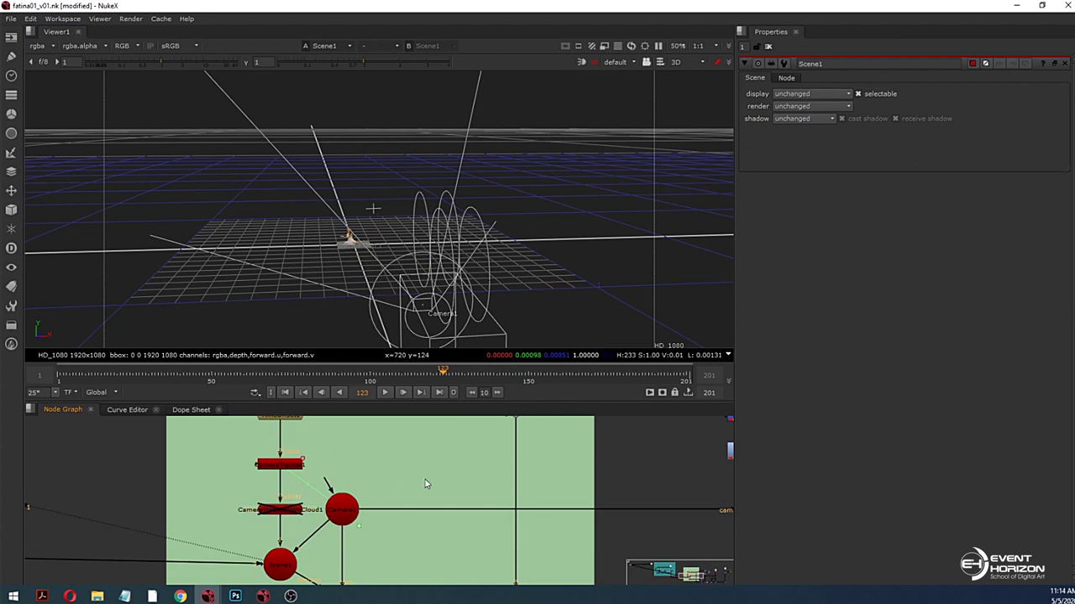
{"action": "key", "text": "Tab"}
{"action": "type", "text": "poin"}
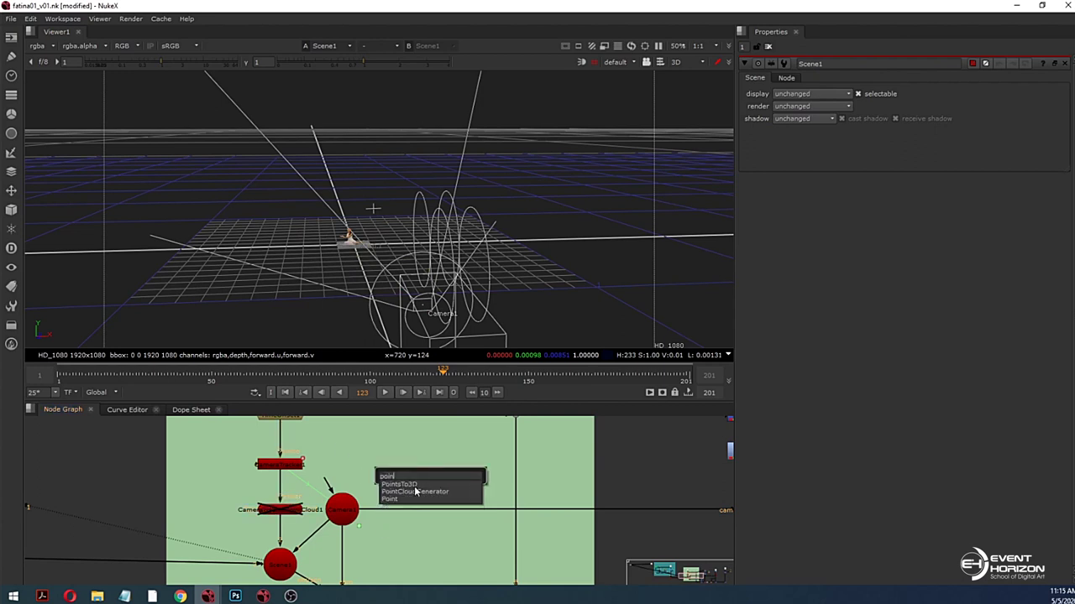
{"action": "left_click", "coordinate": [411, 492]}
{"action": "scroll", "coordinate": [437, 493], "scroll_direction": "down", "scroll_amount": 3}
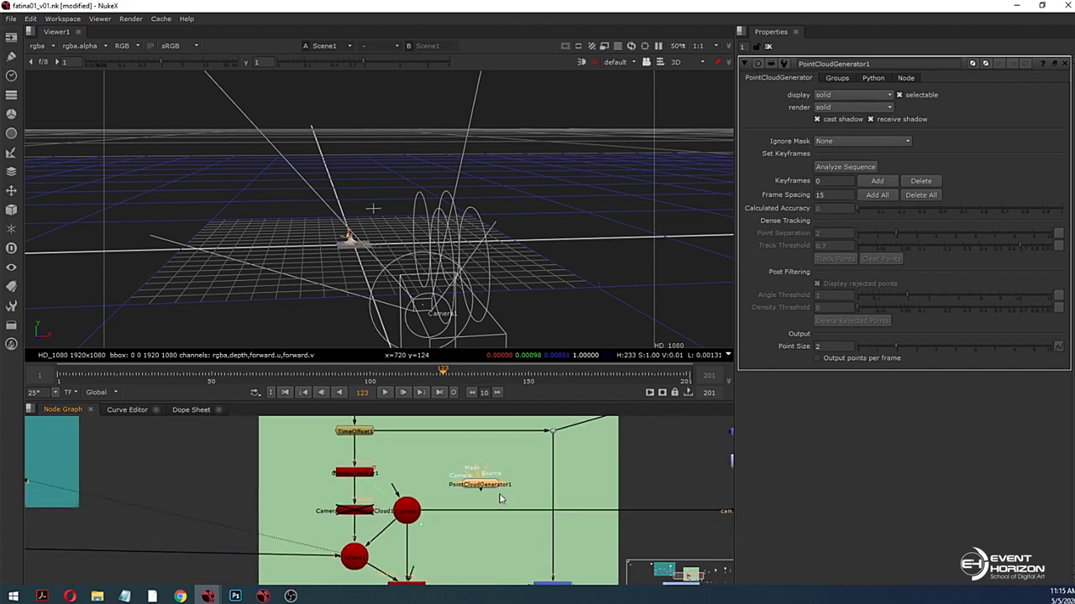
{"action": "key", "text": "space"}
{"action": "scroll", "coordinate": [495, 496], "scroll_direction": "up", "scroll_amount": 4}
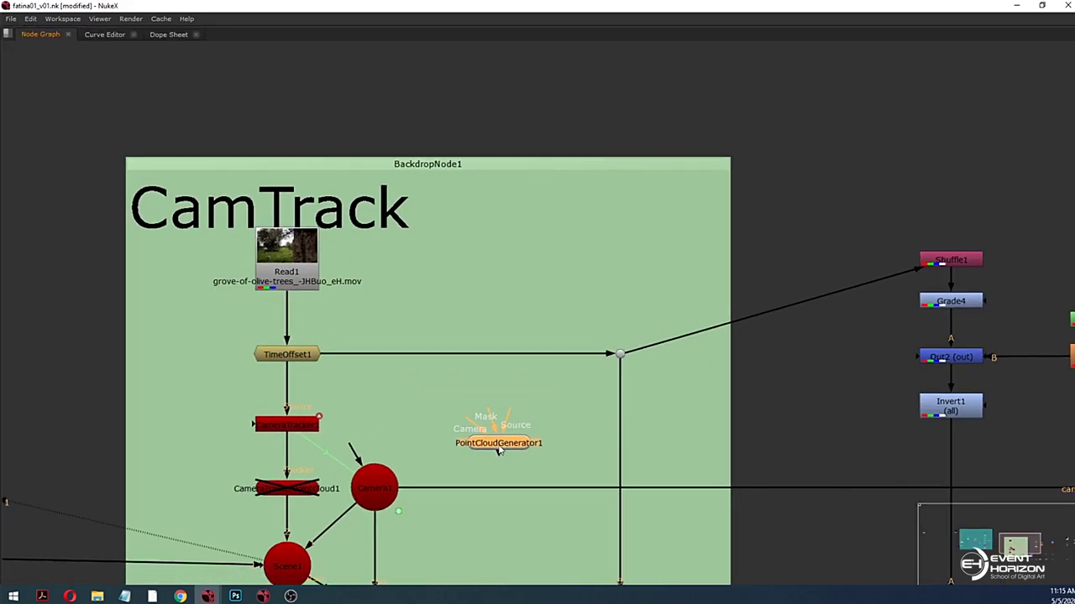
{"action": "left_click_drag", "start_coordinate": [498, 446], "coordinate": [530, 435]}
{"action": "middle_click_drag", "start_coordinate": [568, 431], "coordinate": [573, 403]}
{"action": "left_click_drag", "start_coordinate": [531, 408], "coordinate": [535, 411]}
{"action": "scroll", "coordinate": [535, 412], "scroll_direction": "up", "scroll_amount": 4}
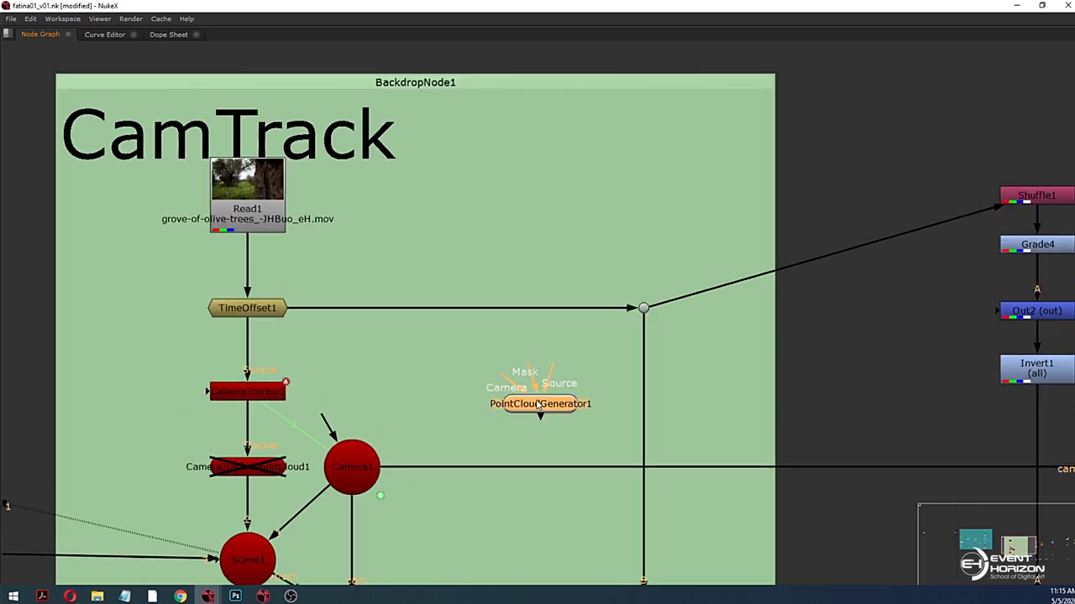
Step: Connect the PointCloudGenerator's Source input to TimeOffset1 and its Camera input to Camera1
{"action": "left_click_drag", "start_coordinate": [561, 373], "coordinate": [160, 270]}
{"action": "middle_click_drag", "start_coordinate": [391, 400], "coordinate": [392, 374]}
{"action": "left_click_drag", "start_coordinate": [508, 357], "coordinate": [281, 479]}
{"action": "middle_click_drag", "start_coordinate": [375, 489], "coordinate": [377, 504]}
{"action": "key", "text": "space"}
{"action": "middle_click_drag", "start_coordinate": [555, 439], "coordinate": [524, 505]}
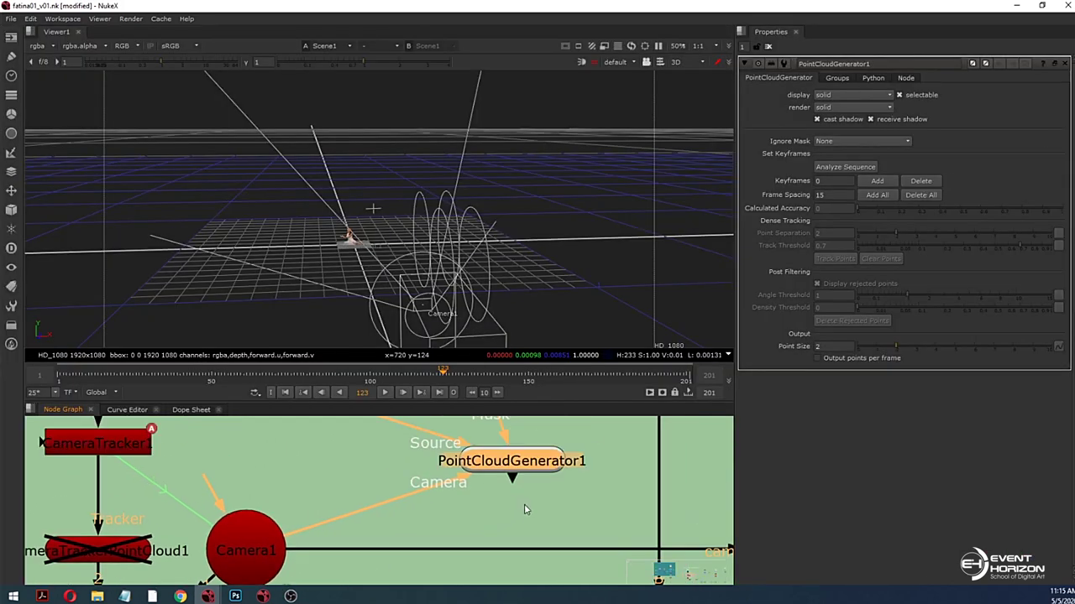
{"action": "left_click", "coordinate": [585, 488]}
{"action": "left_click_drag", "start_coordinate": [560, 467], "coordinate": [563, 467]}
{"action": "left_click", "coordinate": [610, 485]}
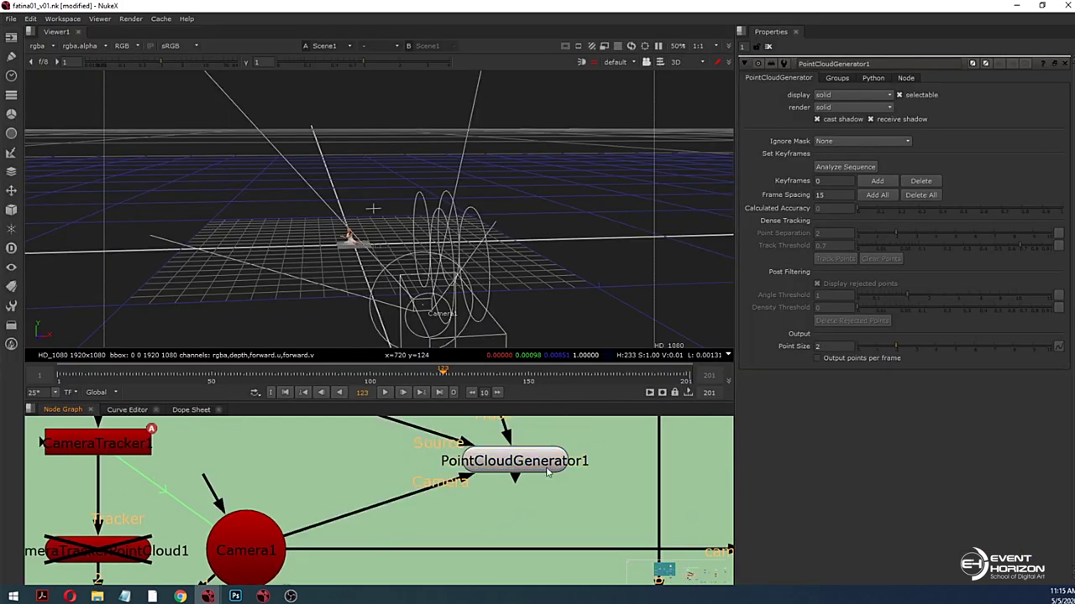
Step: Save the comp and analyze the sequence in PointCloudGenerator1 to set its keyframes
{"action": "left_click", "coordinate": [12, 19]}
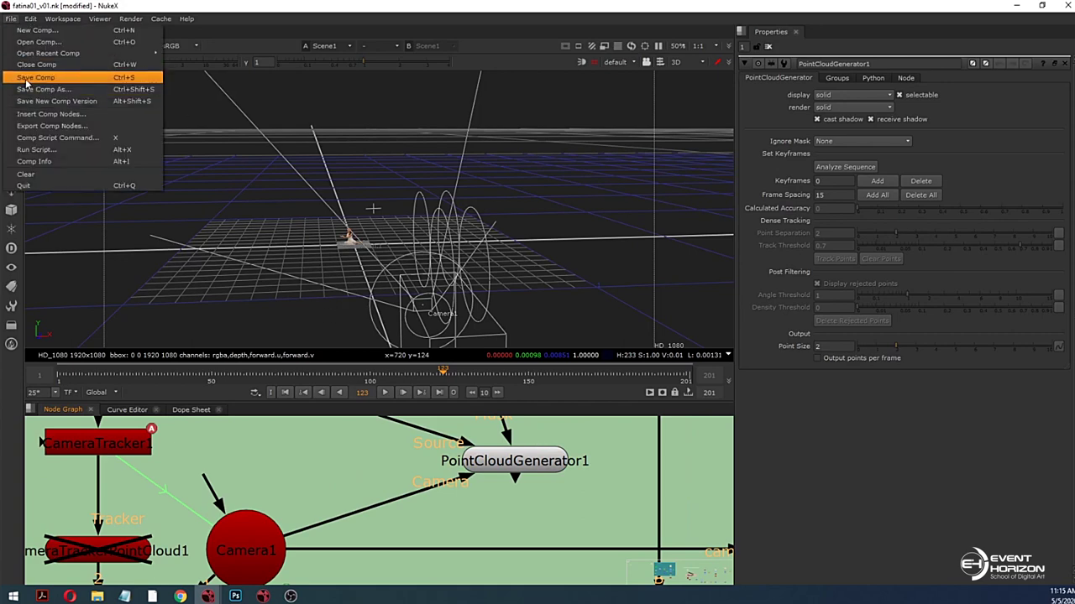
{"action": "left_click", "coordinate": [33, 77]}
{"action": "left_click", "coordinate": [539, 471]}
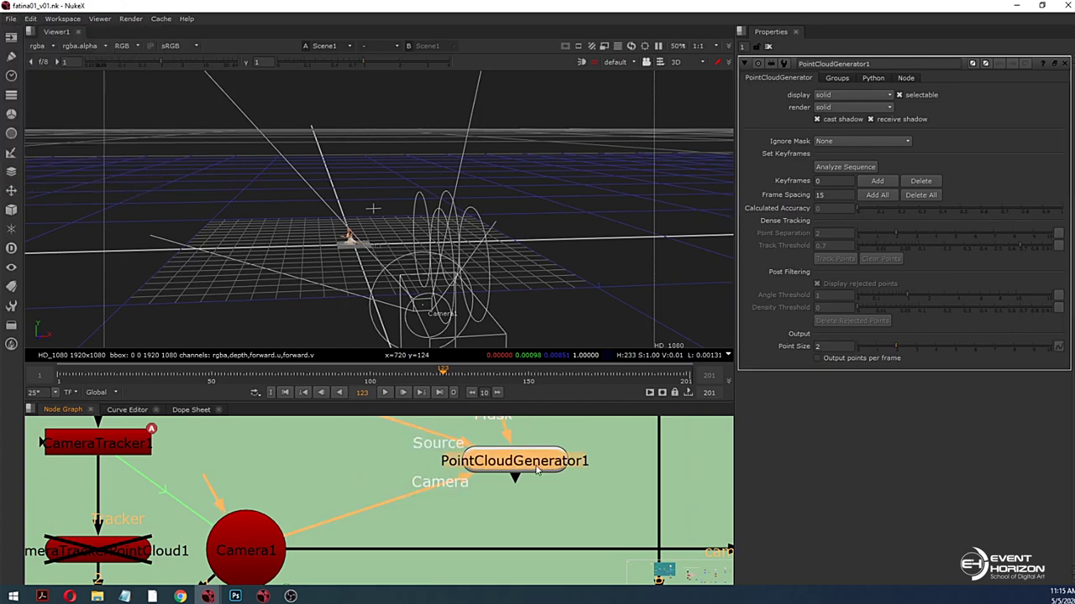
{"action": "left_click", "coordinate": [834, 171]}
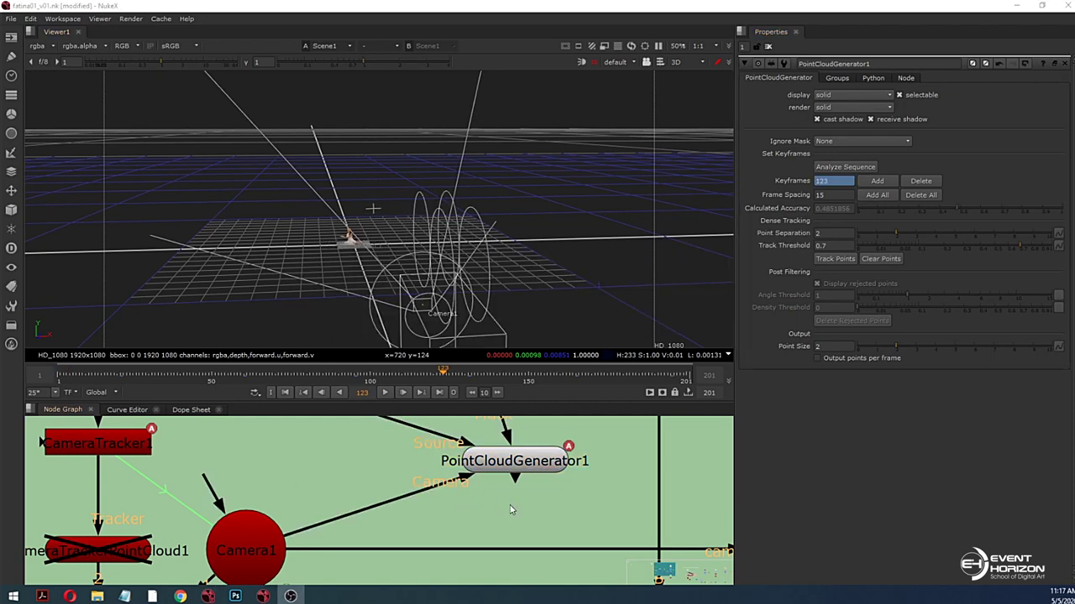
{"action": "left_click", "coordinate": [522, 470]}
{"action": "left_click", "coordinate": [534, 492]}
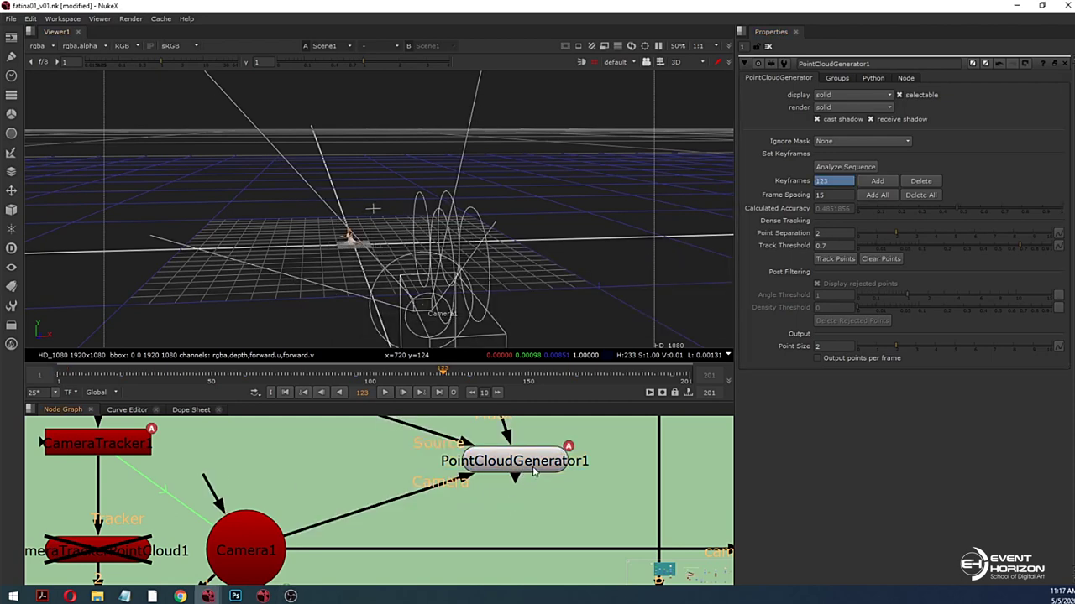
Step: Track the dense cloud points in PointCloudGenerator1 over the input frame range 1-201
{"action": "left_click", "coordinate": [833, 260]}
{"action": "left_click", "coordinate": [532, 277]}
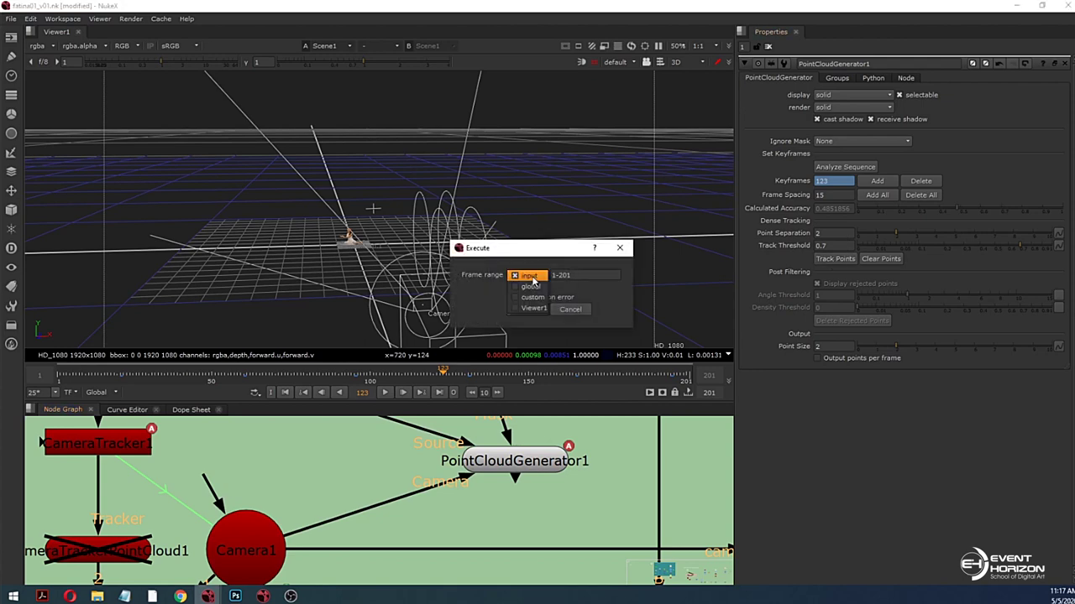
{"action": "left_click", "coordinate": [532, 277]}
{"action": "left_click_drag", "start_coordinate": [539, 252], "coordinate": [540, 209]}
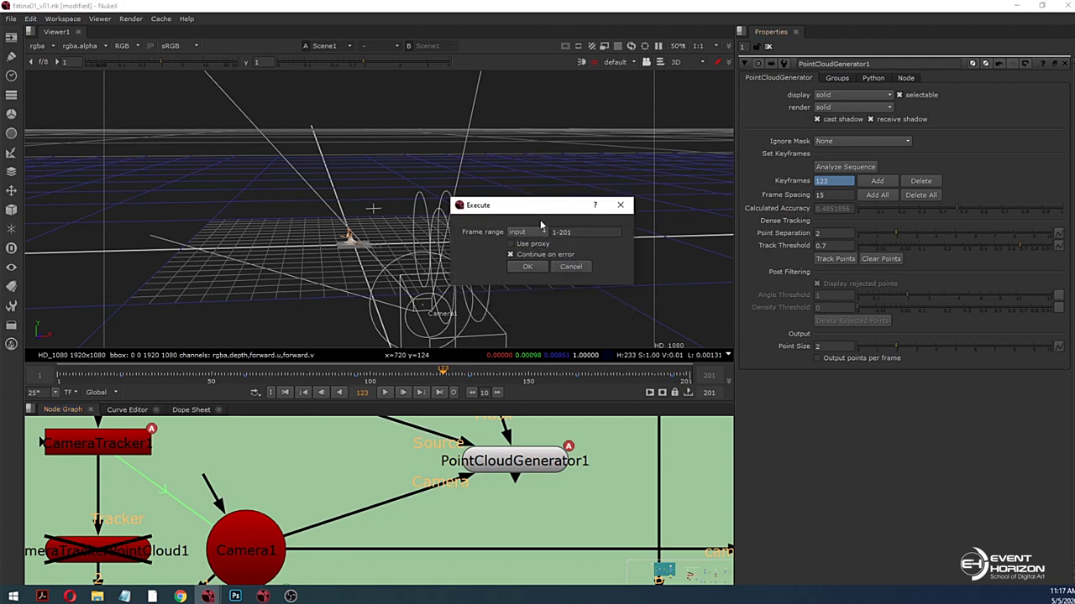
{"action": "left_click", "coordinate": [527, 266]}
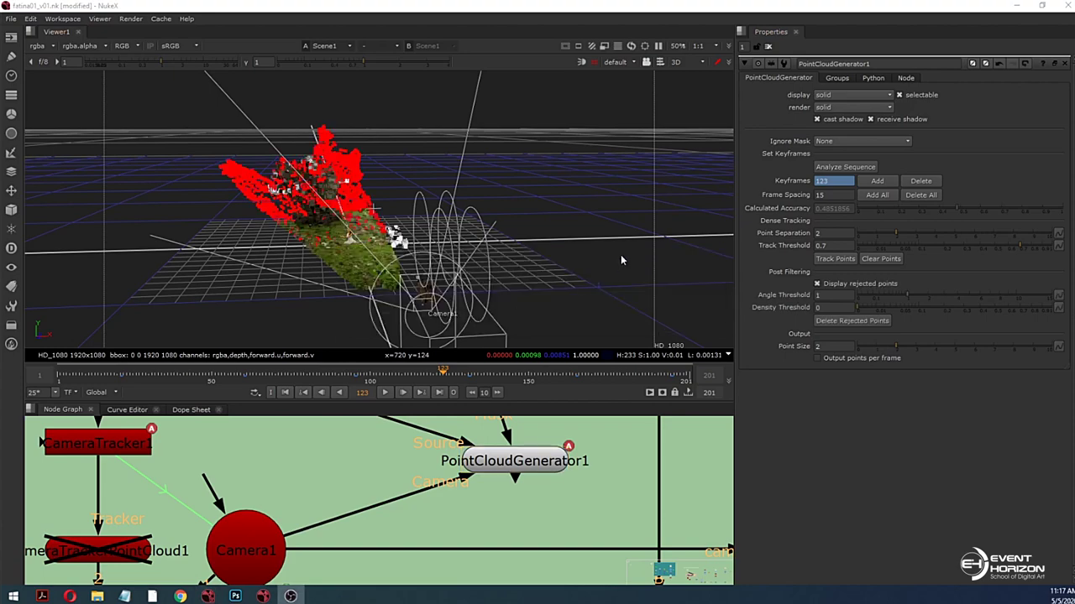
Step: Delete the rejected points from the generated point cloud after checking it around the tree and ground
{"action": "left_click", "coordinate": [622, 260]}
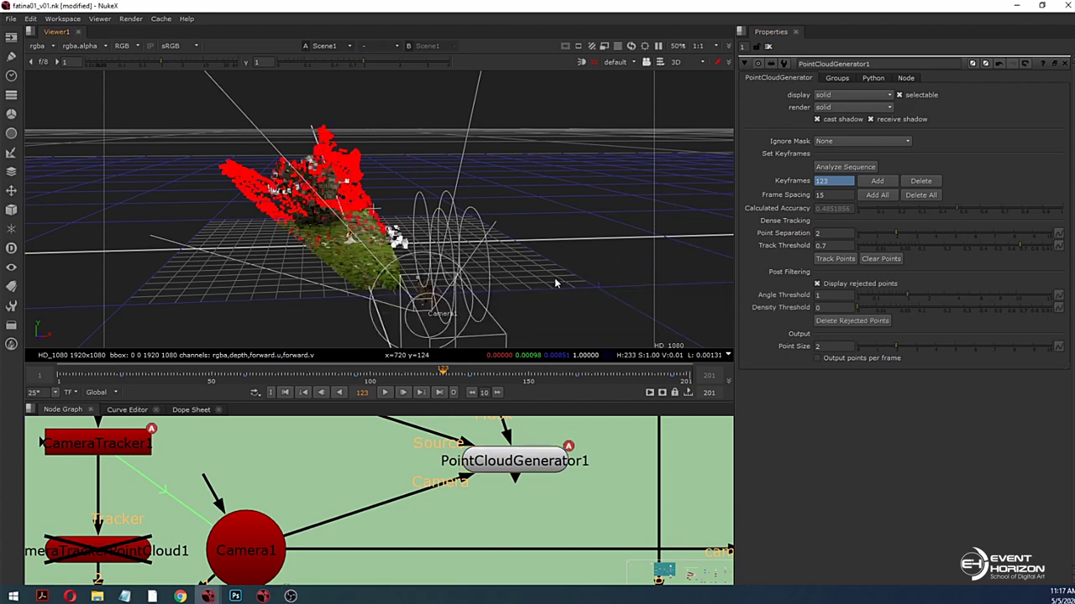
{"action": "left_click_drag", "start_coordinate": [557, 283], "coordinate": [574, 261], "text": "ctrl"}
{"action": "scroll", "coordinate": [462, 249], "scroll_direction": "up", "scroll_amount": 5}
{"action": "left_click_drag", "start_coordinate": [463, 249], "coordinate": [471, 257], "text": "ctrl"}
{"action": "middle_click_drag", "start_coordinate": [471, 257], "coordinate": [436, 274]}
{"action": "scroll", "coordinate": [408, 272], "scroll_direction": "down", "scroll_amount": 2}
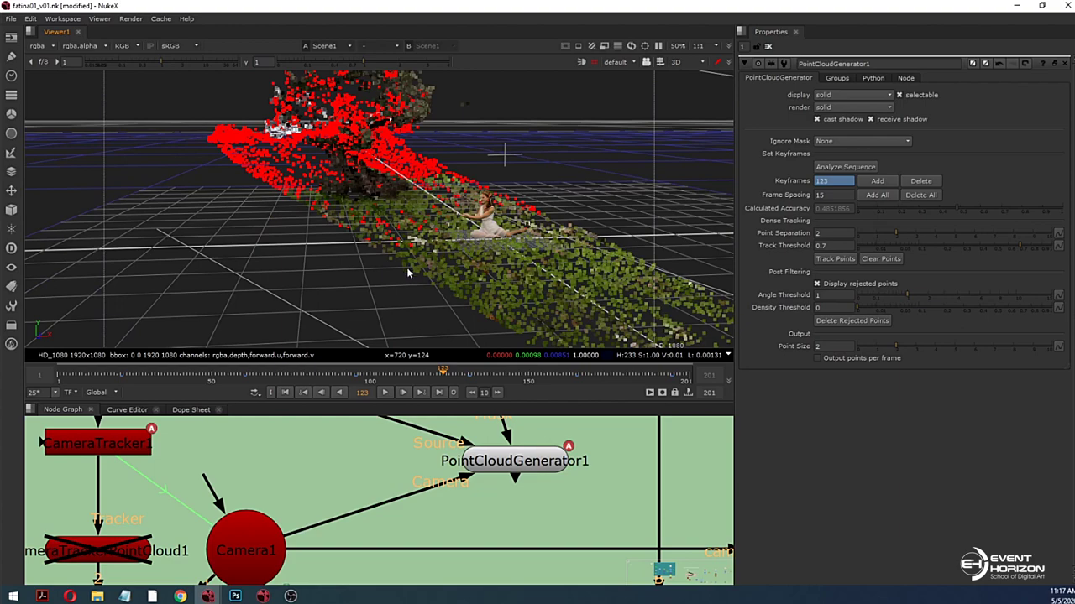
{"action": "scroll", "coordinate": [408, 275], "scroll_direction": "down", "scroll_amount": 5}
{"action": "left_click_drag", "start_coordinate": [408, 276], "coordinate": [449, 288], "text": "alt"}
{"action": "middle_click_drag", "start_coordinate": [449, 284], "coordinate": [413, 224]}
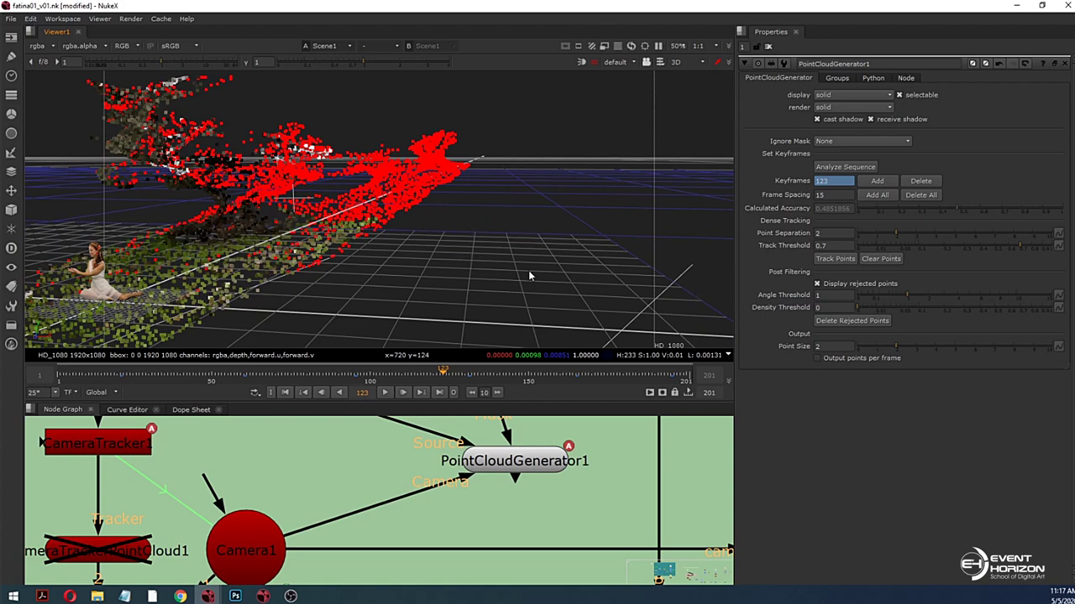
{"action": "left_click", "coordinate": [839, 322]}
{"action": "middle_click_drag", "start_coordinate": [523, 249], "coordinate": [479, 197]}
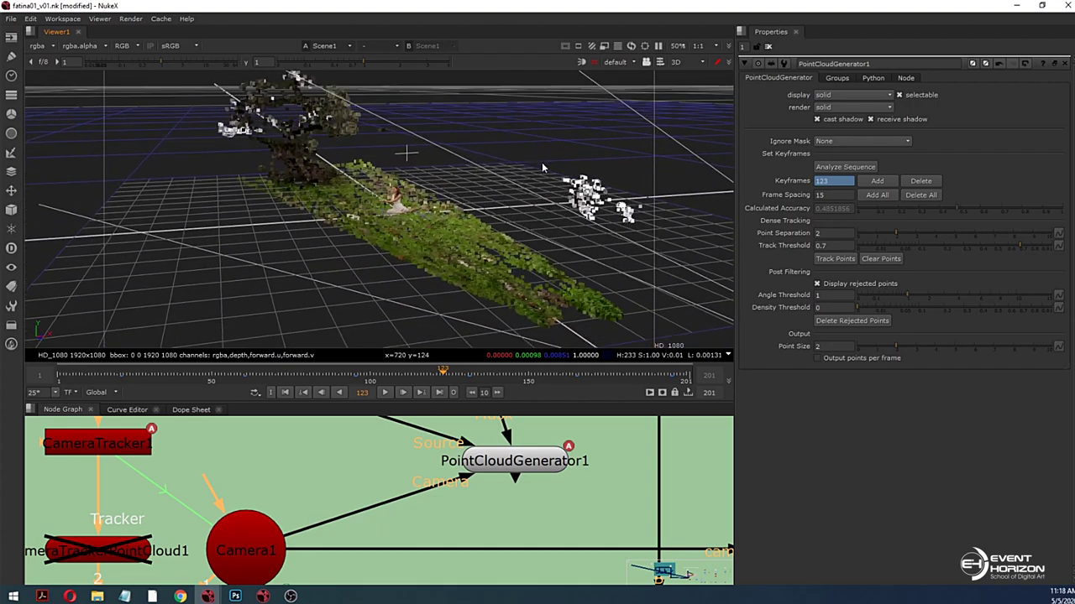
Step: Set the 3D viewer to vertex selection for picking individual points of the cloud
{"action": "left_click_drag", "start_coordinate": [531, 159], "coordinate": [649, 244]}
{"action": "middle_click_drag", "start_coordinate": [645, 238], "coordinate": [563, 243]}
{"action": "middle_click_drag", "start_coordinate": [516, 214], "coordinate": [378, 237]}
{"action": "scroll", "coordinate": [546, 230], "scroll_direction": "up", "scroll_amount": 5}
{"action": "scroll", "coordinate": [547, 228], "scroll_direction": "down", "scroll_amount": 5}
{"action": "middle_click_drag", "start_coordinate": [277, 227], "coordinate": [406, 260]}
{"action": "scroll", "coordinate": [427, 232], "scroll_direction": "down", "scroll_amount": 5}
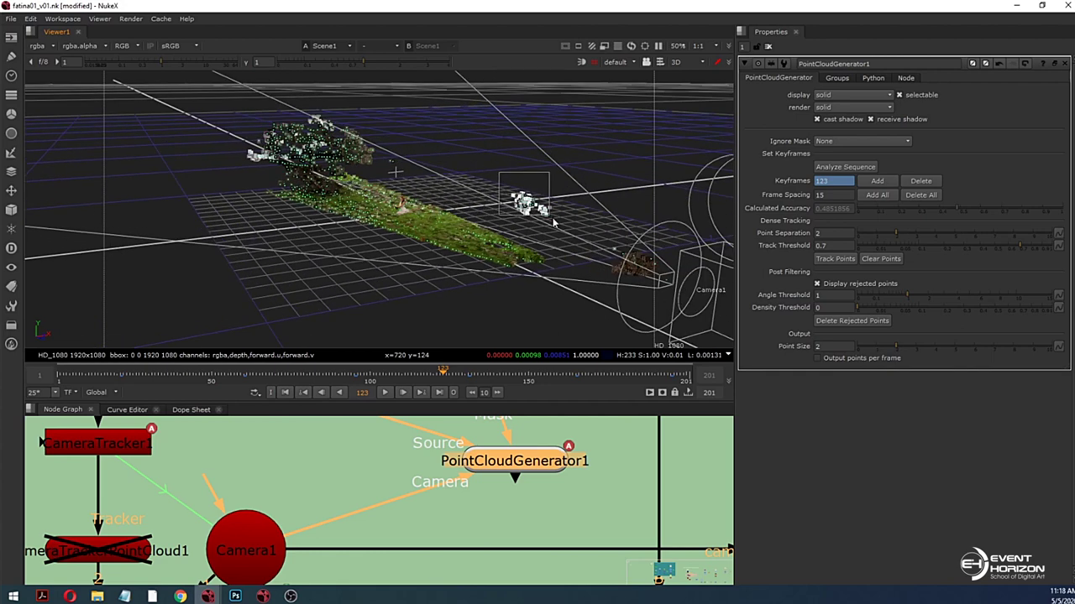
{"action": "left_click", "coordinate": [662, 63]}
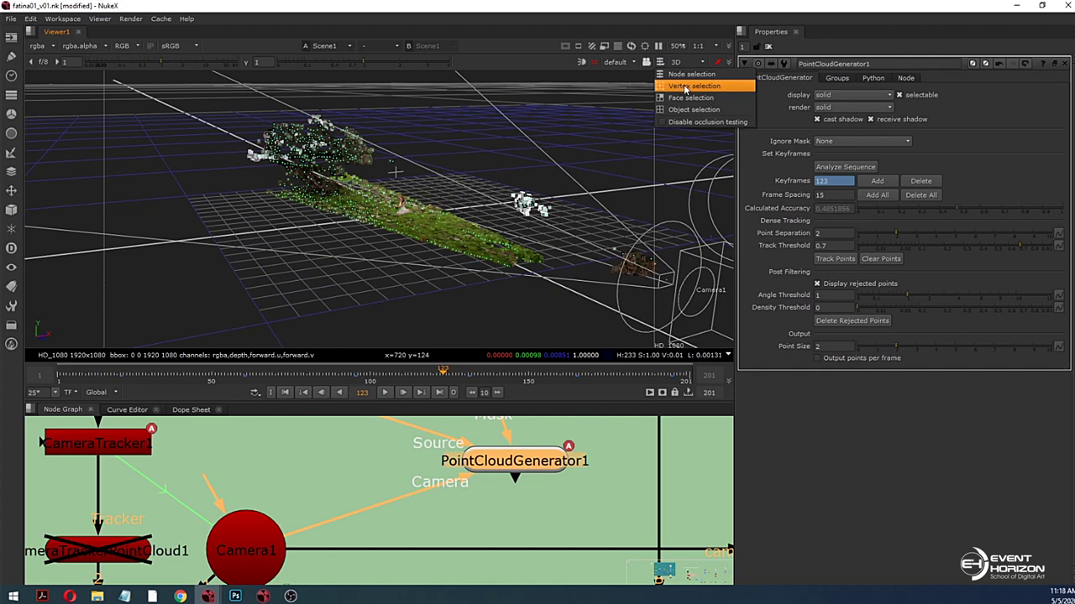
{"action": "left_click", "coordinate": [684, 86]}
Step: Create a point group in PointCloudGenerator1 from the isolated cluster floating between the tree and the camera, and name it fronde
{"action": "left_click_drag", "start_coordinate": [499, 183], "coordinate": [557, 228]}
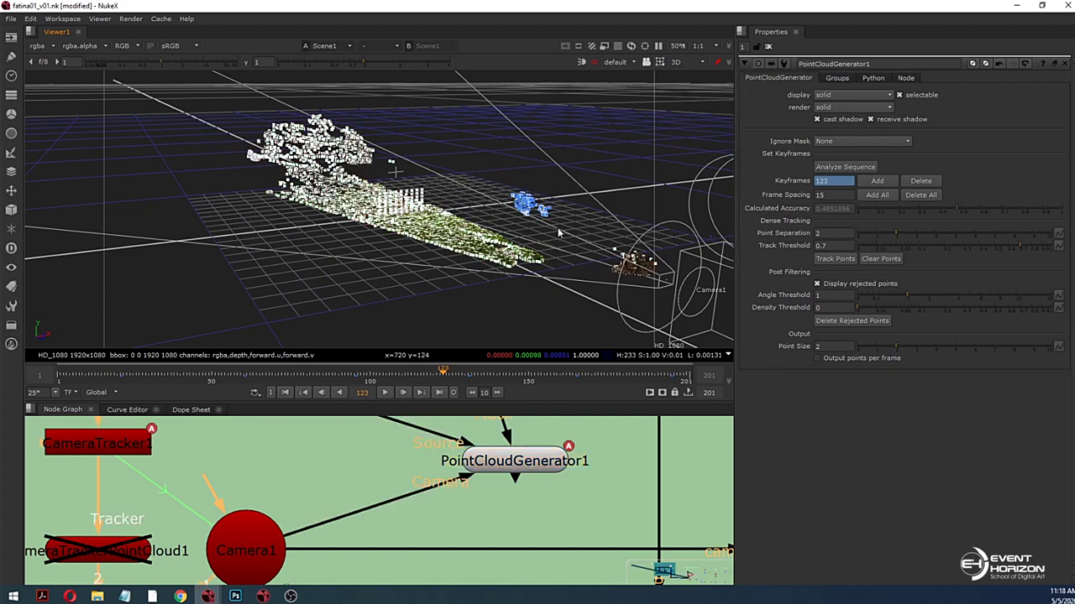
{"action": "left_click", "coordinate": [880, 64]}
{"action": "left_click", "coordinate": [837, 78]}
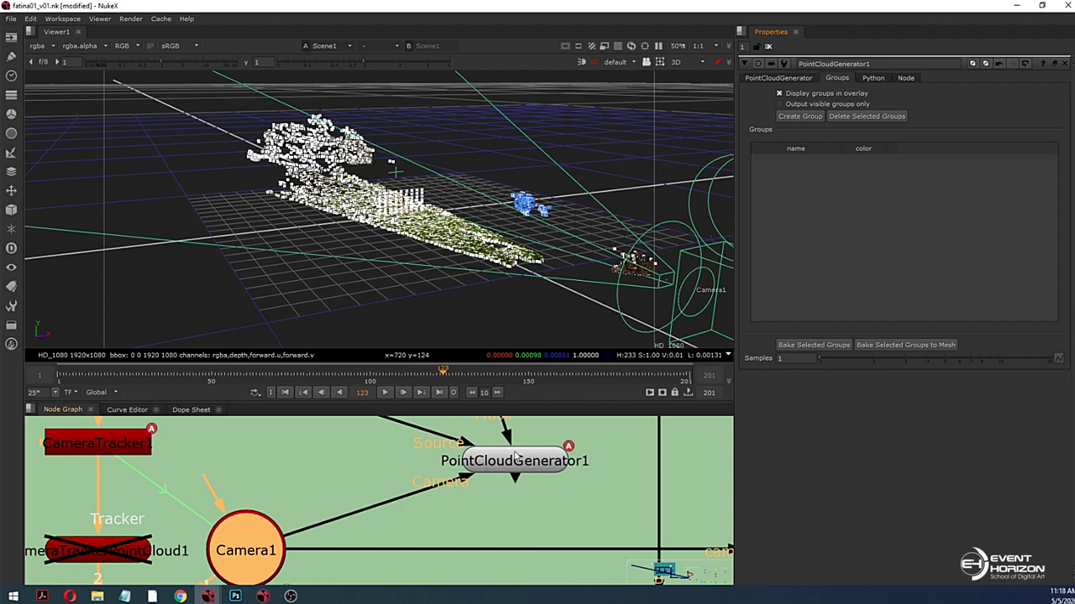
{"action": "left_click", "coordinate": [496, 177]}
{"action": "left_click_drag", "start_coordinate": [495, 177], "coordinate": [495, 232]}
{"action": "left_click", "coordinate": [489, 228]}
{"action": "left_click_drag", "start_coordinate": [474, 183], "coordinate": [537, 232]}
{"action": "left_click", "coordinate": [800, 116]}
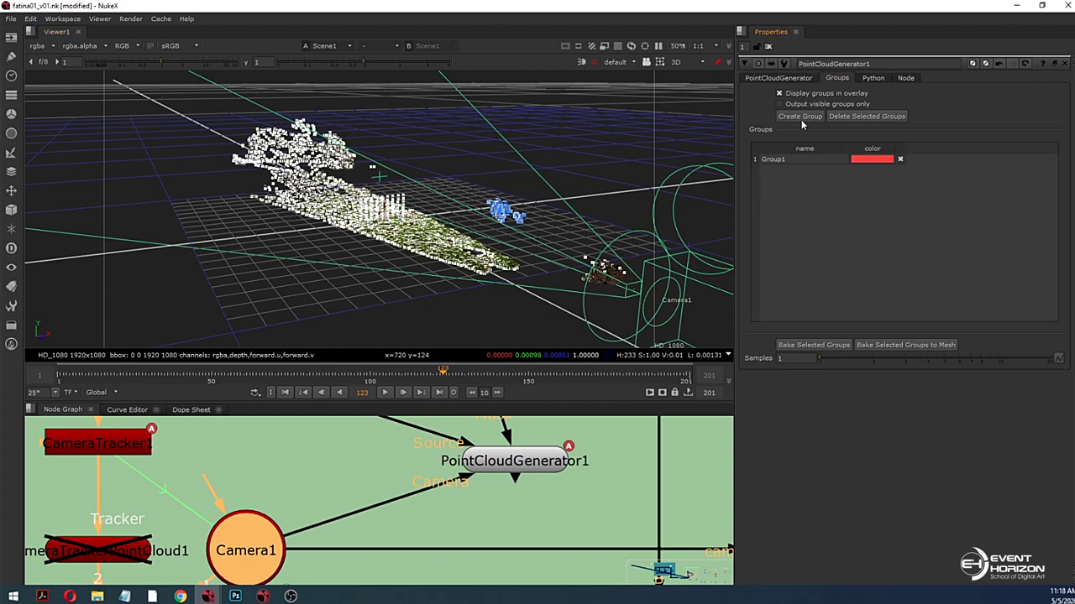
{"action": "double_click", "coordinate": [782, 160]}
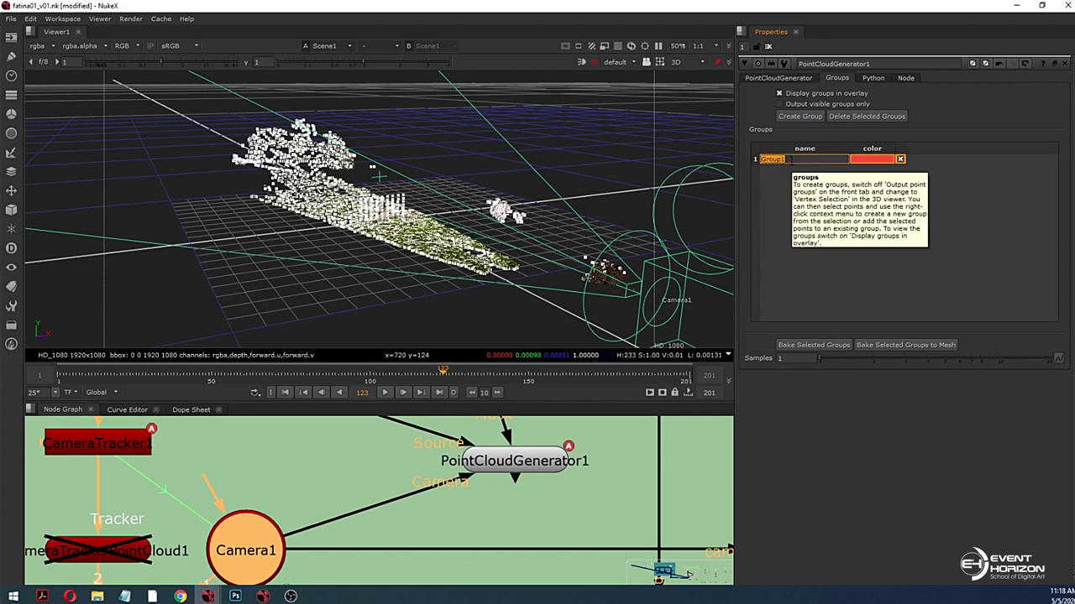
{"action": "type", "text": "fronde"}
{"action": "left_click", "coordinate": [777, 222]}
Step: Disable the card node that feeds the fairy image into the scene
{"action": "scroll", "coordinate": [450, 251], "scroll_direction": "down", "scroll_amount": 3}
{"action": "middle_click_drag", "start_coordinate": [438, 264], "coordinate": [448, 270]}
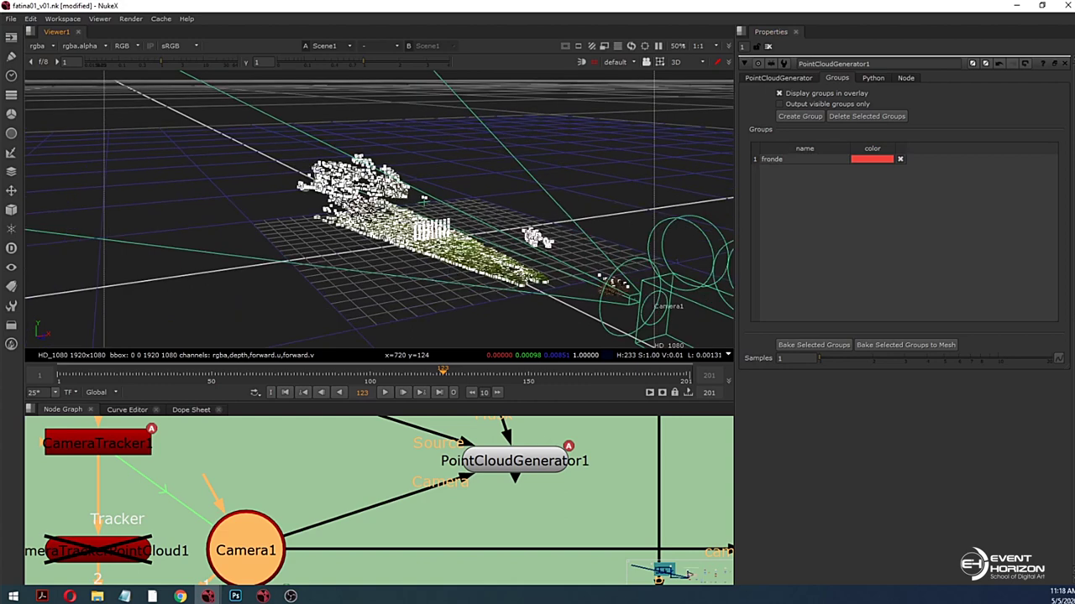
{"action": "left_click_drag", "start_coordinate": [305, 162], "coordinate": [473, 287]}
{"action": "scroll", "coordinate": [298, 482], "scroll_direction": "down", "scroll_amount": 6}
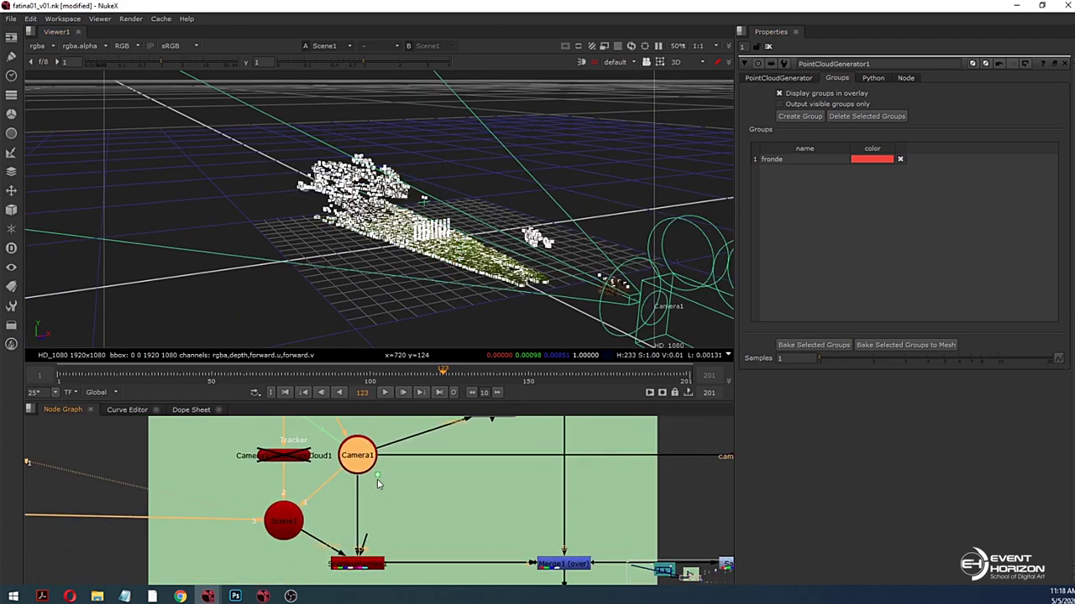
{"action": "middle_click_drag", "start_coordinate": [375, 508], "coordinate": [457, 485]}
{"action": "scroll", "coordinate": [315, 497], "scroll_direction": "down", "scroll_amount": 2}
{"action": "middle_click_drag", "start_coordinate": [221, 498], "coordinate": [338, 512]}
{"action": "scroll", "coordinate": [289, 507], "scroll_direction": "up", "scroll_amount": 3}
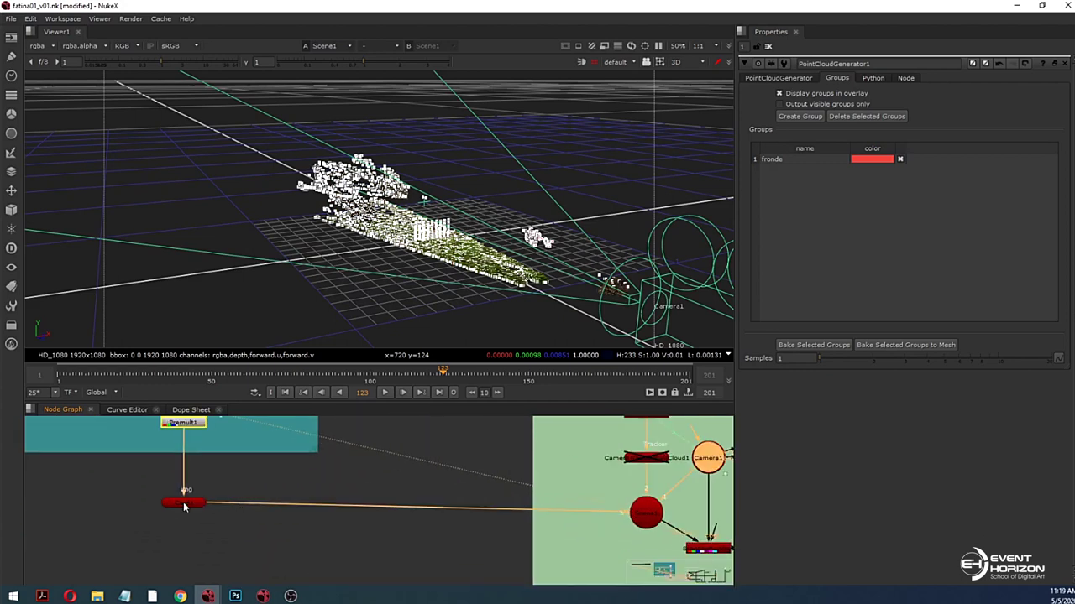
{"action": "left_click", "coordinate": [185, 506]}
{"action": "key", "text": "d"}
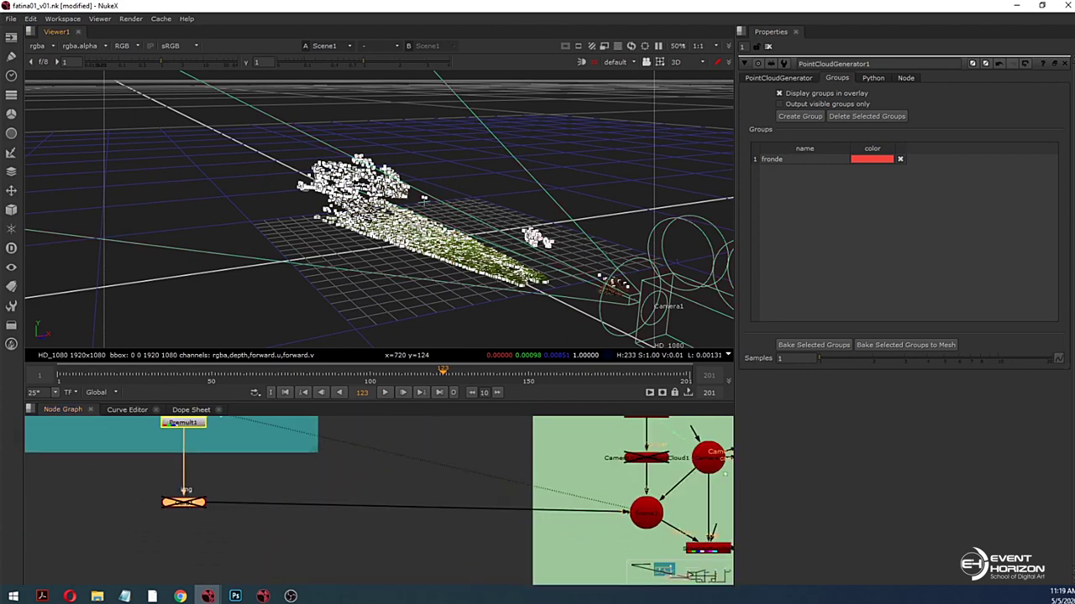
Step: Create a point group from the large tree and ground points and name it prato
{"action": "left_click_drag", "start_coordinate": [295, 159], "coordinate": [496, 177]}
{"action": "left_click_drag", "start_coordinate": [519, 212], "coordinate": [519, 252], "text": "ctrl"}
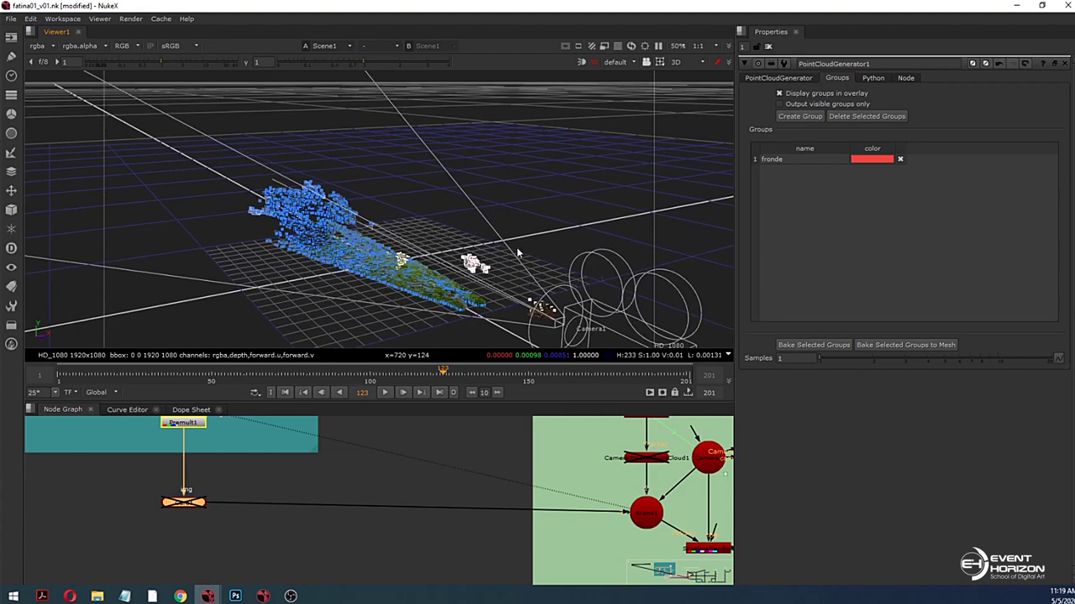
{"action": "left_click_drag", "start_coordinate": [423, 247], "coordinate": [445, 264], "text": "ctrl"}
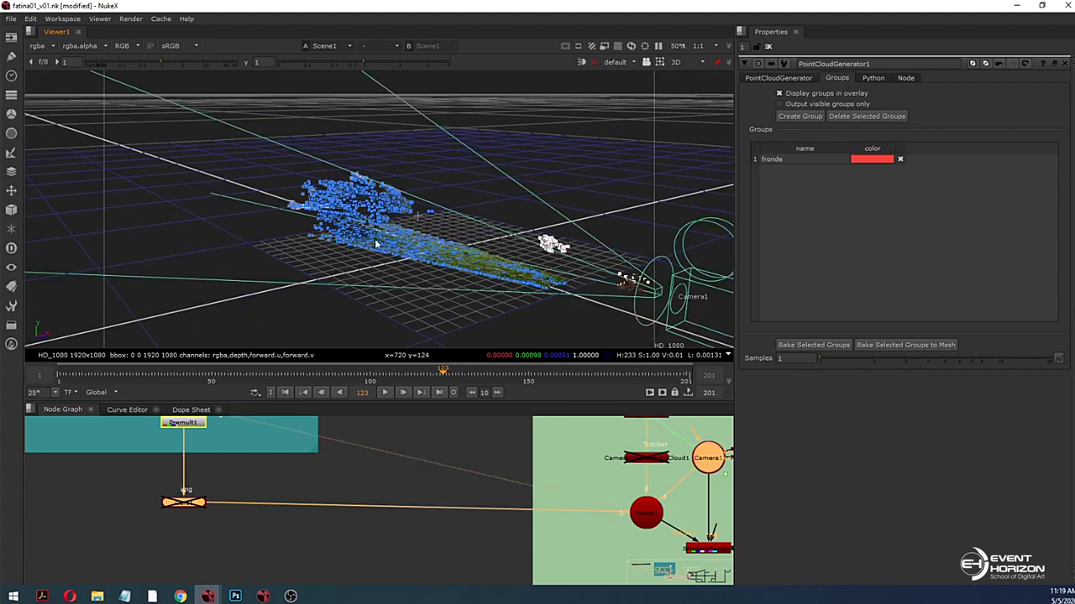
{"action": "left_click", "coordinate": [799, 116]}
{"action": "left_click", "coordinate": [777, 171]}
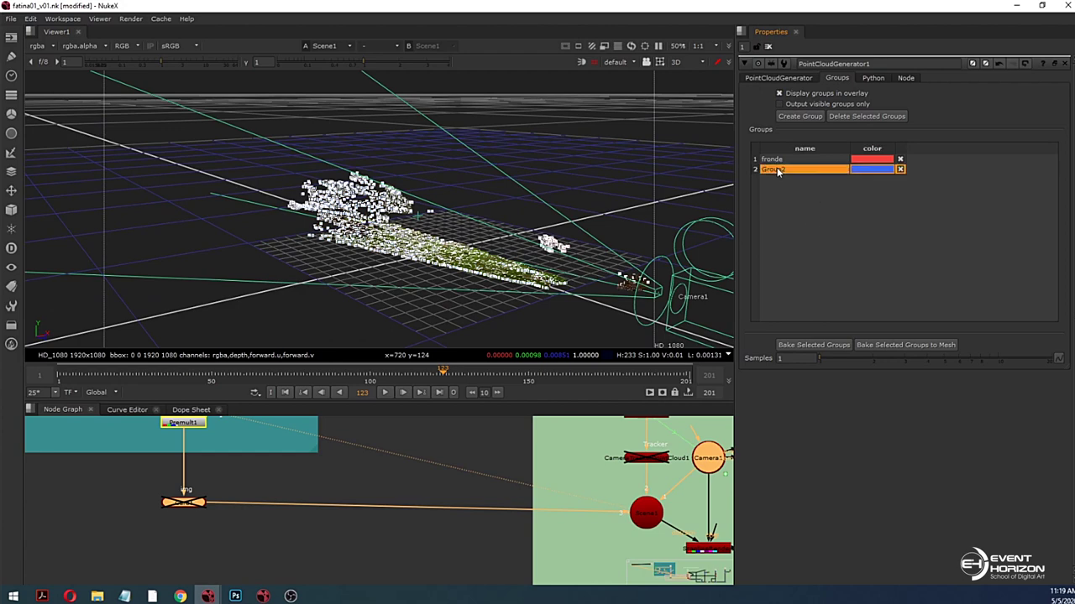
{"action": "double_click", "coordinate": [797, 170]}
{"action": "type", "text": "prato"}
{"action": "left_click", "coordinate": [801, 227]}
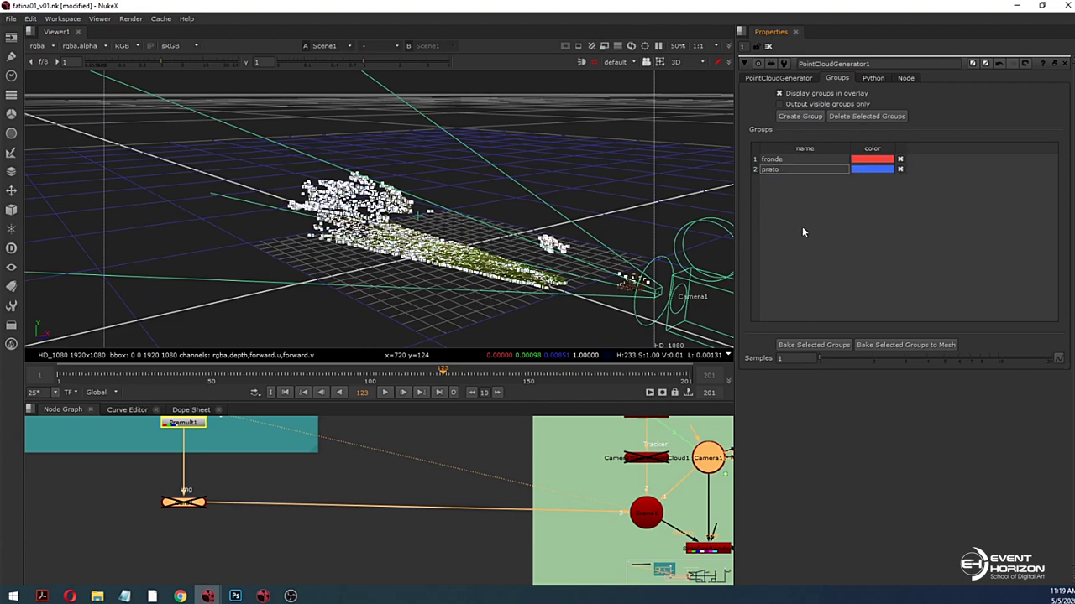
Step: Create a point group from the small cluster in front of the camera and name it albero
{"action": "middle_click_drag", "start_coordinate": [614, 251], "coordinate": [569, 228]}
{"action": "left_click_drag", "start_coordinate": [507, 301], "coordinate": [667, 237], "text": "ctrl"}
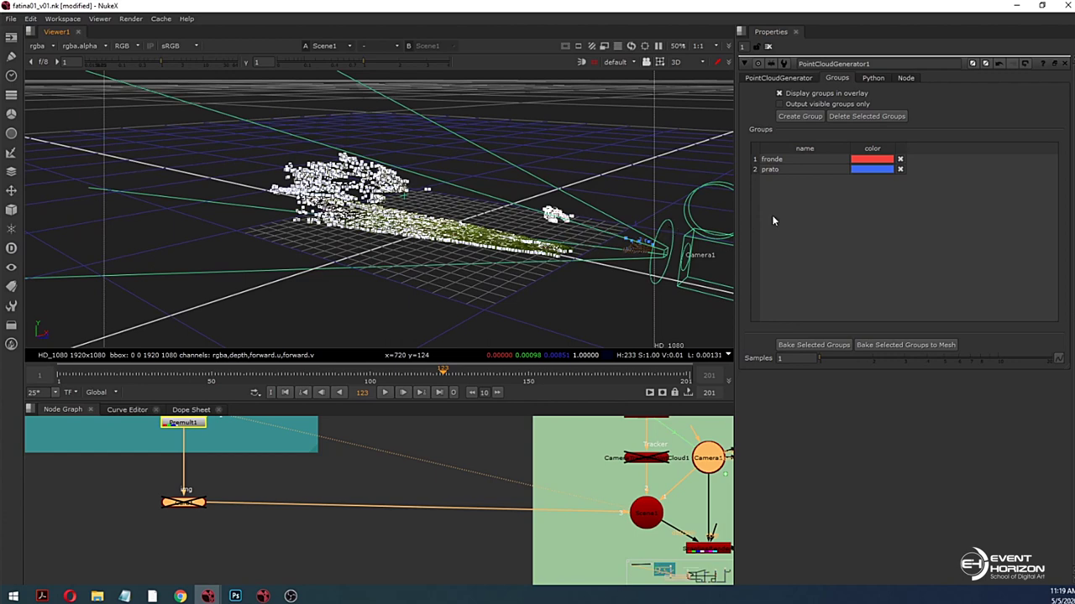
{"action": "left_click", "coordinate": [797, 116]}
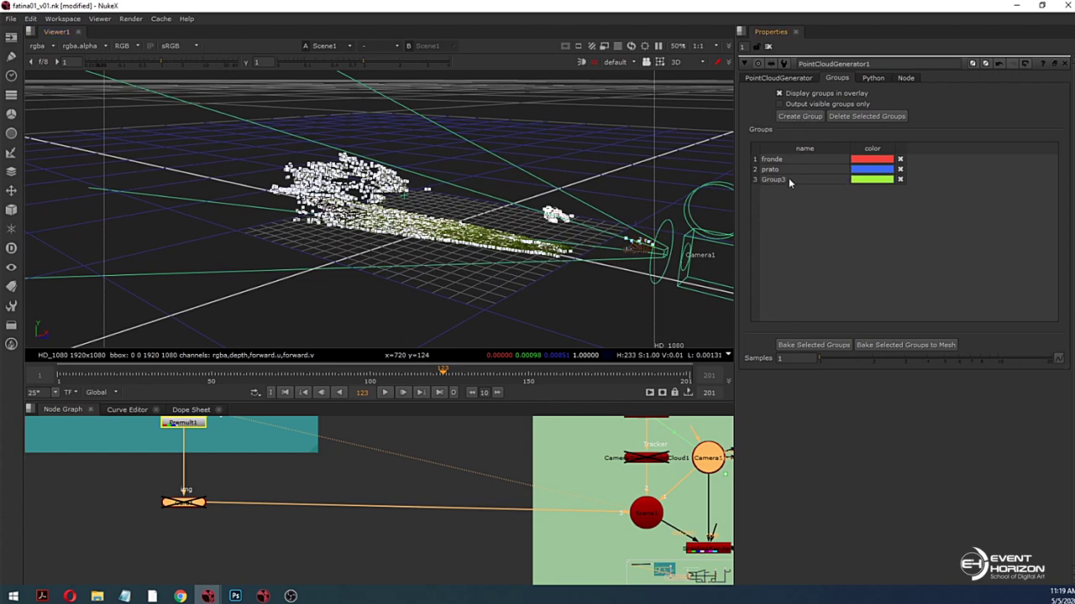
{"action": "double_click", "coordinate": [786, 179]}
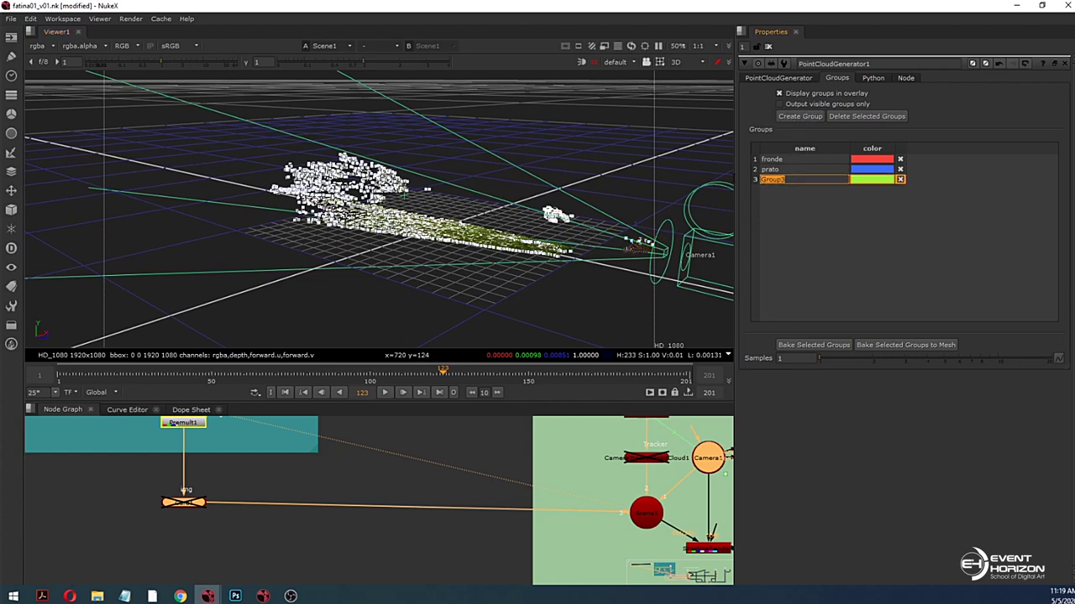
{"action": "type", "text": "albero"}
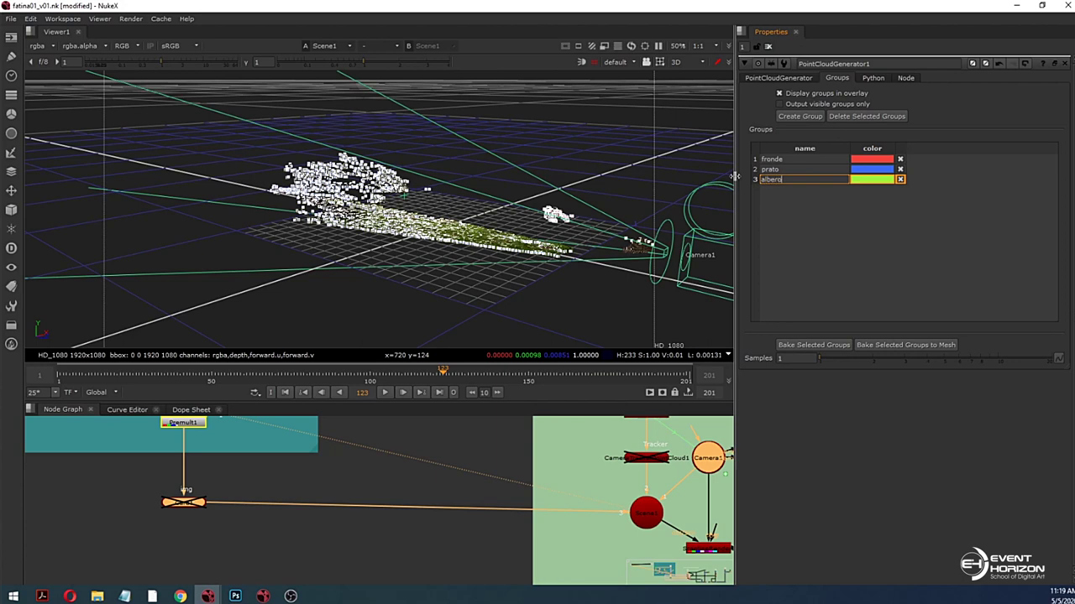
{"action": "left_click", "coordinate": [822, 240]}
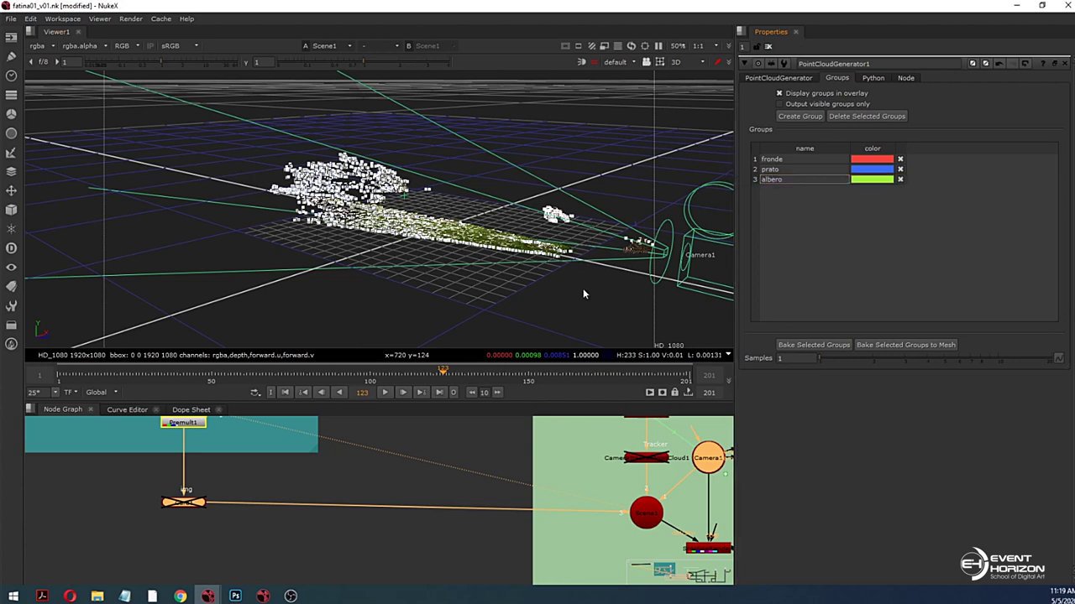
Step: Bake the prato group to a mesh and place its BakedMesh node below the disabled card
{"action": "left_click_drag", "start_coordinate": [596, 304], "coordinate": [565, 300], "text": "ctrl"}
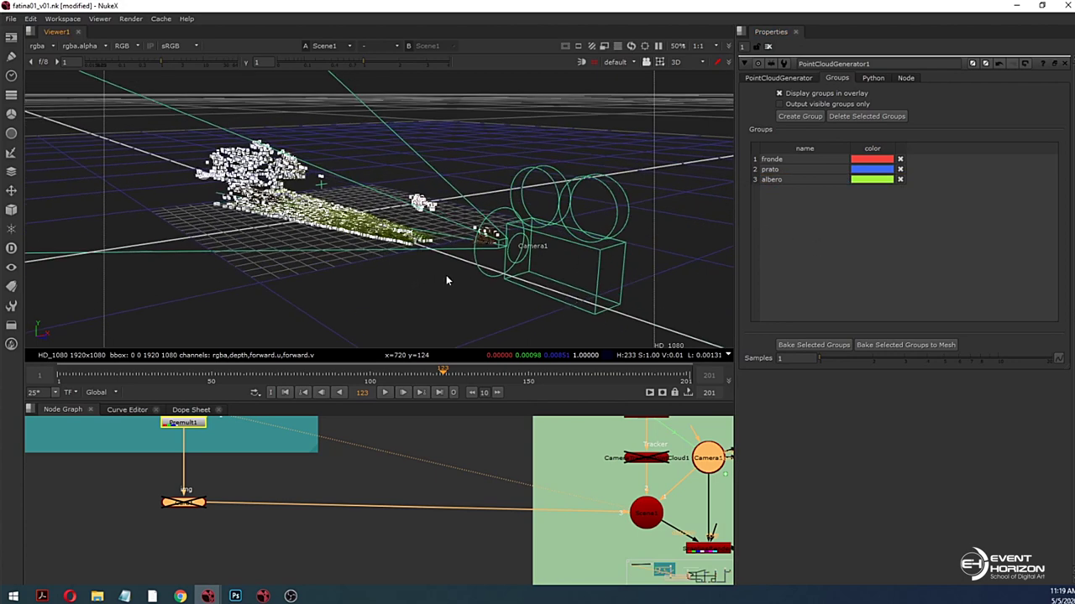
{"action": "left_click_drag", "start_coordinate": [450, 270], "coordinate": [401, 291], "text": "ctrl"}
{"action": "left_click", "coordinate": [790, 170]}
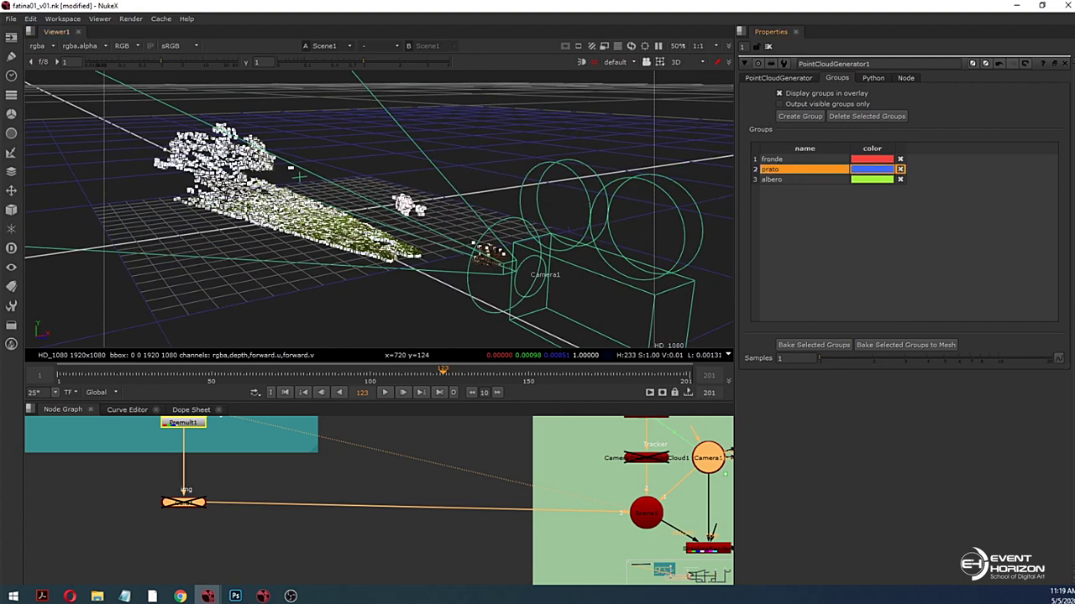
{"action": "left_click", "coordinate": [882, 349]}
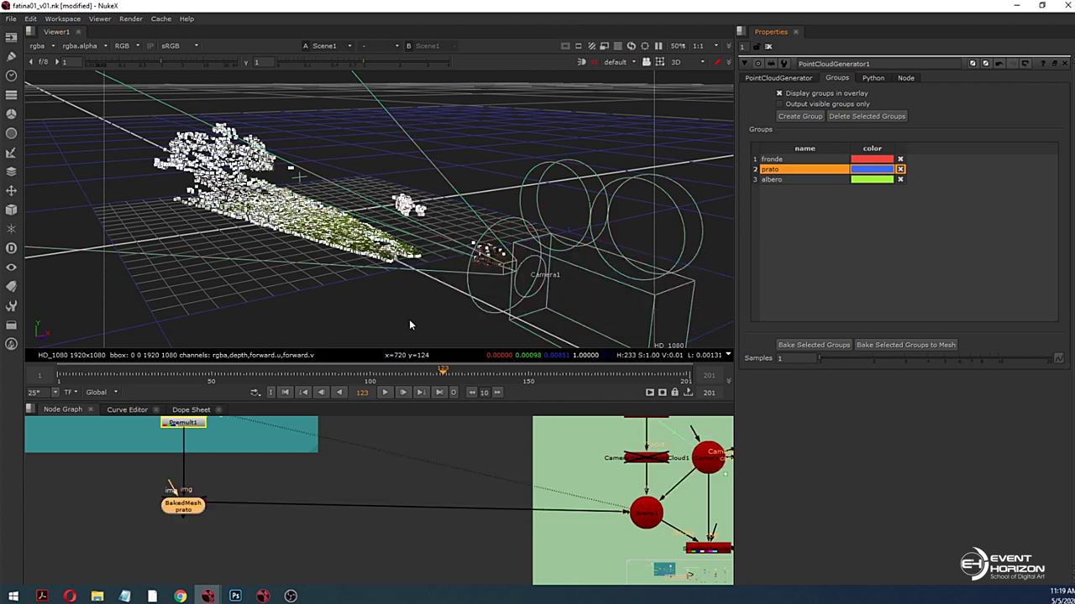
{"action": "left_click_drag", "start_coordinate": [192, 521], "coordinate": [200, 551]}
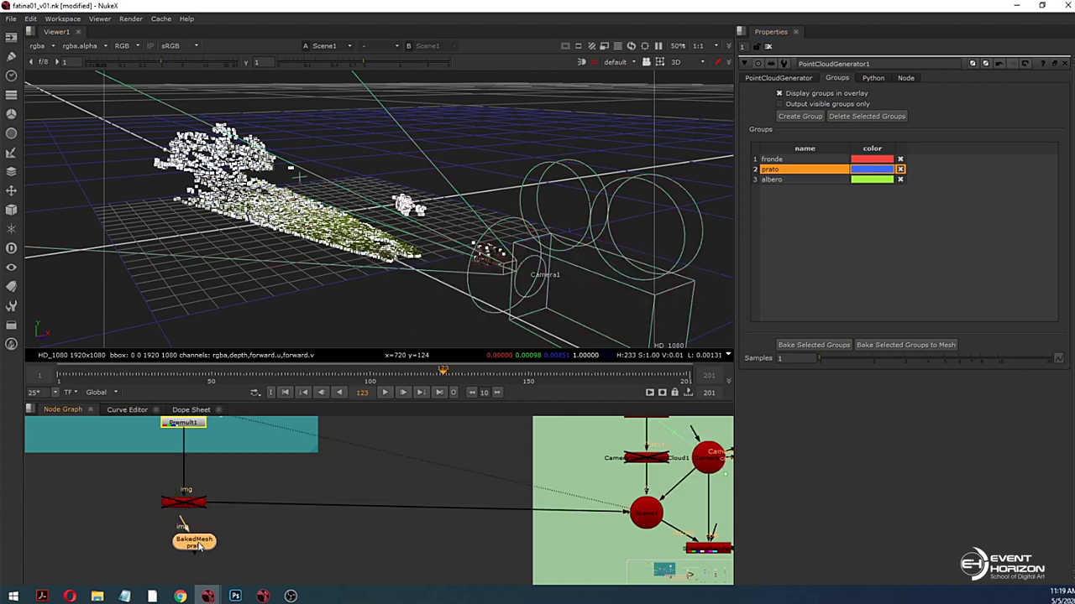
Step: Bake the albero group to a mesh and place its node beside the prato mesh node
{"action": "left_click", "coordinate": [789, 179]}
{"action": "left_click", "coordinate": [888, 345]}
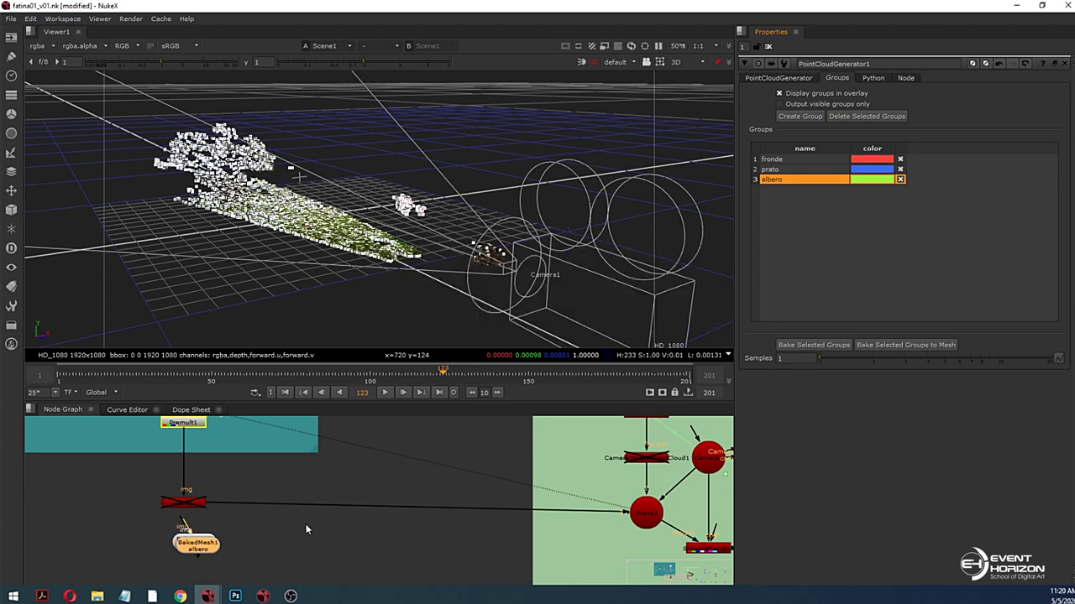
{"action": "left_click_drag", "start_coordinate": [212, 547], "coordinate": [294, 546]}
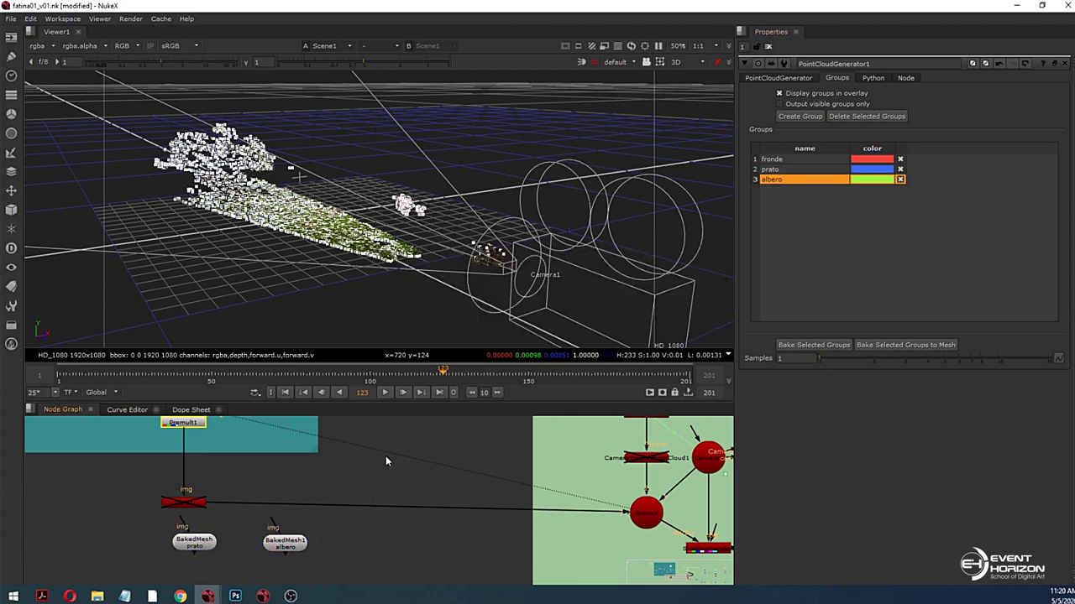
Step: Disable PointCloudGenerator1 and open the properties of Scene1
{"action": "scroll", "coordinate": [386, 470], "scroll_direction": "down", "scroll_amount": 4}
{"action": "middle_click_drag", "start_coordinate": [387, 509], "coordinate": [279, 474]}
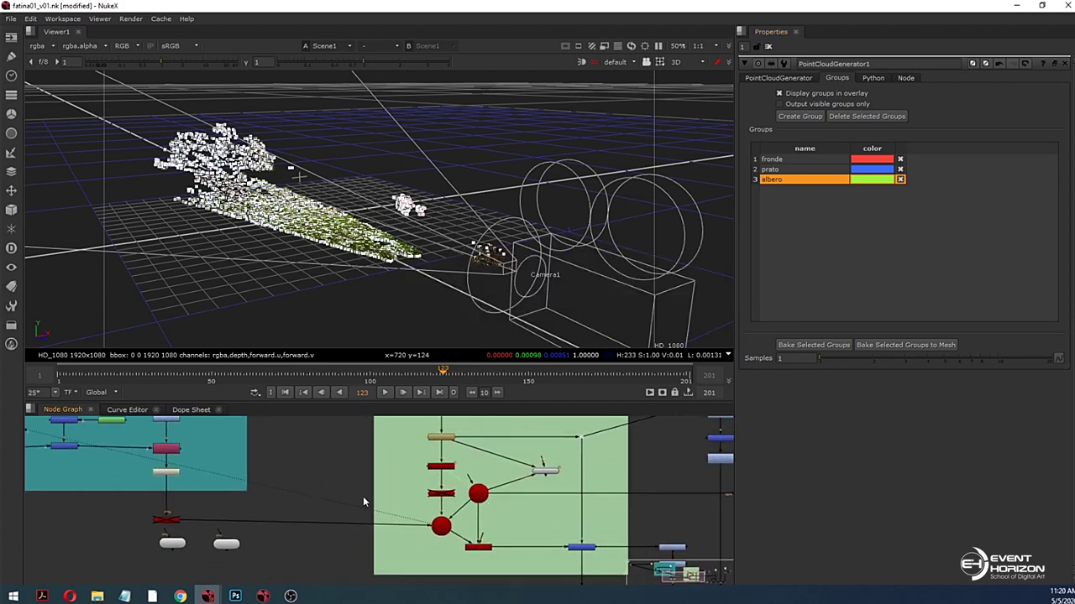
{"action": "middle_click_drag", "start_coordinate": [350, 505], "coordinate": [264, 502]}
{"action": "scroll", "coordinate": [393, 489], "scroll_direction": "up", "scroll_amount": 3}
{"action": "left_click", "coordinate": [526, 452]}
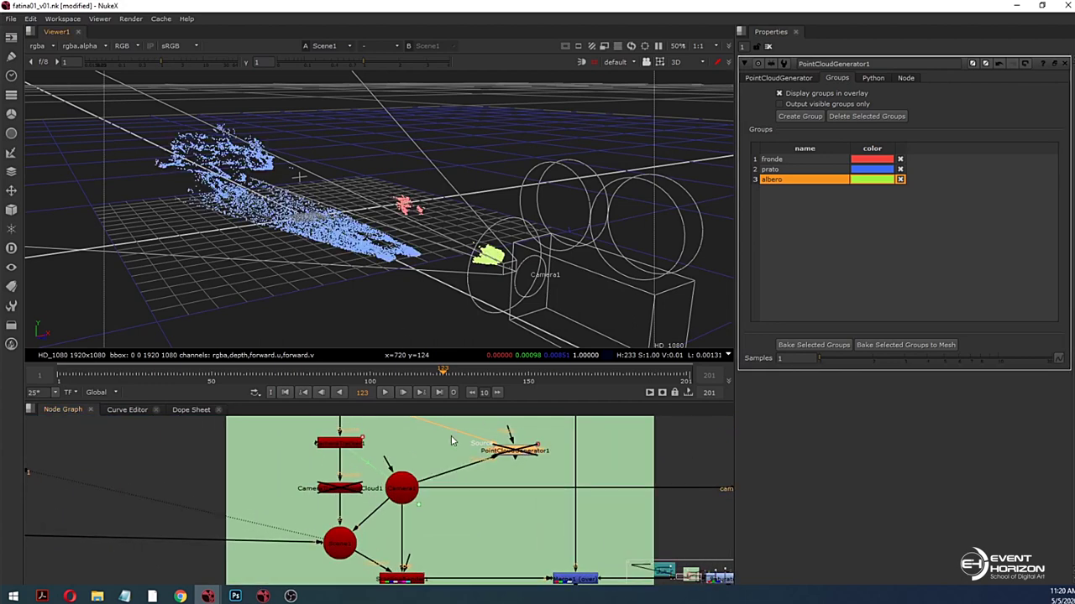
{"action": "left_click", "coordinate": [339, 544]}
{"action": "left_click_drag", "start_coordinate": [365, 317], "coordinate": [398, 301], "text": "ctrl"}
Step: Re-enable the Card1 node below Premult1
{"action": "middle_click_drag", "start_coordinate": [387, 506], "coordinate": [439, 474]}
{"action": "scroll", "coordinate": [400, 495], "scroll_direction": "down", "scroll_amount": 3}
{"action": "scroll", "coordinate": [211, 501], "scroll_direction": "up", "scroll_amount": 3}
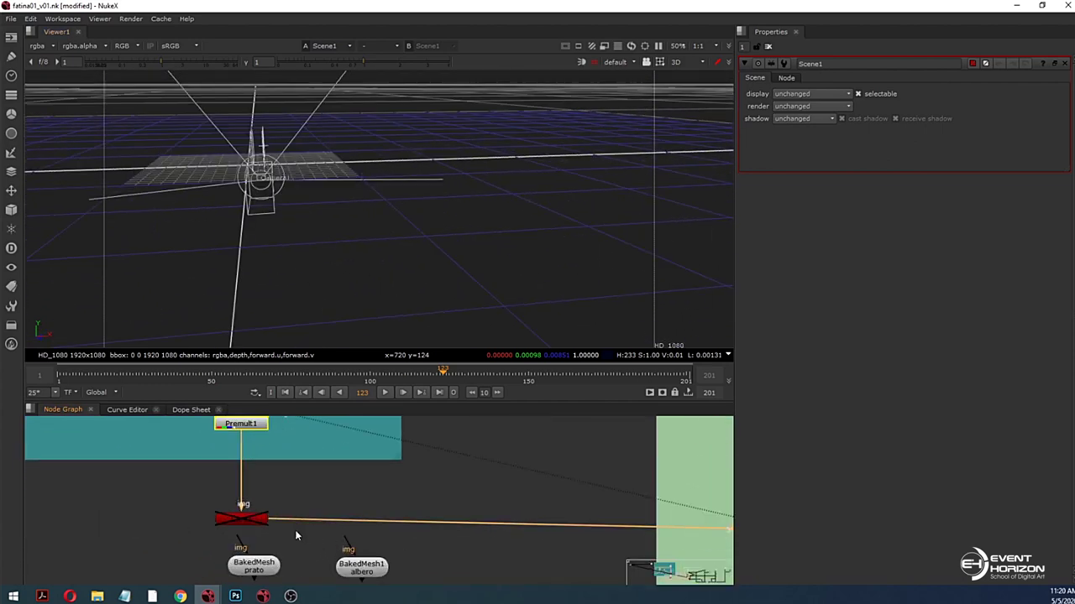
{"action": "left_click", "coordinate": [241, 519]}
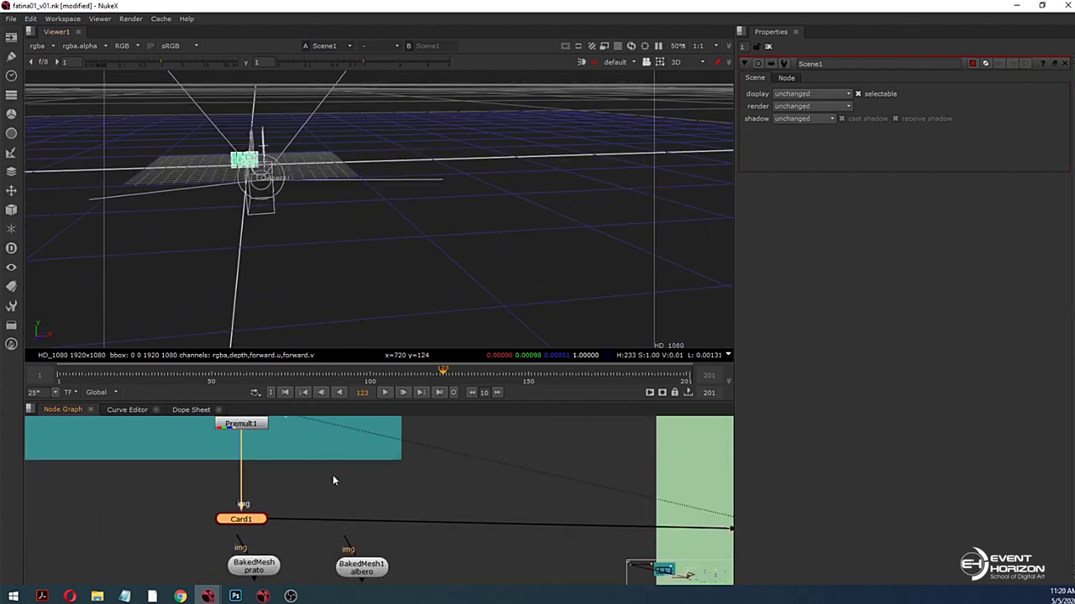
Step: Display the prato baked mesh in the viewer and switch back to node selection
{"action": "left_click", "coordinate": [261, 564]}
{"action": "key", "text": "1"}
{"action": "scroll", "coordinate": [271, 219], "scroll_direction": "up", "scroll_amount": 3}
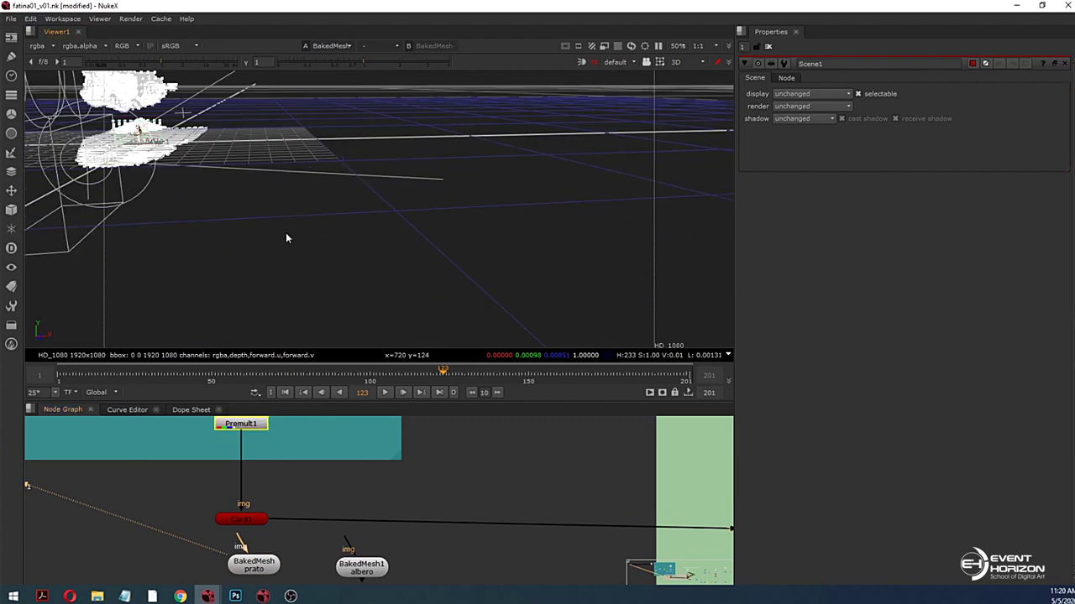
{"action": "scroll", "coordinate": [286, 238], "scroll_direction": "down", "scroll_amount": 4}
{"action": "left_click", "coordinate": [660, 63]}
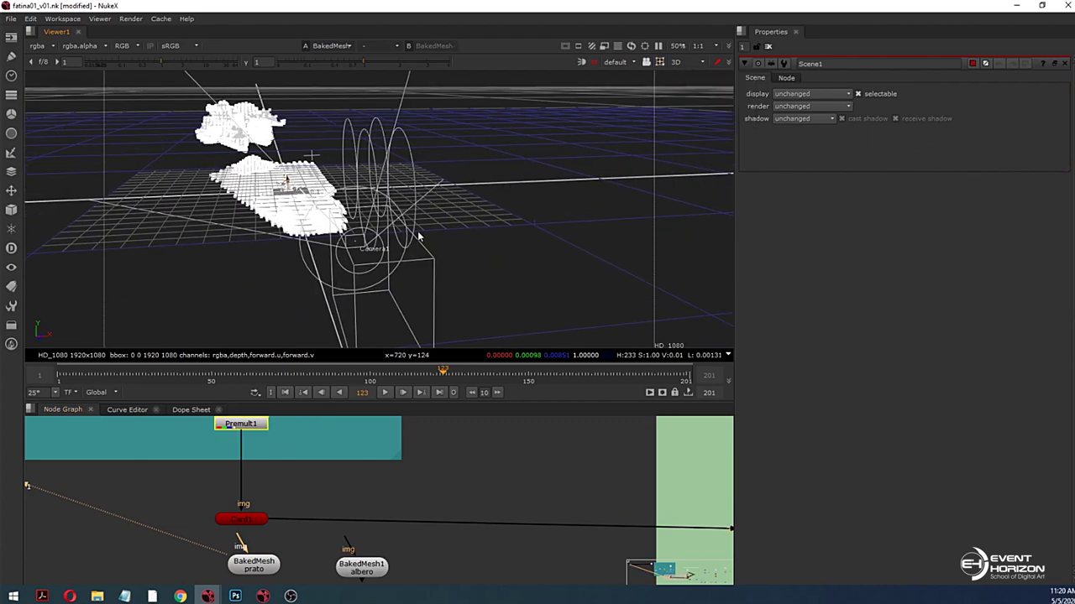
Step: Examine the prato mesh's surface around the ground, the fairy card and the tree
{"action": "scroll", "coordinate": [352, 263], "scroll_direction": "up", "scroll_amount": 3}
{"action": "left_click_drag", "start_coordinate": [353, 264], "coordinate": [331, 225], "text": "ctrl"}
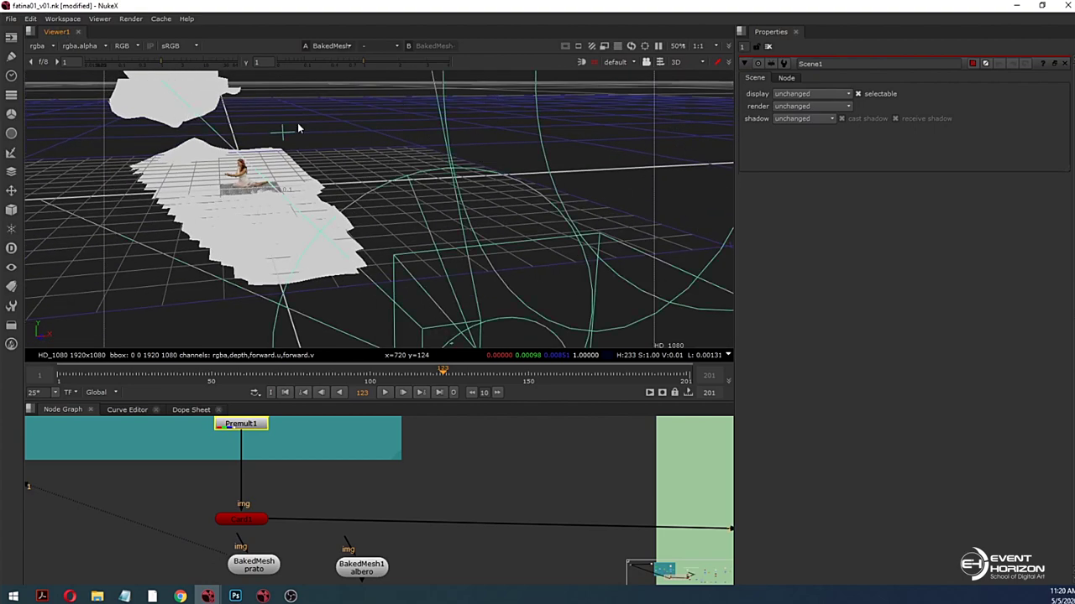
{"action": "left_click_drag", "start_coordinate": [298, 122], "coordinate": [408, 132], "text": "ctrl"}
{"action": "scroll", "coordinate": [393, 146], "scroll_direction": "up", "scroll_amount": 3}
{"action": "scroll", "coordinate": [409, 132], "scroll_direction": "down", "scroll_amount": 3}
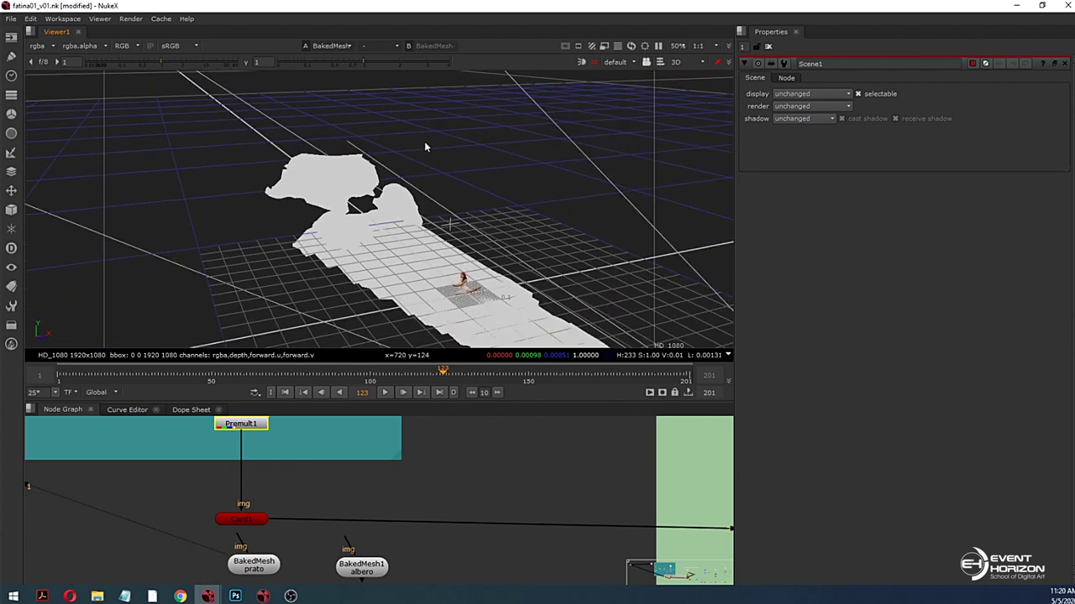
{"action": "middle_click_drag", "start_coordinate": [407, 167], "coordinate": [385, 150]}
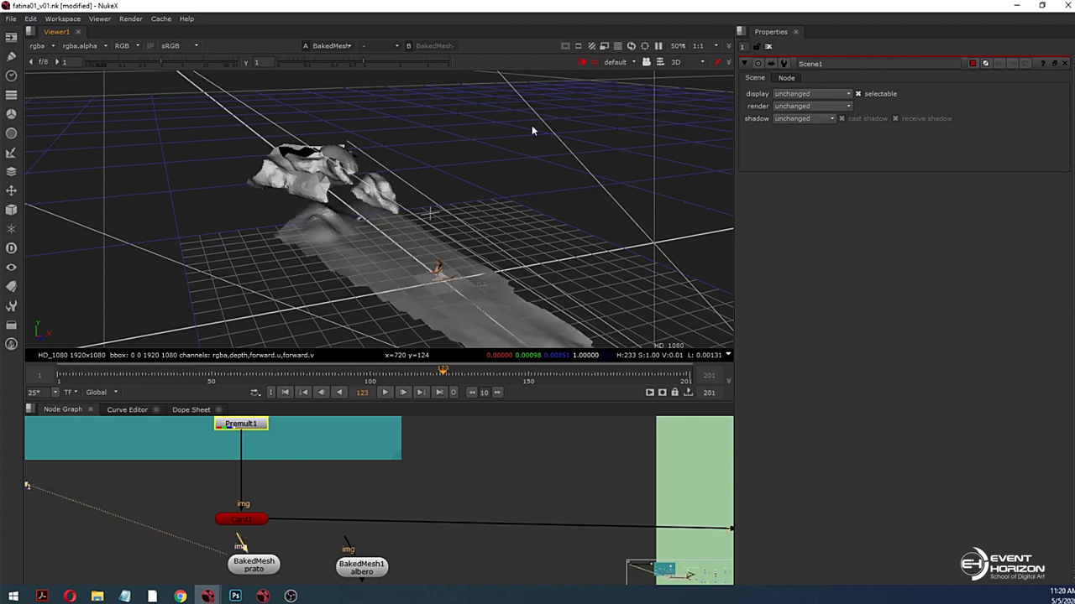
{"action": "scroll", "coordinate": [495, 174], "scroll_direction": "up", "scroll_amount": 4}
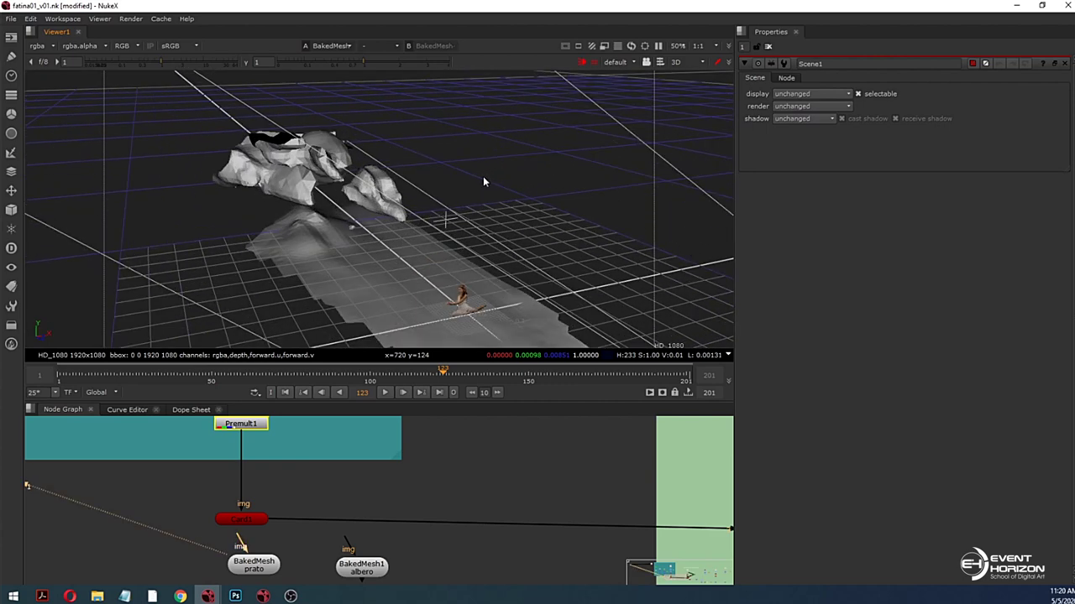
Step: Examine from several orbit angles how the fairy card sits on the ground mesh in front of the tree mesh
{"action": "left_click_drag", "start_coordinate": [483, 182], "coordinate": [436, 164], "text": "ctrl"}
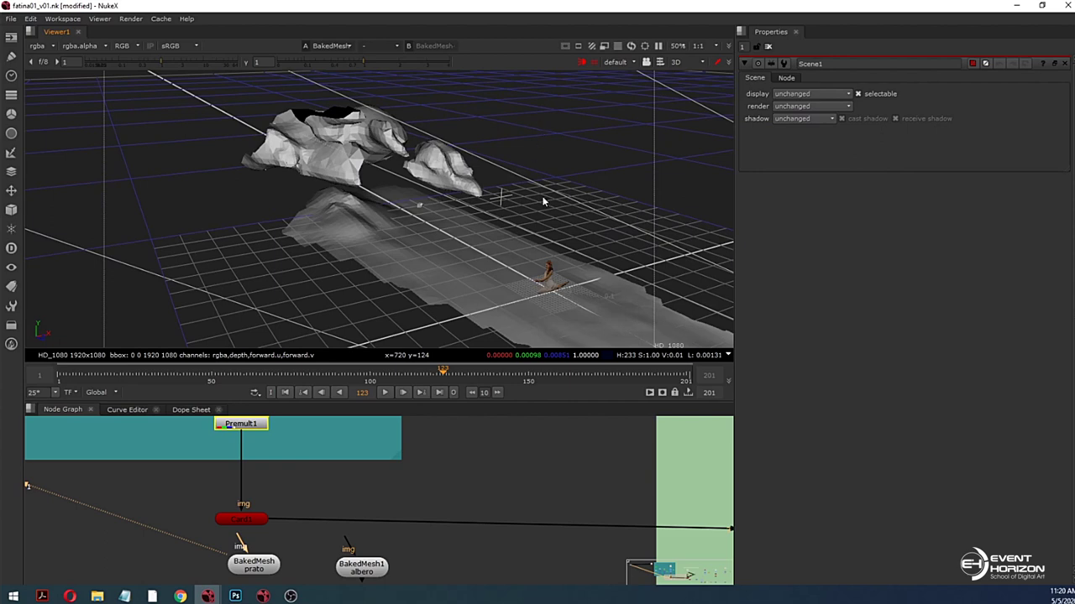
{"action": "left_click_drag", "start_coordinate": [543, 202], "coordinate": [397, 192], "text": "ctrl"}
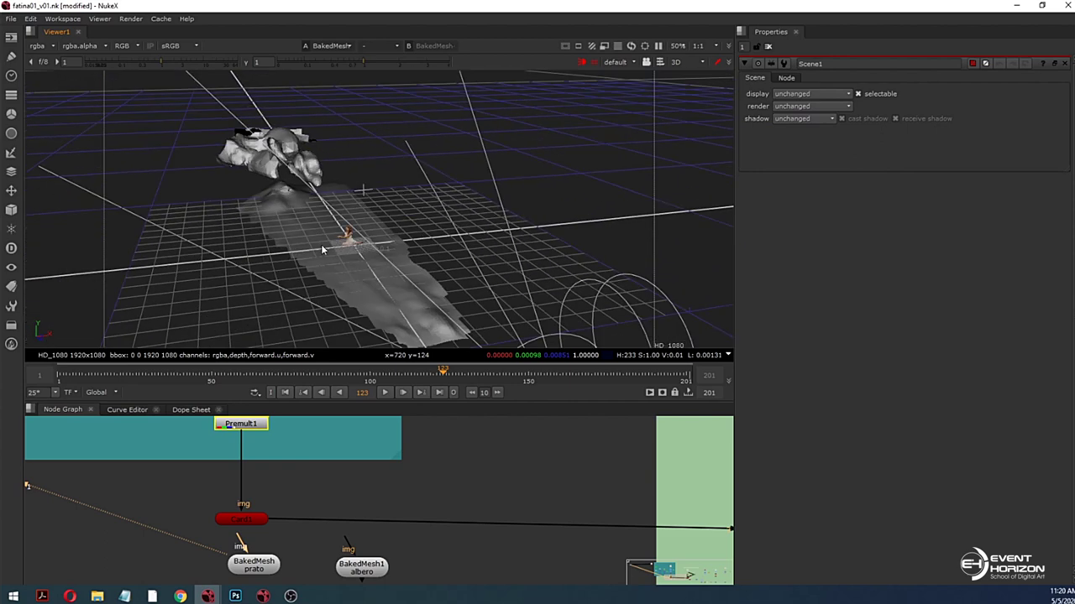
{"action": "scroll", "coordinate": [335, 242], "scroll_direction": "up", "scroll_amount": 3}
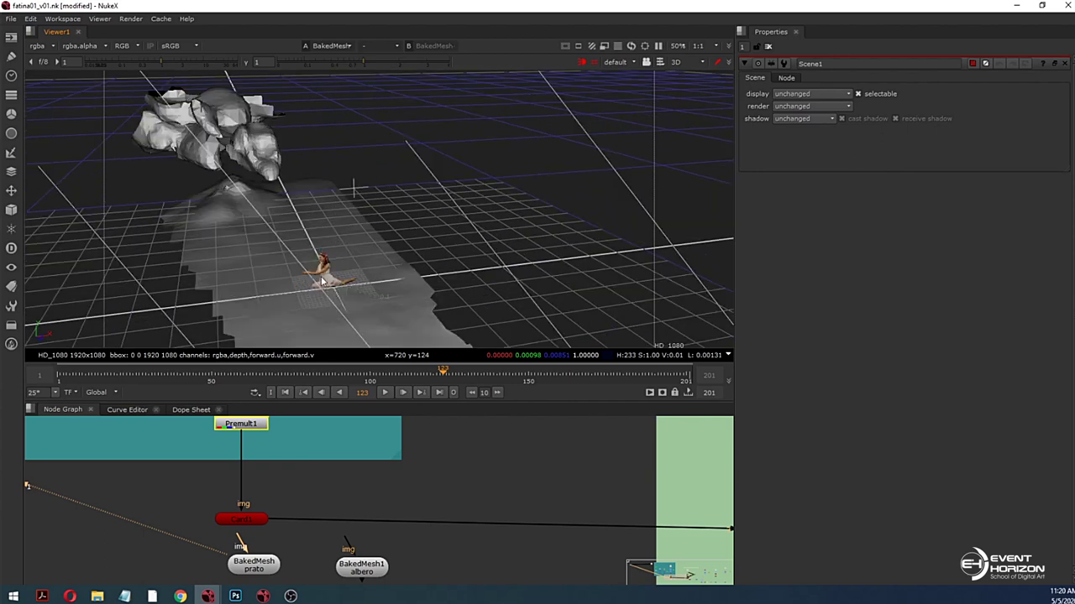
{"action": "left_click_drag", "start_coordinate": [365, 307], "coordinate": [355, 262], "text": "ctrl"}
{"action": "scroll", "coordinate": [395, 277], "scroll_direction": "down", "scroll_amount": 3}
{"action": "scroll", "coordinate": [354, 262], "scroll_direction": "up", "scroll_amount": 3}
{"action": "scroll", "coordinate": [353, 262], "scroll_direction": "down", "scroll_amount": 3}
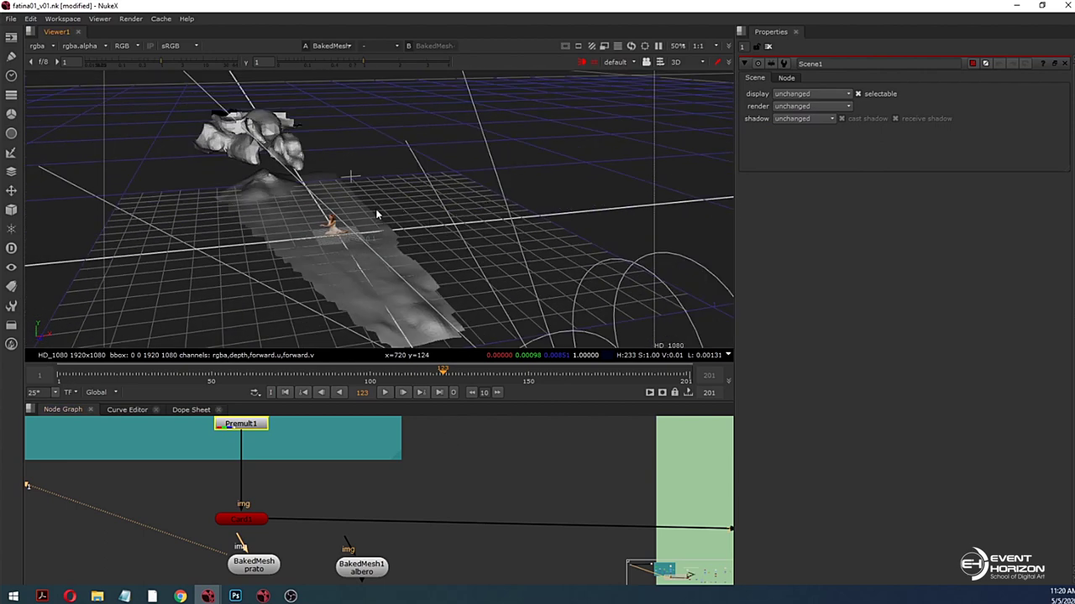
{"action": "scroll", "coordinate": [377, 216], "scroll_direction": "up", "scroll_amount": 4}
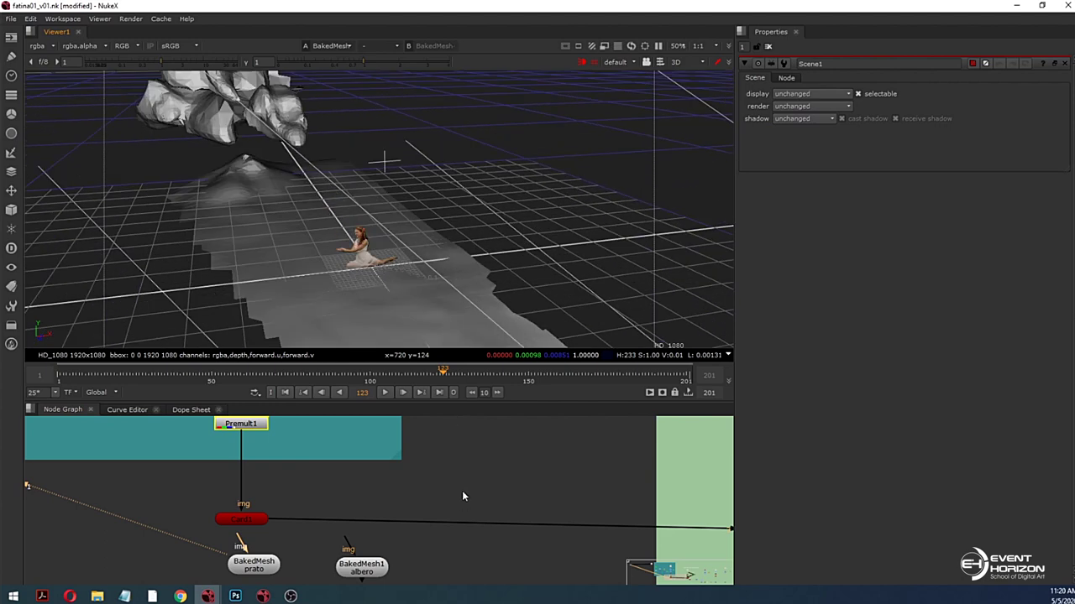
Step: Move the prato and albero BakedMesh nodes together into the gap between the Keylight and CamTrack backdrops
{"action": "scroll", "coordinate": [461, 496], "scroll_direction": "down", "scroll_amount": 3}
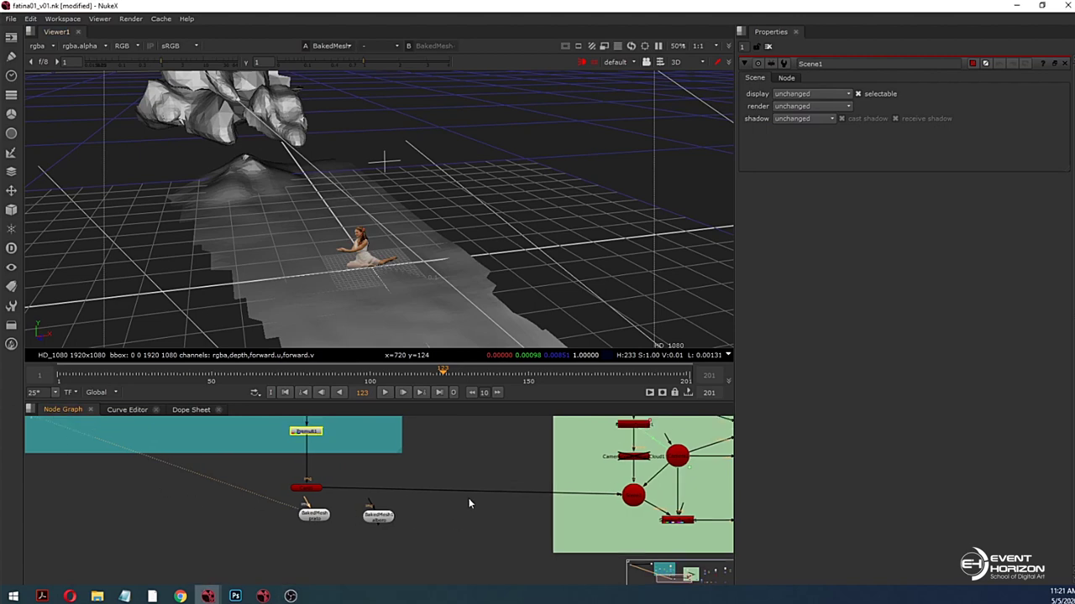
{"action": "key", "text": "space"}
{"action": "scroll", "coordinate": [451, 453], "scroll_direction": "up", "scroll_amount": 2}
{"action": "left_click_drag", "start_coordinate": [255, 444], "coordinate": [254, 455]}
{"action": "scroll", "coordinate": [327, 503], "scroll_direction": "down", "scroll_amount": 1}
{"action": "middle_click_drag", "start_coordinate": [300, 488], "coordinate": [291, 439]}
{"action": "left_click", "coordinate": [269, 435]}
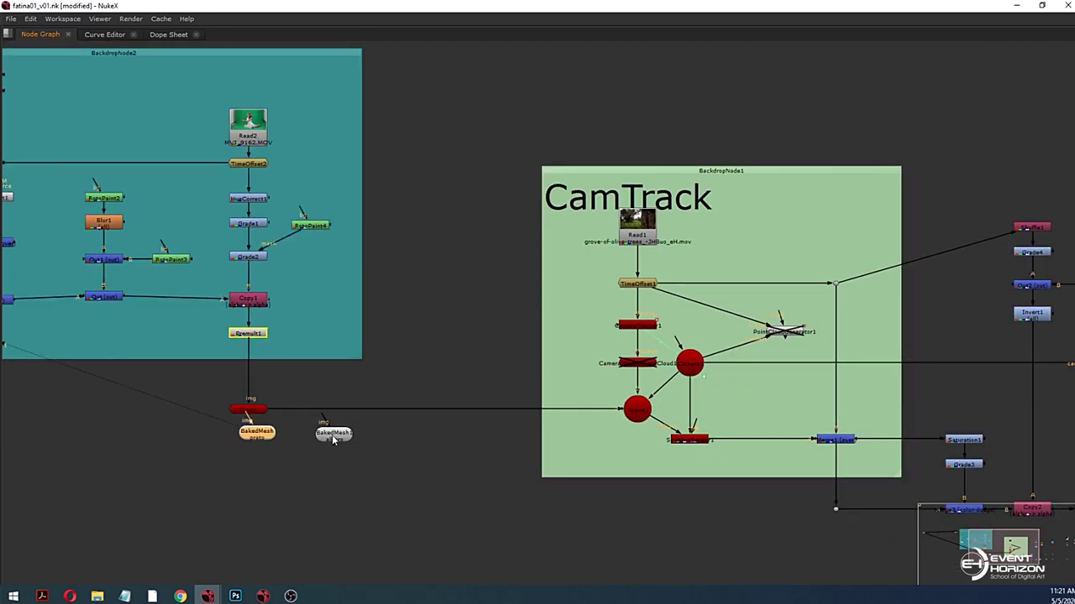
{"action": "left_click_drag", "start_coordinate": [333, 435], "coordinate": [464, 266], "text": "shift"}
{"action": "middle_click_drag", "start_coordinate": [513, 297], "coordinate": [419, 322]}
{"action": "scroll", "coordinate": [420, 325], "scroll_direction": "down", "scroll_amount": 5}
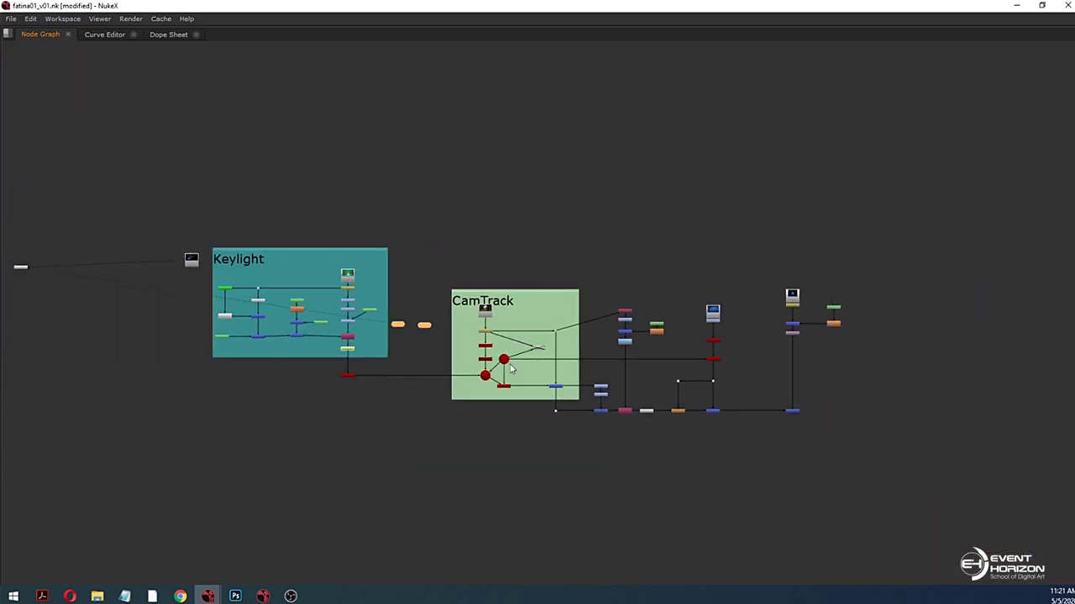
Step: Move the CamTrack backdrop and all its downstream nodes further from the Keylight backdrop to widen the gap
{"action": "middle_click_drag", "start_coordinate": [810, 331], "coordinate": [673, 331]}
{"action": "left_click_drag", "start_coordinate": [756, 269], "coordinate": [313, 450]}
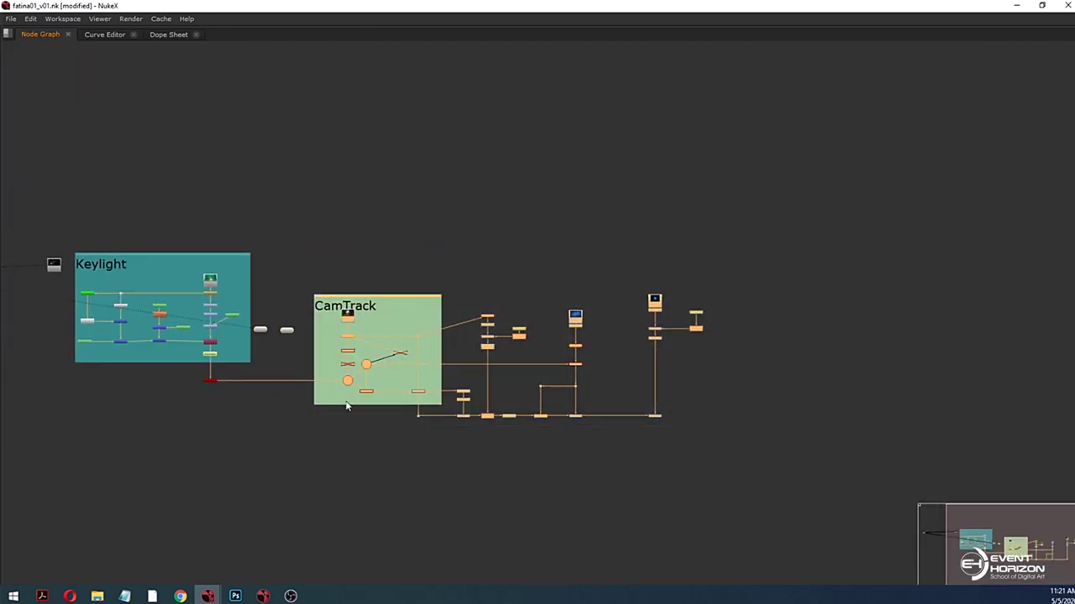
{"action": "left_click_drag", "start_coordinate": [354, 385], "coordinate": [481, 383]}
{"action": "left_click", "coordinate": [369, 337]}
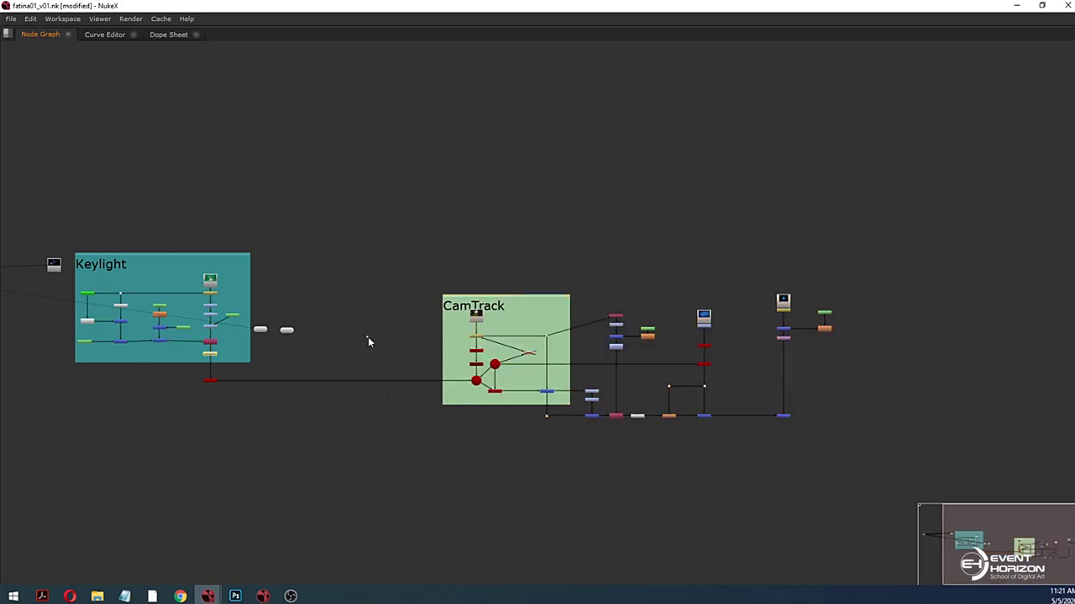
Step: Add a Scene node in the empty area between the BakedMesh nodes and the CamTrack backdrop
{"action": "middle_click_drag", "start_coordinate": [344, 333], "coordinate": [421, 411]}
{"action": "scroll", "coordinate": [419, 412], "scroll_direction": "up", "scroll_amount": 3}
{"action": "scroll", "coordinate": [382, 419], "scroll_direction": "up", "scroll_amount": 3}
{"action": "key", "text": "Tab"}
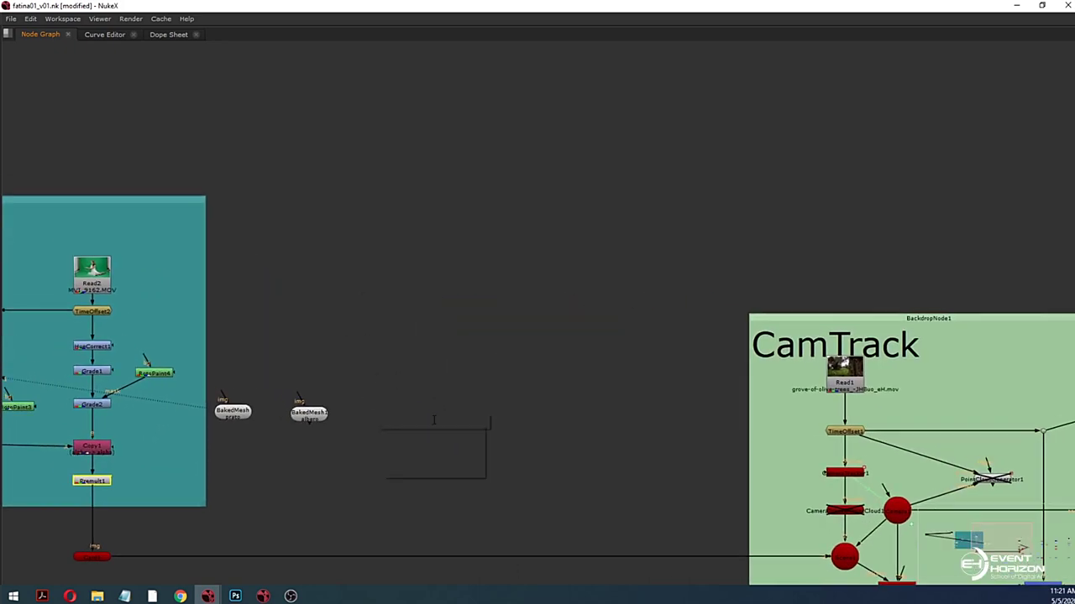
{"action": "type", "text": "sce"}
{"action": "left_click", "coordinate": [424, 431]}
Step: Connect the prato BakedMesh above the new Scene node and place the albero BakedMesh beside it
{"action": "left_click_drag", "start_coordinate": [235, 411], "coordinate": [437, 386]}
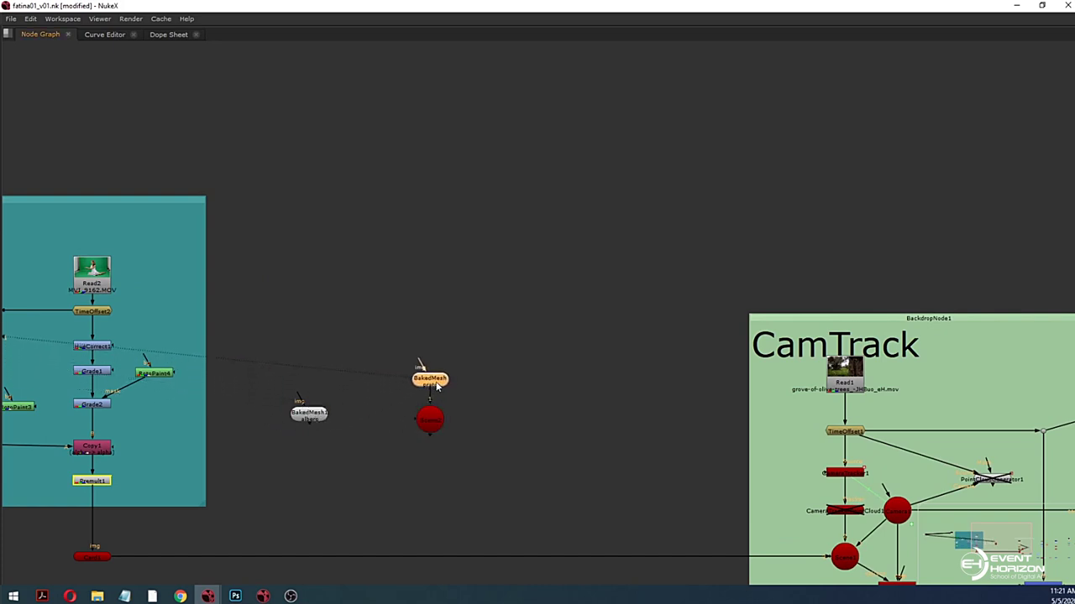
{"action": "left_click_drag", "start_coordinate": [313, 422], "coordinate": [531, 429]}
{"action": "middle_click_drag", "start_coordinate": [448, 450], "coordinate": [543, 447]}
{"action": "scroll", "coordinate": [537, 446], "scroll_direction": "down", "scroll_amount": 1}
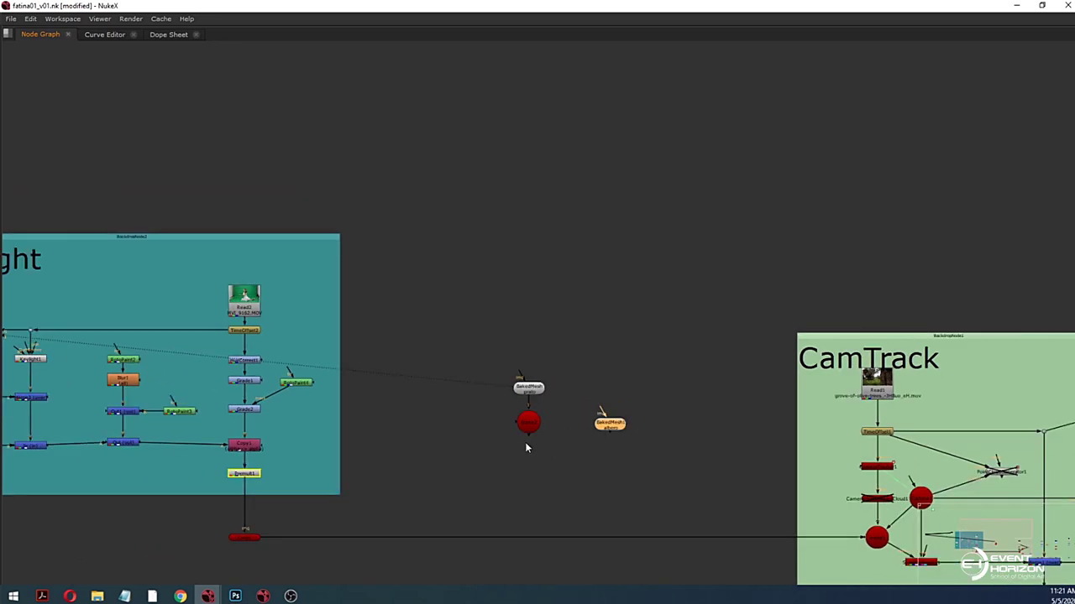
Step: Return to the full workspace layout and display the Premult1 node in the viewer
{"action": "left_click", "coordinate": [249, 448]}
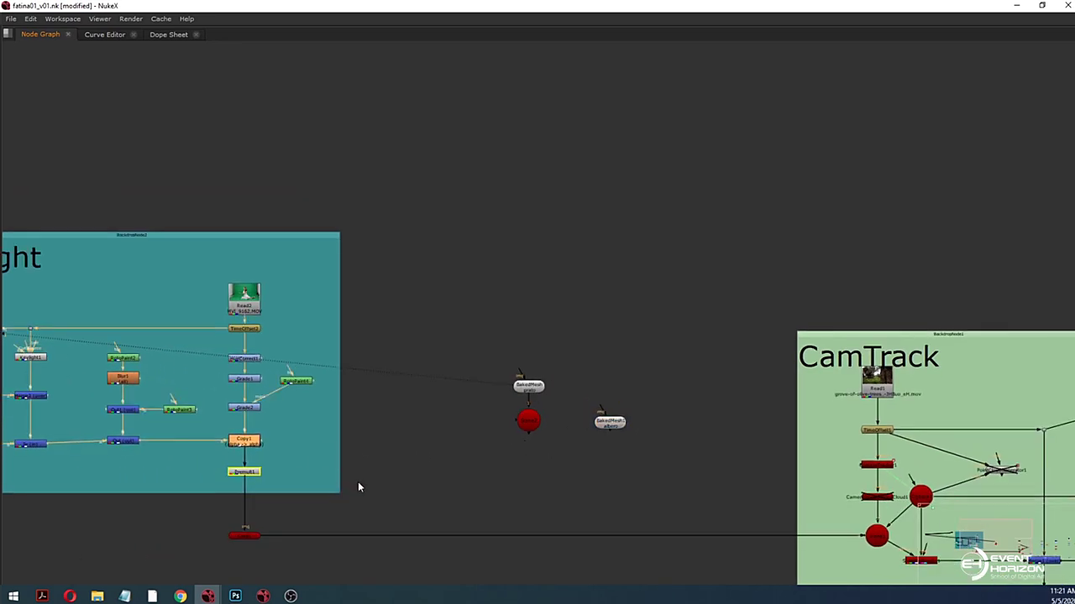
{"action": "scroll", "coordinate": [358, 481], "scroll_direction": "down", "scroll_amount": 1}
{"action": "key", "text": "space"}
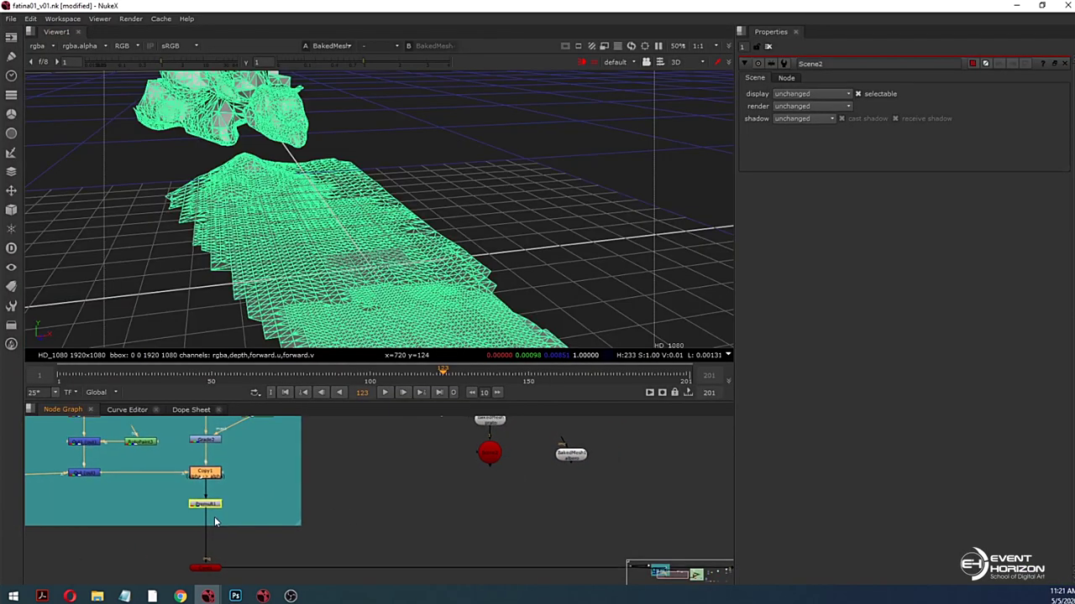
{"action": "left_click", "coordinate": [423, 521]}
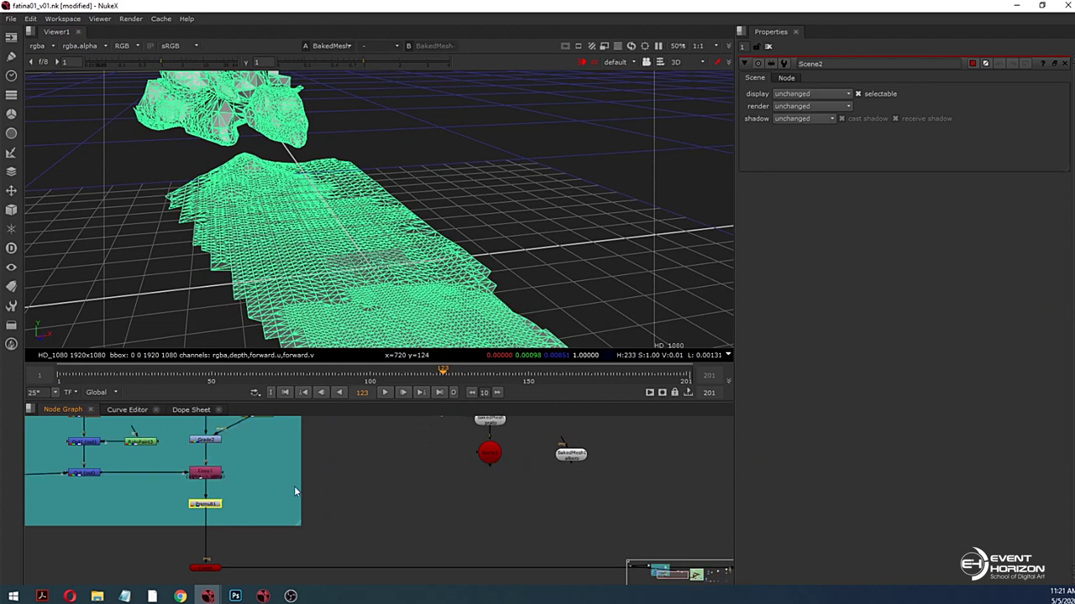
{"action": "left_click", "coordinate": [206, 505]}
{"action": "key", "text": "1"}
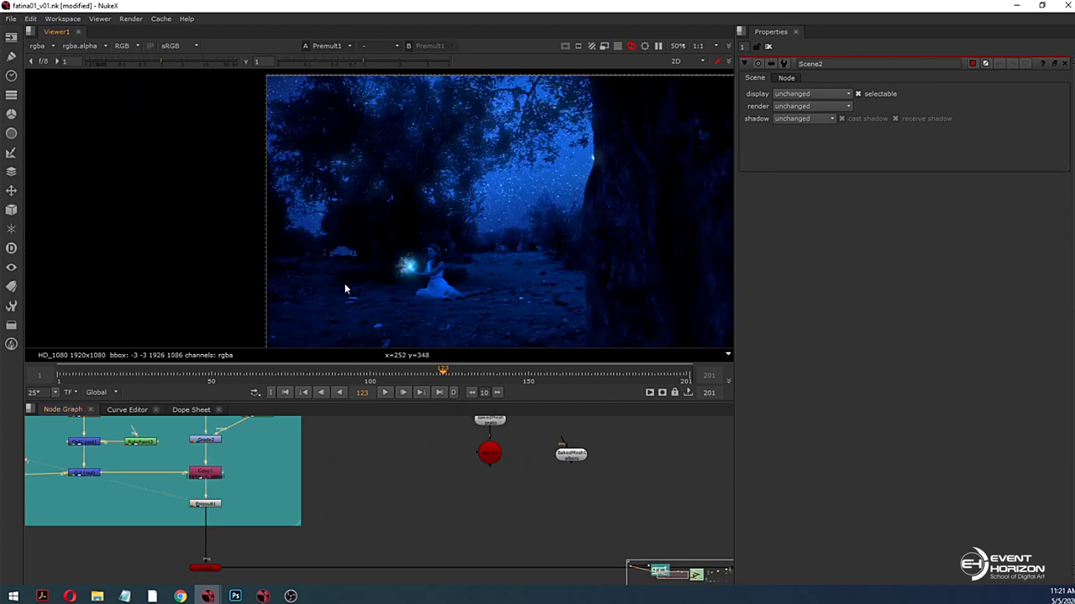
Step: Inspect Premult1's alpha channel at frames 123 and 84 and check the Keylight nodes feeding it
{"action": "key", "text": "a"}
{"action": "scroll", "coordinate": [364, 494], "scroll_direction": "down", "scroll_amount": 4}
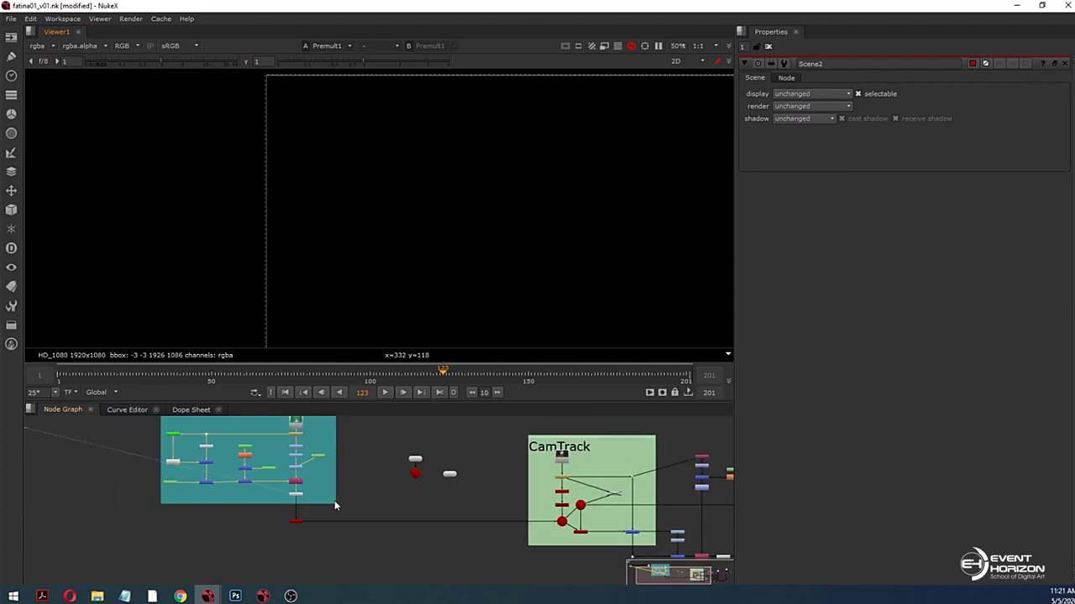
{"action": "middle_click_drag", "start_coordinate": [239, 508], "coordinate": [353, 506]}
{"action": "scroll", "coordinate": [353, 506], "scroll_direction": "up", "scroll_amount": 5}
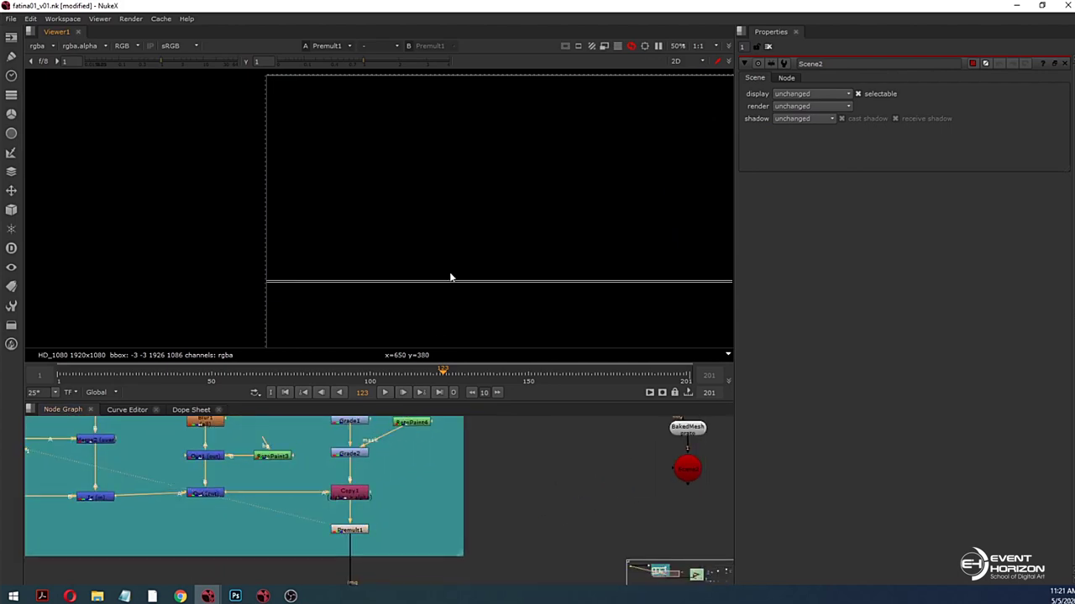
{"action": "scroll", "coordinate": [455, 273], "scroll_direction": "down", "scroll_amount": 3}
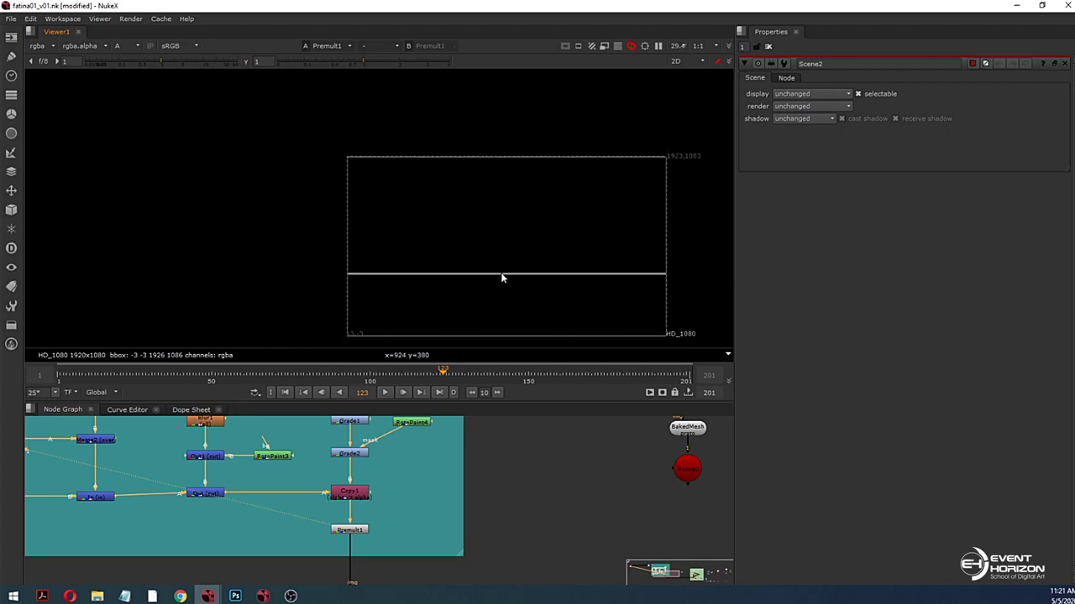
{"action": "scroll", "coordinate": [403, 474], "scroll_direction": "down", "scroll_amount": 5}
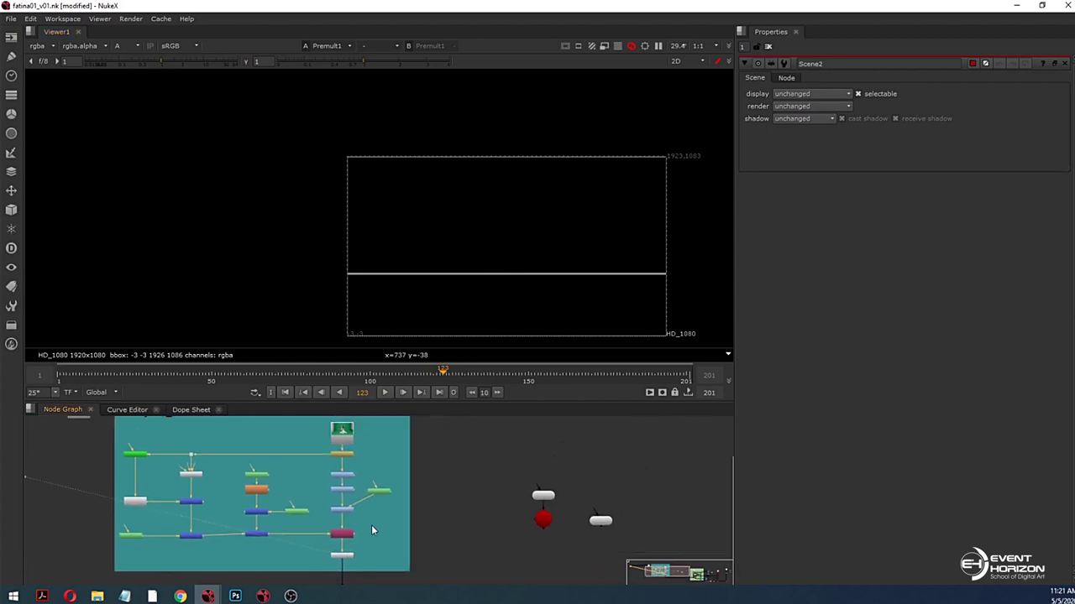
{"action": "scroll", "coordinate": [361, 517], "scroll_direction": "up", "scroll_amount": 5}
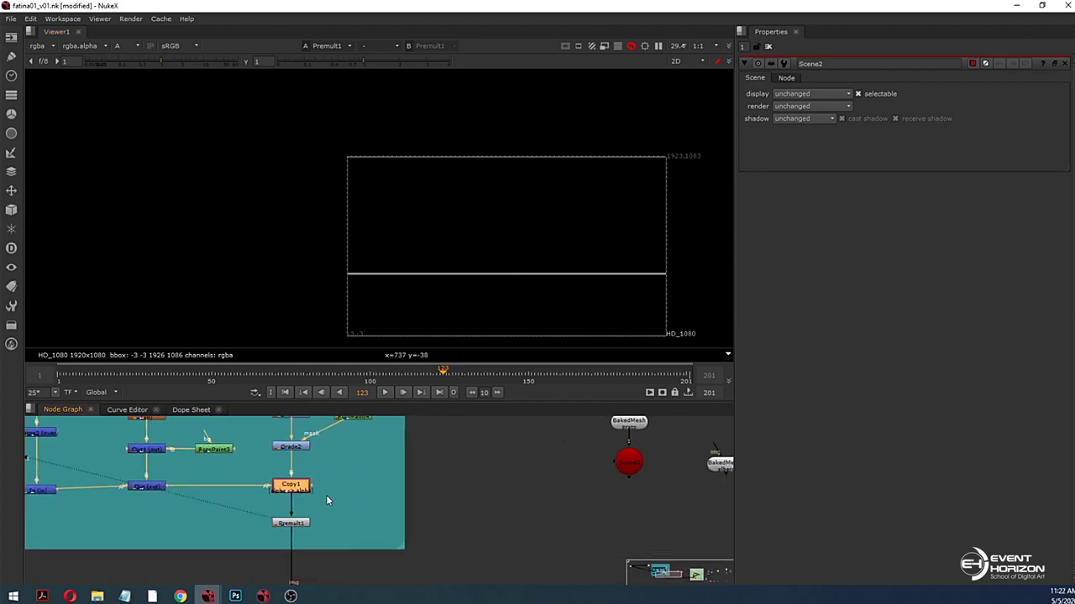
{"action": "middle_click_drag", "start_coordinate": [501, 288], "coordinate": [435, 261]}
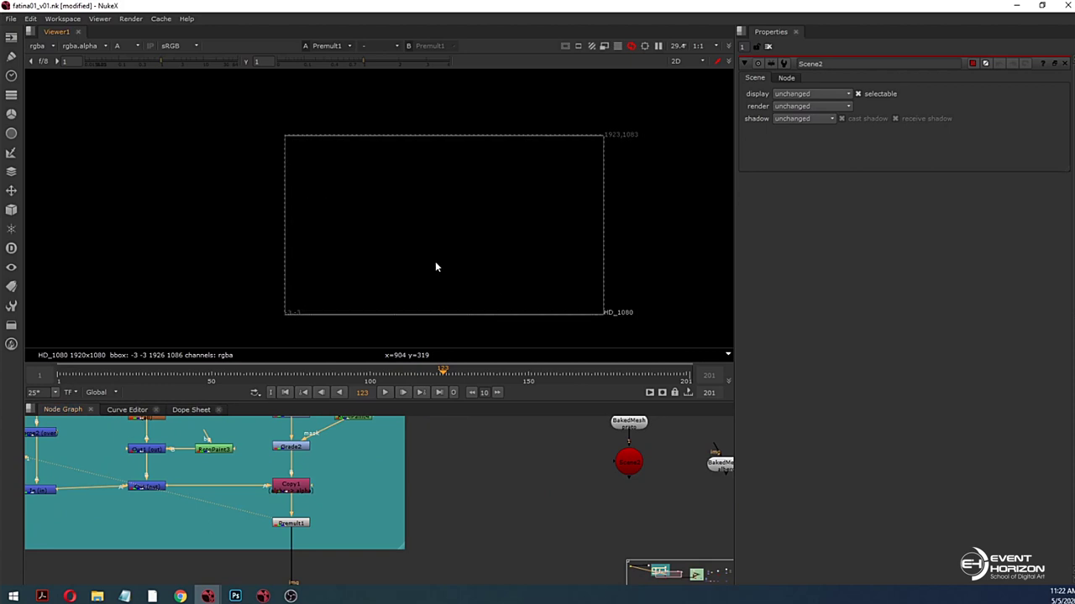
{"action": "key", "text": "a"}
{"action": "key", "text": "a"}
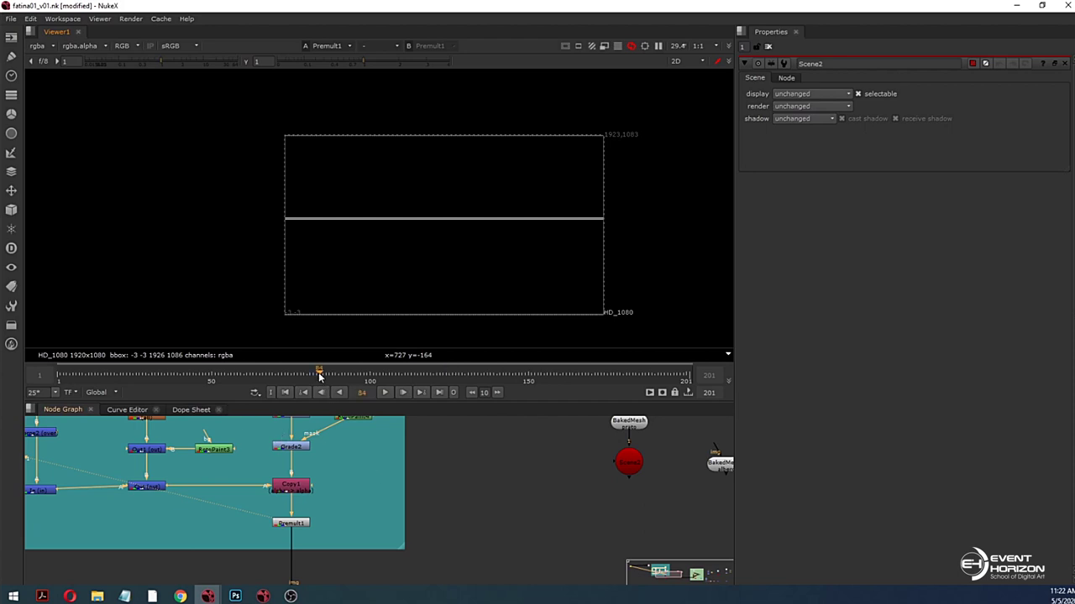
{"action": "scroll", "coordinate": [343, 445], "scroll_direction": "down", "scroll_amount": 3}
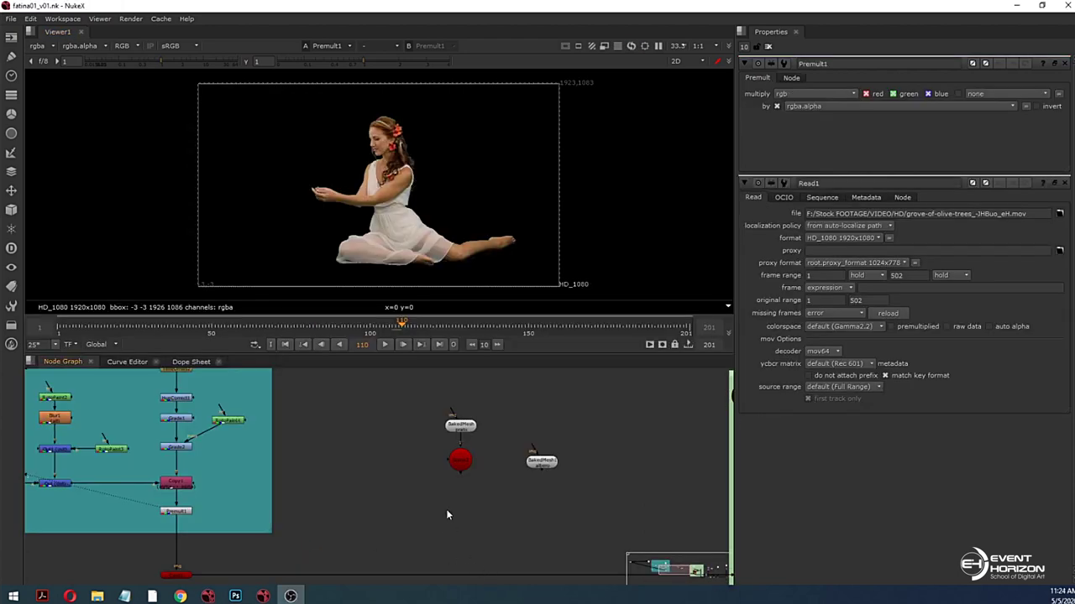
Step: Check the keyed fairy's alpha channel at frame 110 and switch back to the colour view
{"action": "left_click", "coordinate": [461, 461]}
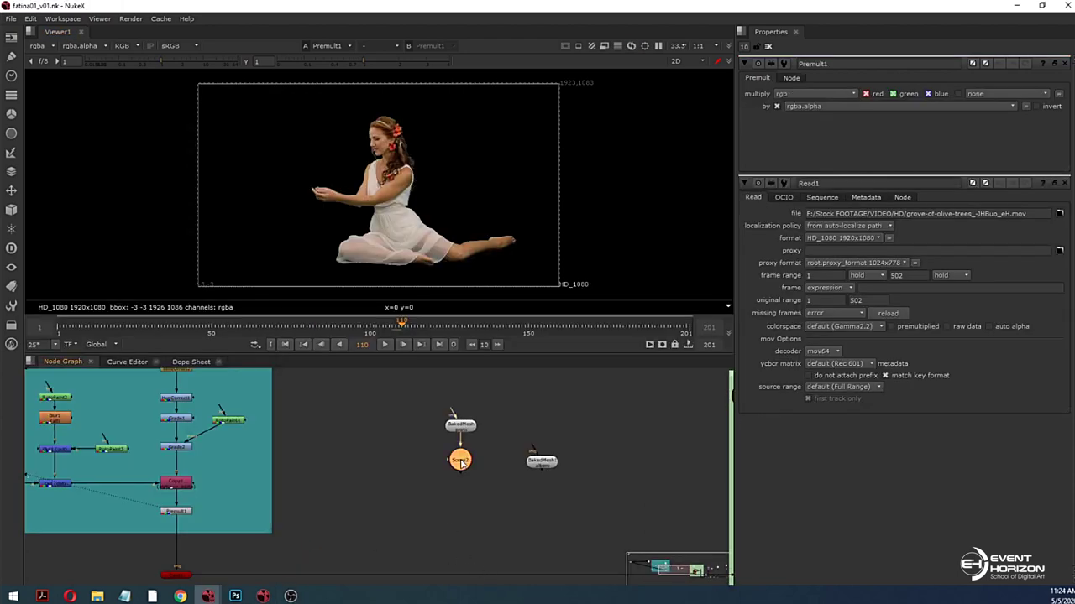
{"action": "left_click", "coordinate": [262, 494]}
{"action": "scroll", "coordinate": [372, 249], "scroll_direction": "down", "scroll_amount": 1}
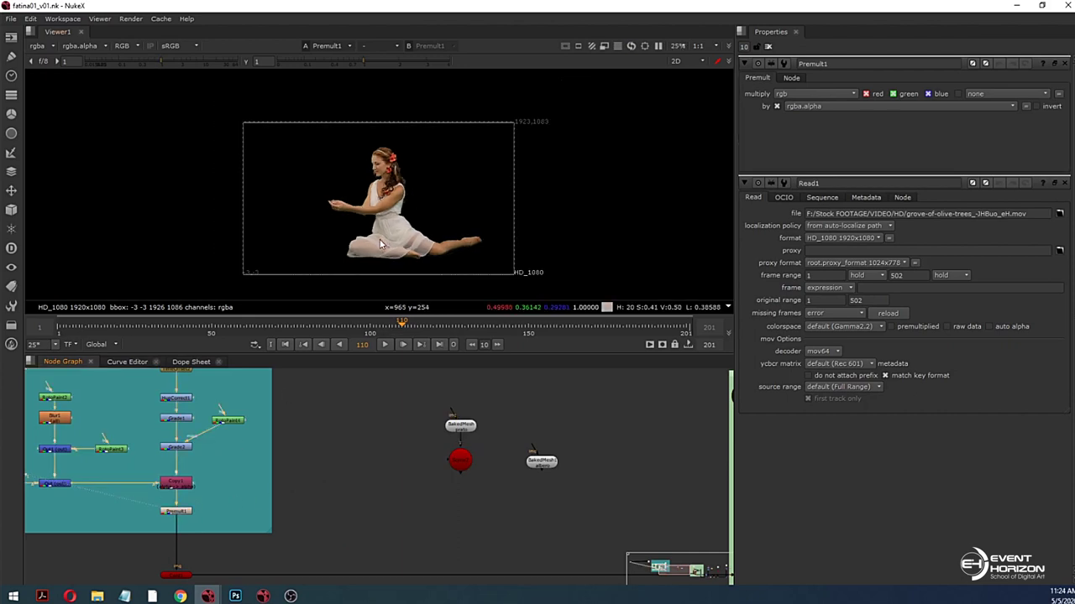
{"action": "key", "text": "a"}
{"action": "key", "text": "a"}
{"action": "key", "text": "a"}
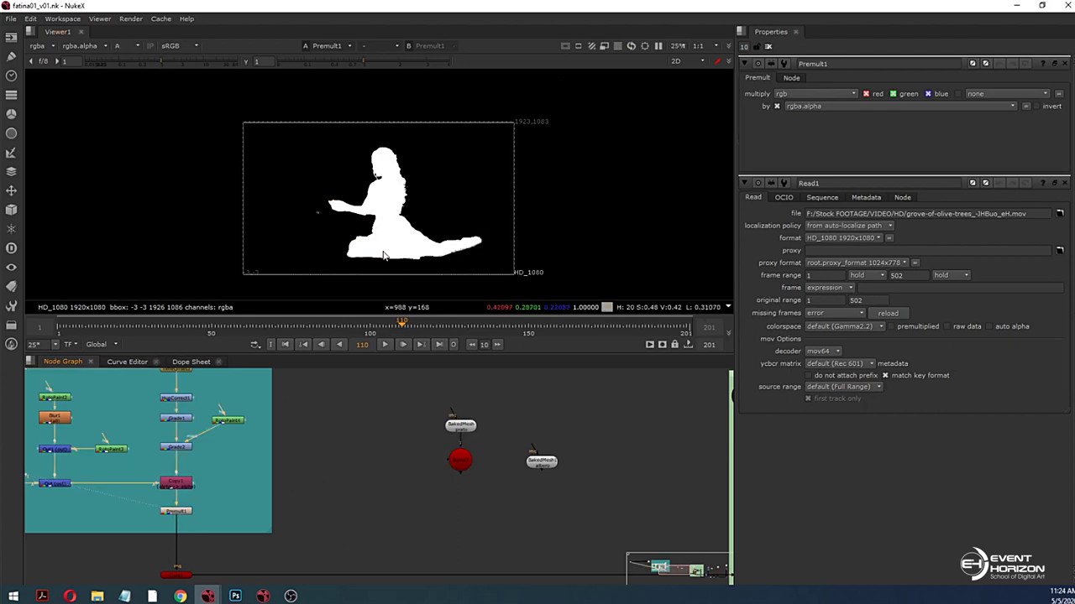
{"action": "key", "text": "a"}
Step: Duplicate the Card1 node and place the copy in the gap near Scene2
{"action": "middle_click_drag", "start_coordinate": [378, 508], "coordinate": [408, 462]}
{"action": "left_click", "coordinate": [207, 531]}
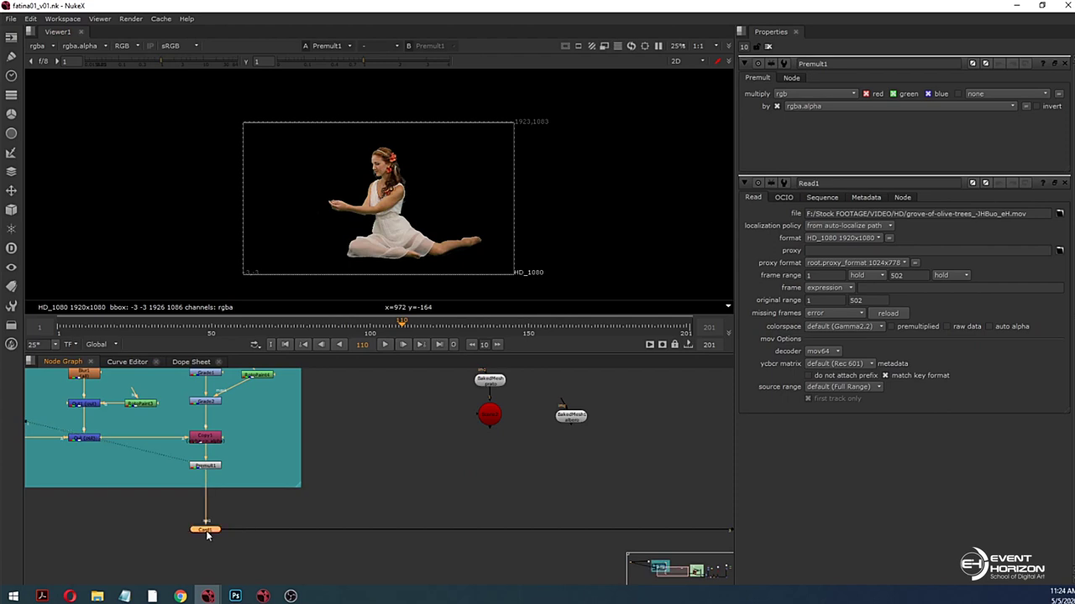
{"action": "left_click", "coordinate": [374, 467]}
{"action": "key", "text": "ctrl+v"}
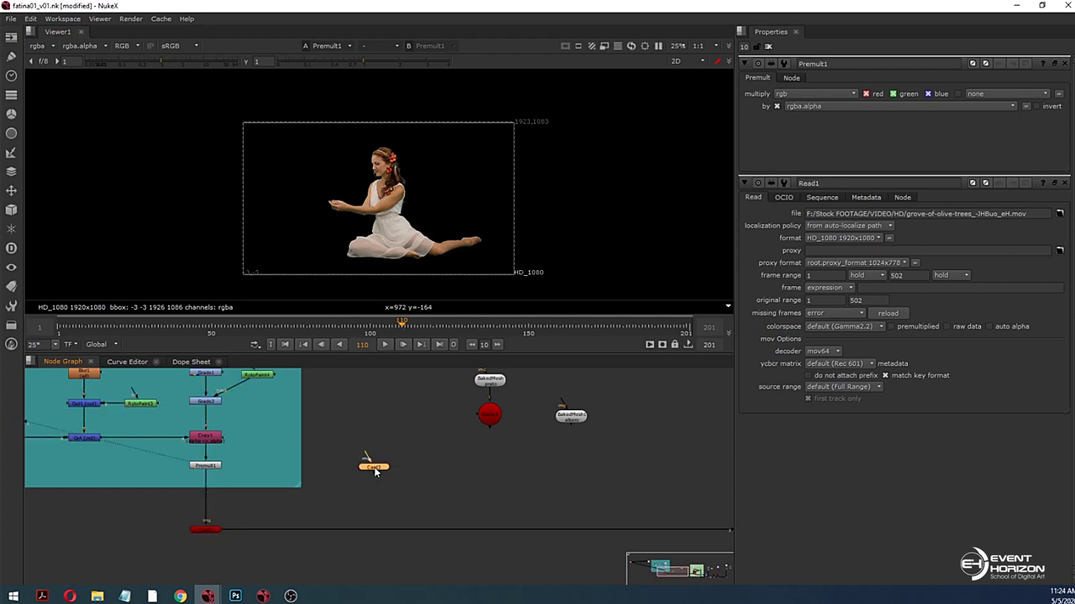
{"action": "left_click_drag", "start_coordinate": [374, 467], "coordinate": [389, 463]}
Step: View the ScanlineRender output of the fairy card and the Merge1 composite over the olive grove
{"action": "middle_click_drag", "start_coordinate": [495, 512], "coordinate": [277, 503]}
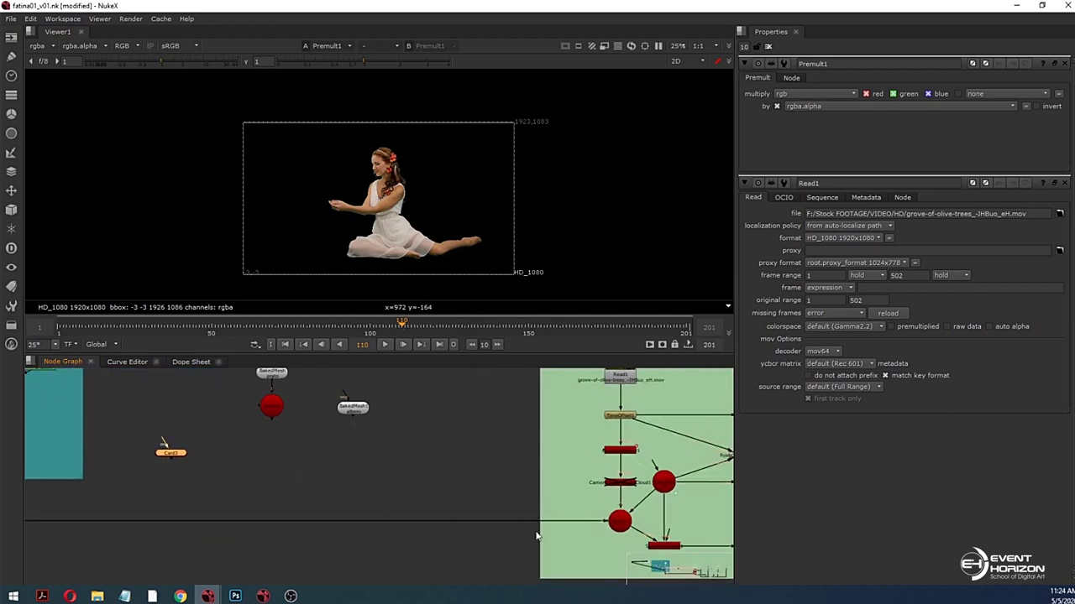
{"action": "left_click", "coordinate": [661, 547]}
{"action": "key", "text": "1"}
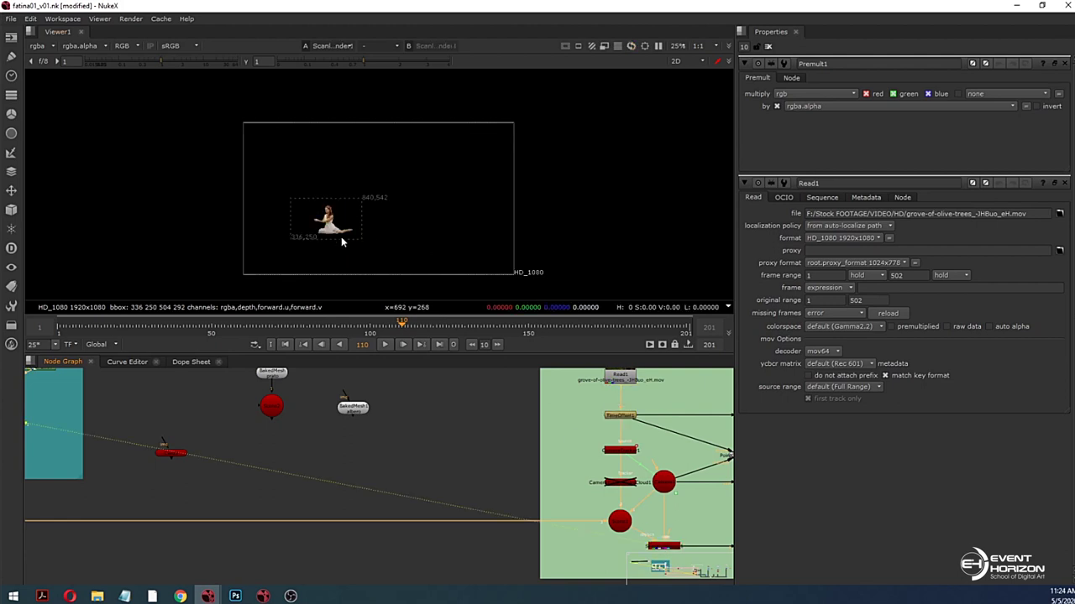
{"action": "middle_click_drag", "start_coordinate": [680, 546], "coordinate": [436, 509]}
{"action": "left_click", "coordinate": [540, 508]}
{"action": "key", "text": "1"}
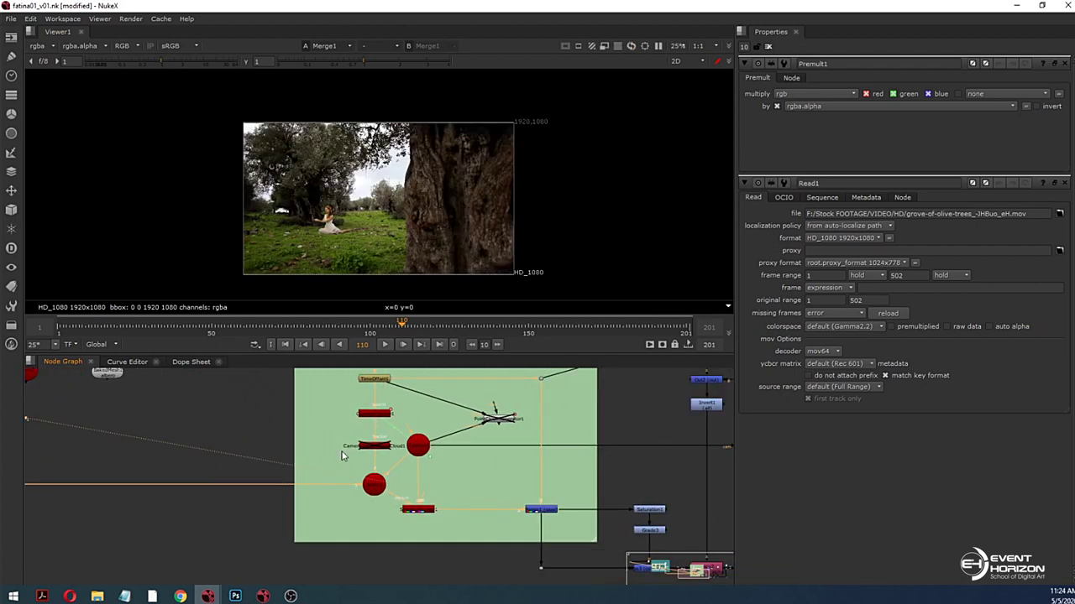
Step: Connect the duplicate fairy card's input to Premult1 and line the card up beside it
{"action": "middle_click_drag", "start_coordinate": [342, 455], "coordinate": [538, 499]}
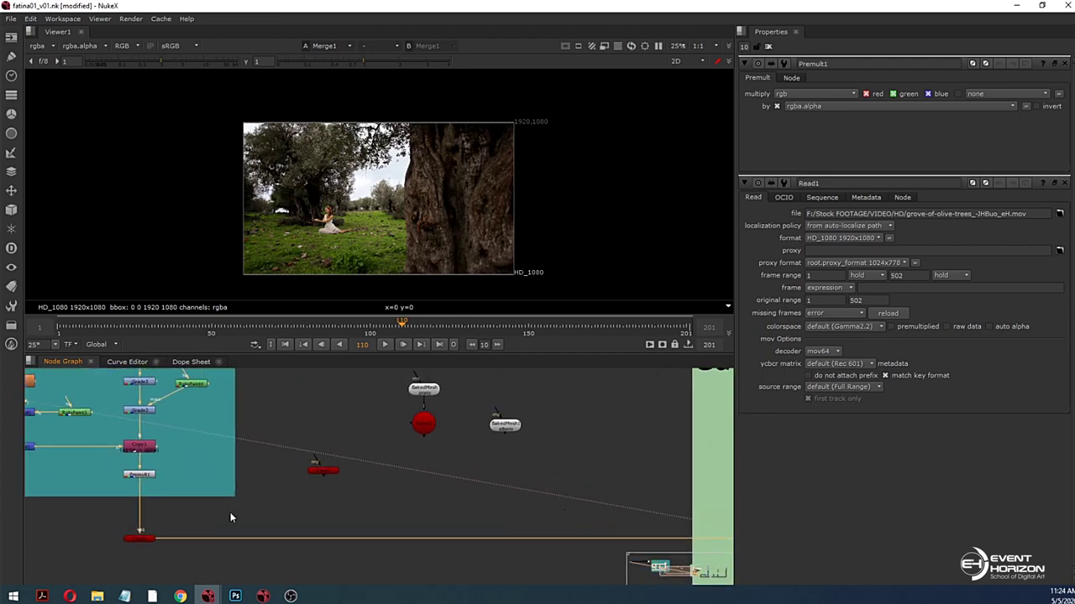
{"action": "left_click", "coordinate": [141, 539]}
{"action": "scroll", "coordinate": [322, 223], "scroll_direction": "up", "scroll_amount": 2}
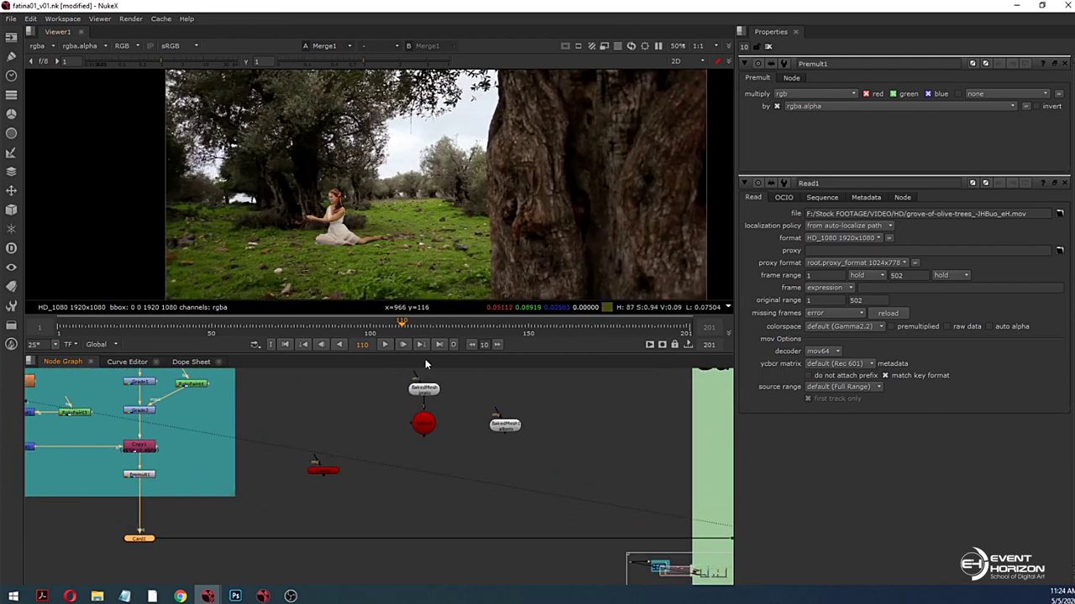
{"action": "left_click_drag", "start_coordinate": [315, 461], "coordinate": [143, 474]}
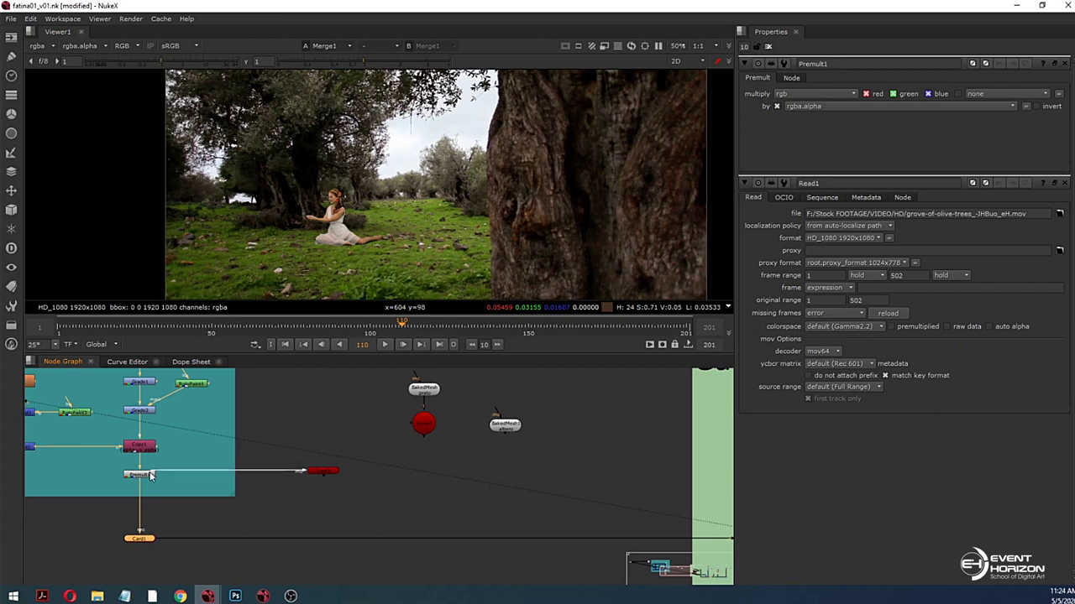
{"action": "left_click_drag", "start_coordinate": [323, 474], "coordinate": [343, 478]}
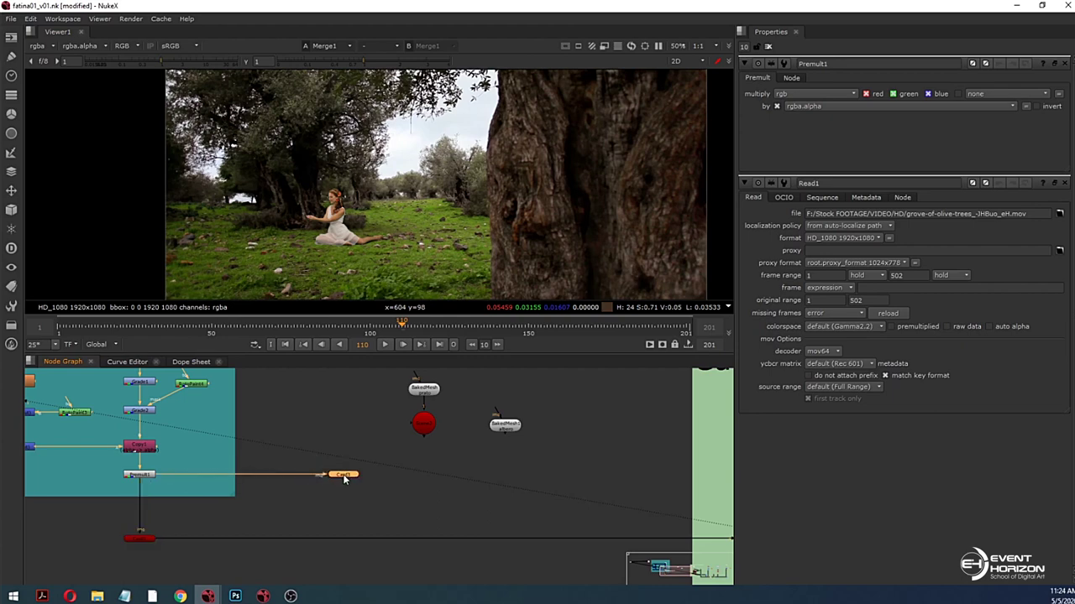
Step: View Premult1's keyed fairy and create a Shuffle node near the duplicate card
{"action": "left_click", "coordinate": [143, 474]}
{"action": "key", "text": "1"}
{"action": "scroll", "coordinate": [444, 180], "scroll_direction": "up", "scroll_amount": 2}
{"action": "scroll", "coordinate": [444, 180], "scroll_direction": "down", "scroll_amount": 3}
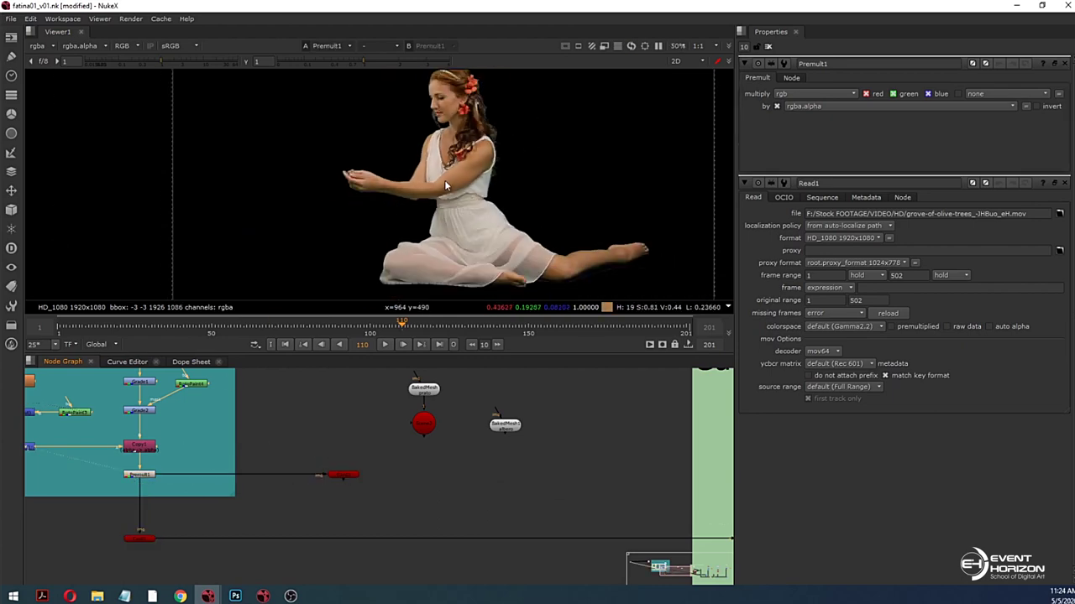
{"action": "key", "text": "Tab"}
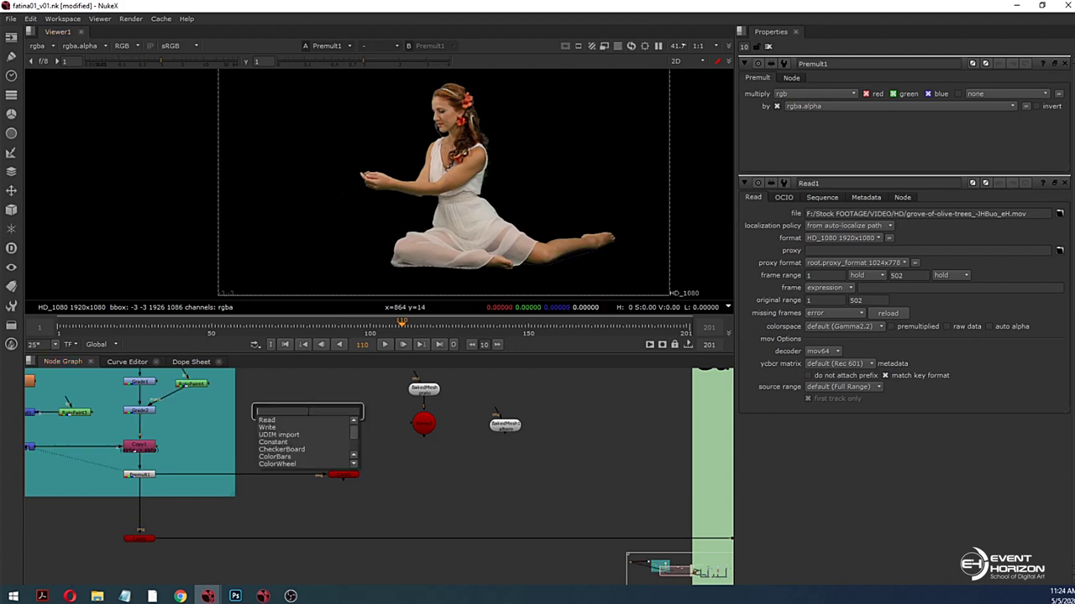
{"action": "type", "text": "sh"}
{"action": "left_click", "coordinate": [285, 419]}
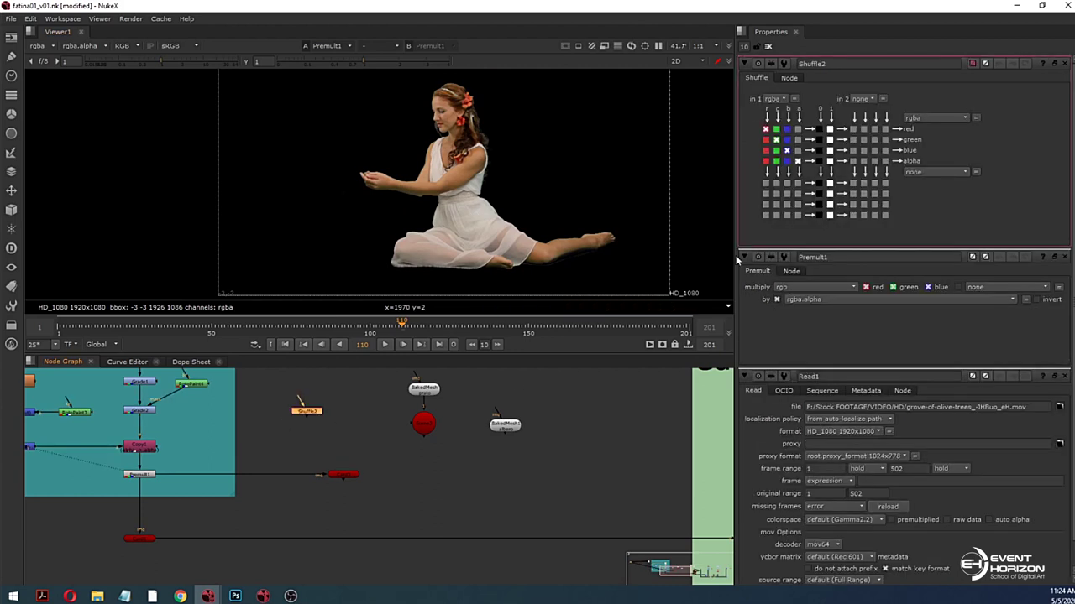
Step: Route alpha into the Shuffle's red, green and blue, insert it between Premult1 and the duplicate card, and view its output
{"action": "left_click", "coordinate": [798, 150]}
{"action": "left_click_drag", "start_coordinate": [308, 418], "coordinate": [277, 475]}
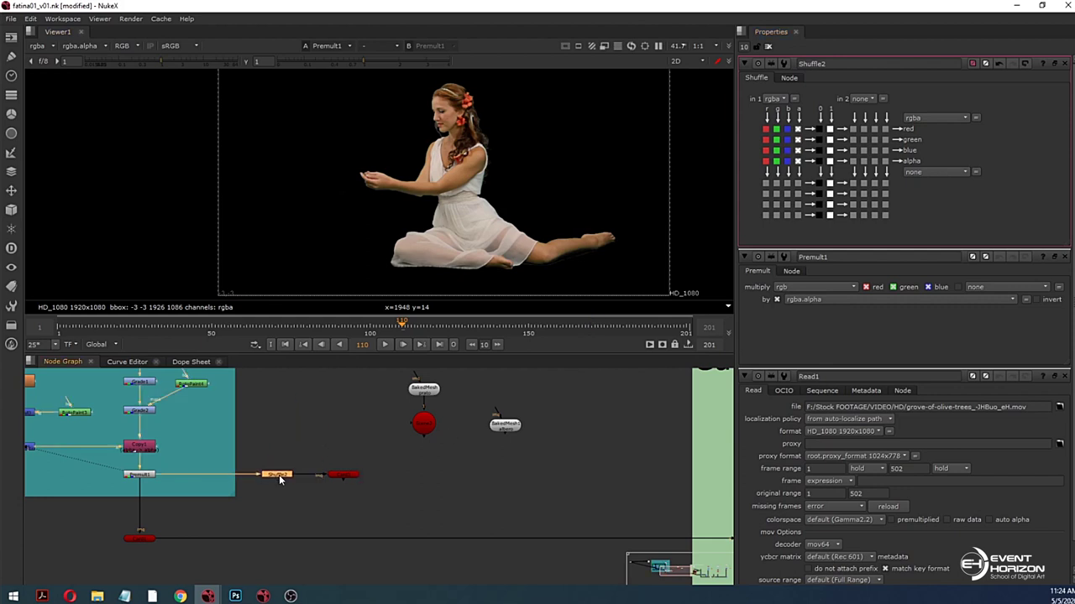
{"action": "key", "text": "1"}
{"action": "scroll", "coordinate": [443, 247], "scroll_direction": "down", "scroll_amount": 2}
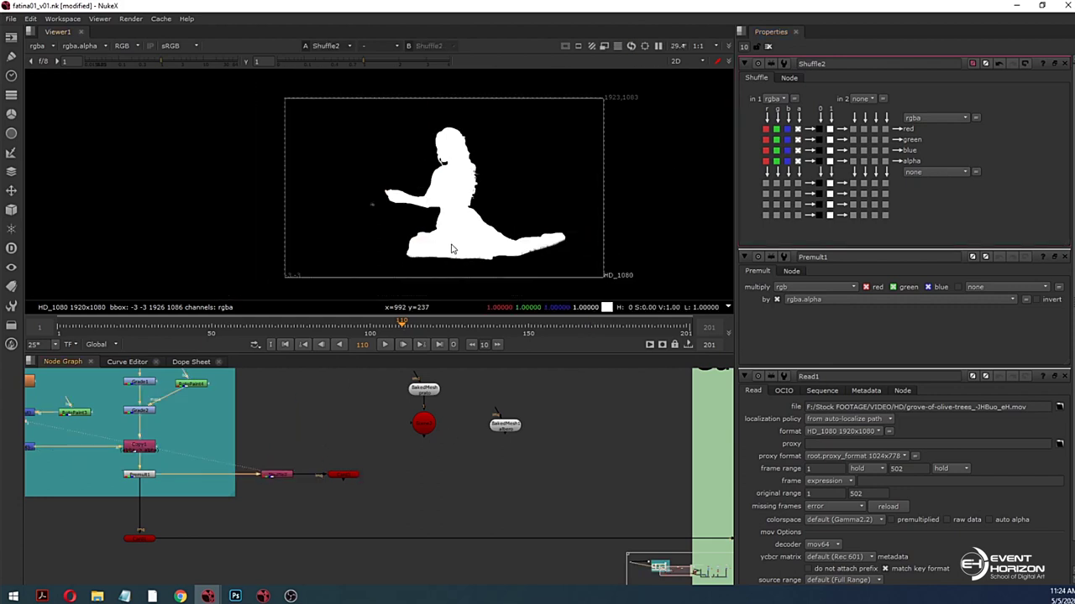
Step: Connect the duplicate fairy card to Scene2, lining up both nodes, and view the fairy standing on the ground mesh in 3D
{"action": "left_click", "coordinate": [352, 475]}
{"action": "left_click_drag", "start_coordinate": [424, 430], "coordinate": [424, 478]}
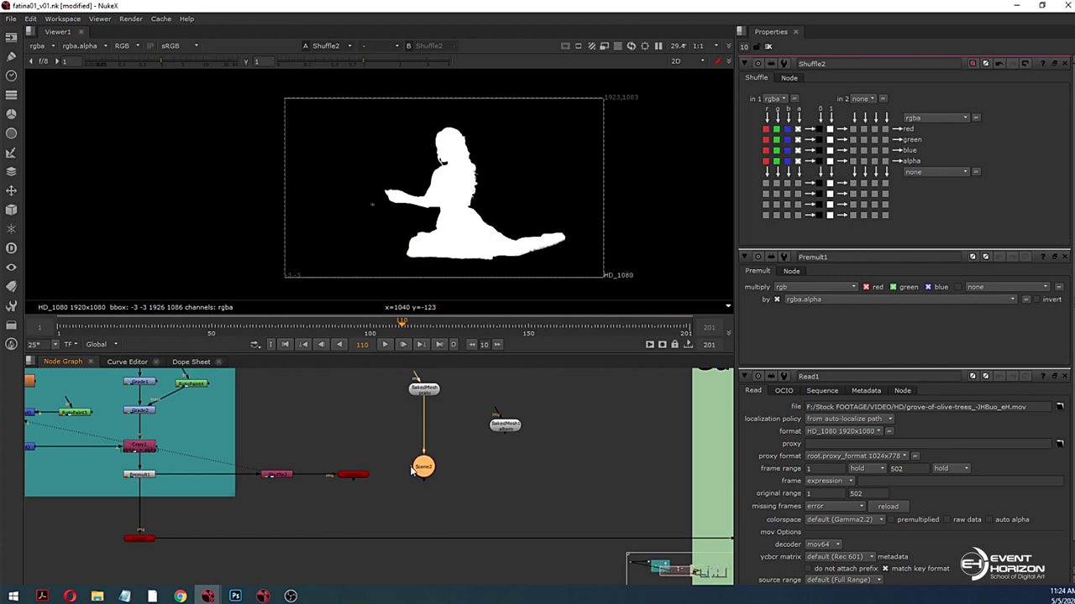
{"action": "left_click", "coordinate": [361, 477]}
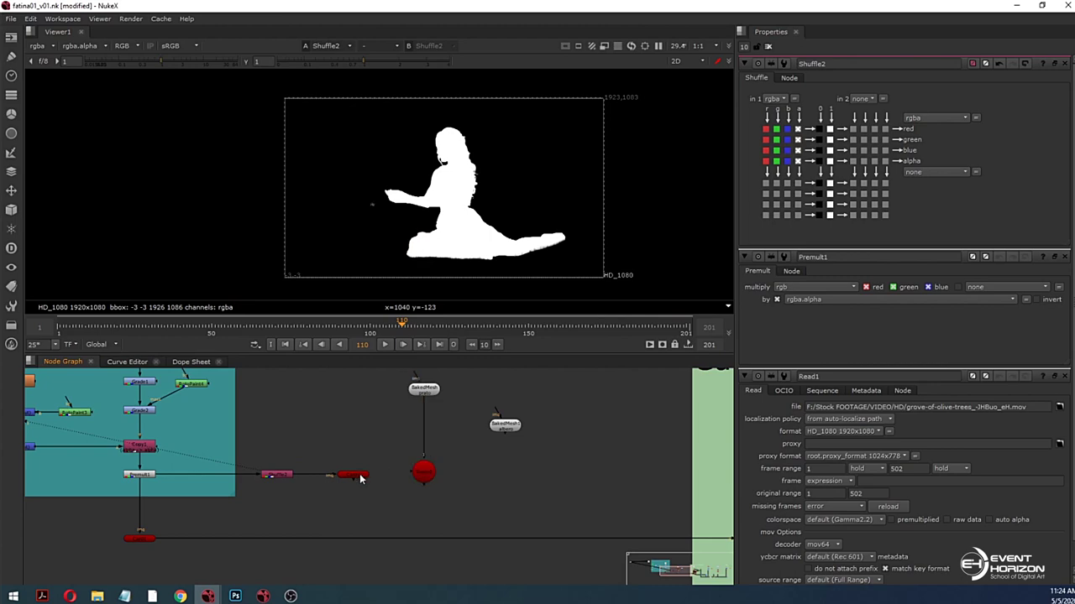
{"action": "left_click", "coordinate": [423, 473]}
{"action": "key", "text": "1"}
{"action": "scroll", "coordinate": [413, 209], "scroll_direction": "up", "scroll_amount": 2}
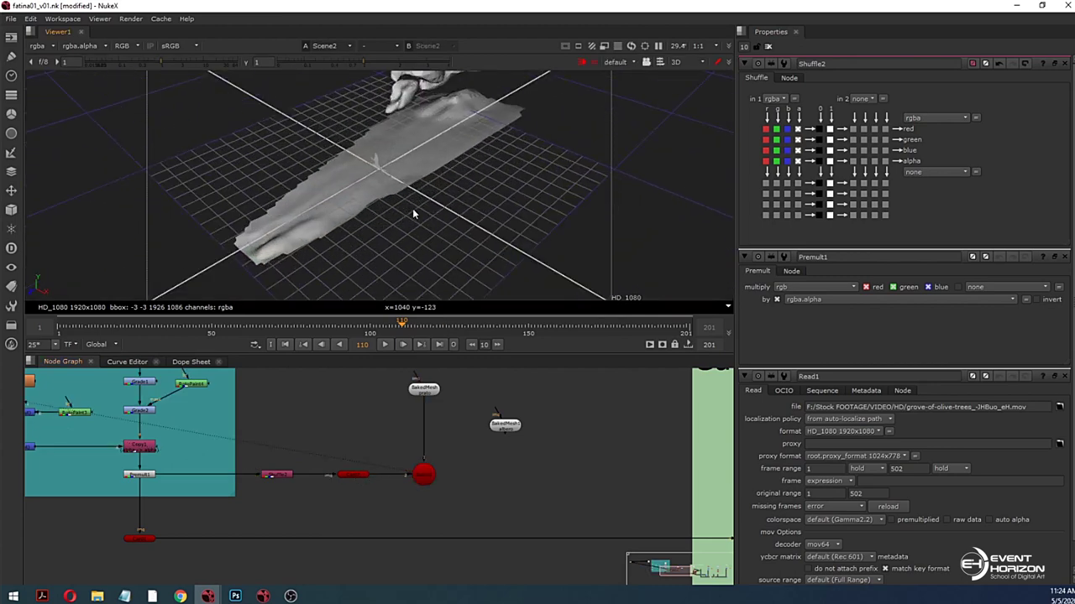
{"action": "scroll", "coordinate": [412, 208], "scroll_direction": "up", "scroll_amount": 4}
{"action": "left_click_drag", "start_coordinate": [407, 236], "coordinate": [550, 166], "text": "alt"}
{"action": "scroll", "coordinate": [466, 207], "scroll_direction": "up", "scroll_amount": 3}
{"action": "left_click_drag", "start_coordinate": [467, 201], "coordinate": [438, 246], "text": "ctrl"}
Step: Add a point Light node beside Scene2 and connect it to the scene, moving the albero mesh node out of the way
{"action": "left_click_drag", "start_coordinate": [505, 424], "coordinate": [519, 417]}
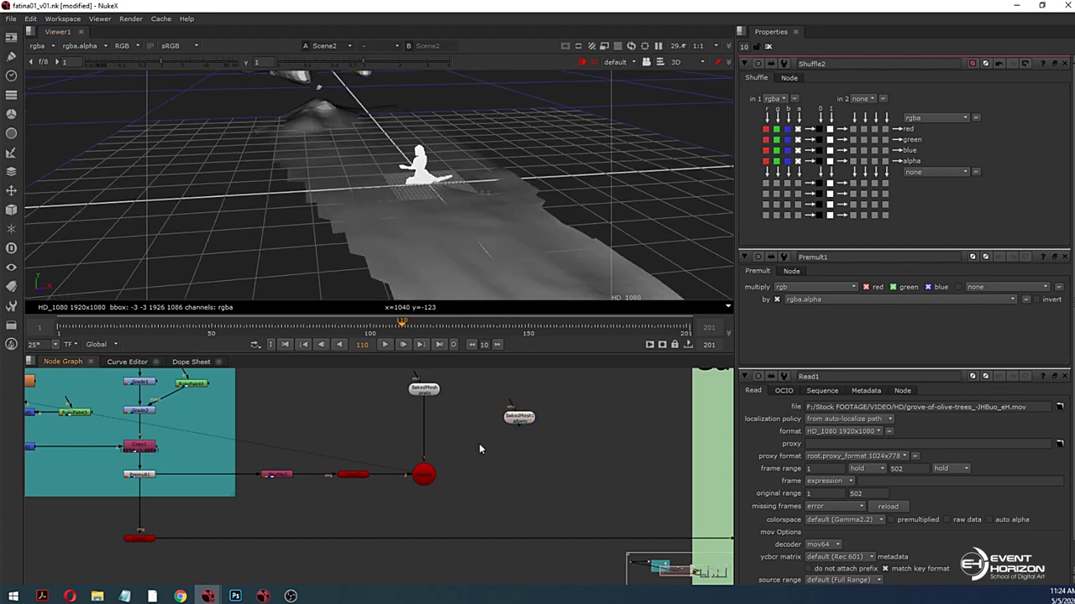
{"action": "key", "text": "Tab"}
{"action": "type", "text": "li"}
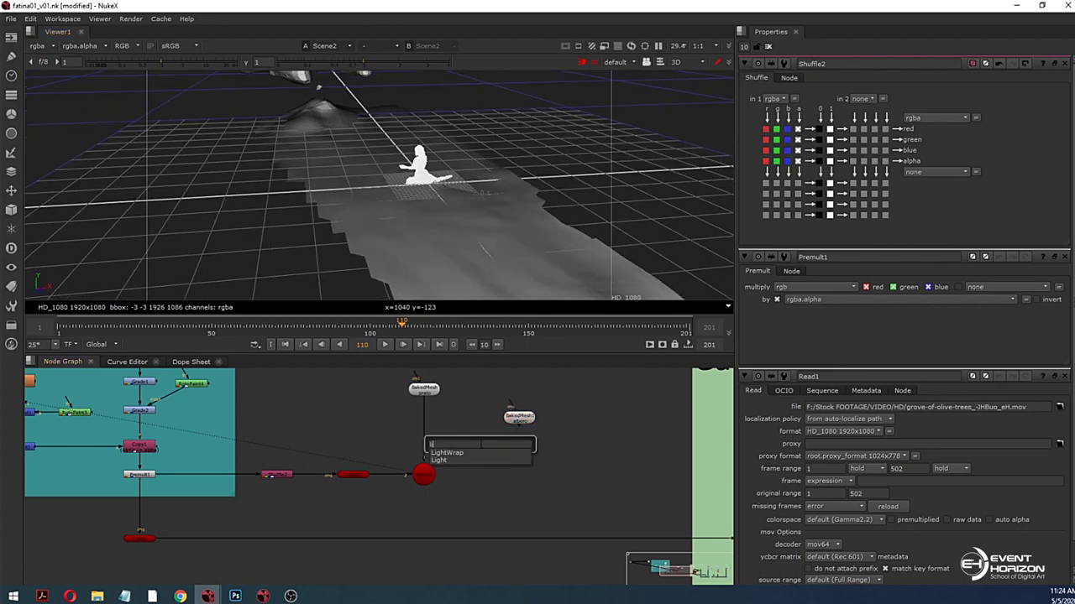
{"action": "left_click", "coordinate": [451, 459]}
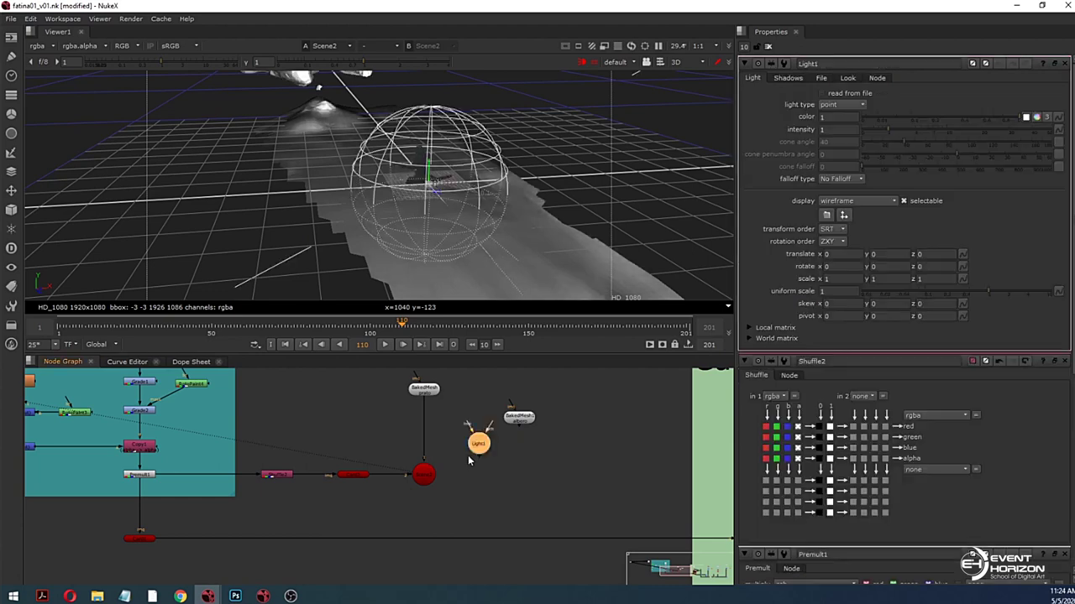
{"action": "left_click_drag", "start_coordinate": [431, 485], "coordinate": [468, 462]}
{"action": "left_click", "coordinate": [424, 476]}
{"action": "scroll", "coordinate": [430, 217], "scroll_direction": "down", "scroll_amount": 1}
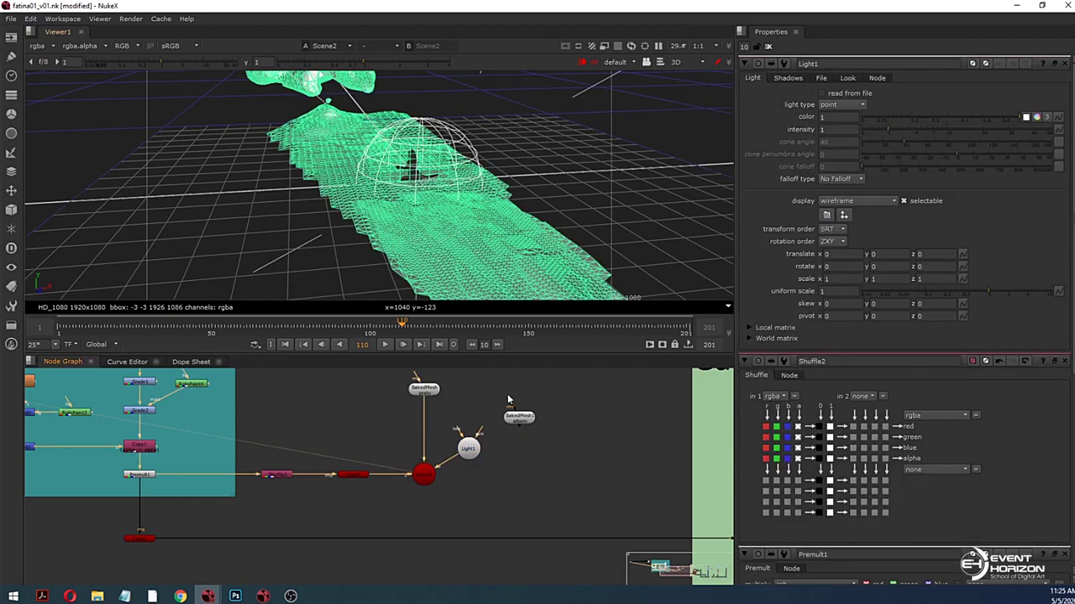
Step: Move Light1 in front of the fairy card, to about x -0.096, y 0.036, z 0.0425
{"action": "left_click", "coordinate": [471, 450]}
{"action": "mouse_move", "coordinate": [420, 171]}
{"action": "left_mouse_down"}
{"action": "mouse_move", "coordinate": [419, 145]}
{"action": "mouse_move", "coordinate": [487, 286]}
{"action": "mouse_move", "coordinate": [509, 289]}
{"action": "left_mouse_up"}
{"action": "mouse_move", "coordinate": [393, 143]}
{"action": "left_mouse_down"}
{"action": "mouse_move", "coordinate": [361, 136]}
{"action": "mouse_move", "coordinate": [349, 146]}
{"action": "left_mouse_up"}
{"action": "left_click_drag", "start_coordinate": [520, 196], "coordinate": [458, 201], "text": "ctrl"}
{"action": "left_click", "coordinate": [582, 63]}
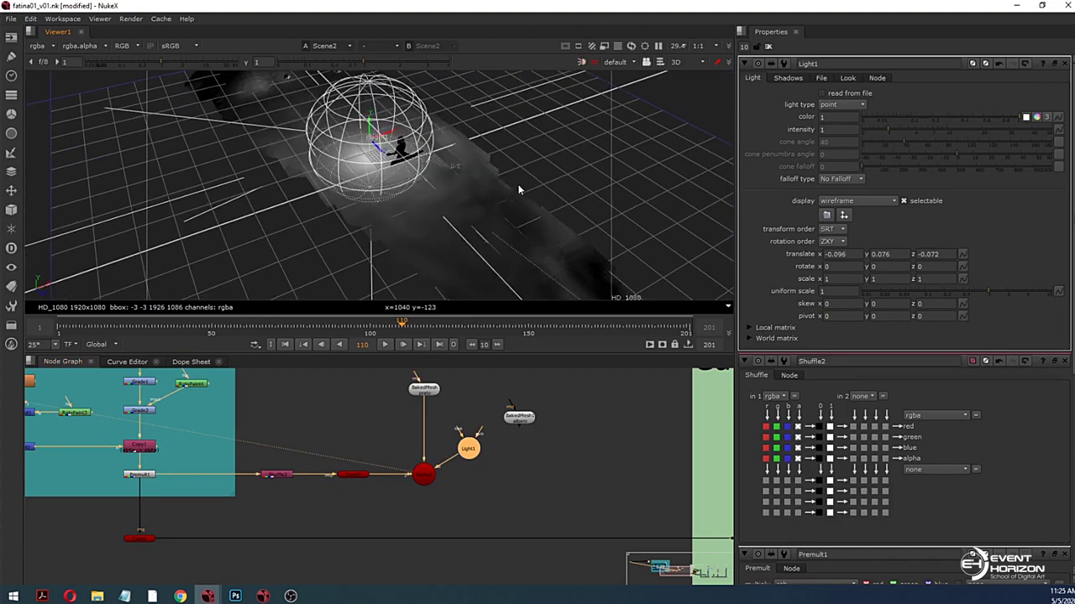
{"action": "left_click_drag", "start_coordinate": [381, 154], "coordinate": [397, 165]}
{"action": "left_click_drag", "start_coordinate": [462, 181], "coordinate": [424, 131], "text": "ctrl"}
{"action": "left_click_drag", "start_coordinate": [366, 223], "coordinate": [320, 217]}
{"action": "left_click", "coordinate": [449, 210]}
{"action": "scroll", "coordinate": [529, 201], "scroll_direction": "up", "scroll_amount": 5}
{"action": "left_click", "coordinate": [569, 227]}
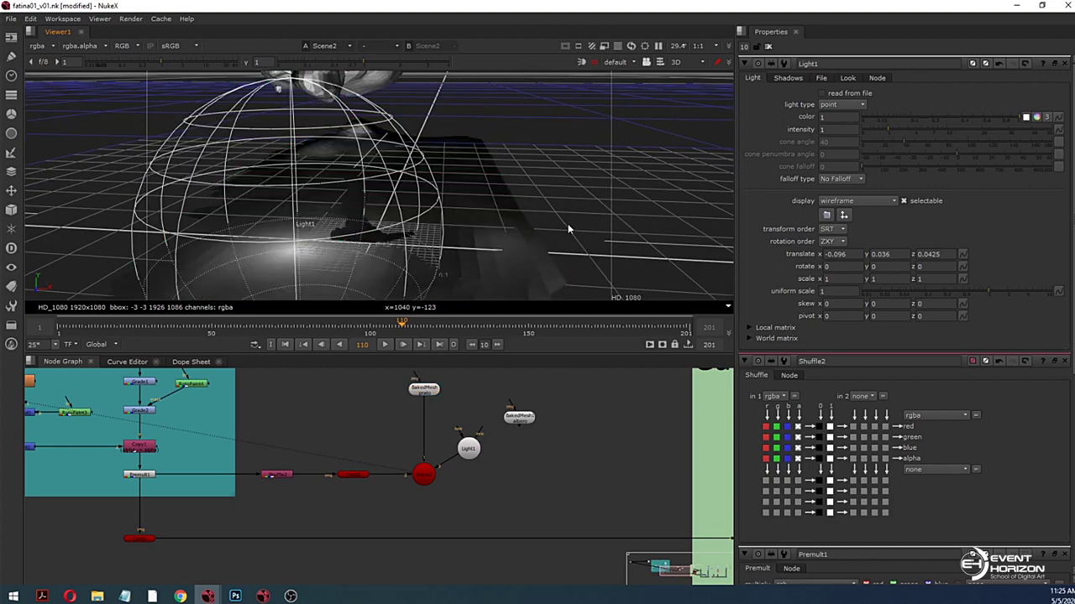
Step: Reposition Light1 near the fairy's outstretched hands, at about x -0.0645, y 0.0476, z 0.0151
{"action": "left_click_drag", "start_coordinate": [568, 228], "coordinate": [468, 192], "text": "ctrl"}
{"action": "left_click", "coordinate": [296, 208]}
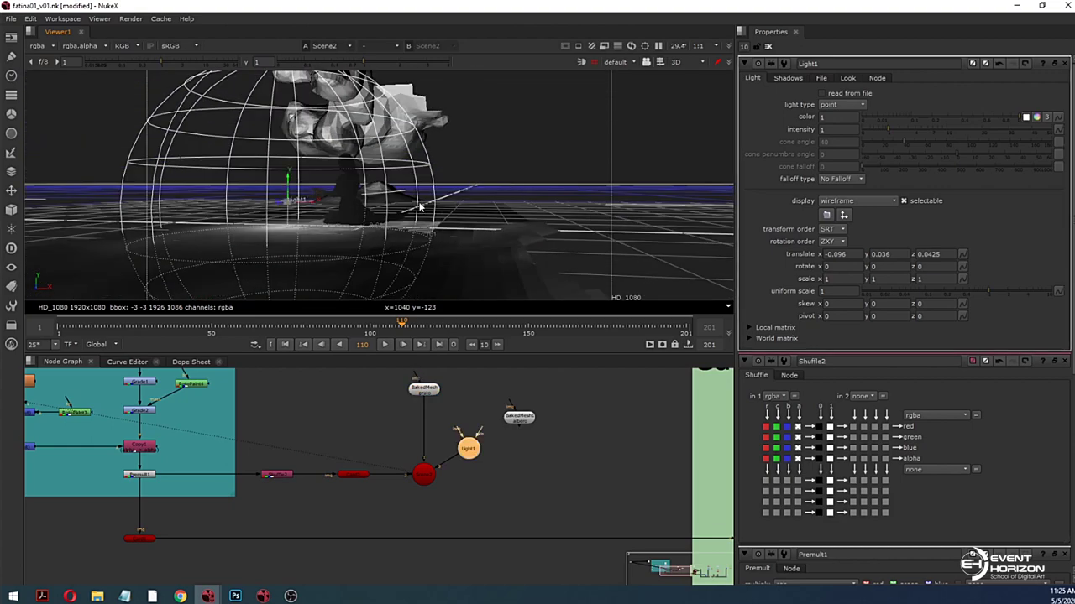
{"action": "left_click_drag", "start_coordinate": [296, 208], "coordinate": [422, 233]}
{"action": "scroll", "coordinate": [396, 227], "scroll_direction": "up", "scroll_amount": 5}
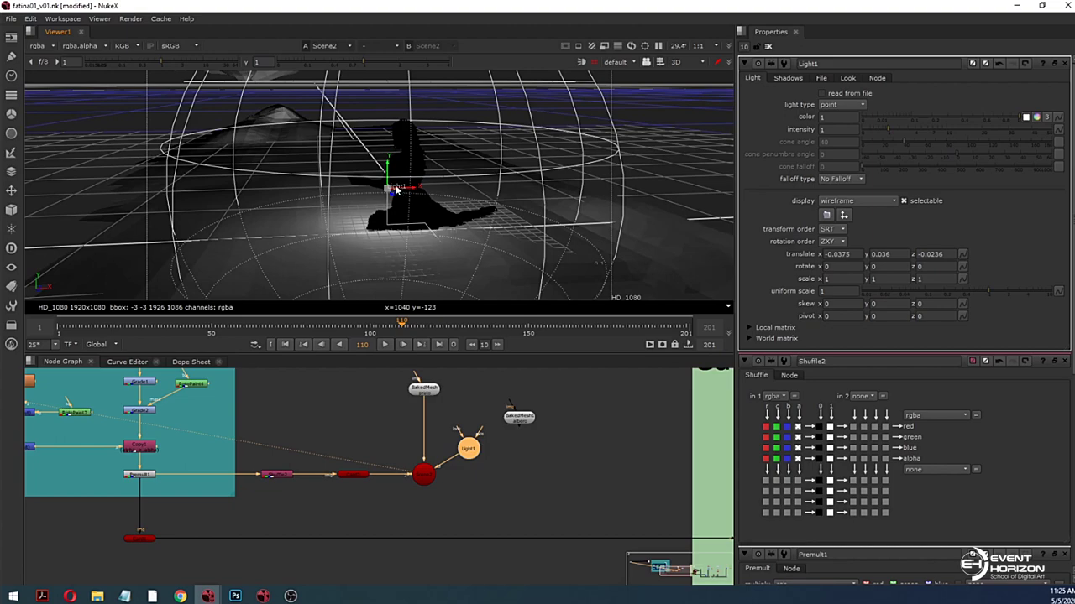
{"action": "left_click_drag", "start_coordinate": [405, 189], "coordinate": [359, 156]}
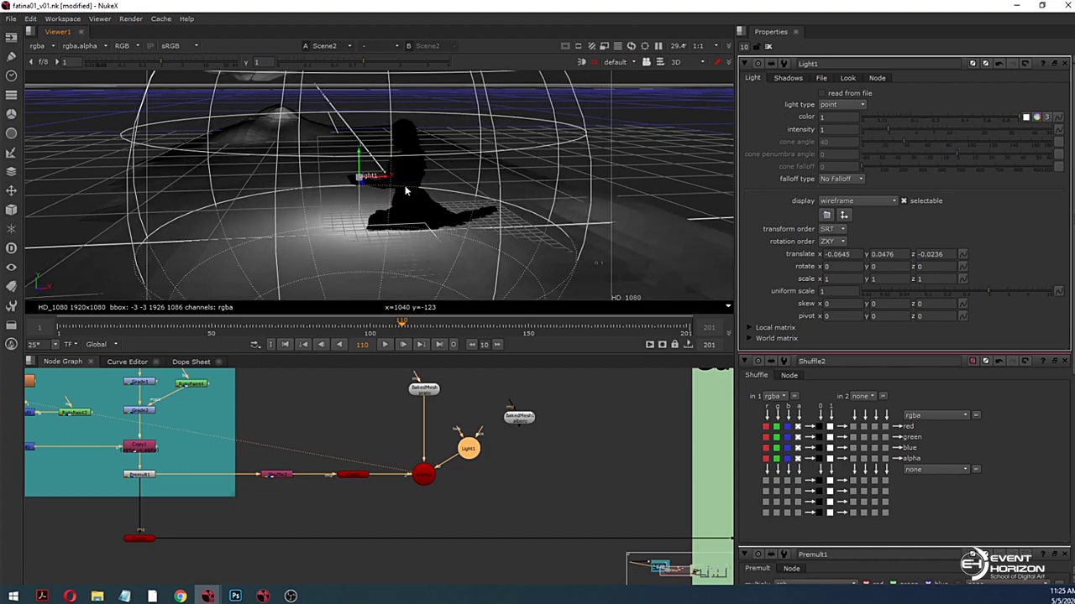
{"action": "scroll", "coordinate": [406, 190], "scroll_direction": "down", "scroll_amount": 5}
{"action": "left_click_drag", "start_coordinate": [431, 215], "coordinate": [383, 223], "text": "ctrl"}
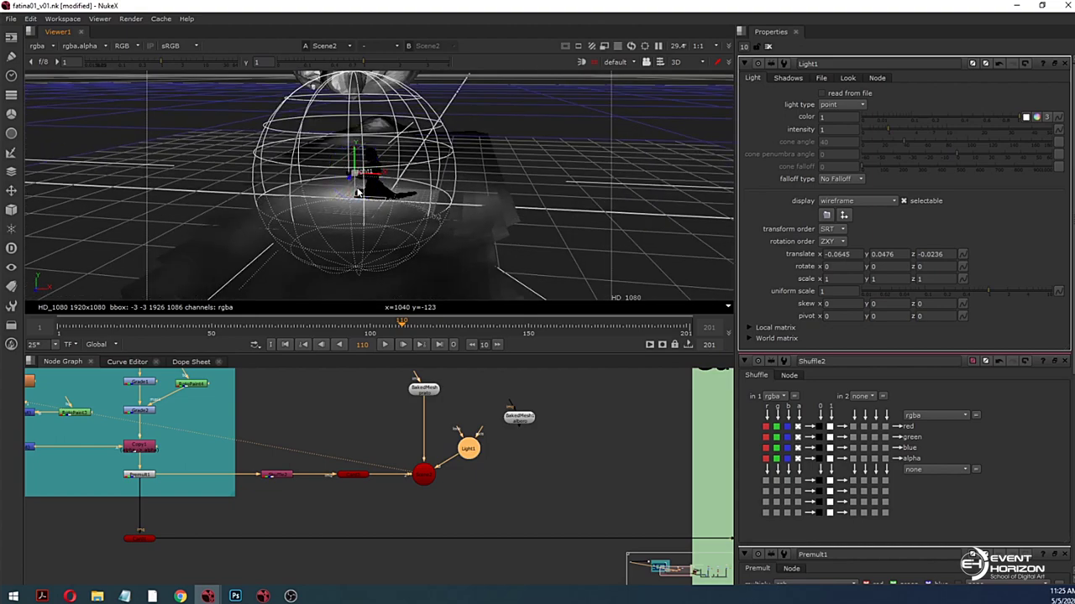
{"action": "scroll", "coordinate": [359, 186], "scroll_direction": "up", "scroll_amount": 5}
{"action": "left_click_drag", "start_coordinate": [288, 231], "coordinate": [439, 245], "text": "ctrl"}
{"action": "left_click_drag", "start_coordinate": [424, 206], "coordinate": [378, 224]}
{"action": "left_click", "coordinate": [378, 223]}
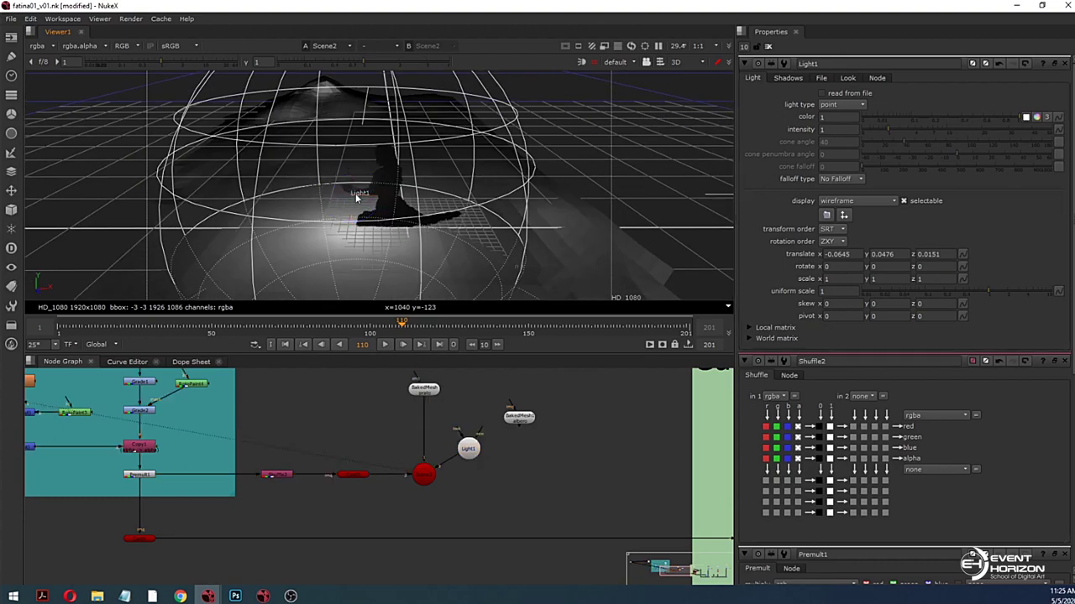
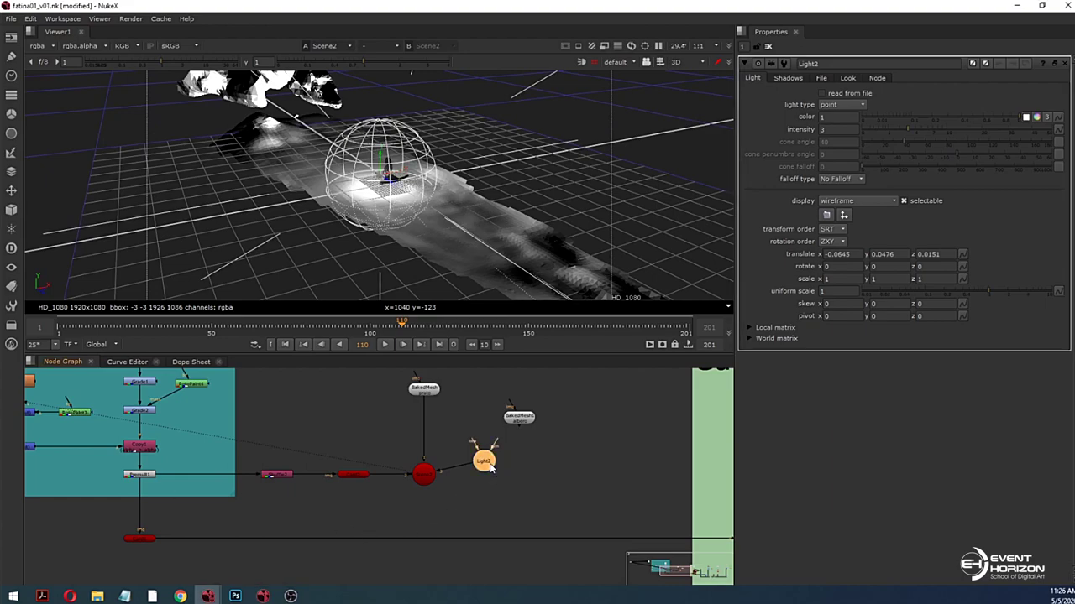
Step: Set Light2's falloff type to Quadratic and check its effect along the ground mesh
{"action": "scroll", "coordinate": [450, 209], "scroll_direction": "down", "scroll_amount": 4}
{"action": "left_click_drag", "start_coordinate": [450, 209], "coordinate": [485, 203], "text": "ctrl"}
{"action": "scroll", "coordinate": [472, 238], "scroll_direction": "up", "scroll_amount": 5}
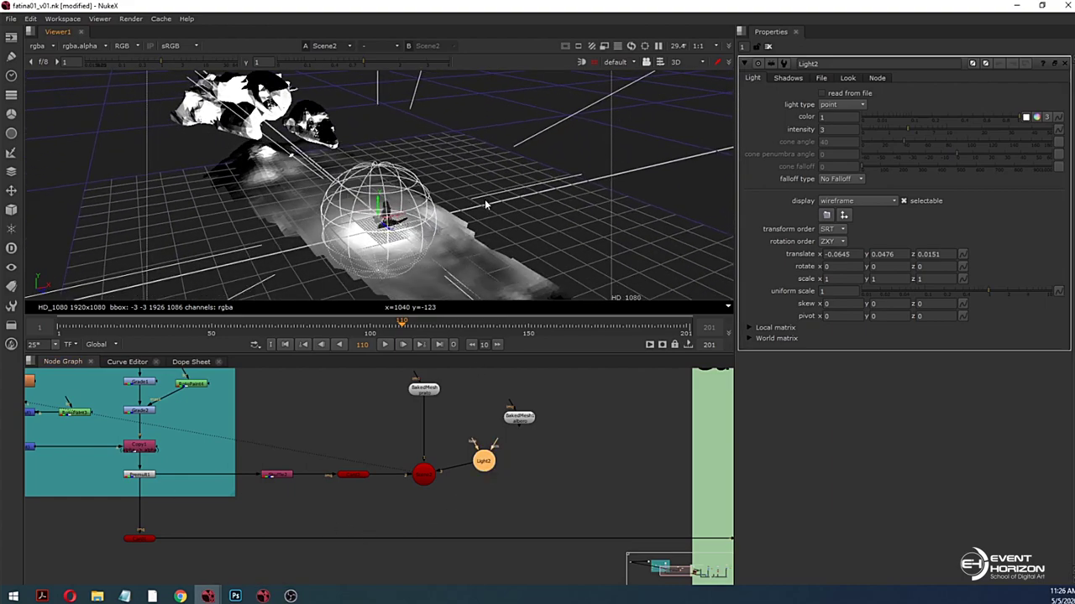
{"action": "scroll", "coordinate": [497, 213], "scroll_direction": "down", "scroll_amount": 4}
{"action": "middle_click_drag", "start_coordinate": [500, 218], "coordinate": [528, 202]}
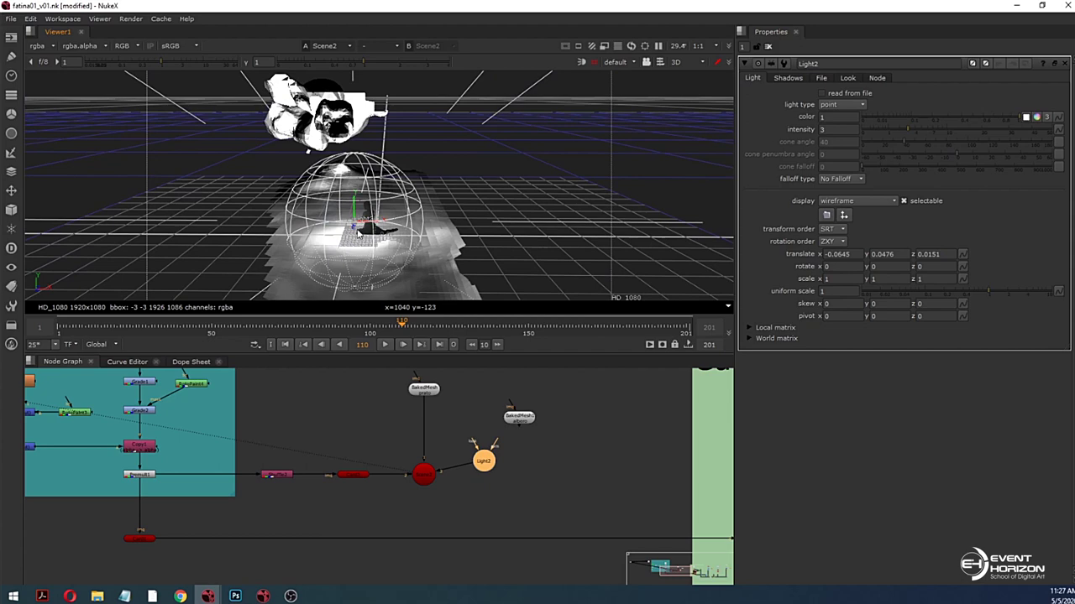
{"action": "left_click", "coordinate": [832, 180]}
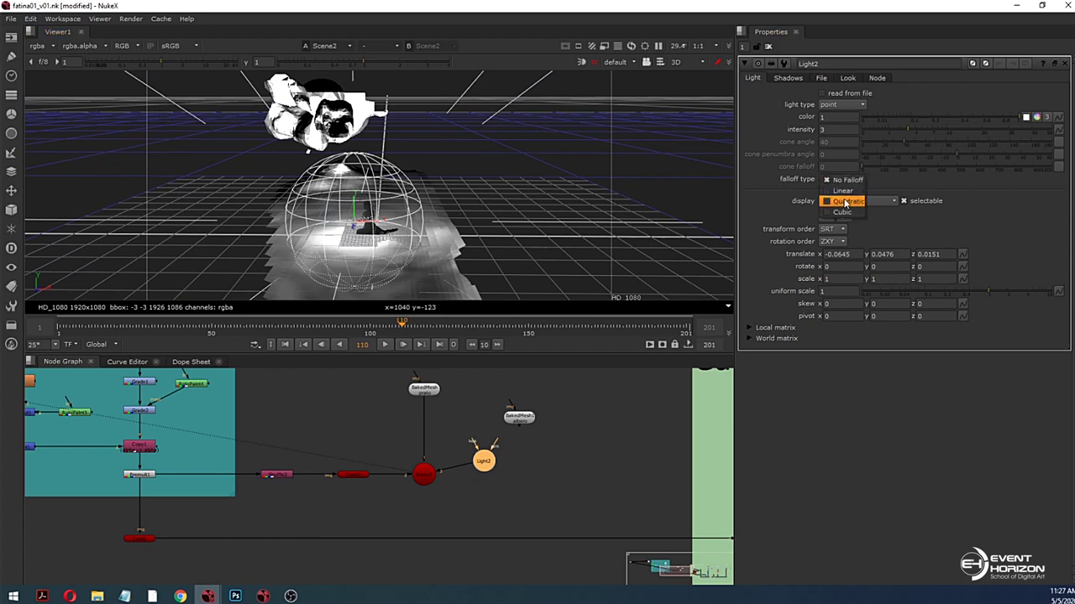
{"action": "left_click", "coordinate": [846, 202]}
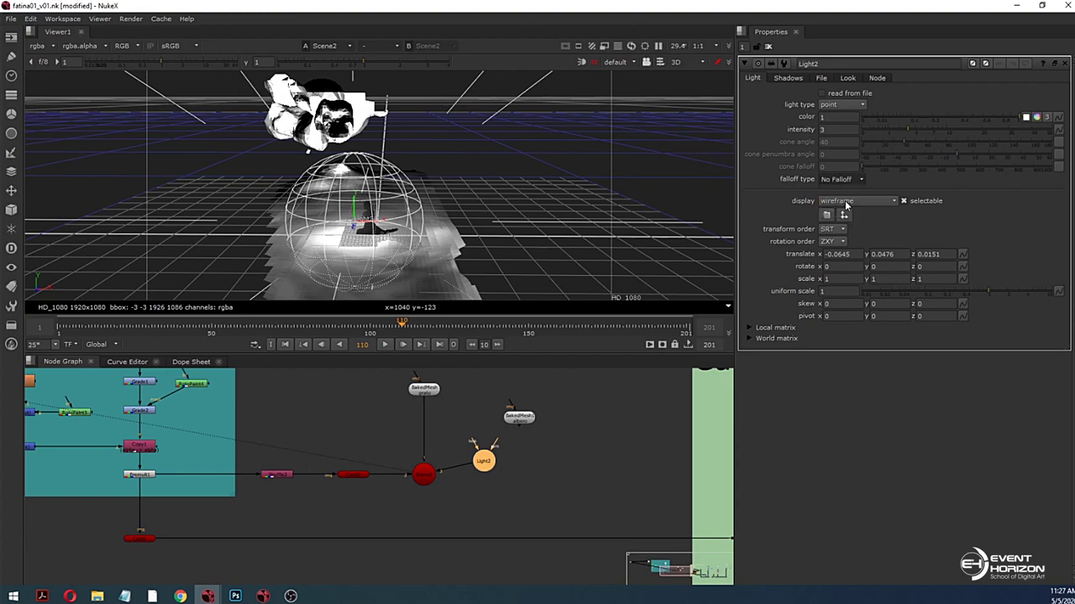
{"action": "left_click_drag", "start_coordinate": [470, 209], "coordinate": [705, 238], "text": "ctrl"}
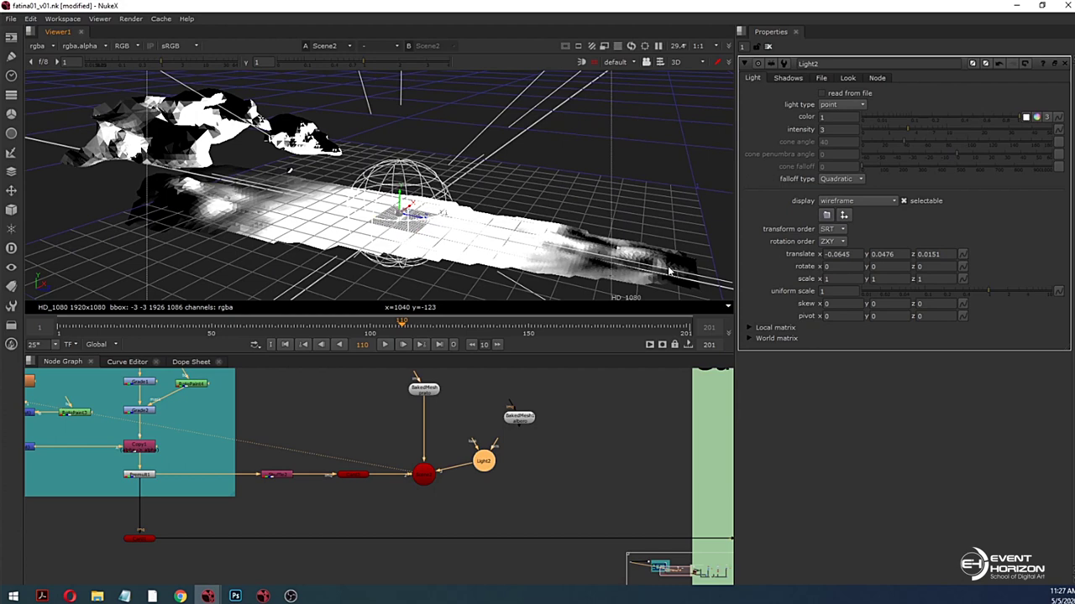
Step: Set Light2's intensity to 0.2 after trying 0 and 0.1, and check the light around the fairy
{"action": "left_click_drag", "start_coordinate": [834, 131], "coordinate": [799, 142]}
{"action": "key", "text": "Down"}
{"action": "key", "text": "Down"}
{"action": "type", "text": "0"}
{"action": "key", "text": "Return"}
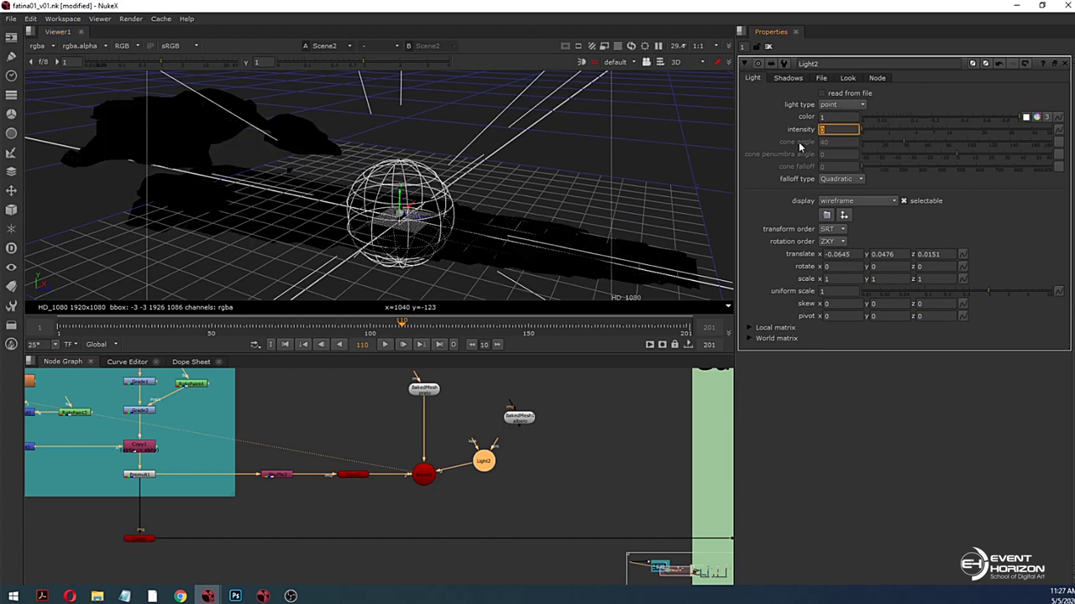
{"action": "type", "text": "0.1"}
{"action": "key", "text": "Return"}
{"action": "key", "text": "Up"}
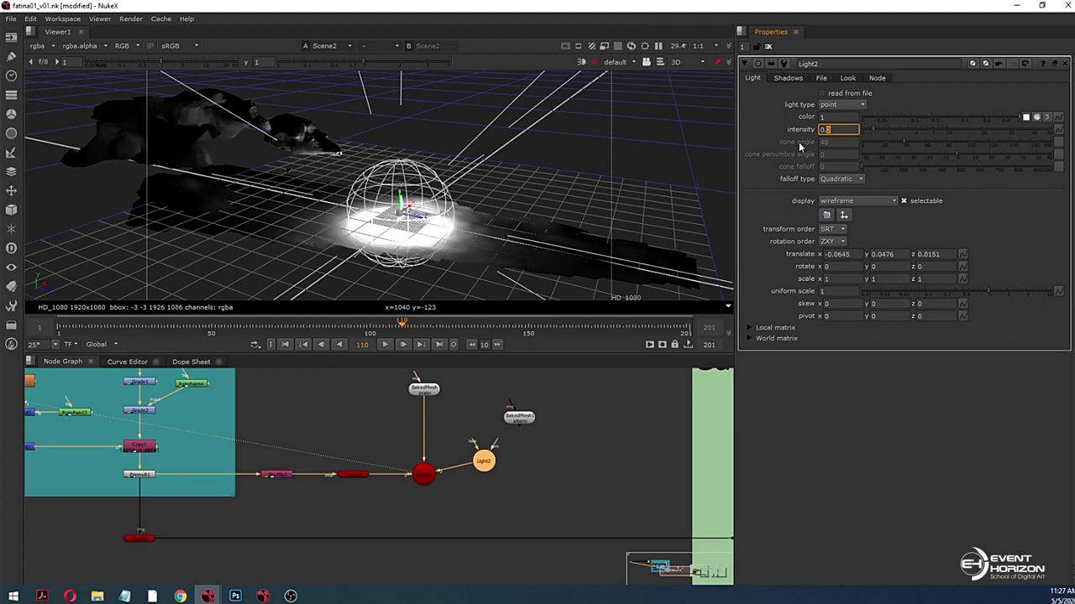
{"action": "left_click", "coordinate": [663, 194]}
{"action": "scroll", "coordinate": [479, 250], "scroll_direction": "up", "scroll_amount": 4}
{"action": "left_click_drag", "start_coordinate": [479, 255], "coordinate": [431, 233], "text": "ctrl"}
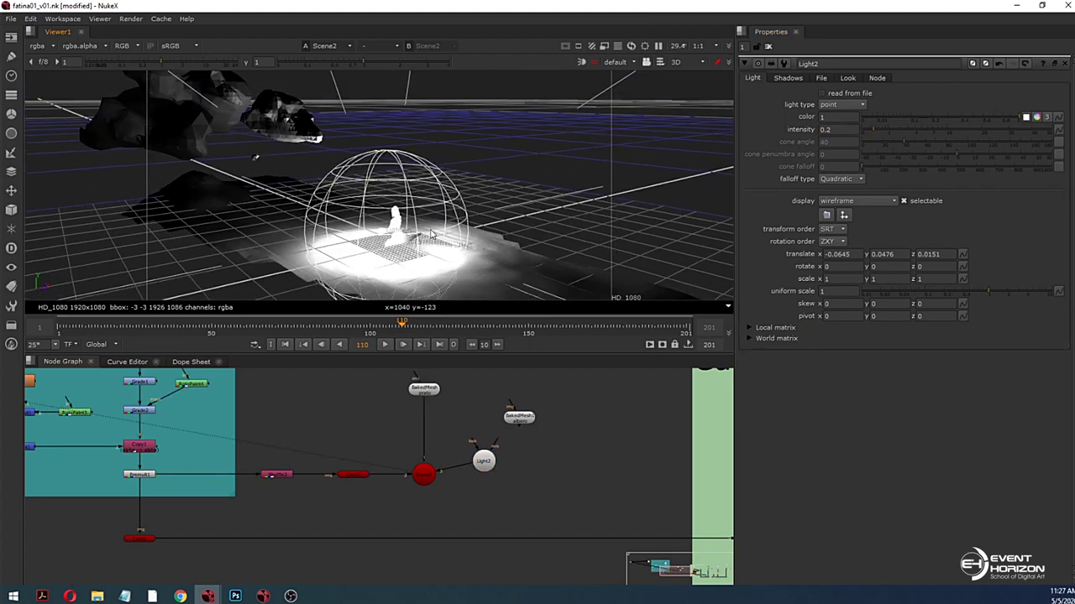
{"action": "left_click_drag", "start_coordinate": [481, 261], "coordinate": [448, 220], "text": "ctrl"}
Step: Lower Light2's intensity to 0.05 and inspect the pool of light around the fairy up close
{"action": "left_click_drag", "start_coordinate": [827, 129], "coordinate": [854, 140]}
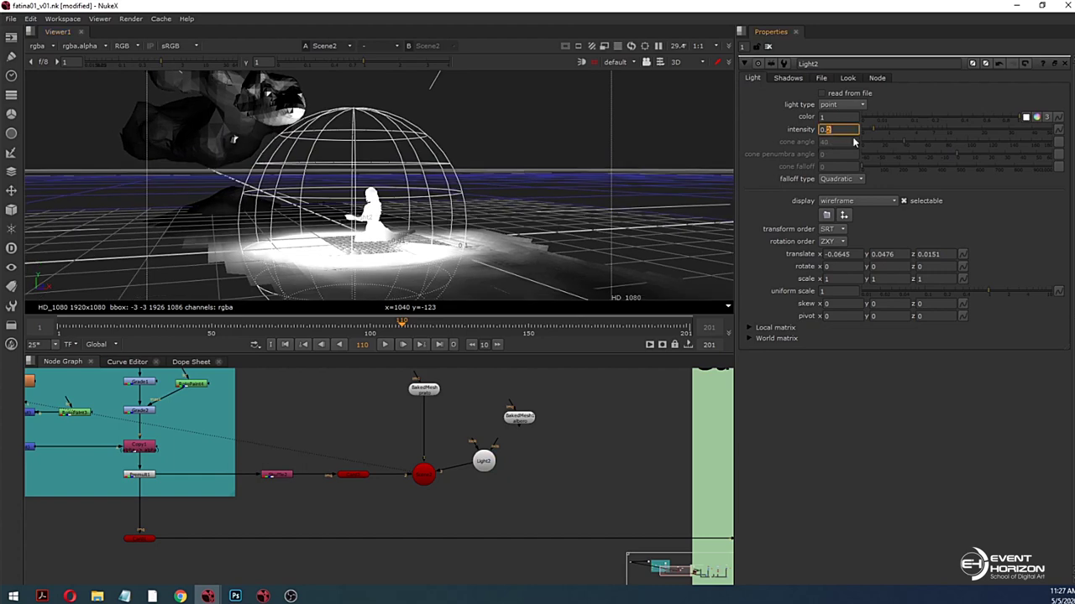
{"action": "key", "text": "Down"}
{"action": "key", "text": "Down"}
{"action": "key", "text": "Down"}
{"action": "key", "text": "Down"}
{"action": "key", "text": "Down"}
{"action": "key", "text": "Down"}
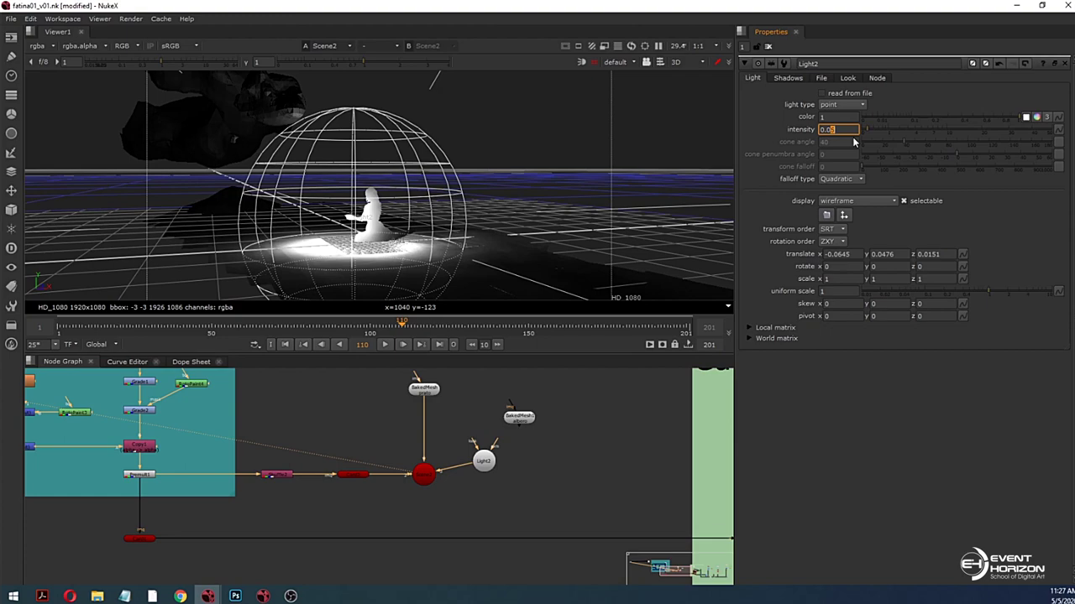
{"action": "left_click_drag", "start_coordinate": [544, 195], "coordinate": [538, 236], "text": "ctrl"}
{"action": "scroll", "coordinate": [511, 215], "scroll_direction": "up", "scroll_amount": 3}
{"action": "middle_click_drag", "start_coordinate": [510, 214], "coordinate": [508, 192]}
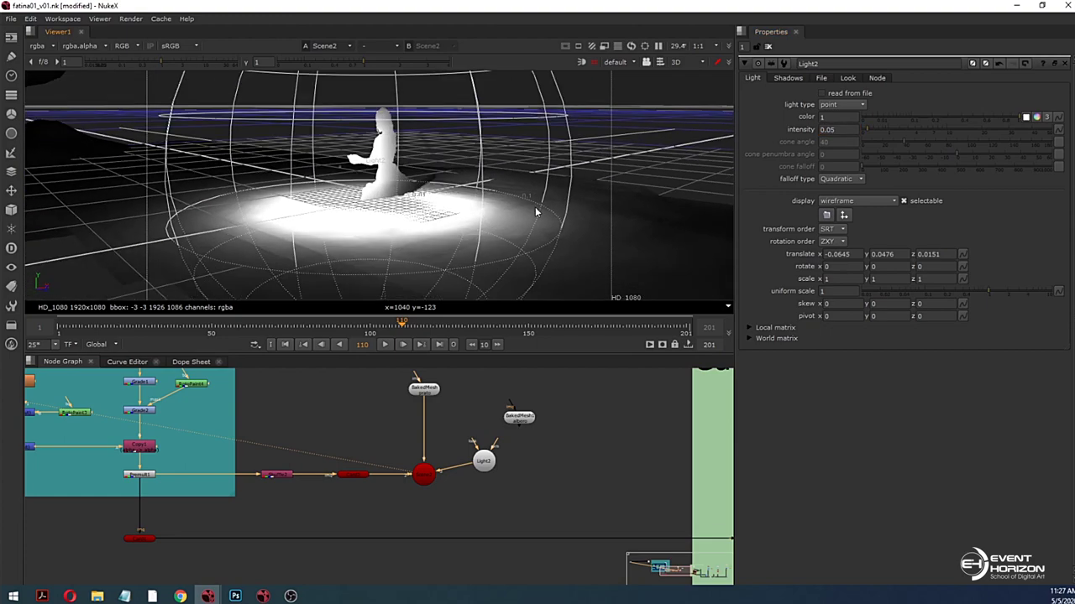
Step: Set Light2's uniform scale to 0.1 so its wireframe handle shrinks around the fairy
{"action": "left_click_drag", "start_coordinate": [537, 211], "coordinate": [475, 224], "text": "ctrl"}
{"action": "scroll", "coordinate": [474, 224], "scroll_direction": "up", "scroll_amount": 1}
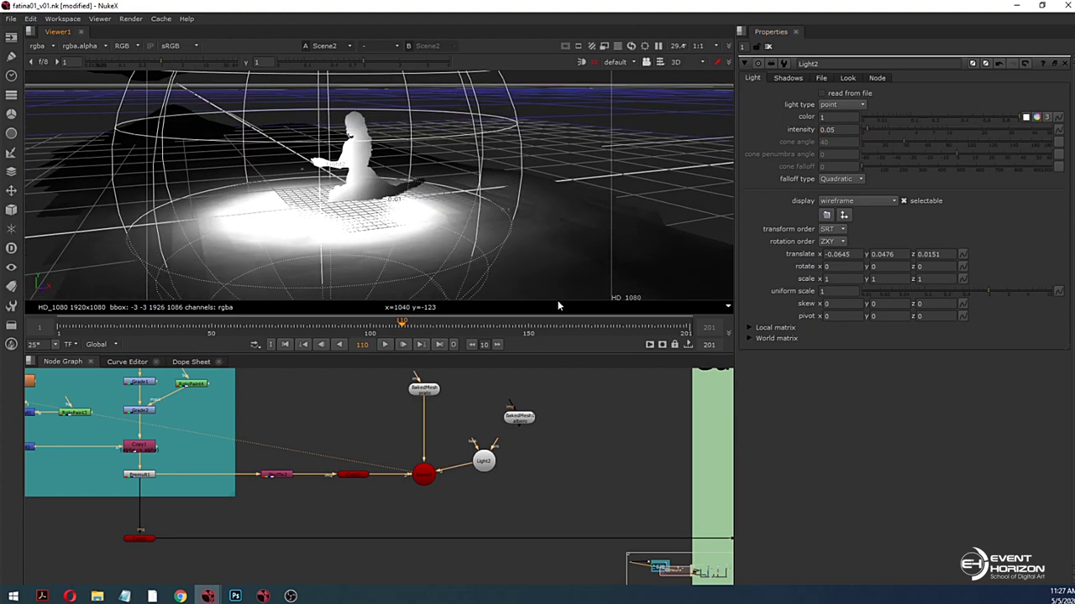
{"action": "left_click", "coordinate": [484, 464]}
{"action": "left_click", "coordinate": [837, 290]}
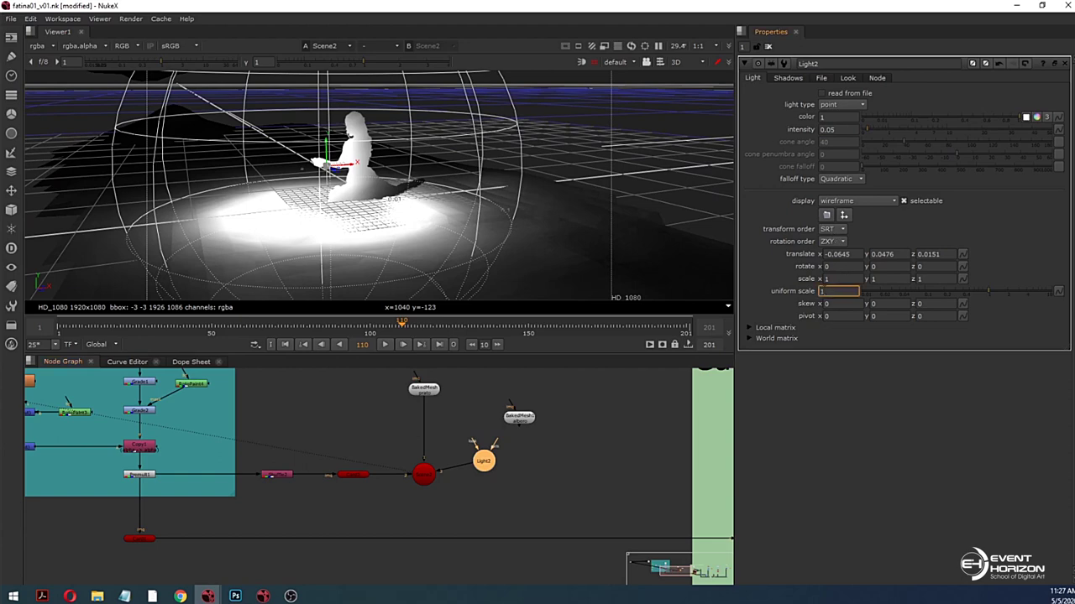
{"action": "type", "text": "0.1"}
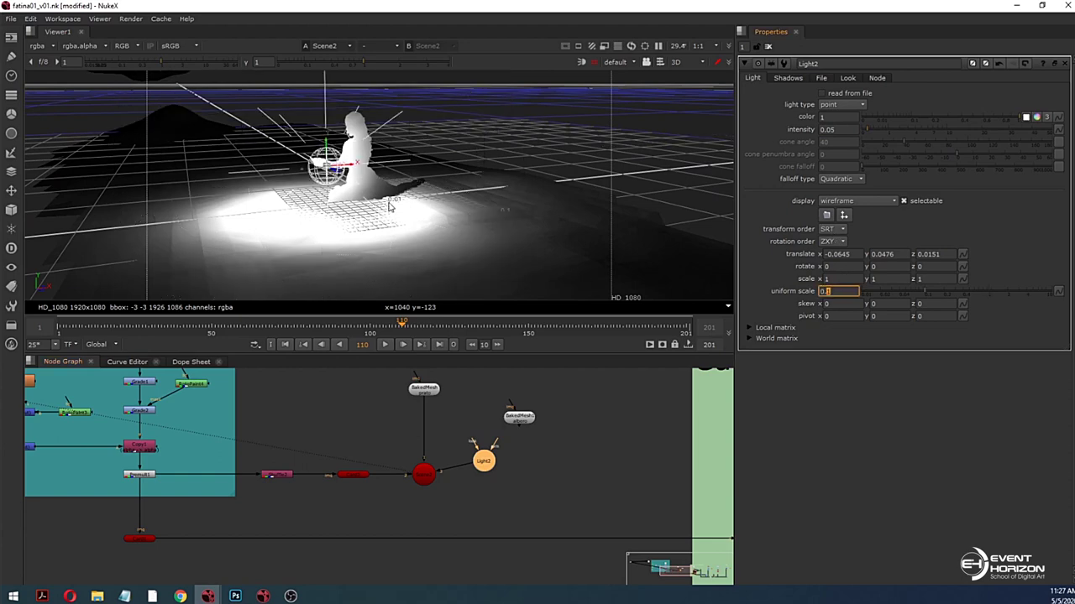
Step: Move Light2 to the fairy's hands, at about x -0.071, y 0.0639, z 0.025
{"action": "left_click_drag", "start_coordinate": [328, 198], "coordinate": [377, 255], "text": "ctrl"}
{"action": "left_click_drag", "start_coordinate": [380, 216], "coordinate": [435, 255]}
{"action": "scroll", "coordinate": [397, 254], "scroll_direction": "up", "scroll_amount": 3}
{"action": "middle_click_drag", "start_coordinate": [435, 255], "coordinate": [303, 189], "text": "alt"}
{"action": "left_click_drag", "start_coordinate": [267, 173], "coordinate": [257, 173]}
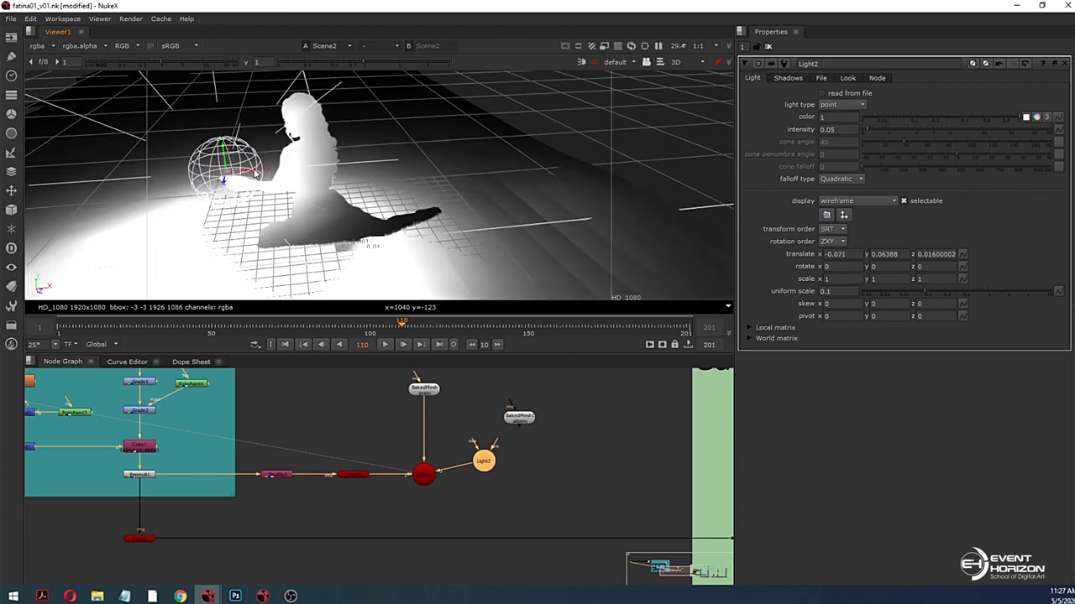
{"action": "left_click_drag", "start_coordinate": [274, 219], "coordinate": [308, 217], "text": "ctrl"}
{"action": "scroll", "coordinate": [353, 225], "scroll_direction": "down", "scroll_amount": 5}
{"action": "middle_click_drag", "start_coordinate": [352, 225], "coordinate": [375, 225], "text": "alt"}
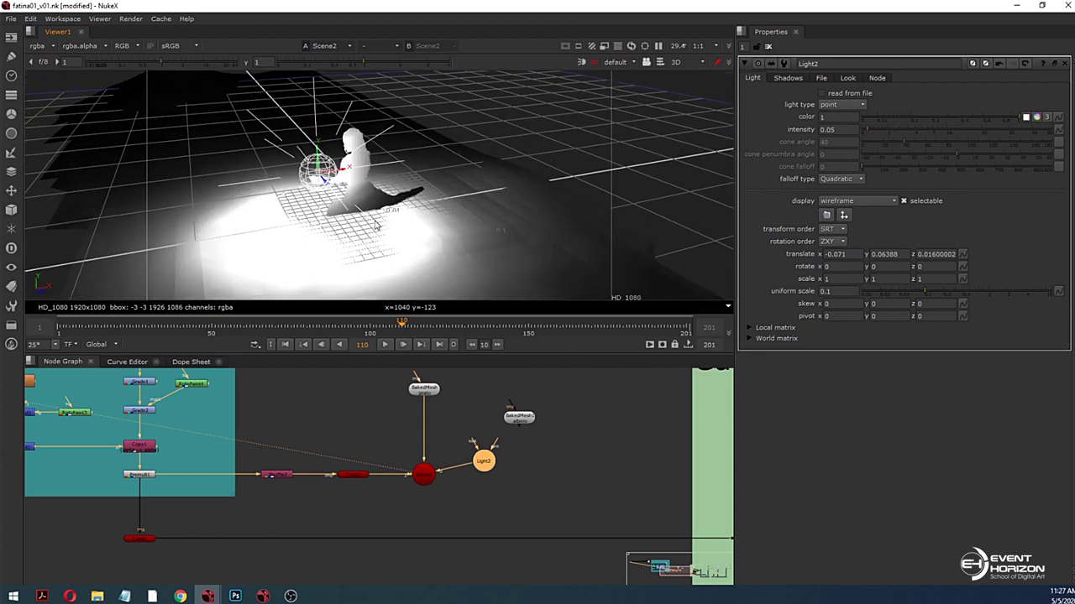
{"action": "left_click_drag", "start_coordinate": [325, 186], "coordinate": [337, 200]}
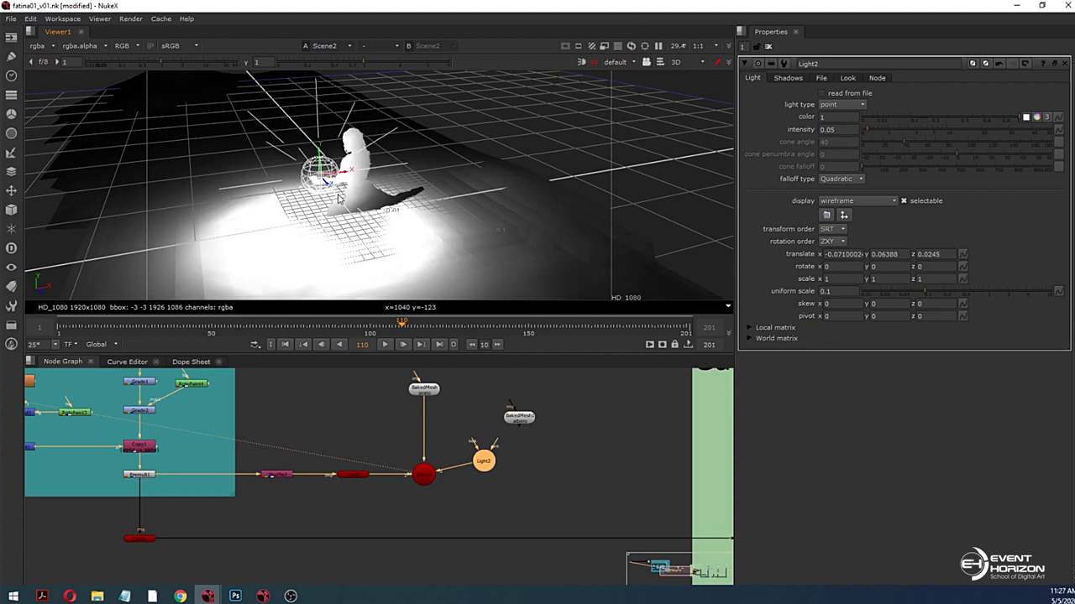
Step: Add a ScanlineRender node fed by Scene2
{"action": "left_click_drag", "start_coordinate": [370, 246], "coordinate": [449, 265], "text": "ctrl"}
{"action": "scroll", "coordinate": [396, 232], "scroll_direction": "down", "scroll_amount": 5}
{"action": "left_click", "coordinate": [423, 477]}
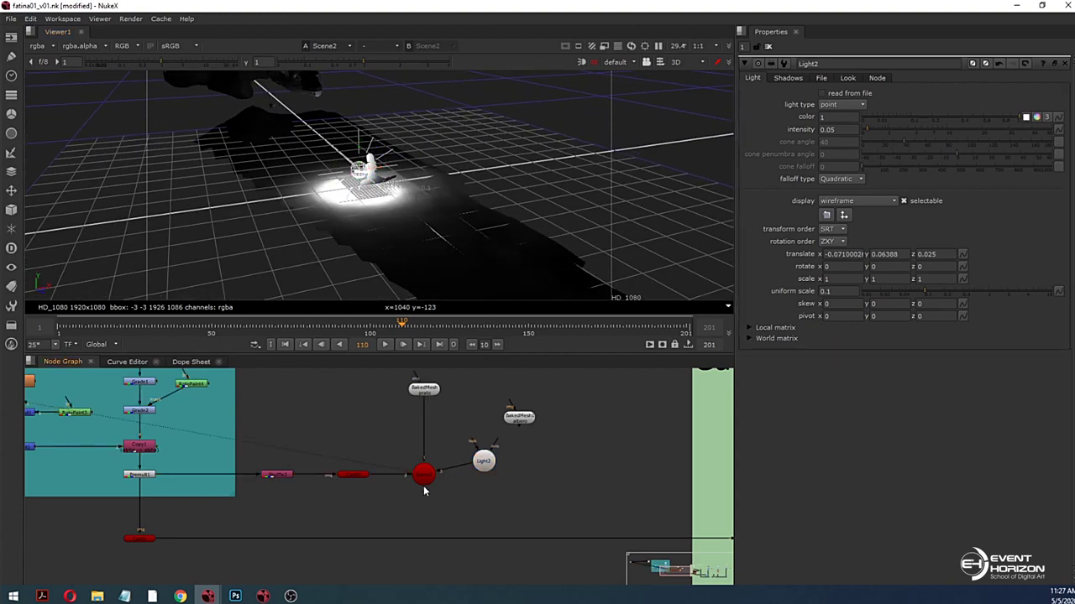
{"action": "key", "text": "Tab"}
{"action": "type", "text": "sca"}
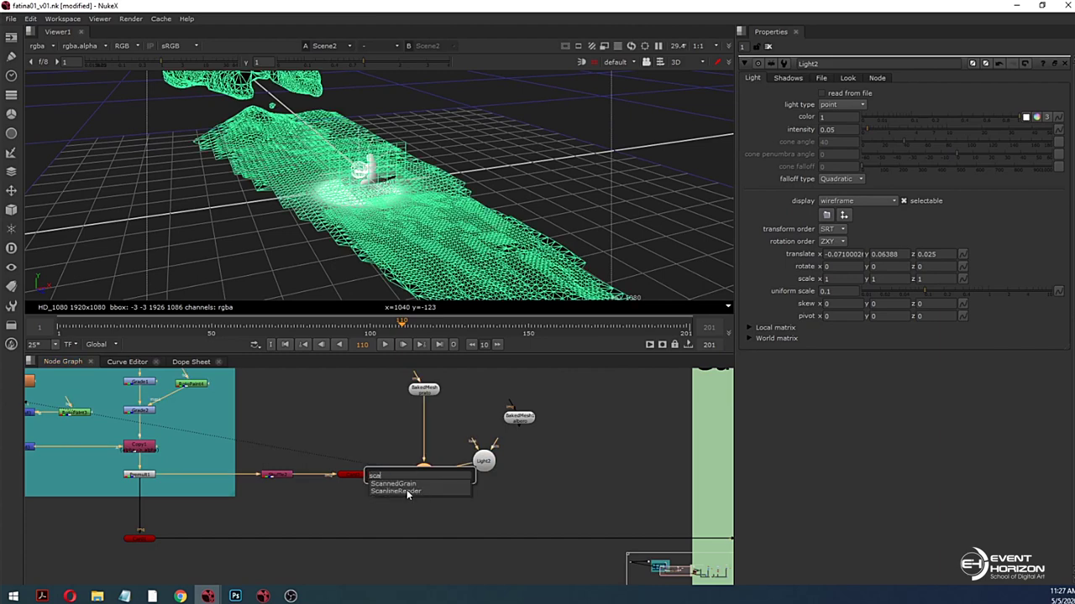
{"action": "left_click", "coordinate": [407, 492]}
Step: Connect the new ScanlineRender's cam input to the tracked camera in the green backdrop, routing the wire through two elbow dots
{"action": "left_click_drag", "start_coordinate": [461, 476], "coordinate": [545, 461]}
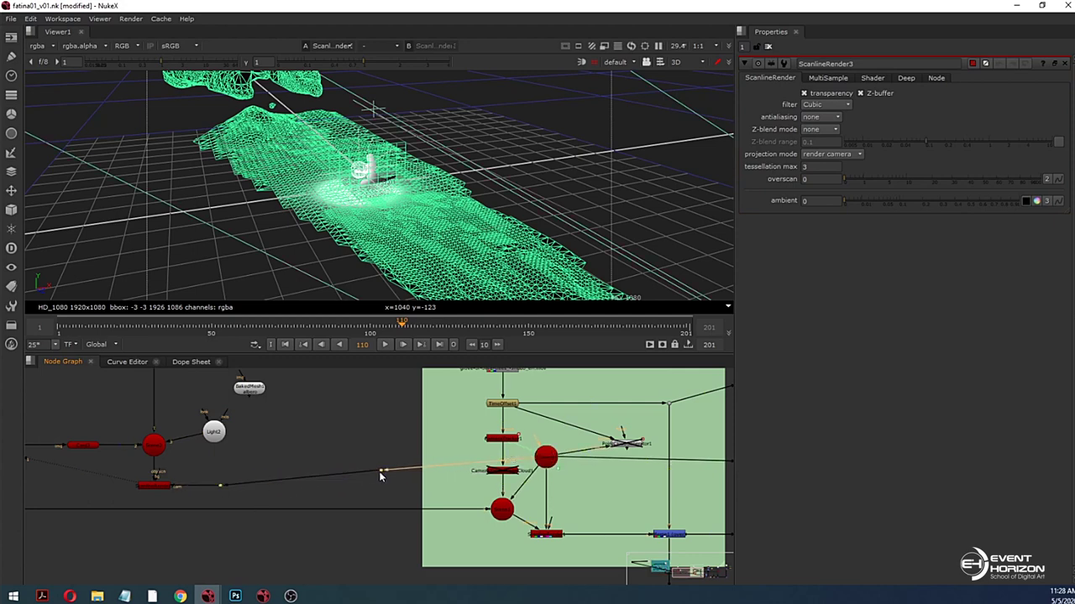
{"action": "left_click_drag", "start_coordinate": [357, 472], "coordinate": [222, 462]}
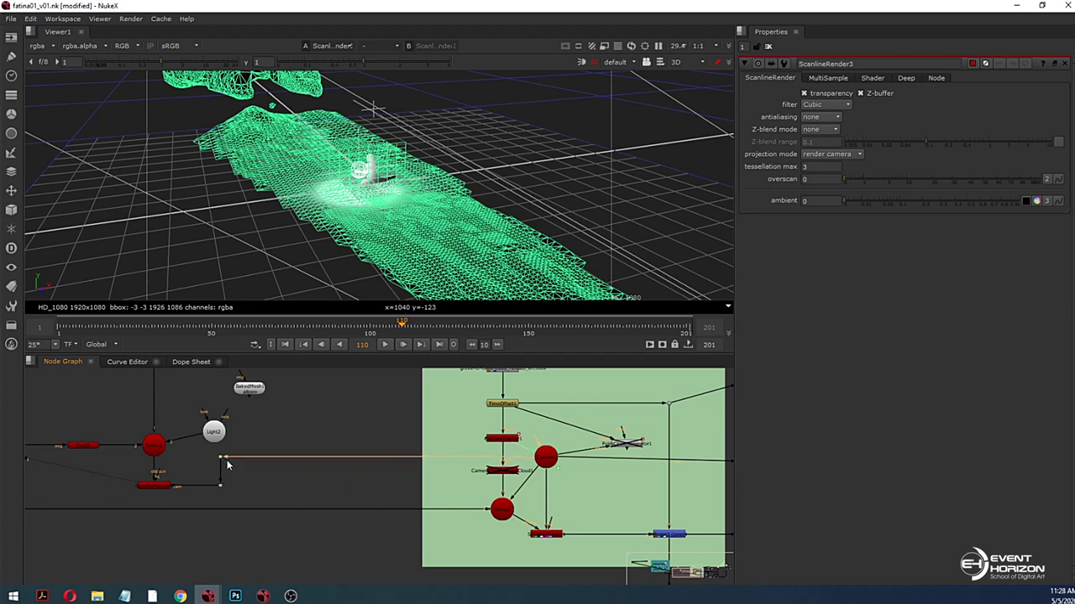
{"action": "middle_click_drag", "start_coordinate": [223, 465], "coordinate": [331, 463]}
Step: View the new ScanlineRender's 2D output and check how the fairy silhouette is rendered
{"action": "left_click", "coordinate": [254, 486]}
{"action": "key", "text": "Tab"}
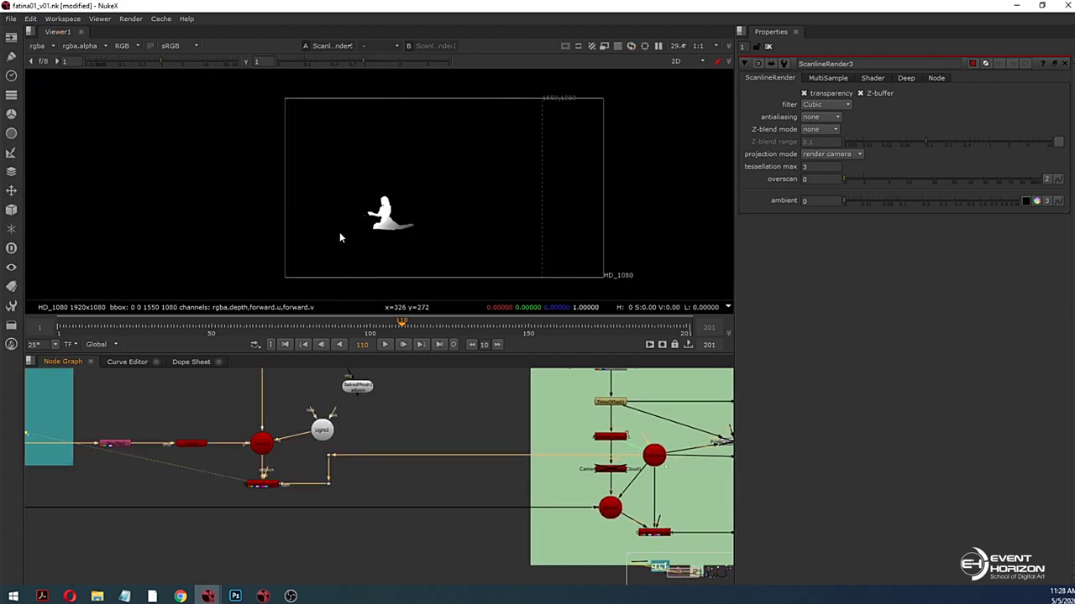
{"action": "scroll", "coordinate": [372, 228], "scroll_direction": "up", "scroll_amount": 4}
{"action": "scroll", "coordinate": [389, 412], "scroll_direction": "down", "scroll_amount": 2}
{"action": "middle_click_drag", "start_coordinate": [345, 427], "coordinate": [378, 451]}
{"action": "scroll", "coordinate": [379, 451], "scroll_direction": "up", "scroll_amount": 3}
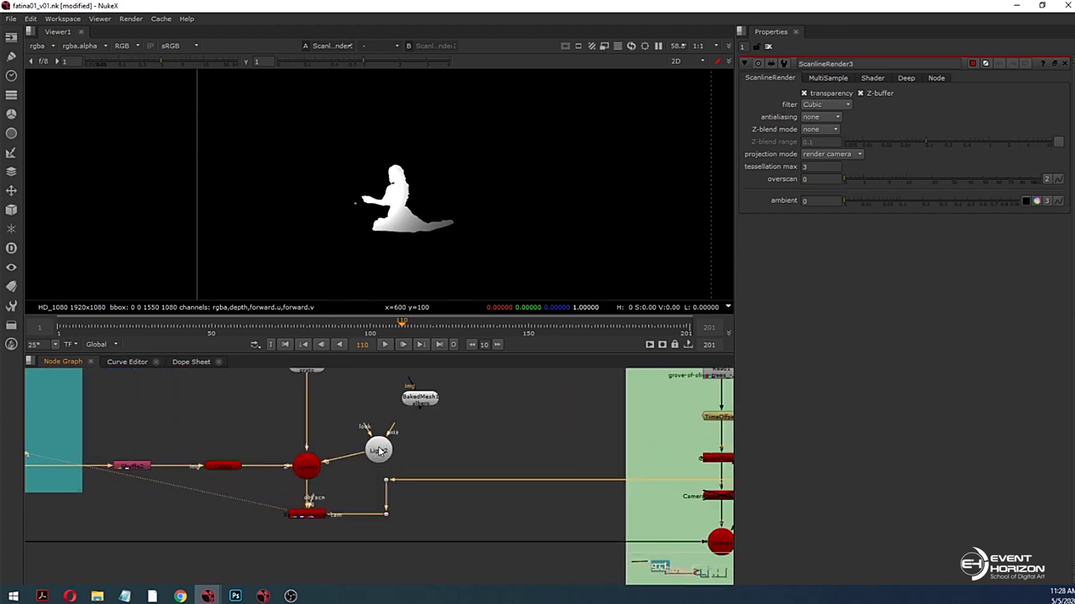
Step: Try moving Light2 along X to about -0.024 while watching the rendered fairy, and undo the move
{"action": "double_click", "coordinate": [379, 451]}
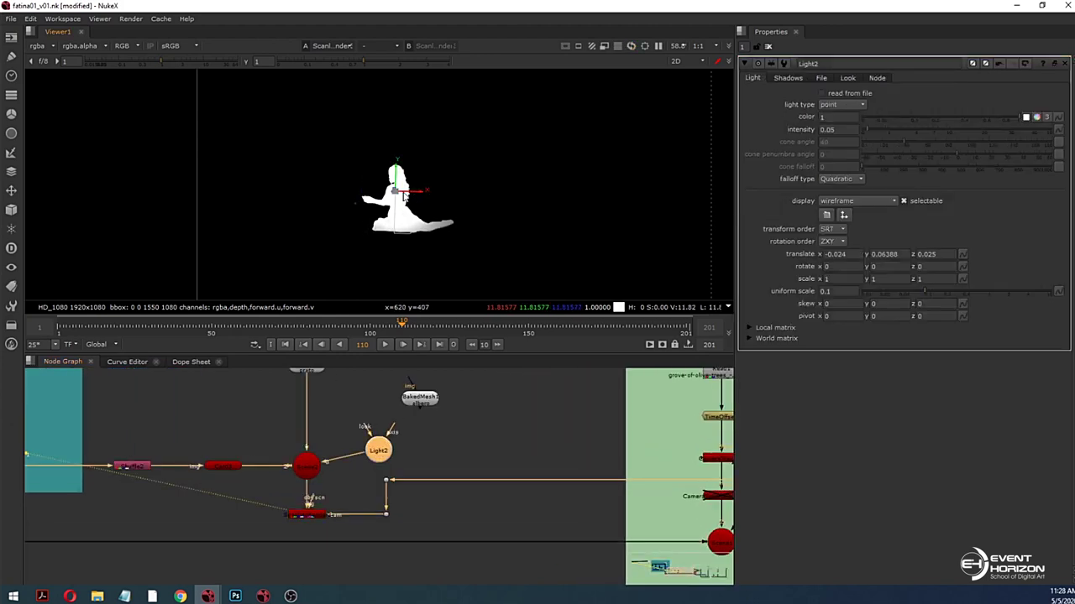
{"action": "left_click_drag", "start_coordinate": [403, 193], "coordinate": [368, 196]}
{"action": "key", "text": "ctrl+z"}
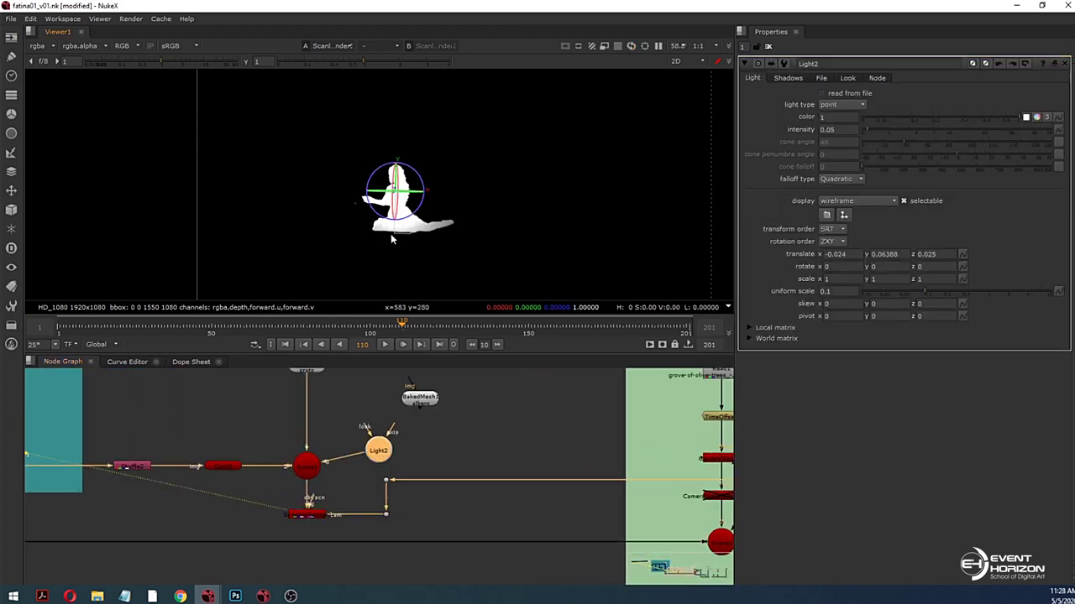
{"action": "key", "text": "ctrl+y"}
{"action": "left_click", "coordinate": [460, 423]}
Step: View Scene2 in 3D and check the light on the ground mesh
{"action": "left_click", "coordinate": [310, 471]}
{"action": "key", "text": "1"}
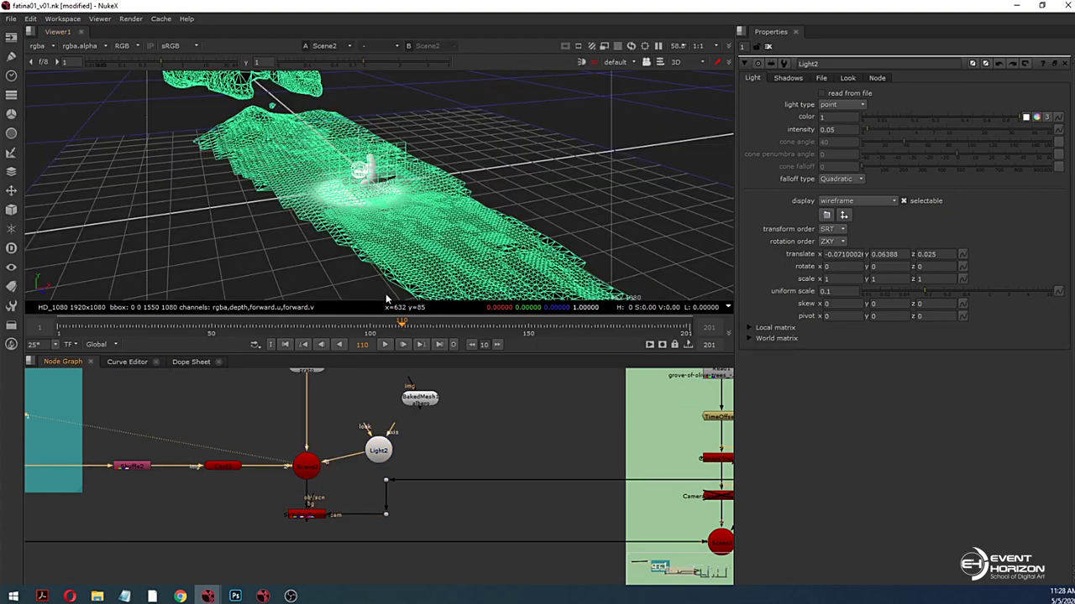
{"action": "scroll", "coordinate": [375, 225], "scroll_direction": "up", "scroll_amount": 3}
{"action": "left_click", "coordinate": [531, 172]}
{"action": "left_click_drag", "start_coordinate": [370, 240], "coordinate": [523, 171], "text": "ctrl"}
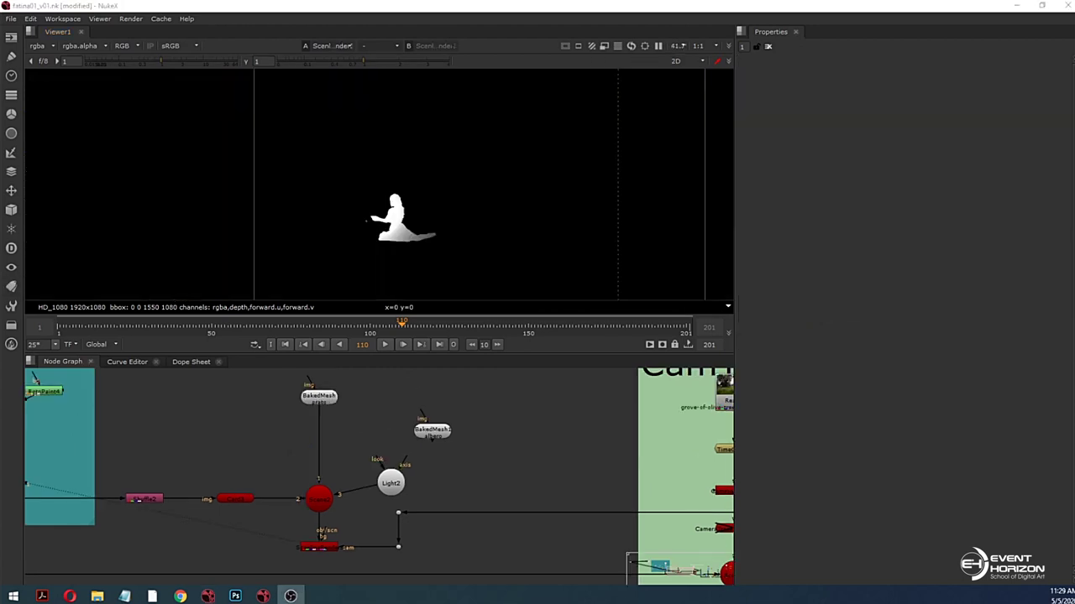
Step: Reposition the Light2 node closer above Scene2 in the node graph and open the new ScanlineRender's settings
{"action": "left_click", "coordinate": [101, 499]}
{"action": "middle_click_drag", "start_coordinate": [463, 488], "coordinate": [458, 468]}
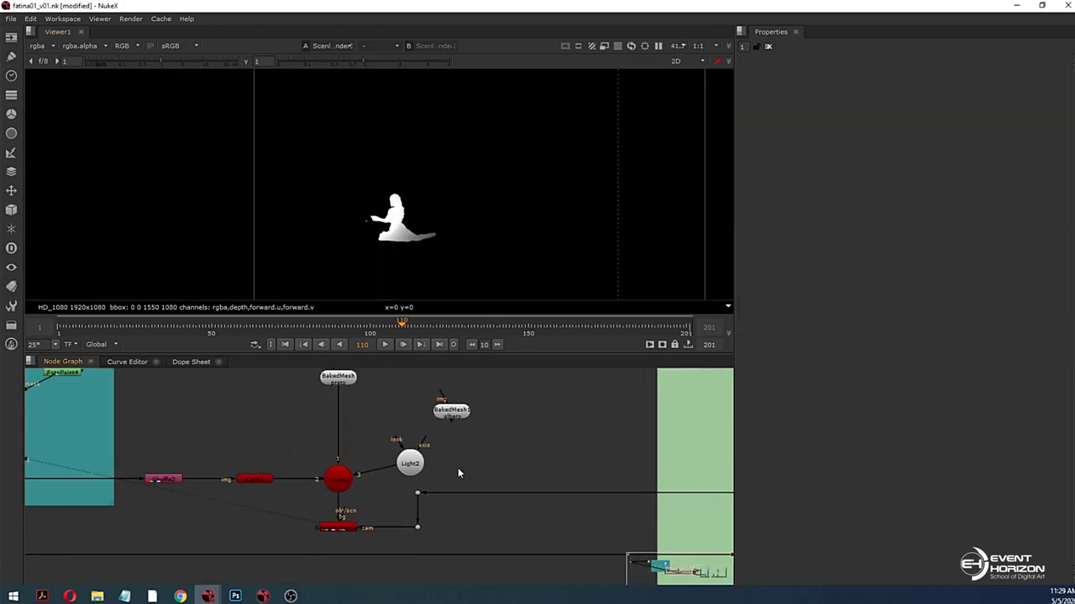
{"action": "left_click_drag", "start_coordinate": [413, 472], "coordinate": [402, 445]}
{"action": "double_click", "coordinate": [348, 527]}
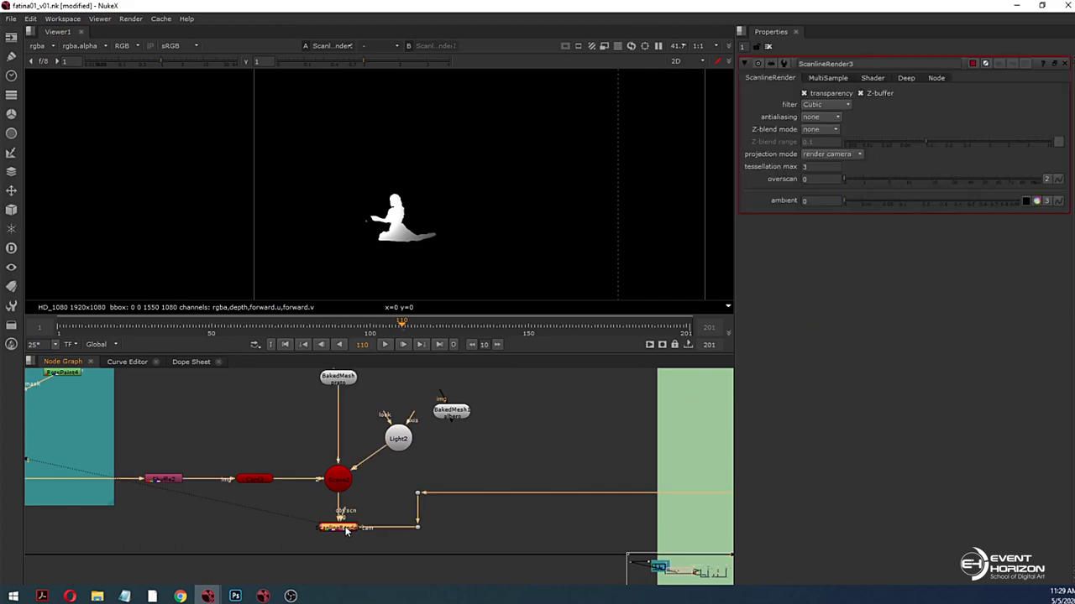
{"action": "scroll", "coordinate": [394, 283], "scroll_direction": "up", "scroll_amount": 3}
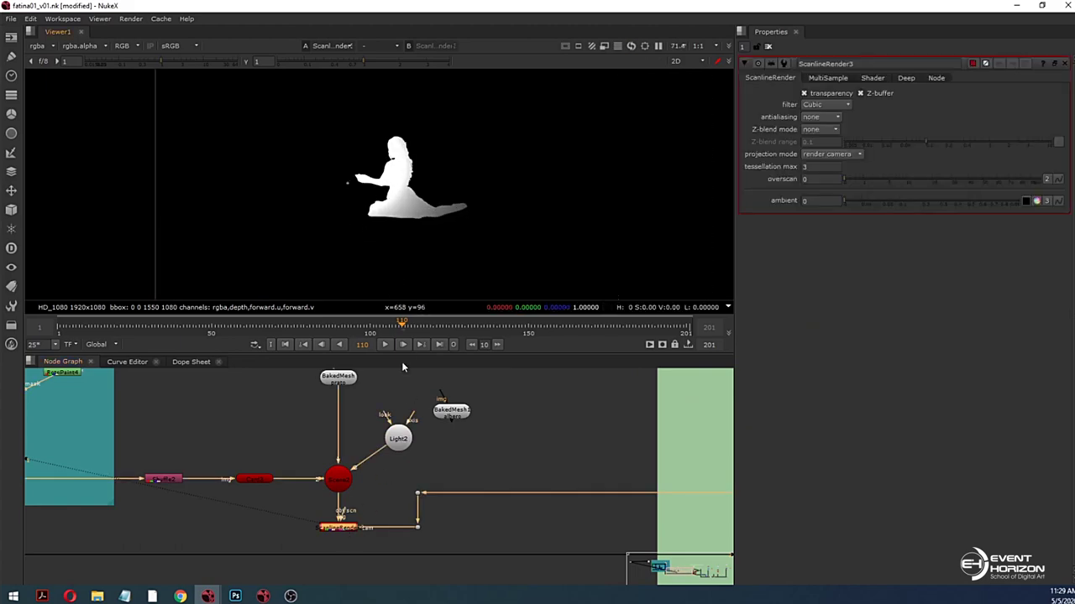
Step: Compare Scene2's 3D lighting on the ground and tree meshes with the ScanlineRender output
{"action": "left_click", "coordinate": [342, 472]}
{"action": "key", "text": "1"}
{"action": "scroll", "coordinate": [346, 192], "scroll_direction": "down", "scroll_amount": 2}
{"action": "left_click", "coordinate": [462, 132]}
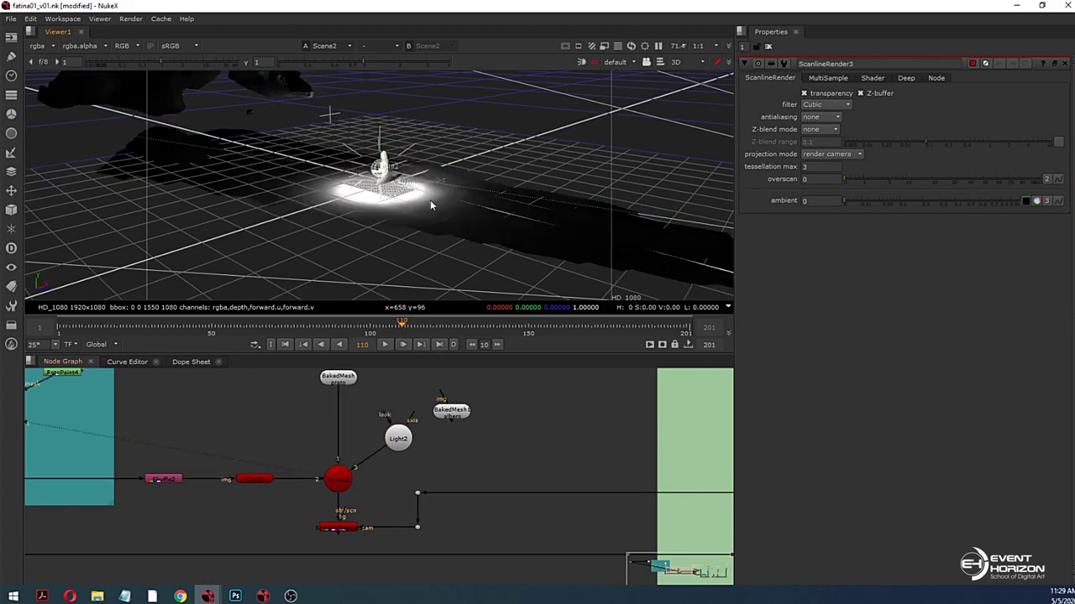
{"action": "middle_click_drag", "start_coordinate": [427, 222], "coordinate": [428, 240]}
{"action": "left_click", "coordinate": [437, 220]}
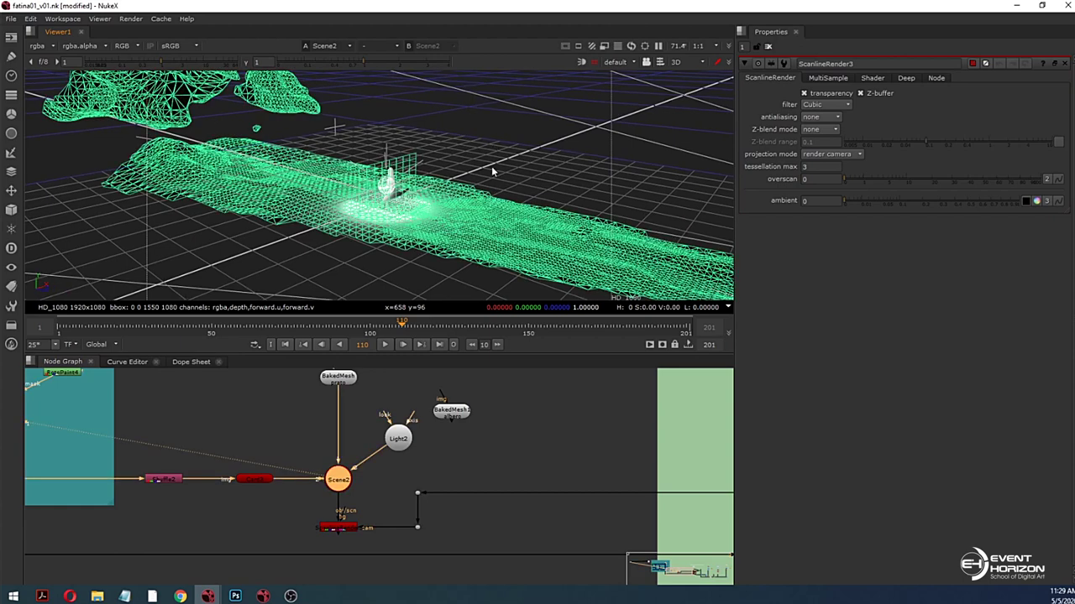
{"action": "left_click_drag", "start_coordinate": [469, 218], "coordinate": [482, 179], "text": "ctrl"}
{"action": "left_click", "coordinate": [396, 392]}
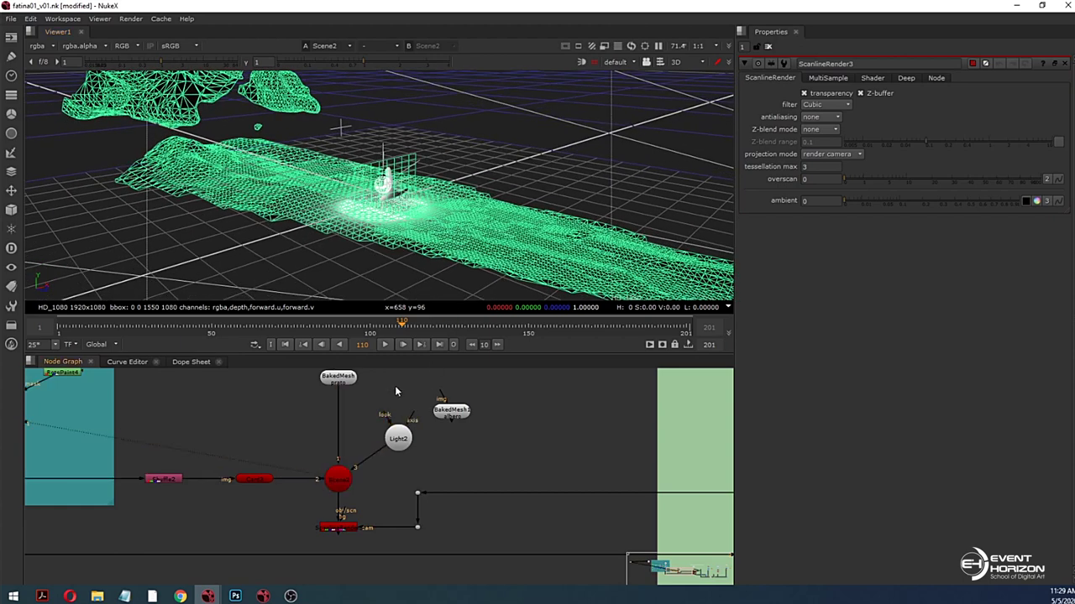
Step: Add a BasicMaterial shader and connect it to the img input of the baked mesh labelled prato
{"action": "middle_click_drag", "start_coordinate": [395, 386], "coordinate": [399, 405]}
{"action": "left_click", "coordinate": [349, 417]}
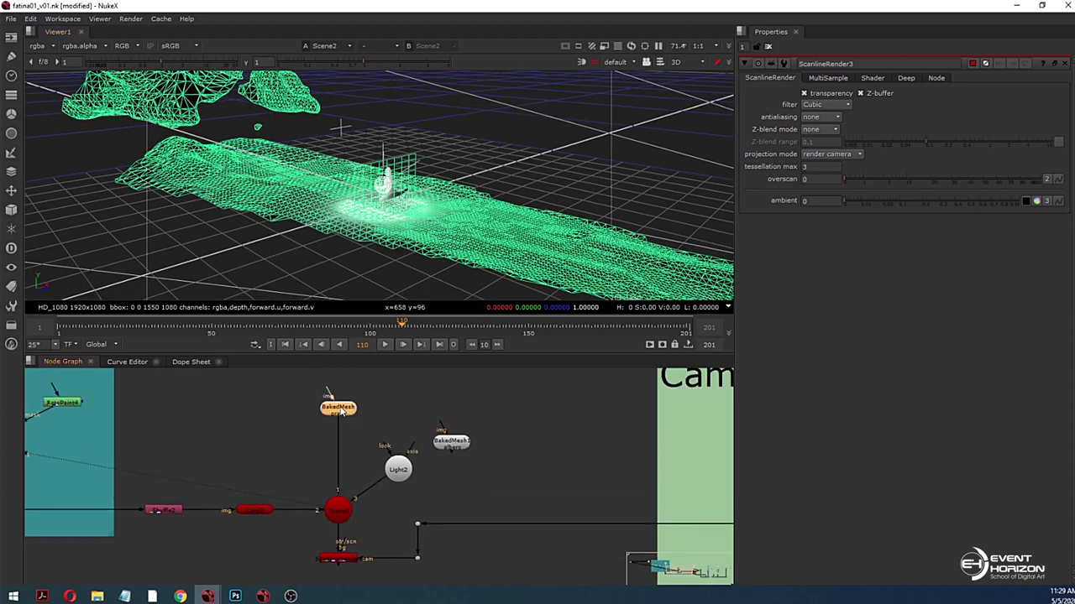
{"action": "right_click", "coordinate": [386, 394]}
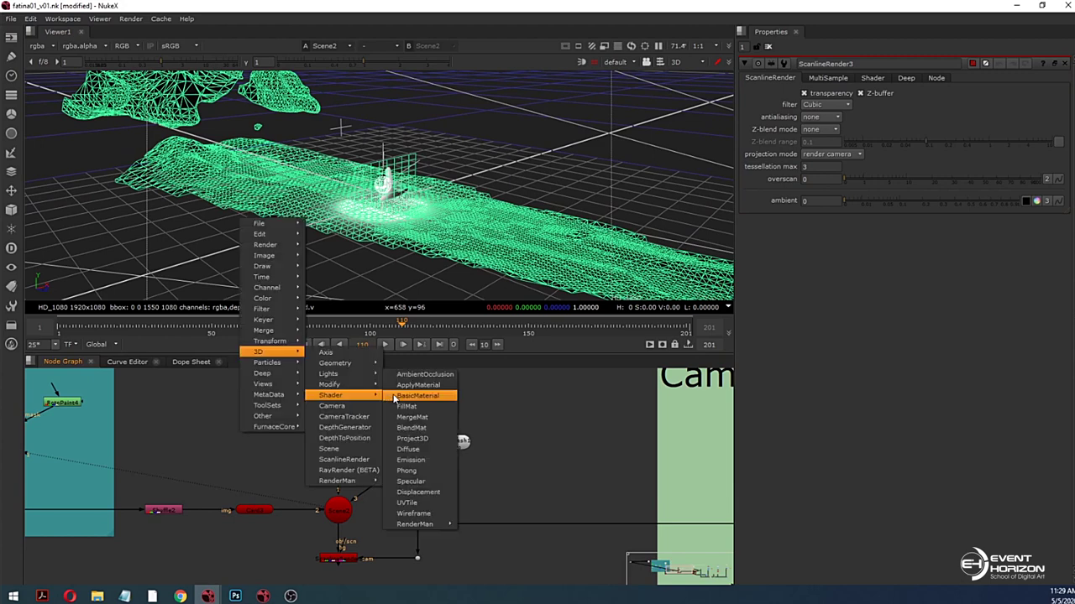
{"action": "left_click", "coordinate": [417, 395]}
{"action": "left_click_drag", "start_coordinate": [365, 399], "coordinate": [350, 401]}
{"action": "middle_click_drag", "start_coordinate": [350, 400], "coordinate": [364, 430]}
{"action": "mouse_move", "coordinate": [366, 423]}
{"action": "left_mouse_down"}
{"action": "mouse_move", "coordinate": [347, 404]}
{"action": "mouse_move", "coordinate": [360, 413]}
{"action": "left_mouse_up"}
{"action": "left_click", "coordinate": [529, 146]}
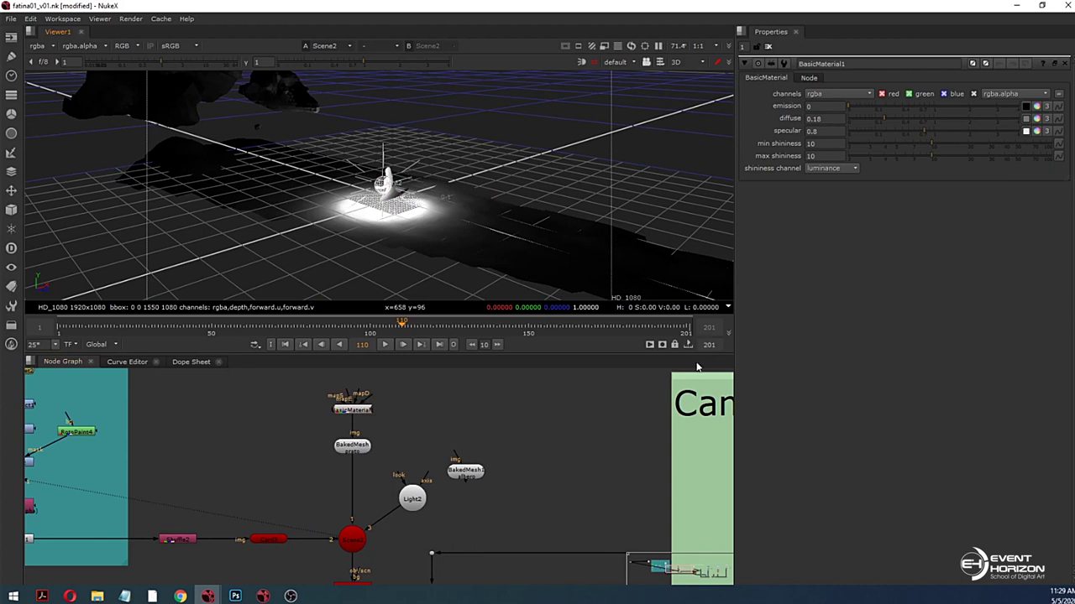
Step: View the ScanlineRender output and examine how the light falls on the tree mesh above the fairy
{"action": "middle_click_drag", "start_coordinate": [533, 475], "coordinate": [523, 426]}
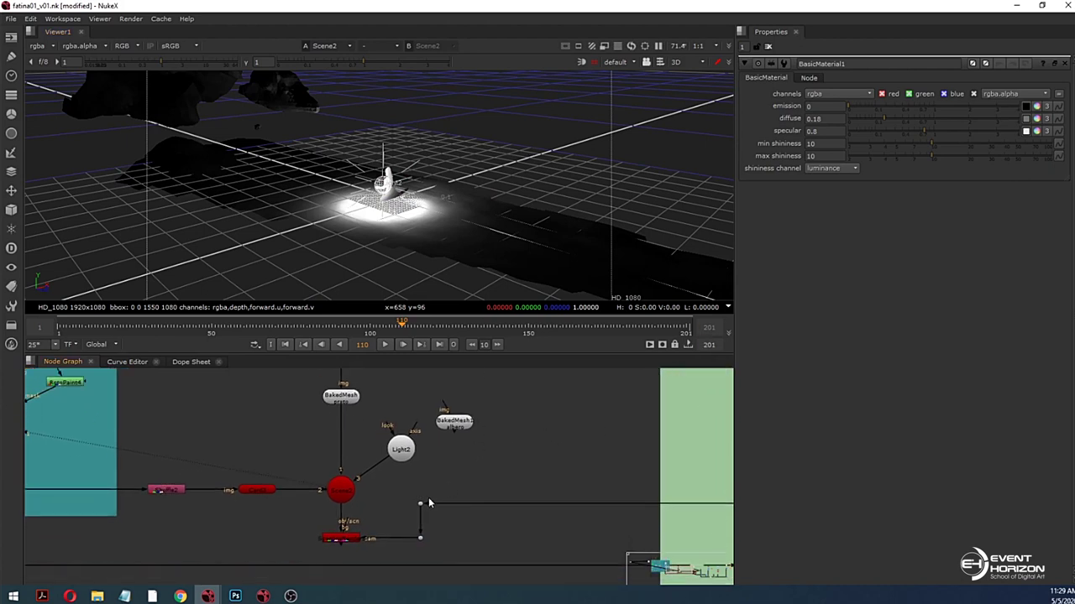
{"action": "left_click", "coordinate": [351, 541]}
{"action": "key", "text": "1"}
{"action": "scroll", "coordinate": [486, 187], "scroll_direction": "down", "scroll_amount": 3}
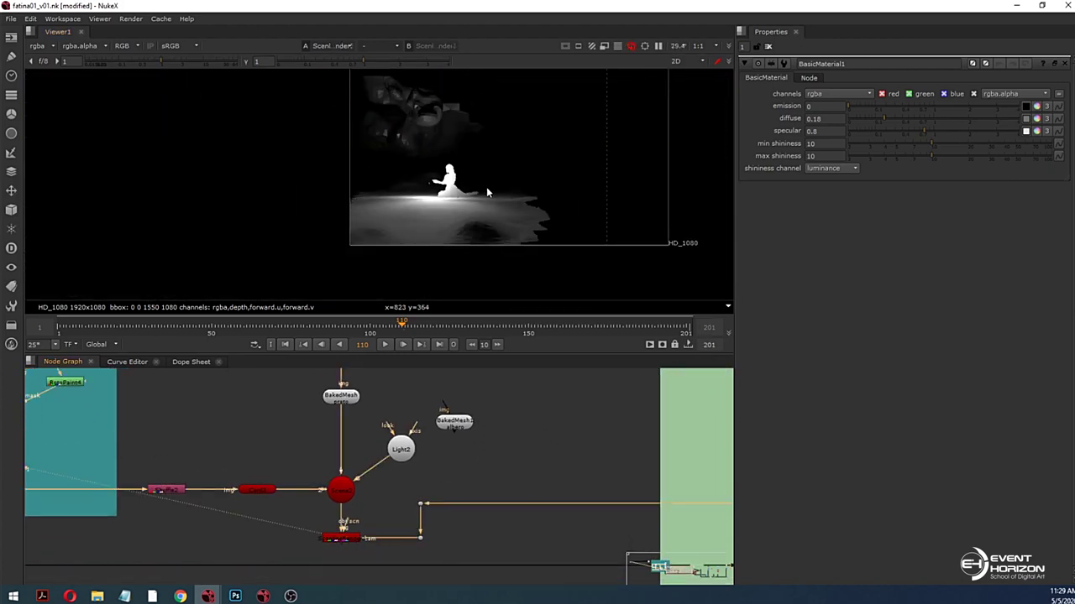
{"action": "scroll", "coordinate": [486, 186], "scroll_direction": "up", "scroll_amount": 4}
{"action": "scroll", "coordinate": [396, 136], "scroll_direction": "up", "scroll_amount": 3}
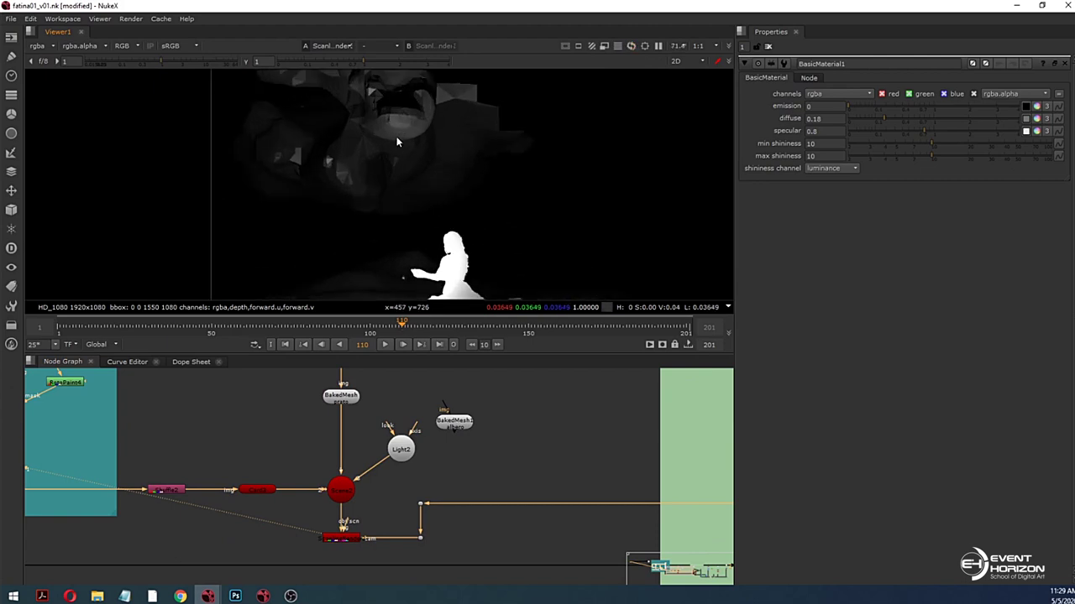
{"action": "scroll", "coordinate": [404, 172], "scroll_direction": "up", "scroll_amount": 3}
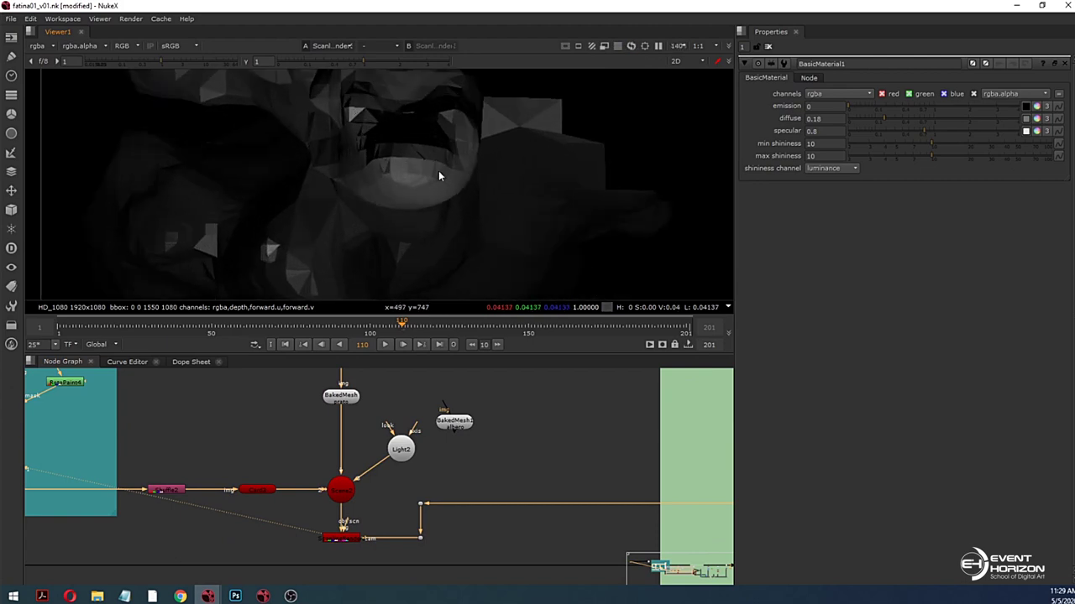
{"action": "scroll", "coordinate": [395, 163], "scroll_direction": "down", "scroll_amount": 3}
{"action": "scroll", "coordinate": [397, 166], "scroll_direction": "down", "scroll_amount": 4}
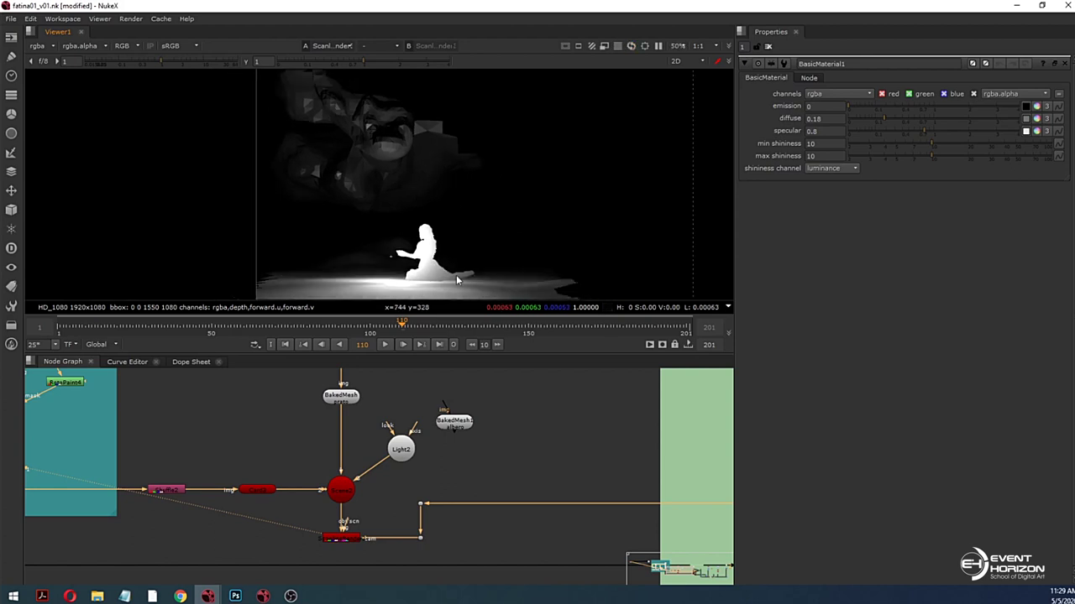
Step: Examine the lit ground around the fairy in the ScanlineRender output
{"action": "left_click", "coordinate": [346, 542]}
{"action": "scroll", "coordinate": [411, 204], "scroll_direction": "down", "scroll_amount": 1}
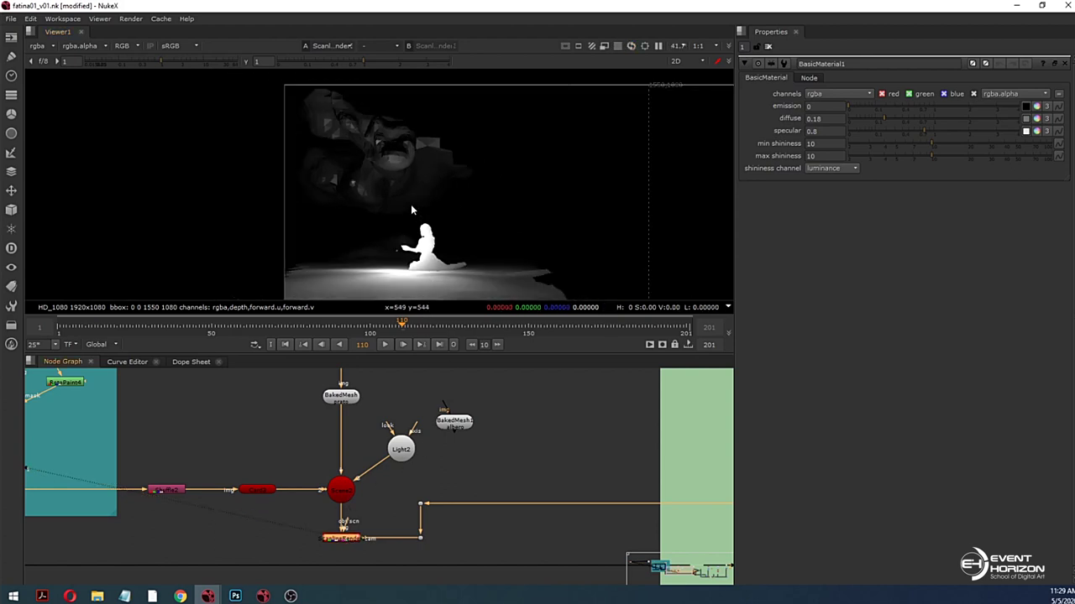
{"action": "scroll", "coordinate": [420, 246], "scroll_direction": "up", "scroll_amount": 2}
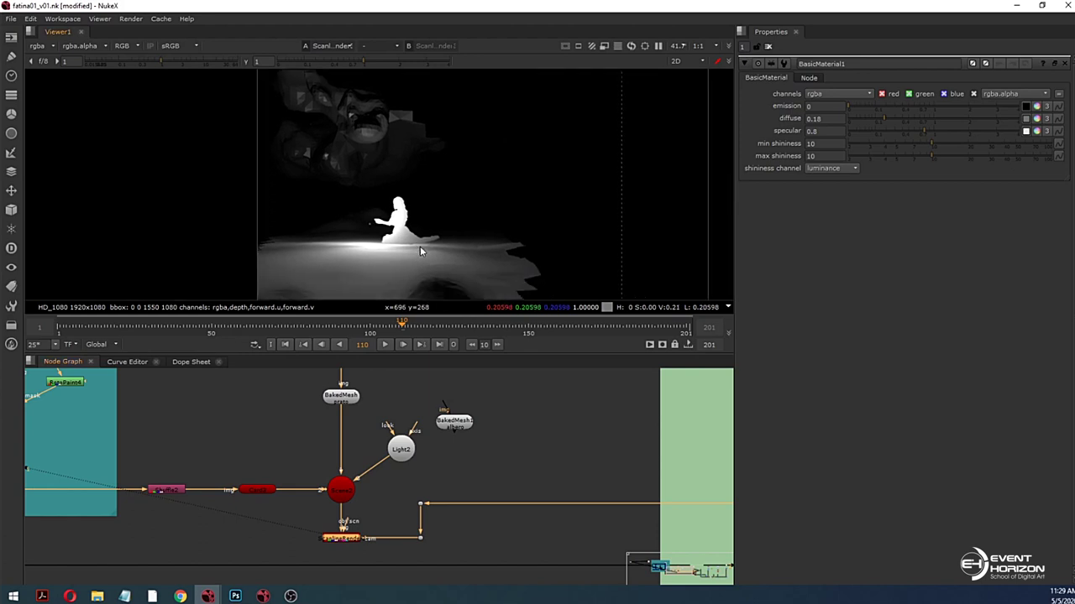
{"action": "left_click_drag", "start_coordinate": [312, 253], "coordinate": [470, 174]}
{"action": "scroll", "coordinate": [458, 209], "scroll_direction": "down", "scroll_amount": 3}
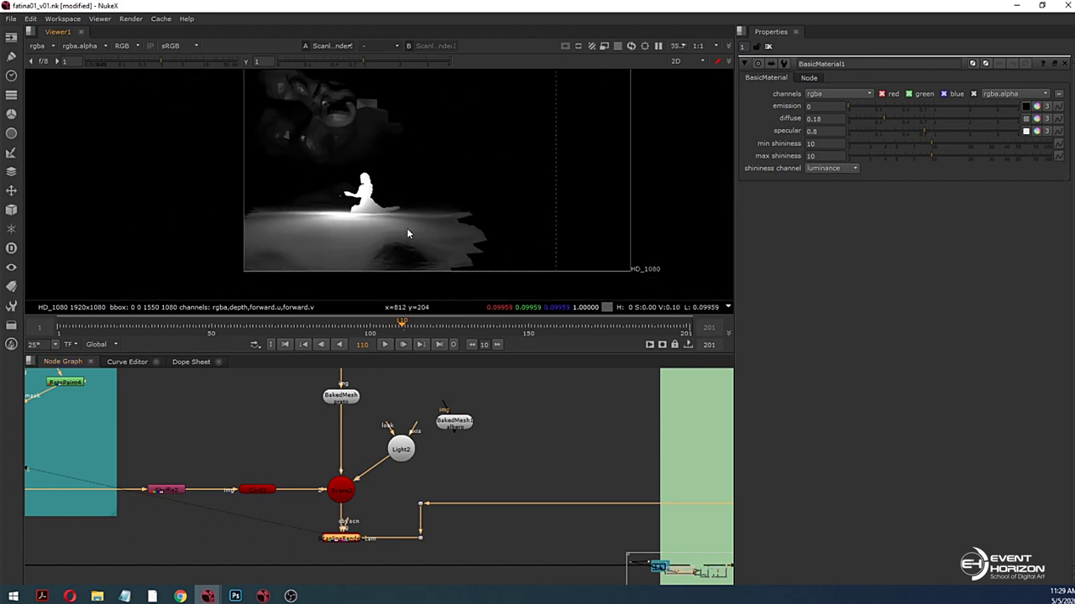
{"action": "left_click", "coordinate": [505, 425]}
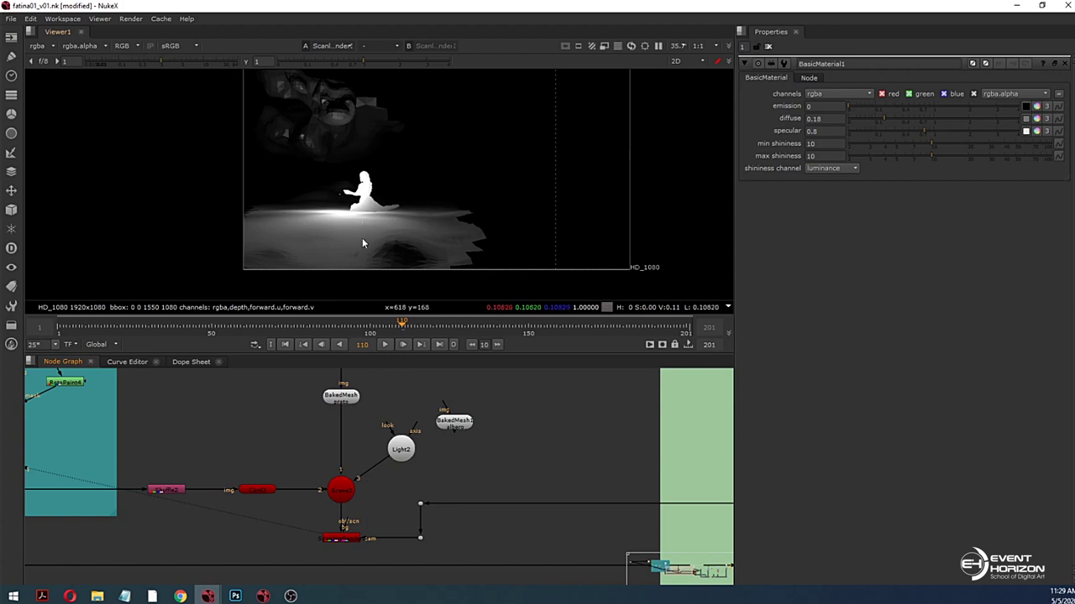
Step: Lower the viewer gamma to 0.5 and check the light's falloff on the ground near the fairy
{"action": "middle_click_drag", "start_coordinate": [386, 70], "coordinate": [388, 89]}
{"action": "left_click_drag", "start_coordinate": [354, 58], "coordinate": [338, 60]}
{"action": "scroll", "coordinate": [372, 241], "scroll_direction": "up", "scroll_amount": 2}
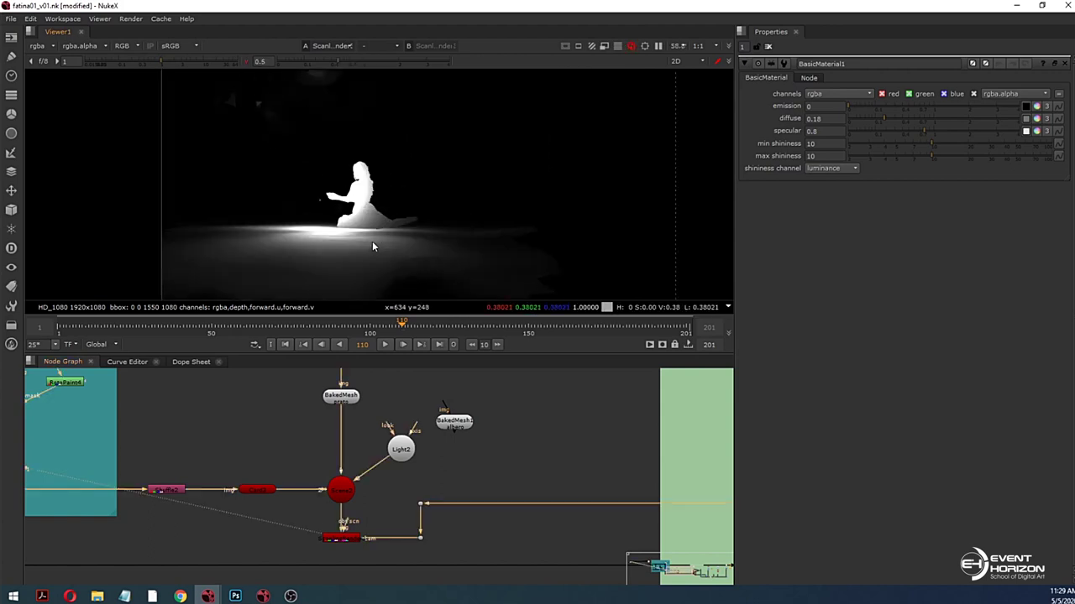
Step: Examine the brightly lit ground beside the fairy and reset the viewer gamma to 1
{"action": "middle_click_drag", "start_coordinate": [371, 241], "coordinate": [366, 236]}
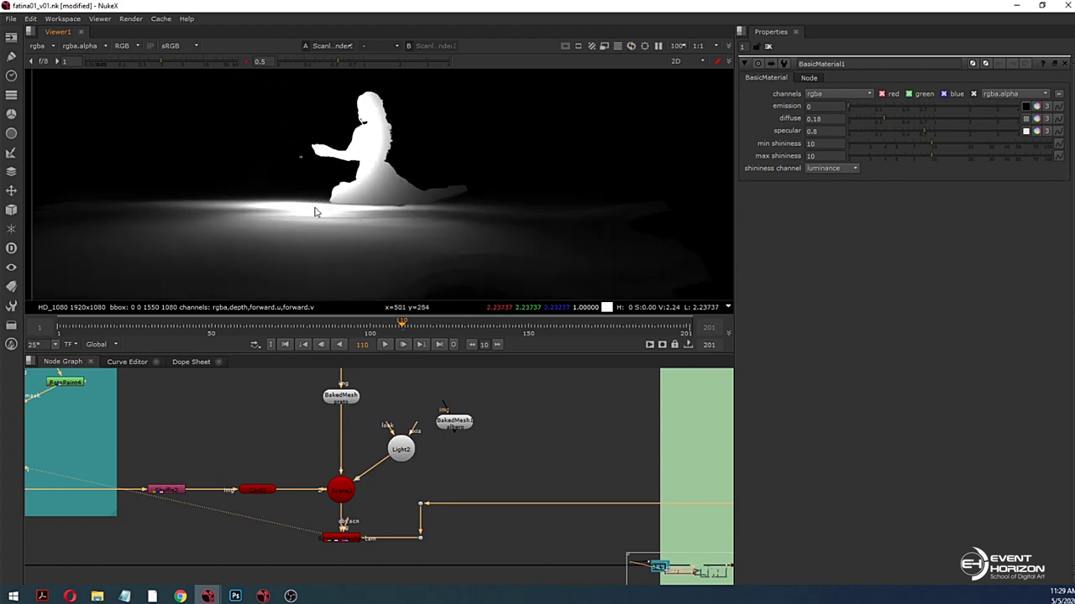
{"action": "scroll", "coordinate": [319, 211], "scroll_direction": "down", "scroll_amount": 1}
{"action": "left_click", "coordinate": [248, 64]}
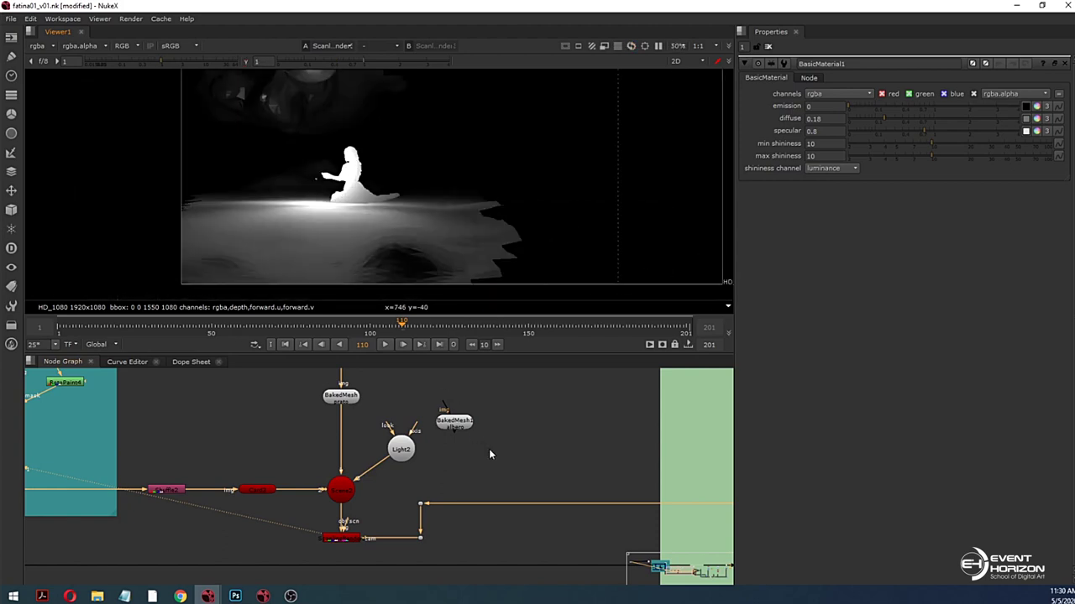
Step: View the Premult2 output of the night-graded branch in the viewer
{"action": "scroll", "coordinate": [491, 449], "scroll_direction": "down", "scroll_amount": 2}
{"action": "mouse_move", "coordinate": [493, 450]}
{"action": "middle_mouse_down"}
{"action": "mouse_move", "coordinate": [391, 446]}
{"action": "mouse_move", "coordinate": [432, 429]}
{"action": "middle_mouse_up"}
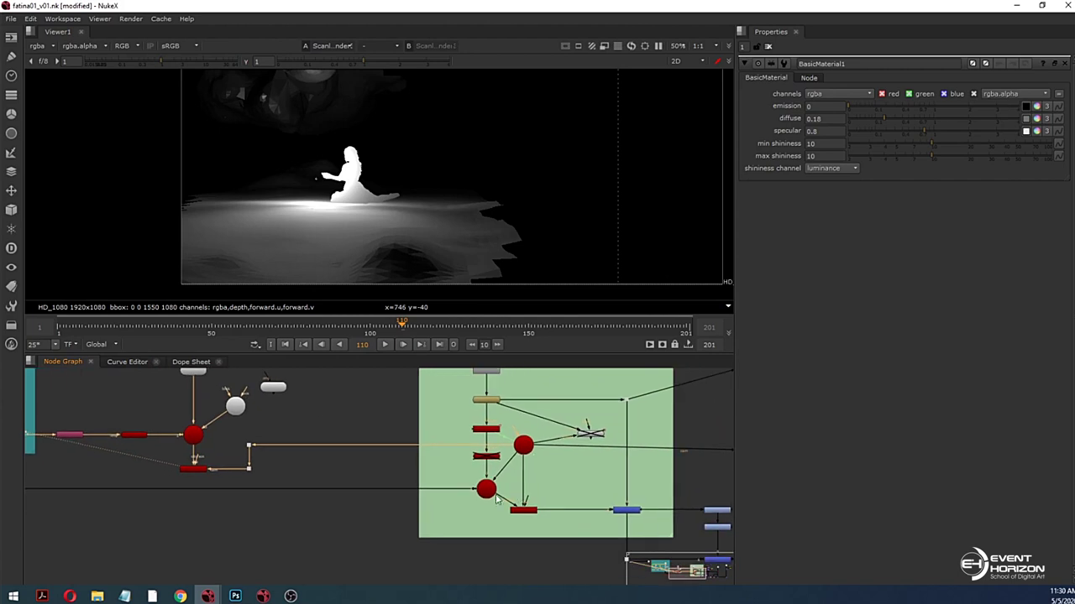
{"action": "left_click", "coordinate": [514, 511]}
{"action": "middle_click_drag", "start_coordinate": [582, 513], "coordinate": [466, 498]}
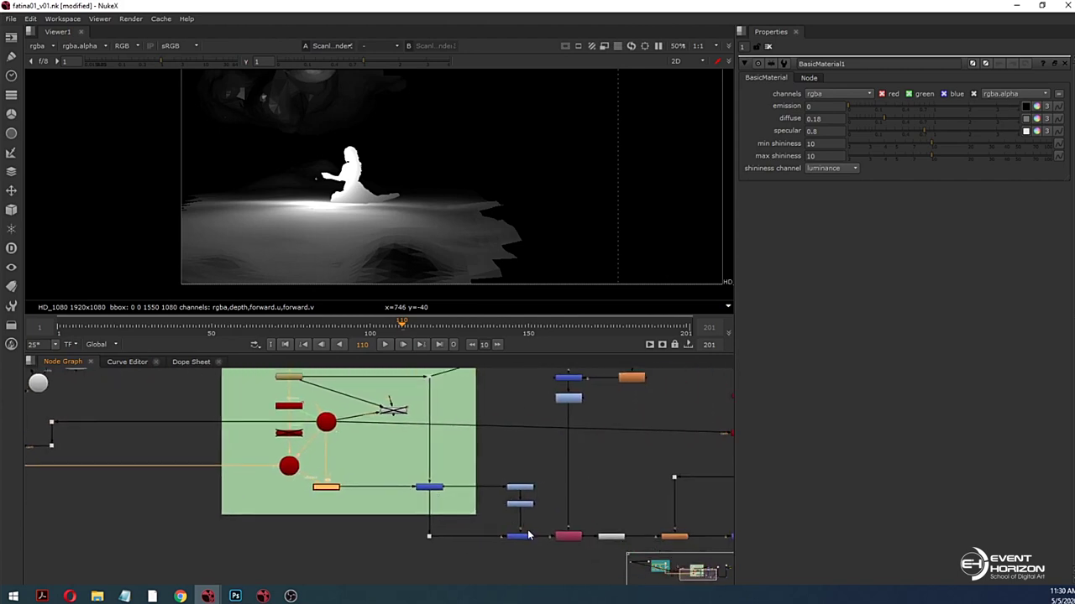
{"action": "left_click", "coordinate": [578, 536]}
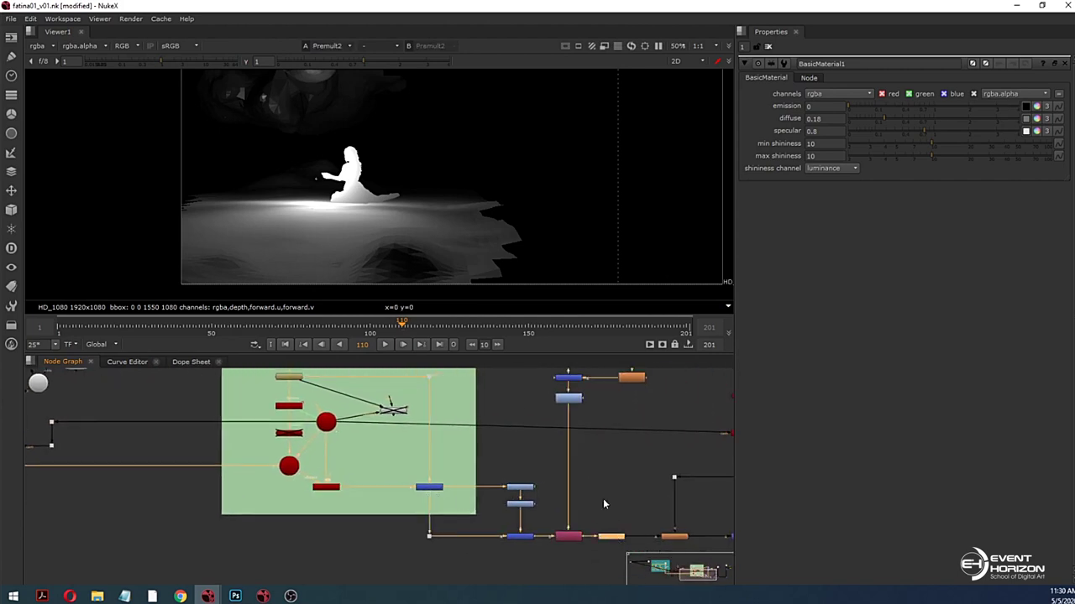
{"action": "key", "text": "1"}
Step: Examine the night-graded fairy and ground up close, briefly changing the viewer gamma and restoring it to 1
{"action": "scroll", "coordinate": [410, 229], "scroll_direction": "down", "scroll_amount": 3}
{"action": "scroll", "coordinate": [366, 213], "scroll_direction": "up", "scroll_amount": 3}
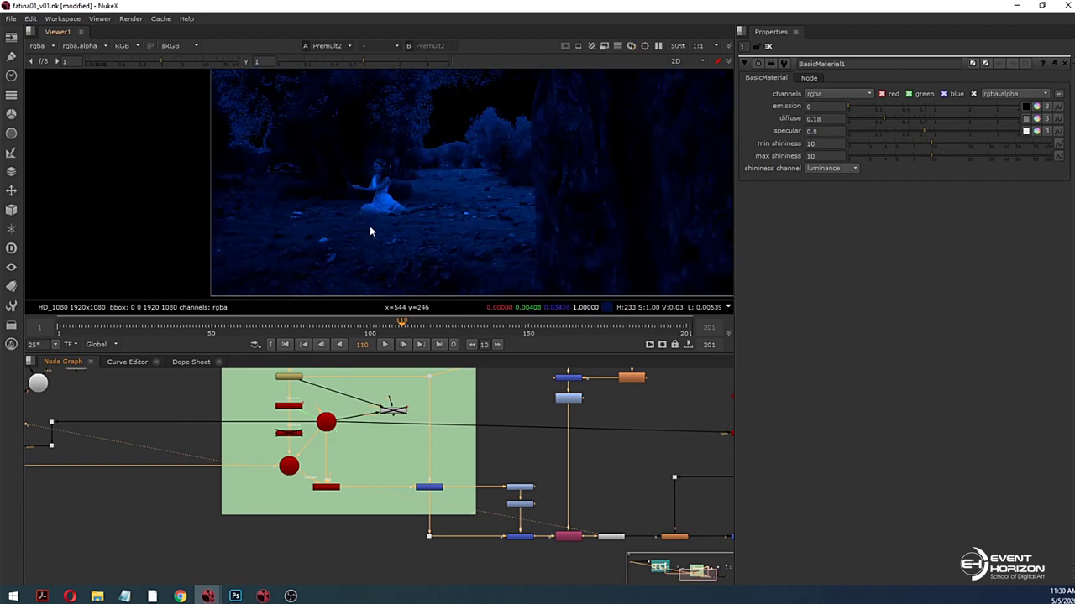
{"action": "scroll", "coordinate": [349, 401], "scroll_direction": "down", "scroll_amount": 2}
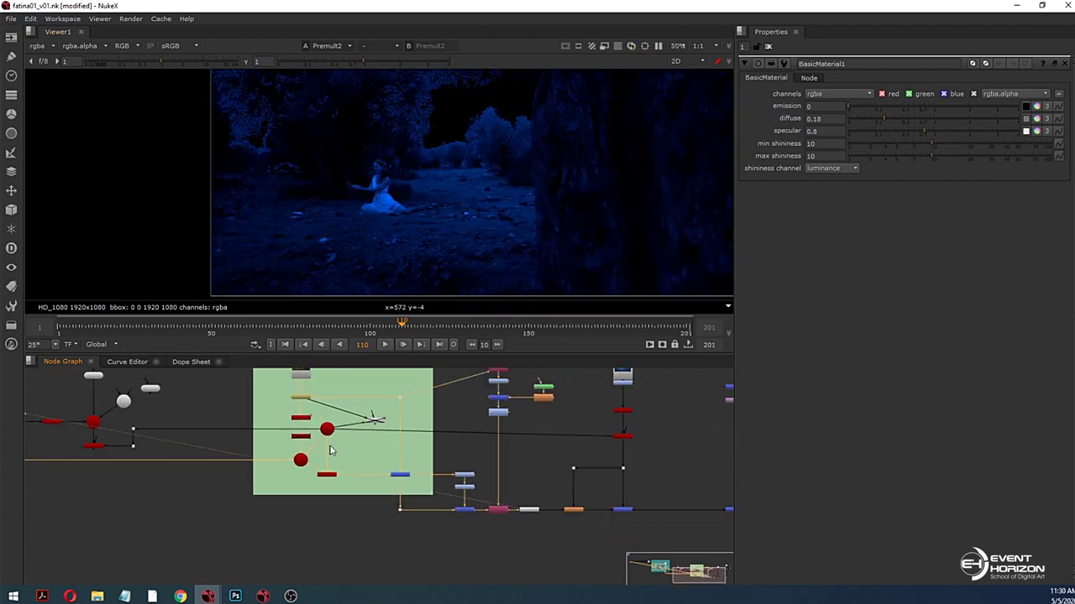
{"action": "scroll", "coordinate": [386, 227], "scroll_direction": "up", "scroll_amount": 4}
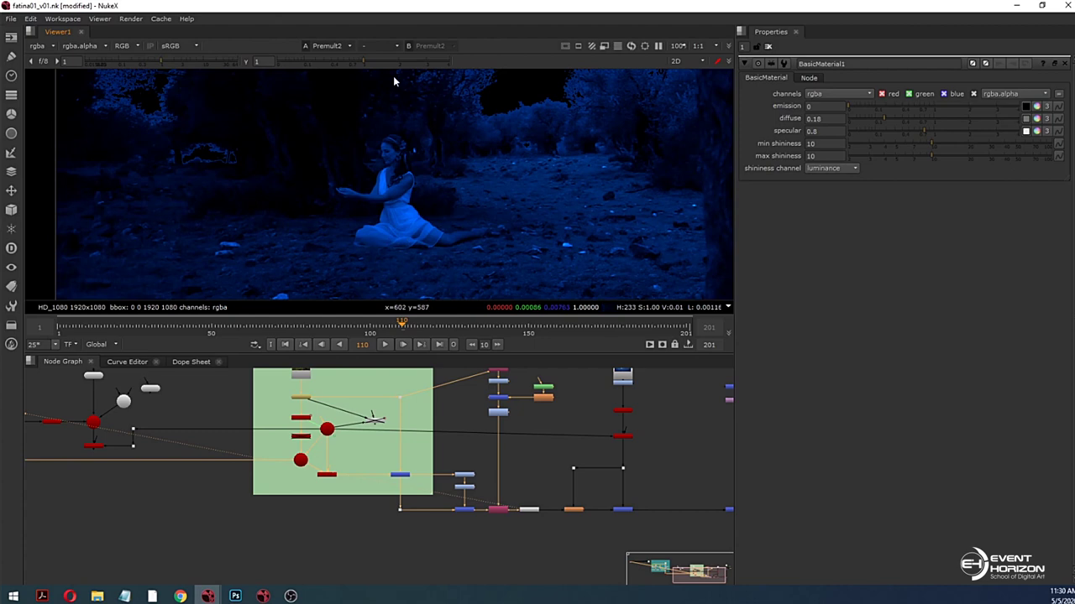
{"action": "left_click_drag", "start_coordinate": [366, 64], "coordinate": [393, 63]}
{"action": "left_click", "coordinate": [246, 63]}
{"action": "scroll", "coordinate": [328, 433], "scroll_direction": "down", "scroll_amount": 1}
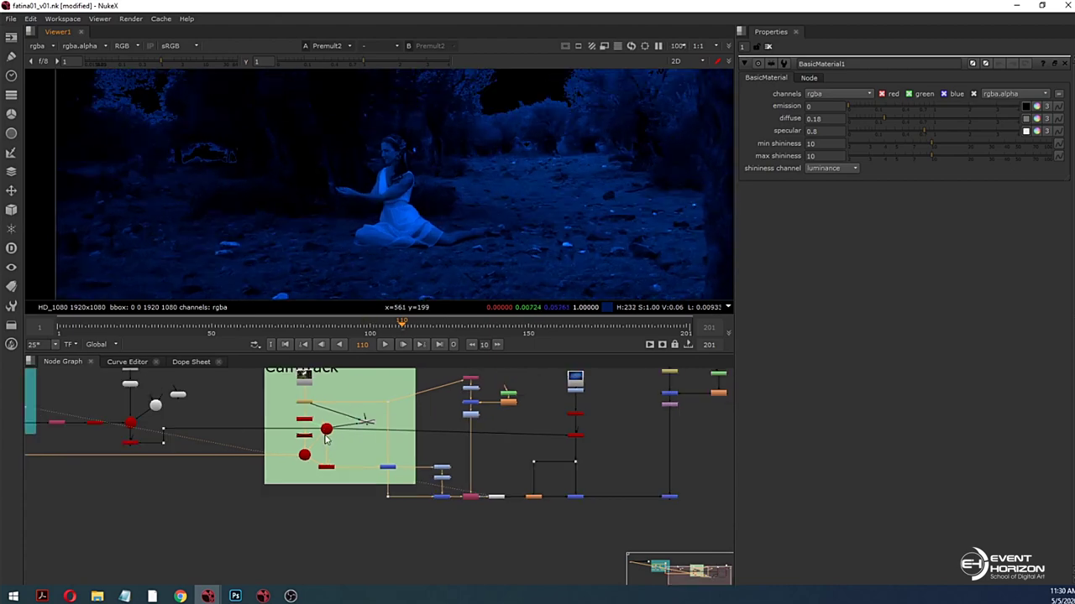
Step: View the original olive grove plate from Read1 in the CamTrack group
{"action": "middle_click_drag", "start_coordinate": [329, 437], "coordinate": [455, 484]}
{"action": "left_click", "coordinate": [432, 429]}
{"action": "key", "text": "1"}
{"action": "scroll", "coordinate": [386, 252], "scroll_direction": "down", "scroll_amount": 1}
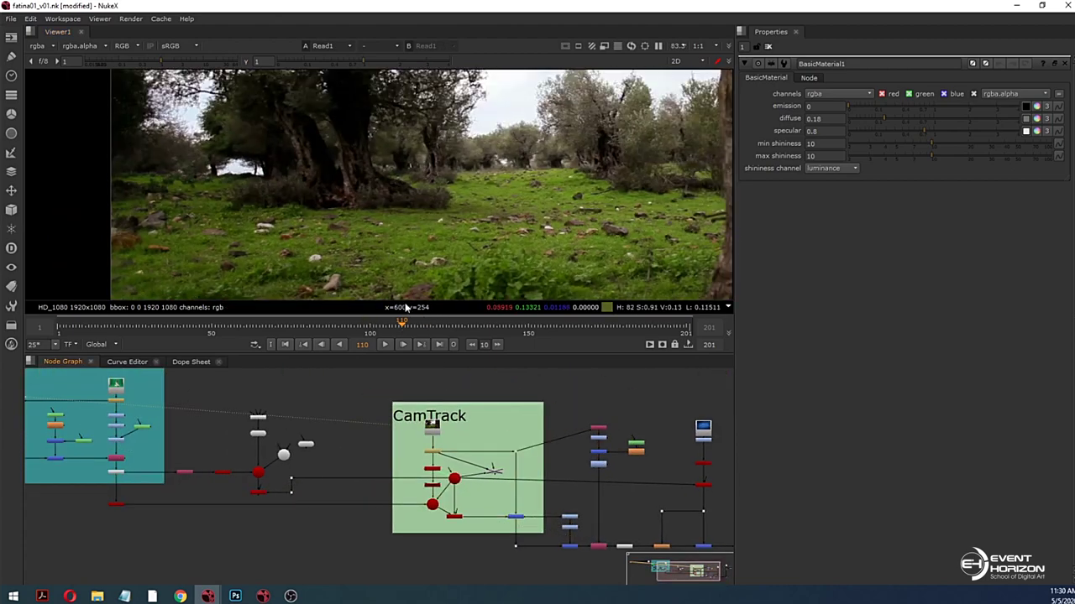
Step: View the light pass ScanlineRender output and fit the whole frame in the viewer
{"action": "scroll", "coordinate": [361, 480], "scroll_direction": "up", "scroll_amount": 2}
{"action": "middle_click_drag", "start_coordinate": [319, 494], "coordinate": [439, 489]}
{"action": "scroll", "coordinate": [438, 488], "scroll_direction": "up", "scroll_amount": 2}
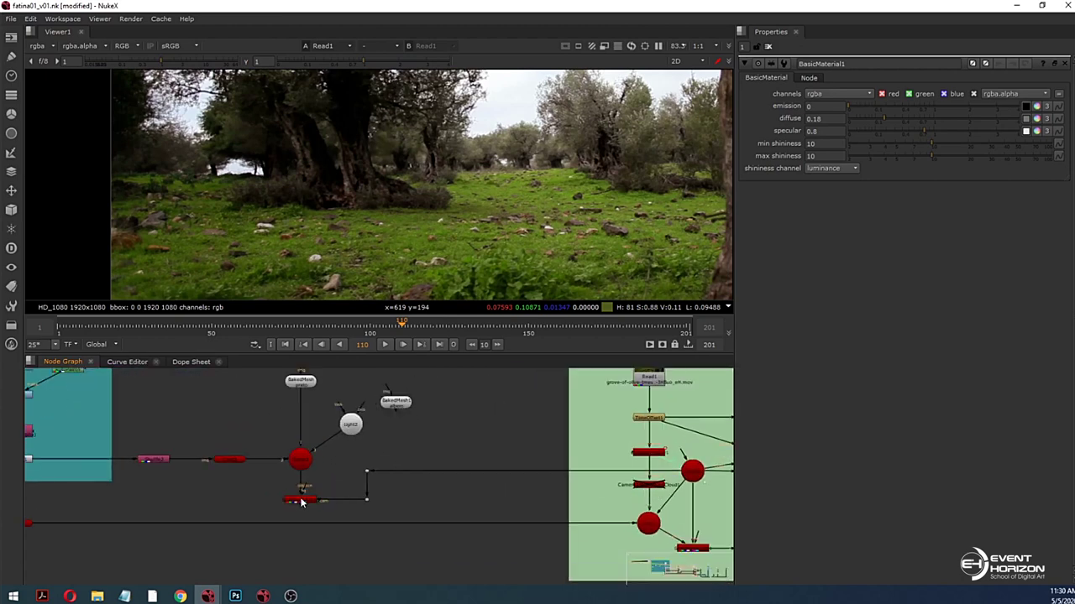
{"action": "left_click", "coordinate": [300, 499]}
{"action": "key", "text": "1"}
{"action": "scroll", "coordinate": [412, 240], "scroll_direction": "down", "scroll_amount": 2}
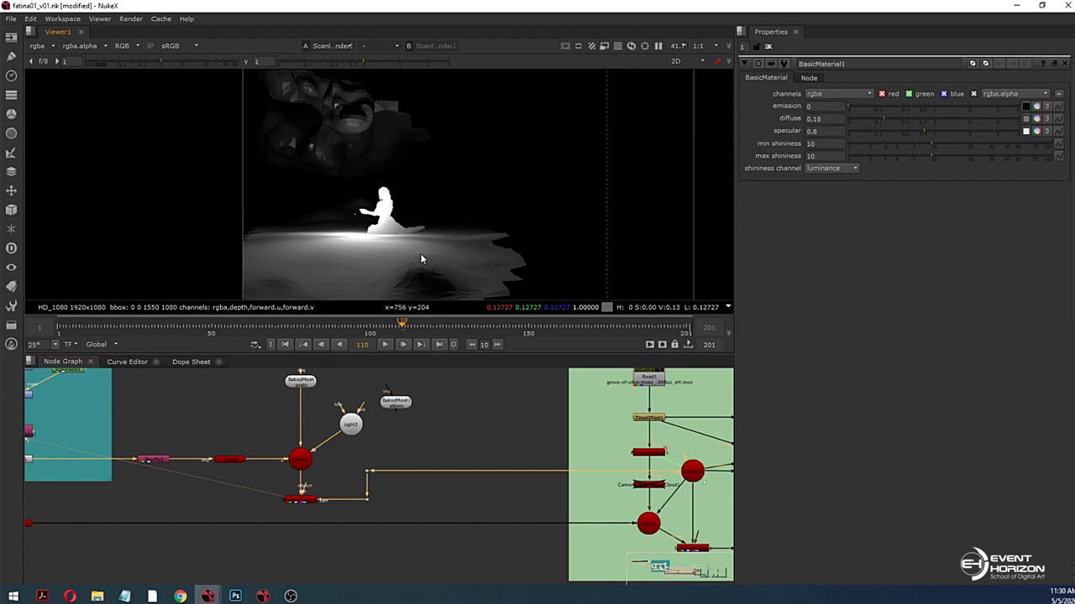
{"action": "key", "text": "f"}
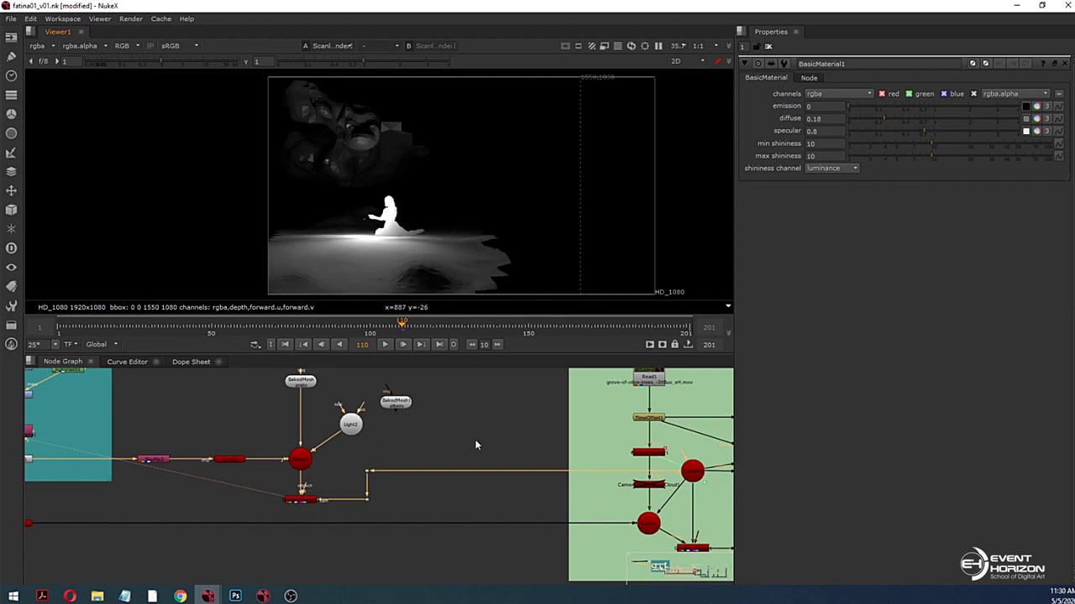
Step: Trace the CamTrack node chain from Read1 and view the Merge1 output with the fairy over the daytime plate
{"action": "left_click", "coordinate": [518, 463]}
{"action": "scroll", "coordinate": [579, 480], "scroll_direction": "down", "scroll_amount": 2}
{"action": "middle_click_drag", "start_coordinate": [588, 484], "coordinate": [433, 529]}
{"action": "scroll", "coordinate": [444, 476], "scroll_direction": "up", "scroll_amount": 3}
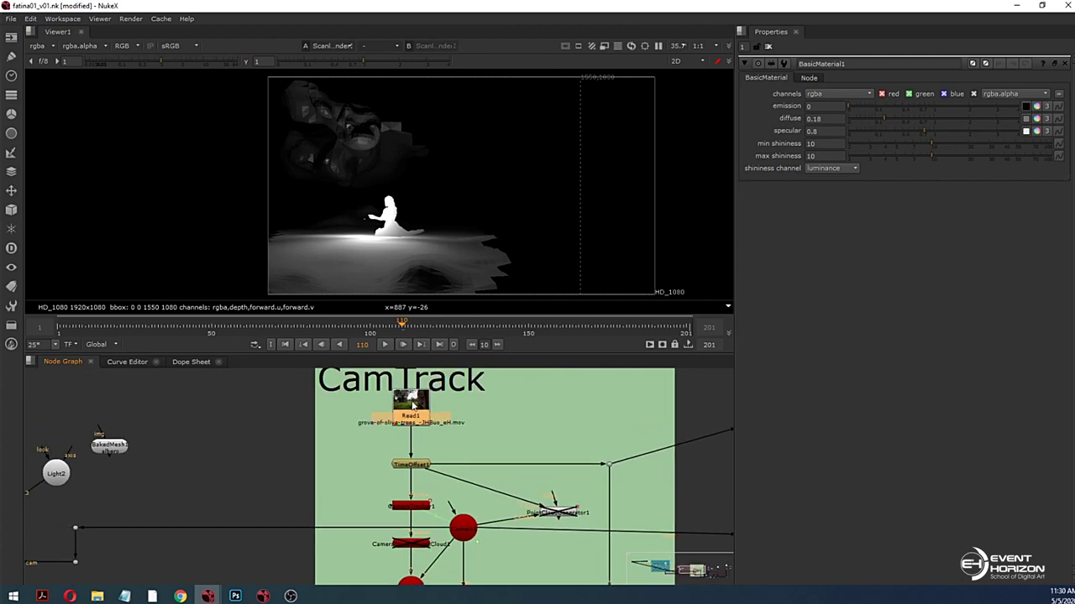
{"action": "middle_click_drag", "start_coordinate": [417, 477], "coordinate": [339, 391]}
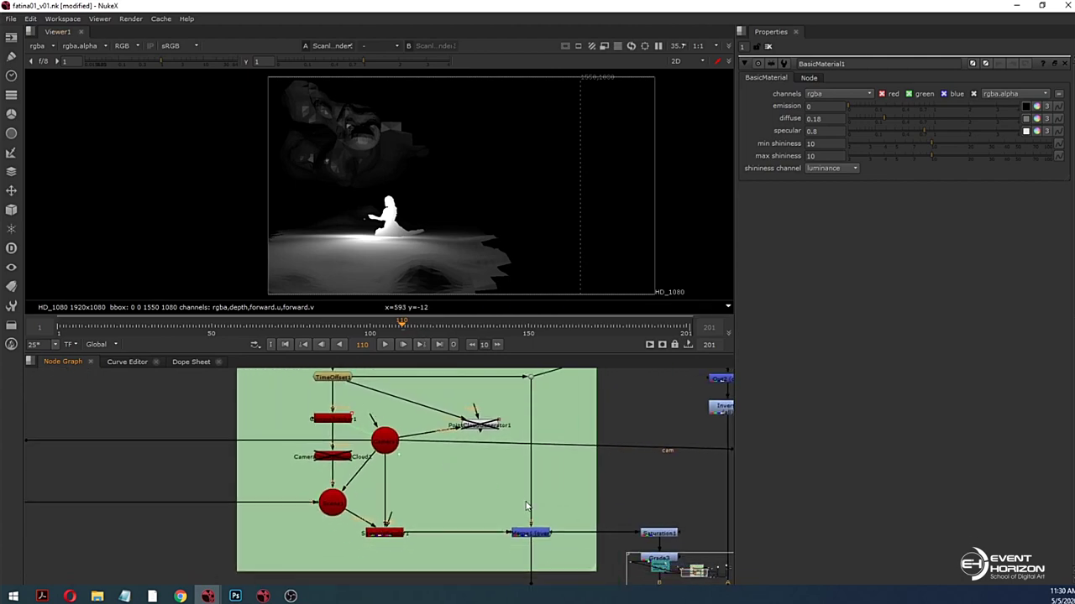
{"action": "left_click", "coordinate": [531, 532]}
{"action": "key", "text": "1"}
{"action": "scroll", "coordinate": [414, 246], "scroll_direction": "up", "scroll_amount": 2}
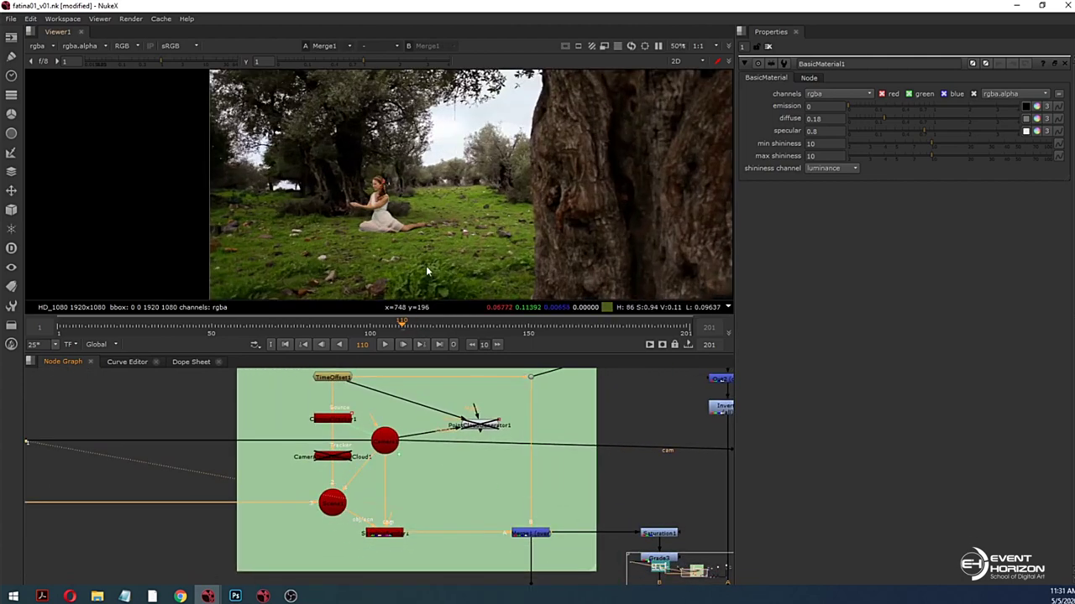
Step: Add an unconnected Copy node in the empty area below the CamTrack group
{"action": "middle_click_drag", "start_coordinate": [351, 527], "coordinate": [420, 487]}
{"action": "scroll", "coordinate": [403, 494], "scroll_direction": "down", "scroll_amount": 2}
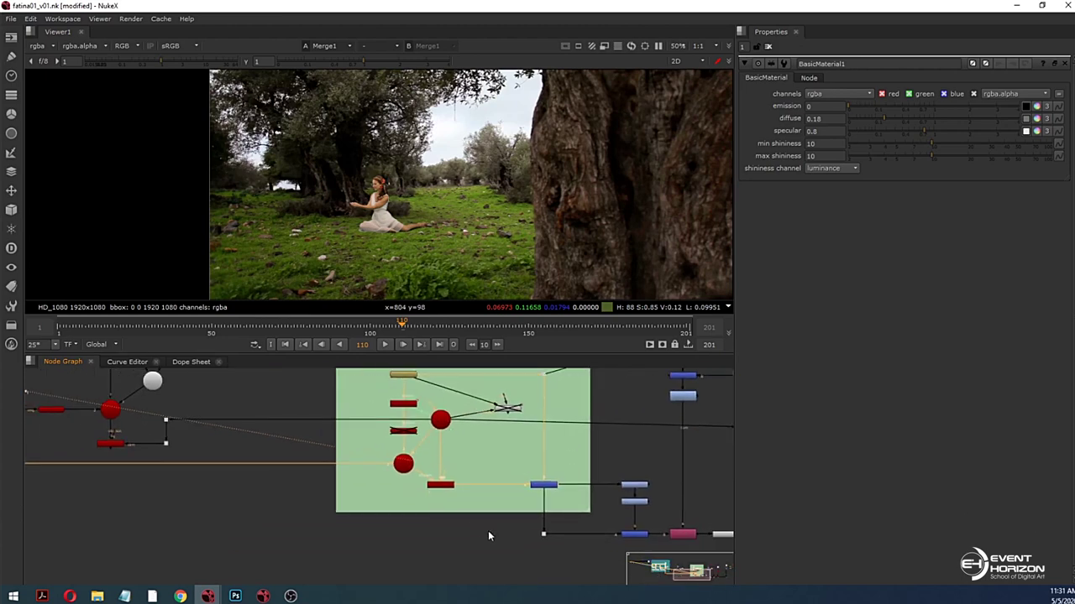
{"action": "middle_click_drag", "start_coordinate": [458, 538], "coordinate": [444, 514]}
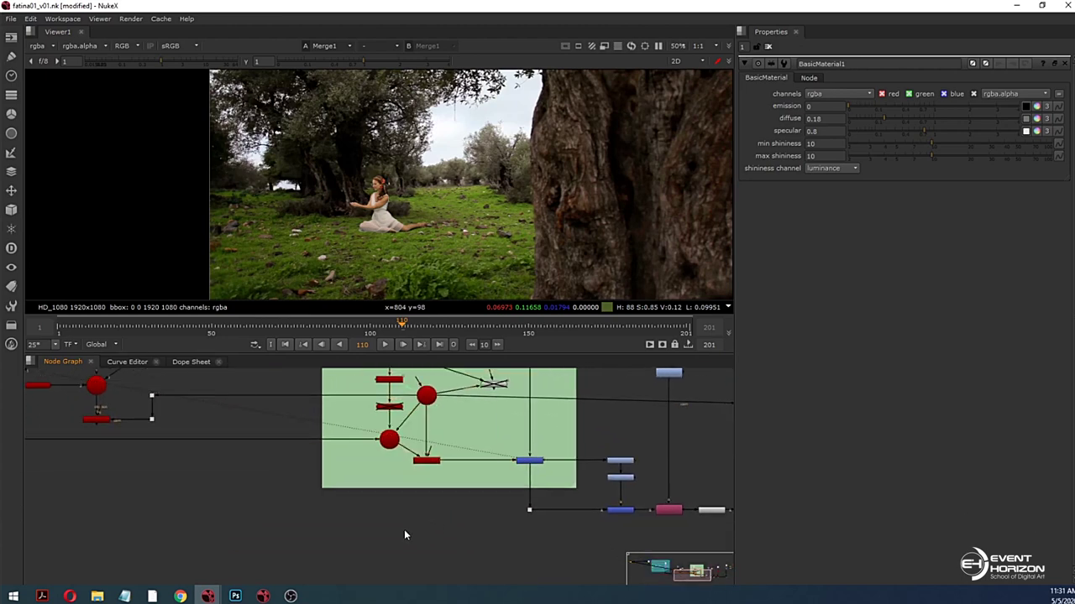
{"action": "key", "text": "Tab"}
{"action": "type", "text": "cop"}
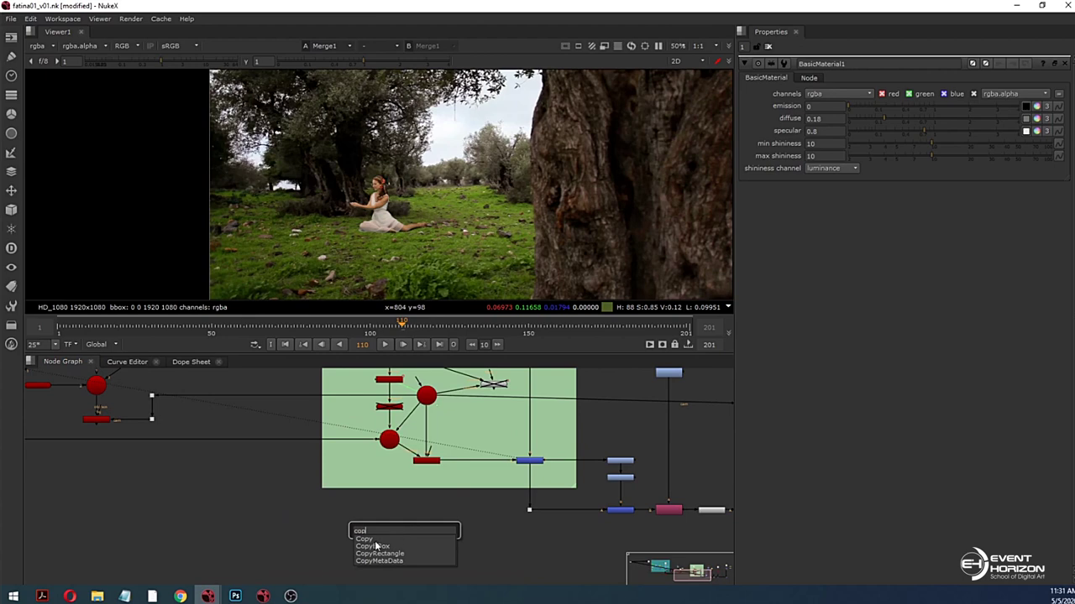
{"action": "left_click", "coordinate": [373, 539]}
Step: Open the light pass ScanlineRender's properties, view its output and check the alpha channel
{"action": "middle_click_drag", "start_coordinate": [207, 458], "coordinate": [339, 497]}
{"action": "scroll", "coordinate": [319, 489], "scroll_direction": "up", "scroll_amount": 2}
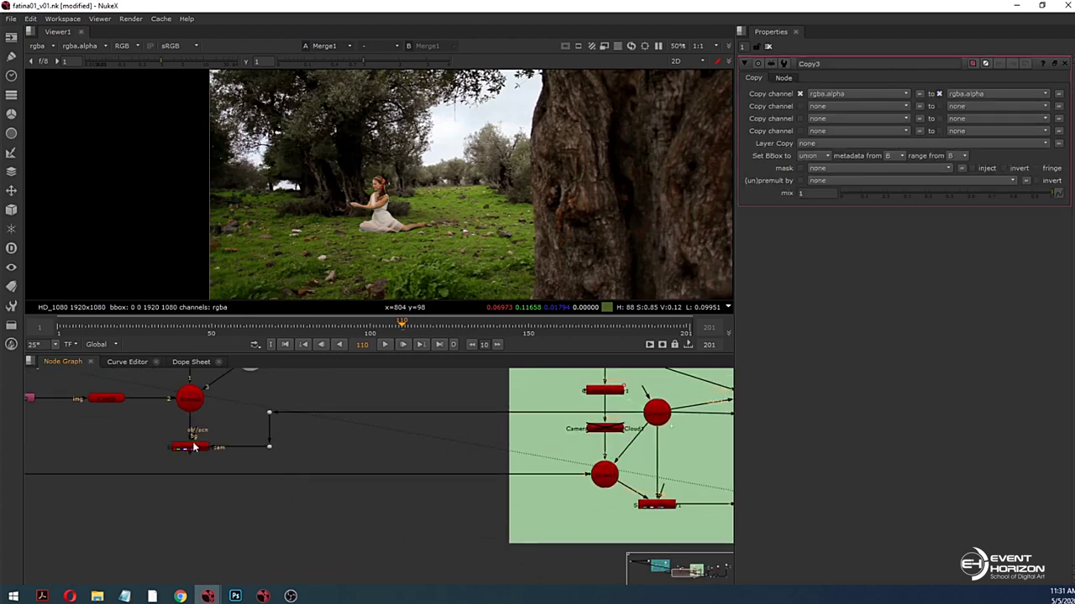
{"action": "double_click", "coordinate": [194, 447]}
{"action": "key", "text": "1"}
{"action": "scroll", "coordinate": [392, 235], "scroll_direction": "down", "scroll_amount": 2}
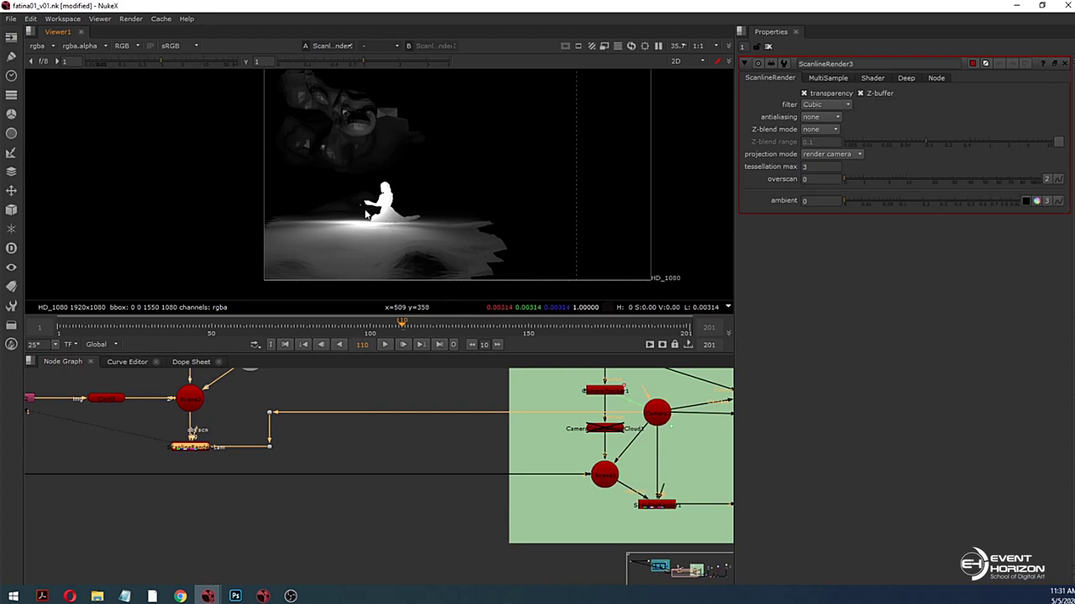
{"action": "key", "text": "a"}
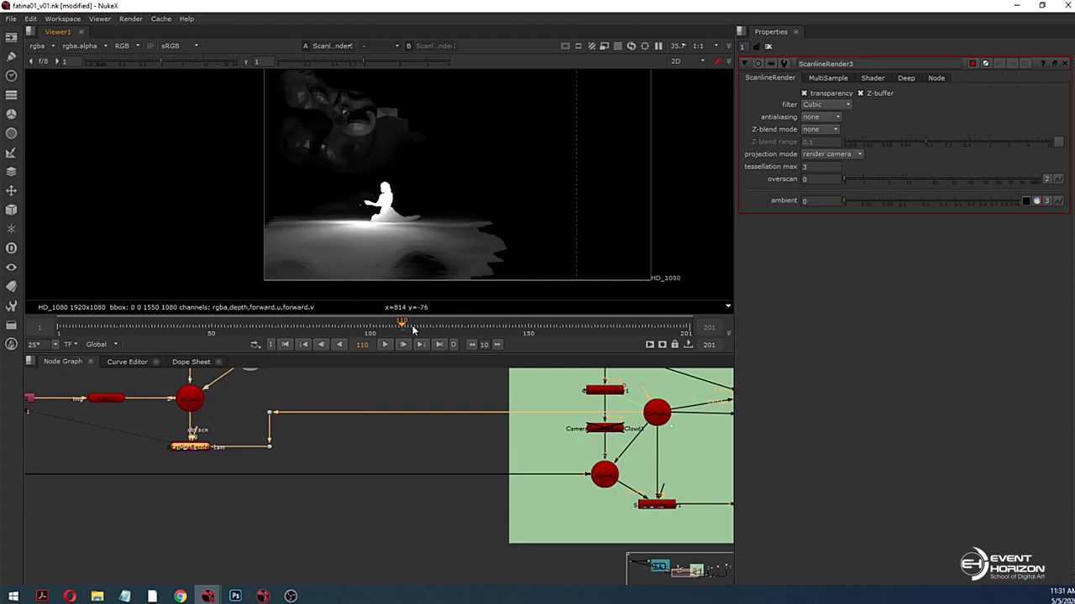
Step: Add a Shuffle node after the light pass ScanlineRender and route the red channel into red, green, blue and alpha
{"action": "key", "text": "Tab"}
{"action": "type", "text": "Shuffle"}
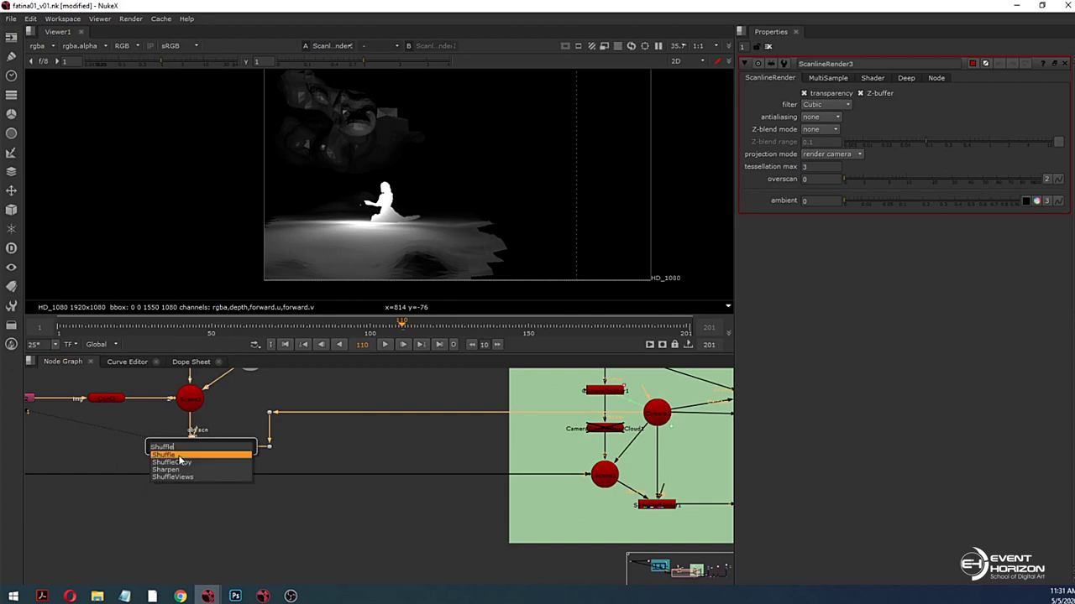
{"action": "key", "text": "Return"}
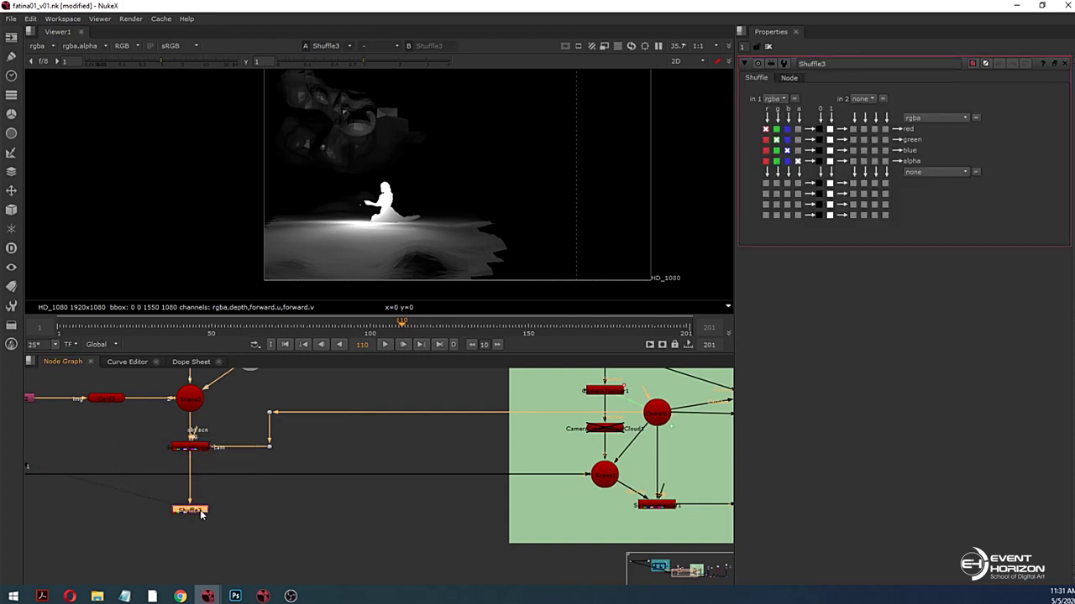
{"action": "left_click", "coordinate": [765, 149]}
{"action": "left_click", "coordinate": [765, 161]}
Step: Connect the new Copy node's A input to the light pass Shuffle node
{"action": "scroll", "coordinate": [386, 516], "scroll_direction": "down", "scroll_amount": 2}
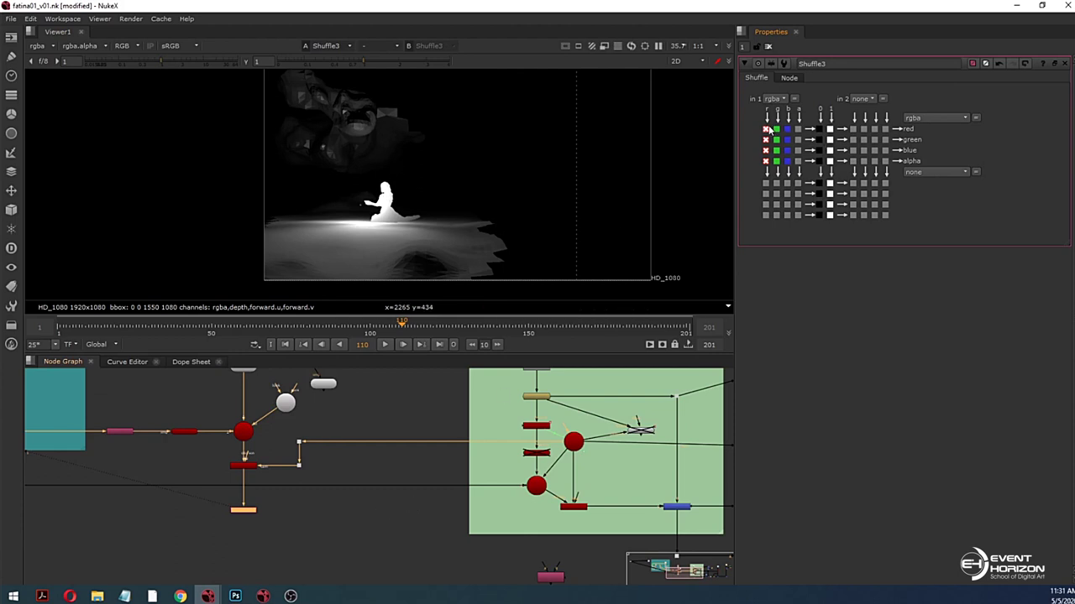
{"action": "middle_click_drag", "start_coordinate": [508, 554], "coordinate": [467, 529]}
{"action": "scroll", "coordinate": [467, 529], "scroll_direction": "up", "scroll_amount": 2}
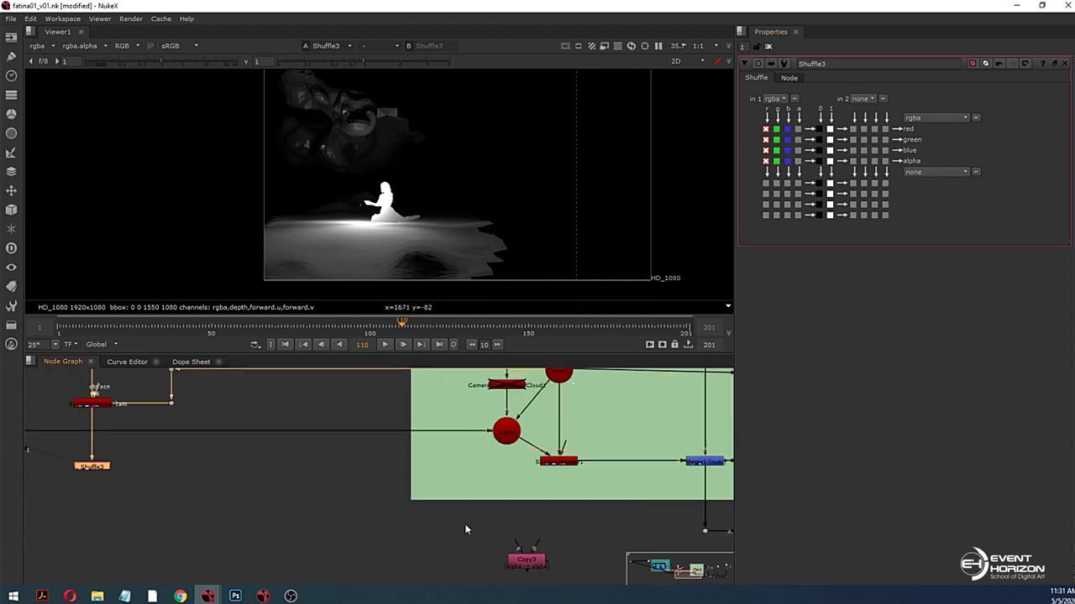
{"action": "left_click_drag", "start_coordinate": [514, 546], "coordinate": [92, 466]}
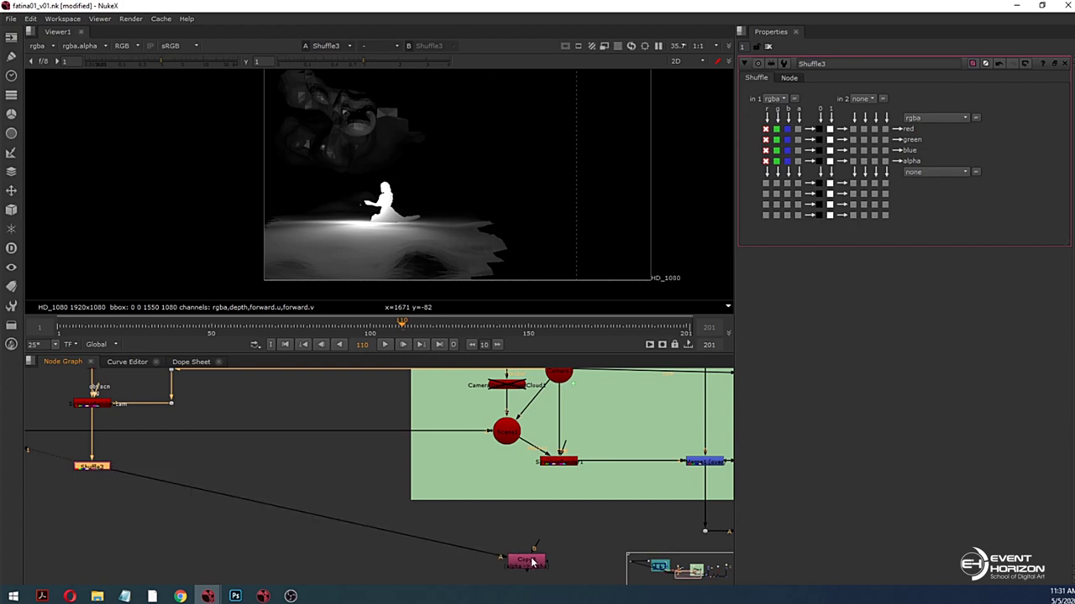
Step: Try feeding the Copy node's B input from the fairy's ScanlineRender and from the merge below Grade3
{"action": "left_click", "coordinate": [561, 463]}
{"action": "key", "text": "1"}
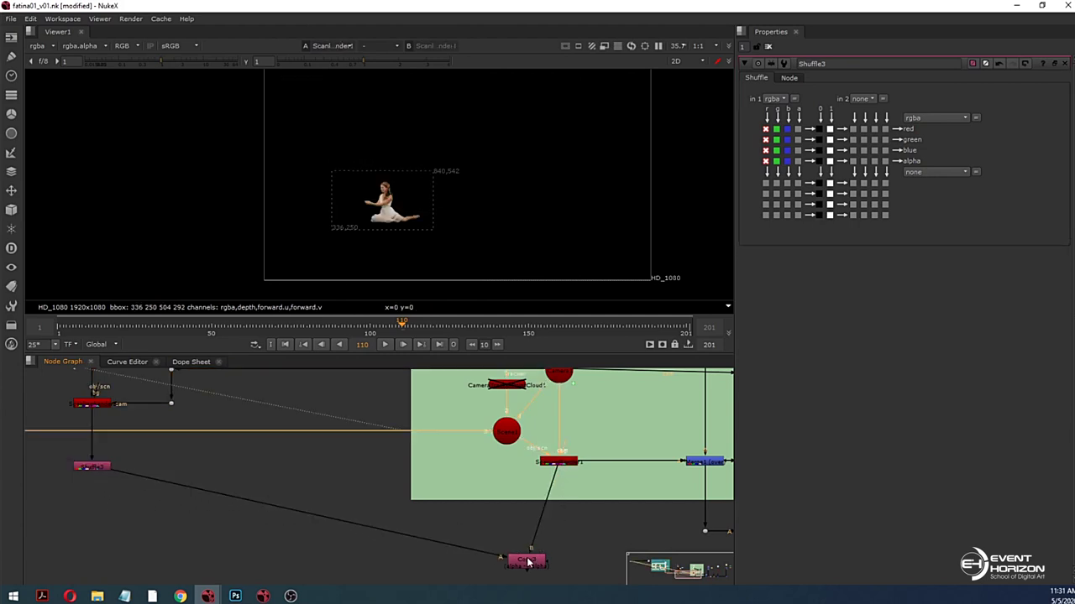
{"action": "left_click", "coordinate": [527, 561]}
{"action": "scroll", "coordinate": [590, 512], "scroll_direction": "down", "scroll_amount": 3}
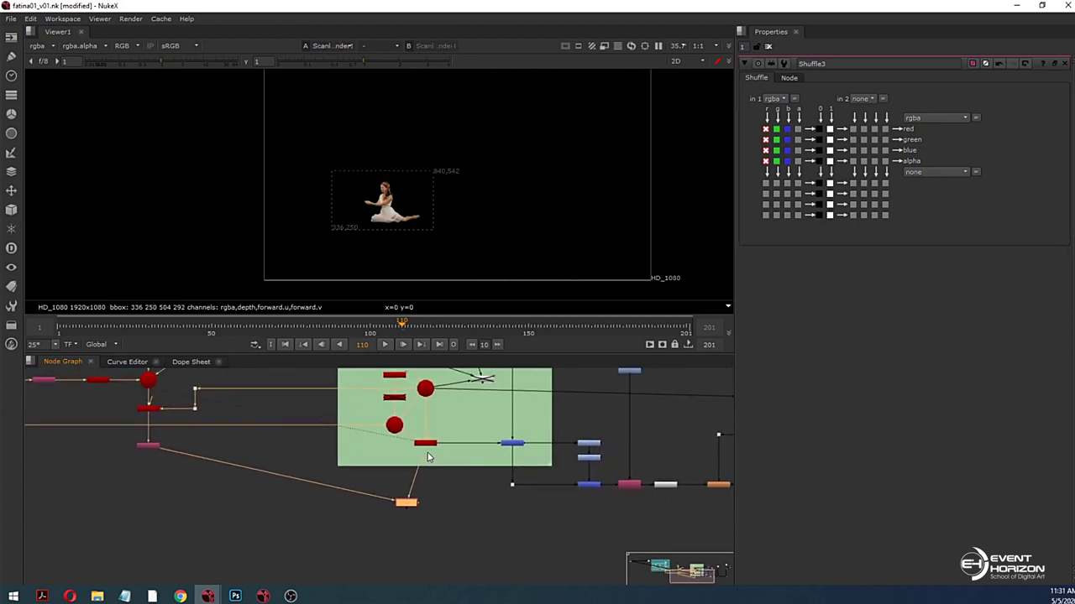
{"action": "left_click_drag", "start_coordinate": [426, 456], "coordinate": [593, 487]}
{"action": "middle_click_drag", "start_coordinate": [585, 505], "coordinate": [535, 494]}
{"action": "scroll", "coordinate": [537, 490], "scroll_direction": "up", "scroll_amount": 3}
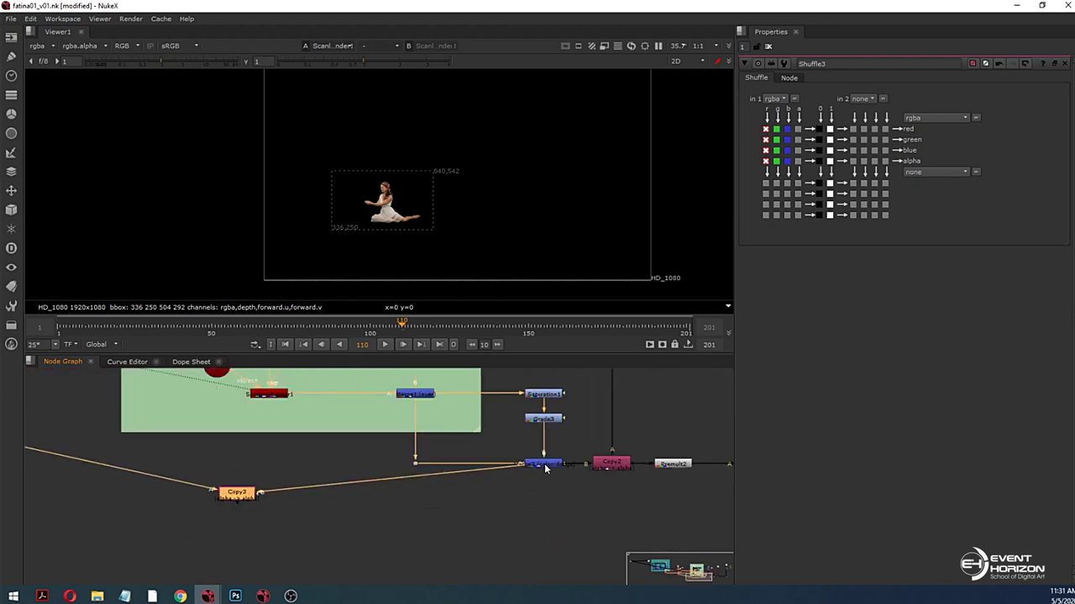
Step: Try feeding the Copy node's B input from the night composite's Merge4, placing the Copy beneath it and viewing its output
{"action": "left_click", "coordinate": [545, 466]}
{"action": "scroll", "coordinate": [512, 491], "scroll_direction": "down", "scroll_amount": 4}
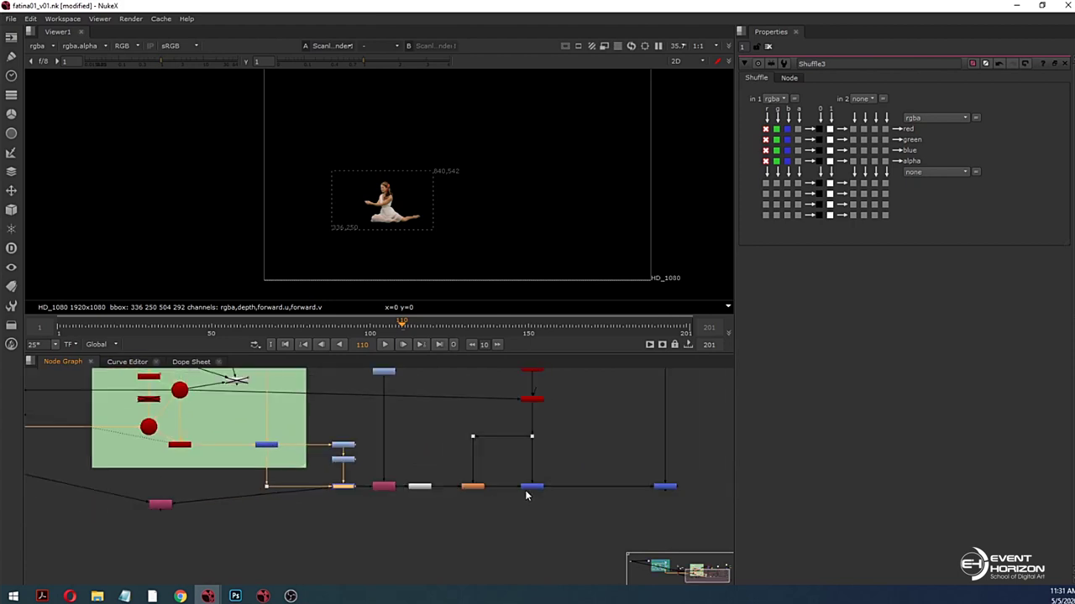
{"action": "key", "text": "1"}
{"action": "left_click_drag", "start_coordinate": [324, 491], "coordinate": [531, 490]}
{"action": "left_click_drag", "start_coordinate": [159, 508], "coordinate": [539, 542]}
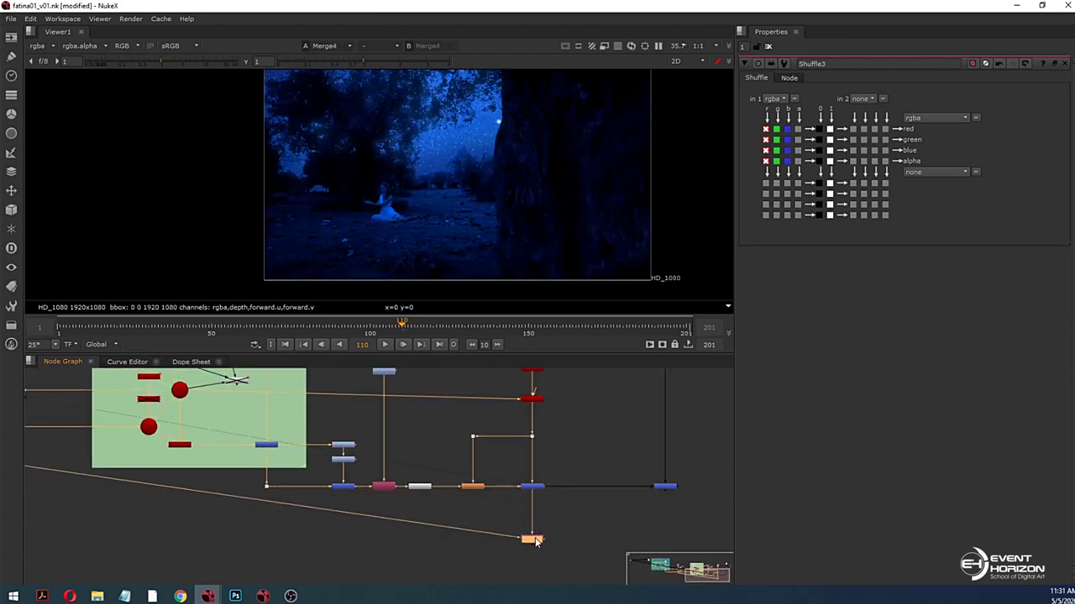
{"action": "key", "text": "1"}
Step: View Merge1, reconnect the Copy node's B input to the dot below it, and place the Copy node beneath that dot
{"action": "left_click", "coordinate": [496, 453]}
{"action": "scroll", "coordinate": [356, 481], "scroll_direction": "up", "scroll_amount": 2}
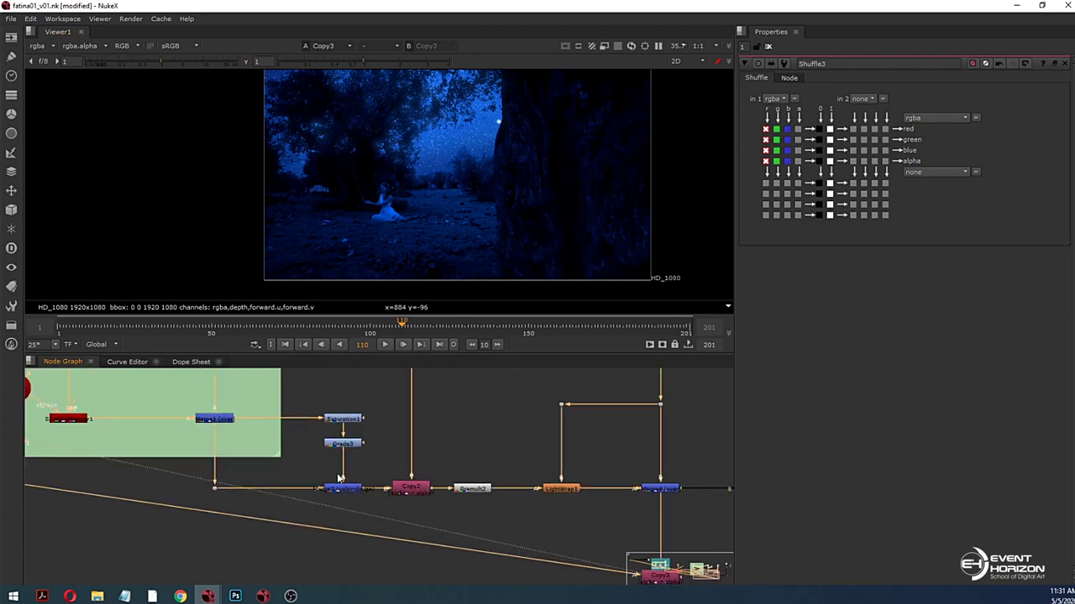
{"action": "left_click", "coordinate": [214, 421]}
{"action": "key", "text": "1"}
{"action": "middle_click_drag", "start_coordinate": [354, 486], "coordinate": [346, 431]}
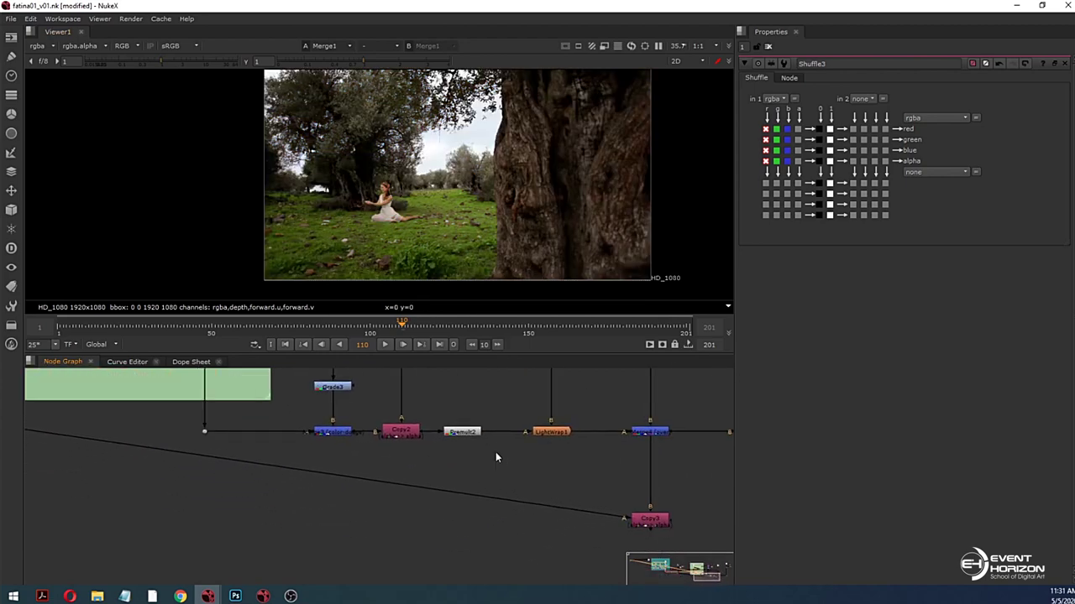
{"action": "scroll", "coordinate": [536, 472], "scroll_direction": "down", "scroll_amount": 3}
{"action": "left_click_drag", "start_coordinate": [600, 460], "coordinate": [338, 448]}
{"action": "left_click_drag", "start_coordinate": [603, 501], "coordinate": [339, 479]}
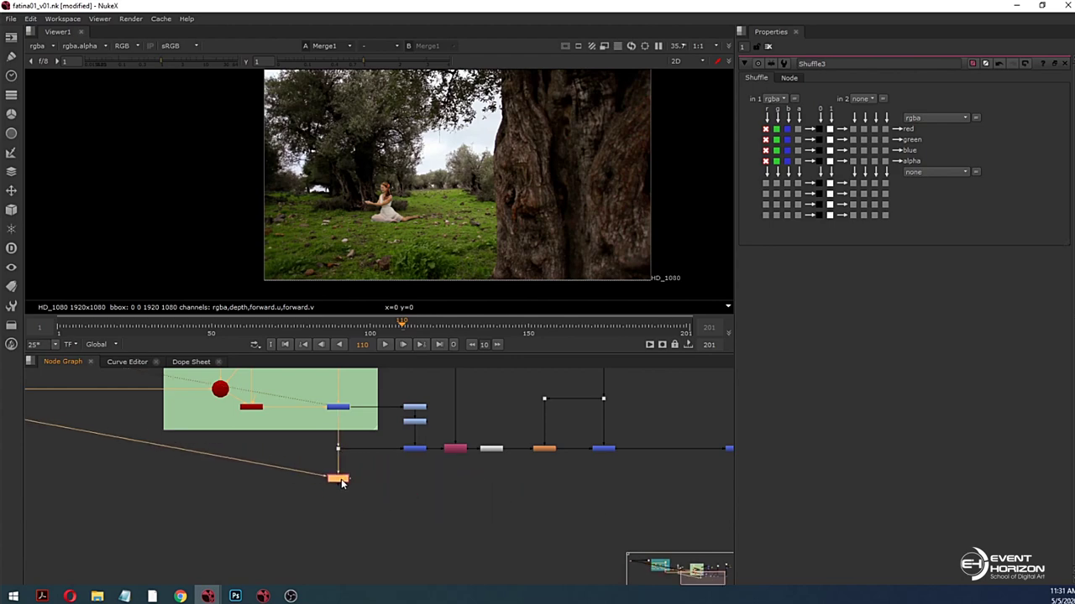
Step: View the new Copy node's output and check its alpha channel before returning to the color display
{"action": "key", "text": "1"}
{"action": "key", "text": "a"}
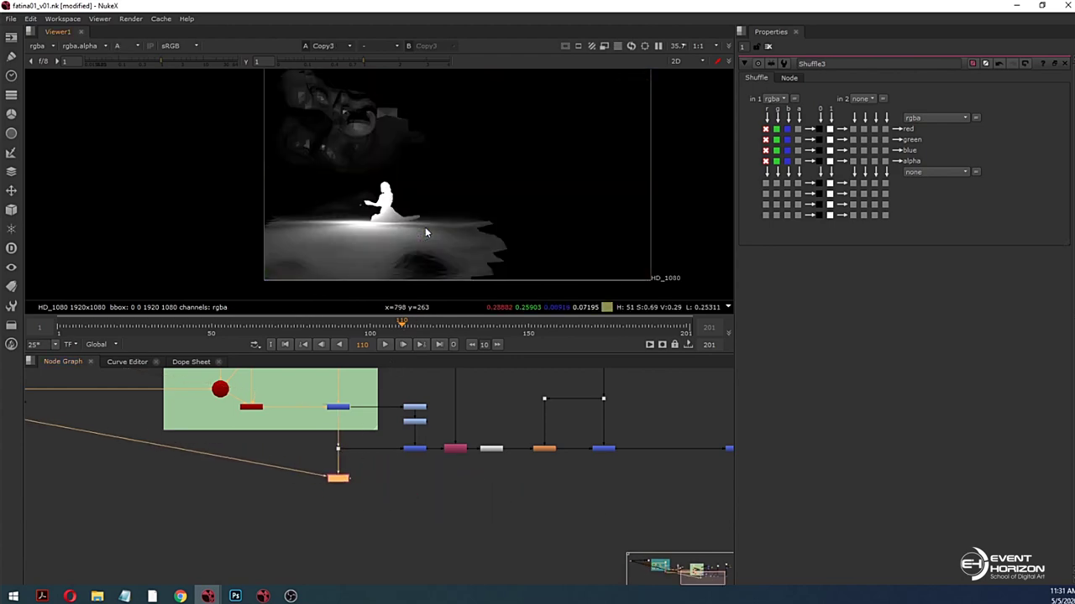
{"action": "key", "text": "a"}
Step: Add a Premult node after the new Copy node, inspect its result, and space it lower beneath the Copy
{"action": "scroll", "coordinate": [345, 495], "scroll_direction": "up", "scroll_amount": 3}
{"action": "key", "text": "Tab"}
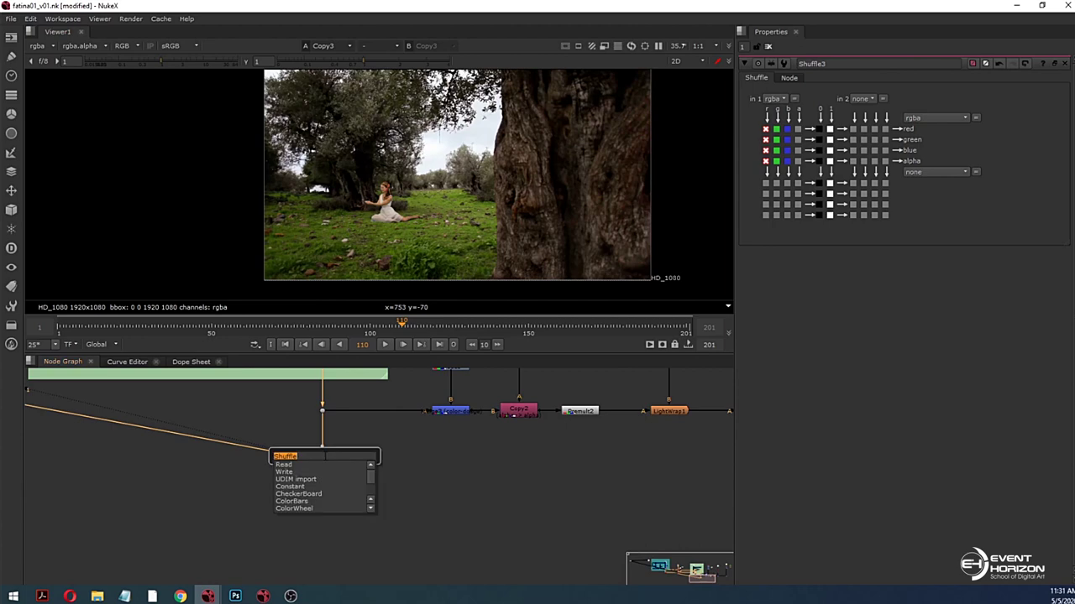
{"action": "type", "text": "prem"}
{"action": "key", "text": "Return"}
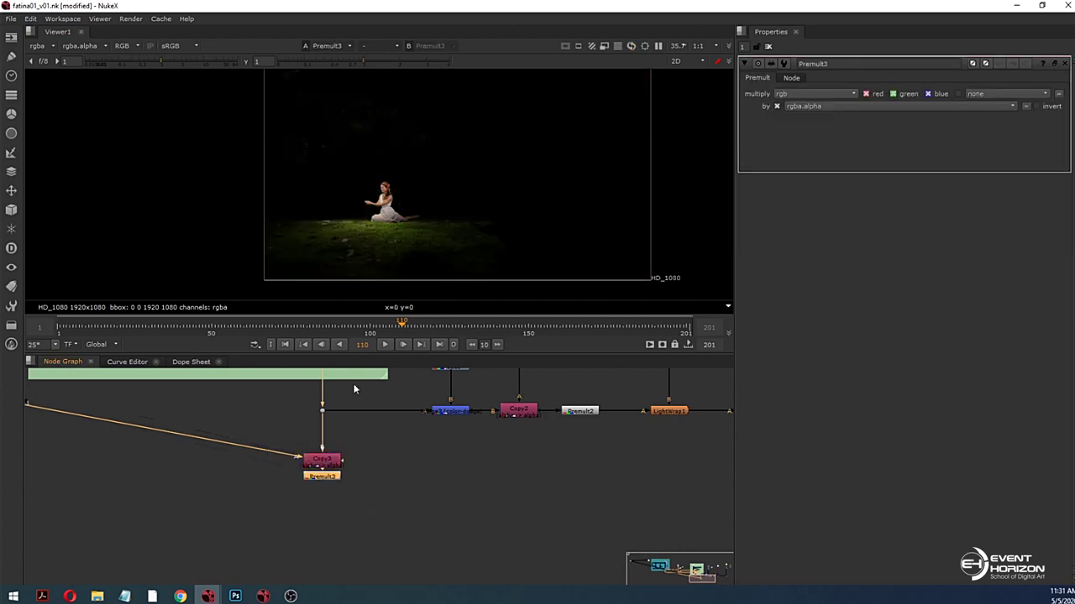
{"action": "scroll", "coordinate": [367, 225], "scroll_direction": "up", "scroll_amount": 1}
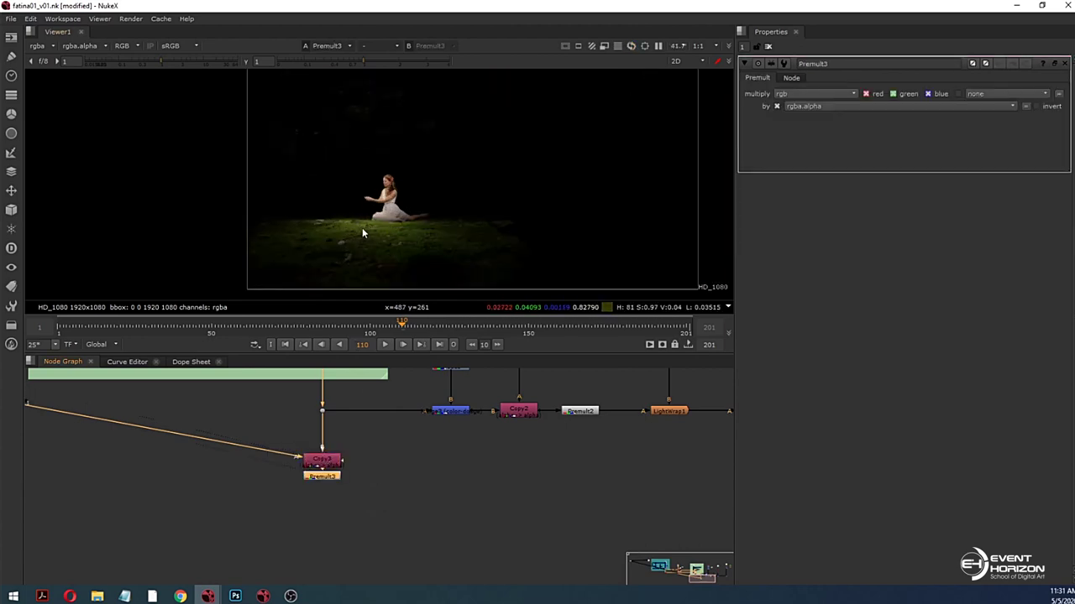
{"action": "scroll", "coordinate": [373, 231], "scroll_direction": "down", "scroll_amount": 1}
{"action": "scroll", "coordinate": [370, 202], "scroll_direction": "up", "scroll_amount": 1}
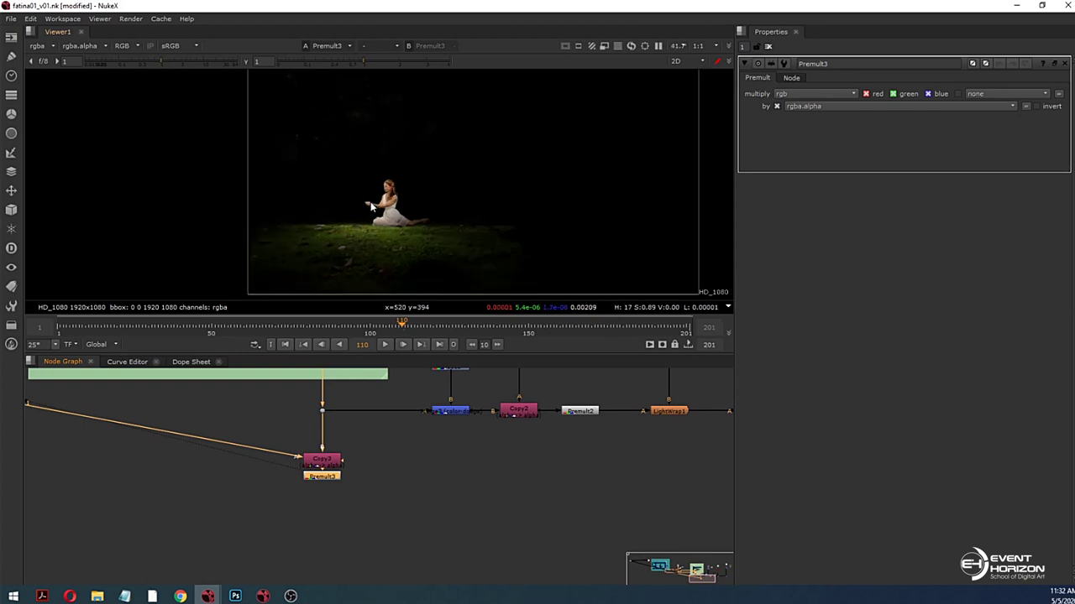
{"action": "scroll", "coordinate": [370, 202], "scroll_direction": "up", "scroll_amount": 2}
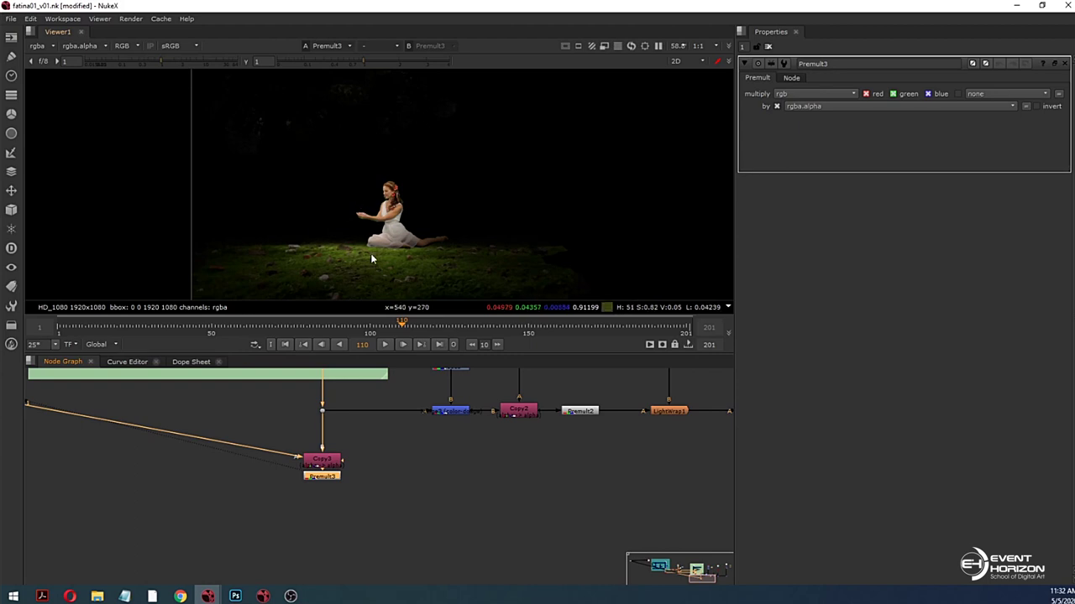
{"action": "scroll", "coordinate": [411, 435], "scroll_direction": "down", "scroll_amount": 1}
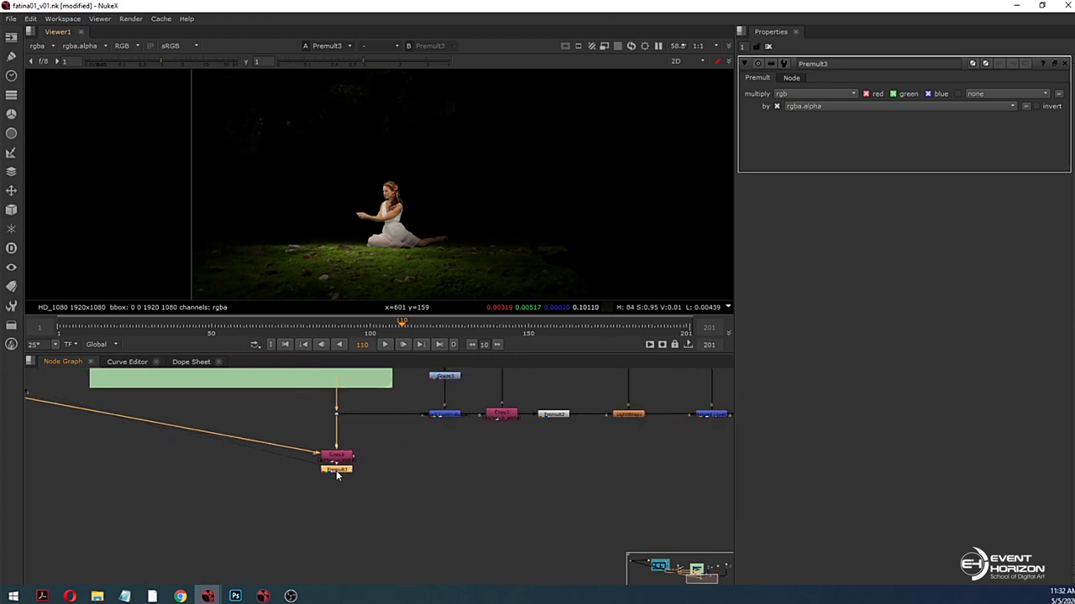
{"action": "left_click_drag", "start_coordinate": [336, 473], "coordinate": [338, 495]}
Step: View the output of Merge5 at the end of the night composite
{"action": "scroll", "coordinate": [412, 470], "scroll_direction": "down", "scroll_amount": 2}
{"action": "middle_click_drag", "start_coordinate": [420, 473], "coordinate": [385, 475]}
{"action": "scroll", "coordinate": [513, 448], "scroll_direction": "up", "scroll_amount": 3}
{"action": "middle_click_drag", "start_coordinate": [514, 447], "coordinate": [481, 447]}
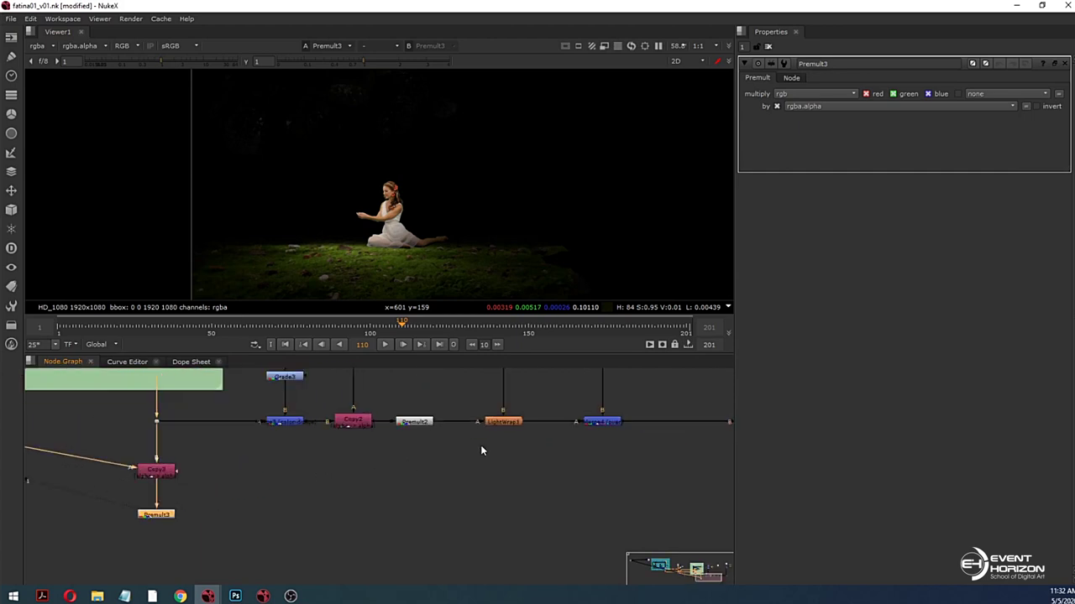
{"action": "left_click", "coordinate": [528, 464]}
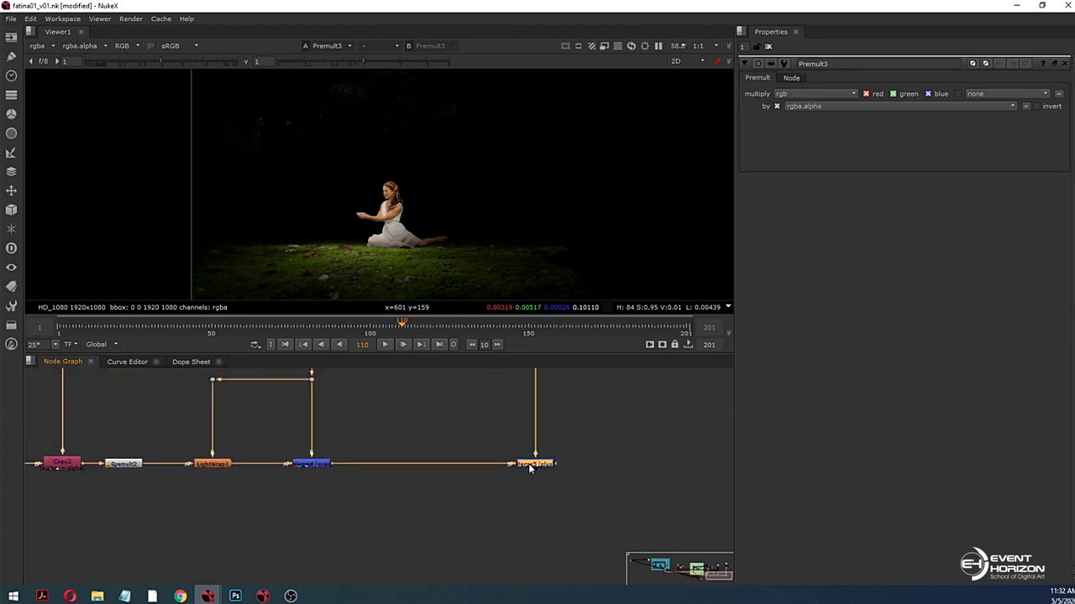
{"action": "key", "text": "1"}
{"action": "scroll", "coordinate": [392, 231], "scroll_direction": "down", "scroll_amount": 2}
{"action": "scroll", "coordinate": [351, 493], "scroll_direction": "down", "scroll_amount": 3}
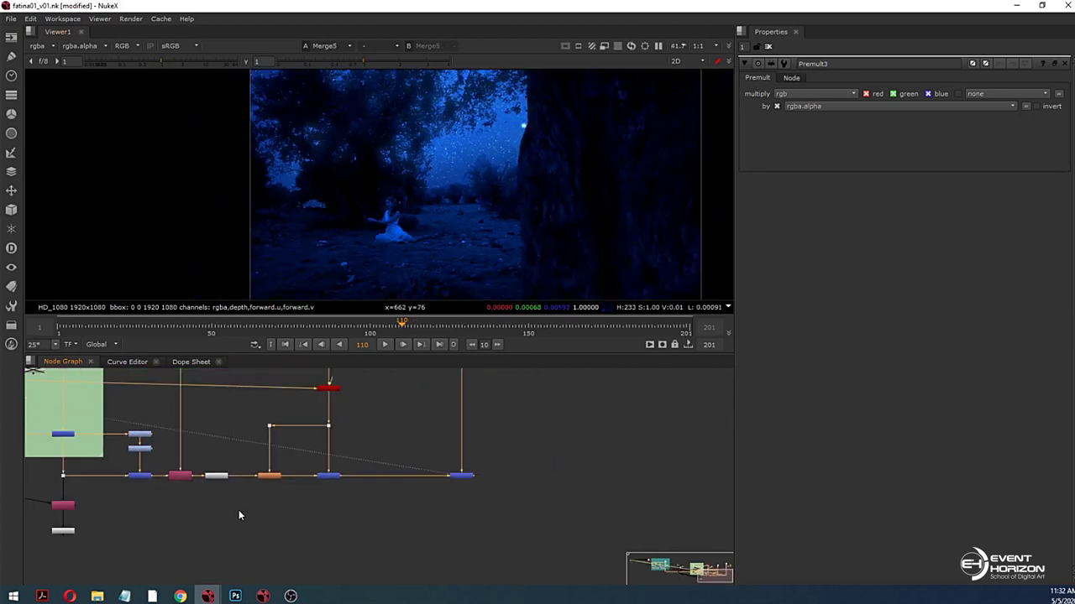
Step: Insert a dot in the new Copy node's A connection and place it directly below the light pass Shuffle node
{"action": "middle_click_drag", "start_coordinate": [193, 507], "coordinate": [470, 501]}
{"action": "scroll", "coordinate": [319, 498], "scroll_direction": "up", "scroll_amount": 3}
{"action": "middle_click_drag", "start_coordinate": [319, 498], "coordinate": [493, 490]}
{"action": "scroll", "coordinate": [431, 489], "scroll_direction": "down", "scroll_amount": 3}
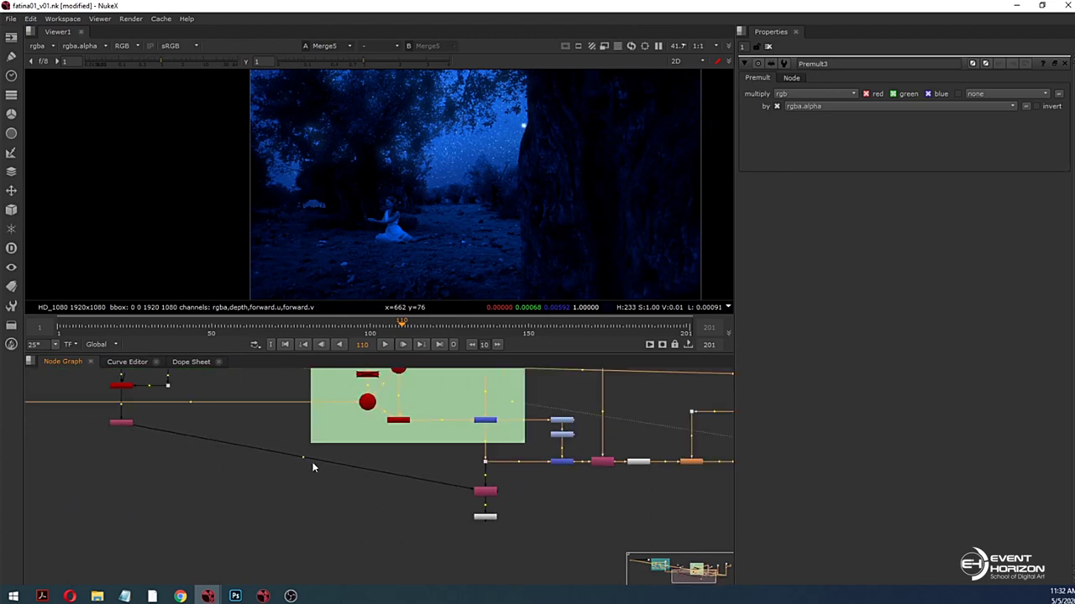
{"action": "left_click_drag", "start_coordinate": [304, 458], "coordinate": [122, 485], "text": "ctrl"}
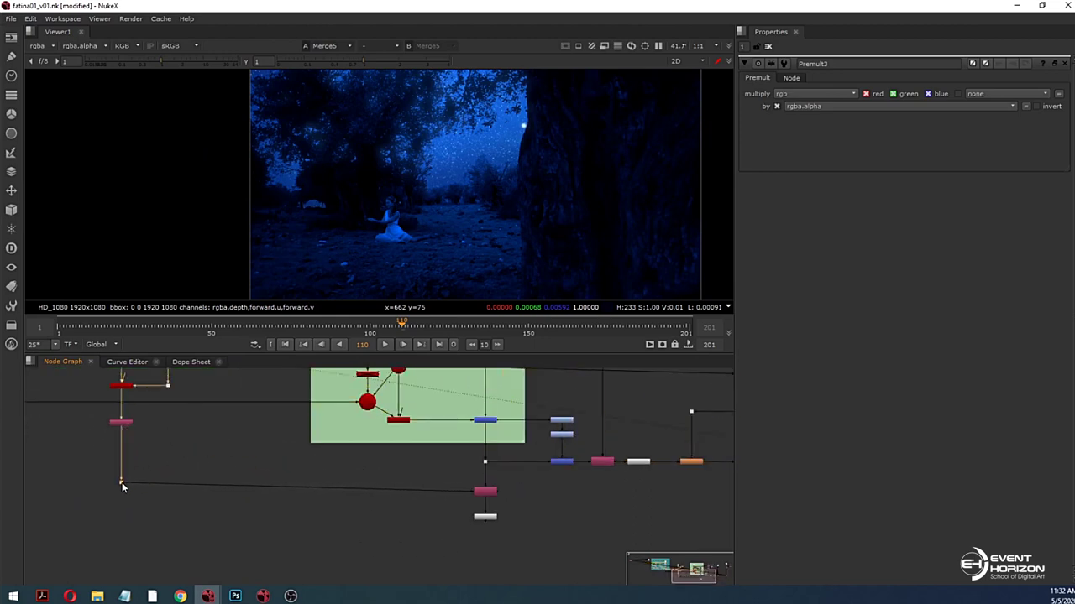
{"action": "left_click", "coordinate": [121, 423]}
{"action": "scroll", "coordinate": [207, 447], "scroll_direction": "down", "scroll_amount": 2}
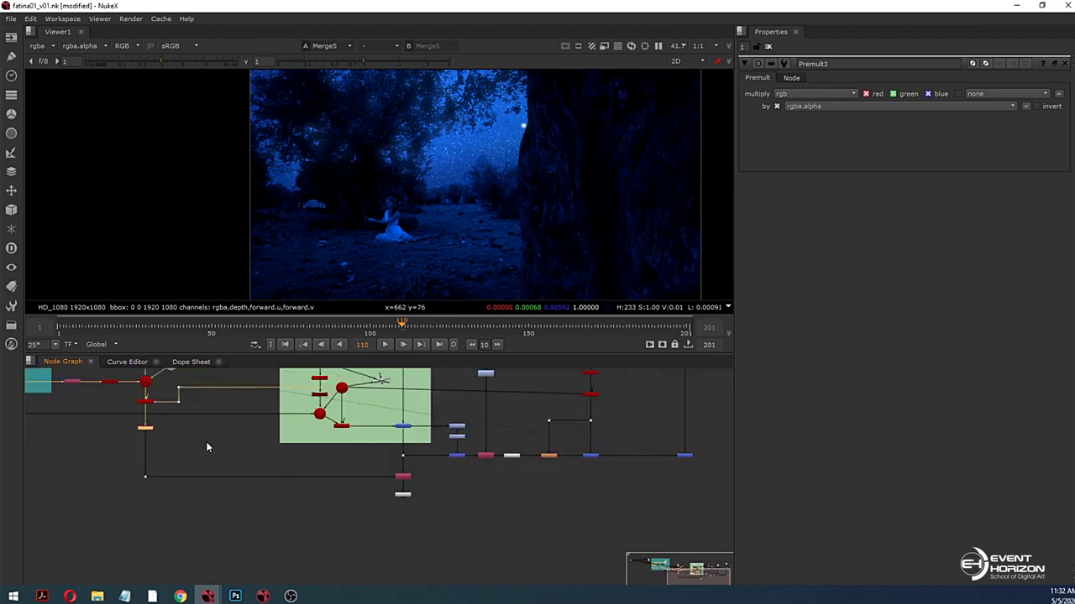
Step: View the Transform1 node of the Read4 light element and open its properties
{"action": "scroll", "coordinate": [207, 446], "scroll_direction": "up", "scroll_amount": 4}
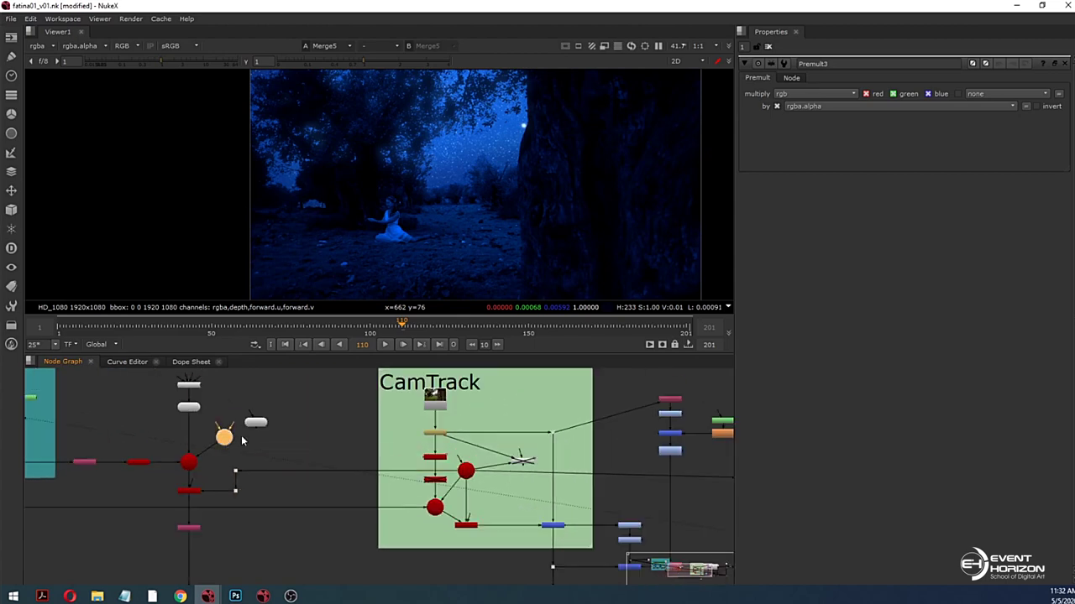
{"action": "middle_click_drag", "start_coordinate": [585, 460], "coordinate": [428, 471]}
{"action": "middle_click_drag", "start_coordinate": [519, 477], "coordinate": [378, 491]}
{"action": "scroll", "coordinate": [495, 468], "scroll_direction": "up", "scroll_amount": 3}
{"action": "middle_click_drag", "start_coordinate": [512, 463], "coordinate": [449, 499]}
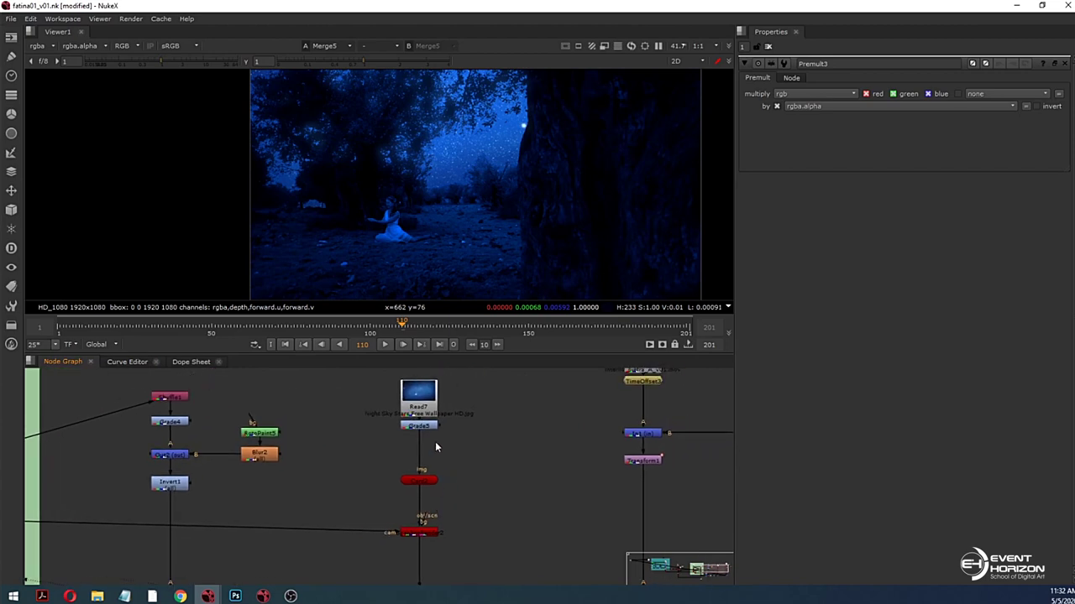
{"action": "left_click", "coordinate": [422, 427]}
{"action": "scroll", "coordinate": [516, 450], "scroll_direction": "down", "scroll_amount": 3}
{"action": "middle_click_drag", "start_coordinate": [554, 464], "coordinate": [382, 482]}
{"action": "scroll", "coordinate": [438, 473], "scroll_direction": "up", "scroll_amount": 3}
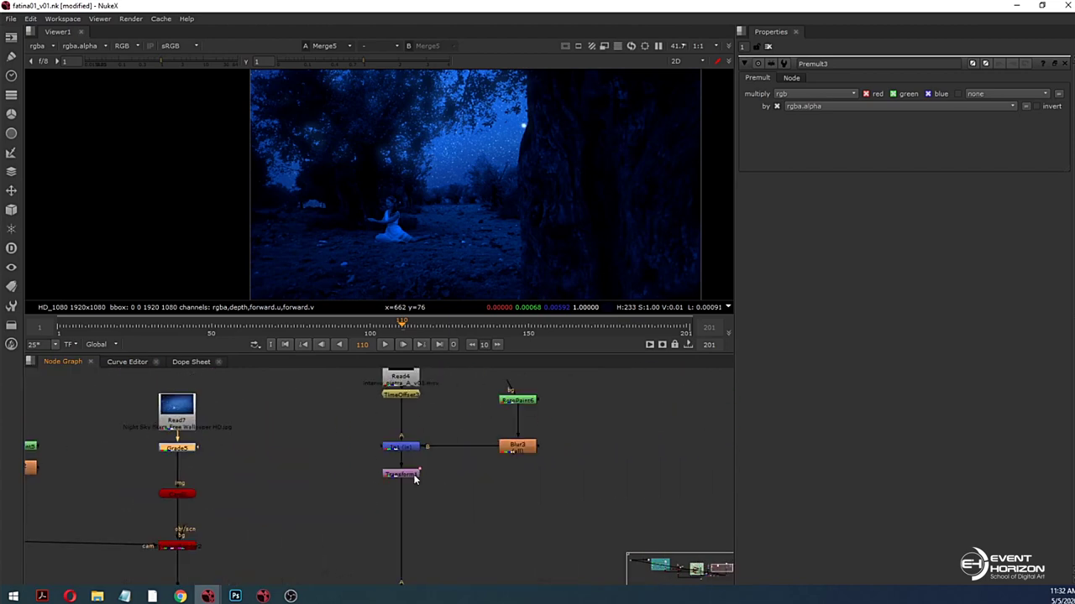
{"action": "left_click", "coordinate": [411, 476]}
{"action": "key", "text": "1"}
{"action": "double_click", "coordinate": [408, 476]}
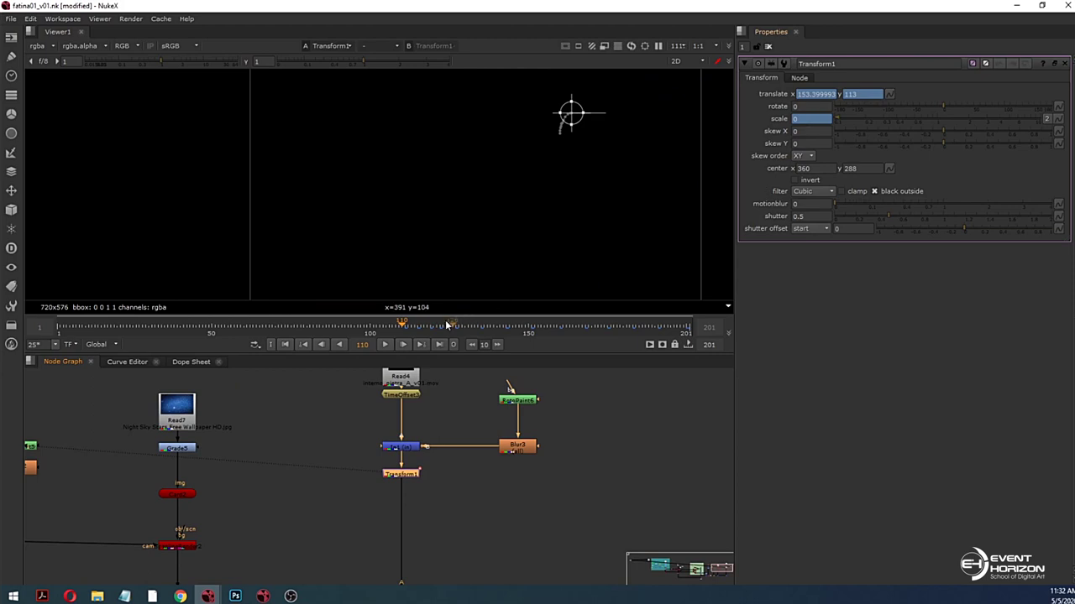
Step: Step through Transform1's keyframes from frame 110 to frame 122 to examine when the light element scales up
{"action": "left_click", "coordinate": [419, 346]}
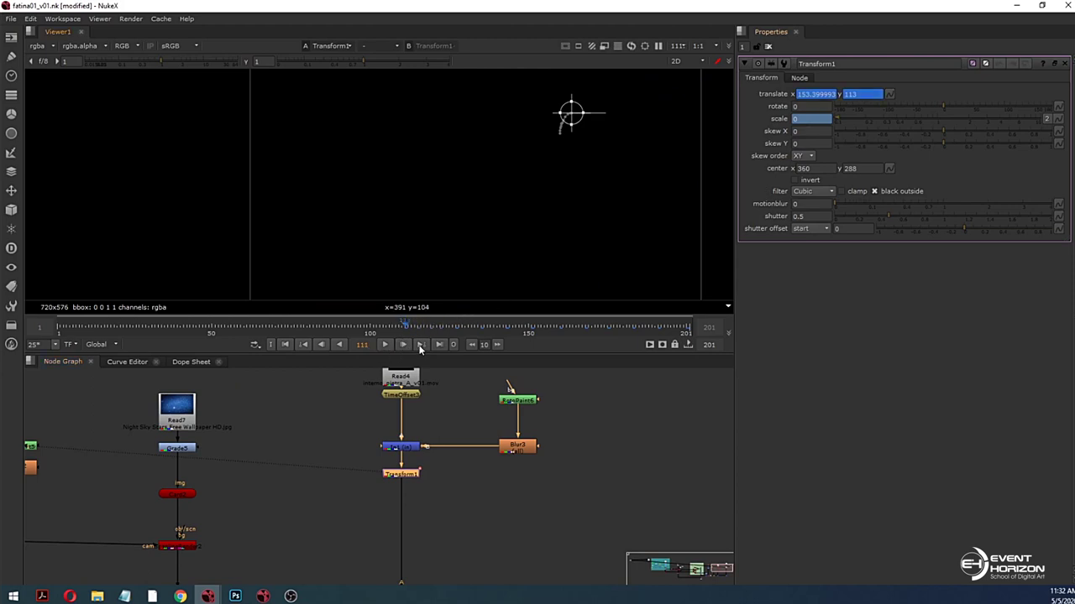
{"action": "left_click", "coordinate": [419, 346]}
{"action": "left_click", "coordinate": [420, 346]}
{"action": "left_click", "coordinate": [420, 346]}
{"action": "left_click", "coordinate": [420, 346]}
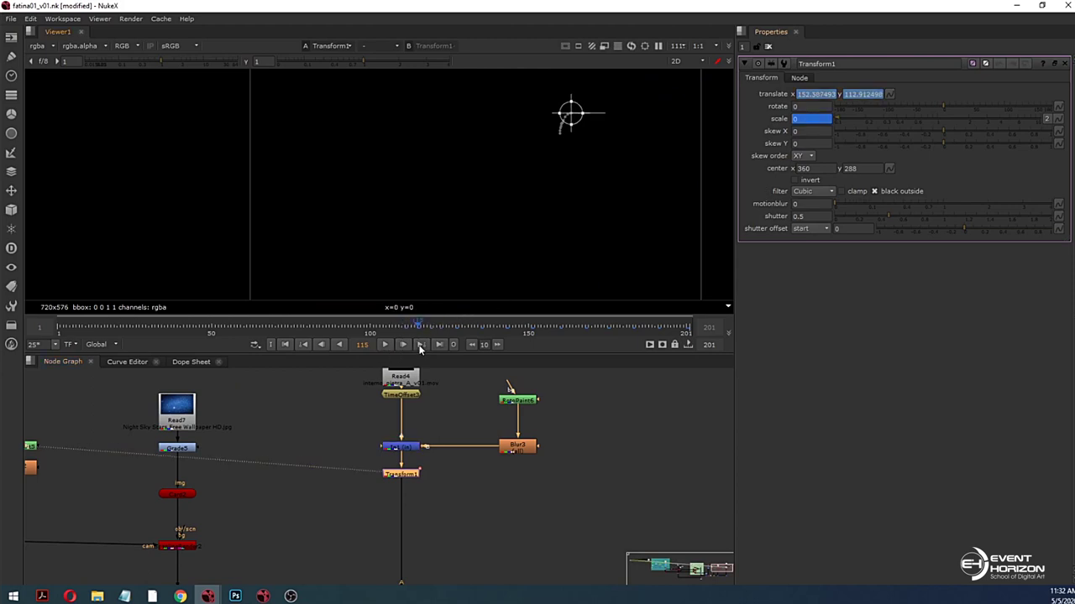
{"action": "left_click", "coordinate": [420, 346]}
{"action": "left_click", "coordinate": [420, 346]}
{"action": "left_click", "coordinate": [420, 346]}
{"action": "left_click", "coordinate": [420, 345]}
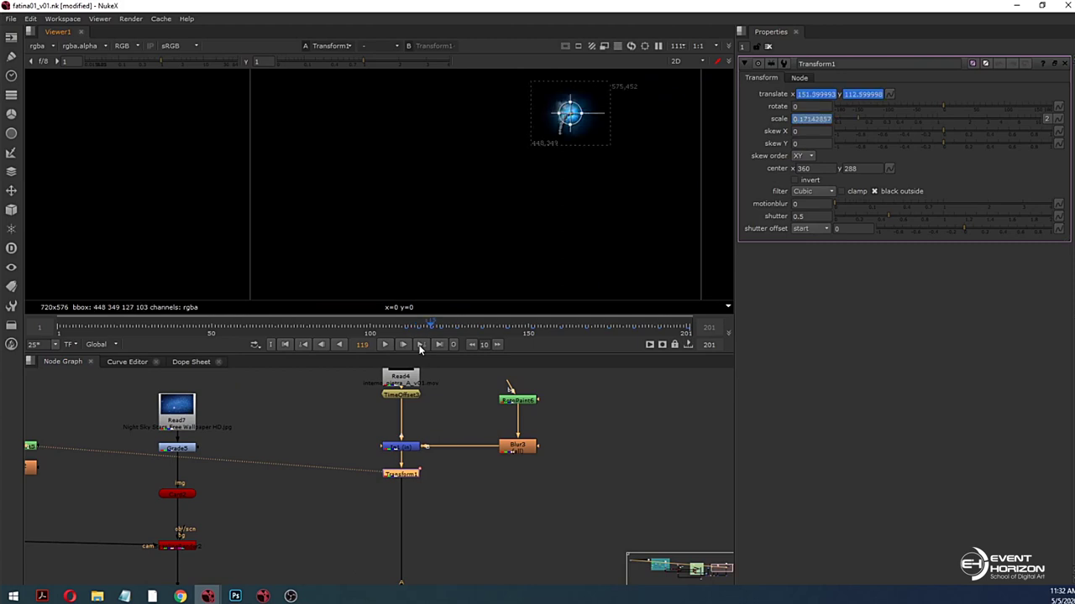
{"action": "left_click", "coordinate": [420, 346]}
{"action": "left_click", "coordinate": [420, 346]}
{"action": "left_click", "coordinate": [420, 346]}
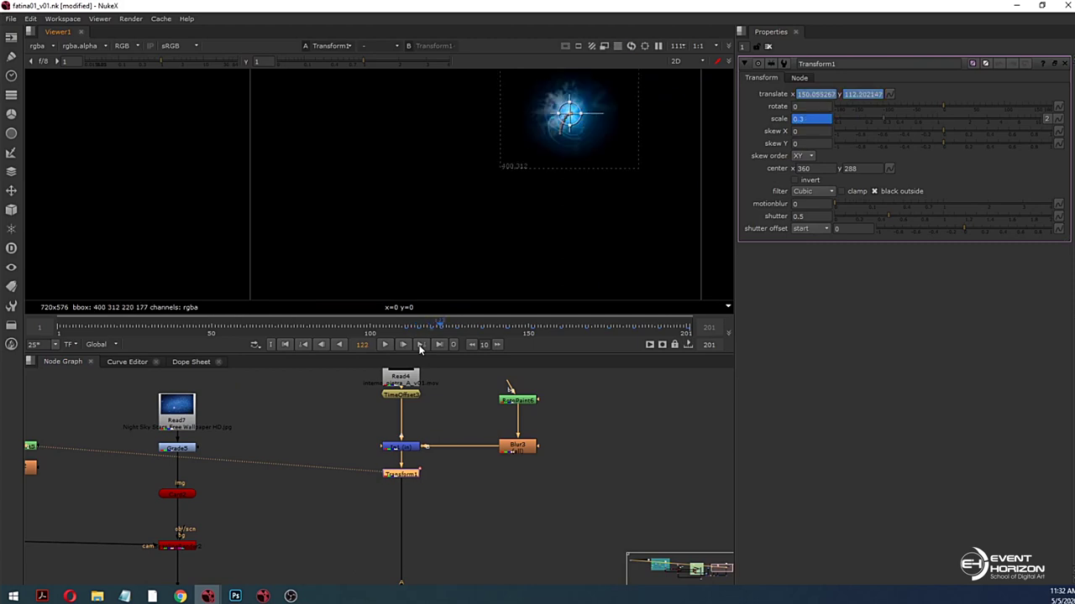
Step: Open Light2's properties and view Scene2 in 3D
{"action": "scroll", "coordinate": [325, 447], "scroll_direction": "down", "scroll_amount": 3}
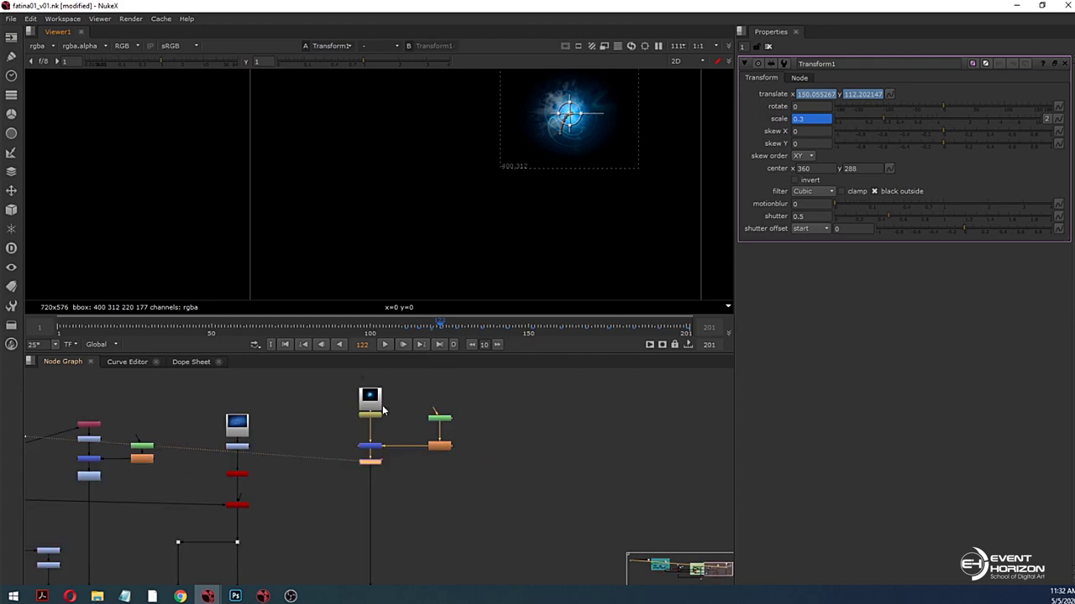
{"action": "scroll", "coordinate": [371, 454], "scroll_direction": "down", "scroll_amount": 3}
{"action": "middle_click_drag", "start_coordinate": [289, 479], "coordinate": [403, 478]}
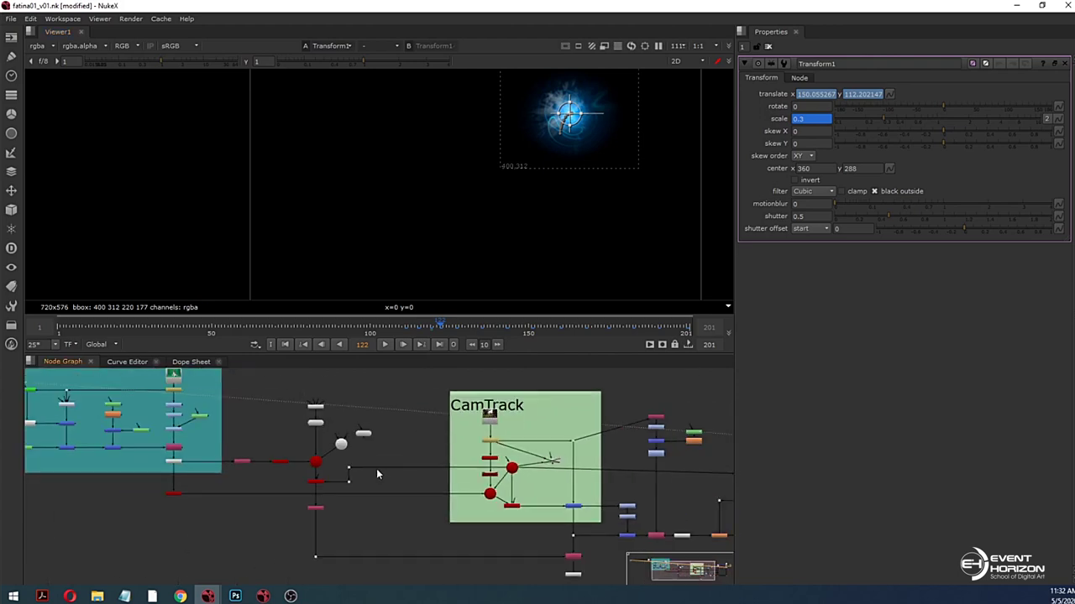
{"action": "scroll", "coordinate": [346, 446], "scroll_direction": "up", "scroll_amount": 5}
{"action": "double_click", "coordinate": [406, 470]}
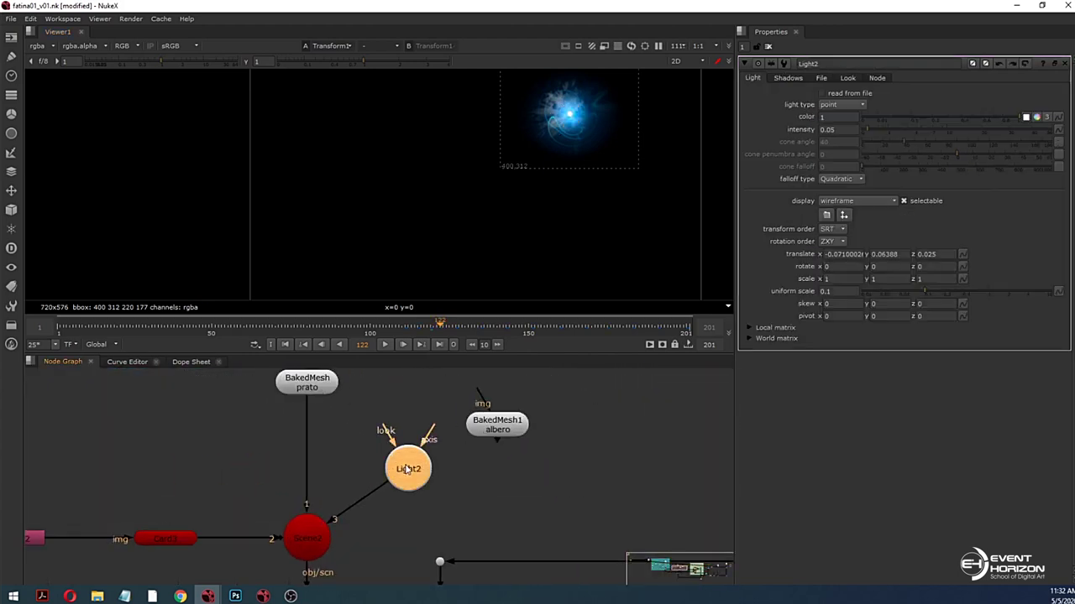
{"action": "left_click_drag", "start_coordinate": [431, 332], "coordinate": [440, 330]}
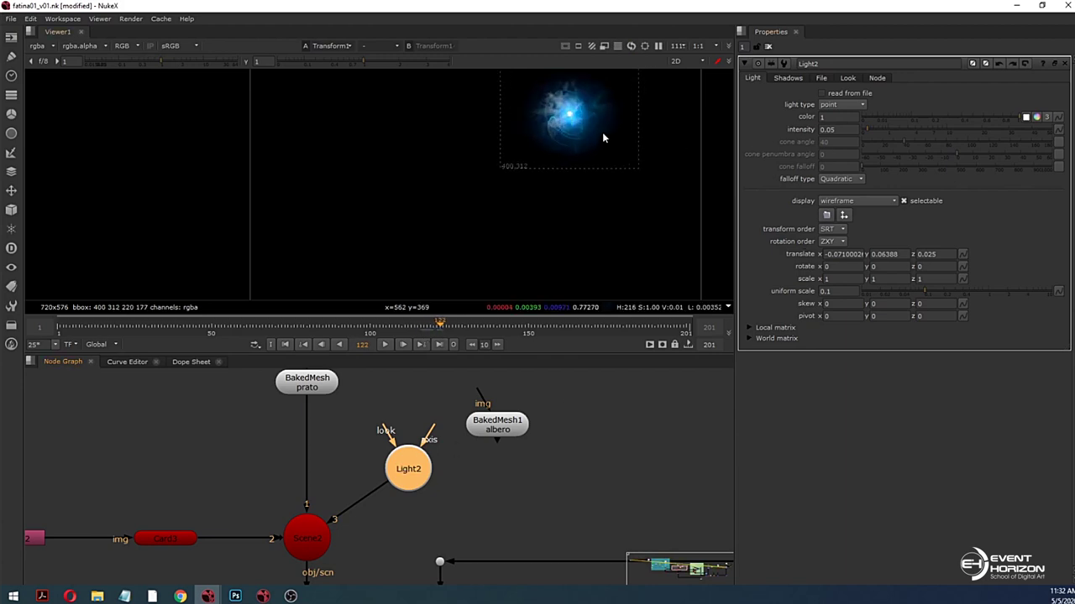
{"action": "left_click", "coordinate": [288, 552]}
{"action": "key", "text": "1"}
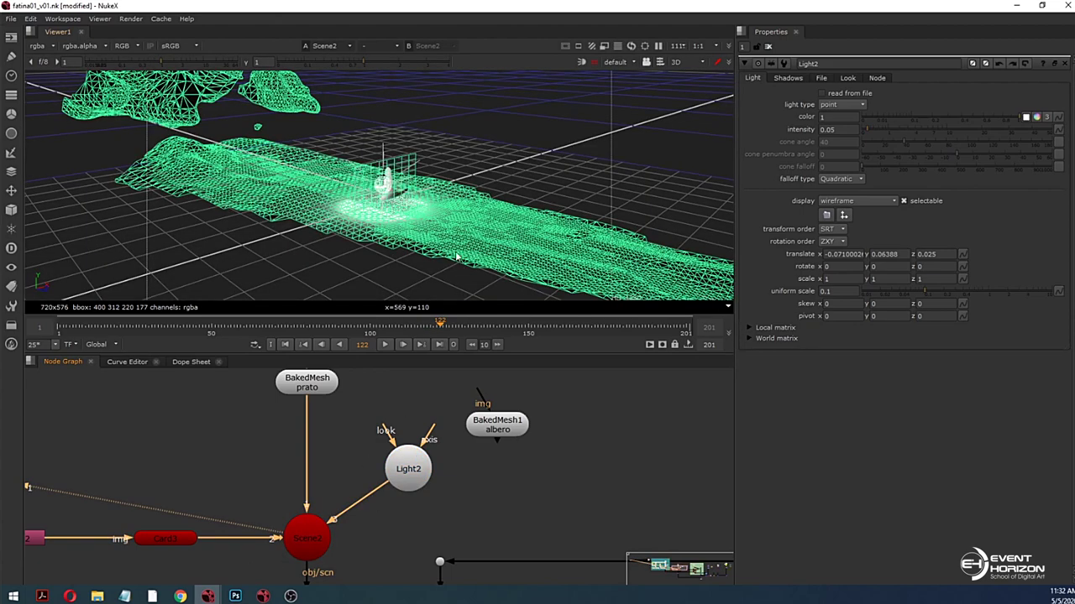
{"action": "left_click", "coordinate": [477, 166]}
Step: Set a keyframe on Light2's intensity of 0.05 at frame 122
{"action": "left_click", "coordinate": [408, 475]}
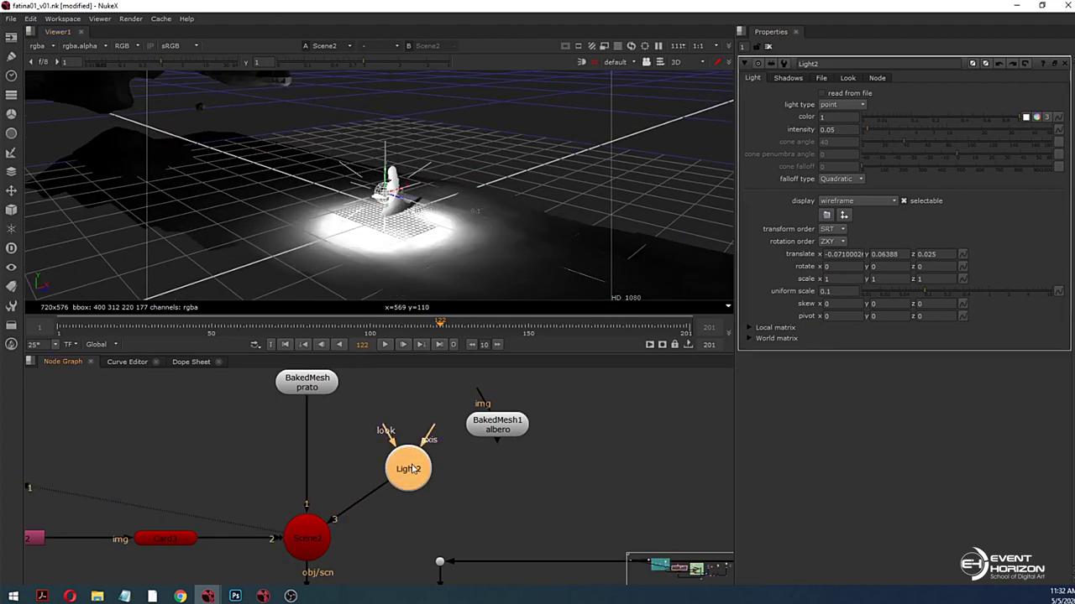
{"action": "scroll", "coordinate": [413, 469], "scroll_direction": "down", "scroll_amount": 2}
{"action": "left_click", "coordinate": [1058, 132]}
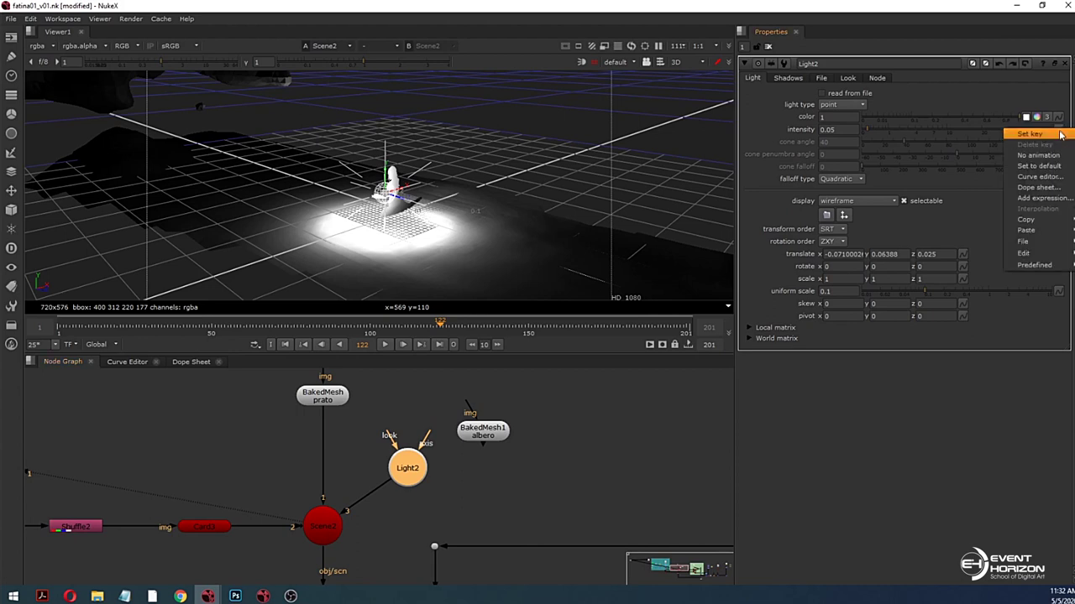
{"action": "left_click", "coordinate": [1059, 132]}
Step: Key Light2's intensity at 0 on frame 115
{"action": "left_click", "coordinate": [635, 403]}
{"action": "key", "text": "Left"}
{"action": "key", "text": "Left"}
{"action": "key", "text": "Left"}
{"action": "key", "text": "Left"}
{"action": "key", "text": "Left"}
{"action": "key", "text": "Left"}
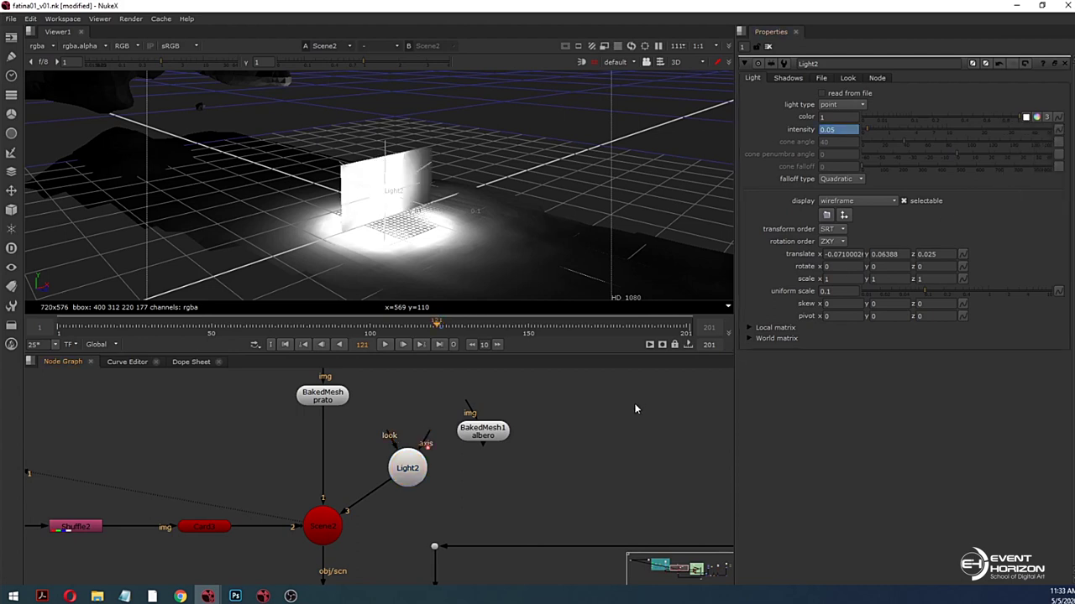
{"action": "key", "text": "Left"}
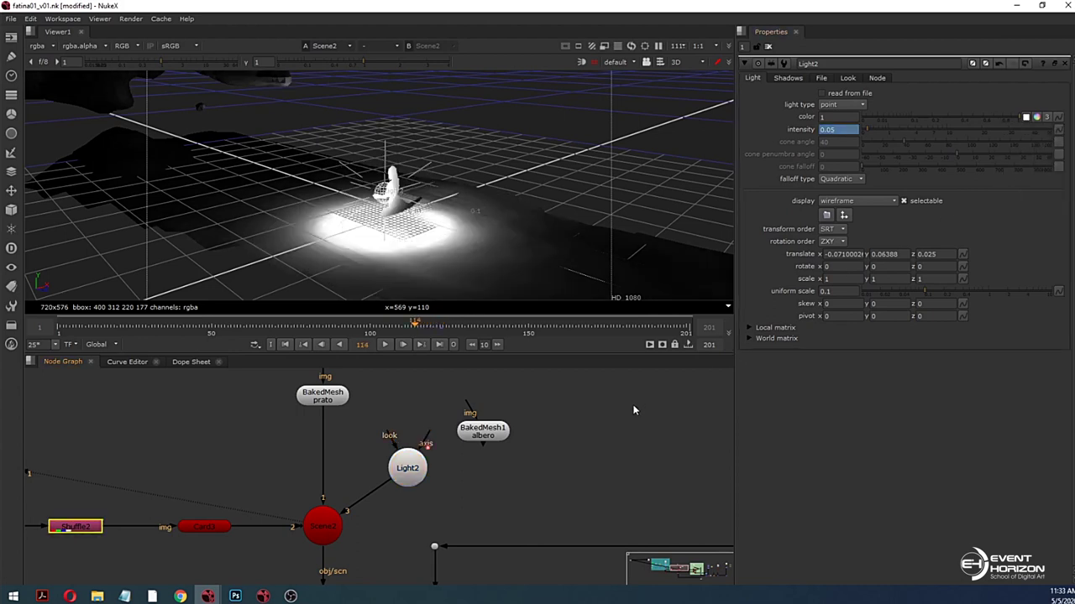
{"action": "double_click", "coordinate": [848, 130]}
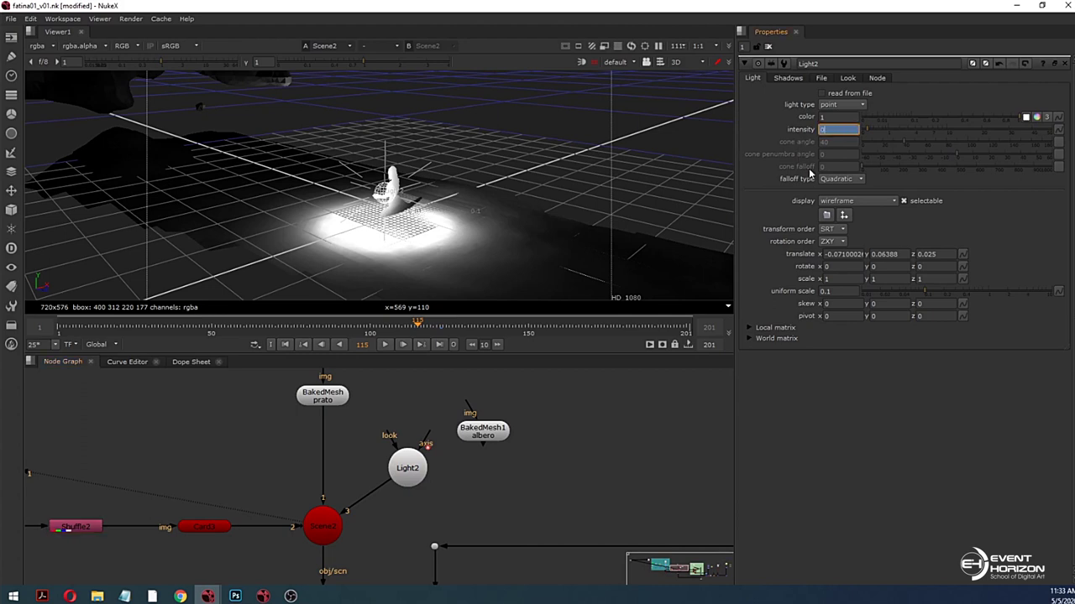
{"action": "key", "text": "Return"}
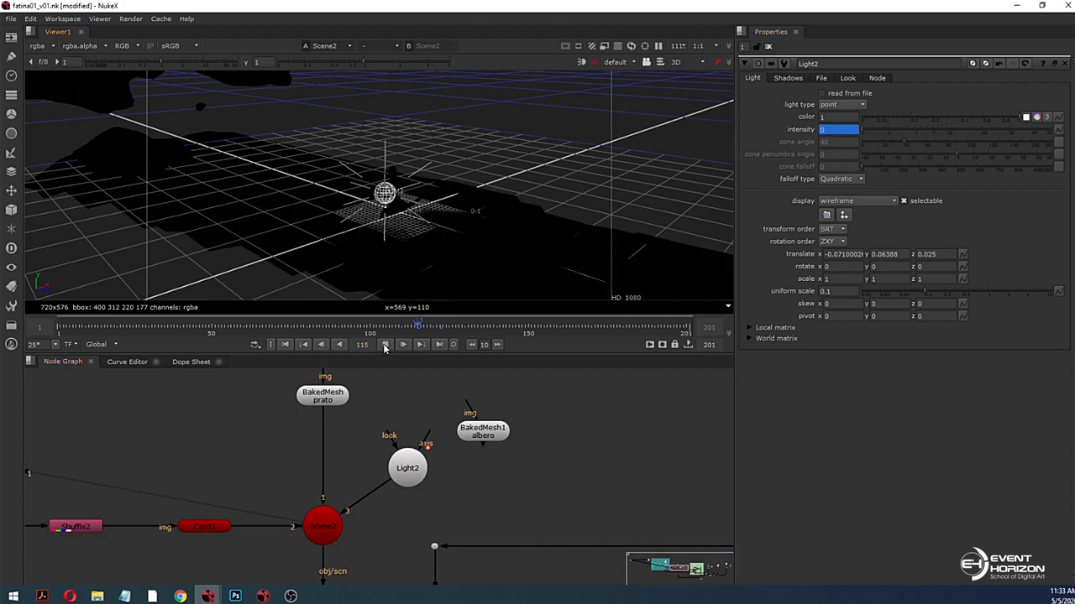
Step: Play and scrub the timeline around frame 118 and orbit the scene to check the light's intensity animation
{"action": "left_click", "coordinate": [385, 345]}
{"action": "left_click", "coordinate": [385, 348]}
{"action": "mouse_move", "coordinate": [448, 327]}
{"action": "left_mouse_down"}
{"action": "mouse_move", "coordinate": [418, 327]}
{"action": "mouse_move", "coordinate": [428, 329]}
{"action": "left_mouse_up"}
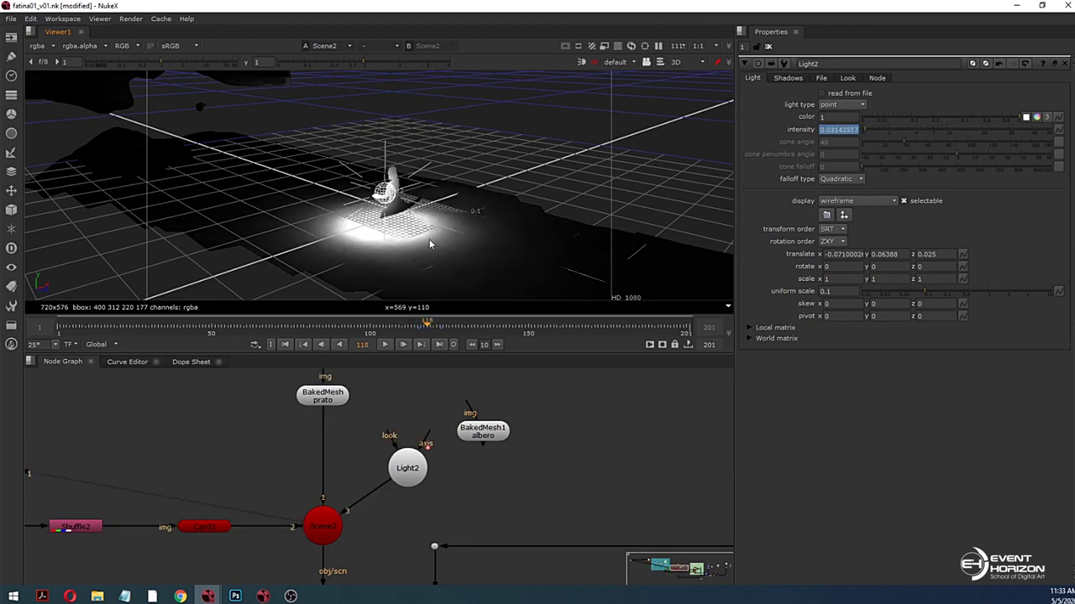
{"action": "left_click_drag", "start_coordinate": [447, 252], "coordinate": [494, 163], "text": "ctrl"}
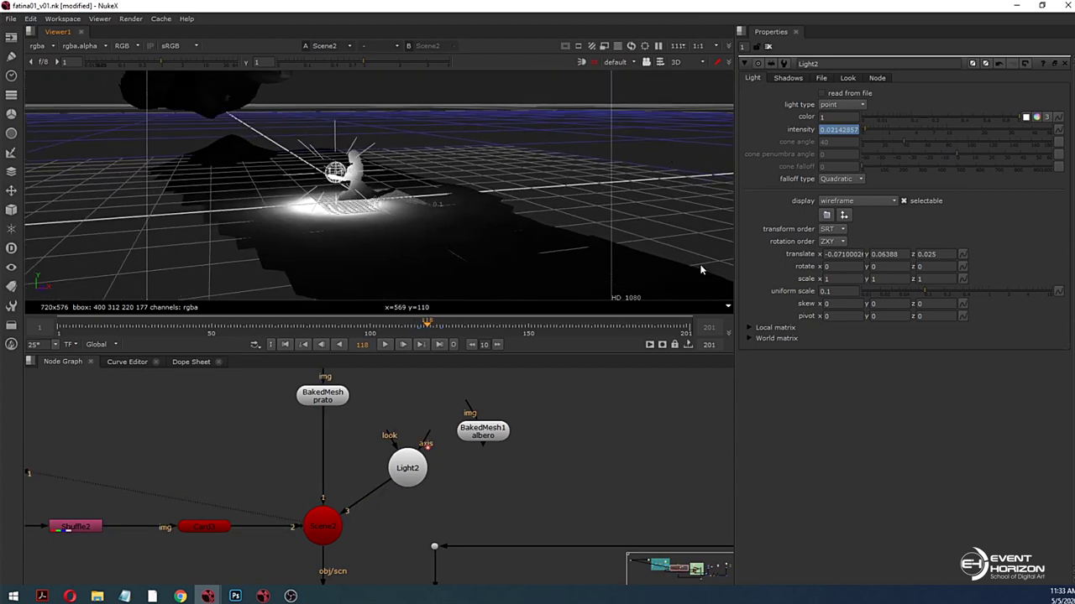
{"action": "left_click_drag", "start_coordinate": [701, 270], "coordinate": [692, 272], "text": "ctrl"}
{"action": "scroll", "coordinate": [565, 445], "scroll_direction": "down", "scroll_amount": 5}
{"action": "middle_click_drag", "start_coordinate": [531, 454], "coordinate": [240, 448]}
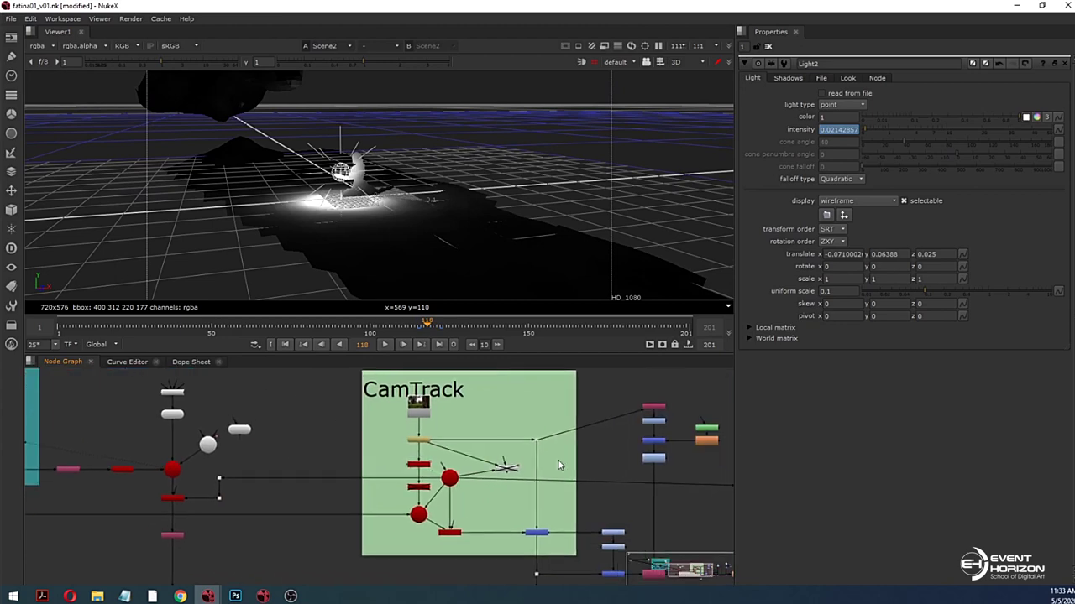
Step: View the TimeOffset node under the Read4 magic-light footage and play it to check the glow's timing
{"action": "middle_click_drag", "start_coordinate": [560, 465], "coordinate": [400, 461]}
{"action": "middle_click_drag", "start_coordinate": [619, 449], "coordinate": [581, 446]}
{"action": "middle_click_drag", "start_coordinate": [663, 415], "coordinate": [481, 446]}
{"action": "scroll", "coordinate": [555, 426], "scroll_direction": "up", "scroll_amount": 4}
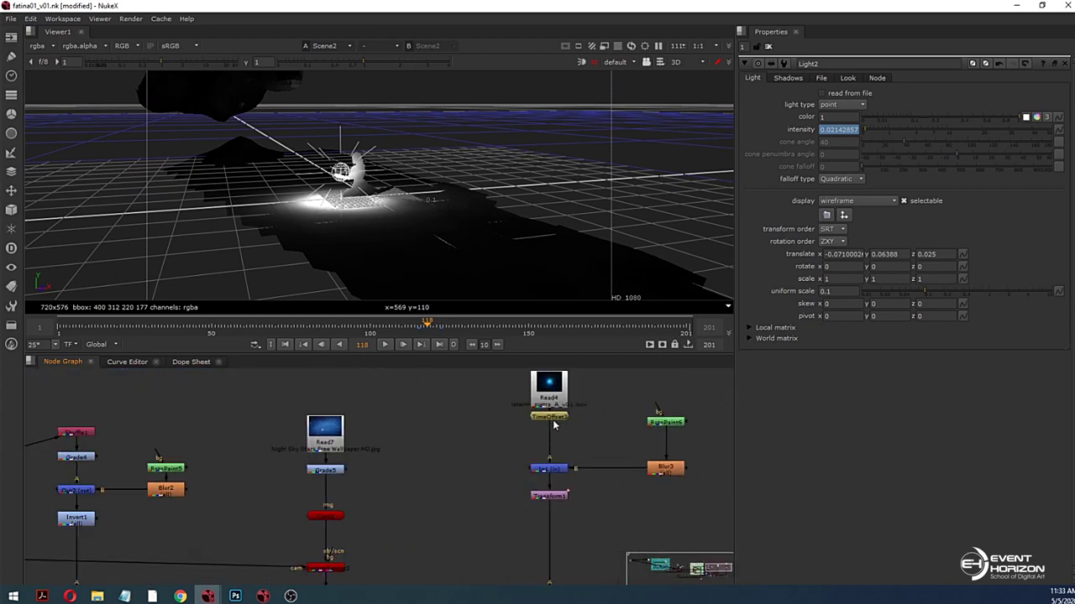
{"action": "left_click", "coordinate": [553, 426]}
{"action": "key", "text": "1"}
{"action": "left_click", "coordinate": [385, 345]}
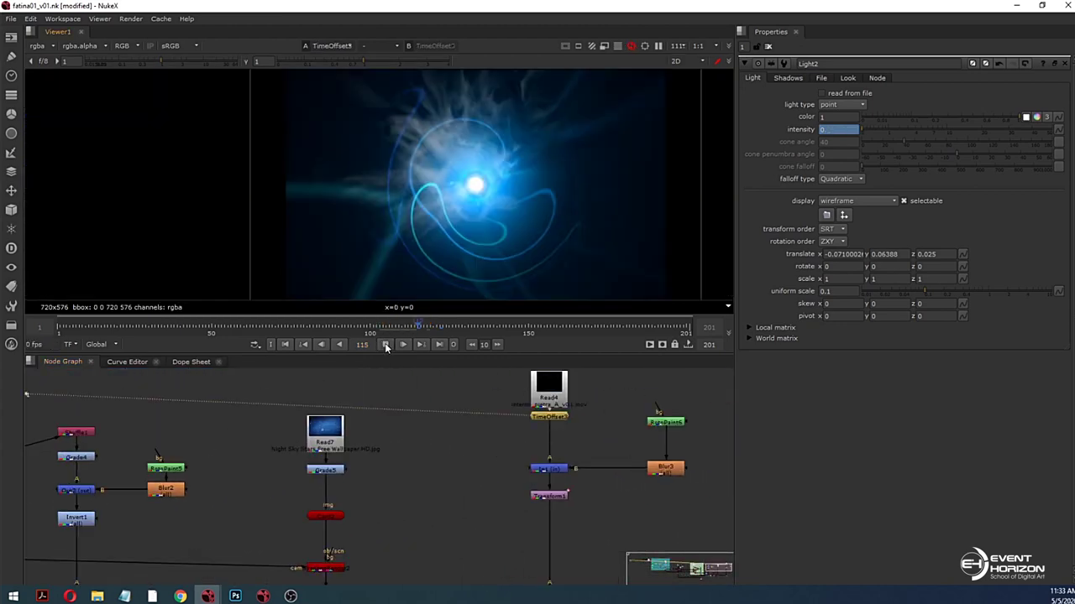
Step: View the Premult3 output and play it from frame 112 to check how the light pass fades in
{"action": "scroll", "coordinate": [386, 454], "scroll_direction": "down", "scroll_amount": 3}
{"action": "middle_click_drag", "start_coordinate": [329, 454], "coordinate": [569, 453]}
{"action": "scroll", "coordinate": [507, 450], "scroll_direction": "up", "scroll_amount": 3}
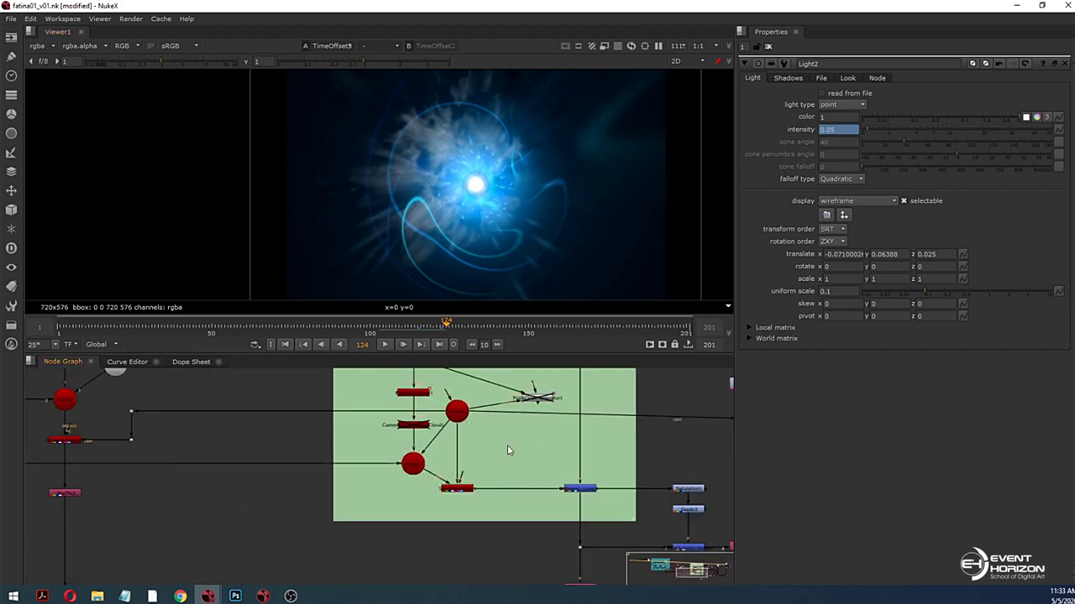
{"action": "scroll", "coordinate": [509, 450], "scroll_direction": "down", "scroll_amount": 3}
{"action": "middle_click_drag", "start_coordinate": [308, 445], "coordinate": [469, 504]}
{"action": "scroll", "coordinate": [457, 440], "scroll_direction": "up", "scroll_amount": 3}
{"action": "left_click_drag", "start_coordinate": [427, 431], "coordinate": [438, 431]}
{"action": "middle_click_drag", "start_coordinate": [551, 571], "coordinate": [465, 440]}
{"action": "middle_click_drag", "start_coordinate": [522, 501], "coordinate": [371, 450]}
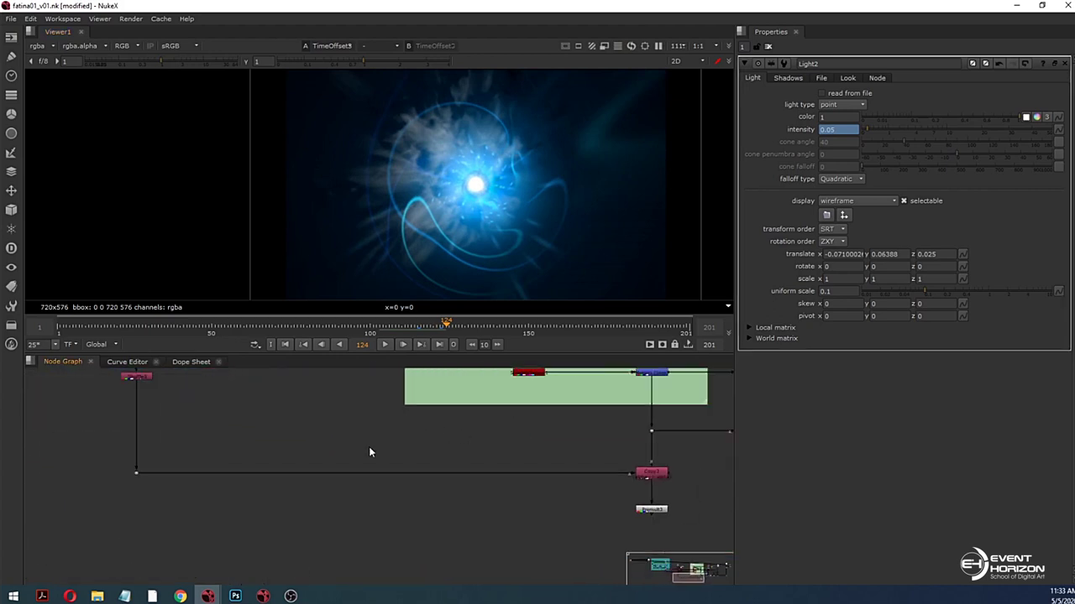
{"action": "middle_click_drag", "start_coordinate": [657, 494], "coordinate": [426, 479]}
{"action": "key", "text": "1"}
{"action": "left_click", "coordinate": [409, 326]}
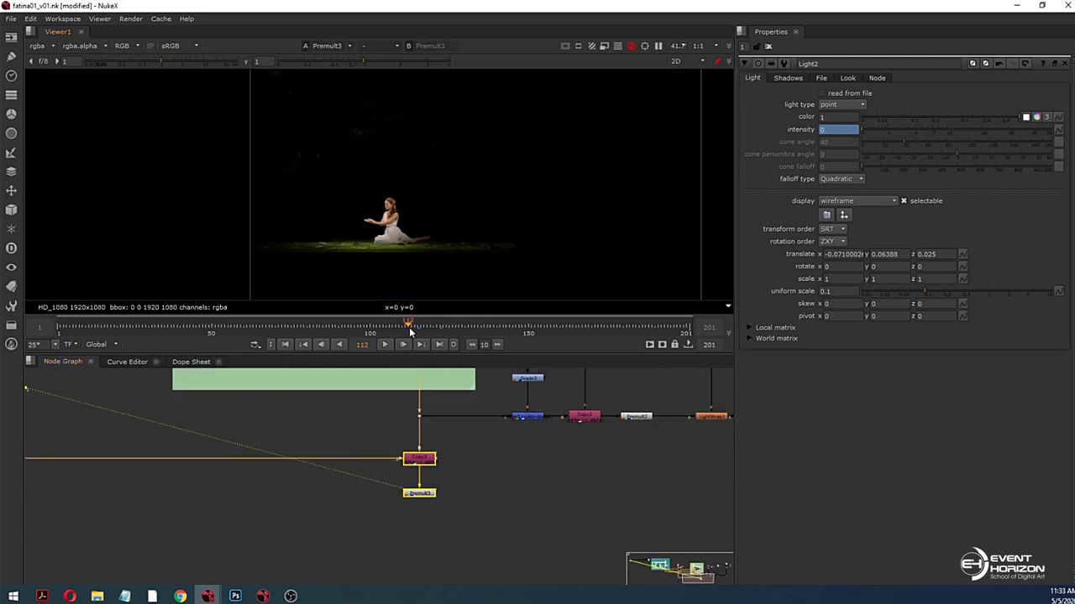
{"action": "left_click", "coordinate": [385, 345]}
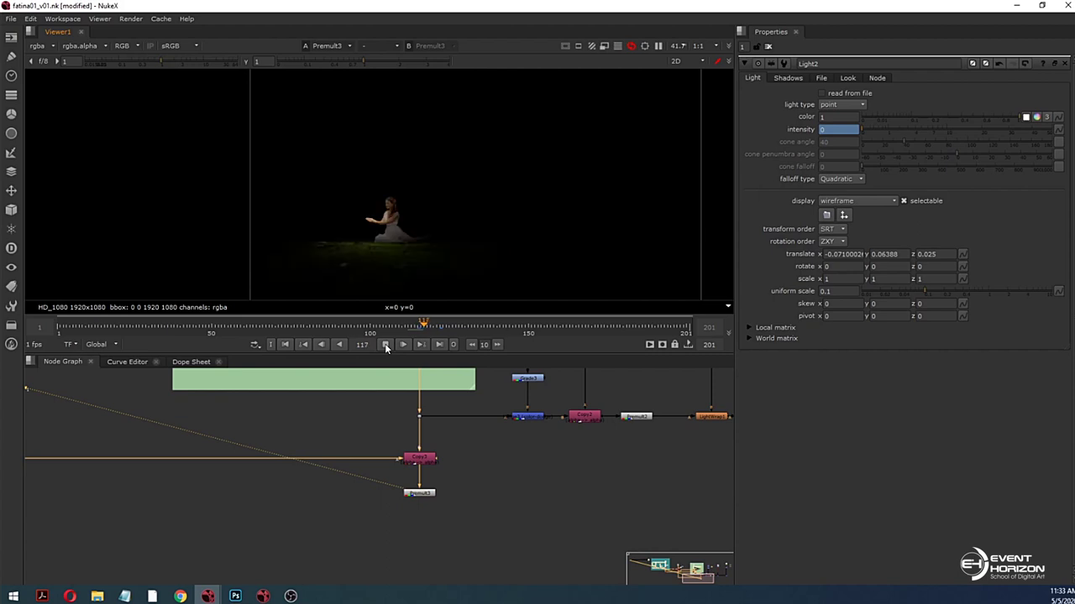
{"action": "left_click", "coordinate": [384, 345]}
Step: View the Merge5 output and the Merge4 output to compare the night composite with and without the magic light
{"action": "middle_click_drag", "start_coordinate": [501, 488], "coordinate": [400, 486]}
{"action": "scroll", "coordinate": [401, 484], "scroll_direction": "down", "scroll_amount": 1}
{"action": "middle_click_drag", "start_coordinate": [606, 478], "coordinate": [380, 485]}
{"action": "scroll", "coordinate": [381, 486], "scroll_direction": "down", "scroll_amount": 1}
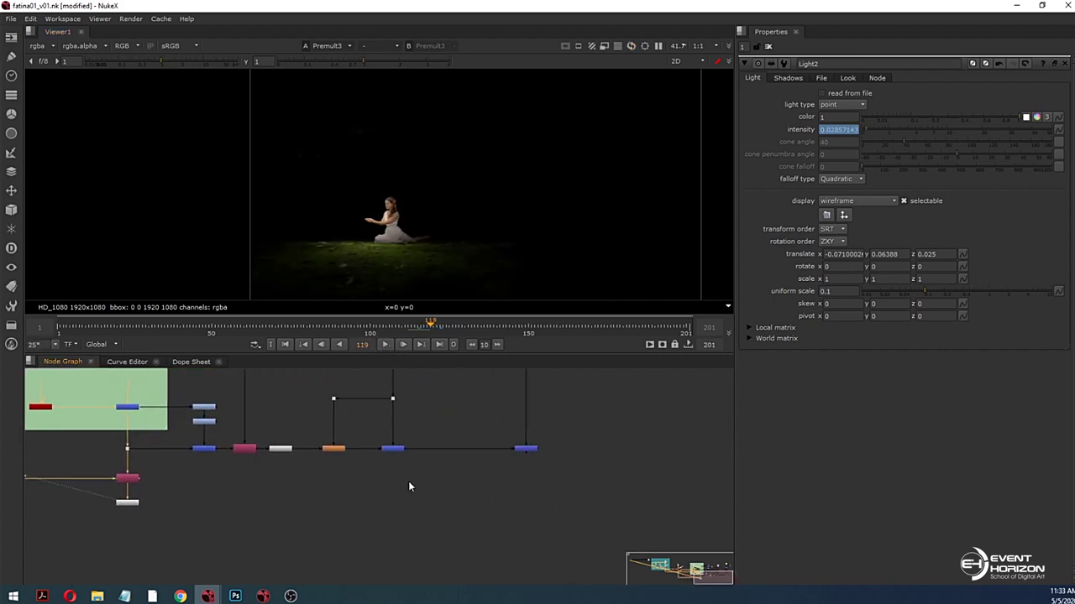
{"action": "scroll", "coordinate": [529, 472], "scroll_direction": "up", "scroll_amount": 3}
{"action": "left_click", "coordinate": [526, 433]}
{"action": "key", "text": "1"}
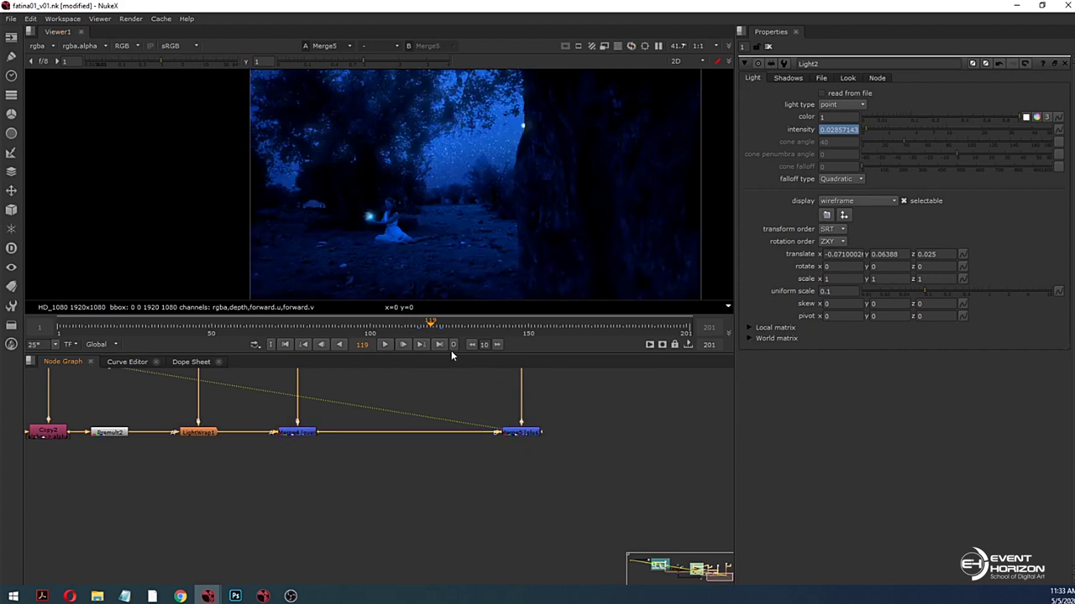
{"action": "left_click", "coordinate": [524, 433]}
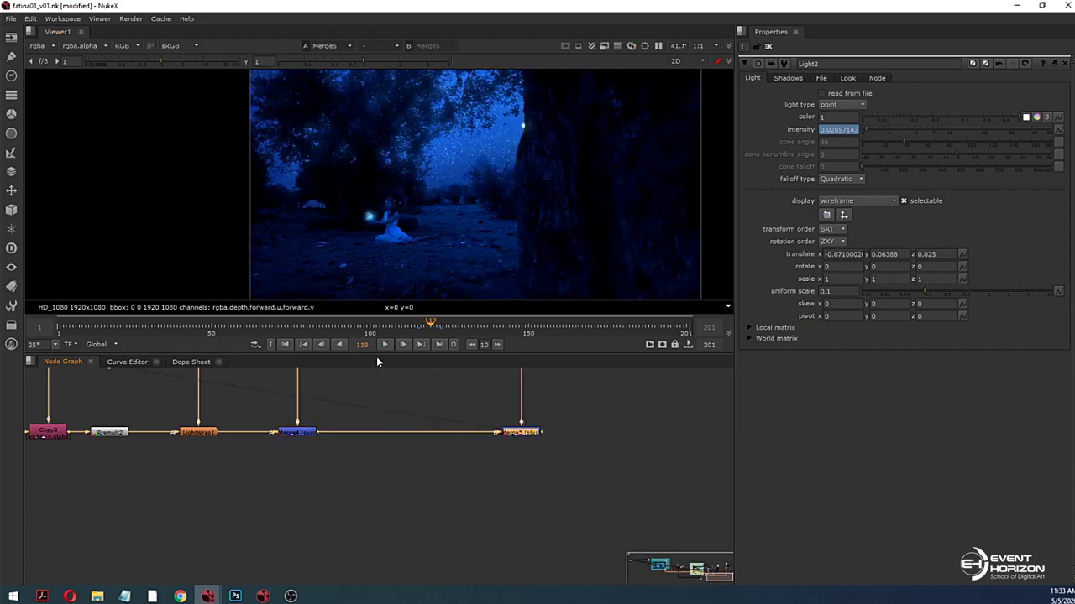
{"action": "left_click", "coordinate": [308, 436]}
{"action": "key", "text": "1"}
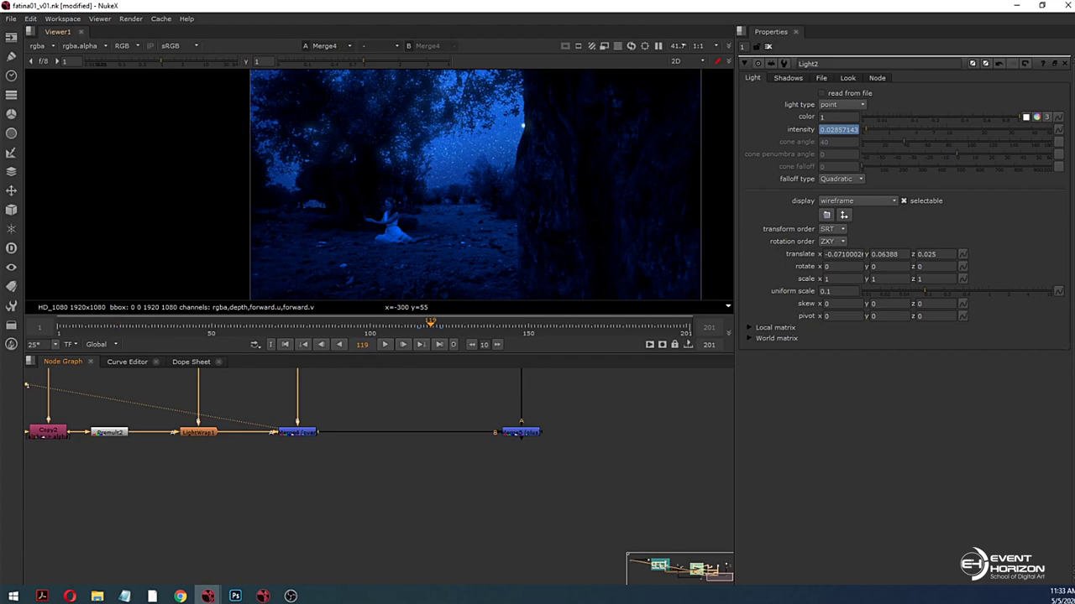
{"action": "left_click", "coordinate": [358, 528]}
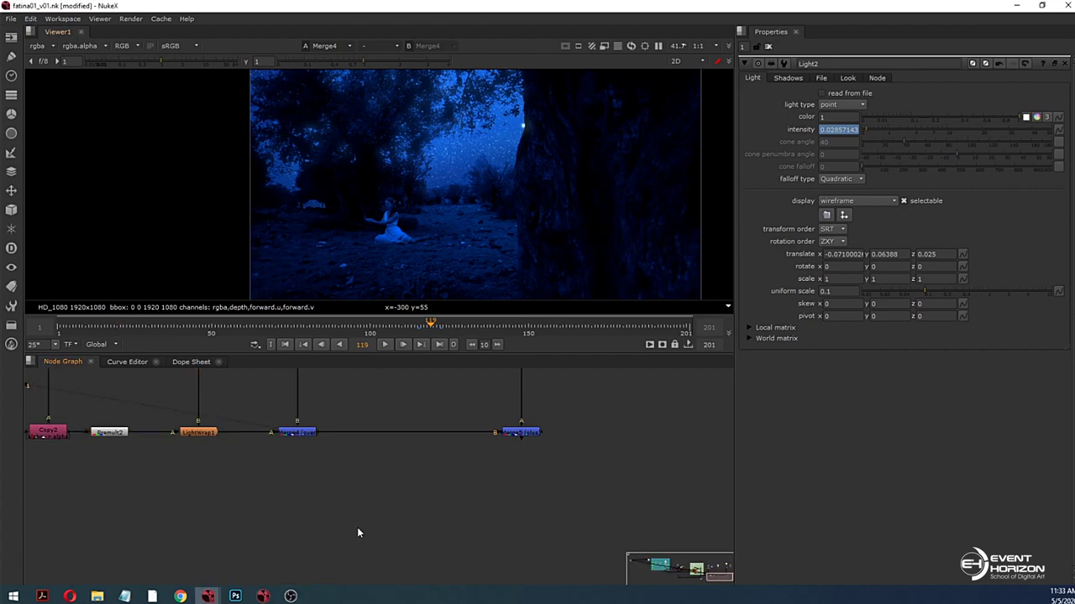
Step: Insert a Merge node with the over operation between Merge4 and Merge5
{"action": "scroll", "coordinate": [439, 501], "scroll_direction": "down", "scroll_amount": 4}
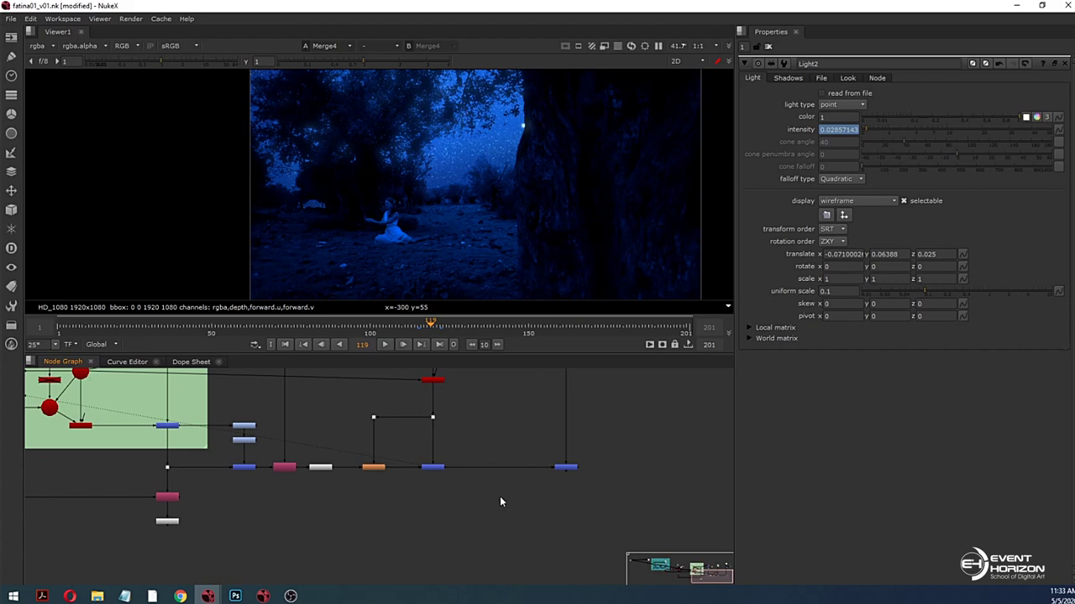
{"action": "key", "text": "m"}
{"action": "scroll", "coordinate": [500, 496], "scroll_direction": "up", "scroll_amount": 3}
{"action": "left_click_drag", "start_coordinate": [499, 496], "coordinate": [487, 439]}
{"action": "scroll", "coordinate": [492, 456], "scroll_direction": "down", "scroll_amount": 2}
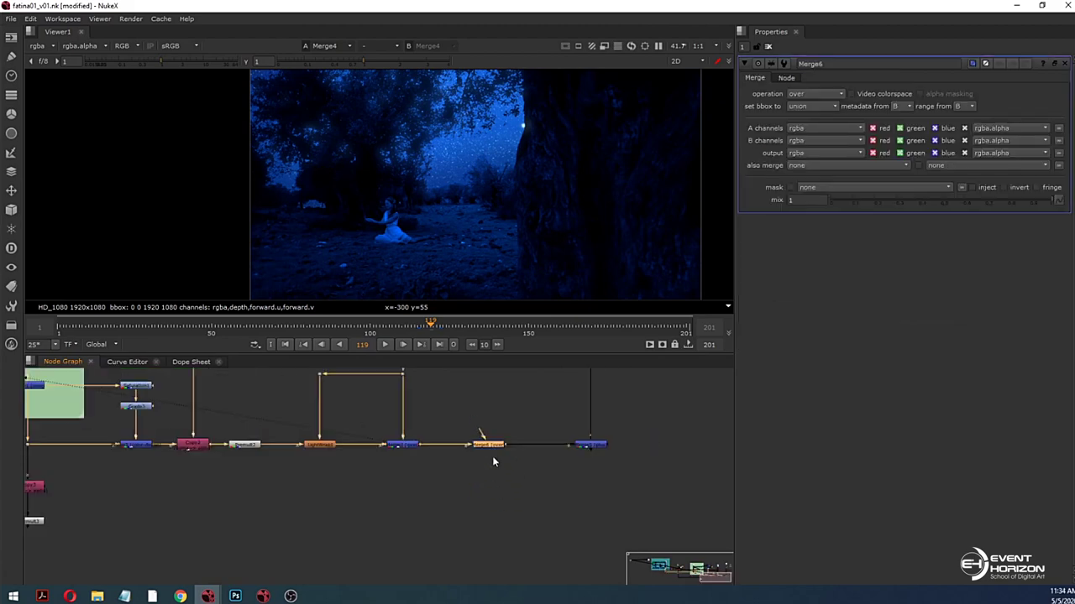
Step: Connect Premult3 to the A input of the new Merge6, routing the connection beneath the main pipe through a dot
{"action": "scroll", "coordinate": [493, 460], "scroll_direction": "down", "scroll_amount": 1}
{"action": "middle_click_drag", "start_coordinate": [493, 460], "coordinate": [672, 387]}
{"action": "key", "text": "space"}
{"action": "scroll", "coordinate": [671, 378], "scroll_direction": "up", "scroll_amount": 3}
{"action": "left_click_drag", "start_coordinate": [611, 347], "coordinate": [293, 447]}
{"action": "middle_click_drag", "start_coordinate": [294, 447], "coordinate": [592, 450]}
{"action": "left_click_drag", "start_coordinate": [592, 450], "coordinate": [371, 457]}
{"action": "left_click_drag", "start_coordinate": [643, 413], "coordinate": [921, 456], "text": "ctrl"}
{"action": "middle_click_drag", "start_coordinate": [838, 486], "coordinate": [604, 502]}
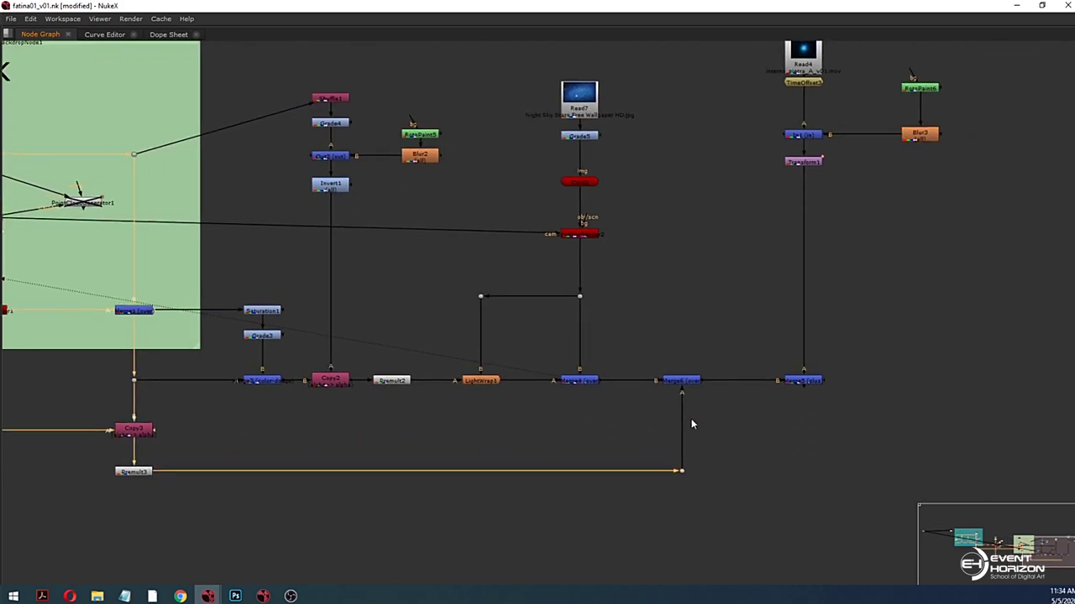
{"action": "left_click_drag", "start_coordinate": [756, 456], "coordinate": [519, 543], "text": "alt"}
{"action": "key", "text": "alt+space"}
{"action": "key", "text": "Escape"}
{"action": "key", "text": "space"}
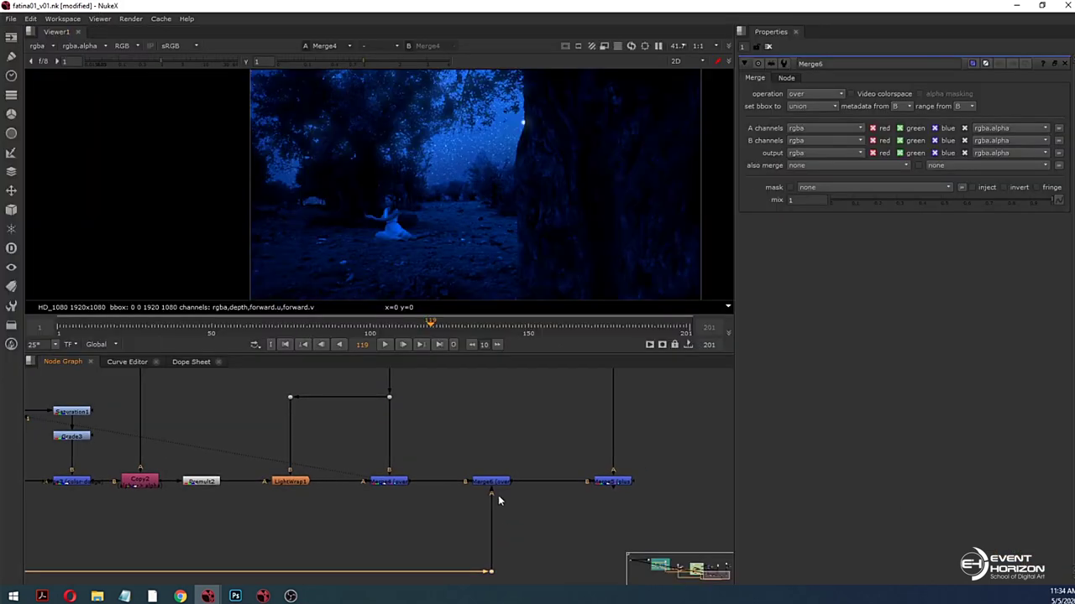
Step: View the Merge6 result up close around the girl, followed by the Merge5 output with the magic light
{"action": "left_click", "coordinate": [493, 484]}
{"action": "key", "text": "1"}
{"action": "scroll", "coordinate": [401, 252], "scroll_direction": "up", "scroll_amount": 3}
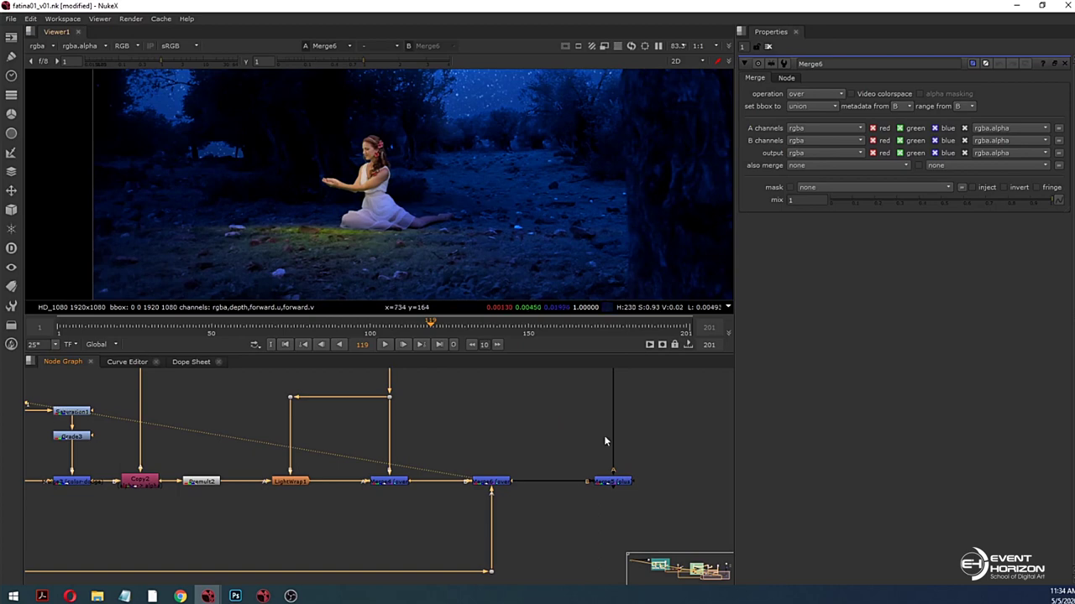
{"action": "left_click", "coordinate": [613, 481]}
{"action": "key", "text": "1"}
Step: Disable and re-enable Merge6 several times to compare the final composite with and without the light pass
{"action": "left_click", "coordinate": [493, 484]}
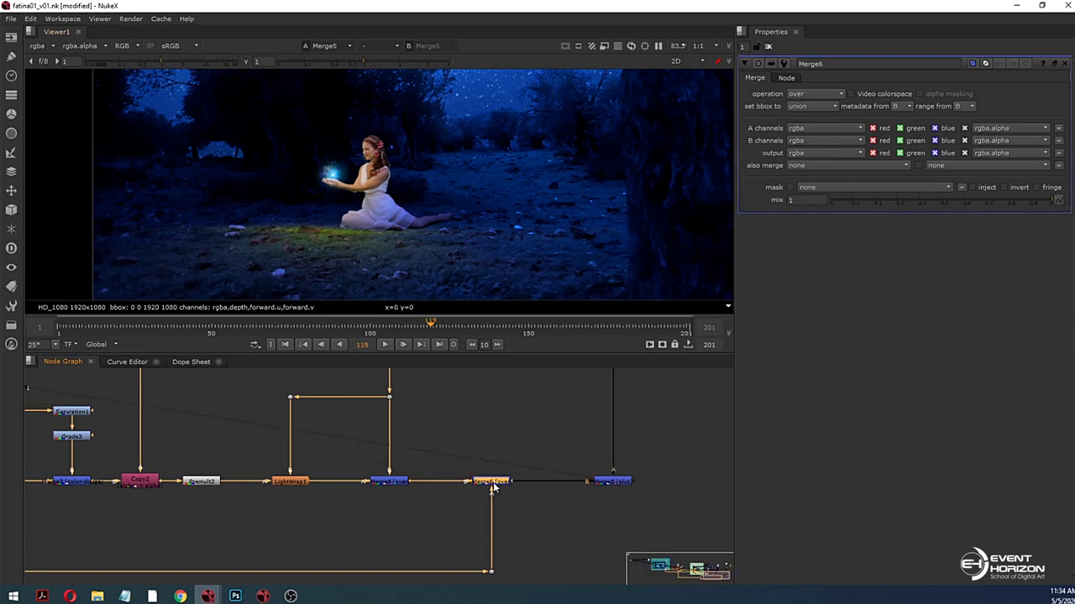
{"action": "key", "text": "d"}
{"action": "key", "text": "d"}
{"action": "scroll", "coordinate": [403, 265], "scroll_direction": "down", "scroll_amount": 1}
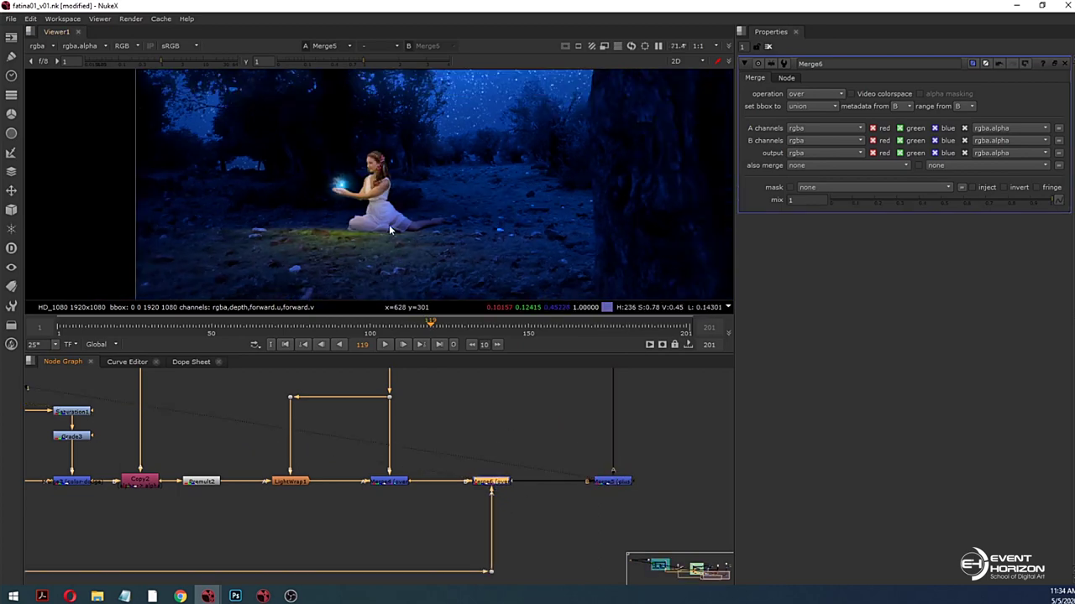
{"action": "key", "text": "d"}
{"action": "key", "text": "d"}
{"action": "scroll", "coordinate": [372, 160], "scroll_direction": "up", "scroll_amount": 2}
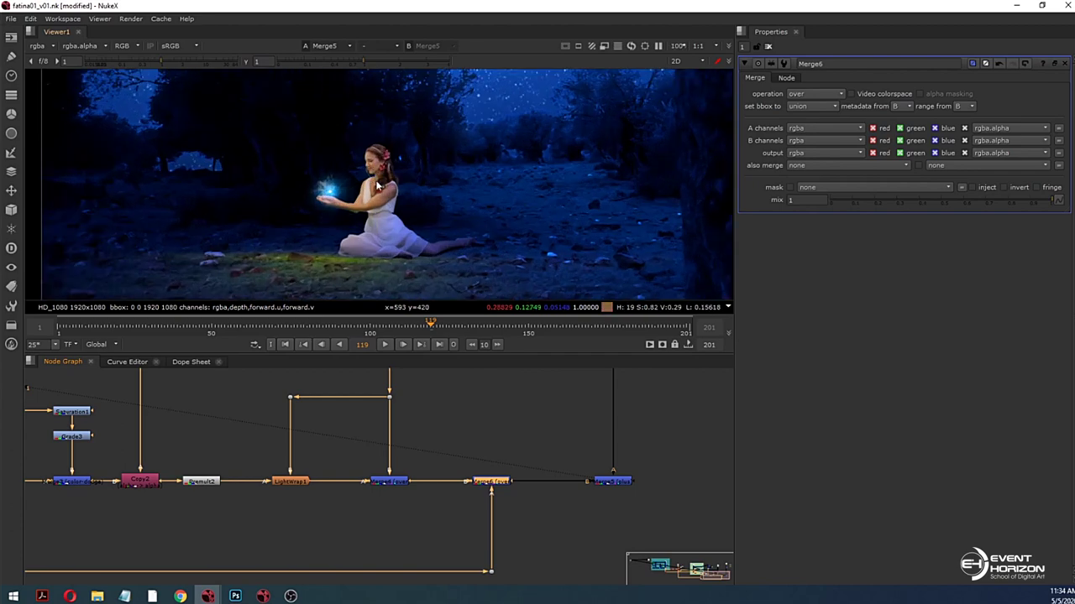
{"action": "key", "text": "d"}
{"action": "key", "text": "d"}
{"action": "scroll", "coordinate": [379, 193], "scroll_direction": "down", "scroll_amount": 1}
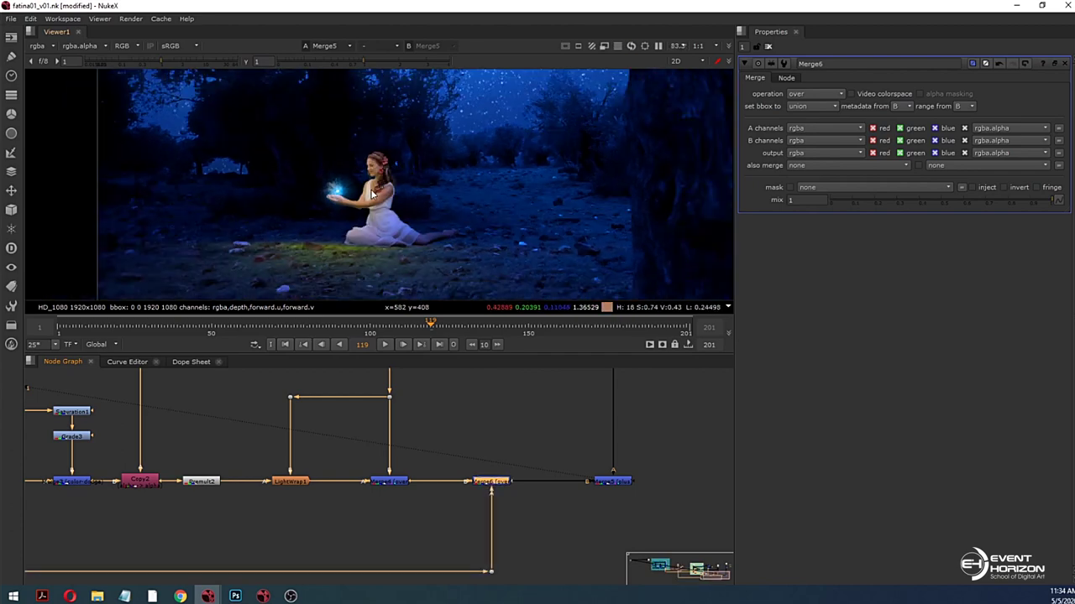
{"action": "scroll", "coordinate": [376, 227], "scroll_direction": "down", "scroll_amount": 1}
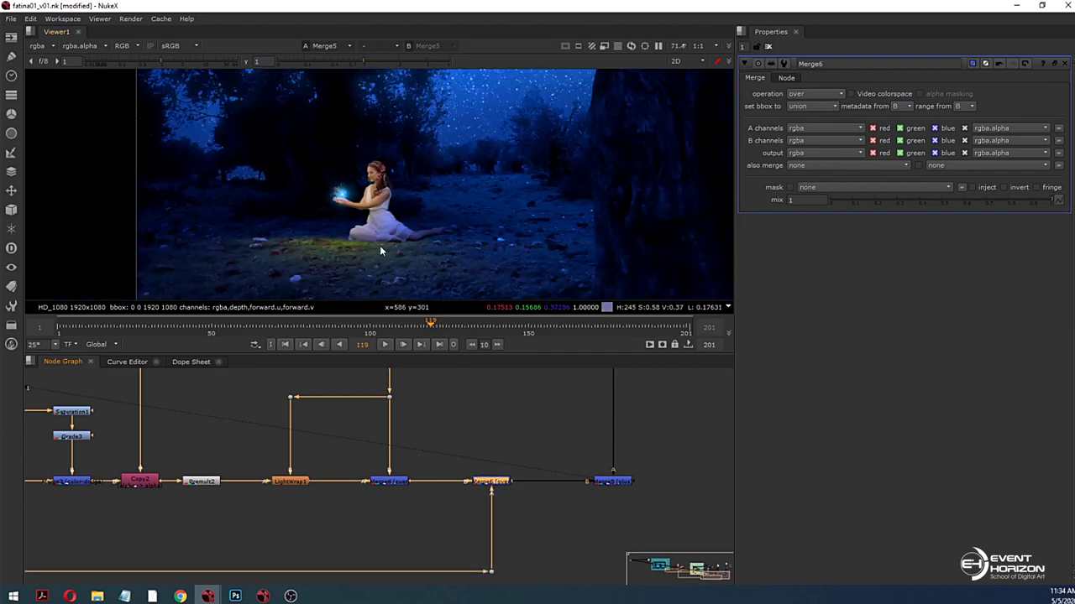
Step: Examine the whole composite and view Scene1 in 3D to inspect the light setup on the ground
{"action": "left_click", "coordinate": [535, 428]}
{"action": "scroll", "coordinate": [403, 241], "scroll_direction": "down", "scroll_amount": 5}
{"action": "scroll", "coordinate": [413, 186], "scroll_direction": "up", "scroll_amount": 3}
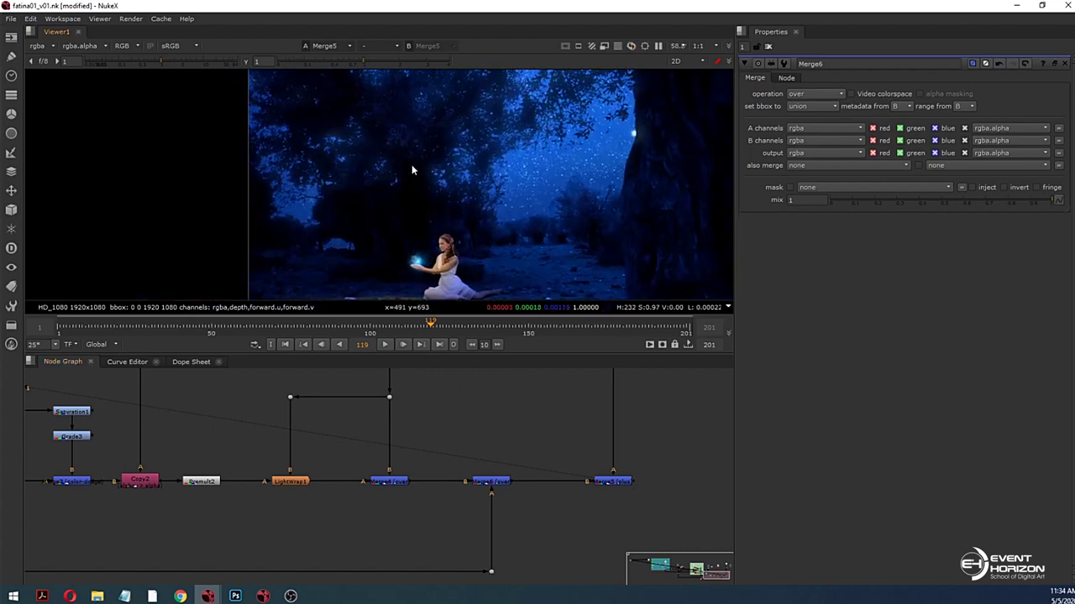
{"action": "scroll", "coordinate": [412, 168], "scroll_direction": "down", "scroll_amount": 1}
{"action": "scroll", "coordinate": [300, 458], "scroll_direction": "down", "scroll_amount": 3}
{"action": "scroll", "coordinate": [359, 497], "scroll_direction": "up", "scroll_amount": 5}
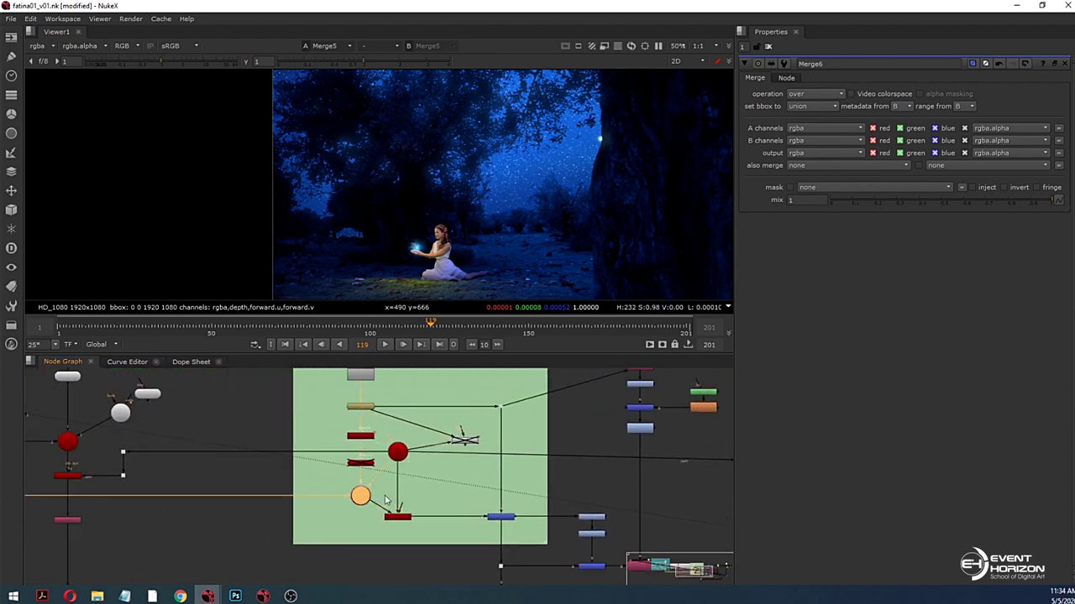
{"action": "middle_click_drag", "start_coordinate": [549, 504], "coordinate": [382, 526]}
{"action": "middle_click_drag", "start_coordinate": [506, 527], "coordinate": [623, 482]}
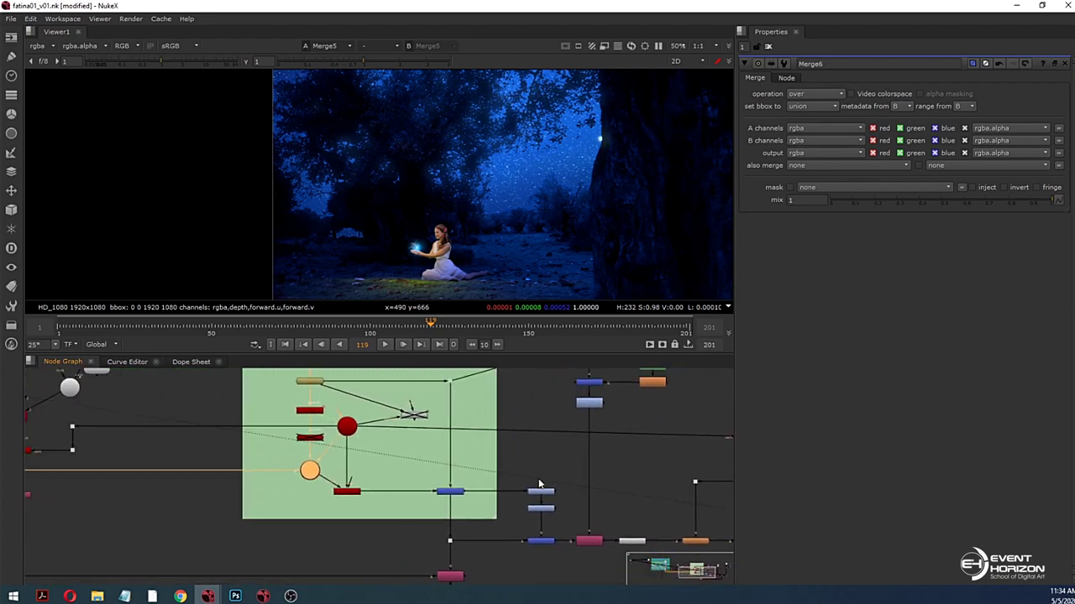
{"action": "left_click", "coordinate": [314, 472]}
{"action": "key", "text": "1"}
{"action": "scroll", "coordinate": [426, 212], "scroll_direction": "up", "scroll_amount": 2}
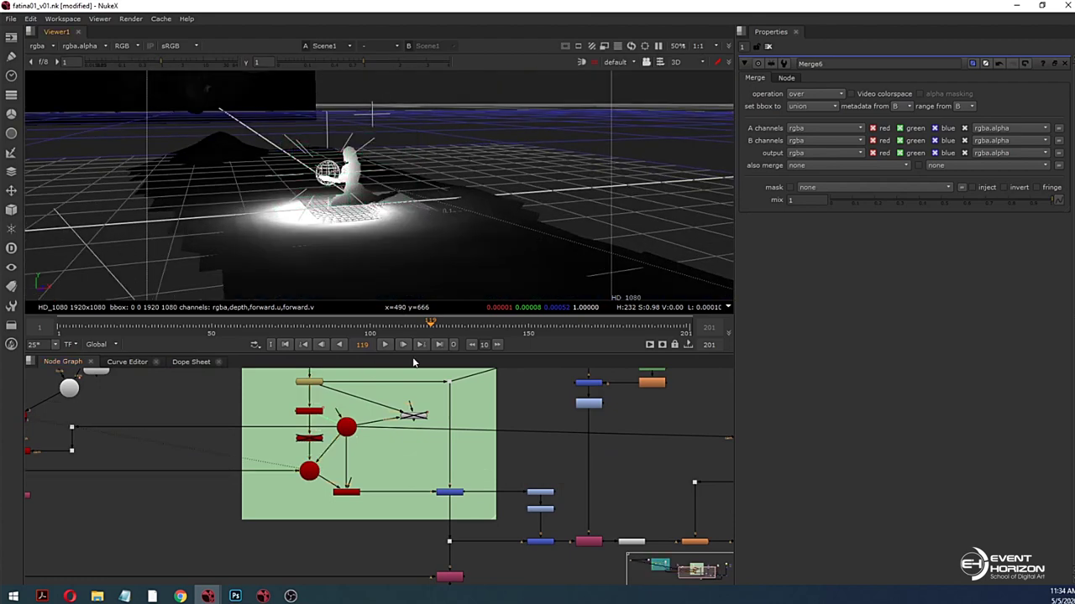
{"action": "scroll", "coordinate": [415, 508], "scroll_direction": "up", "scroll_amount": 3}
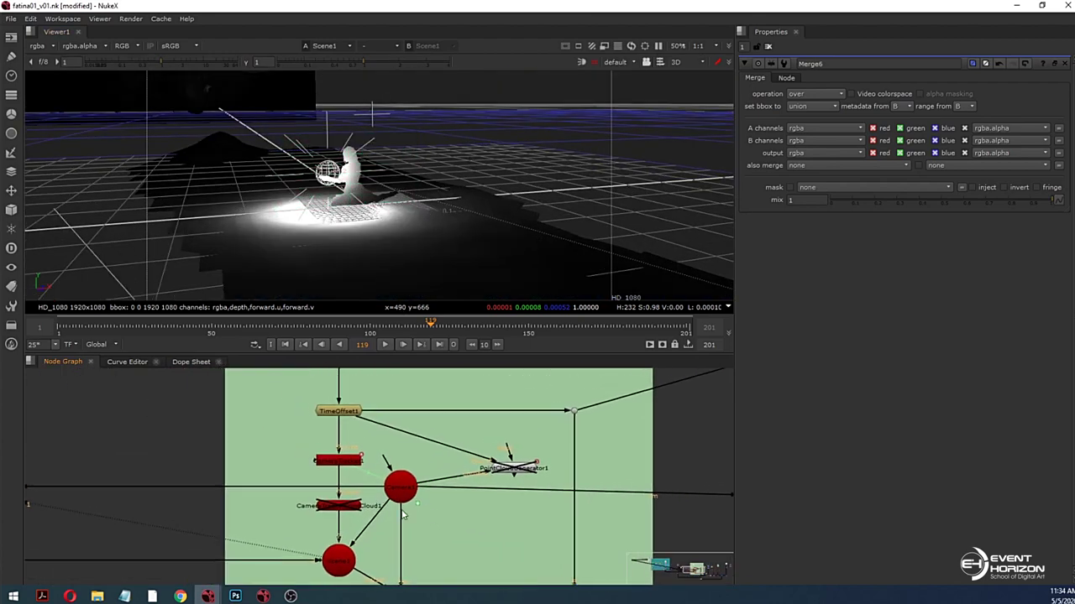
{"action": "scroll", "coordinate": [451, 523], "scroll_direction": "down", "scroll_amount": 5}
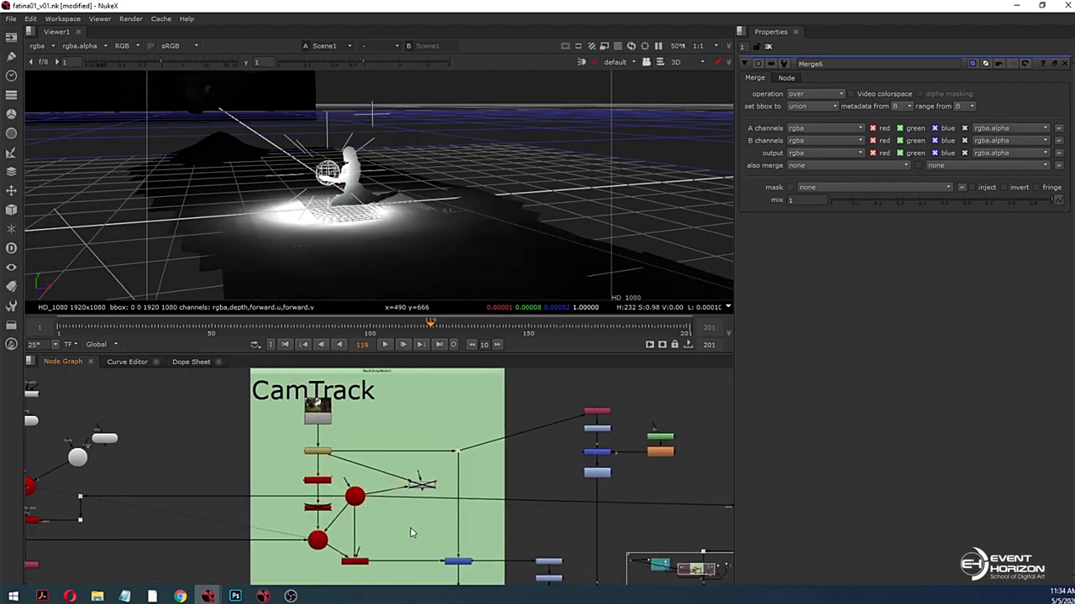
Step: Move the albero BakedMesh node aside, duplicate Light2 as Light1 and connect the copy to Scene2
{"action": "middle_click_drag", "start_coordinate": [484, 525], "coordinate": [675, 509]}
{"action": "scroll", "coordinate": [346, 456], "scroll_direction": "up", "scroll_amount": 5}
{"action": "middle_click_drag", "start_coordinate": [336, 455], "coordinate": [416, 492]}
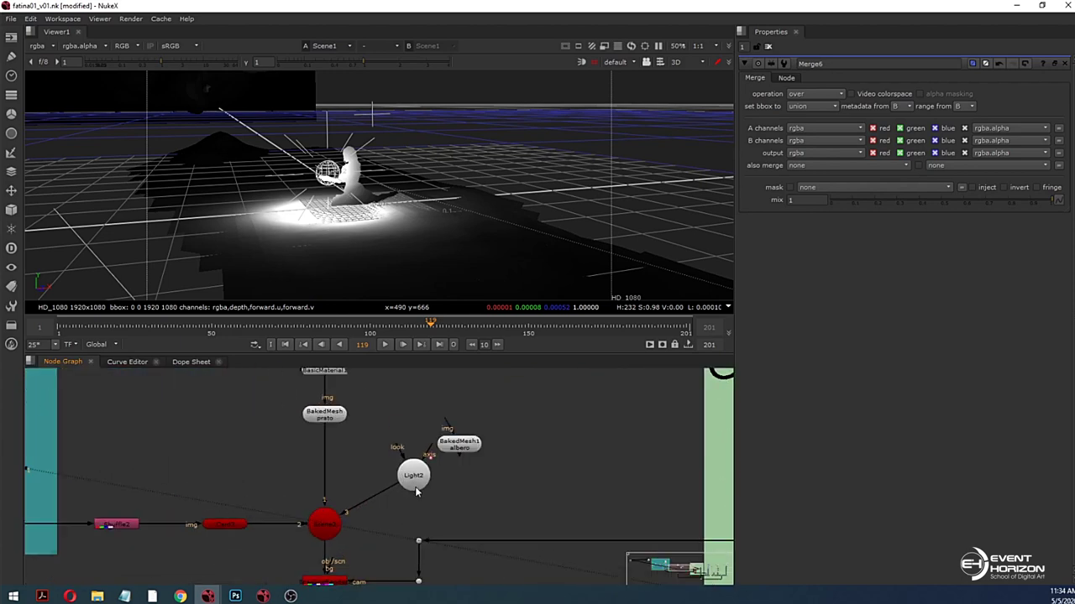
{"action": "left_click_drag", "start_coordinate": [494, 453], "coordinate": [499, 454]}
{"action": "scroll", "coordinate": [448, 491], "scroll_direction": "down", "scroll_amount": 1}
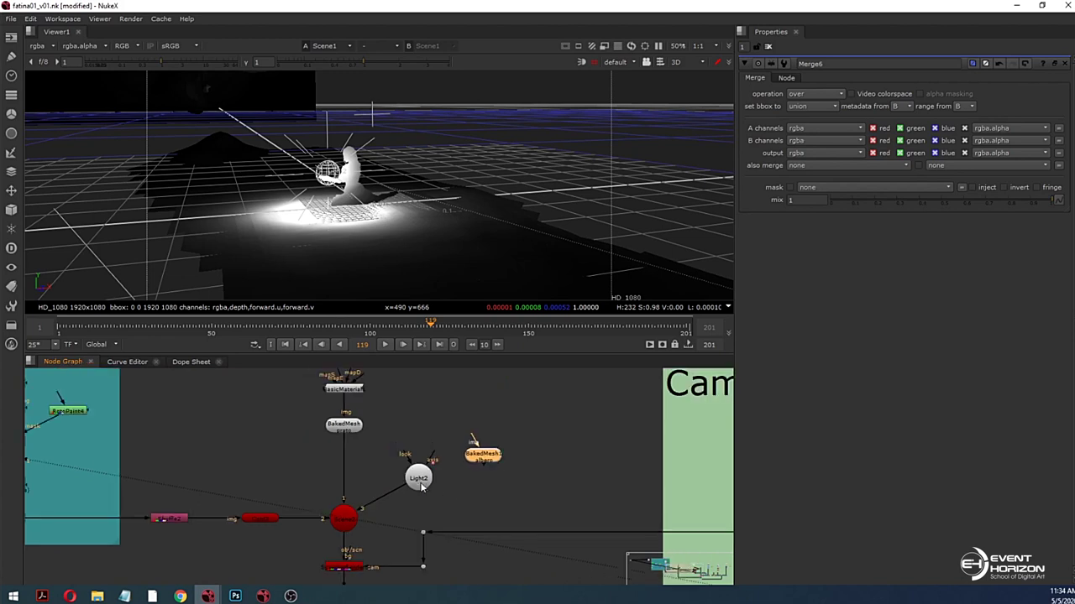
{"action": "left_click", "coordinate": [418, 481]}
{"action": "left_click", "coordinate": [424, 477]}
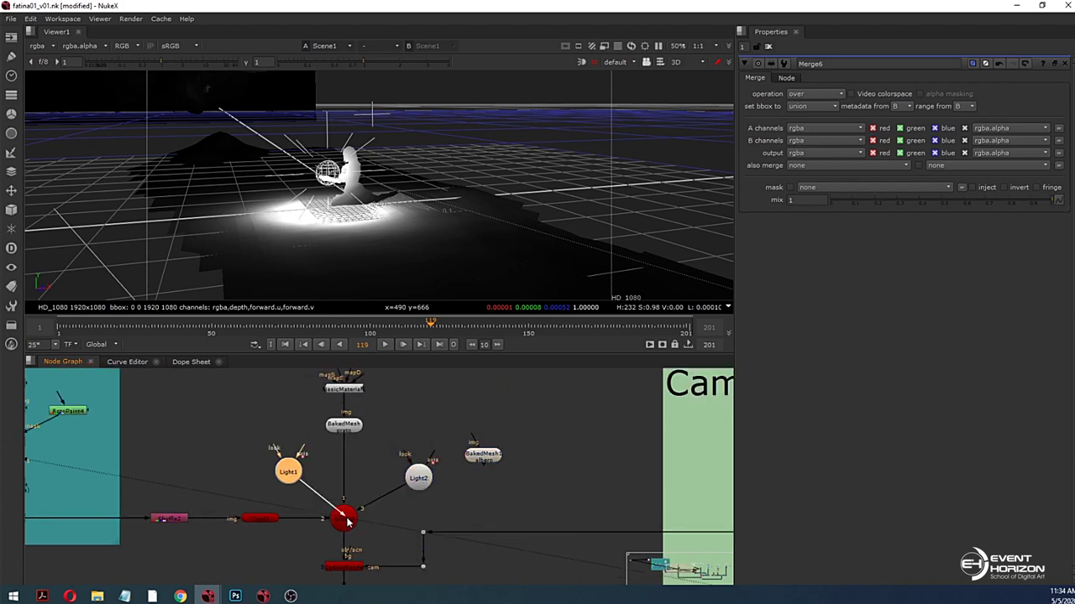
{"action": "left_click_drag", "start_coordinate": [348, 522], "coordinate": [348, 521]}
Step: Move Light1 behind the girl to about -0.272 on the z axis and view Scene2
{"action": "double_click", "coordinate": [292, 476]}
{"action": "left_click_drag", "start_coordinate": [329, 260], "coordinate": [179, 178], "text": "ctrl"}
{"action": "left_click_drag", "start_coordinate": [403, 267], "coordinate": [366, 225], "text": "ctrl"}
{"action": "left_click", "coordinate": [342, 522]}
{"action": "key", "text": "1"}
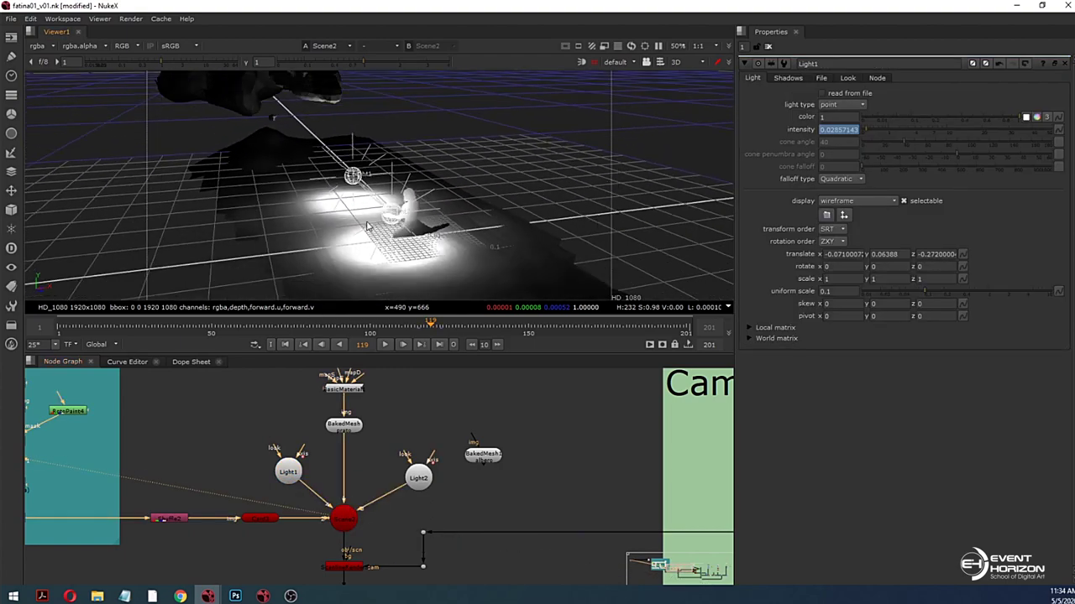
Step: Reopen Light1's properties and raise the light above and behind the girl, to about y 0.284 and z -0.126
{"action": "double_click", "coordinate": [418, 478]}
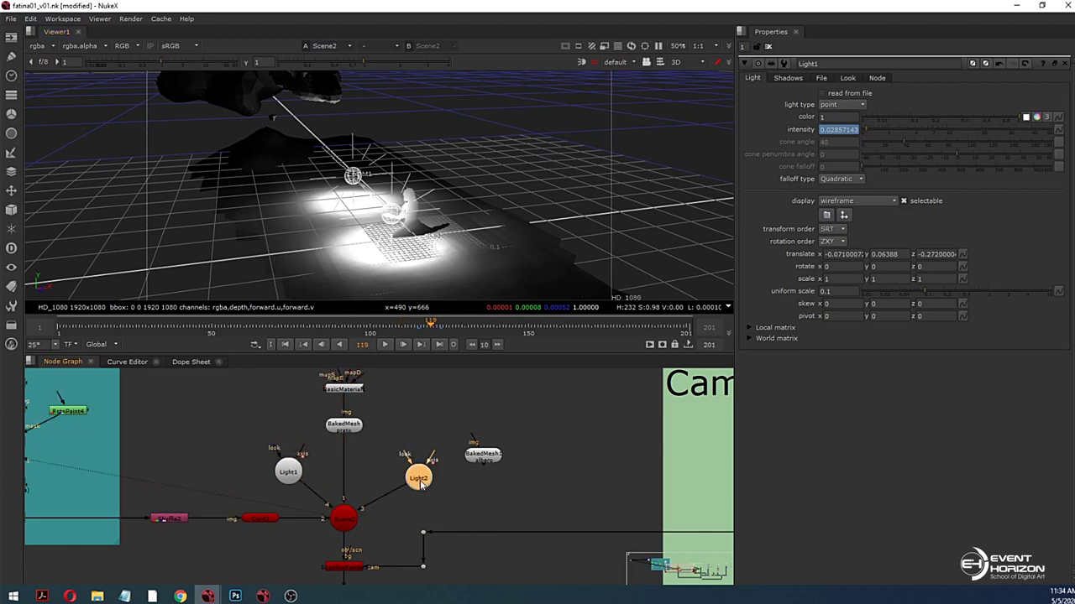
{"action": "left_click", "coordinate": [287, 472]}
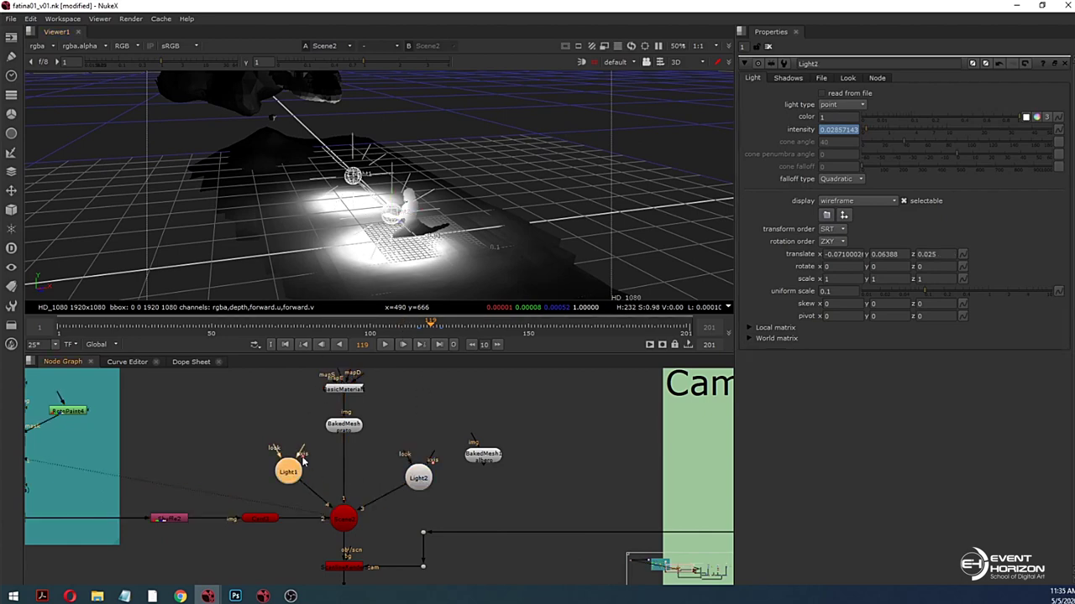
{"action": "double_click", "coordinate": [288, 471]}
{"action": "right_click_drag", "start_coordinate": [340, 201], "coordinate": [367, 195], "text": "alt"}
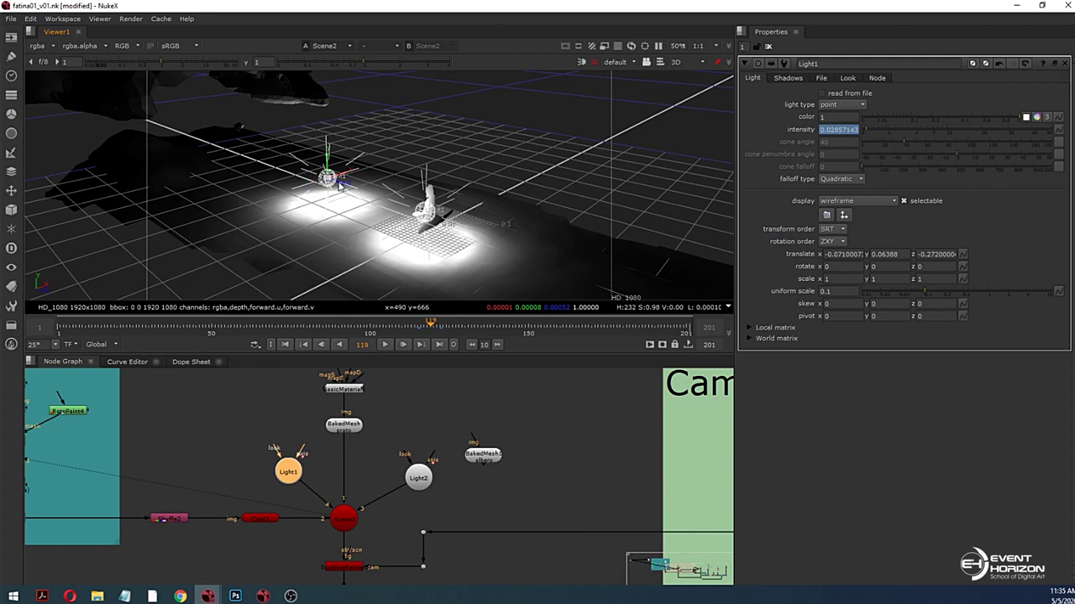
{"action": "left_click_drag", "start_coordinate": [339, 185], "coordinate": [332, 162]}
{"action": "left_click_drag", "start_coordinate": [364, 97], "coordinate": [420, 196]}
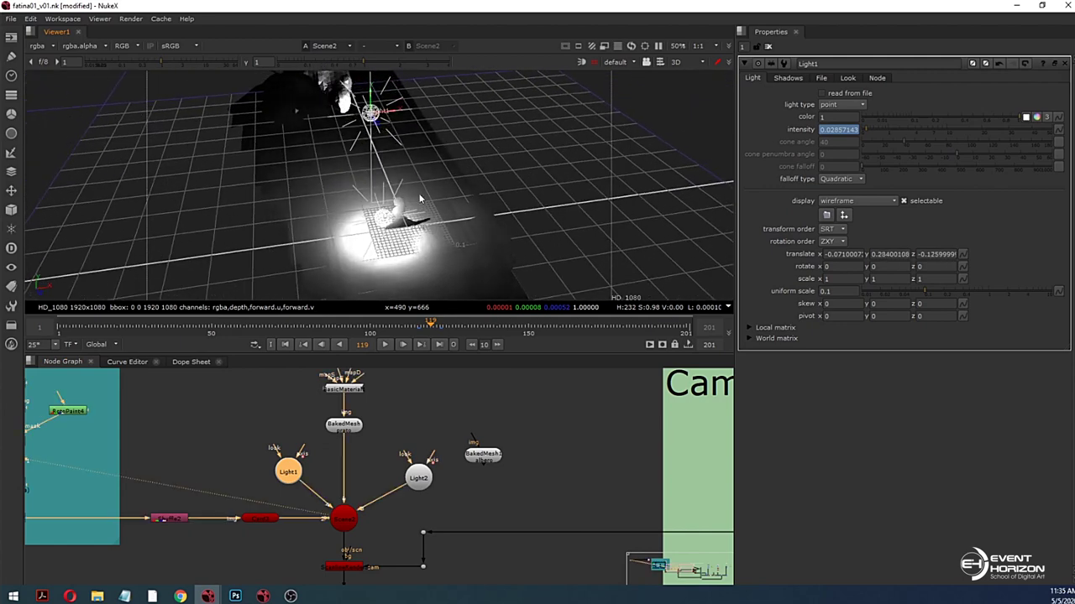
Step: Move Light1 to about x -0.052 and y 0.299 and view the rendered light pass through the ScanlineRender
{"action": "left_click_drag", "start_coordinate": [387, 113], "coordinate": [377, 88]}
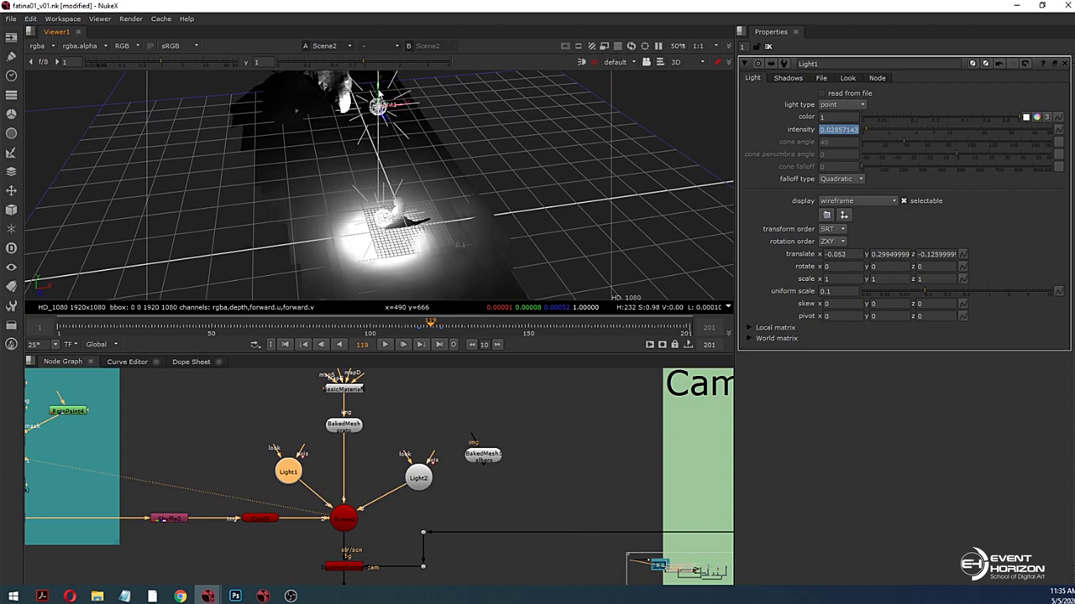
{"action": "left_click_drag", "start_coordinate": [423, 147], "coordinate": [446, 177], "text": "ctrl"}
{"action": "right_click_drag", "start_coordinate": [446, 180], "coordinate": [454, 339], "text": "alt"}
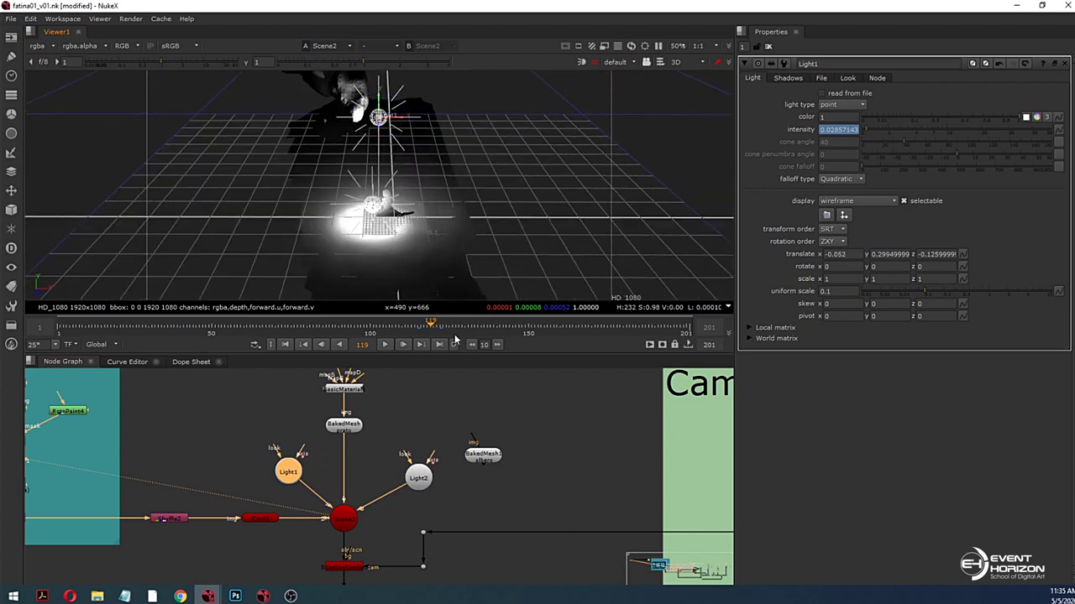
{"action": "left_click", "coordinate": [344, 567]}
{"action": "key", "text": "1"}
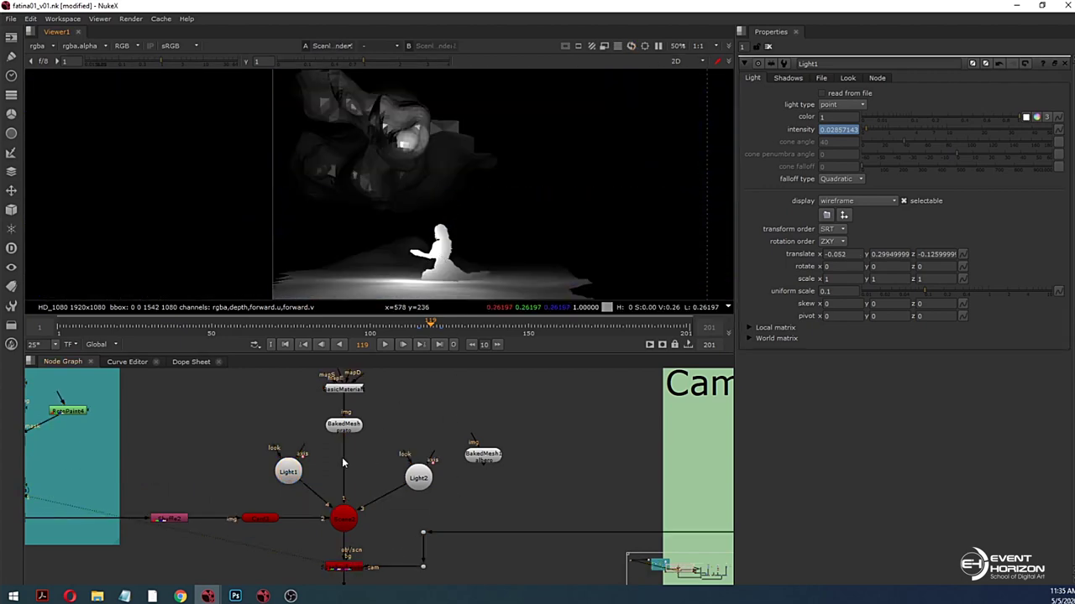
Step: Toggle Light1 off and on to compare its contribution to the rendered light pass
{"action": "left_click", "coordinate": [287, 473]}
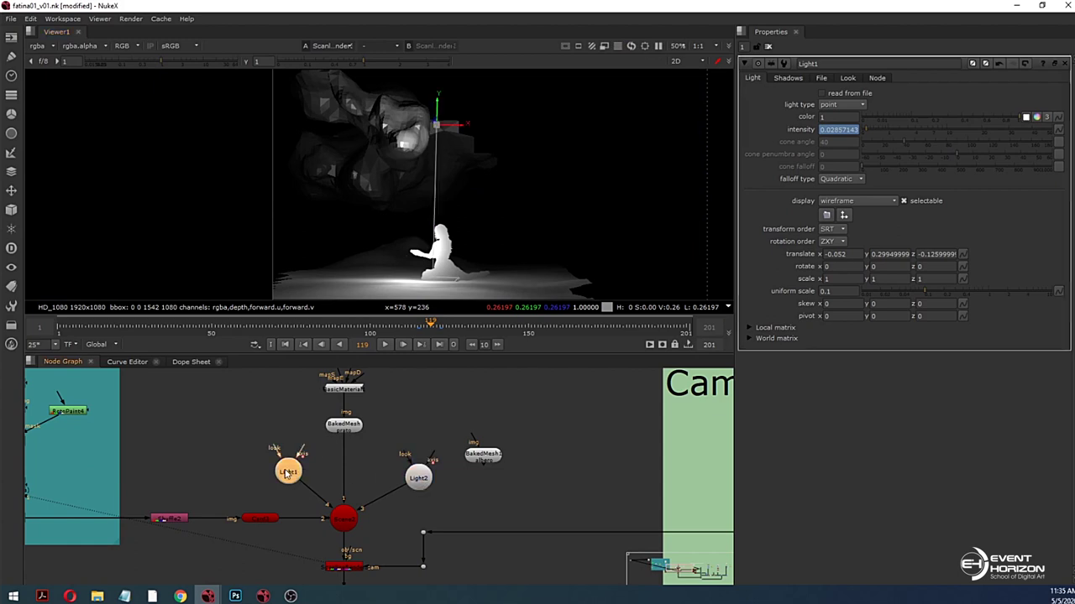
{"action": "key", "text": "d"}
{"action": "key", "text": "d"}
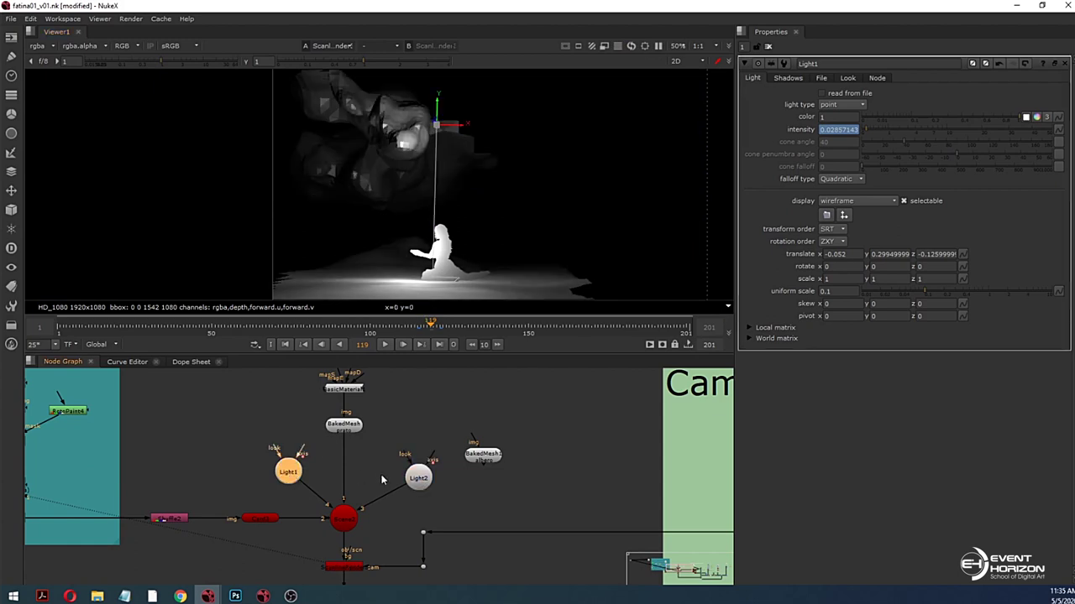
{"action": "scroll", "coordinate": [451, 476], "scroll_direction": "down", "scroll_amount": 4}
{"action": "scroll", "coordinate": [529, 562], "scroll_direction": "up", "scroll_amount": 3}
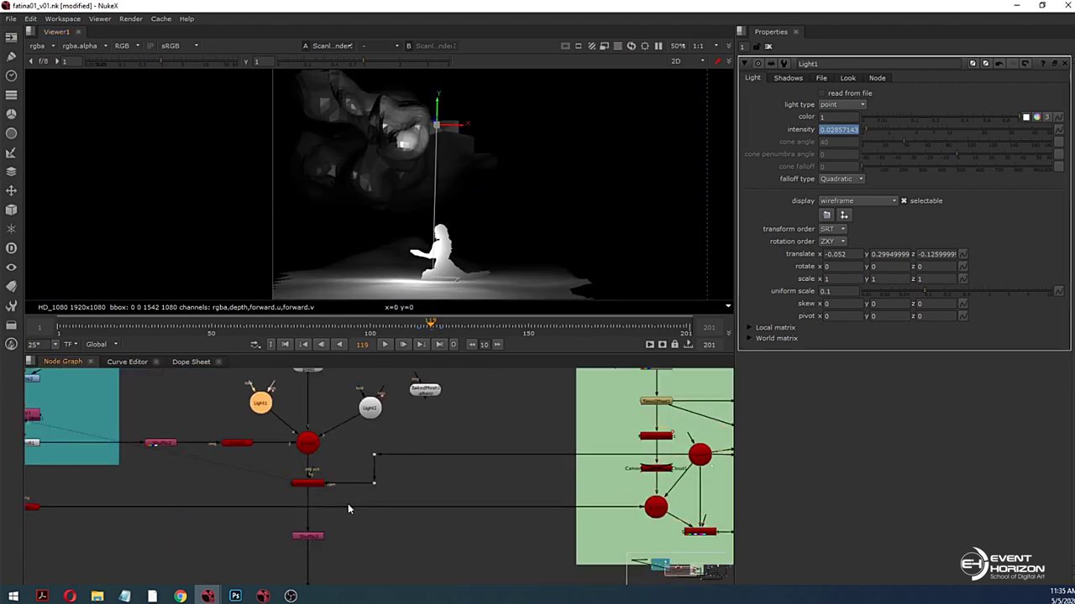
Step: View the Premult3 output and examine the lit foliage up close
{"action": "left_click", "coordinate": [311, 484]}
{"action": "scroll", "coordinate": [521, 503], "scroll_direction": "down", "scroll_amount": 2}
{"action": "middle_click_drag", "start_coordinate": [565, 508], "coordinate": [317, 477]}
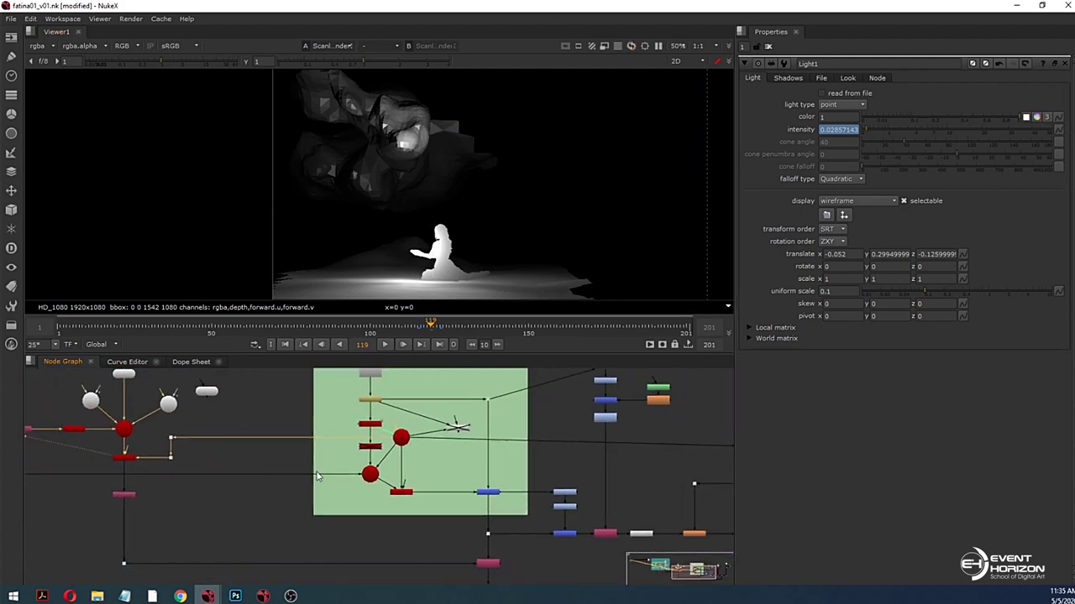
{"action": "middle_click_drag", "start_coordinate": [559, 546], "coordinate": [448, 496]}
{"action": "middle_click_drag", "start_coordinate": [682, 507], "coordinate": [510, 494]}
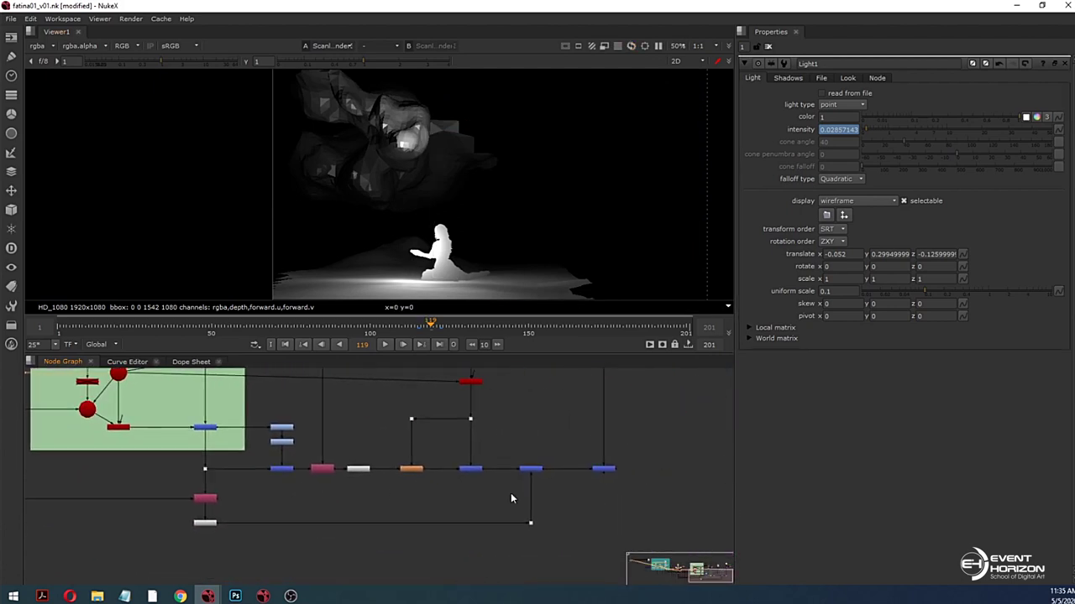
{"action": "left_click", "coordinate": [204, 523]}
{"action": "key", "text": "1"}
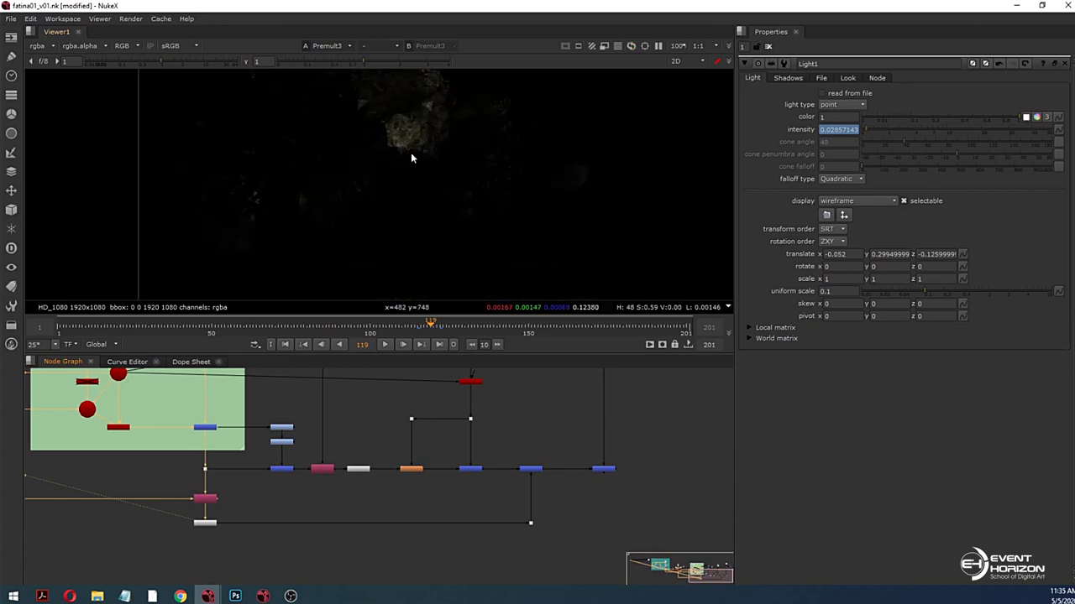
{"action": "scroll", "coordinate": [422, 163], "scroll_direction": "up", "scroll_amount": 3}
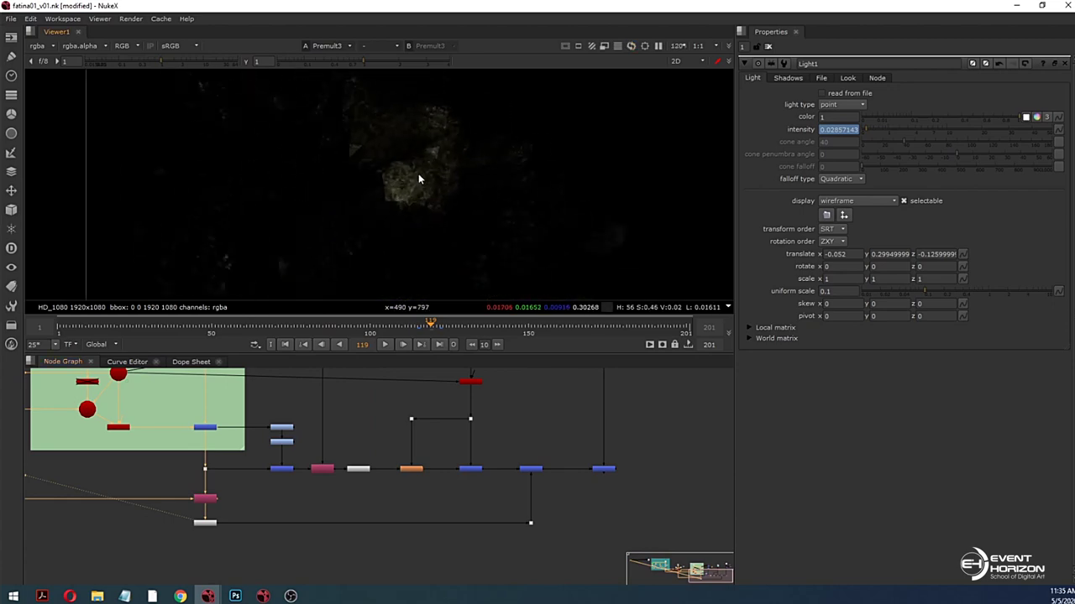
Step: View the Merge6 composite and examine the edges of the lit patch in the tree foliage
{"action": "left_click", "coordinate": [531, 470]}
{"action": "key", "text": "1"}
{"action": "key", "text": "f"}
{"action": "scroll", "coordinate": [416, 226], "scroll_direction": "up", "scroll_amount": 5}
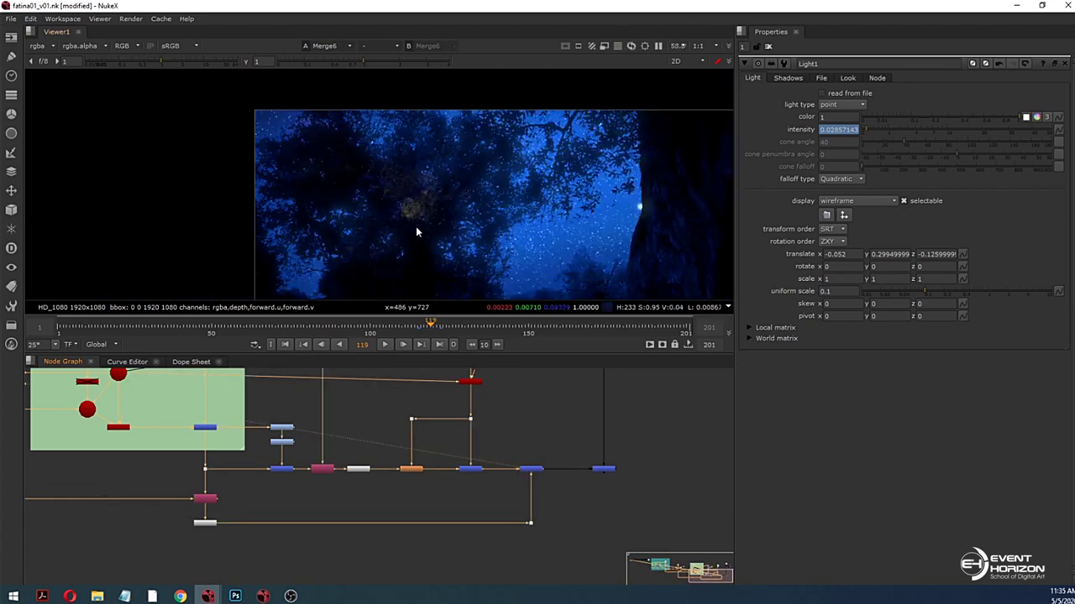
{"action": "scroll", "coordinate": [411, 218], "scroll_direction": "up", "scroll_amount": 3}
{"action": "scroll", "coordinate": [380, 215], "scroll_direction": "down", "scroll_amount": 1}
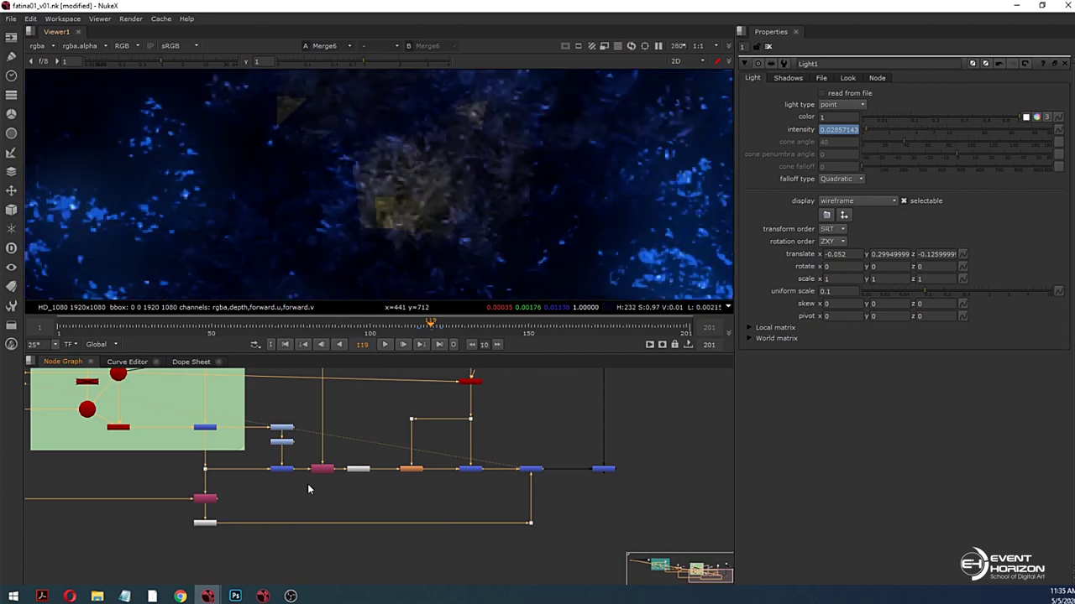
Step: View Shuffle3 in the light pass and add a Blur with size 10 directly after it
{"action": "scroll", "coordinate": [309, 487], "scroll_direction": "down", "scroll_amount": 3}
{"action": "middle_click_drag", "start_coordinate": [317, 490], "coordinate": [610, 508]}
{"action": "scroll", "coordinate": [336, 478], "scroll_direction": "up", "scroll_amount": 5}
{"action": "scroll", "coordinate": [334, 482], "scroll_direction": "up", "scroll_amount": 1}
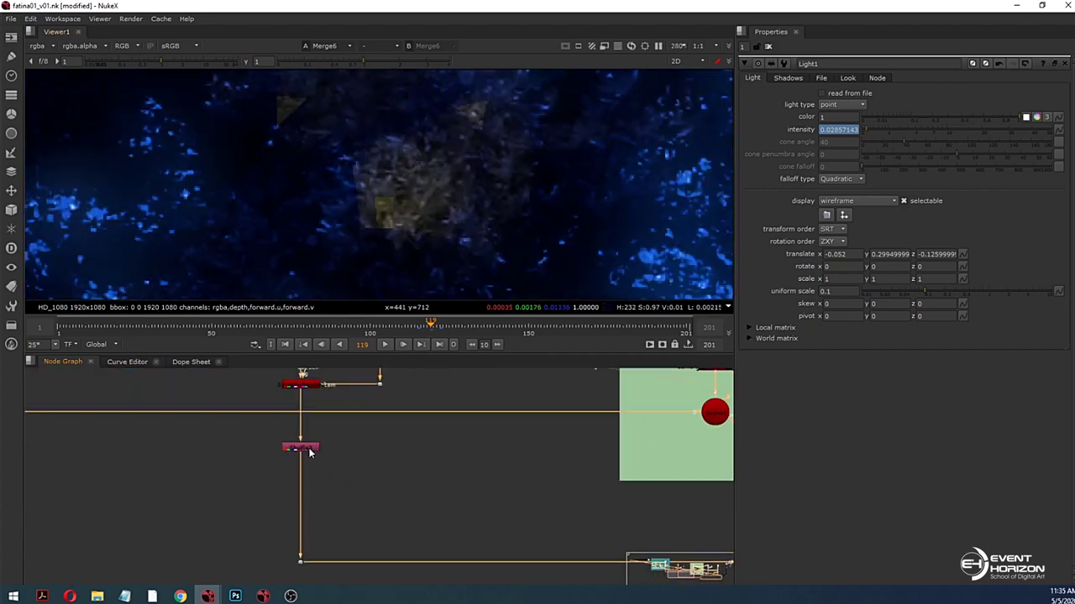
{"action": "left_click", "coordinate": [304, 449]}
{"action": "key", "text": "1"}
{"action": "scroll", "coordinate": [419, 232], "scroll_direction": "down", "scroll_amount": 2}
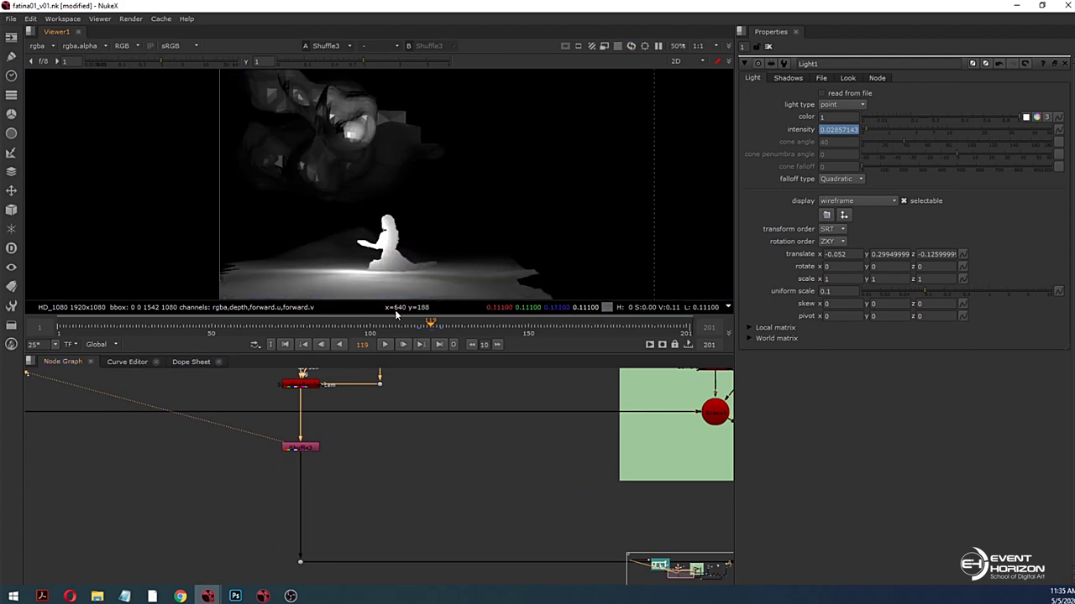
{"action": "left_click", "coordinate": [304, 450]}
{"action": "key", "text": "b"}
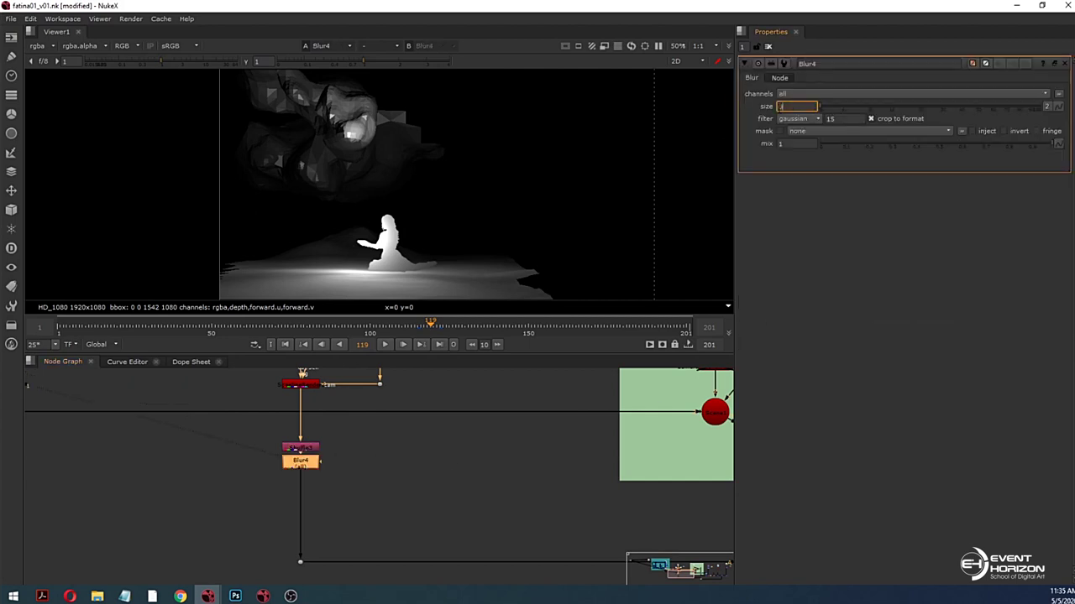
{"action": "type", "text": "10"}
{"action": "key", "text": "Return"}
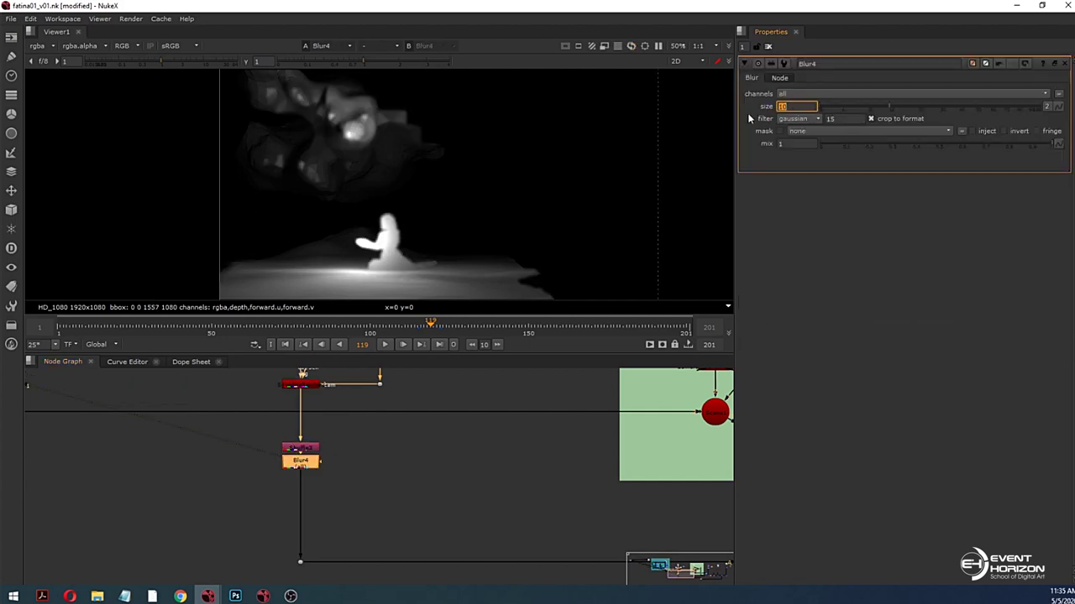
Step: View Merge6 again and toggle Blur4 to compare its effect on the lit foliage and around the girl
{"action": "scroll", "coordinate": [494, 480], "scroll_direction": "down", "scroll_amount": 3}
{"action": "middle_click_drag", "start_coordinate": [501, 487], "coordinate": [322, 448]}
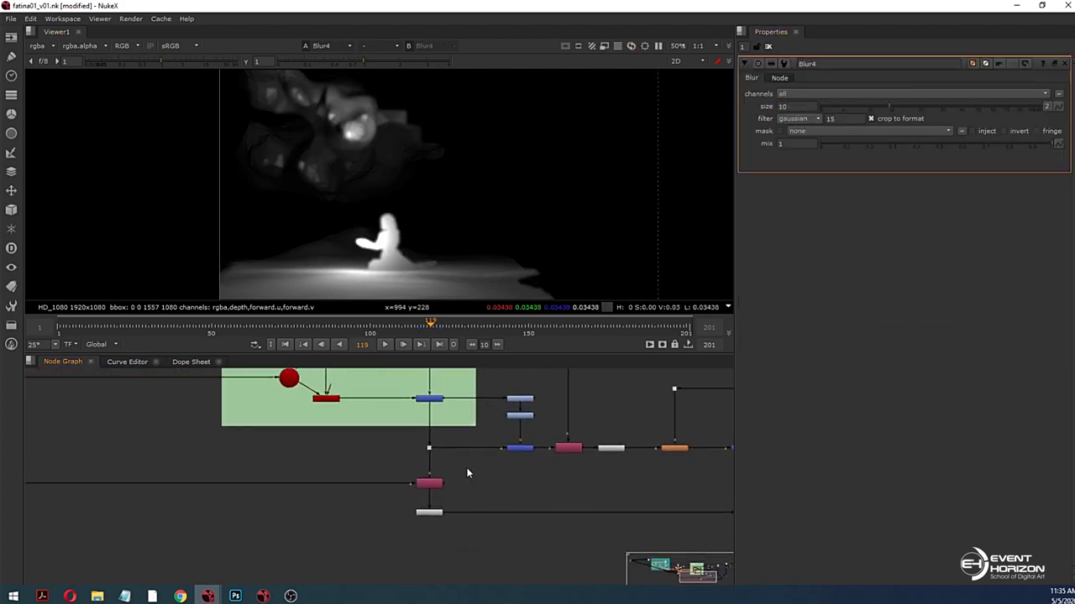
{"action": "middle_click_drag", "start_coordinate": [674, 481], "coordinate": [514, 487]}
{"action": "left_click", "coordinate": [654, 455]}
{"action": "key", "text": "1"}
{"action": "scroll", "coordinate": [403, 184], "scroll_direction": "up", "scroll_amount": 5}
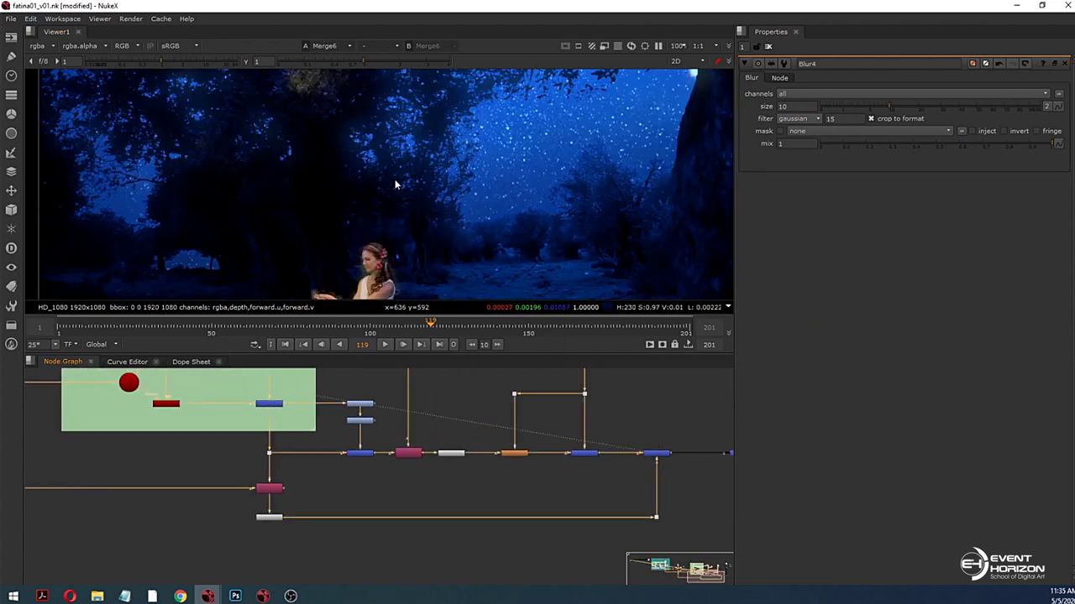
{"action": "middle_click_drag", "start_coordinate": [245, 480], "coordinate": [720, 536]}
{"action": "scroll", "coordinate": [335, 516], "scroll_direction": "up", "scroll_amount": 2}
{"action": "left_click", "coordinate": [309, 461]}
{"action": "key", "text": "d"}
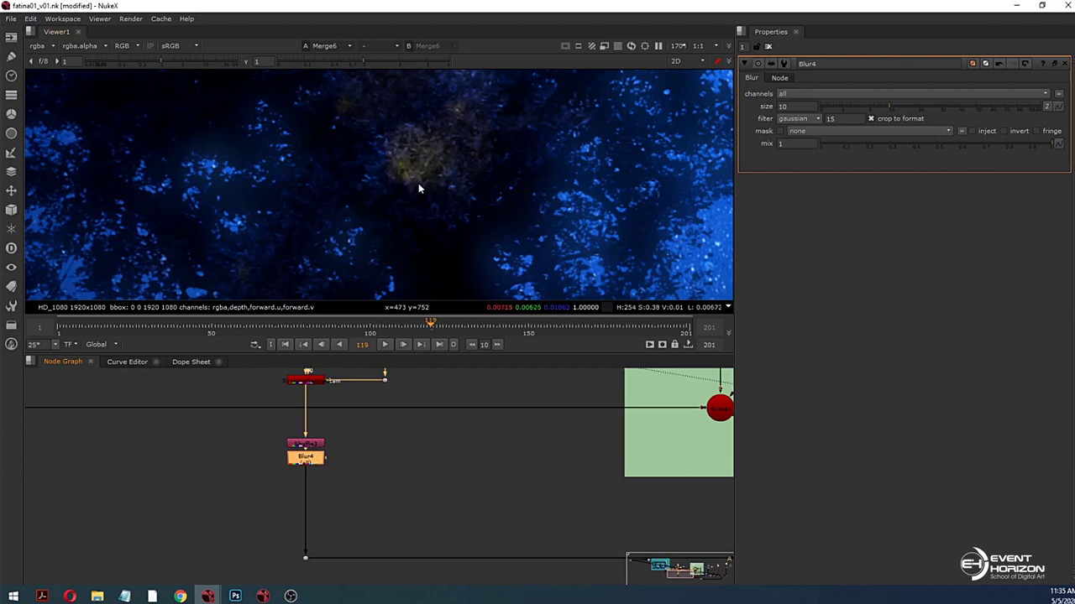
{"action": "scroll", "coordinate": [421, 183], "scroll_direction": "down", "scroll_amount": 5}
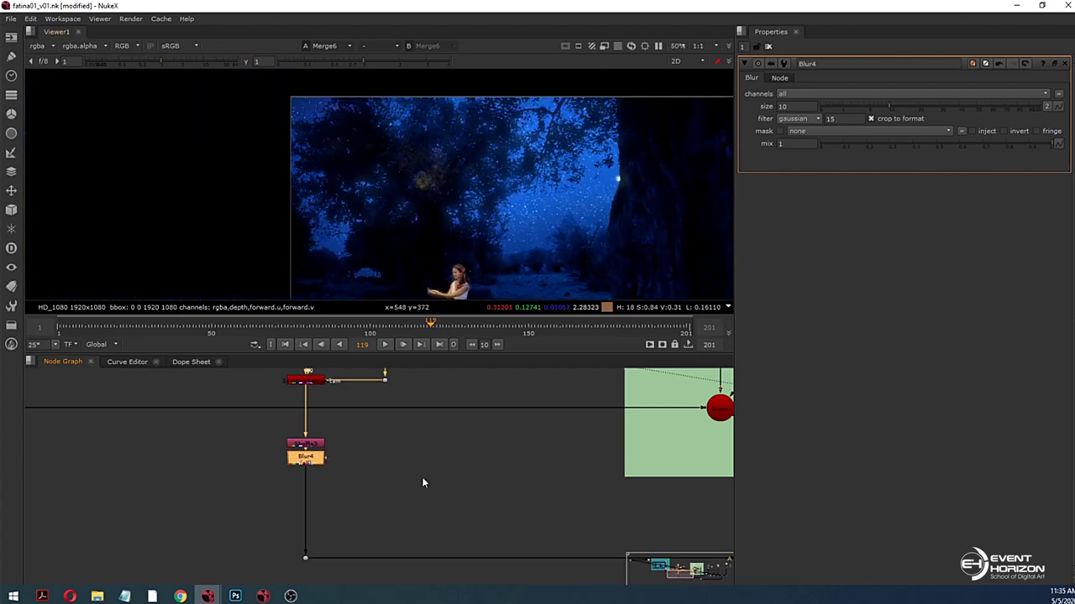
Step: Reopen Light1's properties and lower the light above the girl to about y 0.222
{"action": "scroll", "coordinate": [415, 487], "scroll_direction": "down", "scroll_amount": 5}
{"action": "scroll", "coordinate": [423, 472], "scroll_direction": "up", "scroll_amount": 4}
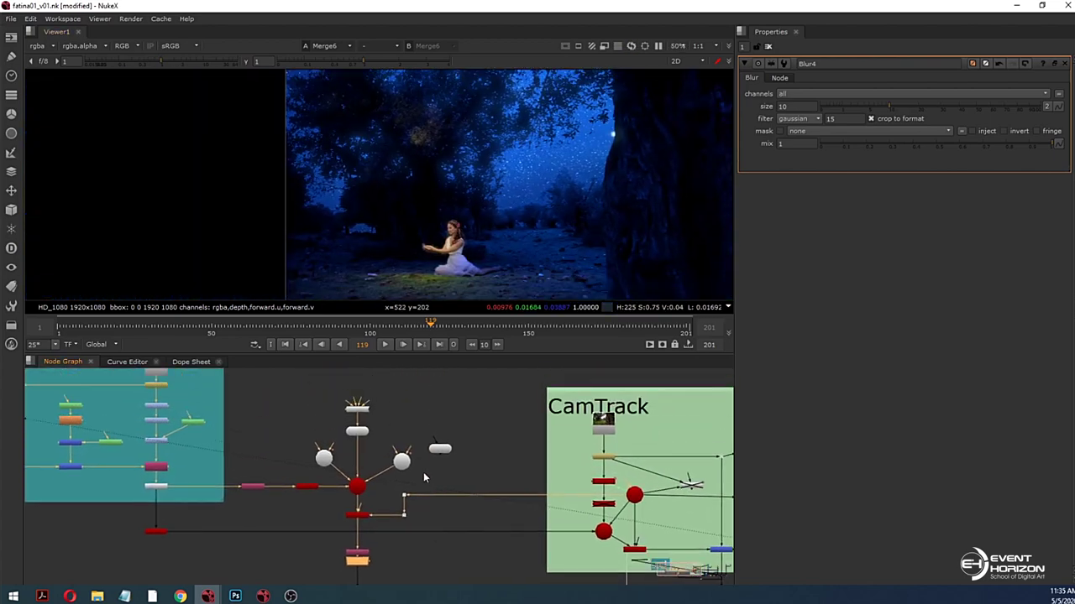
{"action": "double_click", "coordinate": [294, 464]}
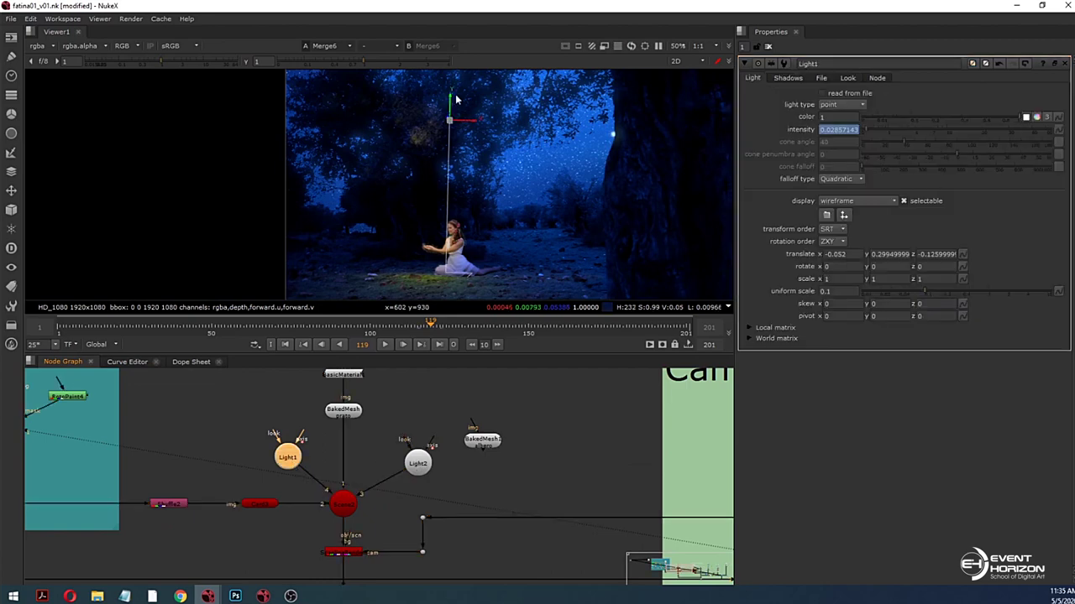
{"action": "left_click_drag", "start_coordinate": [451, 100], "coordinate": [450, 138]}
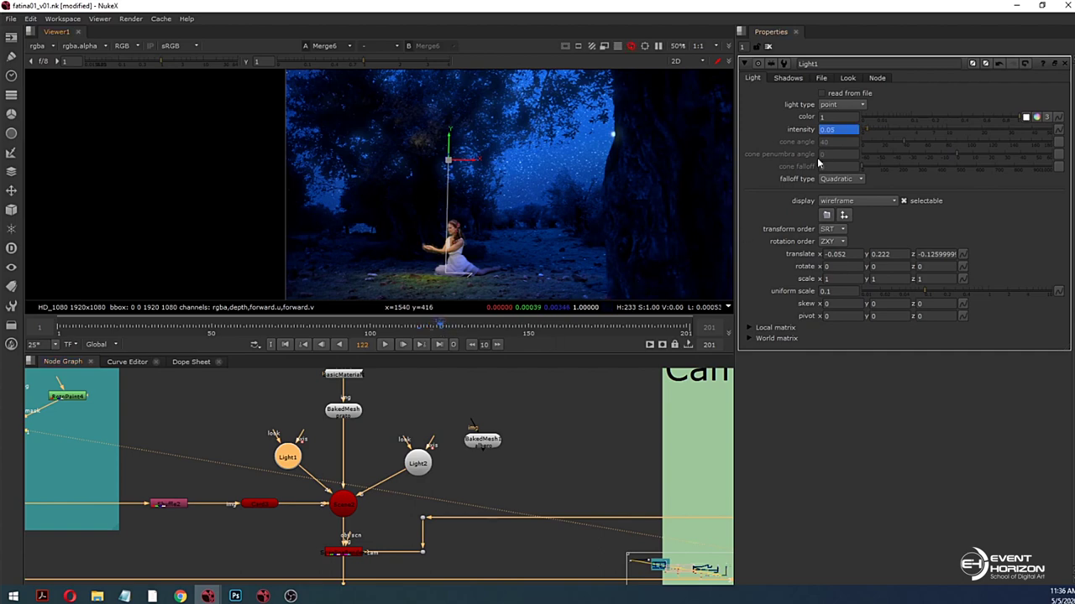
Step: Set Light1's intensity to 0.1 and readjust its height to about y 0.235
{"action": "double_click", "coordinate": [849, 129]}
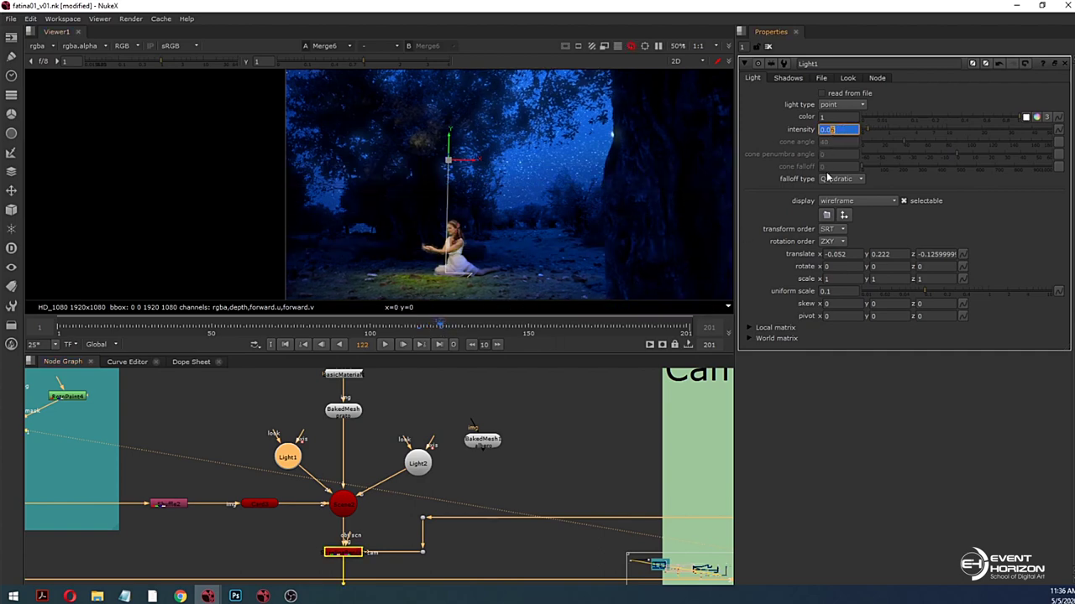
{"action": "key", "text": "Up"}
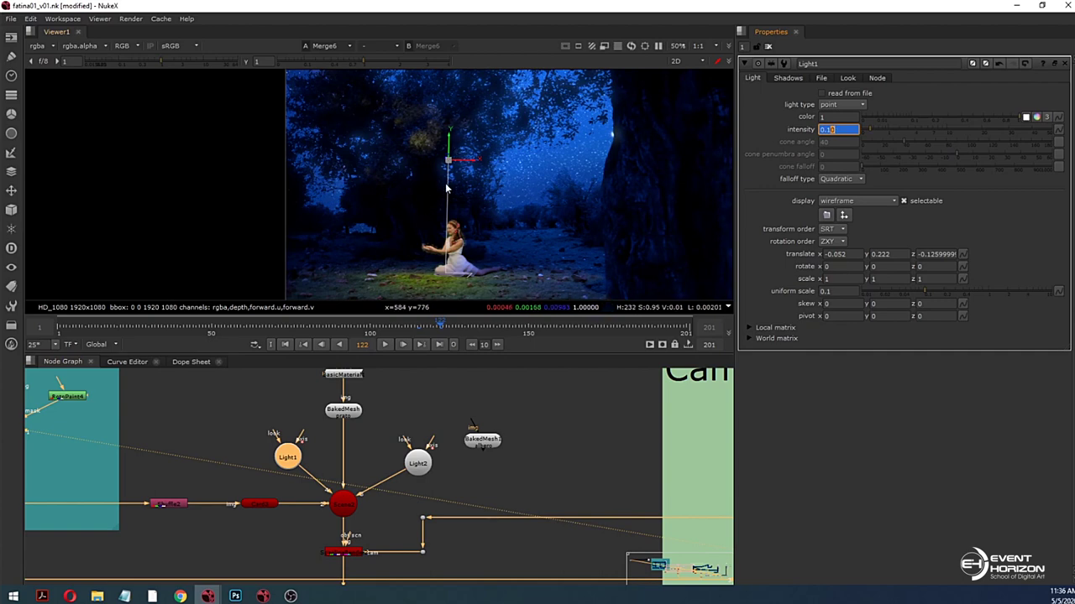
{"action": "left_click_drag", "start_coordinate": [449, 141], "coordinate": [446, 190]}
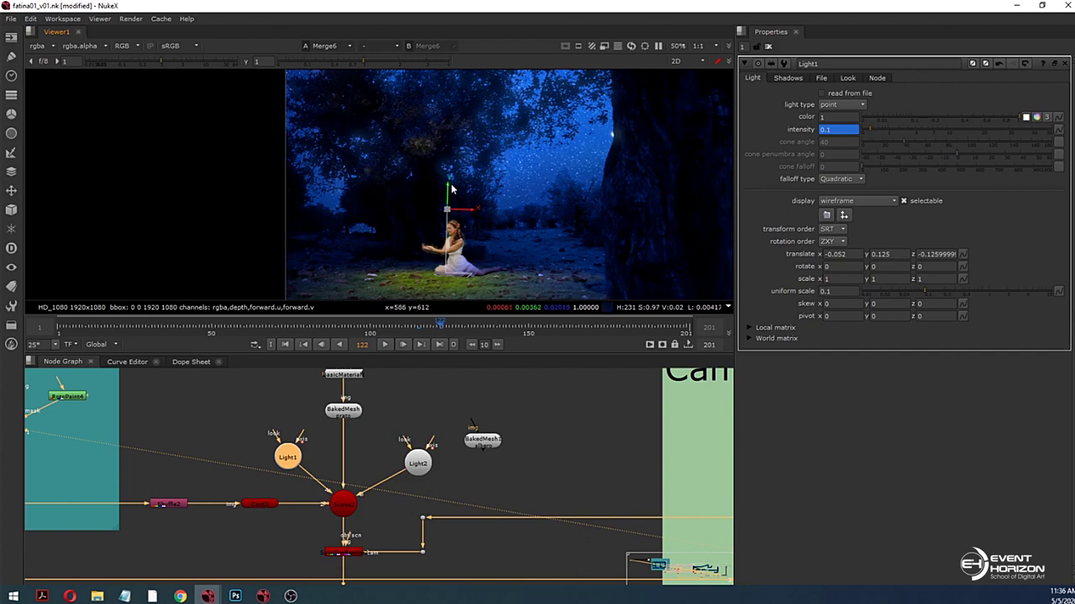
{"action": "key", "text": "ctrl+z"}
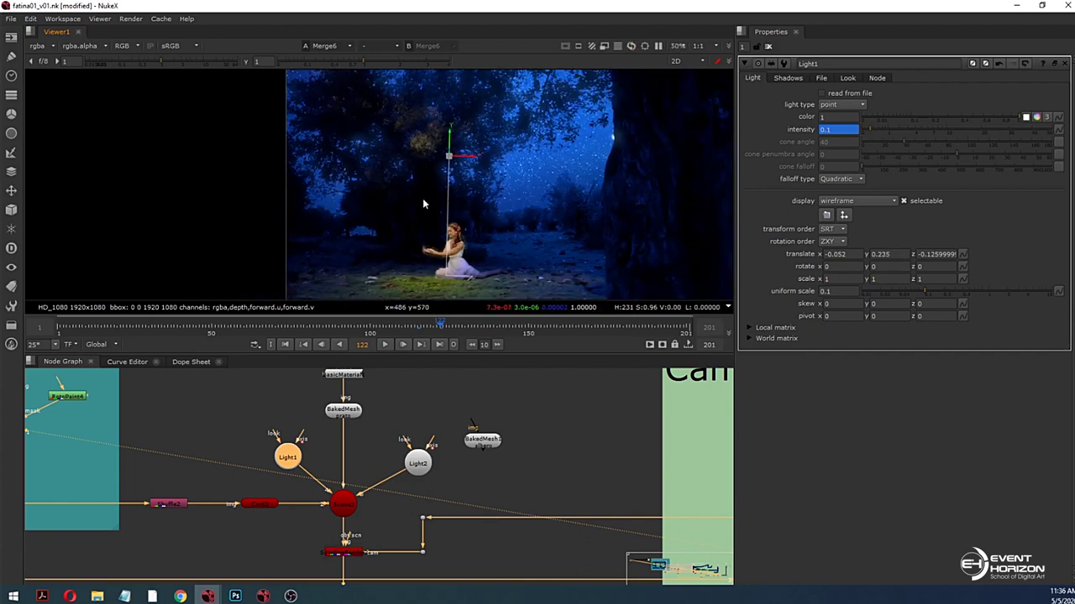
Step: Toggle Light1 off and on while examining the edges of the girl's arms and hands
{"action": "scroll", "coordinate": [425, 203], "scroll_direction": "up", "scroll_amount": 5}
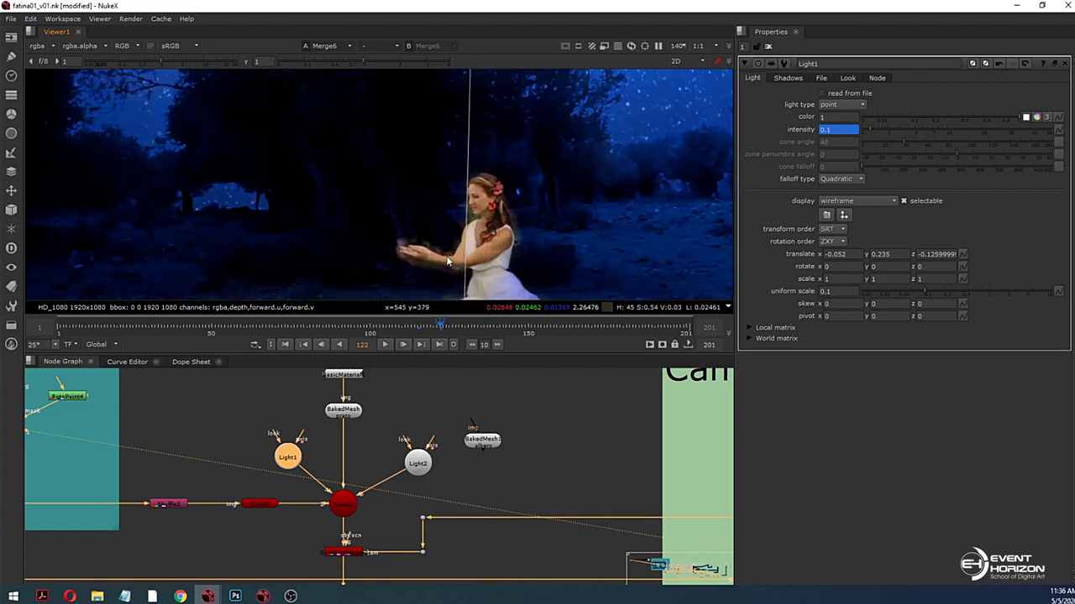
{"action": "left_click", "coordinate": [293, 461]}
{"action": "key", "text": "d"}
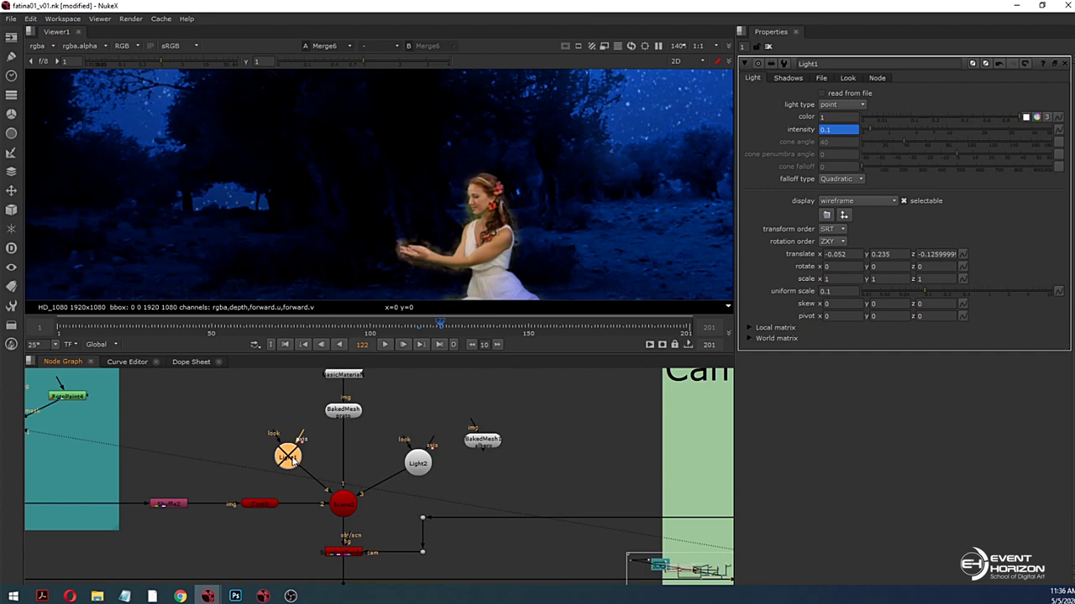
{"action": "key", "text": "d"}
Step: Move Blur4 further below Shuffle3 and compare the two nodes' outputs around the girl's silhouette
{"action": "middle_click_drag", "start_coordinate": [363, 555], "coordinate": [434, 450]}
{"action": "left_click", "coordinate": [372, 505]}
{"action": "key", "text": "1"}
{"action": "left_click", "coordinate": [364, 520]}
{"action": "key", "text": "1"}
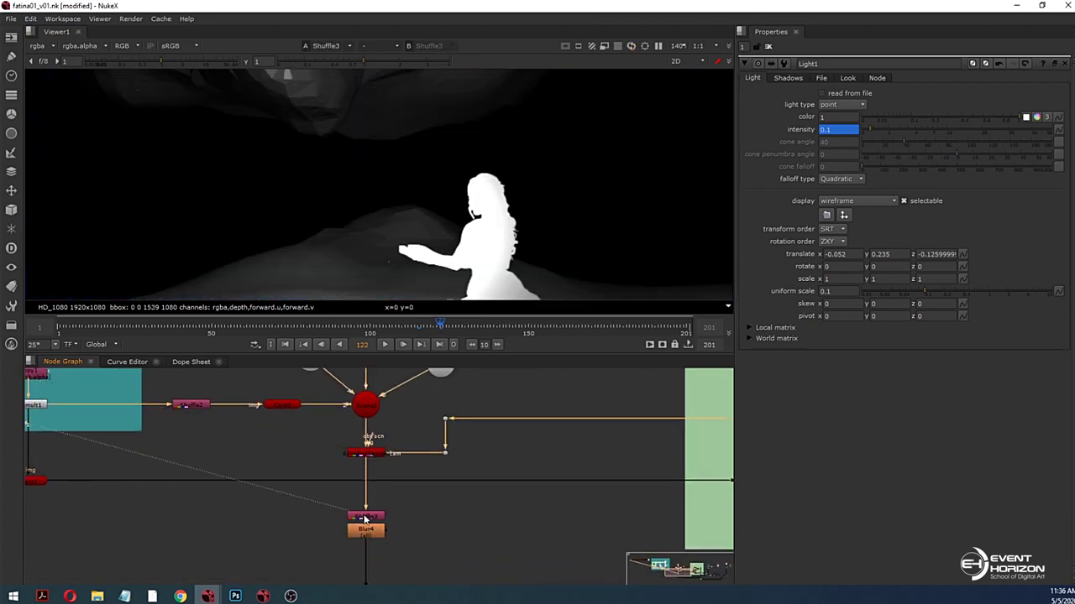
{"action": "left_click_drag", "start_coordinate": [370, 537], "coordinate": [372, 550]}
{"action": "key", "text": "1"}
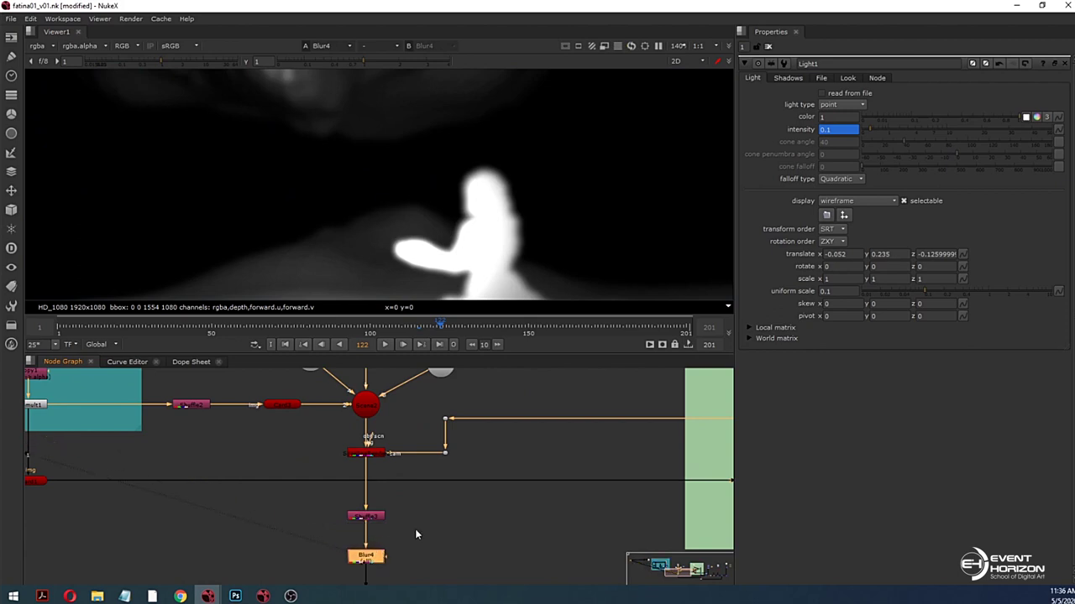
{"action": "scroll", "coordinate": [403, 239], "scroll_direction": "down", "scroll_amount": 3}
{"action": "scroll", "coordinate": [403, 288], "scroll_direction": "up", "scroll_amount": 5}
{"action": "left_click", "coordinate": [439, 536]}
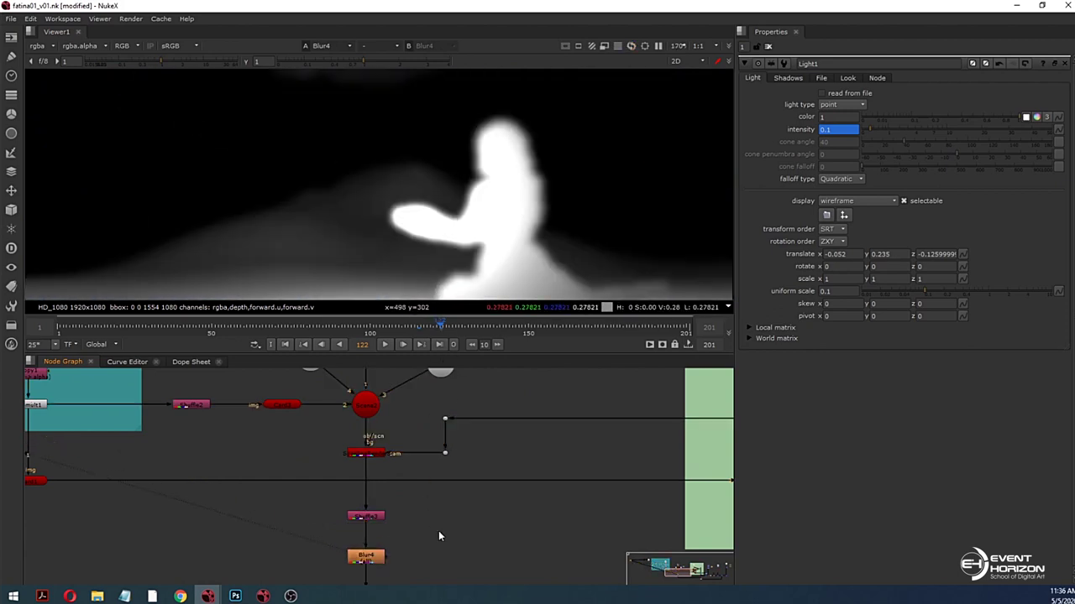
Step: Insert a Clamp node between Shuffle3 and Blur4
{"action": "middle_click_drag", "start_coordinate": [439, 536], "coordinate": [433, 491]}
{"action": "left_click", "coordinate": [369, 472]}
{"action": "key", "text": "Tab"}
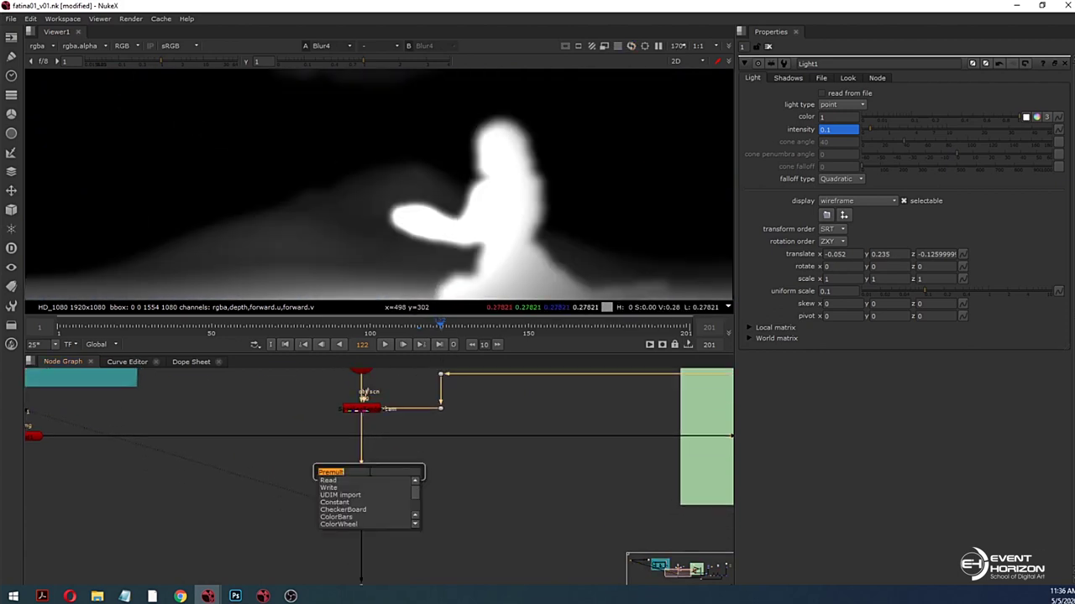
{"action": "type", "text": "cla"}
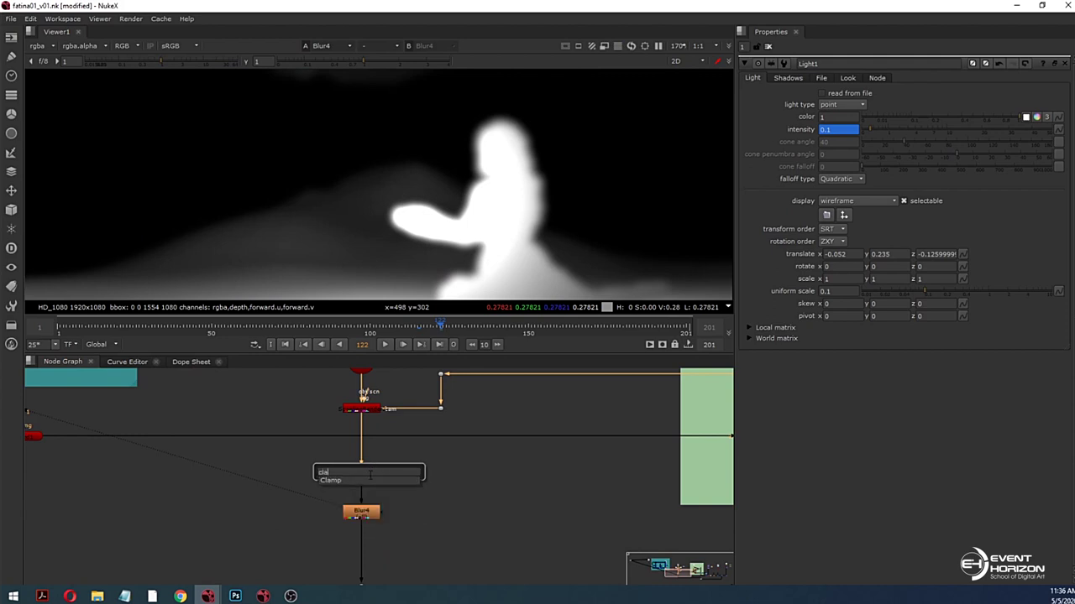
{"action": "type", "text": "mp"}
{"action": "key", "text": "Return"}
{"action": "left_click", "coordinate": [486, 472]}
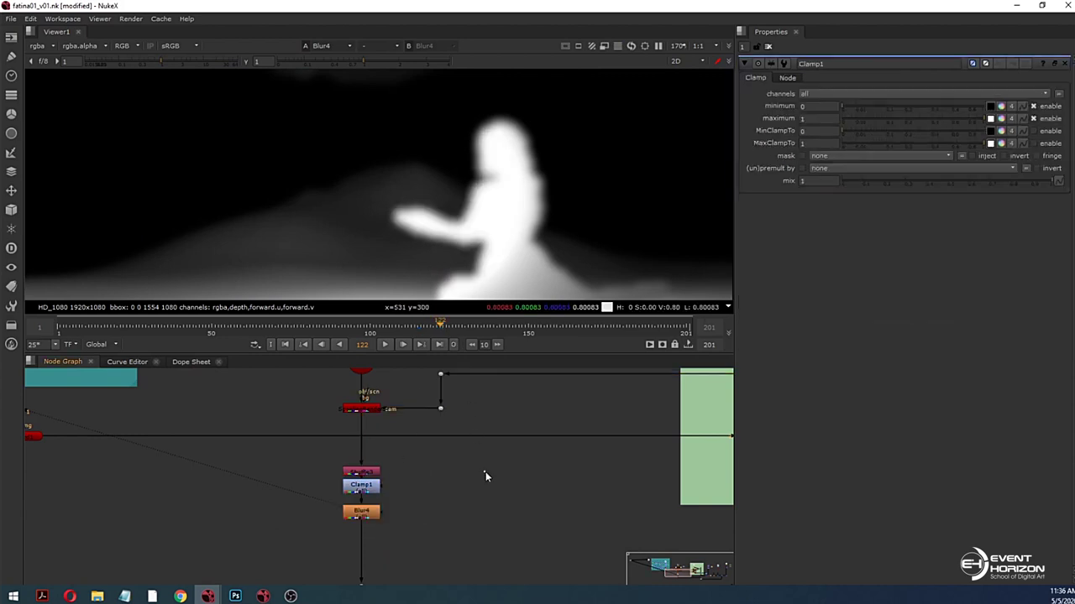
Step: View the Merge6 output and examine the girl's edges in the full night composite
{"action": "scroll", "coordinate": [576, 479], "scroll_direction": "down", "scroll_amount": 3}
{"action": "middle_click_drag", "start_coordinate": [628, 487], "coordinate": [396, 490]}
{"action": "scroll", "coordinate": [225, 484], "scroll_direction": "up", "scroll_amount": 4}
{"action": "left_click", "coordinate": [226, 484]}
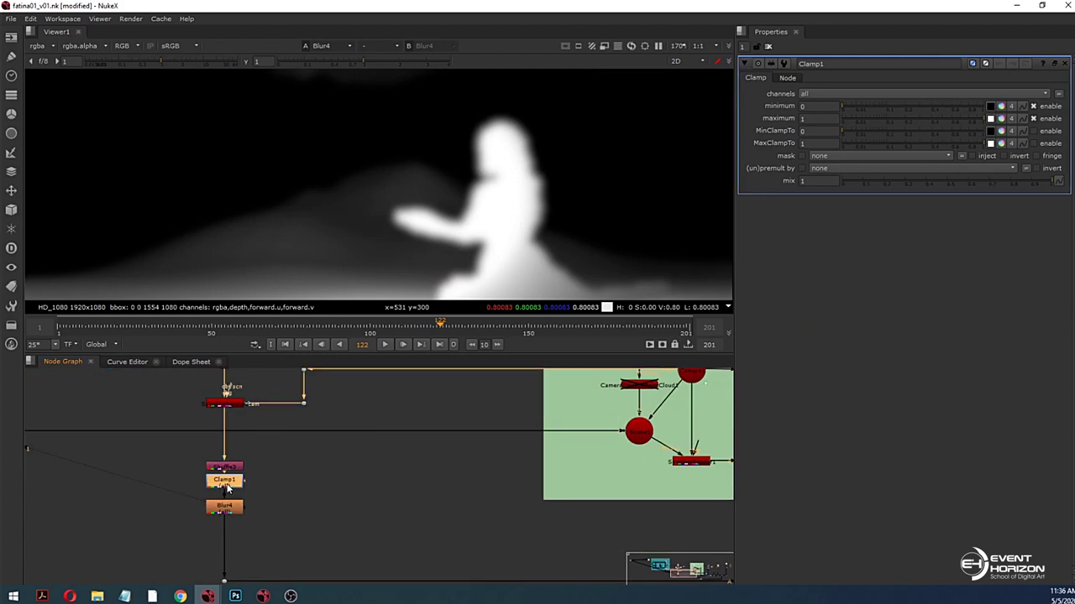
{"action": "scroll", "coordinate": [555, 505], "scroll_direction": "down", "scroll_amount": 2}
{"action": "middle_click_drag", "start_coordinate": [724, 500], "coordinate": [476, 401]}
{"action": "scroll", "coordinate": [633, 446], "scroll_direction": "down", "scroll_amount": 2}
{"action": "middle_click_drag", "start_coordinate": [616, 446], "coordinate": [450, 400]}
{"action": "scroll", "coordinate": [624, 444], "scroll_direction": "up", "scroll_amount": 2}
{"action": "middle_click_drag", "start_coordinate": [624, 443], "coordinate": [472, 473]}
{"action": "left_click", "coordinate": [444, 490]}
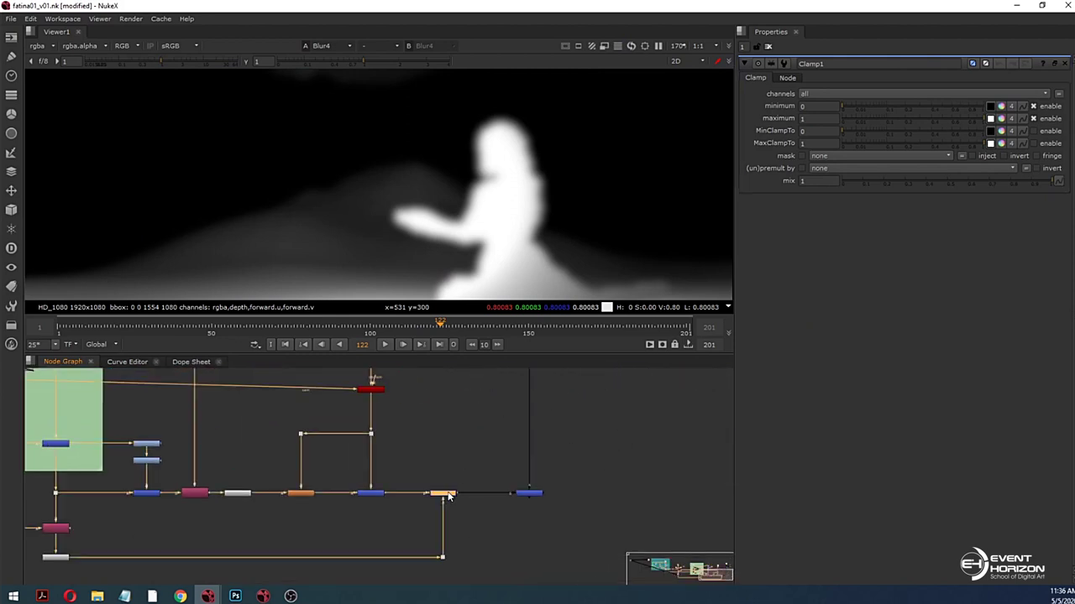
{"action": "key", "text": "1"}
{"action": "scroll", "coordinate": [430, 239], "scroll_direction": "up", "scroll_amount": 3}
{"action": "scroll", "coordinate": [475, 246], "scroll_direction": "down", "scroll_amount": 2}
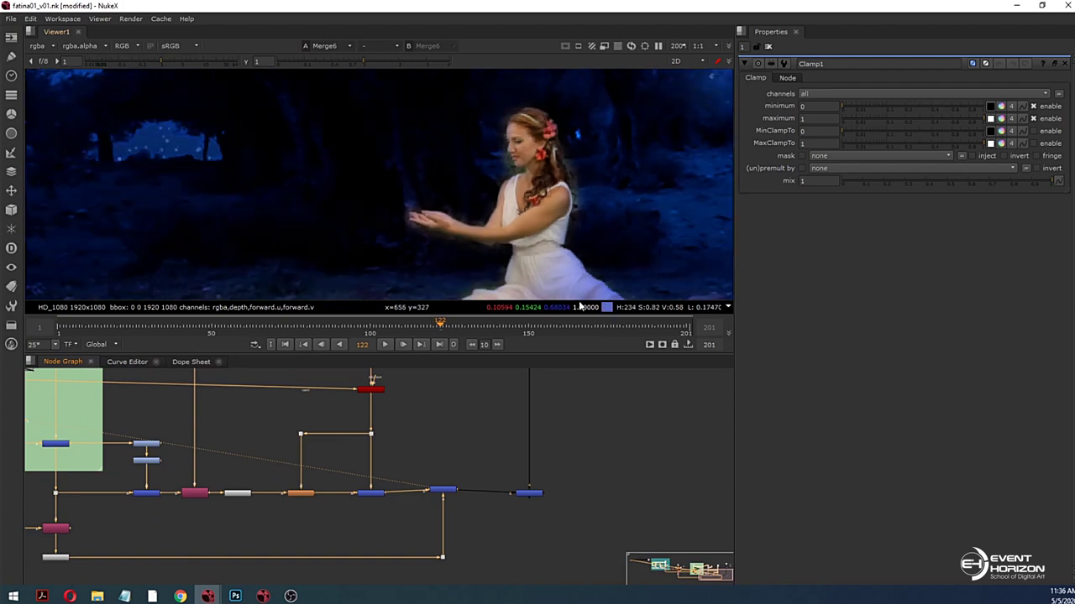
Step: Toggle Blur4 off and on to compare its effect on the Merge6 composite, and move it further below Clamp1
{"action": "middle_click_drag", "start_coordinate": [264, 457], "coordinate": [415, 462]}
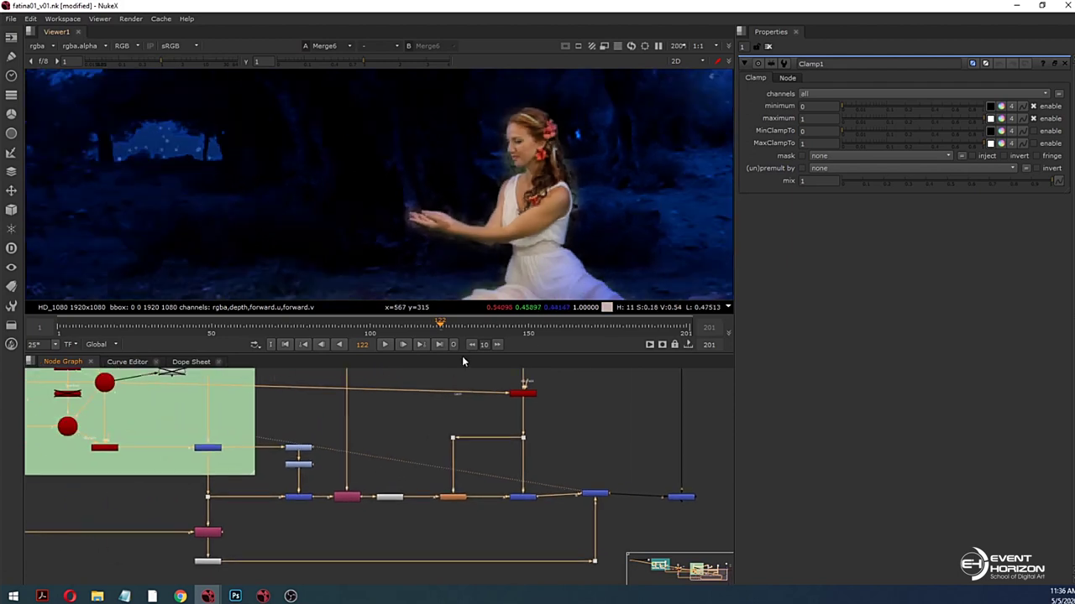
{"action": "middle_click_drag", "start_coordinate": [94, 487], "coordinate": [388, 481]}
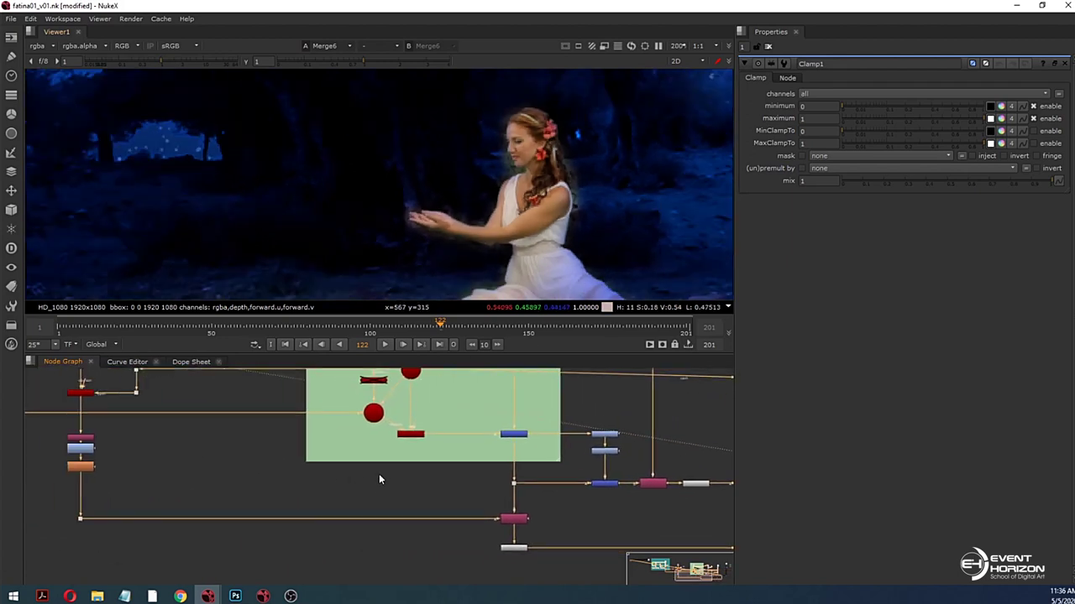
{"action": "middle_click_drag", "start_coordinate": [146, 471], "coordinate": [283, 470]}
{"action": "scroll", "coordinate": [279, 470], "scroll_direction": "up", "scroll_amount": 2}
{"action": "left_click", "coordinate": [207, 449]}
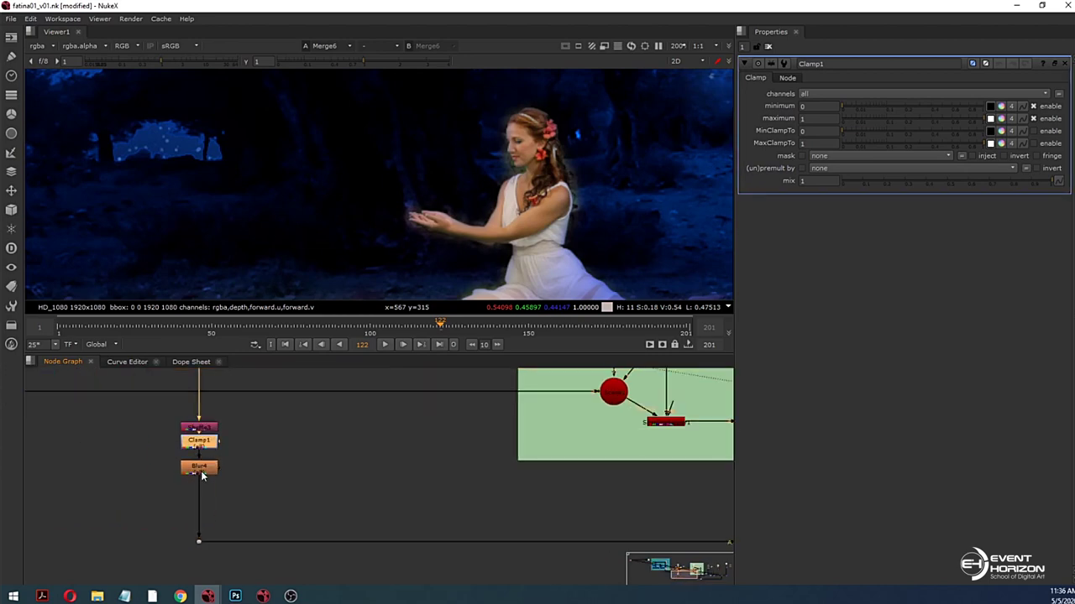
{"action": "left_click_drag", "start_coordinate": [201, 471], "coordinate": [203, 480]}
{"action": "key", "text": "d"}
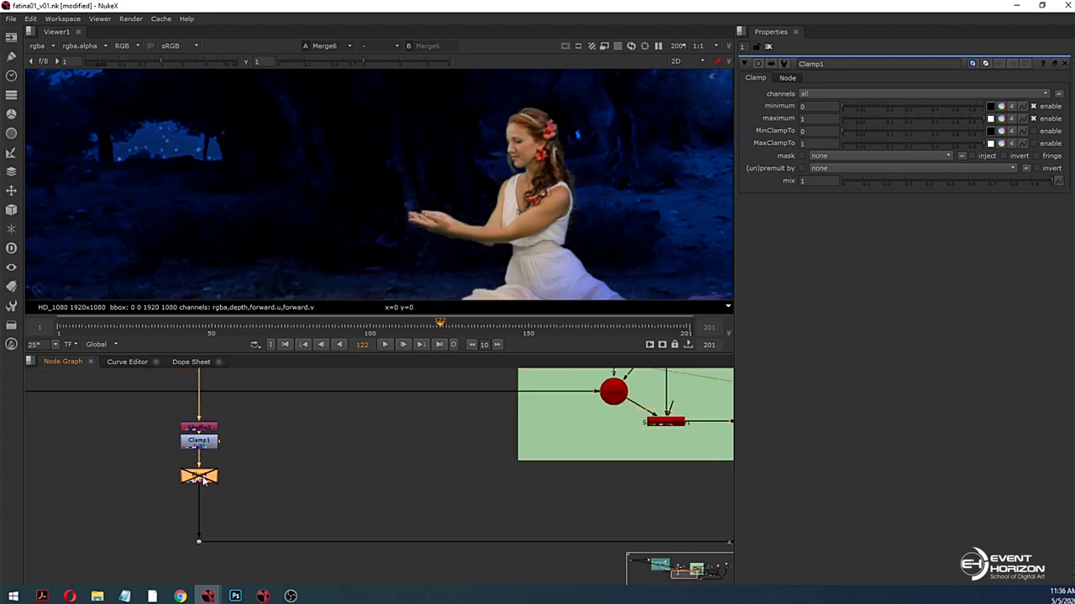
{"action": "key", "text": "d"}
{"action": "left_click_drag", "start_coordinate": [203, 480], "coordinate": [203, 492]}
{"action": "scroll", "coordinate": [457, 180], "scroll_direction": "down", "scroll_amount": 5}
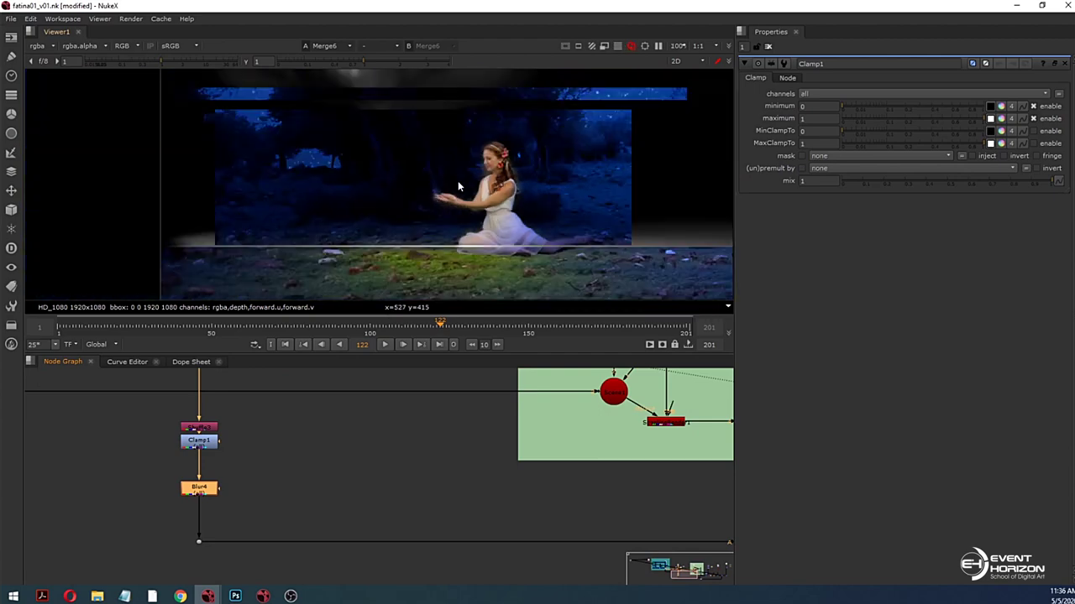
{"action": "scroll", "coordinate": [420, 141], "scroll_direction": "down", "scroll_amount": 2}
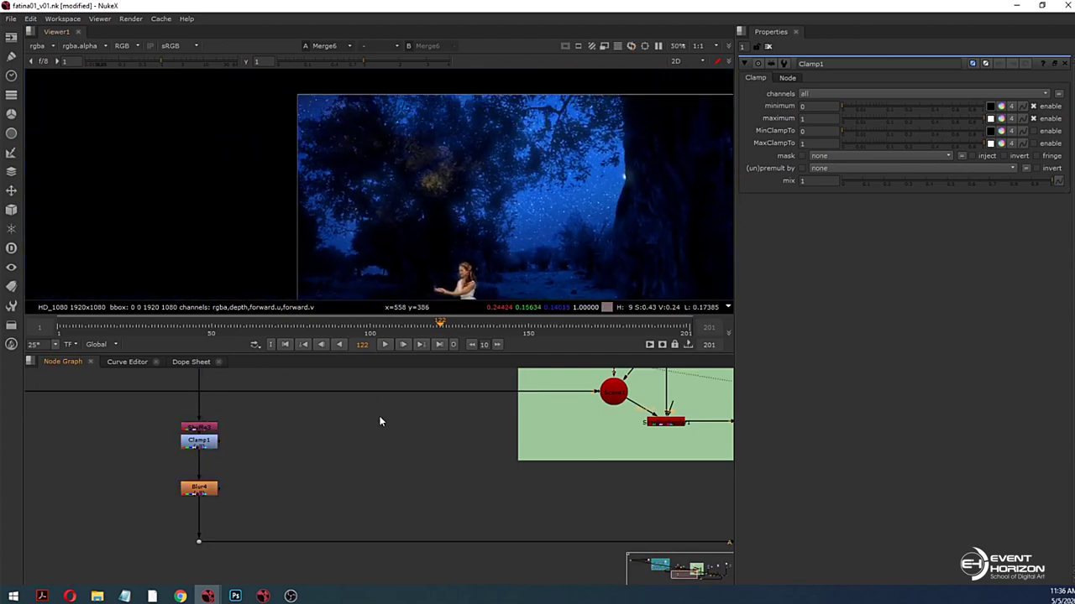
Step: Create a RotoPaint node and draw a closed Bezier around the tree foliage above the girl at frame 1
{"action": "key", "text": "p"}
{"action": "left_click", "coordinate": [58, 330]}
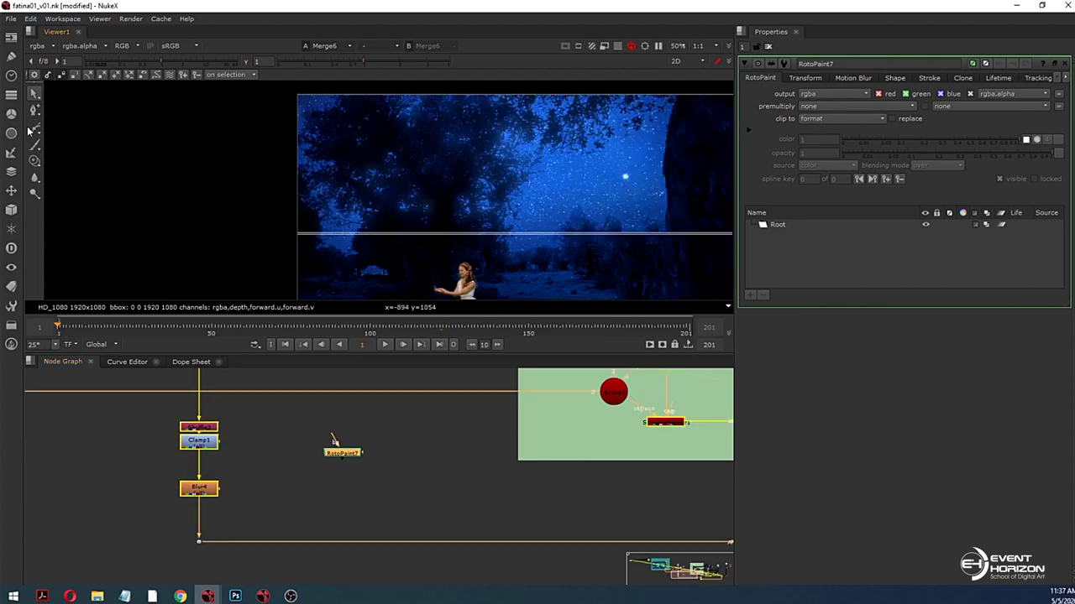
{"action": "key", "text": "n"}
{"action": "key", "text": "space"}
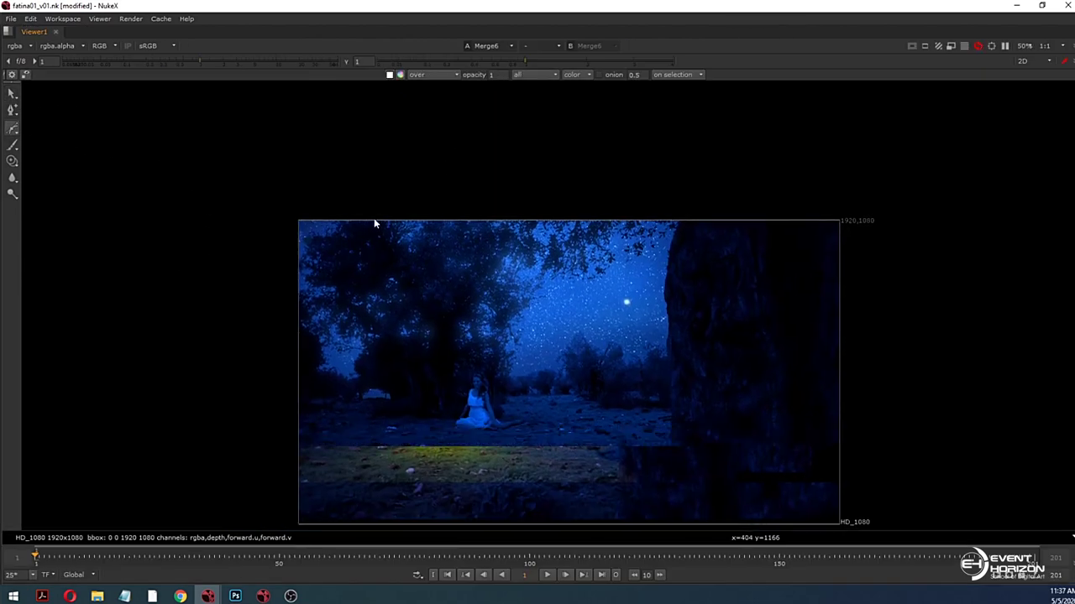
{"action": "left_click", "coordinate": [237, 190]}
{"action": "left_click_drag", "start_coordinate": [279, 399], "coordinate": [300, 412]}
{"action": "left_click_drag", "start_coordinate": [488, 353], "coordinate": [515, 336]}
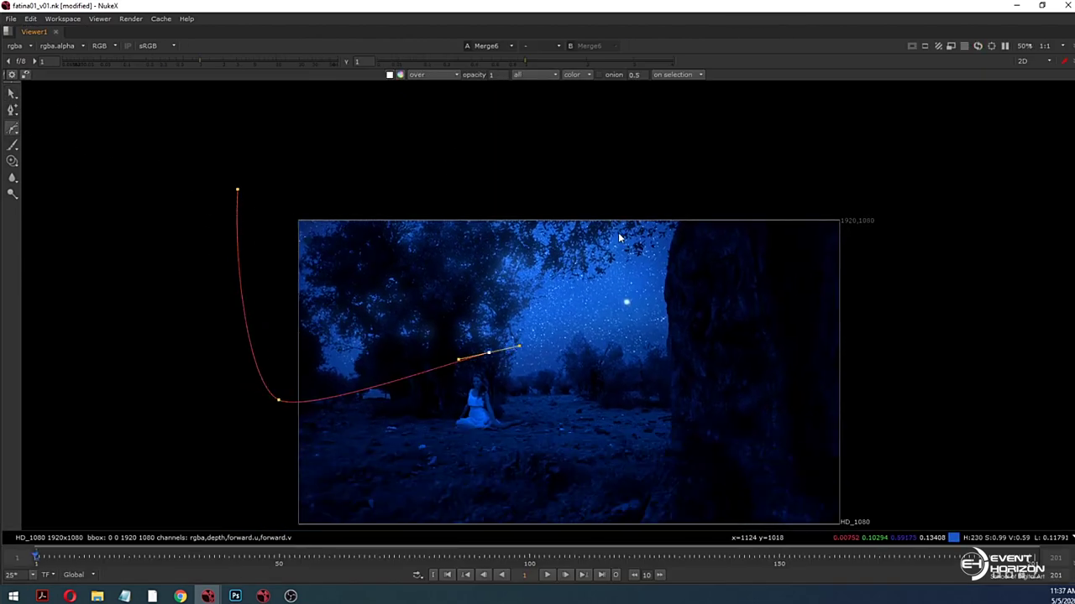
{"action": "left_click_drag", "start_coordinate": [624, 220], "coordinate": [624, 181]}
{"action": "left_click", "coordinate": [238, 191]}
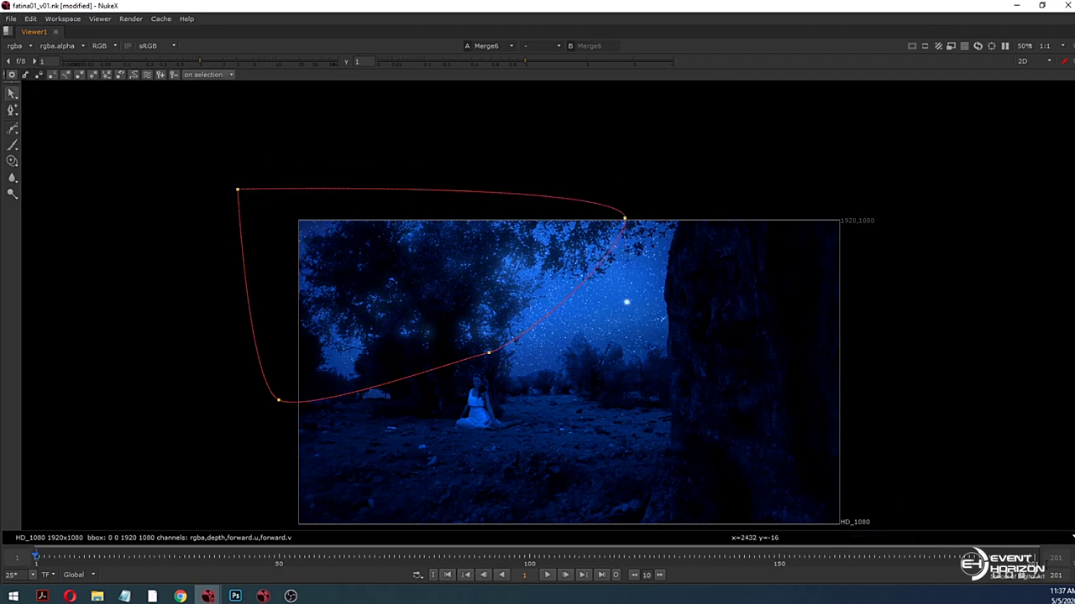
Step: At frame 201, pull the Bezier's lower middle point down and toward the left side of the image
{"action": "left_click", "coordinate": [1034, 555]}
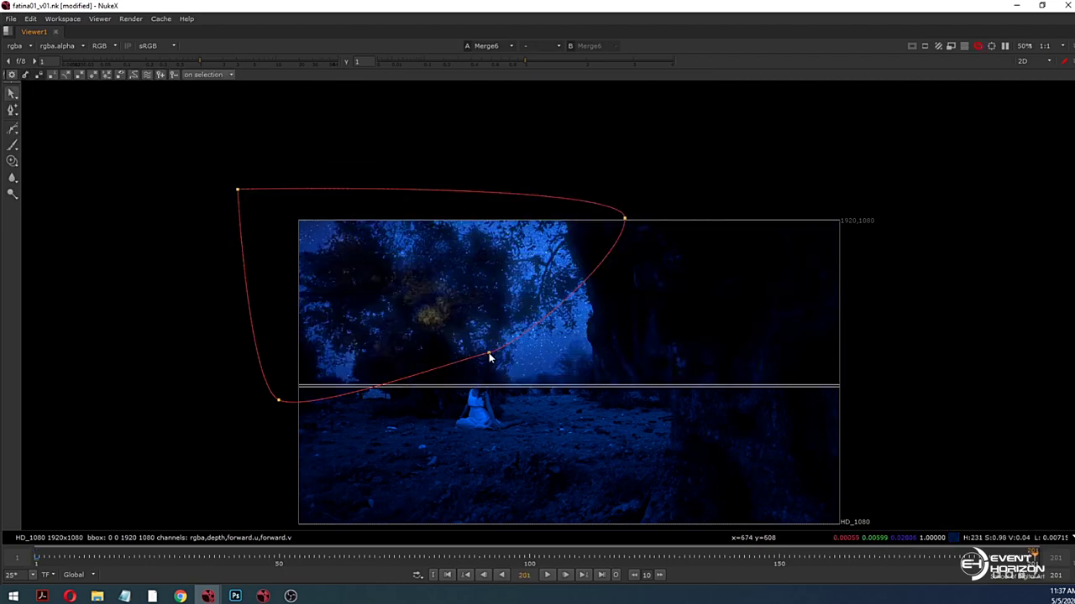
{"action": "left_click_drag", "start_coordinate": [489, 354], "coordinate": [418, 385]}
{"action": "key", "text": "space"}
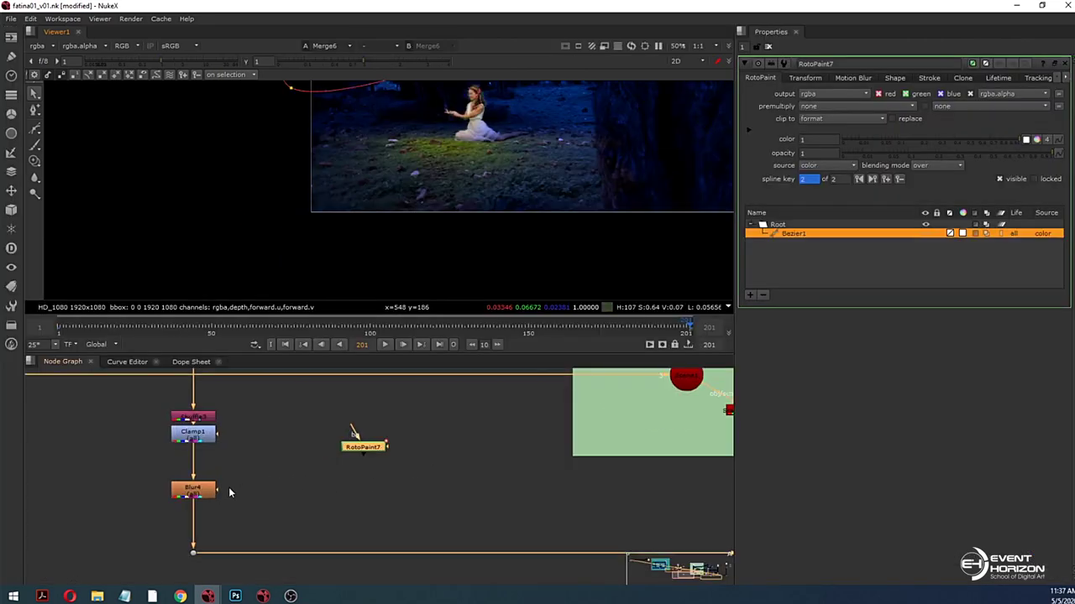
Step: Connect RotoPaint7 to Blur4's mask input, line it up beside Blur4, and view Blur4's output
{"action": "left_click_drag", "start_coordinate": [228, 486], "coordinate": [359, 448]}
{"action": "left_click_drag", "start_coordinate": [360, 449], "coordinate": [359, 494]}
{"action": "left_click", "coordinate": [193, 489]}
{"action": "key", "text": "1"}
{"action": "scroll", "coordinate": [415, 189], "scroll_direction": "up", "scroll_amount": 5}
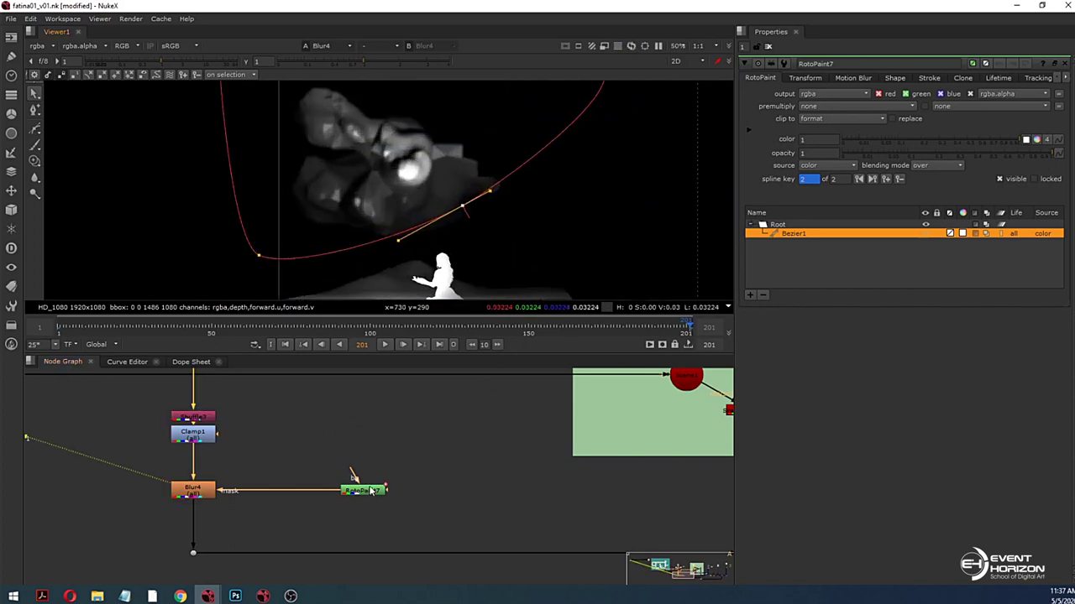
Step: Insert a Blur node with size 20 between RotoPaint7 and Blur4's mask, level with Blur4, and view Blur4 again
{"action": "left_click_drag", "start_coordinate": [371, 491], "coordinate": [369, 437]}
{"action": "key", "text": "b"}
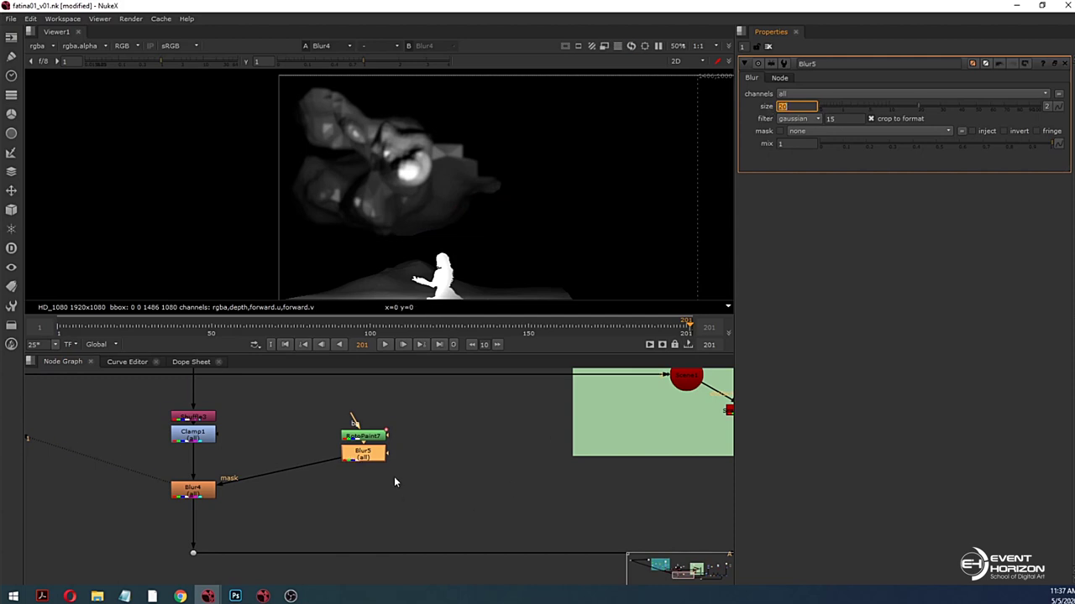
{"action": "left_click", "coordinate": [369, 458]}
{"action": "key", "text": "1"}
{"action": "left_click_drag", "start_coordinate": [369, 460], "coordinate": [369, 496]}
{"action": "left_click", "coordinate": [193, 490]}
{"action": "key", "text": "1"}
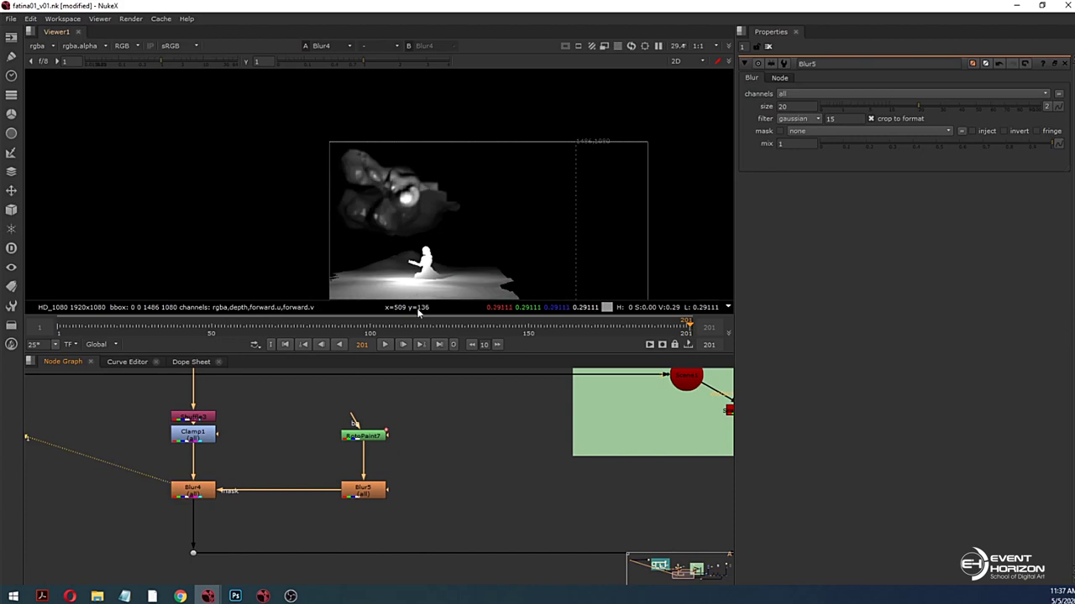
Step: View Merge6 at frame 201 and examine the lighting on the girl and the tree foliage
{"action": "scroll", "coordinate": [457, 438], "scroll_direction": "down", "scroll_amount": 2}
{"action": "middle_click_drag", "start_coordinate": [551, 458], "coordinate": [395, 466]}
{"action": "mouse_move", "coordinate": [495, 477]}
{"action": "middle_mouse_down"}
{"action": "mouse_move", "coordinate": [395, 475]}
{"action": "mouse_move", "coordinate": [230, 441]}
{"action": "middle_mouse_up"}
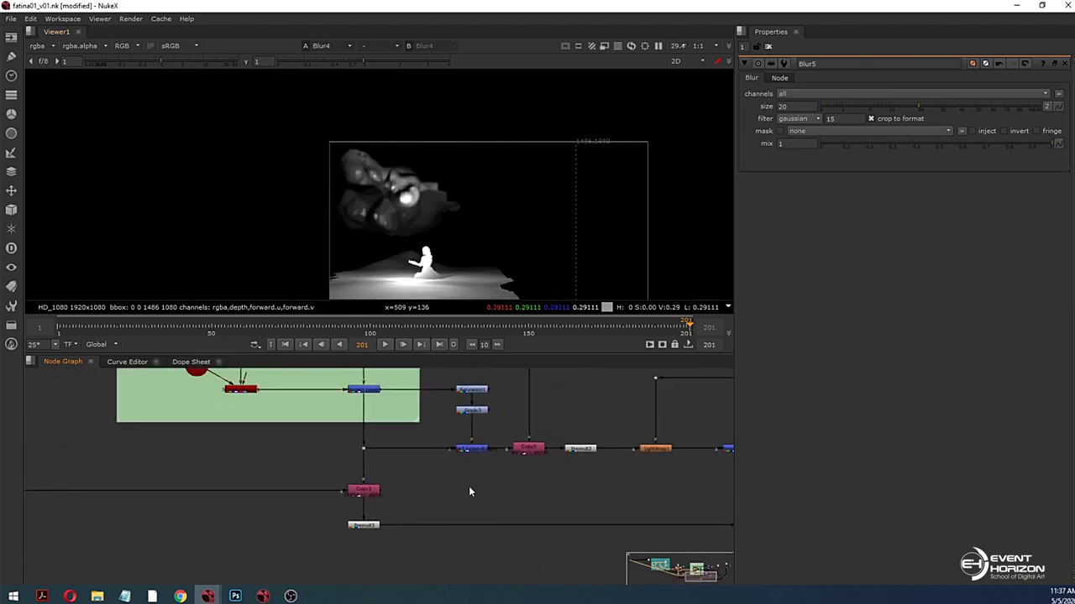
{"action": "middle_click_drag", "start_coordinate": [470, 492], "coordinate": [498, 480]}
{"action": "left_click", "coordinate": [601, 461]}
{"action": "key", "text": "1"}
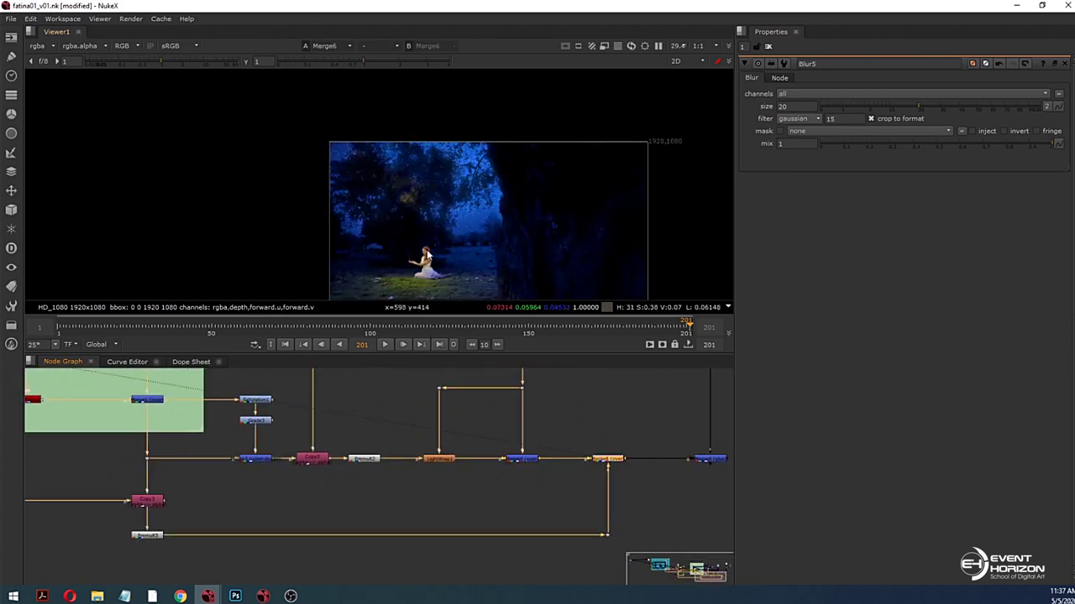
{"action": "scroll", "coordinate": [446, 259], "scroll_direction": "up", "scroll_amount": 3}
{"action": "scroll", "coordinate": [397, 218], "scroll_direction": "down", "scroll_amount": 5}
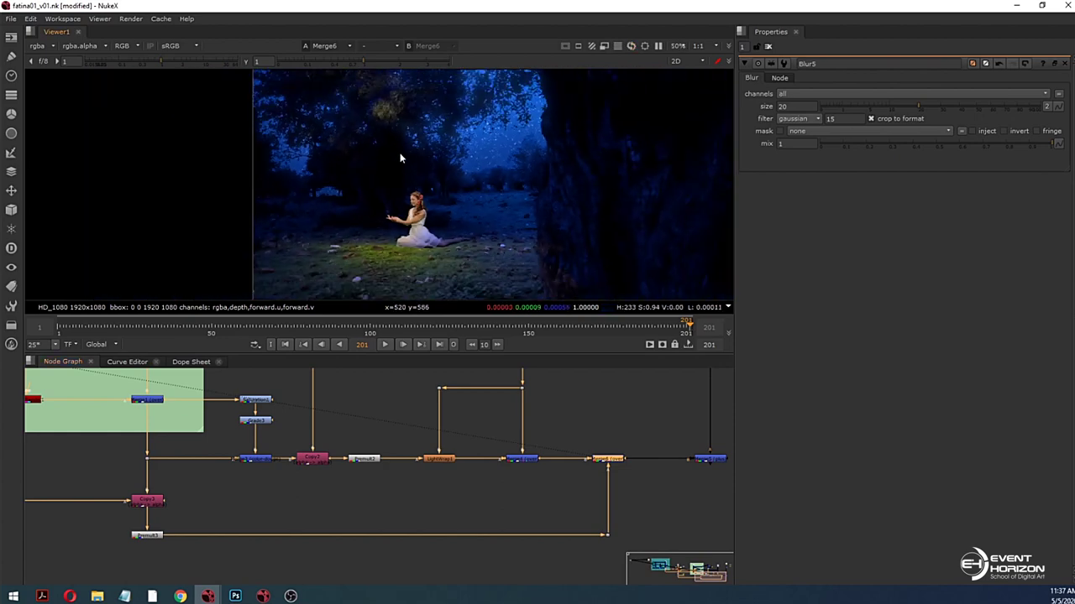
{"action": "middle_click_drag", "start_coordinate": [602, 456], "coordinate": [555, 454]}
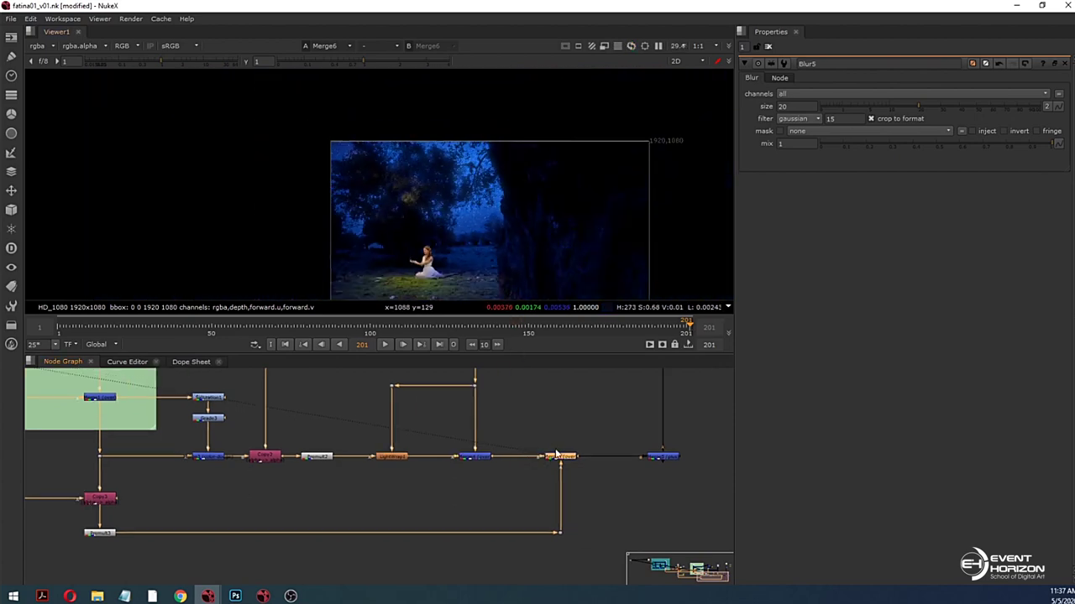
{"action": "scroll", "coordinate": [413, 221], "scroll_direction": "up", "scroll_amount": 1}
Step: Disable Light1 and examine the composite without its contribution
{"action": "scroll", "coordinate": [269, 456], "scroll_direction": "up", "scroll_amount": 5}
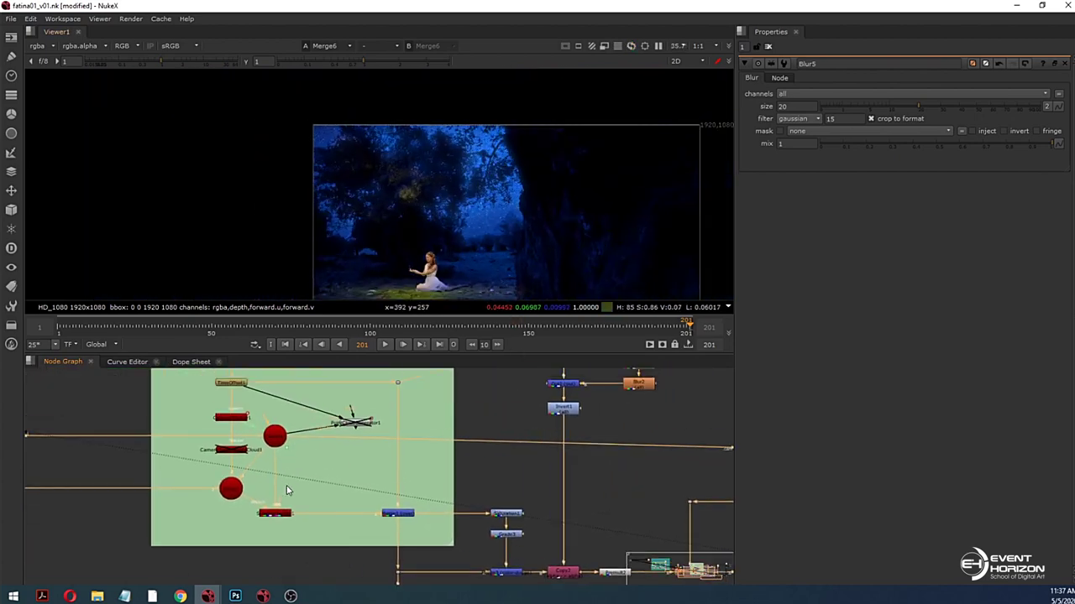
{"action": "middle_click_drag", "start_coordinate": [256, 456], "coordinate": [416, 515]}
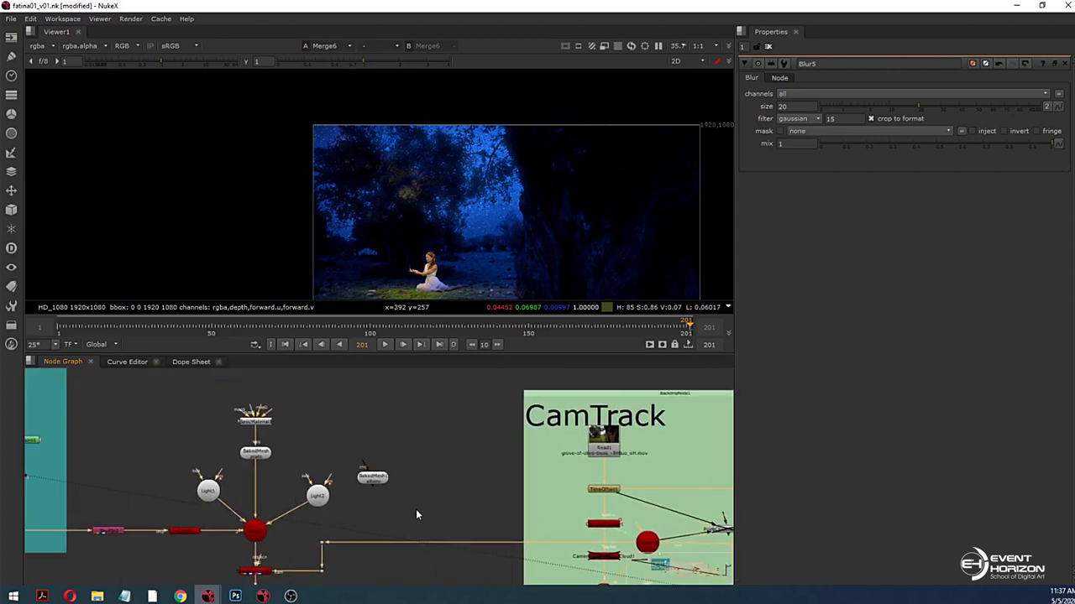
{"action": "left_click", "coordinate": [206, 493]}
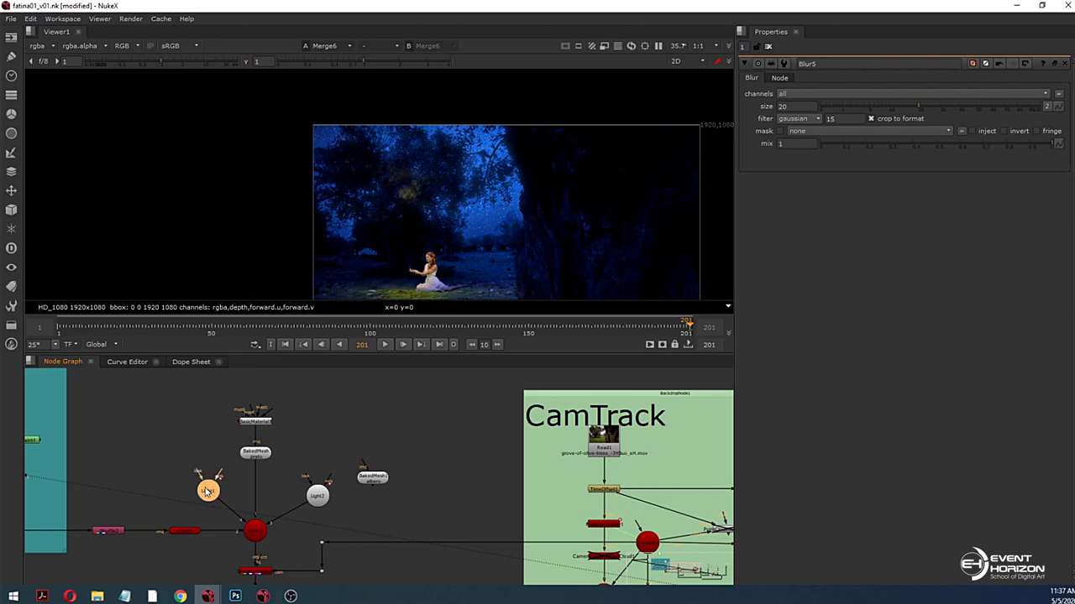
{"action": "scroll", "coordinate": [482, 224], "scroll_direction": "up", "scroll_amount": 4}
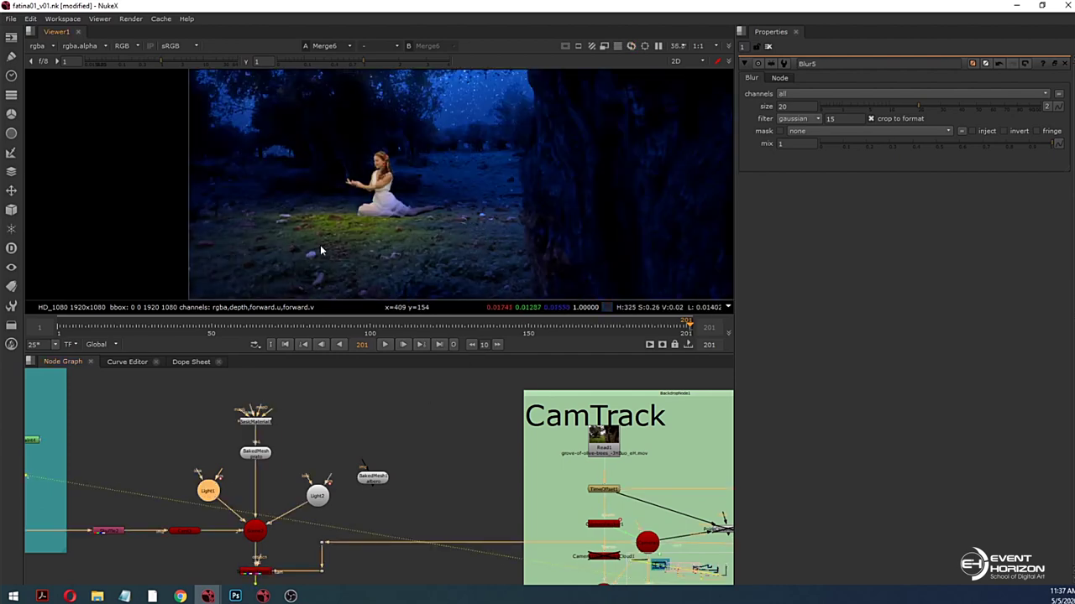
{"action": "key", "text": "d"}
{"action": "scroll", "coordinate": [406, 220], "scroll_direction": "down", "scroll_amount": 3}
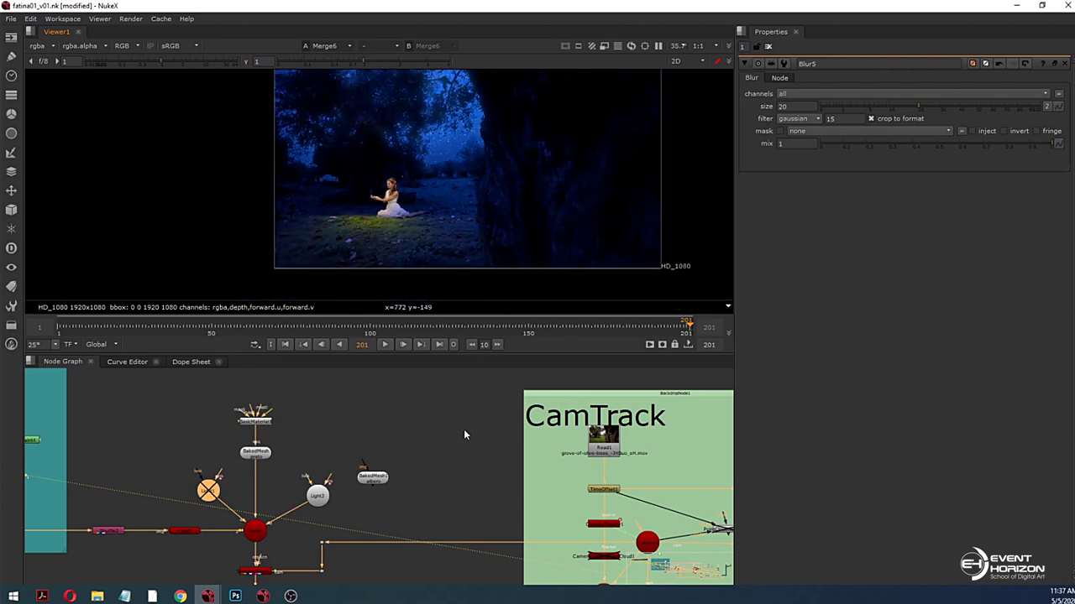
Step: Save the composition under its existing file name
{"action": "scroll", "coordinate": [529, 483], "scroll_direction": "down", "scroll_amount": 3}
{"action": "middle_click_drag", "start_coordinate": [533, 485], "coordinate": [325, 470]}
{"action": "left_click", "coordinate": [10, 19]}
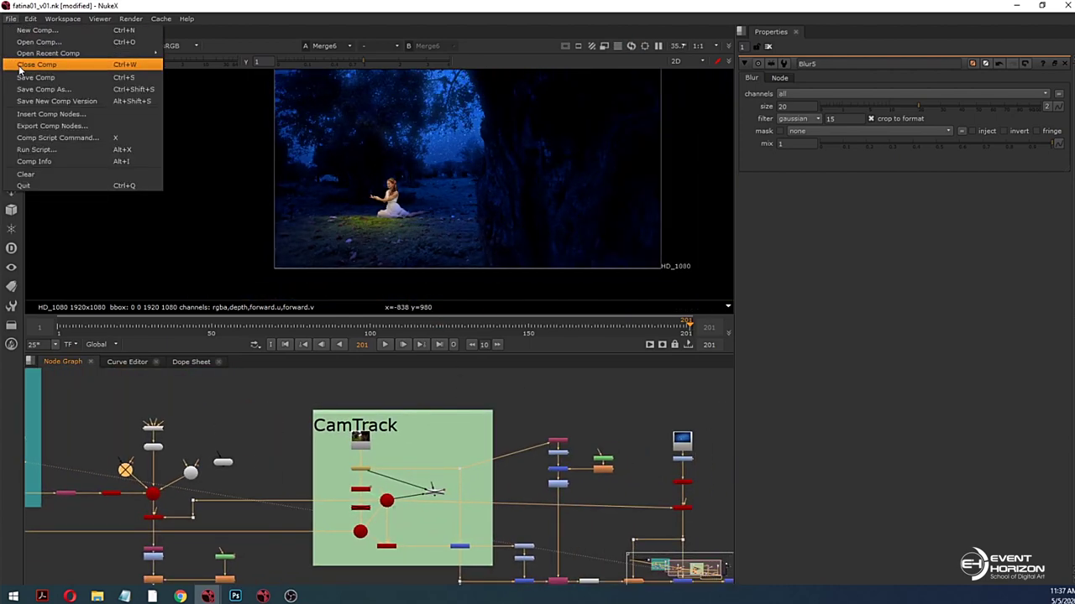
{"action": "left_click", "coordinate": [34, 76]}
Step: Check the Merge6 composite at frames 134 and 113
{"action": "scroll", "coordinate": [483, 437], "scroll_direction": "down", "scroll_amount": 1}
{"action": "middle_click_drag", "start_coordinate": [576, 466], "coordinate": [461, 468]}
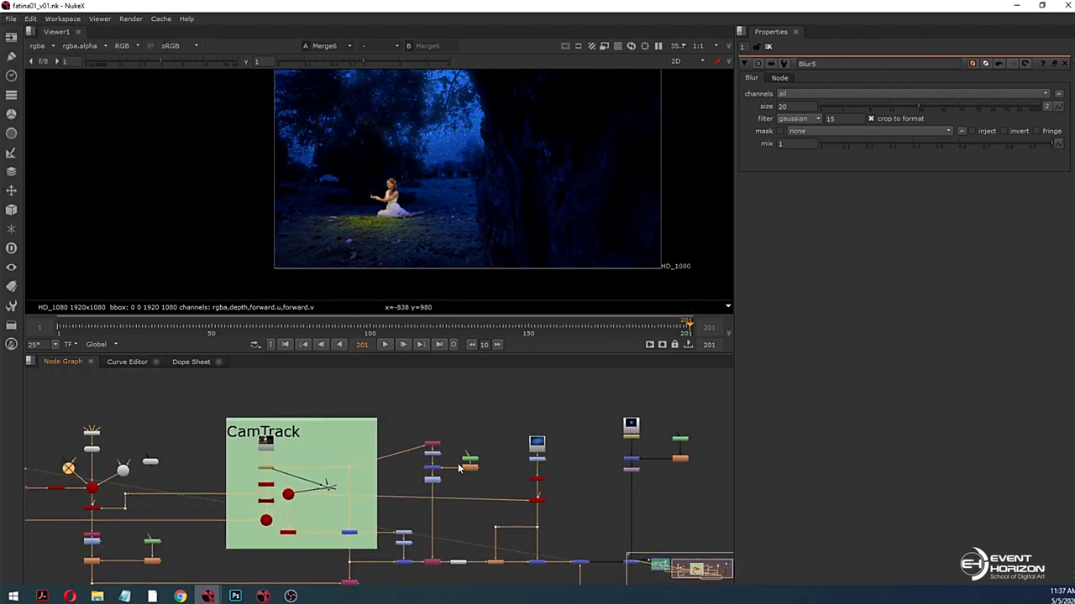
{"action": "middle_click_drag", "start_coordinate": [531, 477], "coordinate": [406, 461]}
{"action": "middle_click_drag", "start_coordinate": [449, 509], "coordinate": [416, 454]}
{"action": "scroll", "coordinate": [416, 454], "scroll_direction": "up", "scroll_amount": 3}
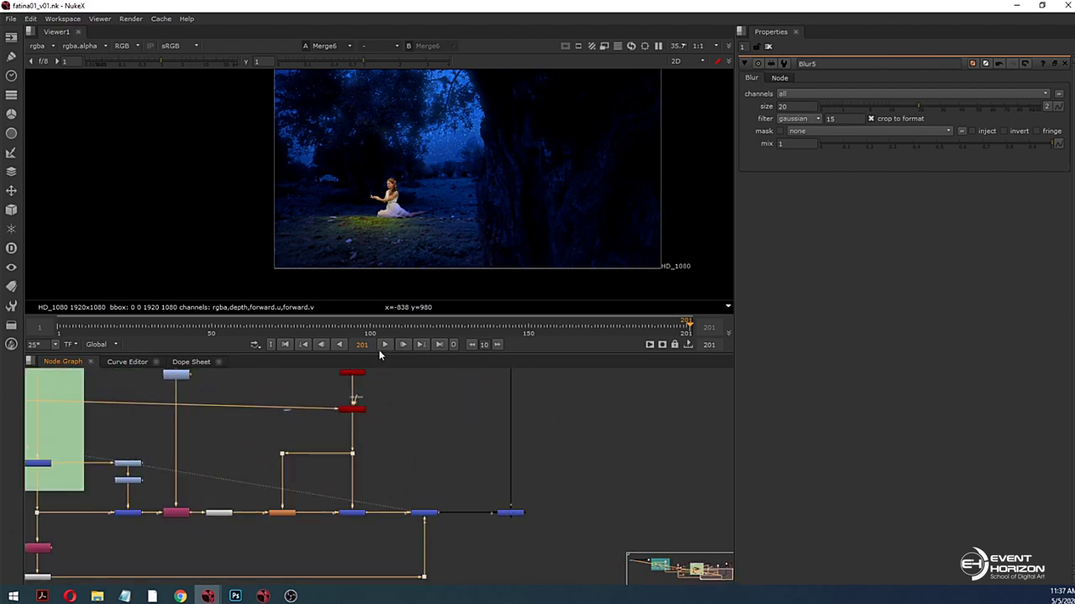
{"action": "left_click", "coordinate": [479, 325]}
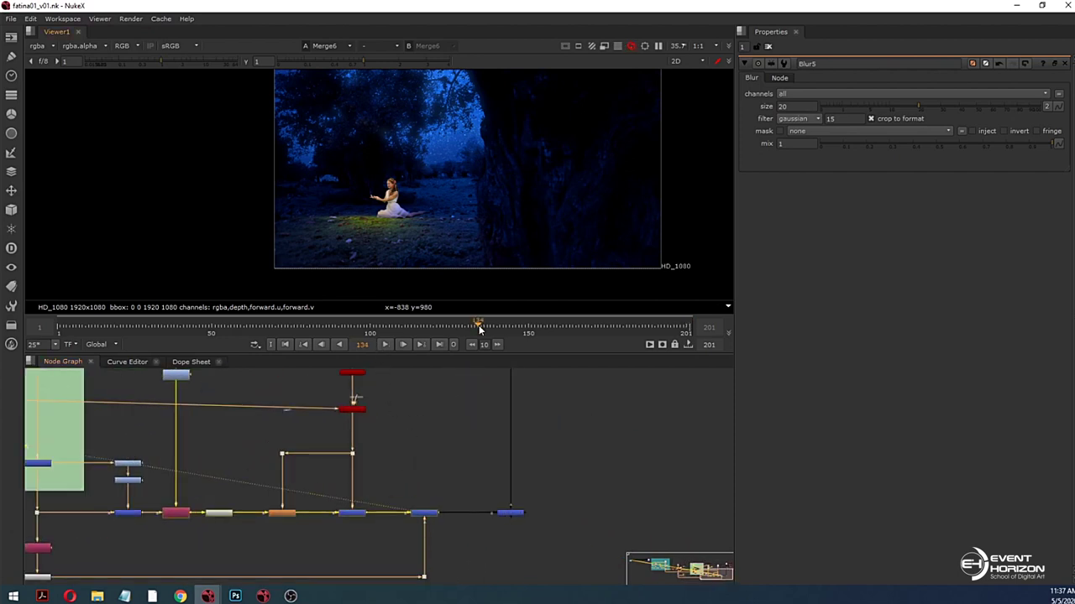
{"action": "left_click", "coordinate": [412, 326]}
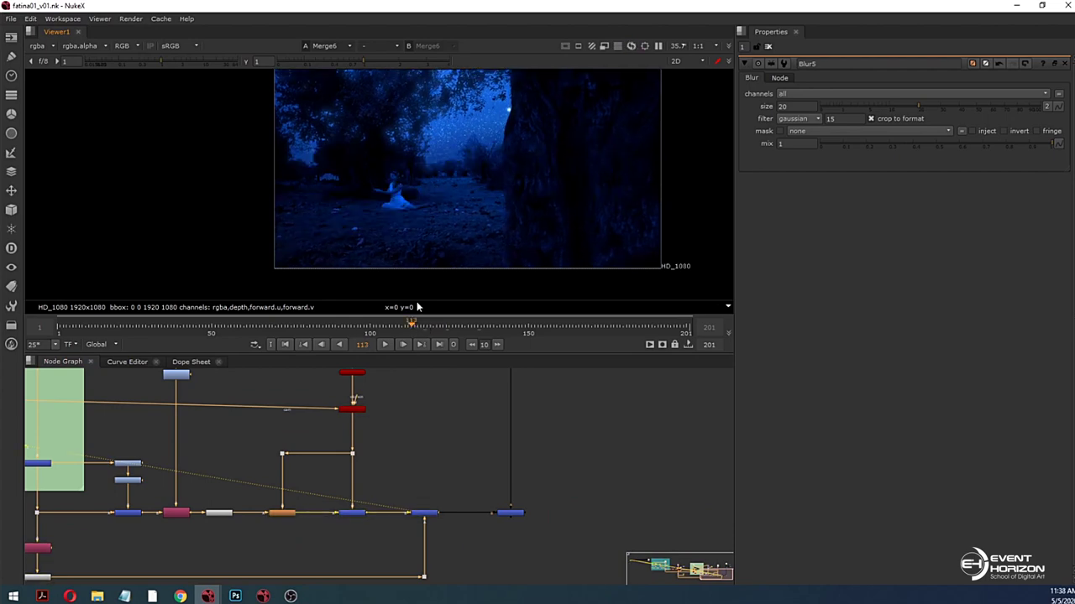
Step: View the final Merge5 output and play it back from about frame 114 to review the light appearing on the girl
{"action": "scroll", "coordinate": [427, 209], "scroll_direction": "up", "scroll_amount": 3}
{"action": "left_click", "coordinate": [511, 513]}
{"action": "key", "text": "1"}
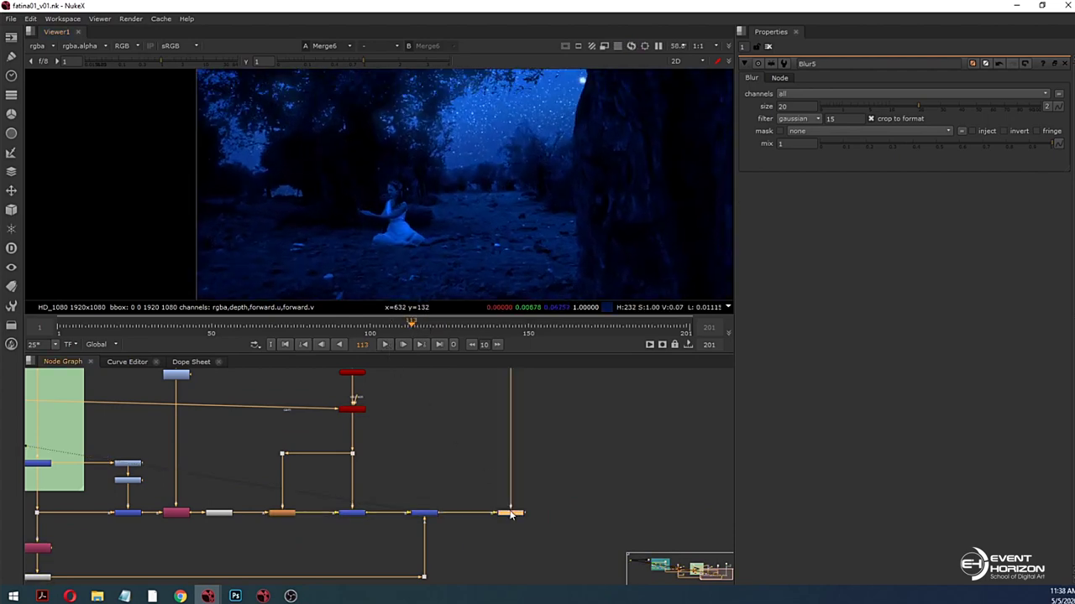
{"action": "left_click", "coordinate": [468, 418]}
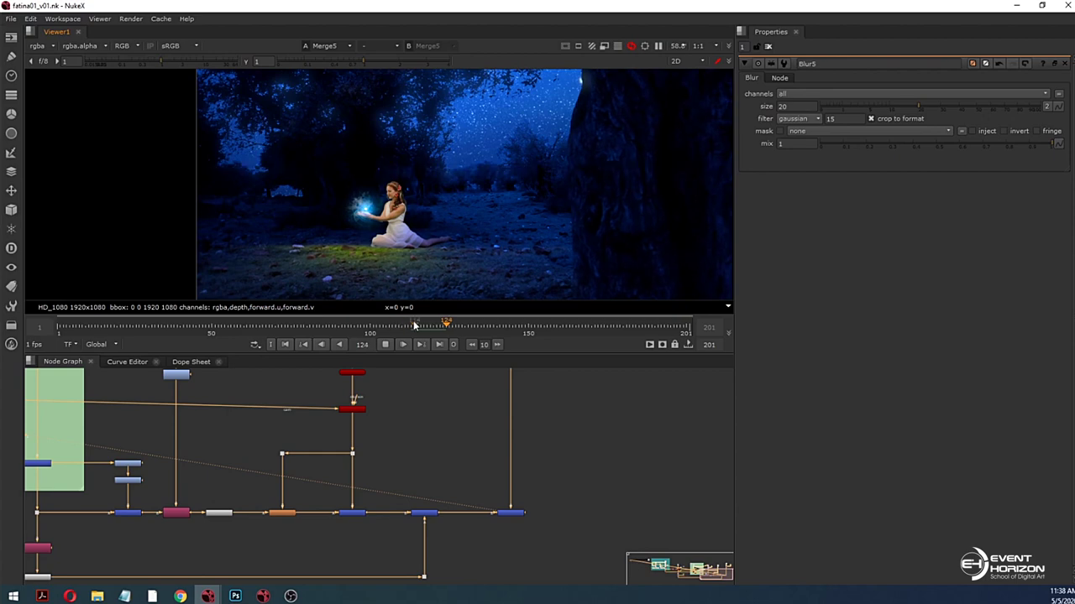
{"action": "left_click", "coordinate": [414, 329]}
{"action": "left_click", "coordinate": [385, 344]}
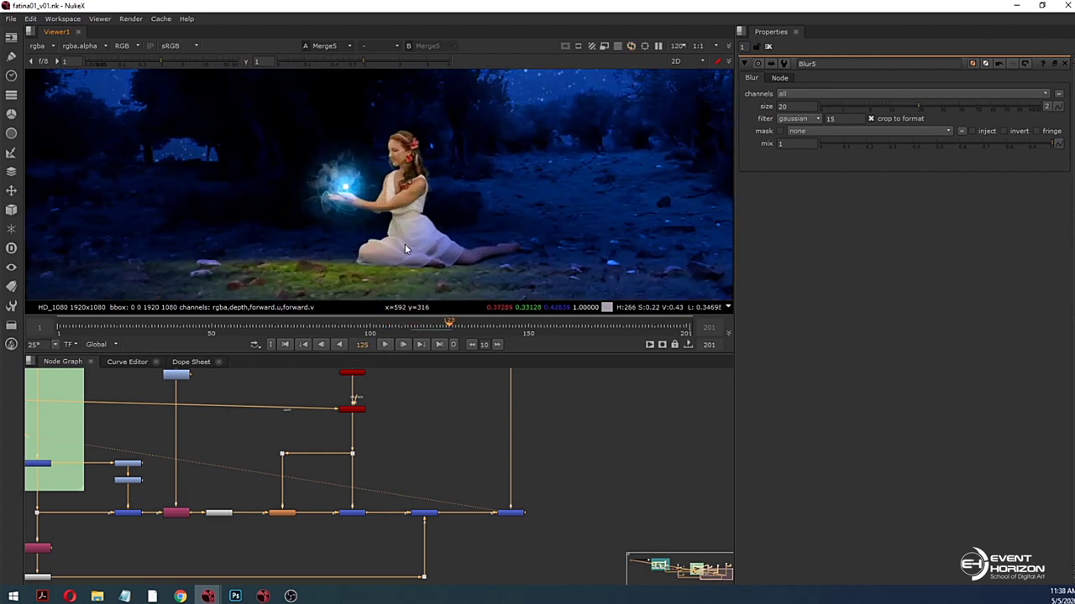
Step: Open the Merge5 node's settings and examine the girl and the glowing light up close at frame 125
{"action": "middle_click_drag", "start_coordinate": [486, 449], "coordinate": [479, 443]}
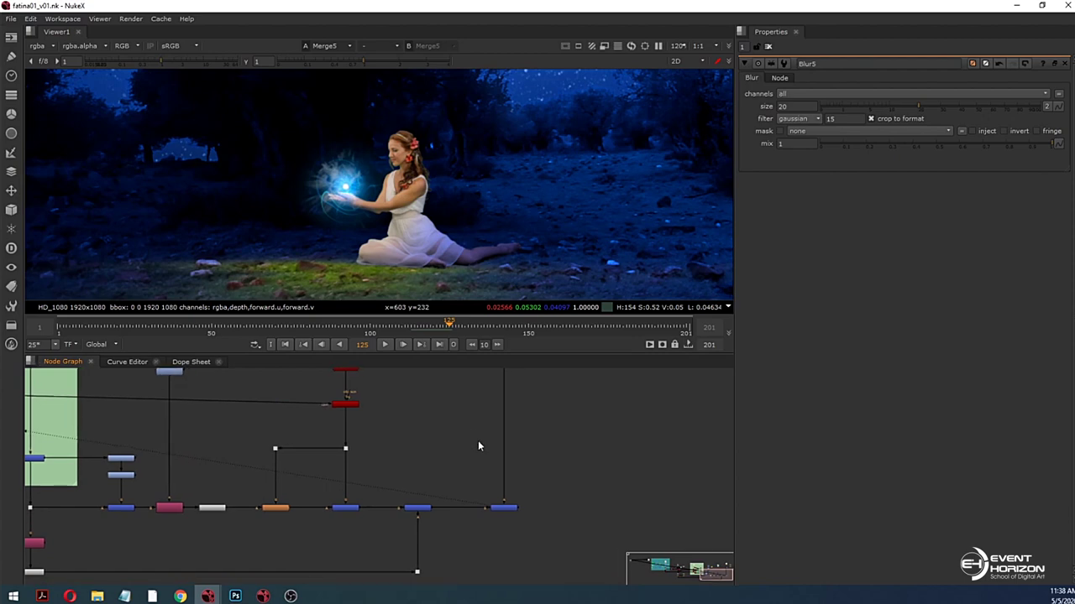
{"action": "double_click", "coordinate": [503, 508]}
{"action": "scroll", "coordinate": [381, 271], "scroll_direction": "up", "scroll_amount": 3}
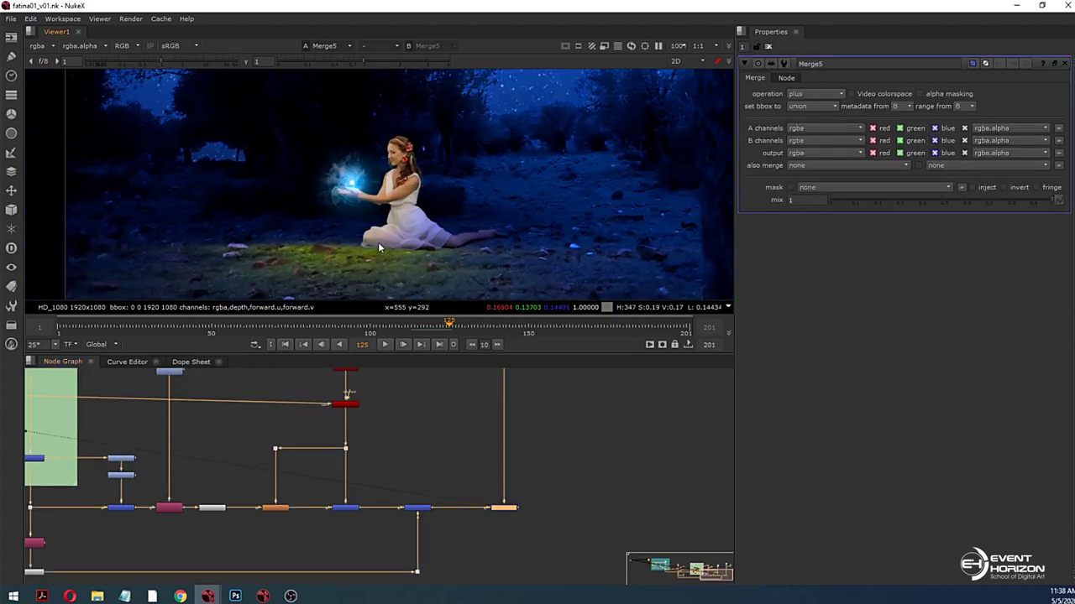
{"action": "scroll", "coordinate": [366, 189], "scroll_direction": "up", "scroll_amount": 3}
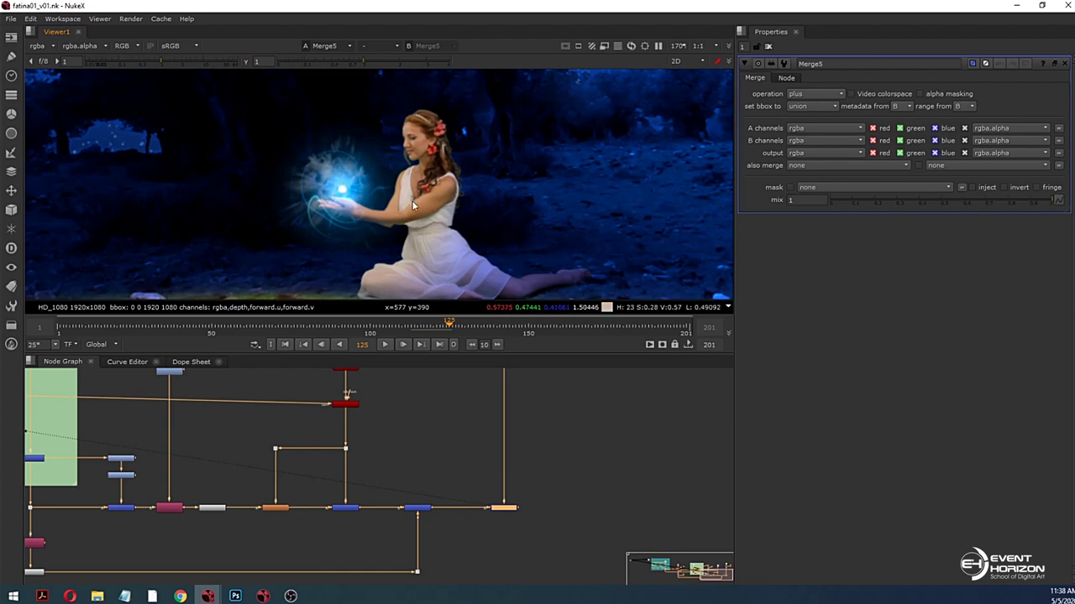
{"action": "scroll", "coordinate": [412, 205], "scroll_direction": "down", "scroll_amount": 3}
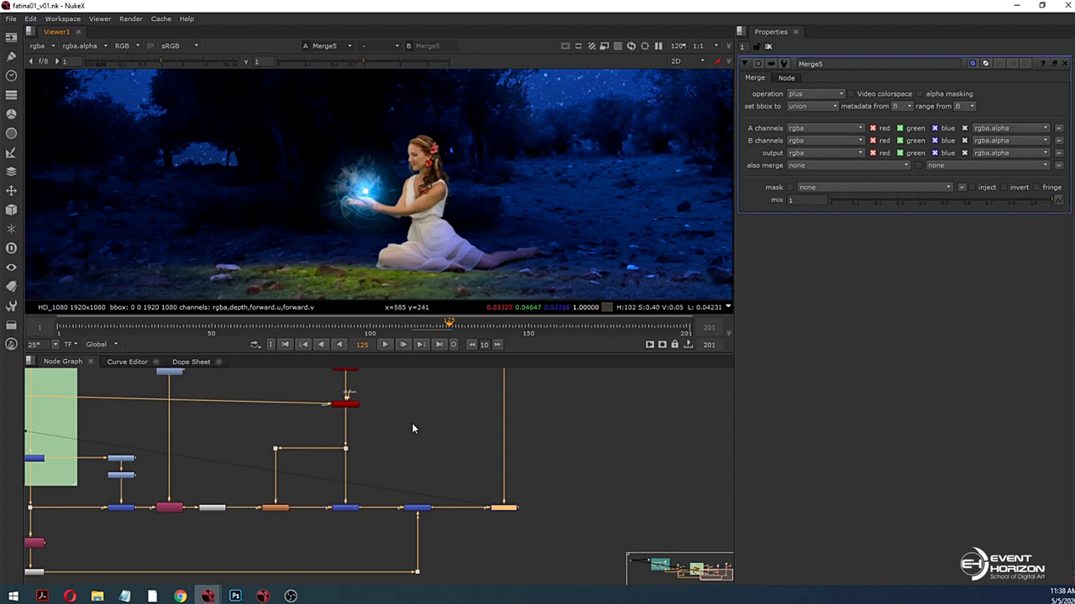
Step: Add a Grade node directly below the Read4 light footage
{"action": "scroll", "coordinate": [410, 432], "scroll_direction": "down", "scroll_amount": 2}
{"action": "middle_click_drag", "start_coordinate": [412, 438], "coordinate": [366, 505]}
{"action": "scroll", "coordinate": [390, 435], "scroll_direction": "down", "scroll_amount": 1}
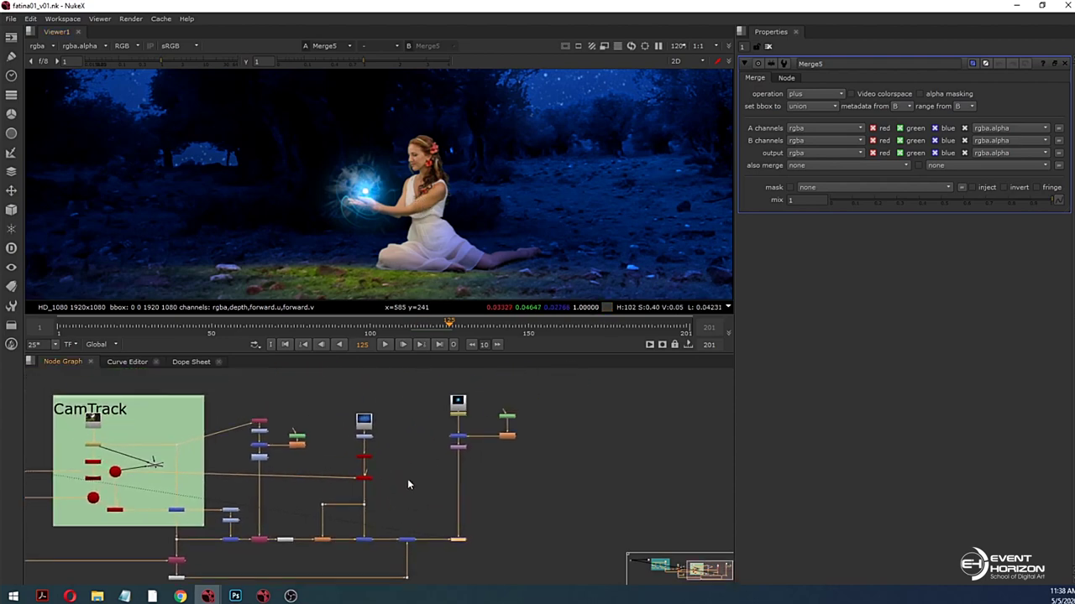
{"action": "scroll", "coordinate": [459, 437], "scroll_direction": "up", "scroll_amount": 2}
{"action": "middle_click_drag", "start_coordinate": [459, 438], "coordinate": [452, 499]}
{"action": "left_click_drag", "start_coordinate": [455, 456], "coordinate": [456, 426]}
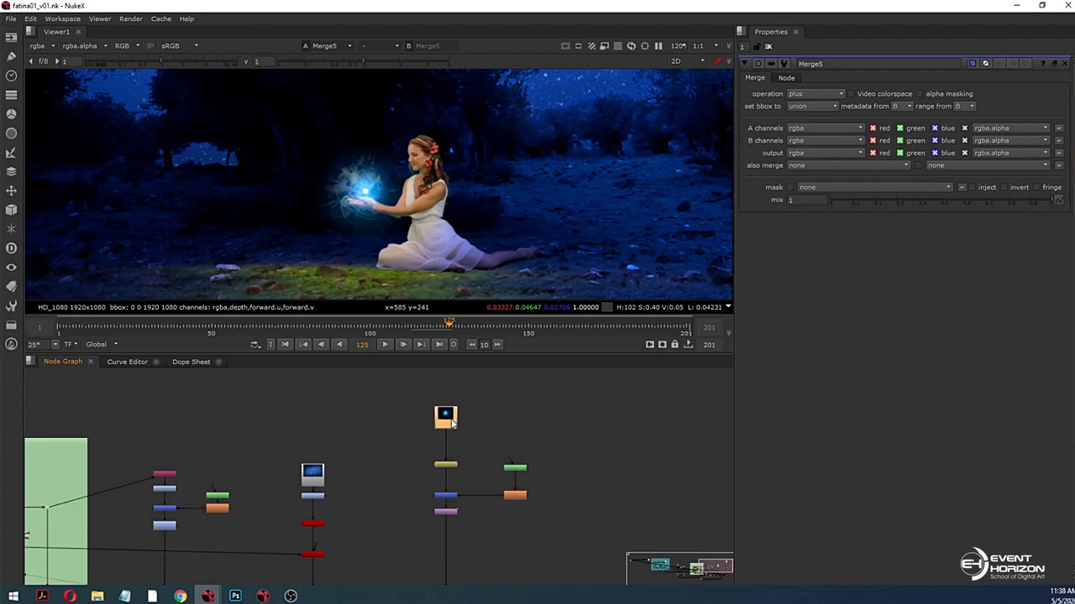
{"action": "key", "text": "g"}
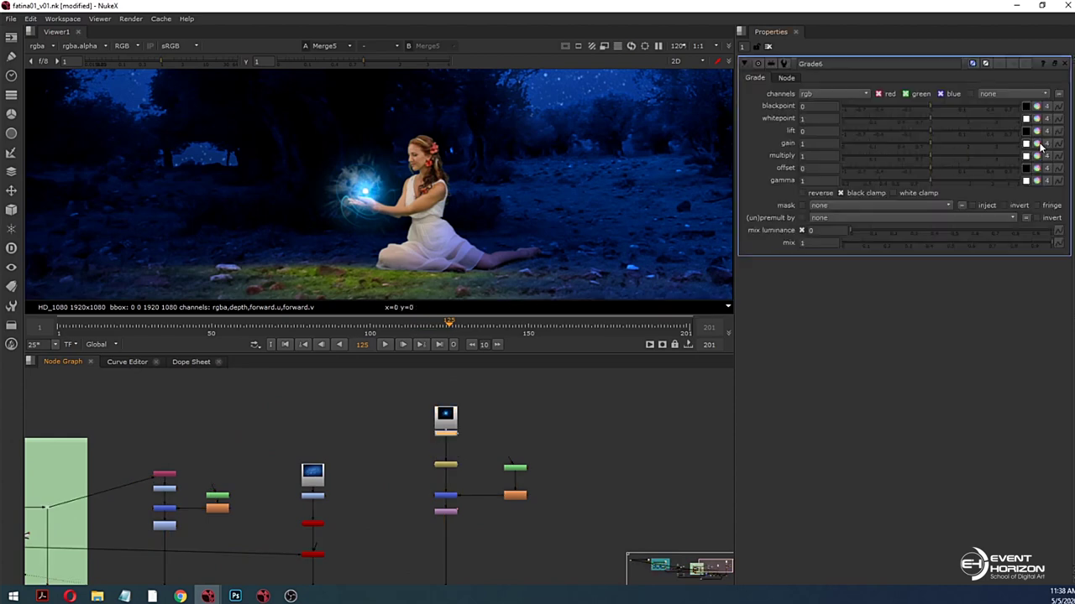
Step: Tint the Grade's gain warm with red 1.412499, green 0.898134 and blue 0.172232, and check the recoloured light in the composite
{"action": "left_click", "coordinate": [1036, 144]}
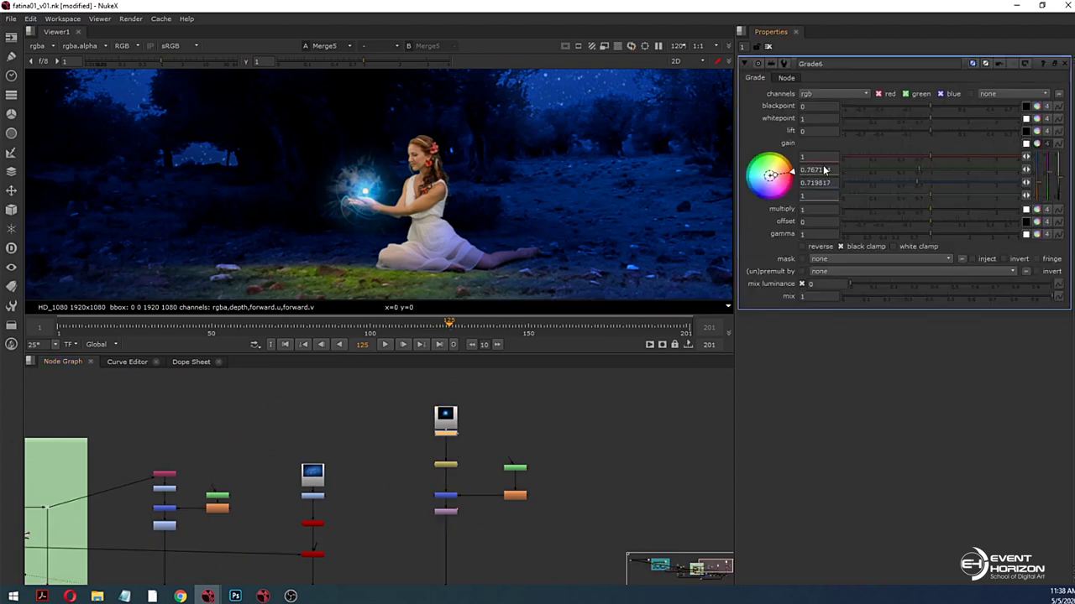
{"action": "mouse_move", "coordinate": [824, 167]}
{"action": "left_mouse_down"}
{"action": "mouse_move", "coordinate": [924, 168]}
{"action": "mouse_move", "coordinate": [937, 191]}
{"action": "mouse_move", "coordinate": [949, 140]}
{"action": "mouse_move", "coordinate": [936, 94]}
{"action": "left_mouse_up"}
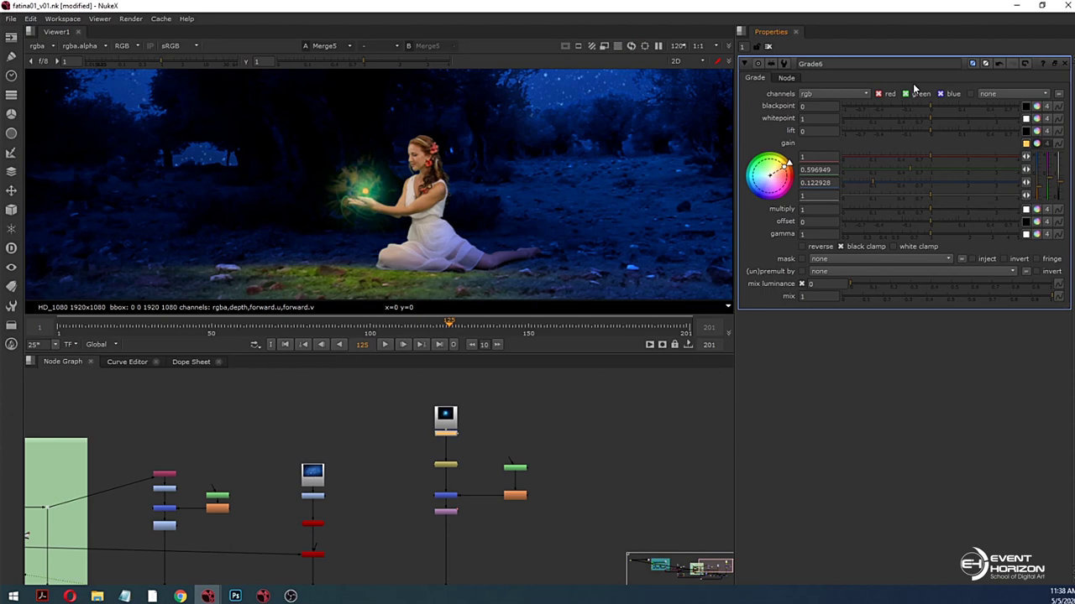
{"action": "left_click_drag", "start_coordinate": [912, 83], "coordinate": [906, 84]}
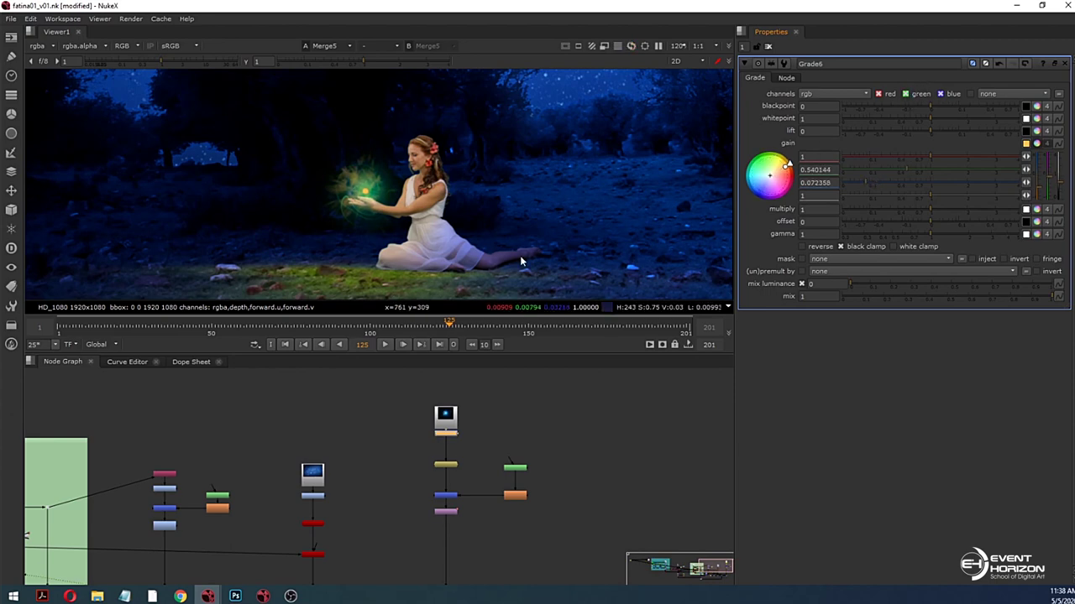
{"action": "scroll", "coordinate": [412, 230], "scroll_direction": "down", "scroll_amount": 3}
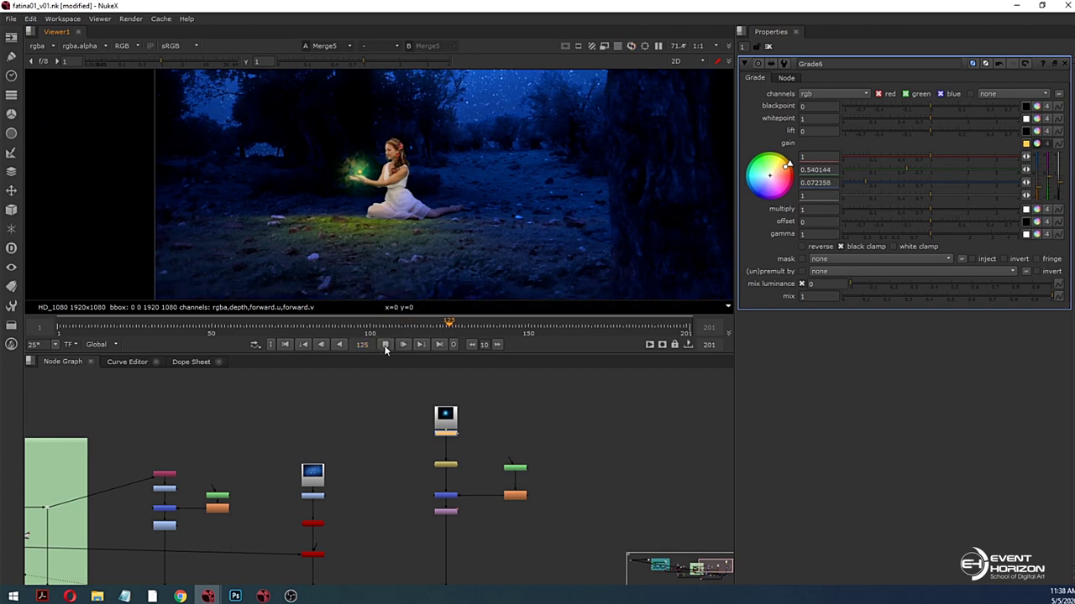
{"action": "left_click", "coordinate": [385, 345]}
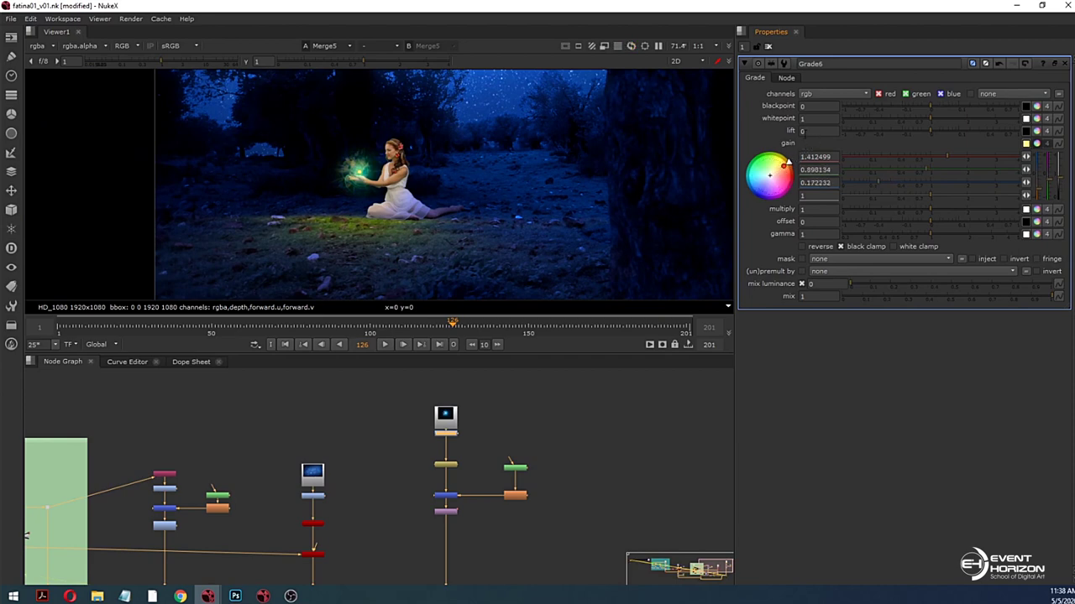
{"action": "scroll", "coordinate": [331, 179], "scroll_direction": "up", "scroll_amount": 3}
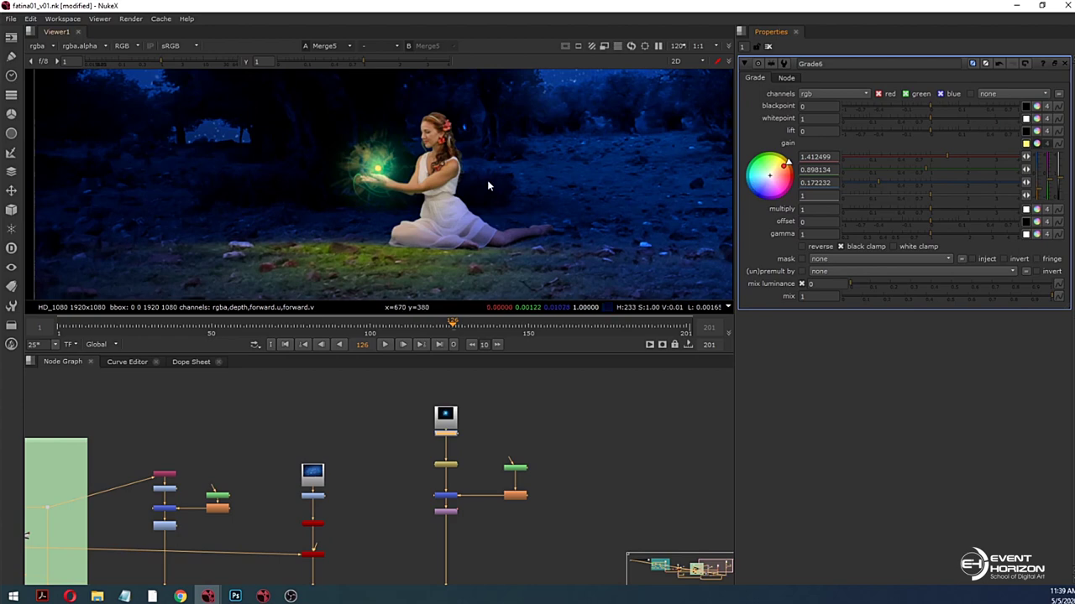
Step: Delete the Grade node below the Read4 light footage
{"action": "left_click", "coordinate": [493, 384]}
{"action": "left_click", "coordinate": [451, 437]}
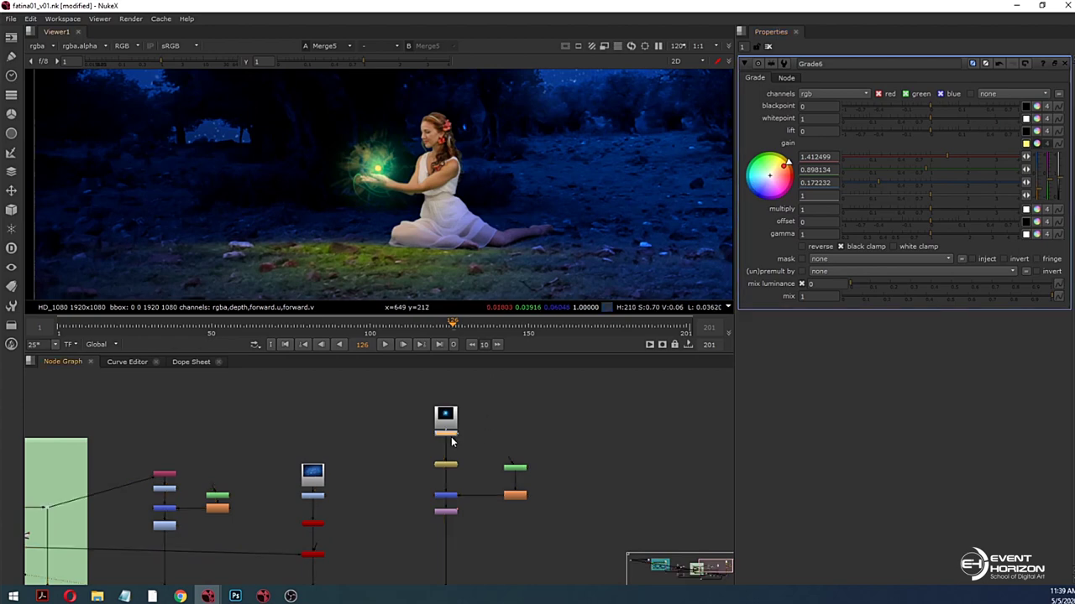
{"action": "scroll", "coordinate": [451, 436], "scroll_direction": "up", "scroll_amount": 2}
{"action": "scroll", "coordinate": [410, 195], "scroll_direction": "down", "scroll_amount": 3}
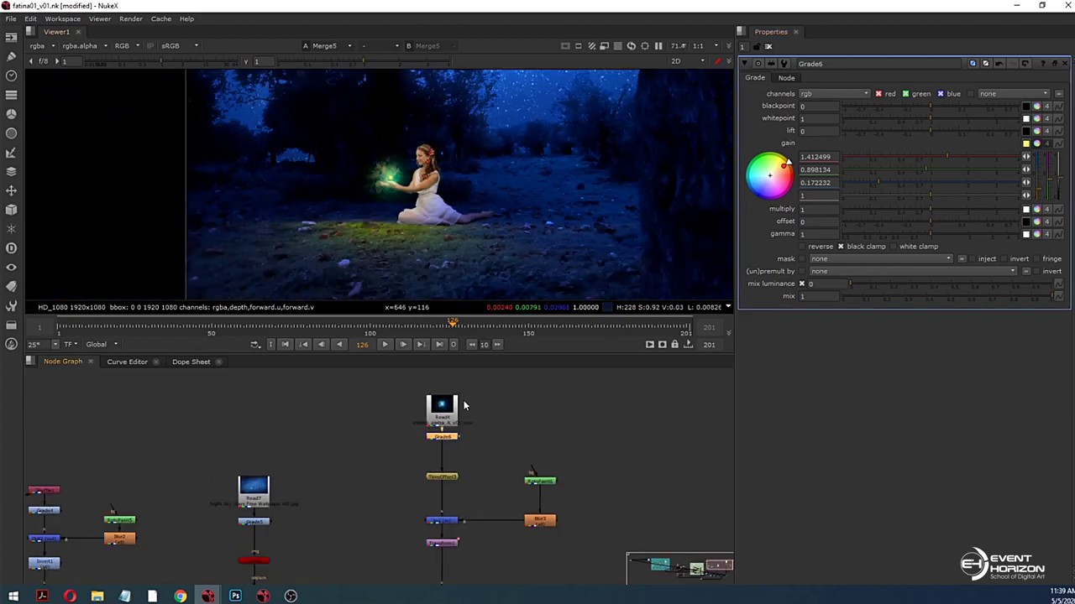
{"action": "key", "text": "Delete"}
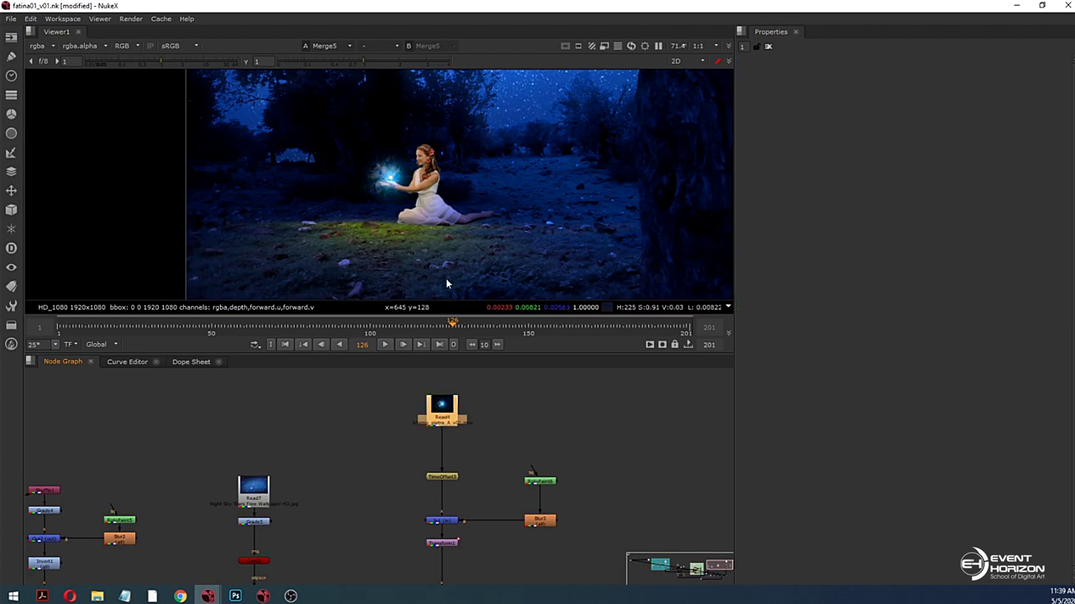
Step: Examine the Merge5 composite at frame 126, comparing the whole frame with the lit area around the girl
{"action": "scroll", "coordinate": [412, 220], "scroll_direction": "down", "scroll_amount": 4}
{"action": "scroll", "coordinate": [340, 481], "scroll_direction": "up", "scroll_amount": 6}
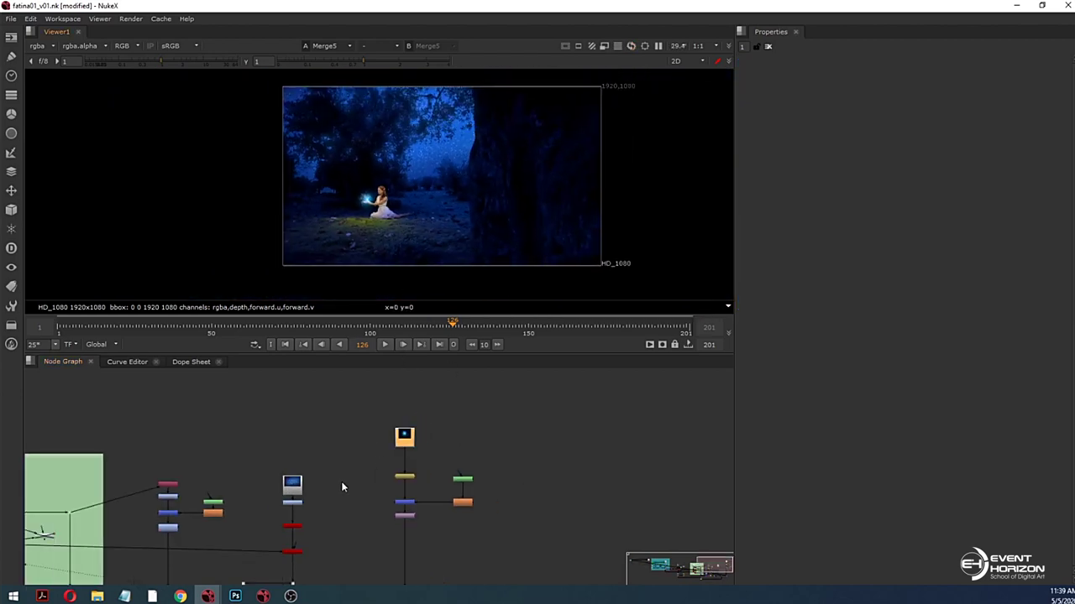
{"action": "scroll", "coordinate": [521, 476], "scroll_direction": "up", "scroll_amount": 2}
{"action": "left_click_drag", "start_coordinate": [523, 486], "coordinate": [460, 525]}
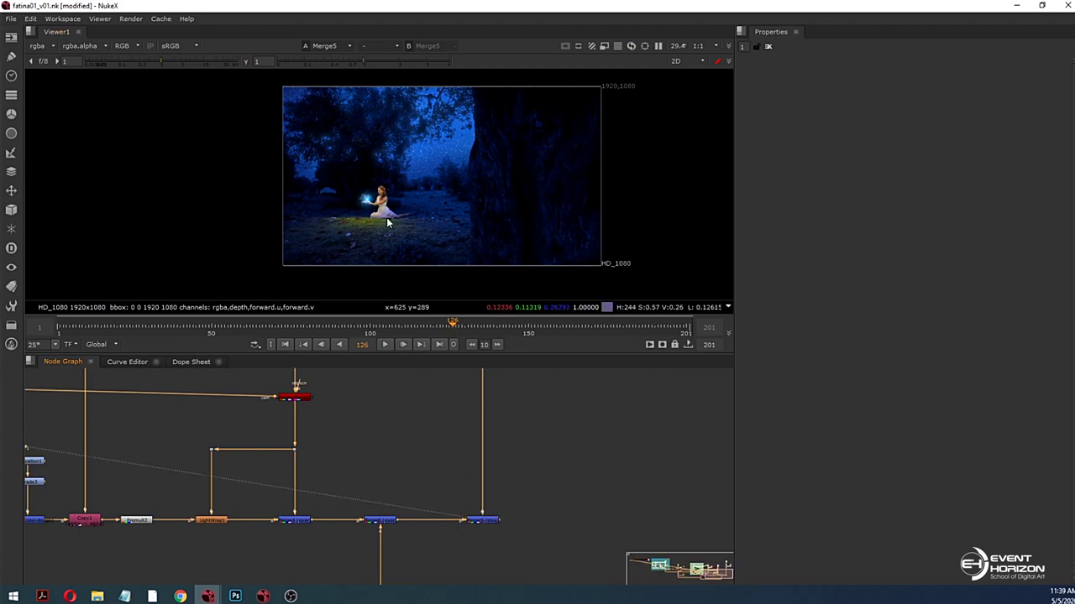
{"action": "left_click_drag", "start_coordinate": [230, 131], "coordinate": [591, 297]}
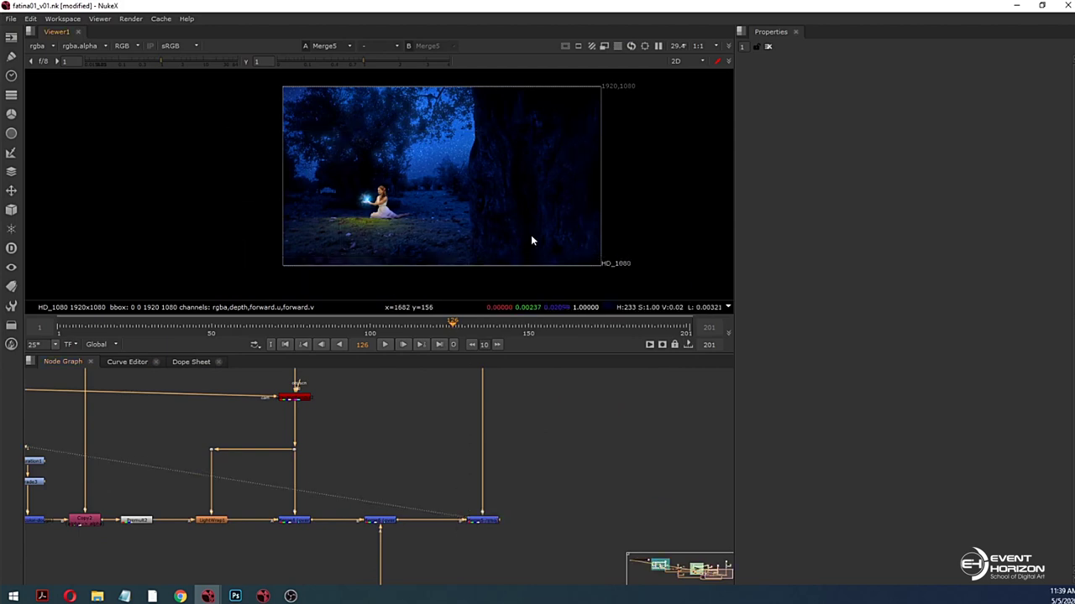
{"action": "left_click_drag", "start_coordinate": [262, 172], "coordinate": [477, 224]}
{"action": "scroll", "coordinate": [394, 216], "scroll_direction": "up", "scroll_amount": 3}
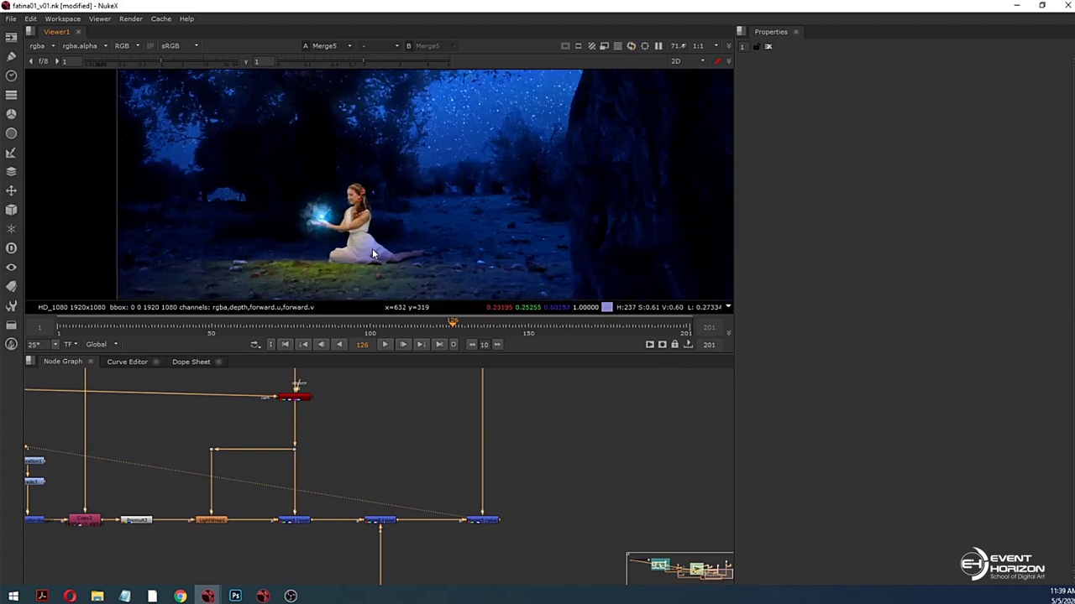
{"action": "scroll", "coordinate": [375, 252], "scroll_direction": "down", "scroll_amount": 2}
{"action": "scroll", "coordinate": [362, 210], "scroll_direction": "up", "scroll_amount": 2}
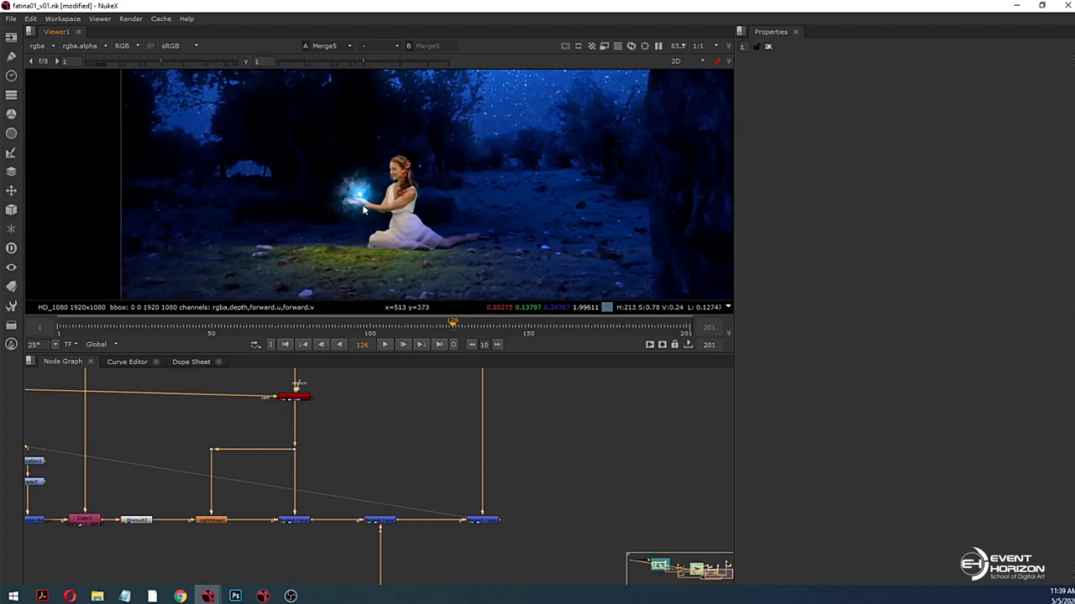
{"action": "scroll", "coordinate": [371, 252], "scroll_direction": "up", "scroll_amount": 1}
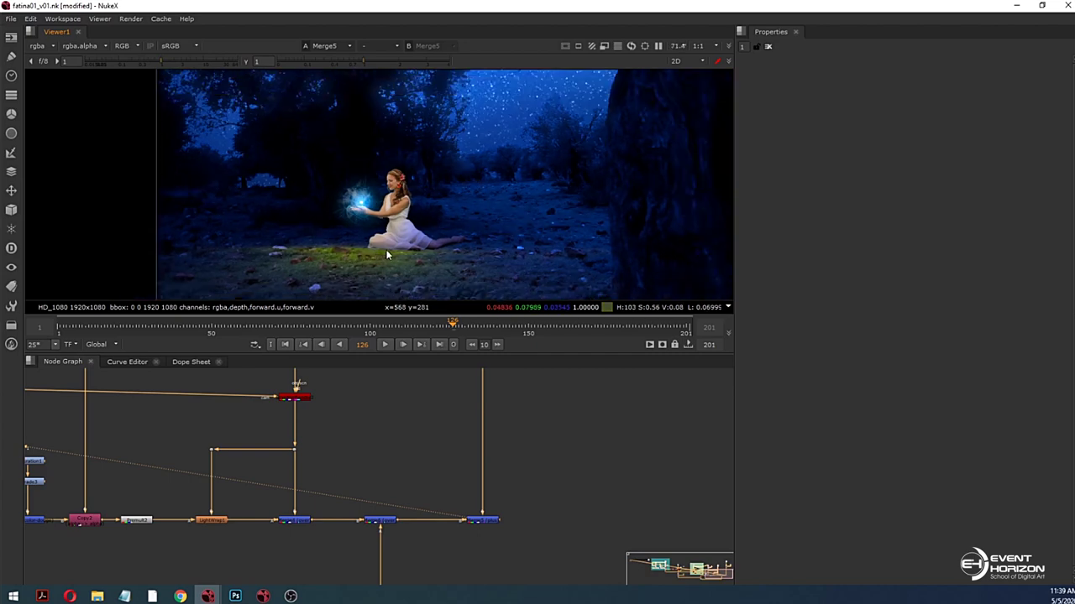
{"action": "scroll", "coordinate": [394, 230], "scroll_direction": "up", "scroll_amount": 2}
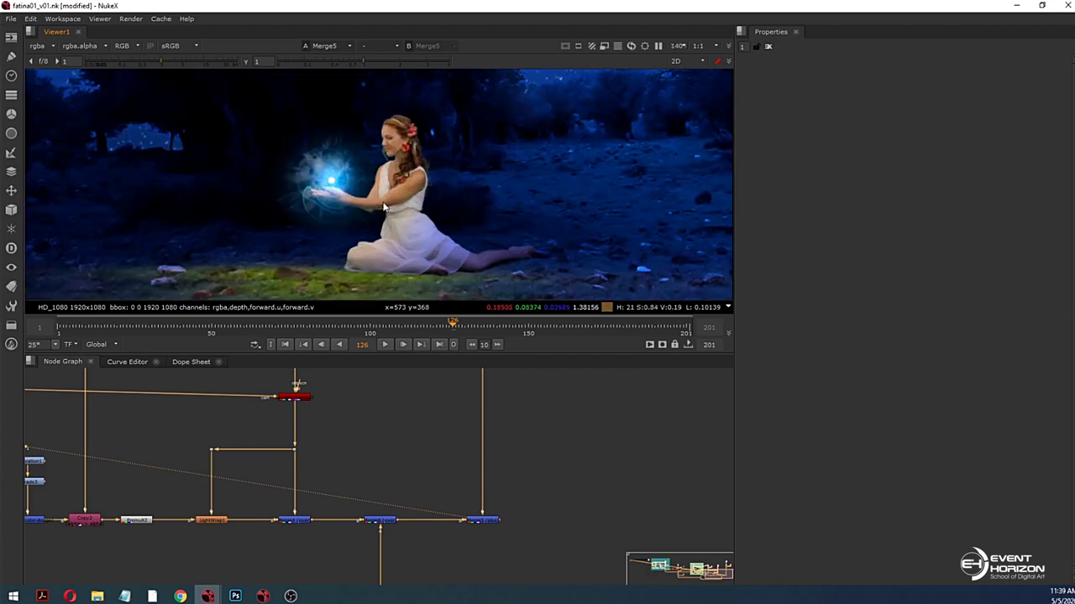
{"action": "scroll", "coordinate": [328, 185], "scroll_direction": "down", "scroll_amount": 2}
{"action": "scroll", "coordinate": [378, 225], "scroll_direction": "down", "scroll_amount": 3}
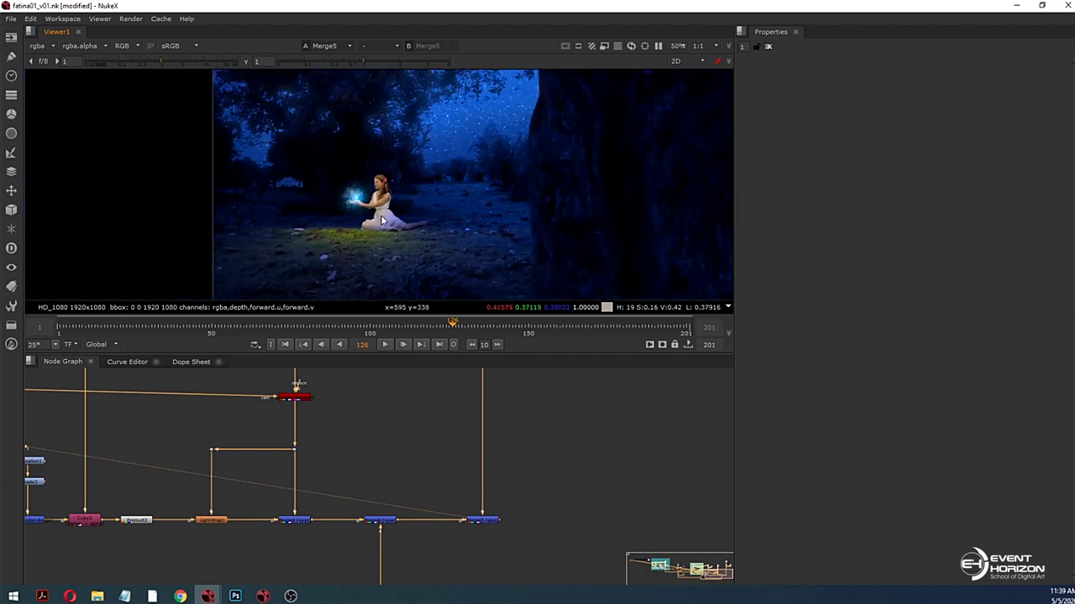
Step: Reopen the Merge5 node's settings and inspect how the full night scene frames the girl and the light
{"action": "left_click", "coordinate": [424, 417]}
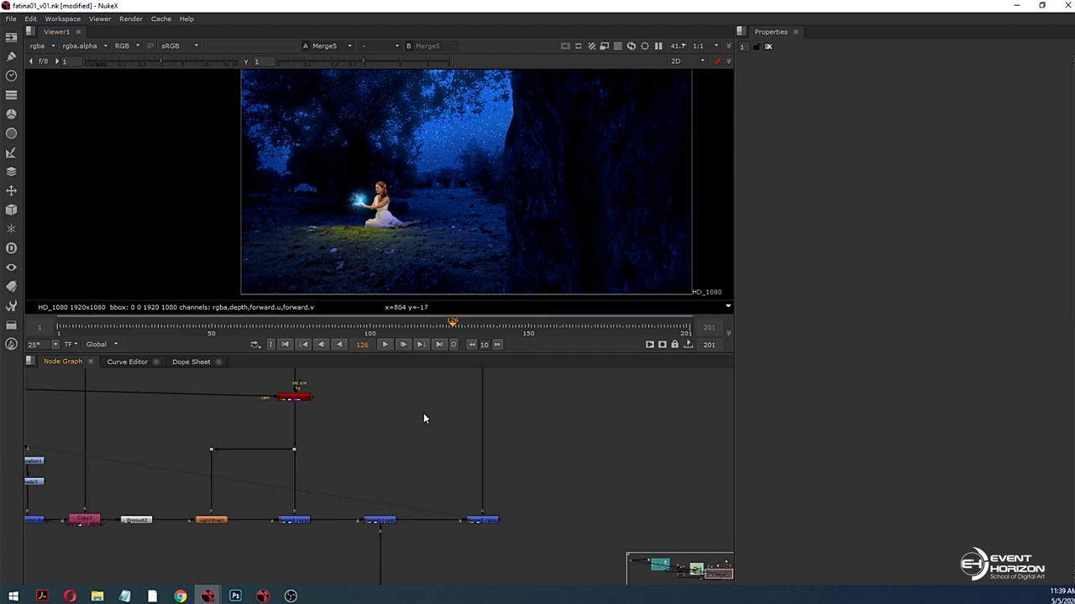
{"action": "middle_click_drag", "start_coordinate": [400, 447], "coordinate": [477, 441]}
{"action": "double_click", "coordinate": [553, 498]}
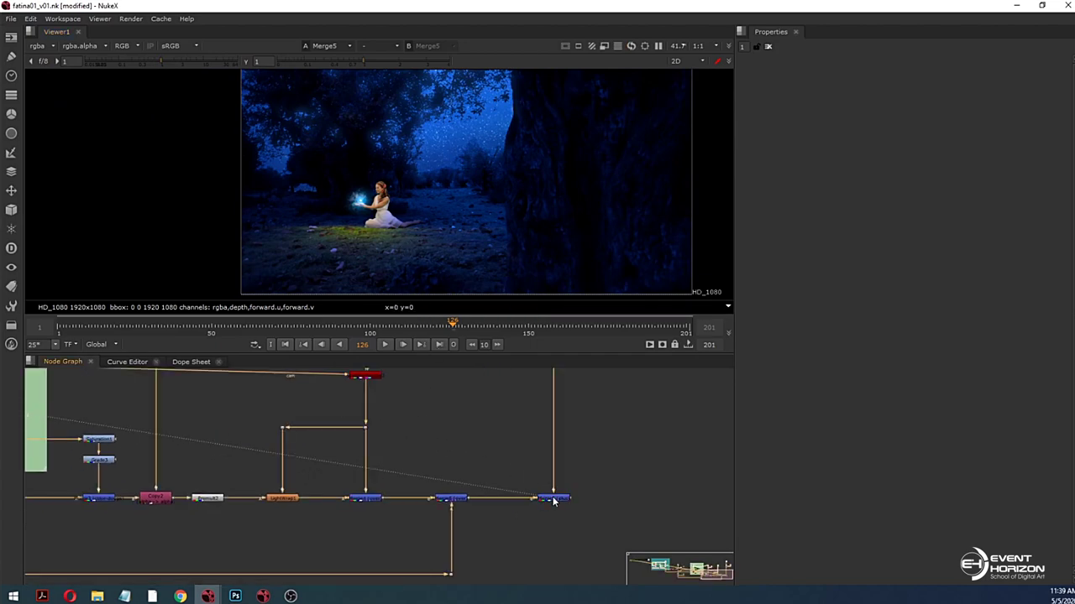
{"action": "scroll", "coordinate": [448, 225], "scroll_direction": "down", "scroll_amount": 2}
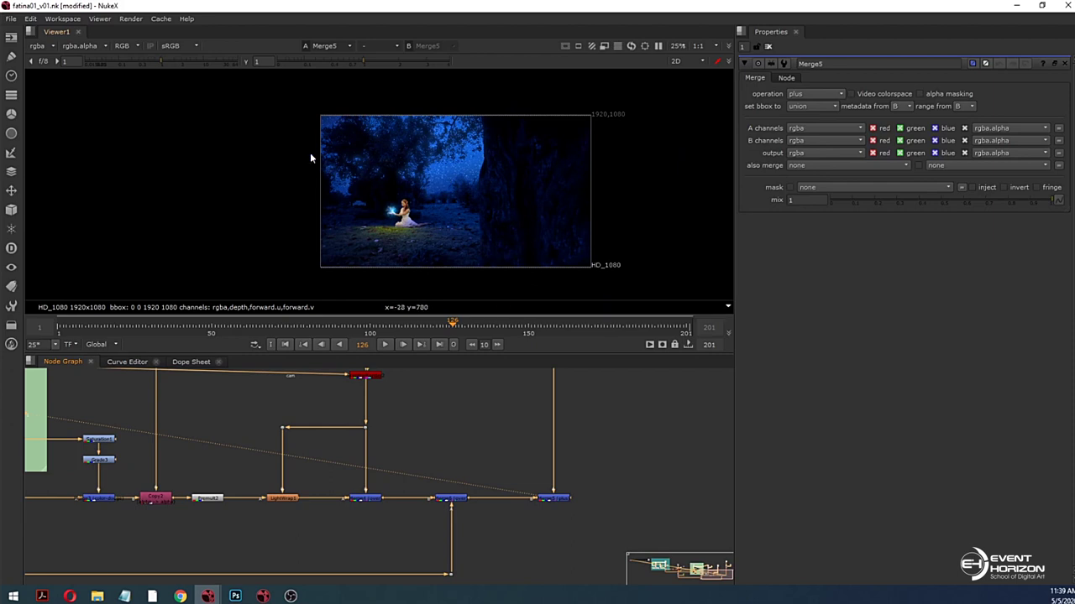
{"action": "left_click_drag", "start_coordinate": [304, 151], "coordinate": [712, 216]}
{"action": "scroll", "coordinate": [403, 210], "scroll_direction": "up", "scroll_amount": 6}
{"action": "left_click", "coordinate": [493, 426]}
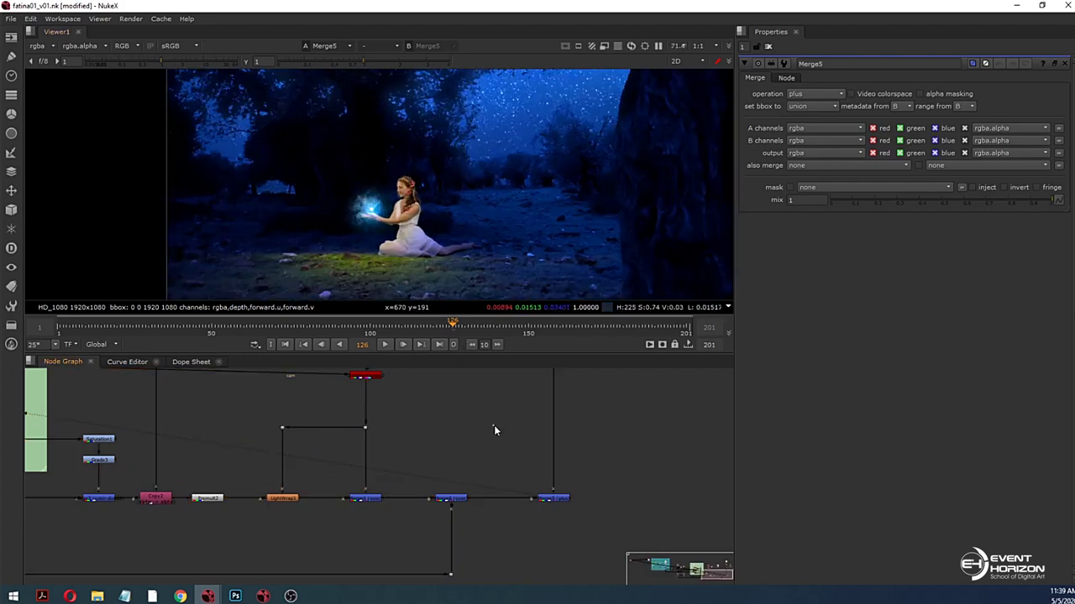
Step: Switch the viewer to the Read3 reference clip and play it back in the enlarged viewer
{"action": "left_click", "coordinate": [548, 498]}
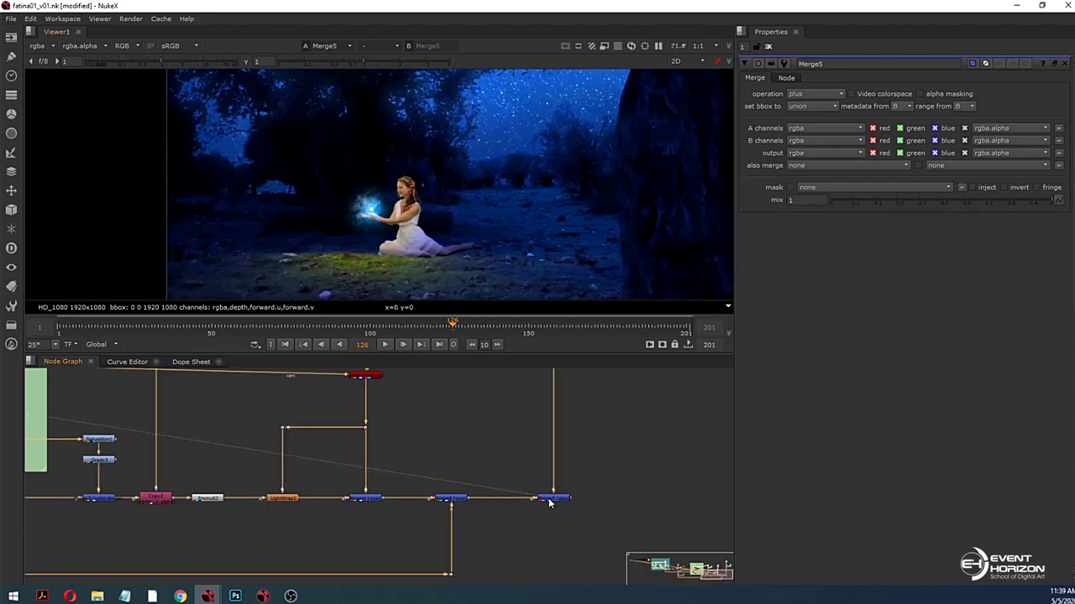
{"action": "left_click", "coordinate": [512, 452]}
{"action": "key", "text": "2"}
{"action": "scroll", "coordinate": [429, 234], "scroll_direction": "down", "scroll_amount": 5}
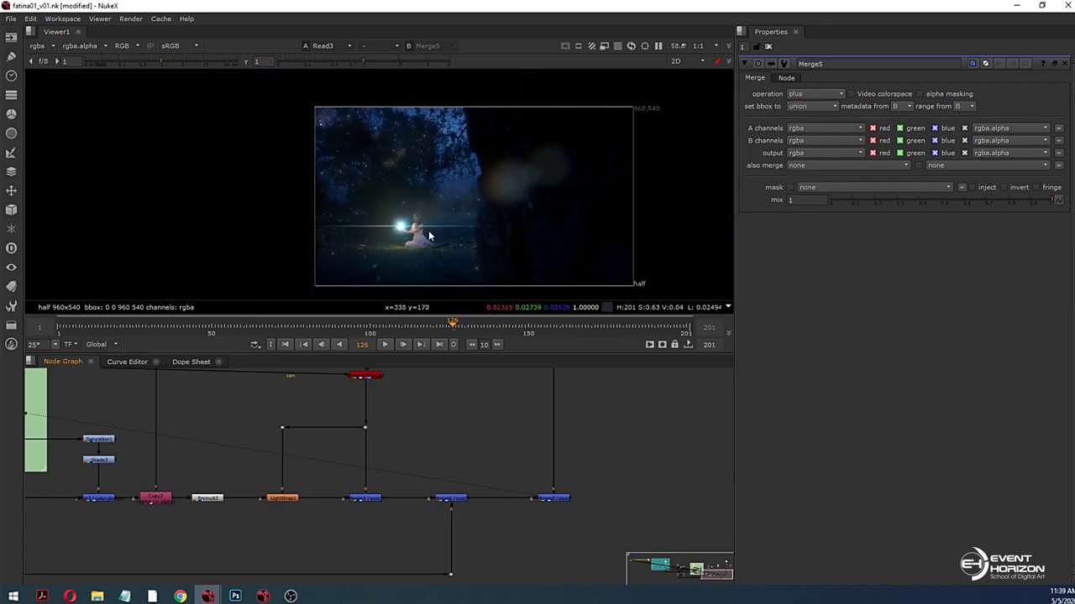
{"action": "middle_click_drag", "start_coordinate": [478, 236], "coordinate": [426, 223]}
{"action": "key", "text": "l"}
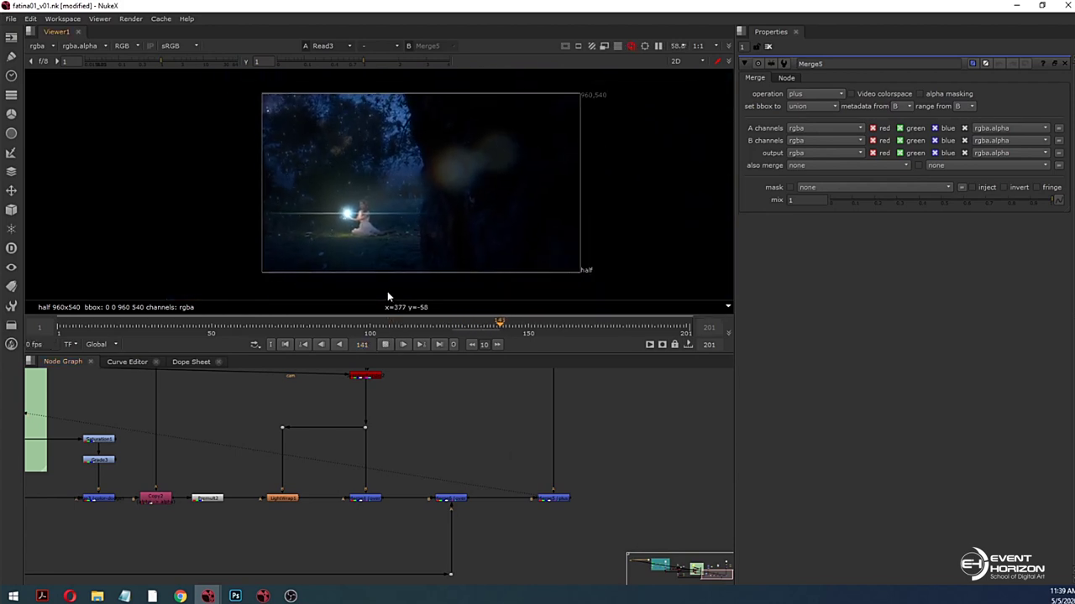
{"action": "scroll", "coordinate": [381, 237], "scroll_direction": "up", "scroll_amount": 3}
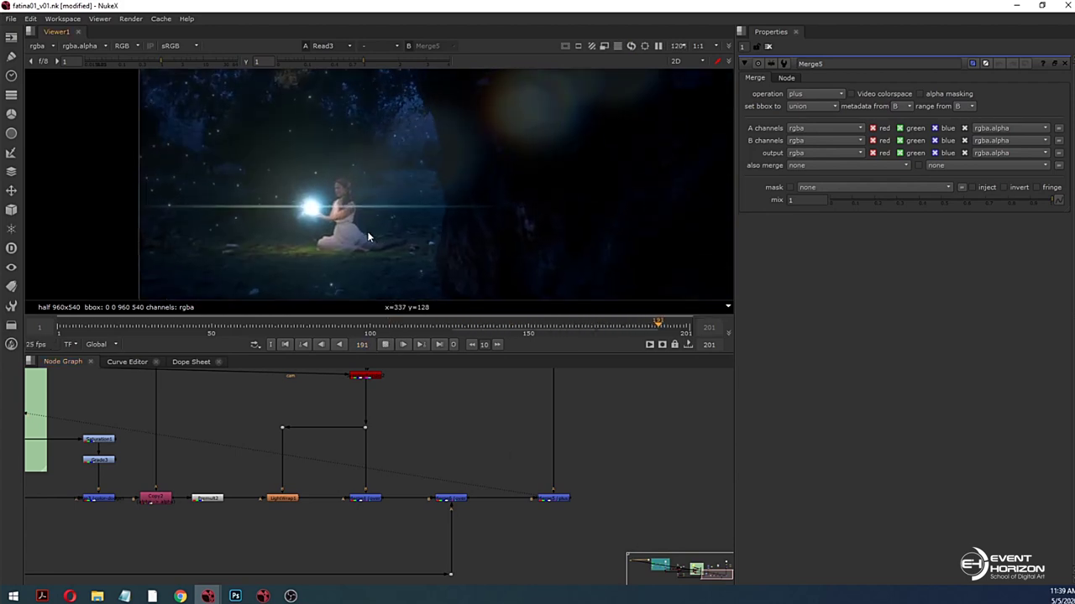
{"action": "key", "text": "space"}
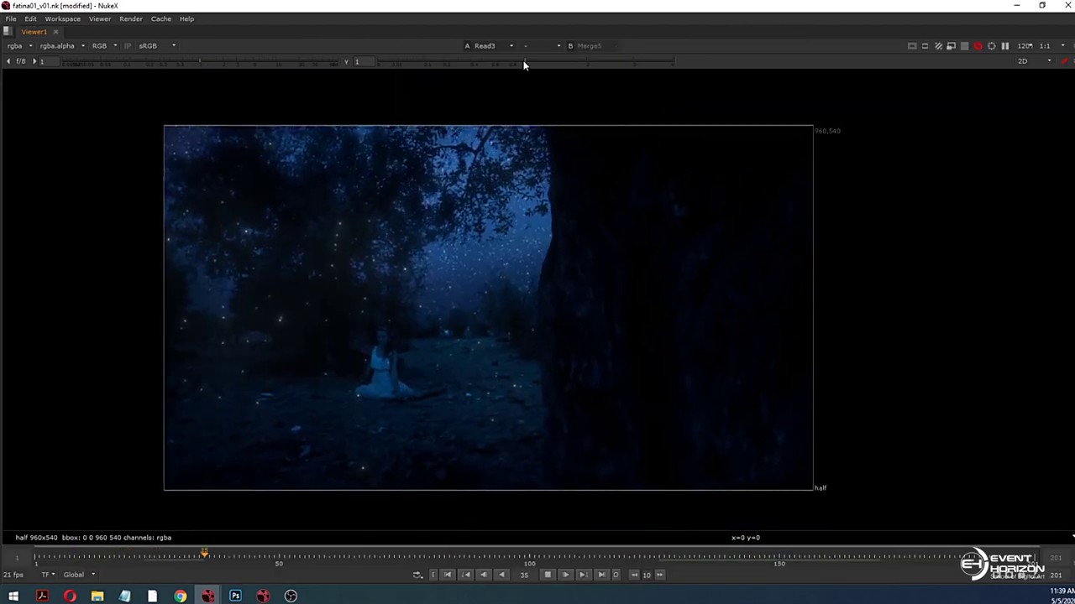
Step: Raise the viewer gamma to 1.5 to study the reference playback, then restore the normal layout and stop at frame 33
{"action": "left_click_drag", "start_coordinate": [523, 62], "coordinate": [558, 61]}
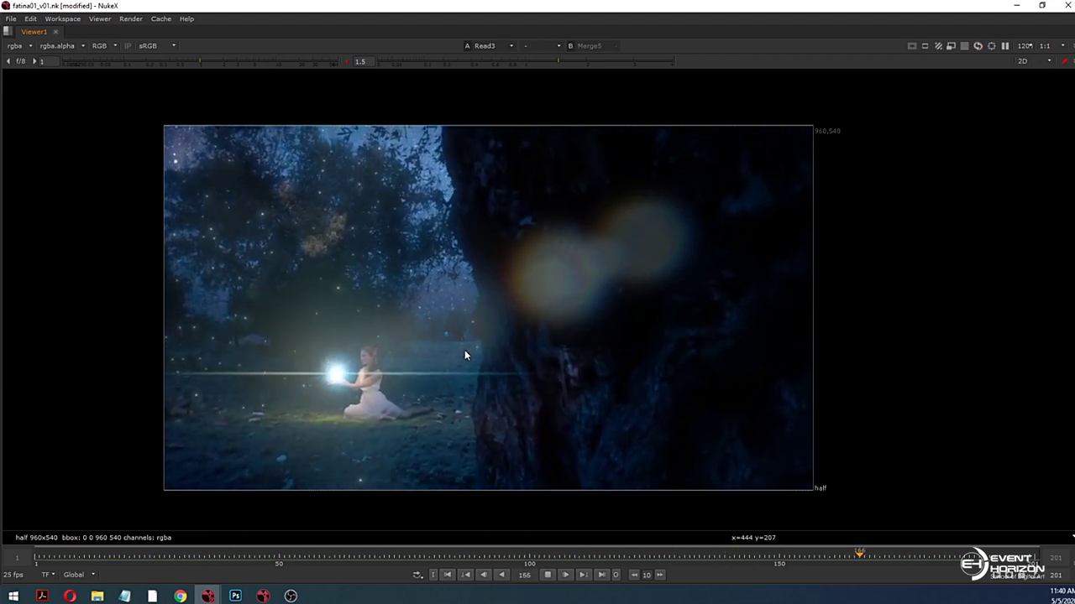
{"action": "key", "text": "space"}
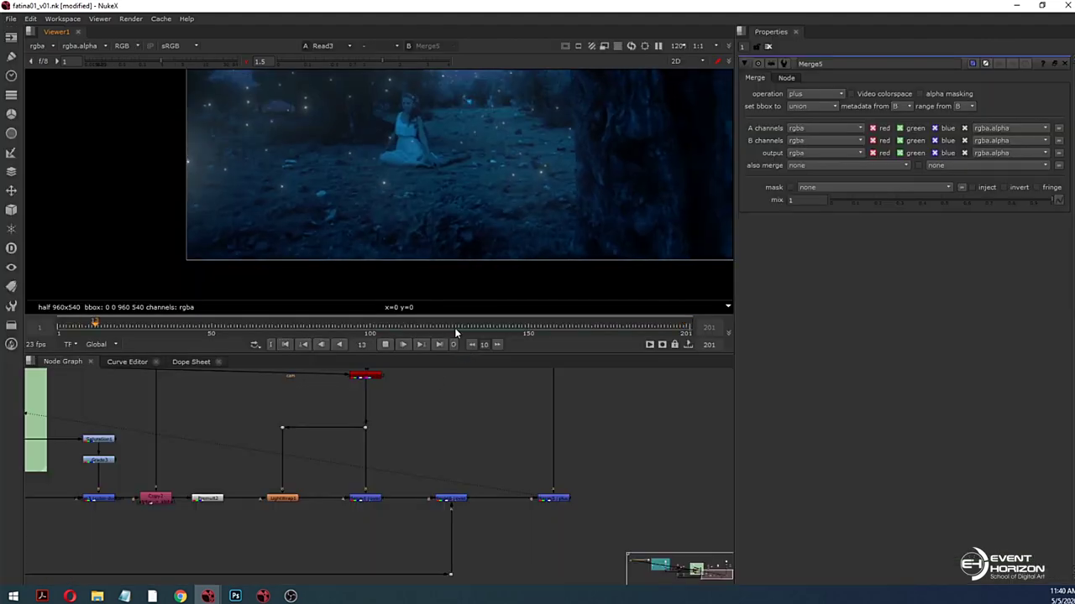
{"action": "scroll", "coordinate": [453, 236], "scroll_direction": "down", "scroll_amount": 3}
{"action": "middle_click_drag", "start_coordinate": [472, 235], "coordinate": [435, 267]}
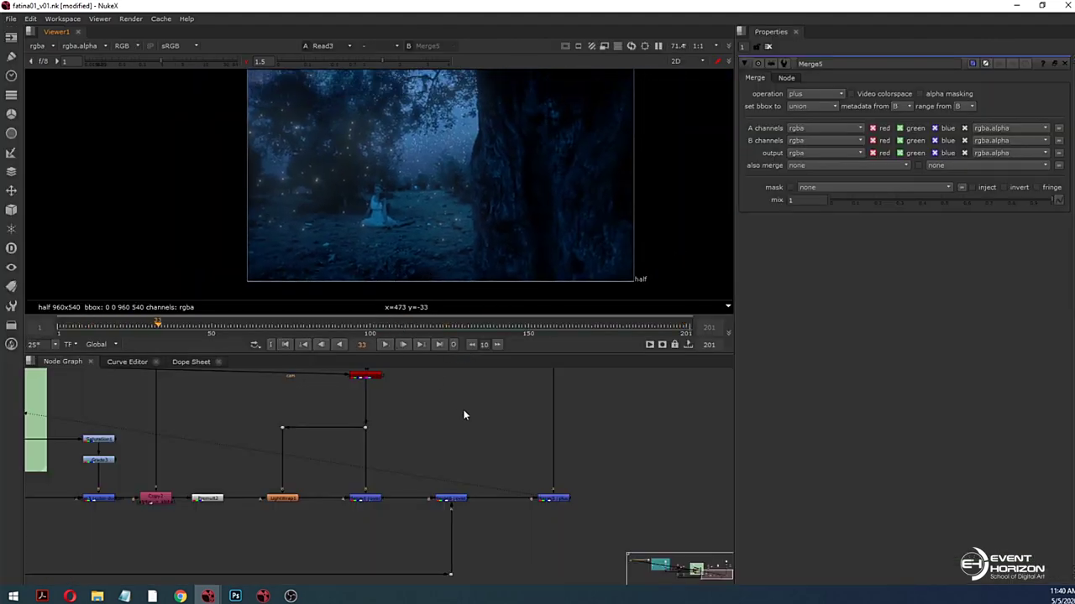
Step: Display the Merge5 output at frame 33 for comparison with the reference clip
{"action": "middle_click_drag", "start_coordinate": [505, 466], "coordinate": [463, 446]}
{"action": "left_click_drag", "start_coordinate": [554, 463], "coordinate": [482, 496]}
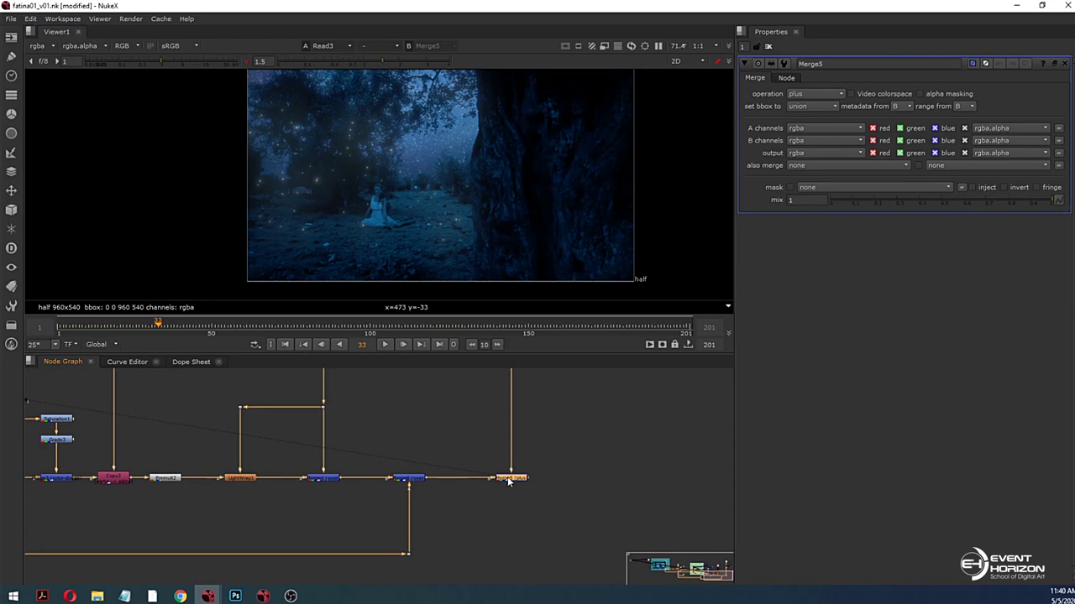
{"action": "key", "text": "1"}
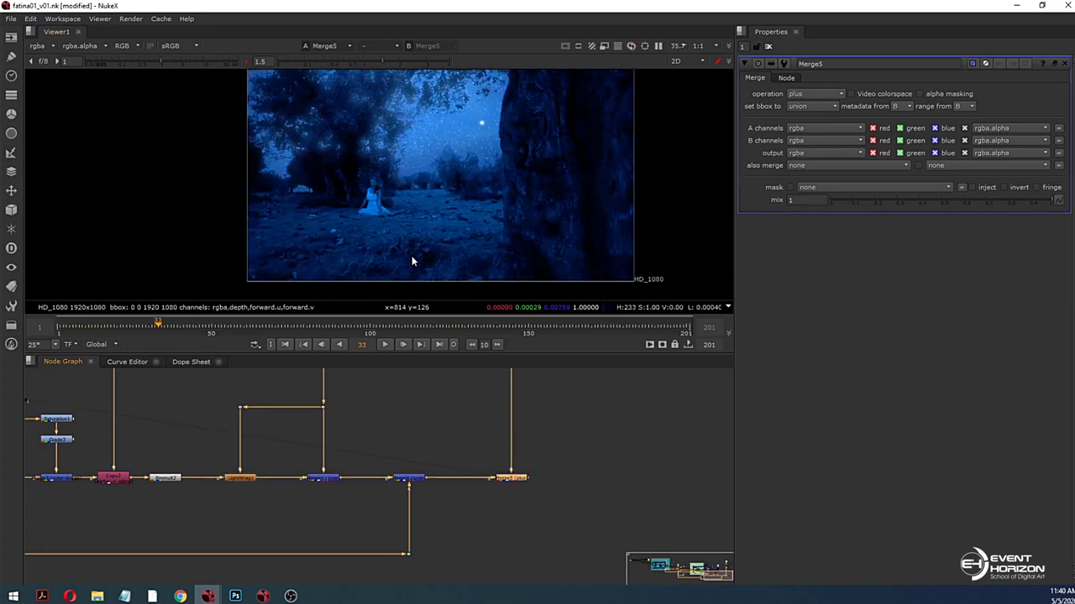